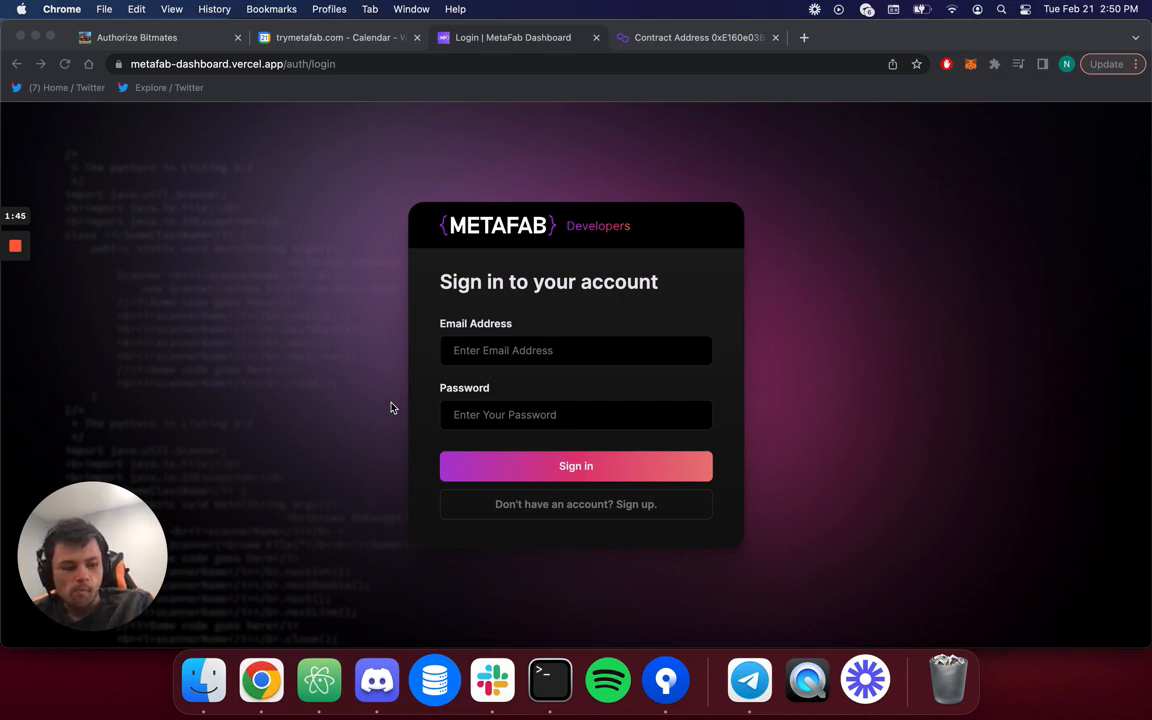
Sign in to the MetaFab developer account with the account e-mail and password.
{"action": "left_click", "coordinate": [278, 309]}
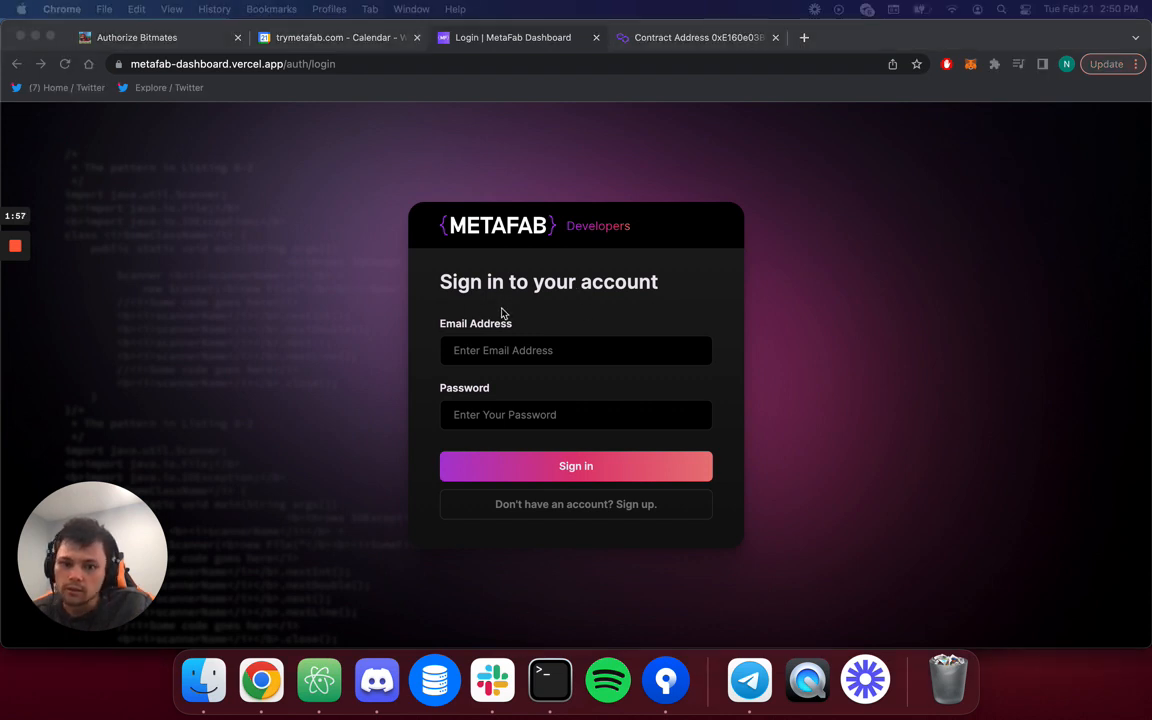
{"action": "left_click", "coordinate": [453, 350]}
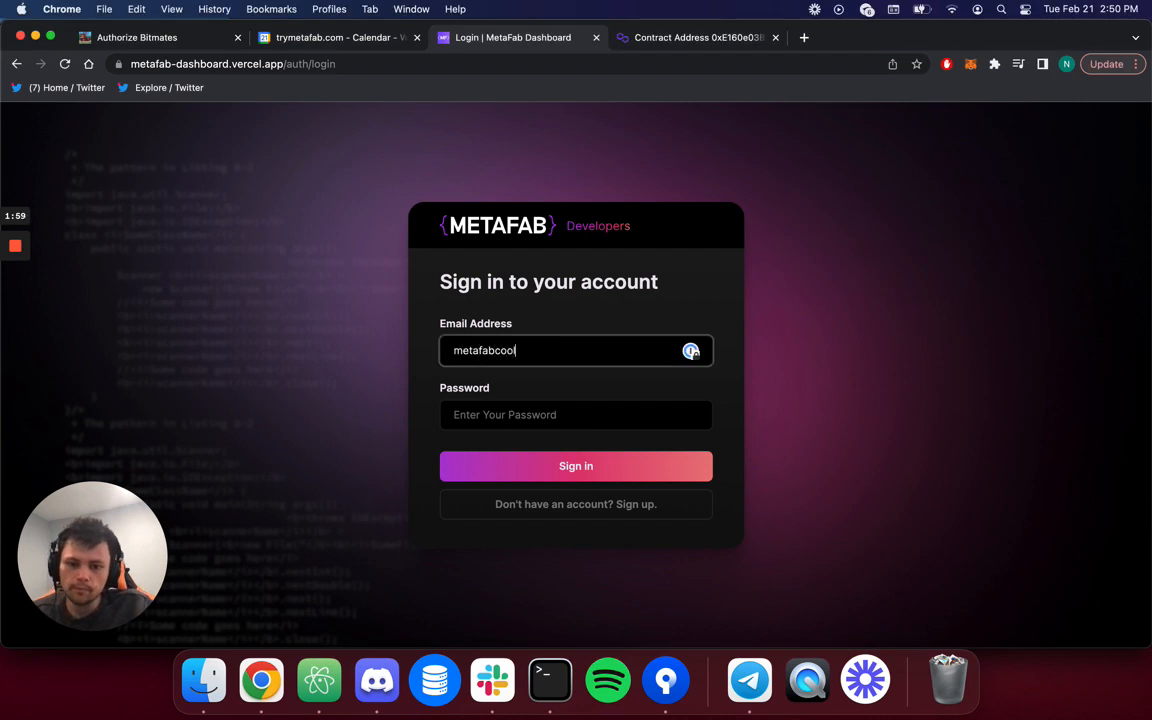
{"action": "key", "text": "Tab"}
{"action": "type", "text": "••"}
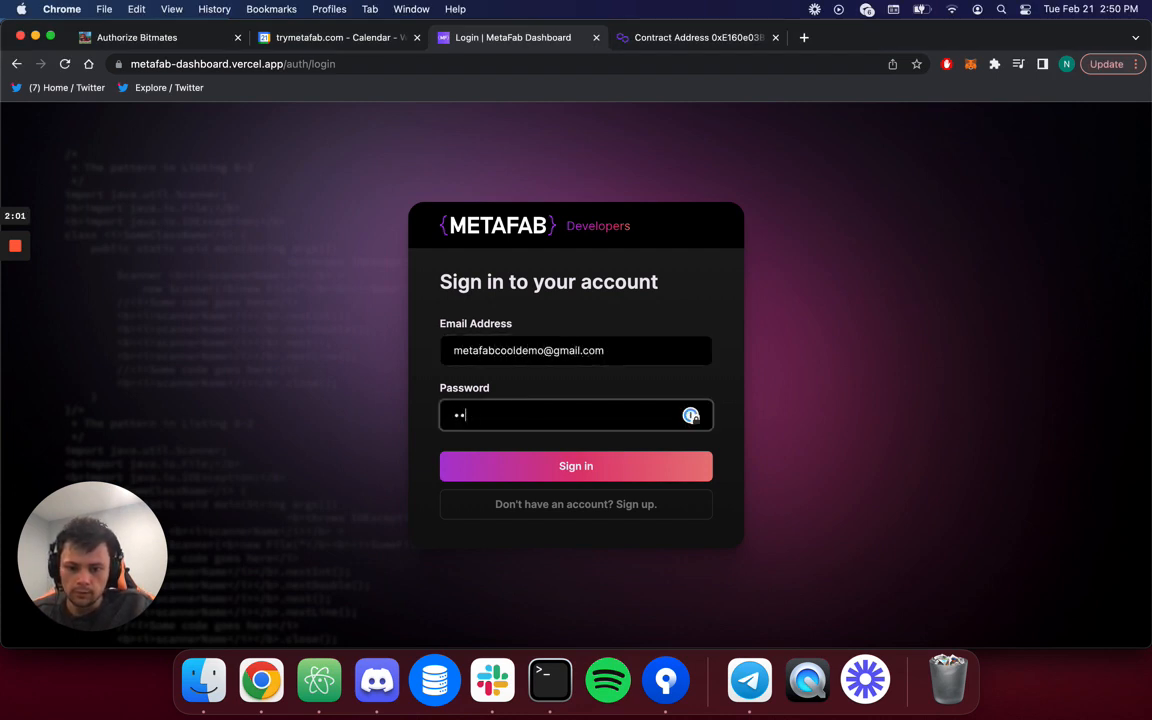
{"action": "type", "text": "••••••"}
{"action": "left_click", "coordinate": [501, 478]}
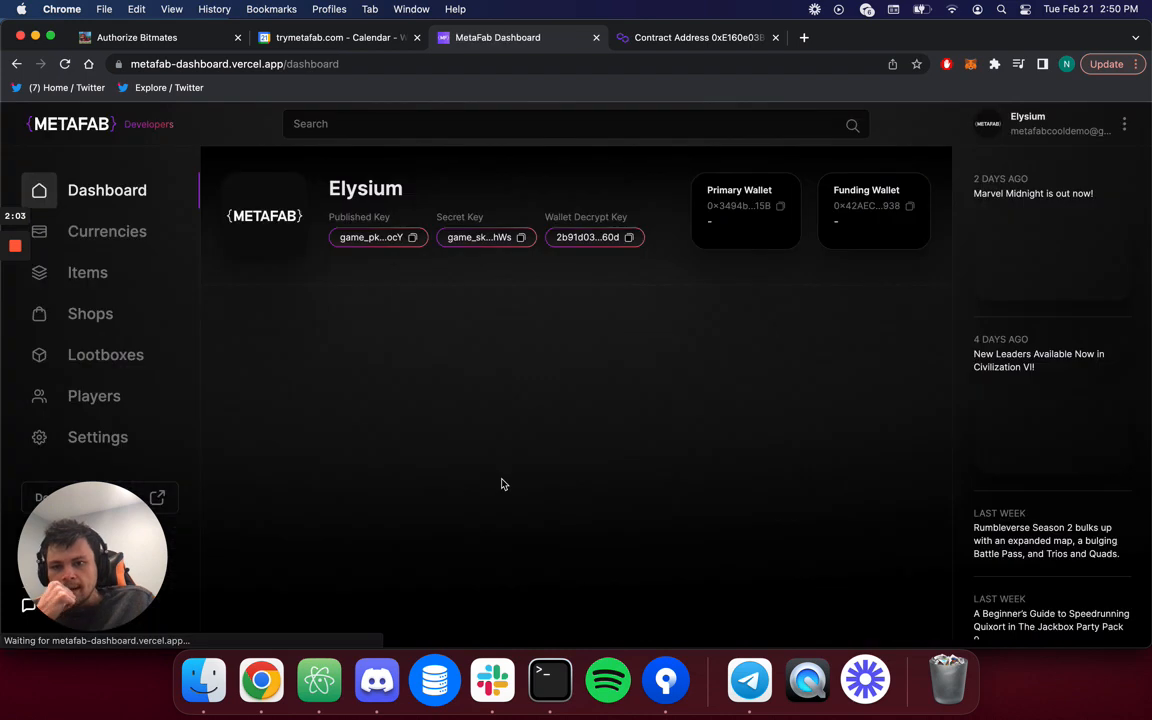
Close the Contract Address tab and highlight the Elysium game name and Published Key label.
{"action": "left_click", "coordinate": [776, 37]}
{"action": "left_click_drag", "start_coordinate": [283, 189], "coordinate": [405, 188]}
{"action": "left_click", "coordinate": [530, 198]}
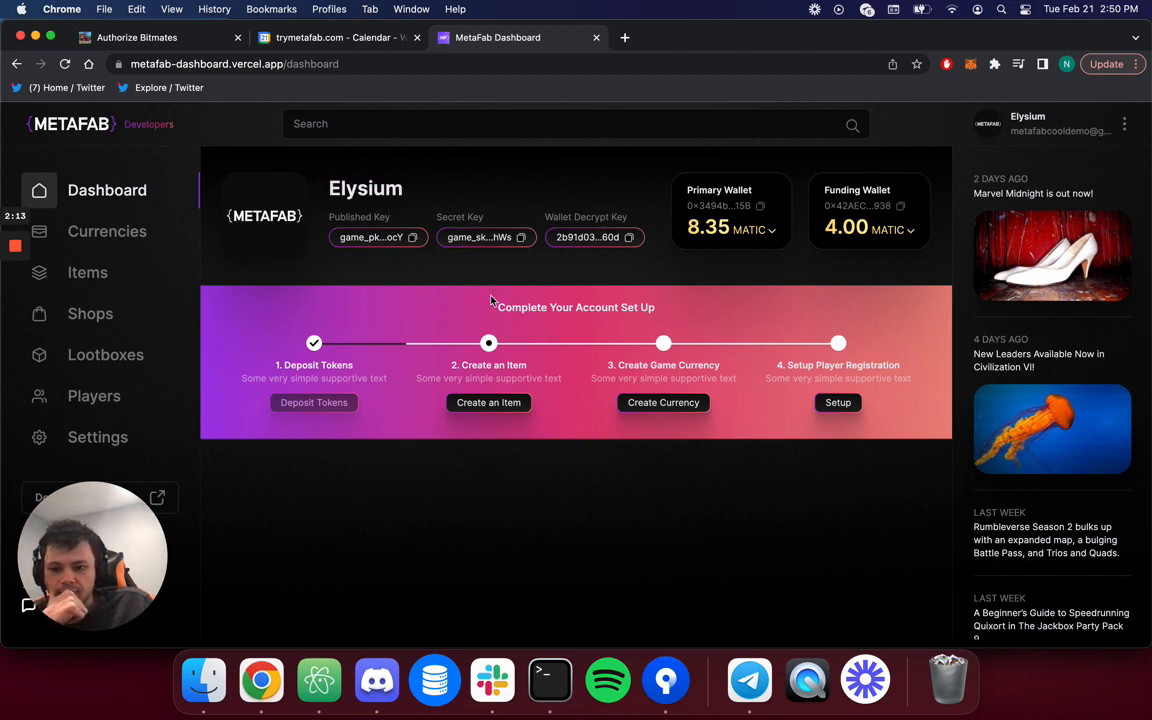
{"action": "left_click_drag", "start_coordinate": [334, 217], "coordinate": [404, 221]}
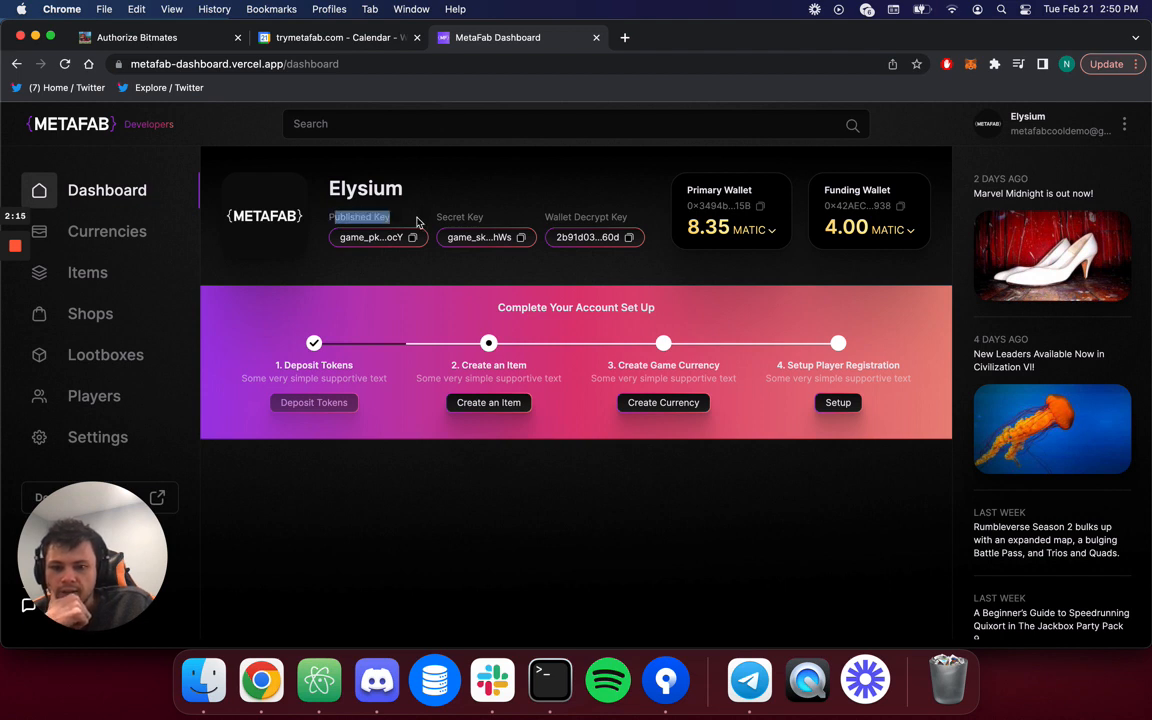
{"action": "double_click", "coordinate": [380, 191]}
{"action": "left_click", "coordinate": [385, 196]}
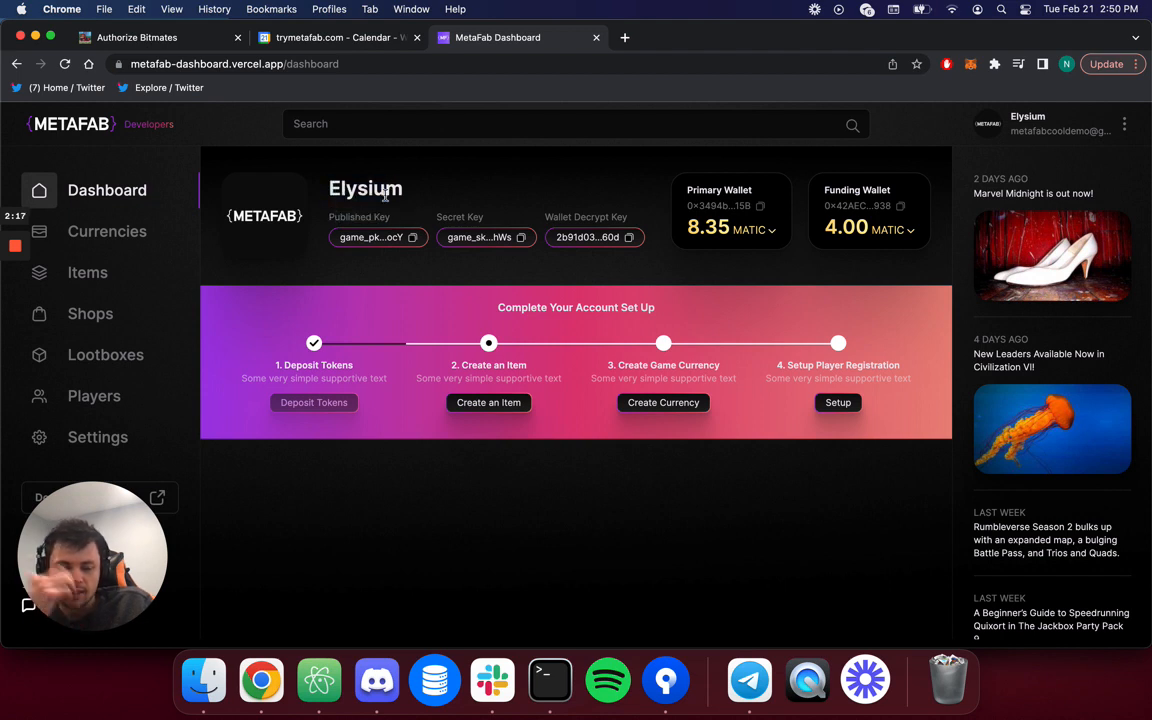
{"action": "left_click_drag", "start_coordinate": [328, 217], "coordinate": [496, 218]}
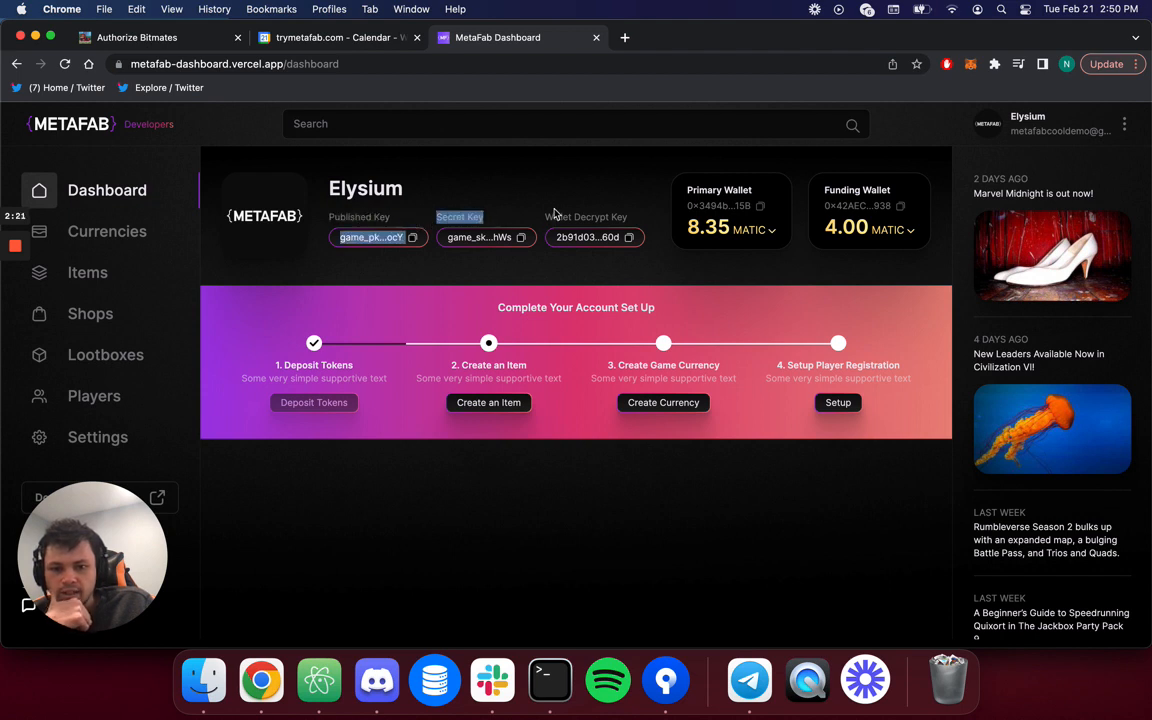
Copy the primary and funding wallet addresses.
{"action": "left_click", "coordinate": [624, 211]}
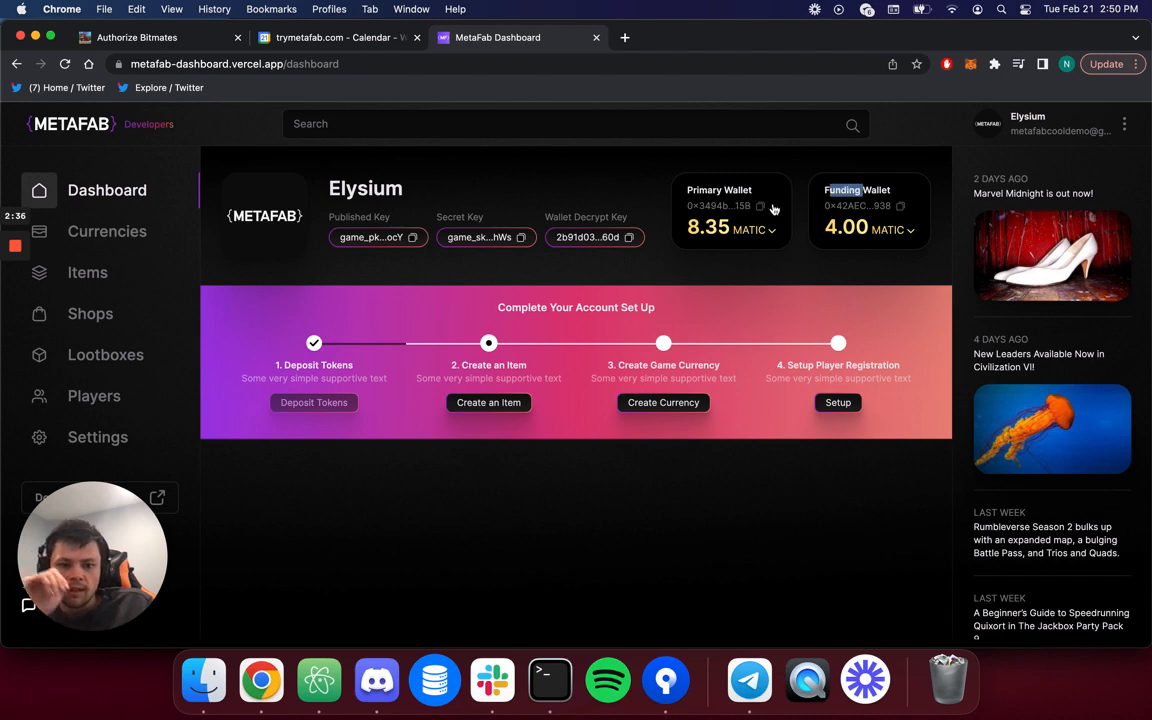
{"action": "left_click", "coordinate": [762, 207]}
{"action": "left_click", "coordinate": [901, 208]}
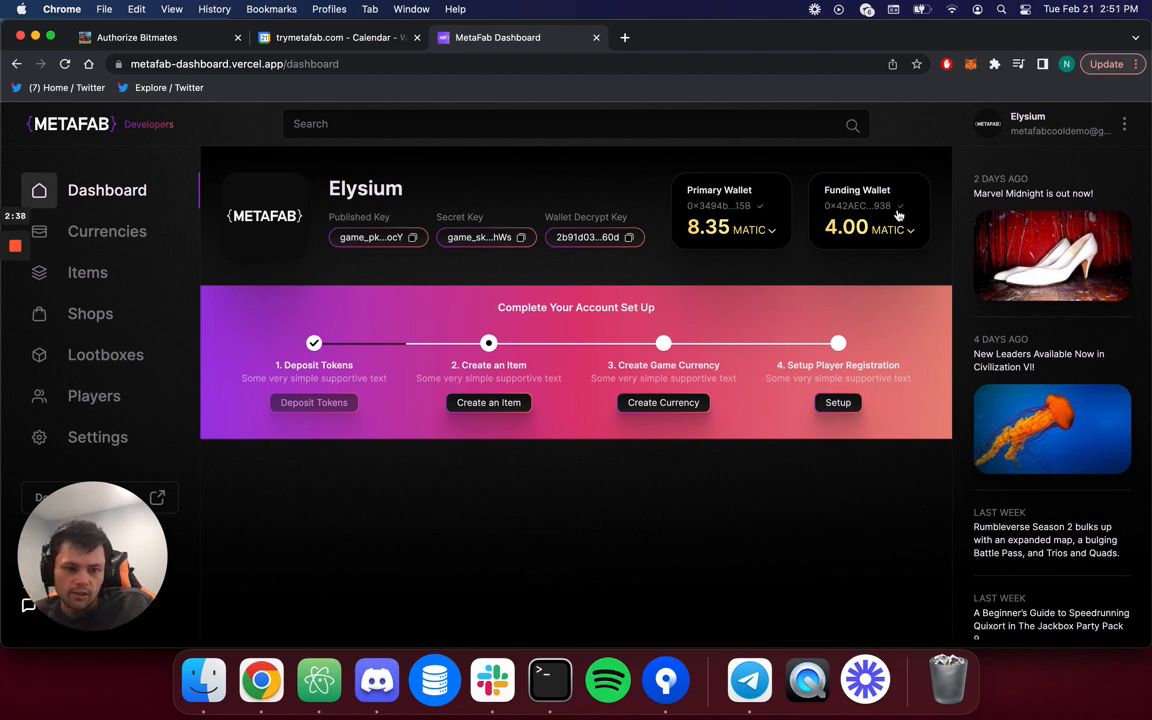
{"action": "left_click", "coordinate": [771, 230]}
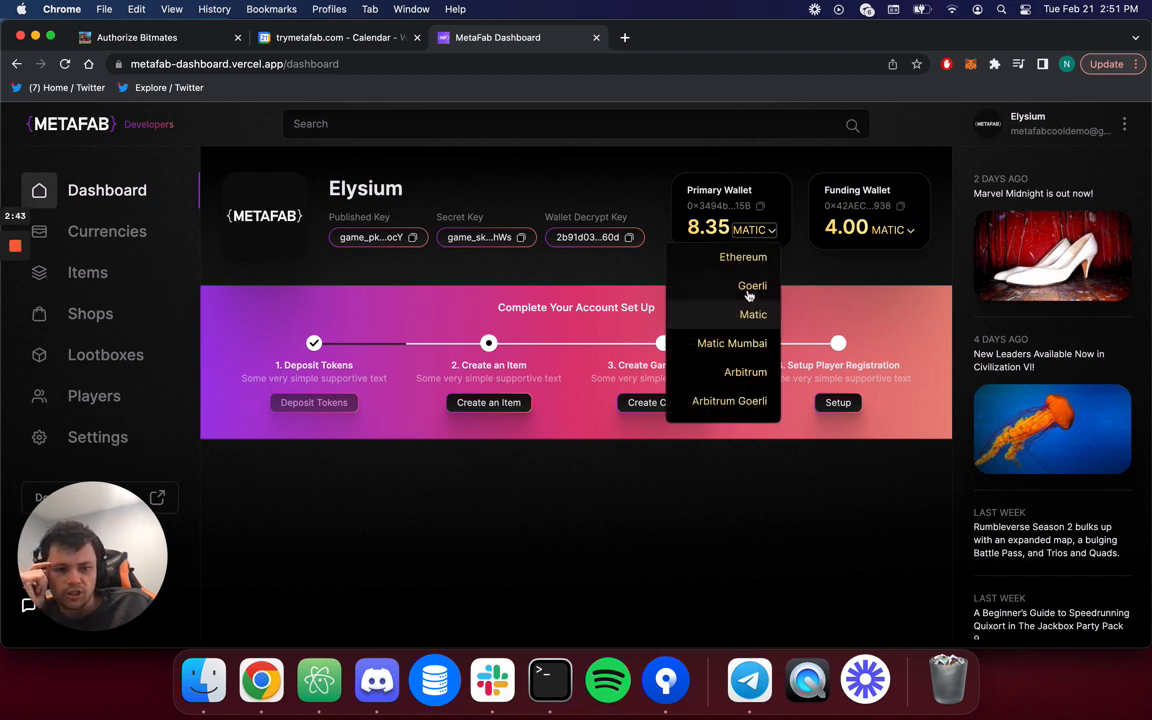
{"action": "scroll", "coordinate": [748, 297], "scroll_direction": "down", "scroll_amount": 5}
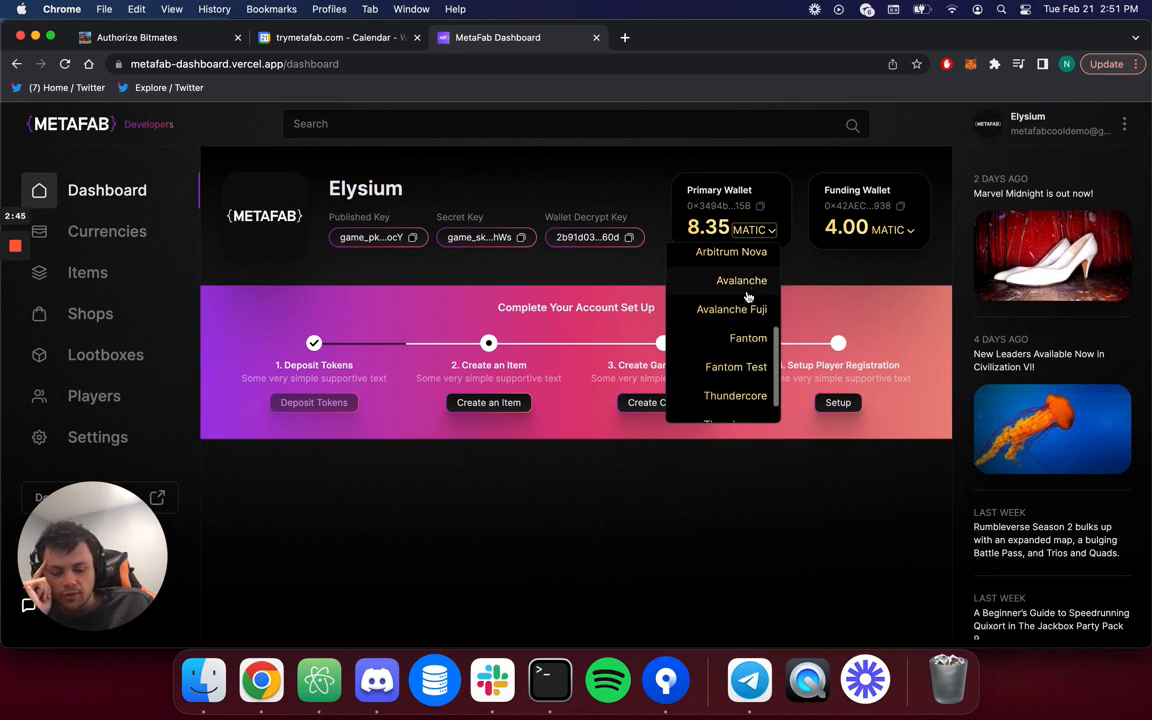
{"action": "scroll", "coordinate": [748, 297], "scroll_direction": "down", "scroll_amount": 1}
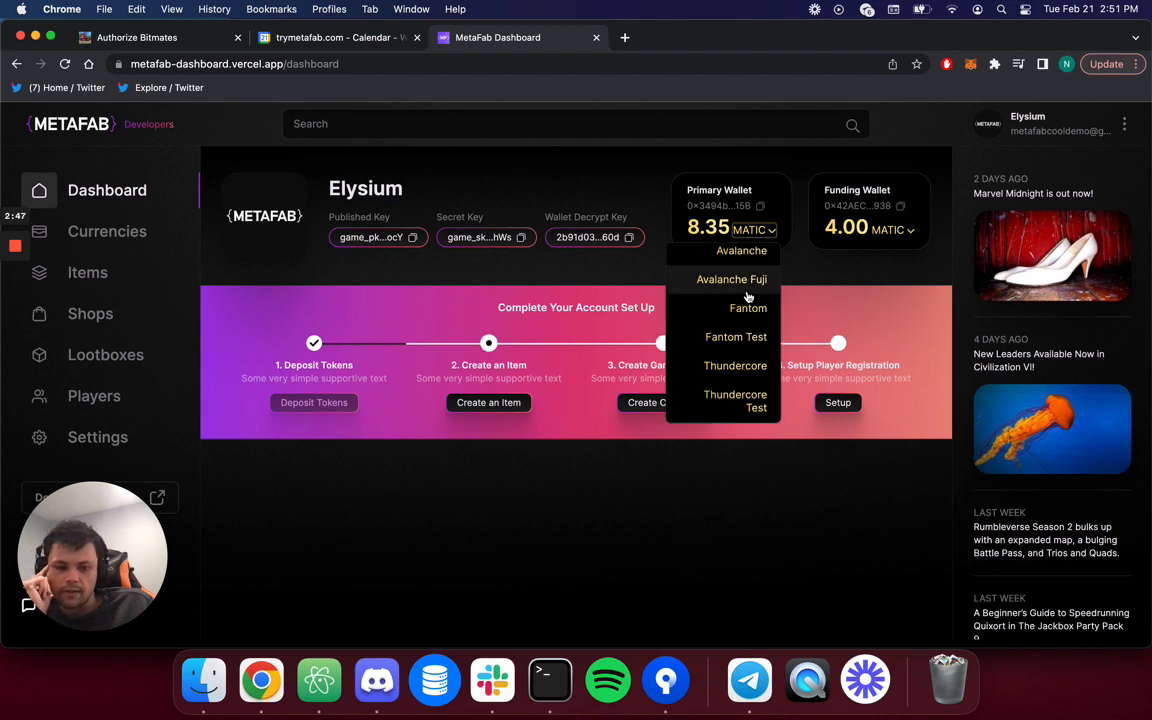
{"action": "scroll", "coordinate": [748, 297], "scroll_direction": "up", "scroll_amount": 6}
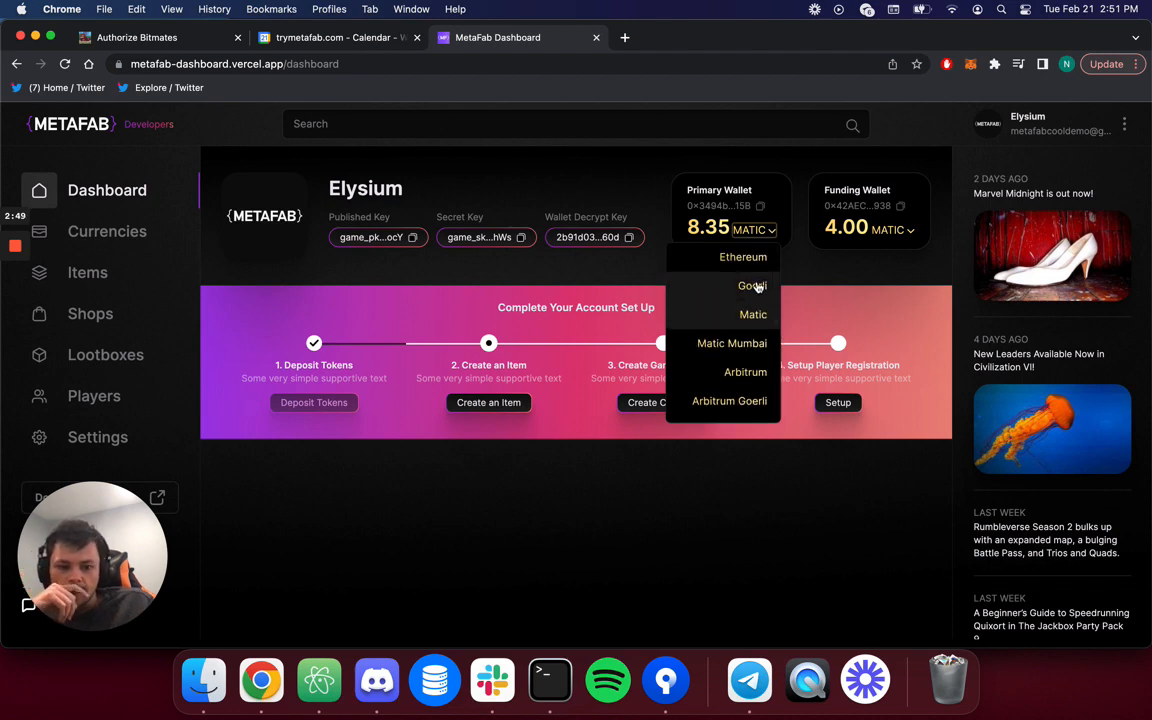
{"action": "scroll", "coordinate": [717, 334], "scroll_direction": "down", "scroll_amount": 1}
{"action": "left_click", "coordinate": [720, 336]}
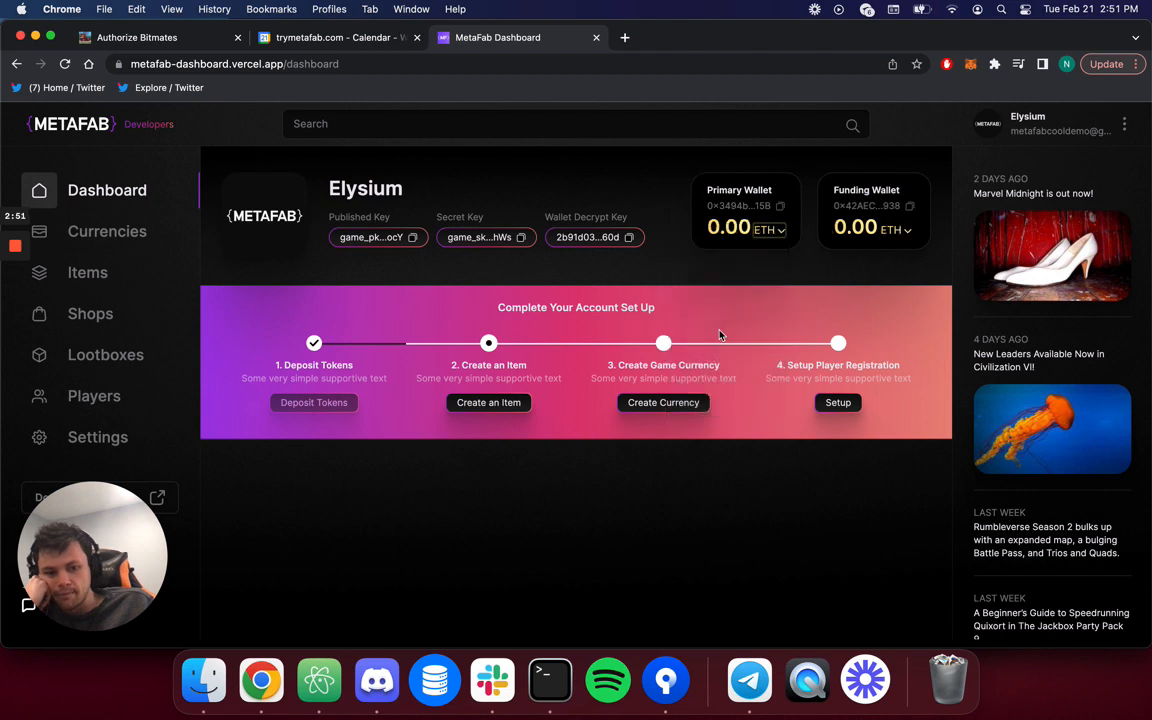
{"action": "left_click", "coordinate": [775, 230]}
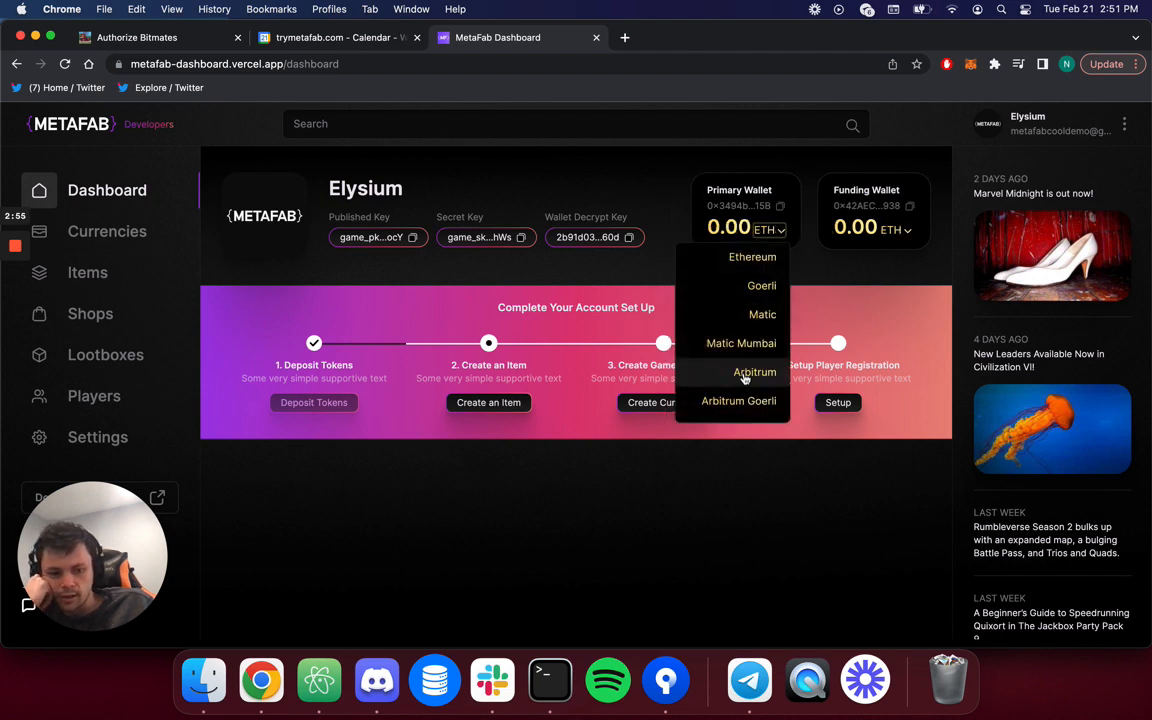
{"action": "scroll", "coordinate": [745, 375], "scroll_direction": "down", "scroll_amount": 1}
{"action": "scroll", "coordinate": [745, 375], "scroll_direction": "down", "scroll_amount": 3}
{"action": "scroll", "coordinate": [745, 375], "scroll_direction": "up", "scroll_amount": 3}
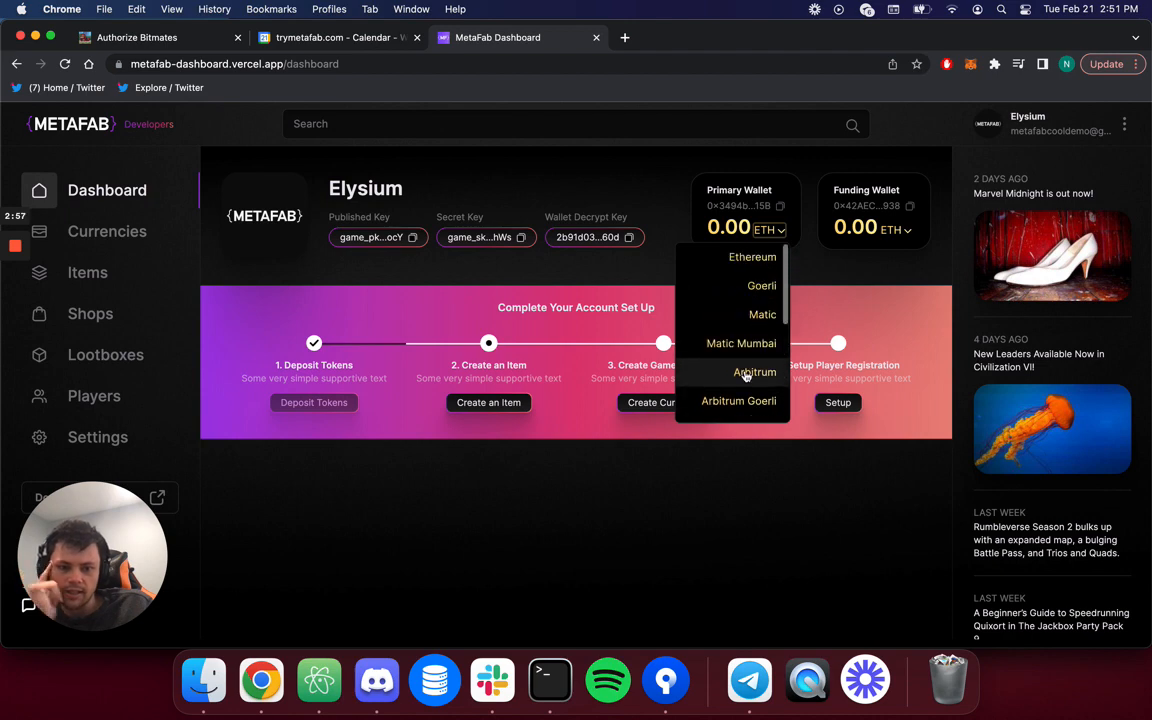
{"action": "scroll", "coordinate": [750, 365], "scroll_direction": "down", "scroll_amount": 3}
{"action": "left_click", "coordinate": [798, 268]}
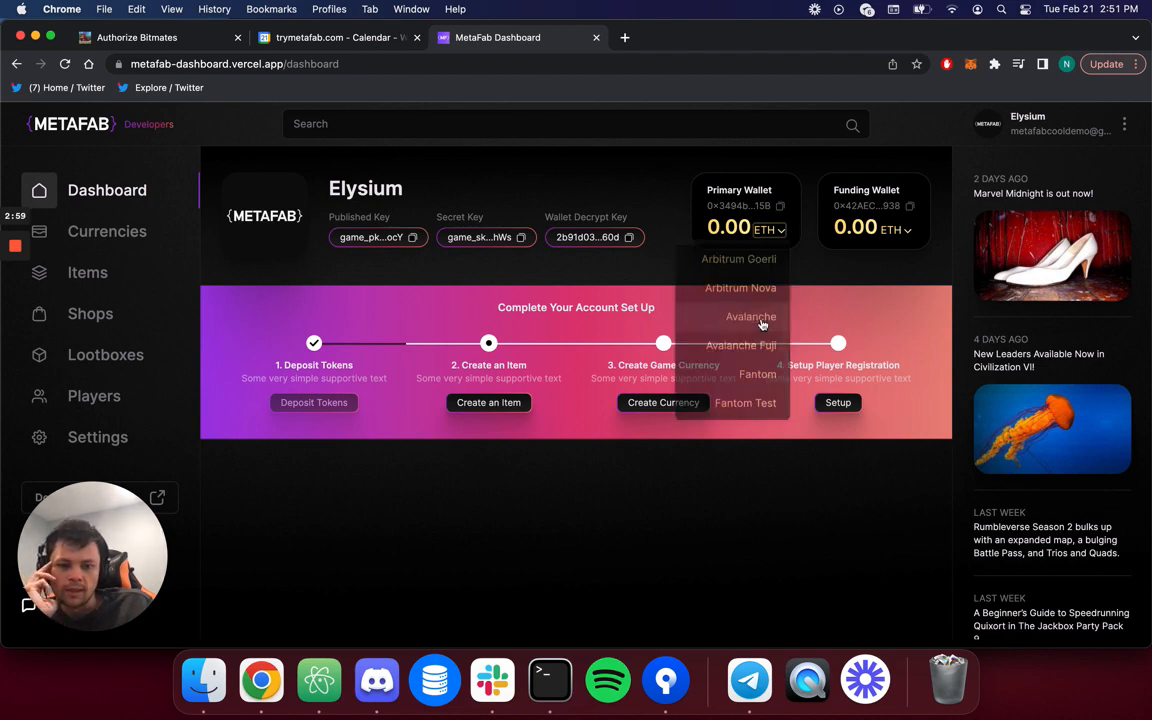
{"action": "left_click", "coordinate": [773, 240]}
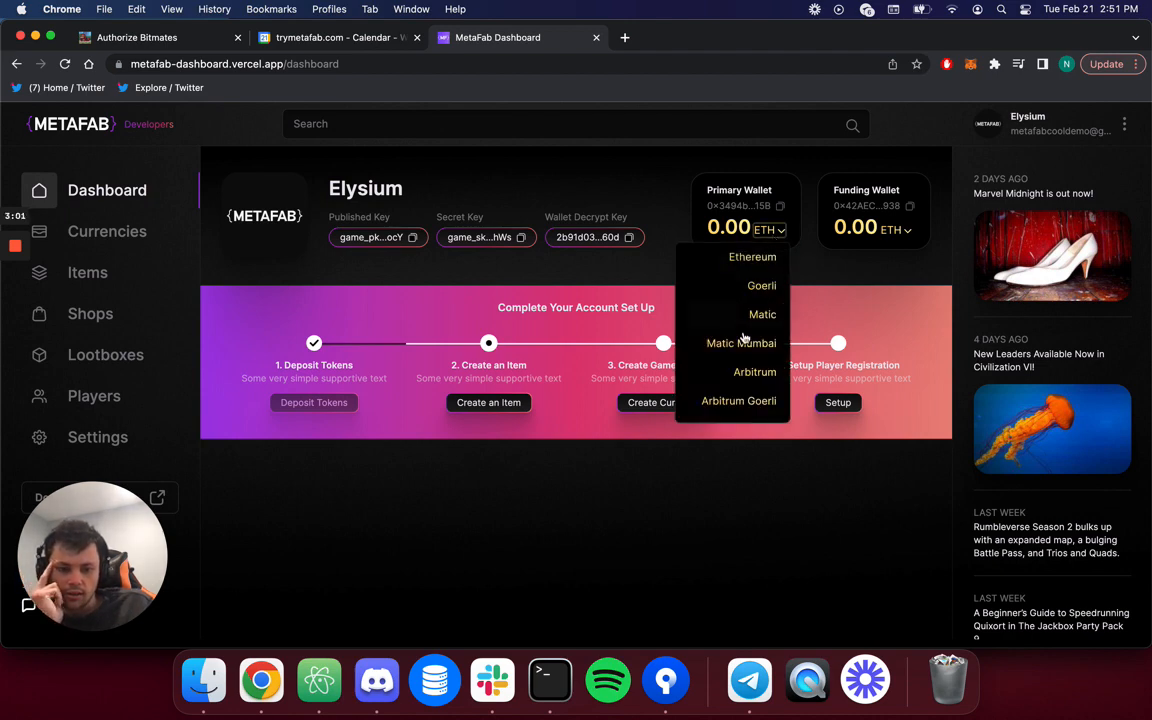
{"action": "scroll", "coordinate": [746, 339], "scroll_direction": "down", "scroll_amount": 5}
{"action": "scroll", "coordinate": [745, 355], "scroll_direction": "down", "scroll_amount": 3}
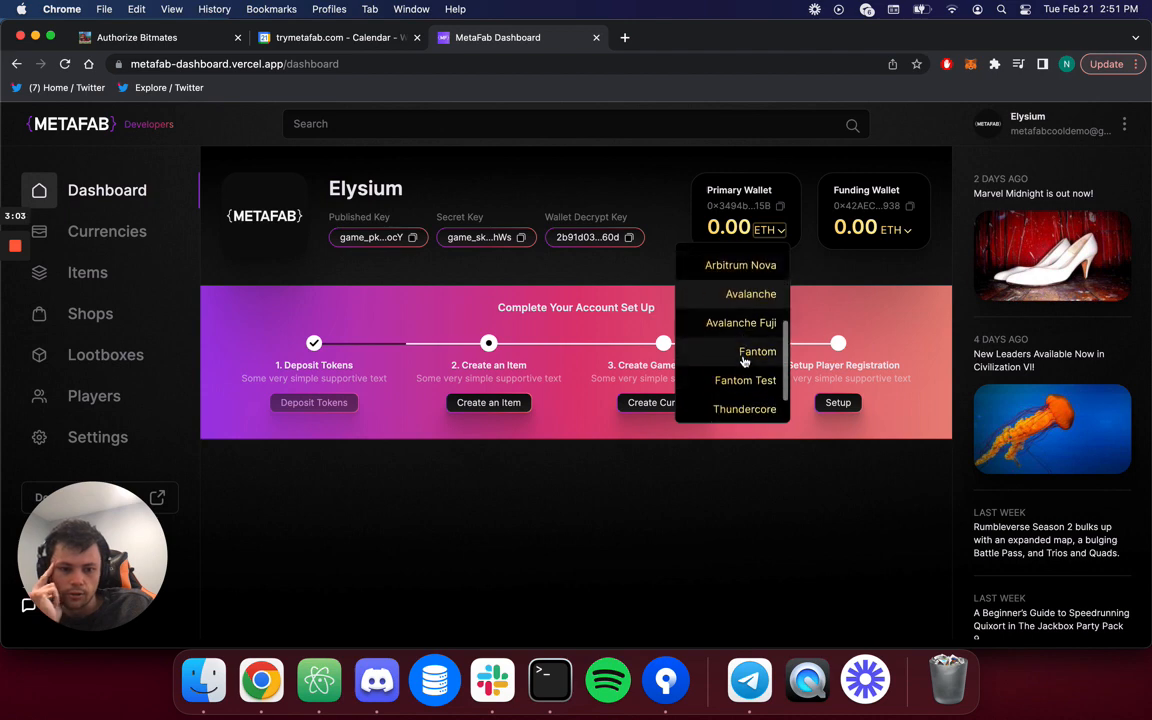
{"action": "left_click", "coordinate": [750, 386]}
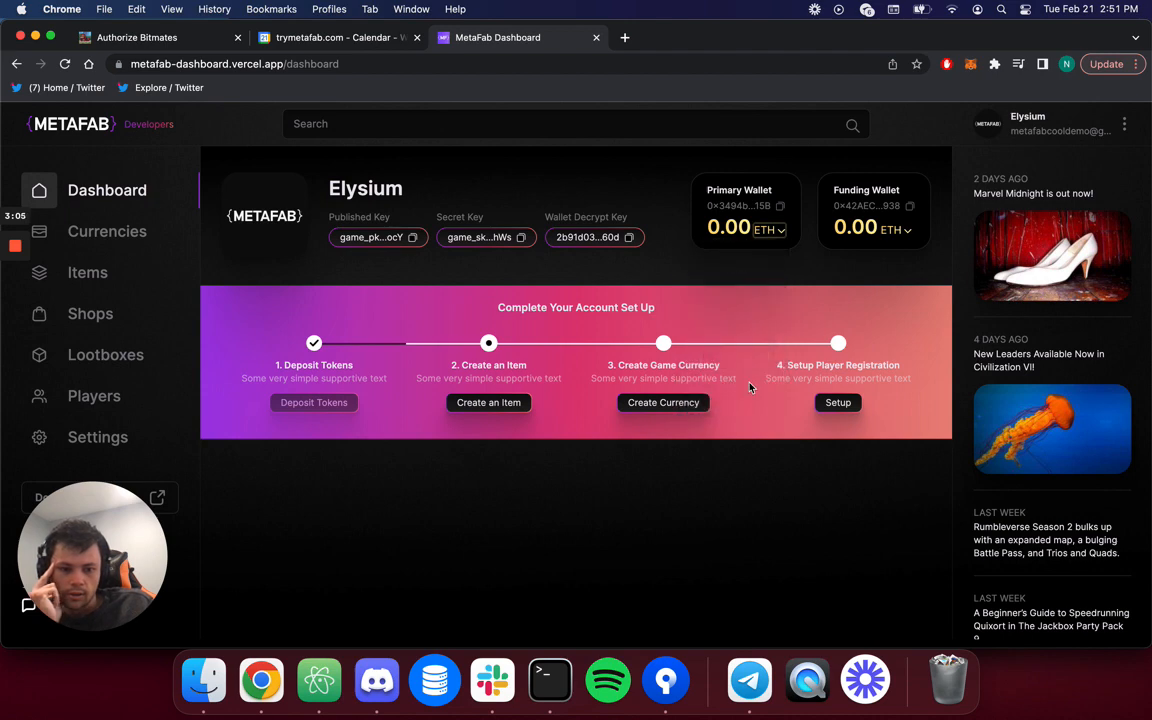
{"action": "left_click", "coordinate": [773, 232]}
{"action": "scroll", "coordinate": [745, 338], "scroll_direction": "down", "scroll_amount": 3}
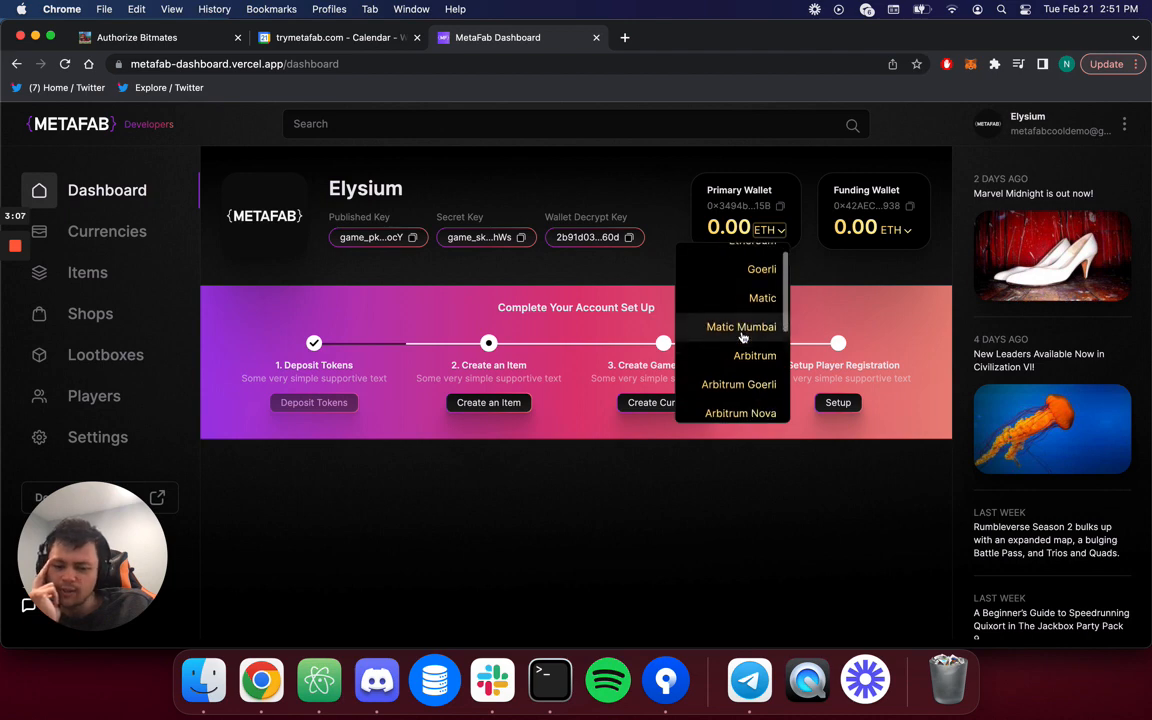
{"action": "scroll", "coordinate": [740, 334], "scroll_direction": "up", "scroll_amount": 3}
{"action": "scroll", "coordinate": [750, 366], "scroll_direction": "down", "scroll_amount": 5}
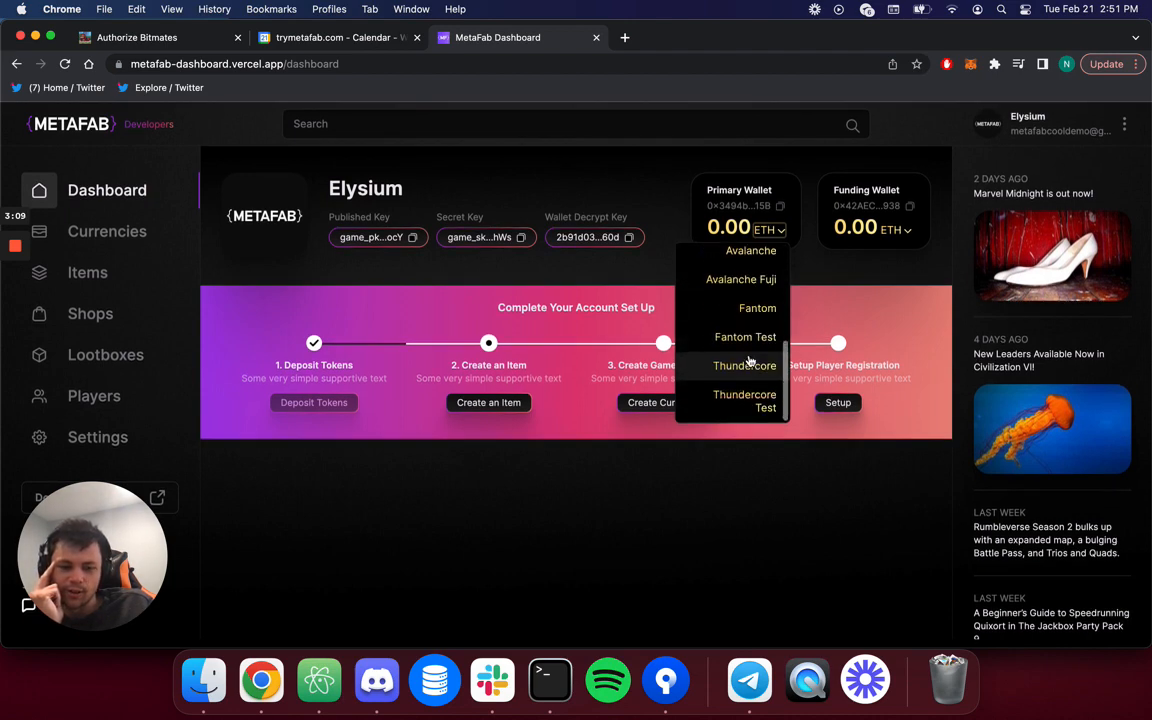
{"action": "scroll", "coordinate": [753, 357], "scroll_direction": "up", "scroll_amount": 5}
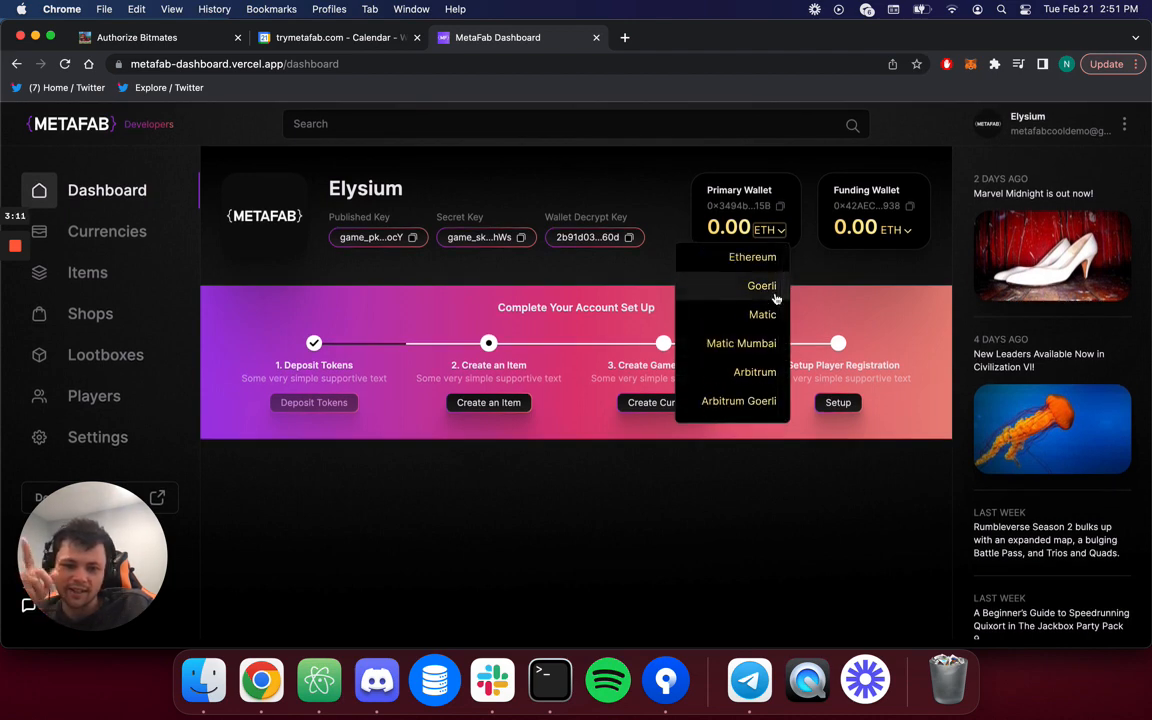
{"action": "left_click", "coordinate": [772, 290]}
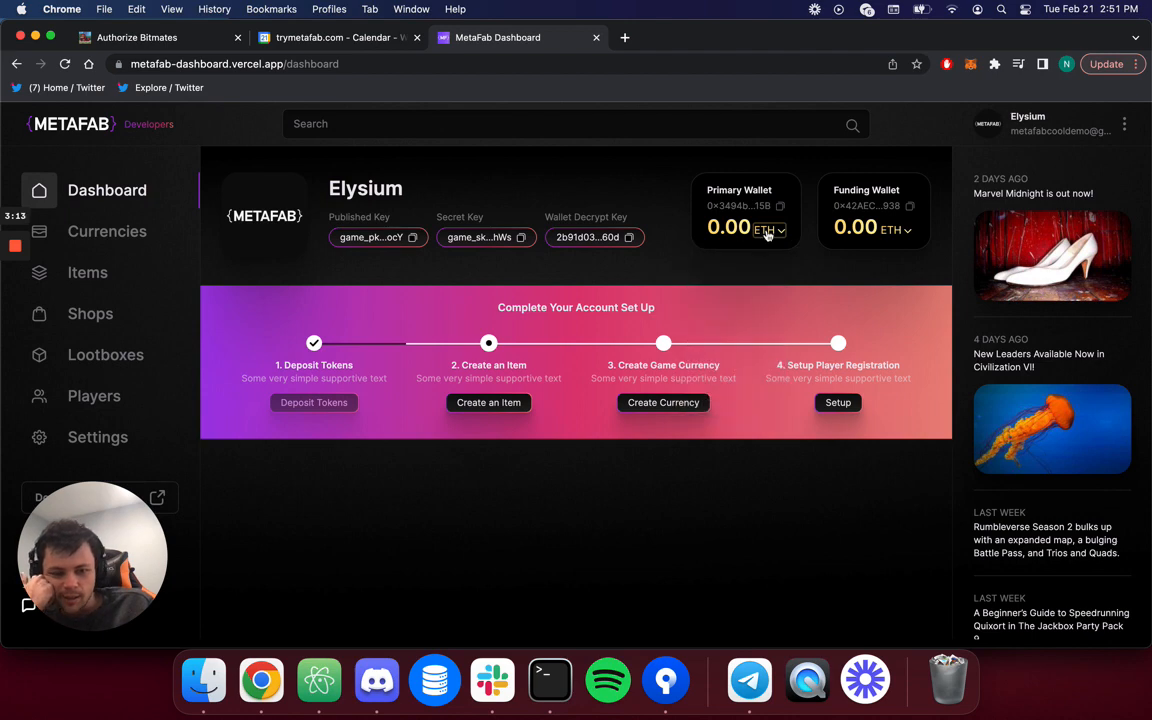
{"action": "left_click", "coordinate": [767, 231]}
{"action": "left_click", "coordinate": [766, 340]}
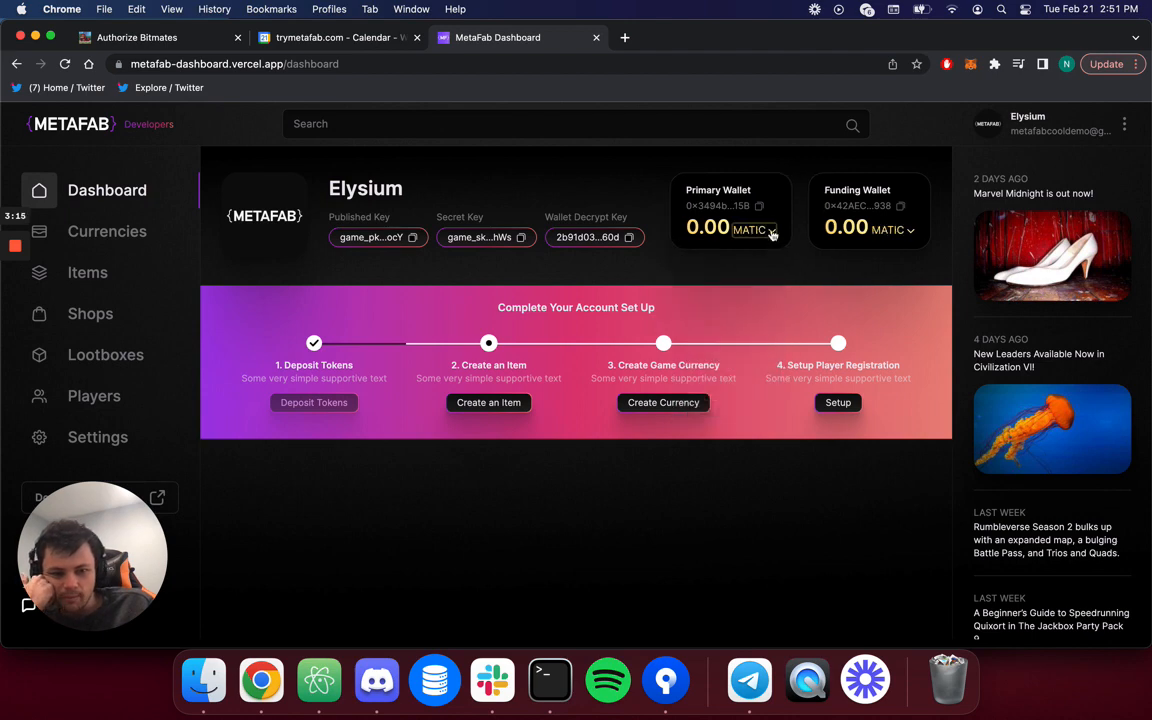
{"action": "left_click", "coordinate": [762, 231]}
{"action": "left_click", "coordinate": [753, 312]}
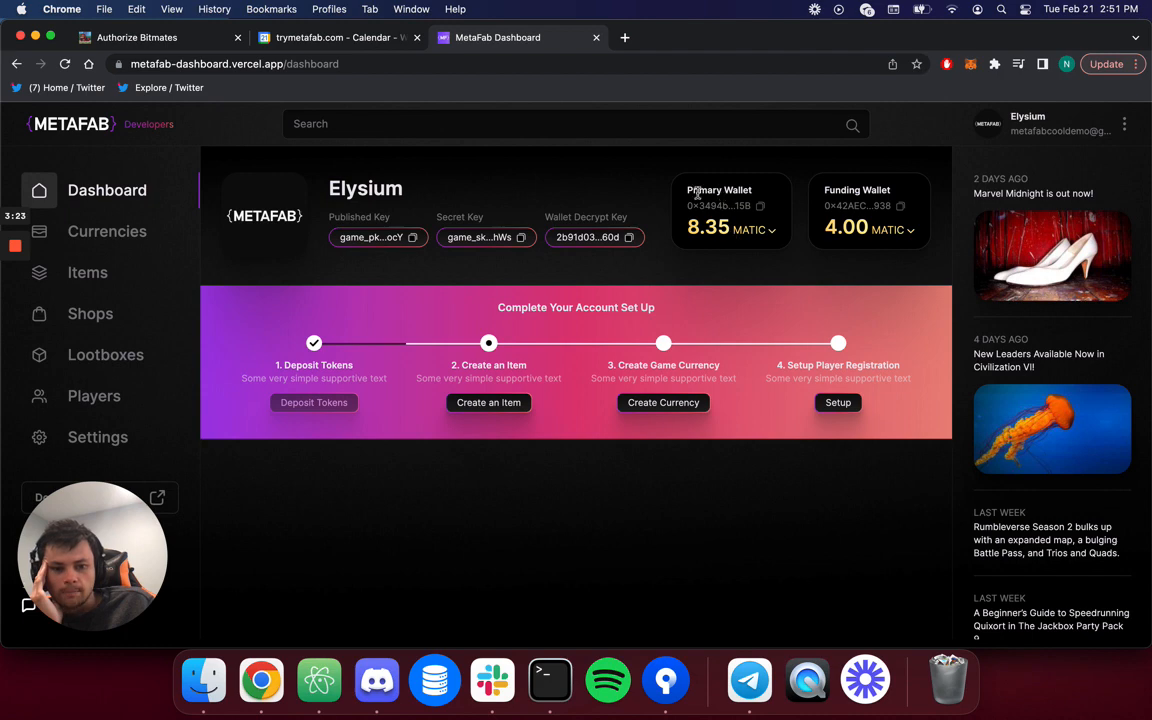
{"action": "left_click_drag", "start_coordinate": [686, 189], "coordinate": [777, 211]}
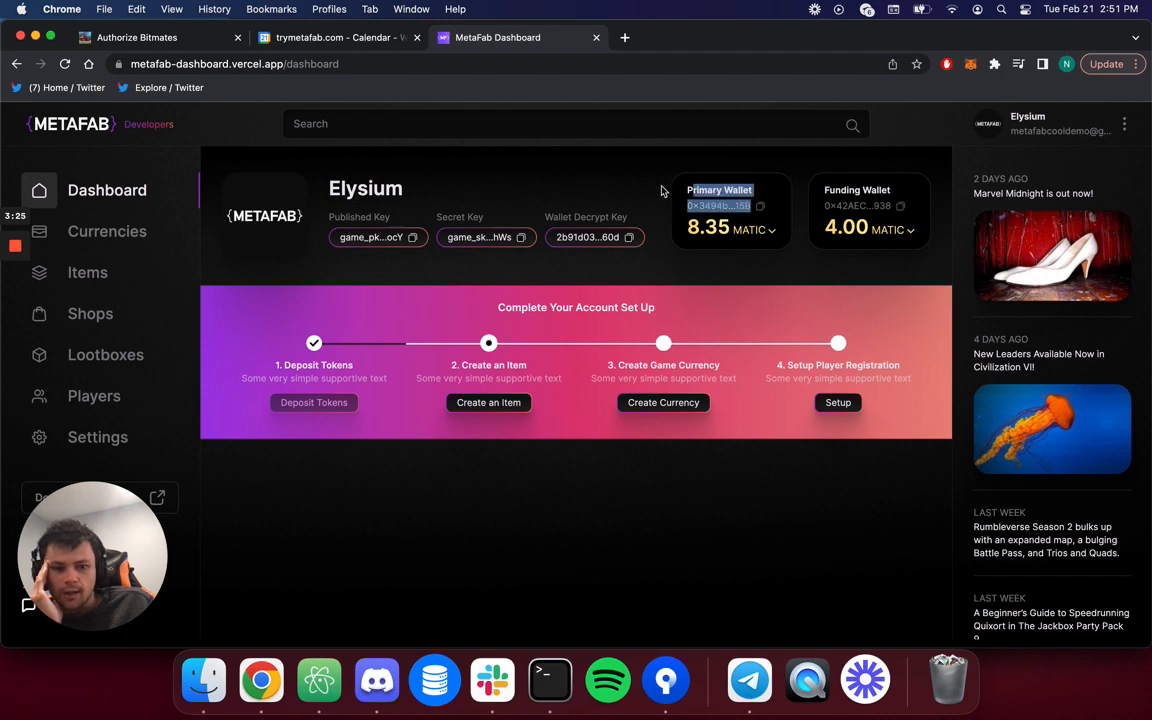
{"action": "left_click", "coordinate": [565, 191]}
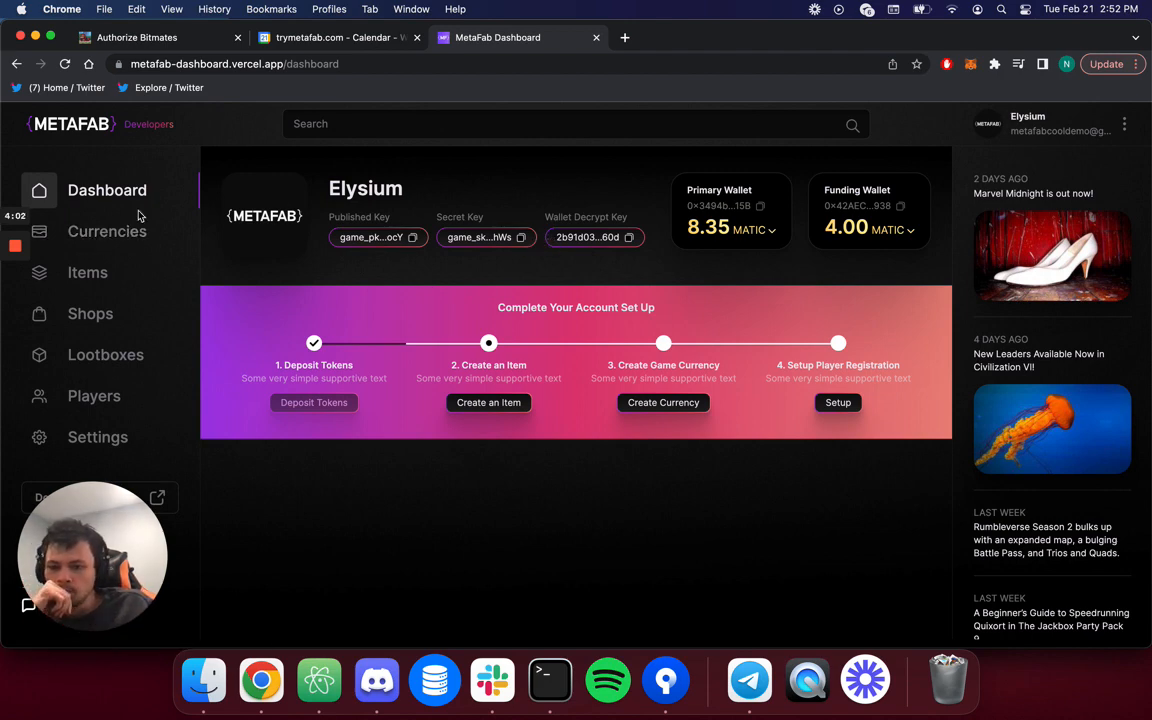
In Currencies, start a new currency named 'Elysium Gems' with symbol EGEMS.
{"action": "left_click", "coordinate": [107, 231]}
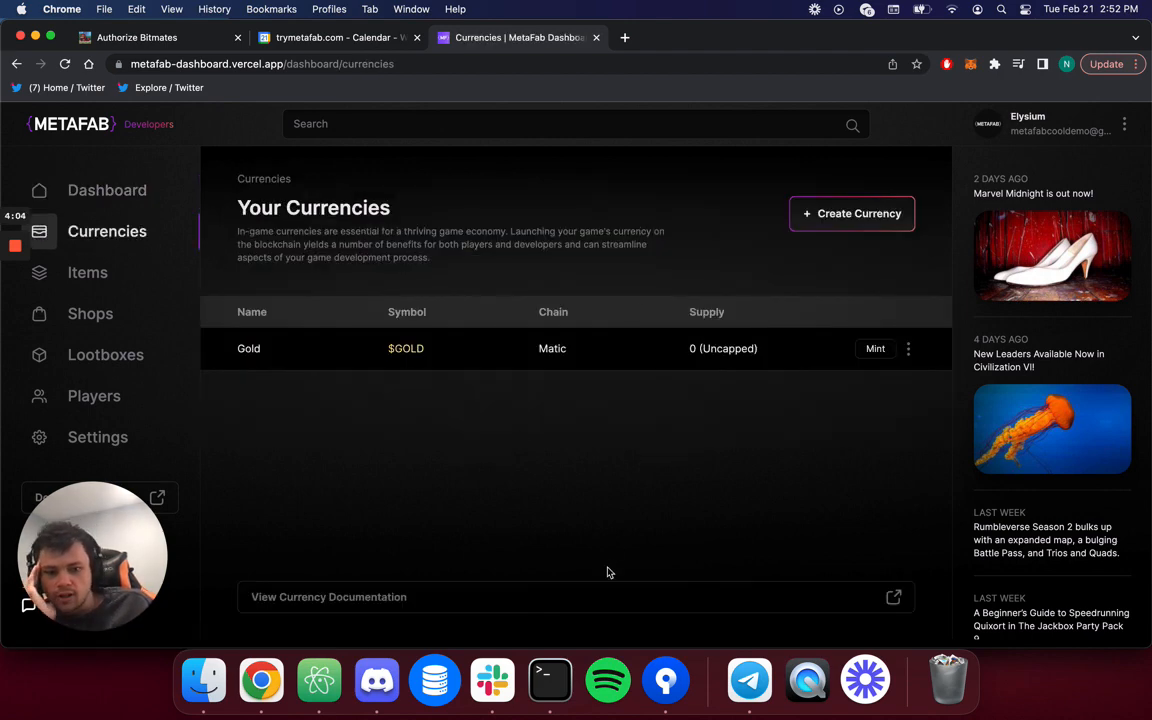
{"action": "left_click_drag", "start_coordinate": [226, 342], "coordinate": [446, 348]}
{"action": "left_click", "coordinate": [432, 455]}
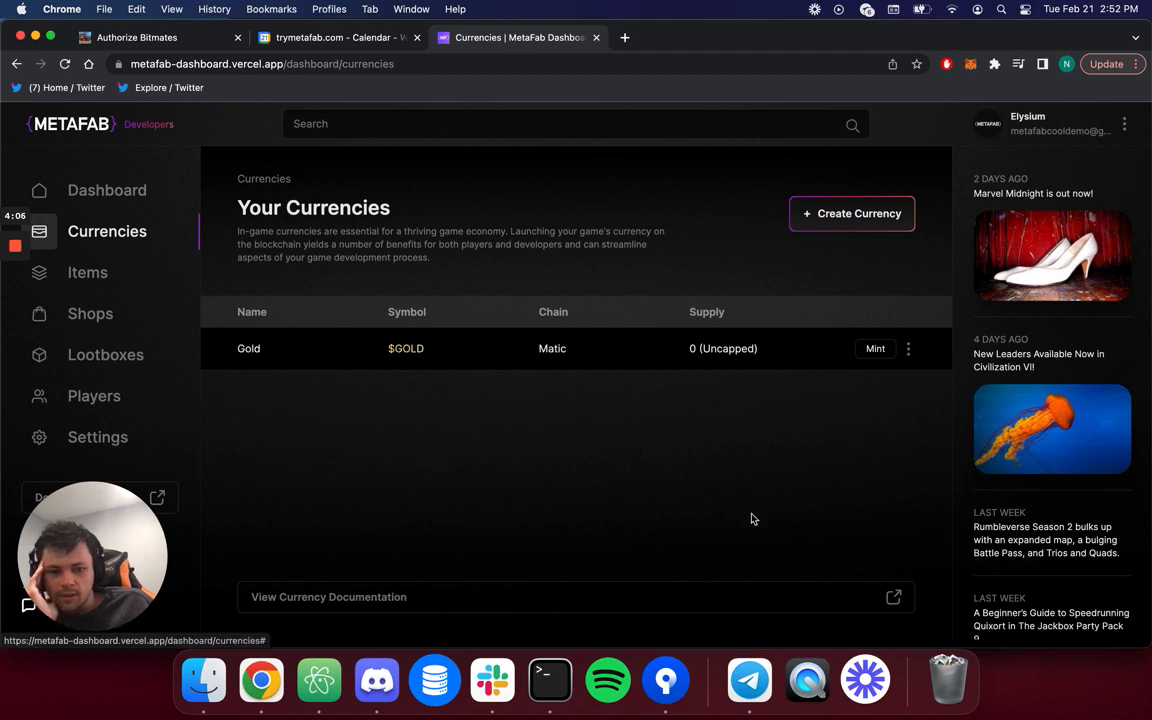
{"action": "left_click", "coordinate": [859, 213]}
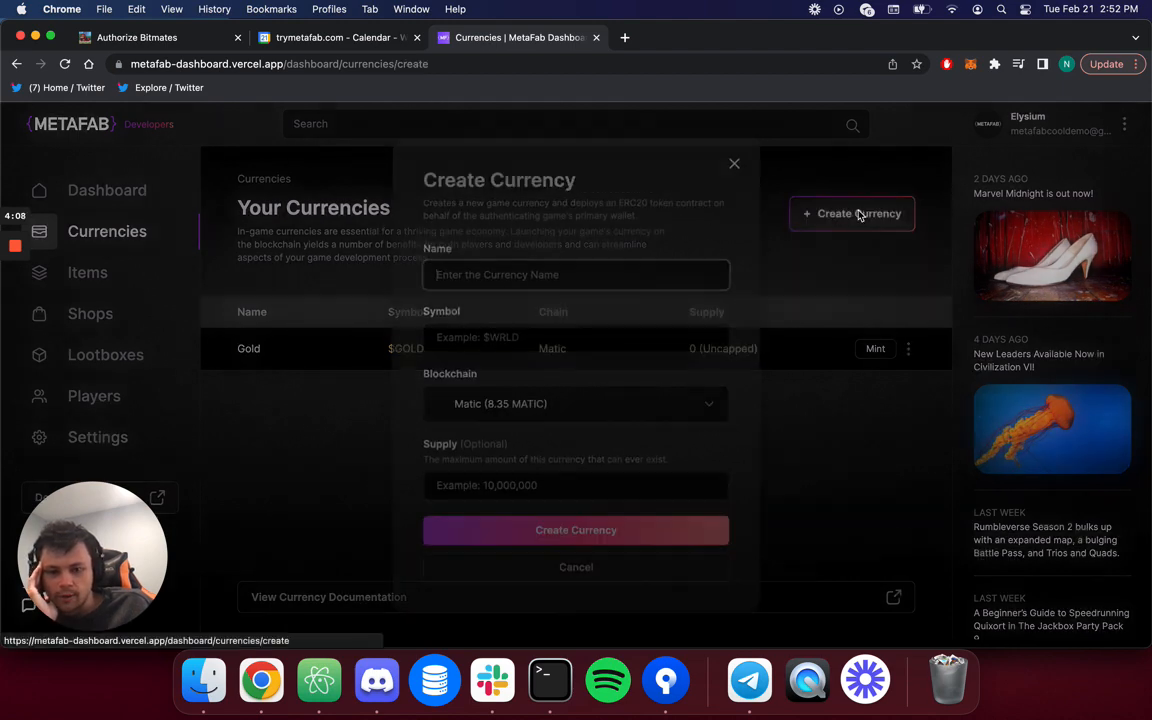
{"action": "type", "text": "El"}
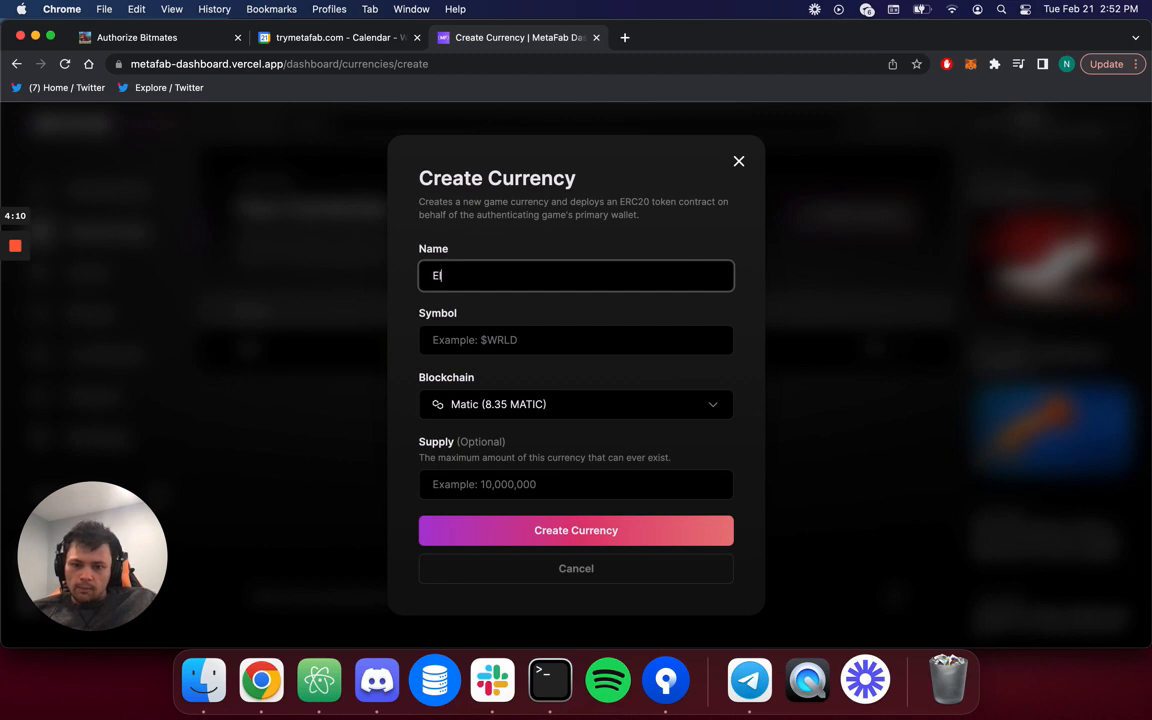
{"action": "type", "text": "ysium "}
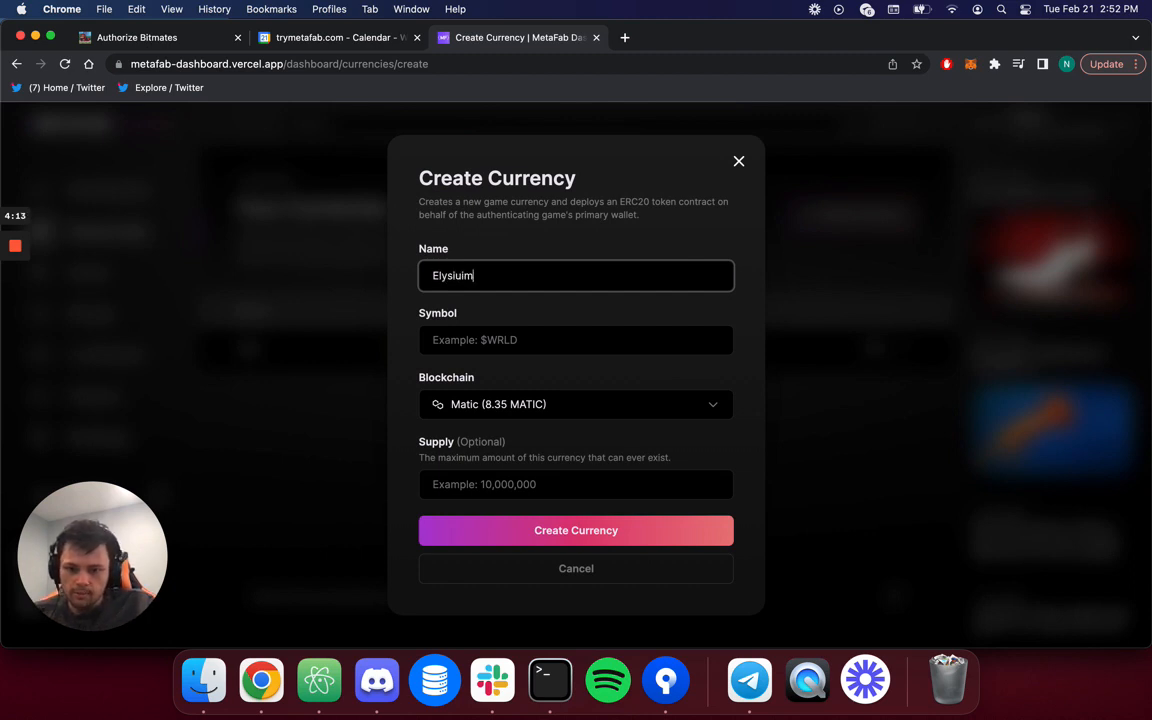
{"action": "type", "text": "Gems"}
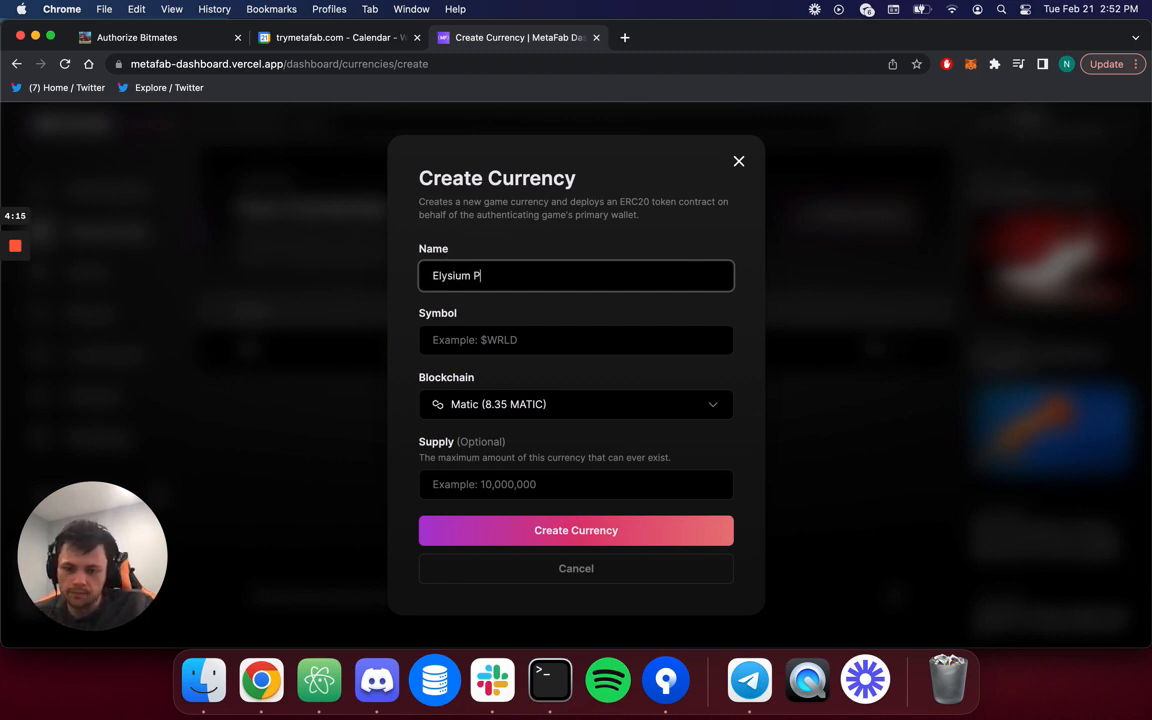
{"action": "left_click", "coordinate": [607, 339]}
{"action": "type", "text": "$EGEMS"}
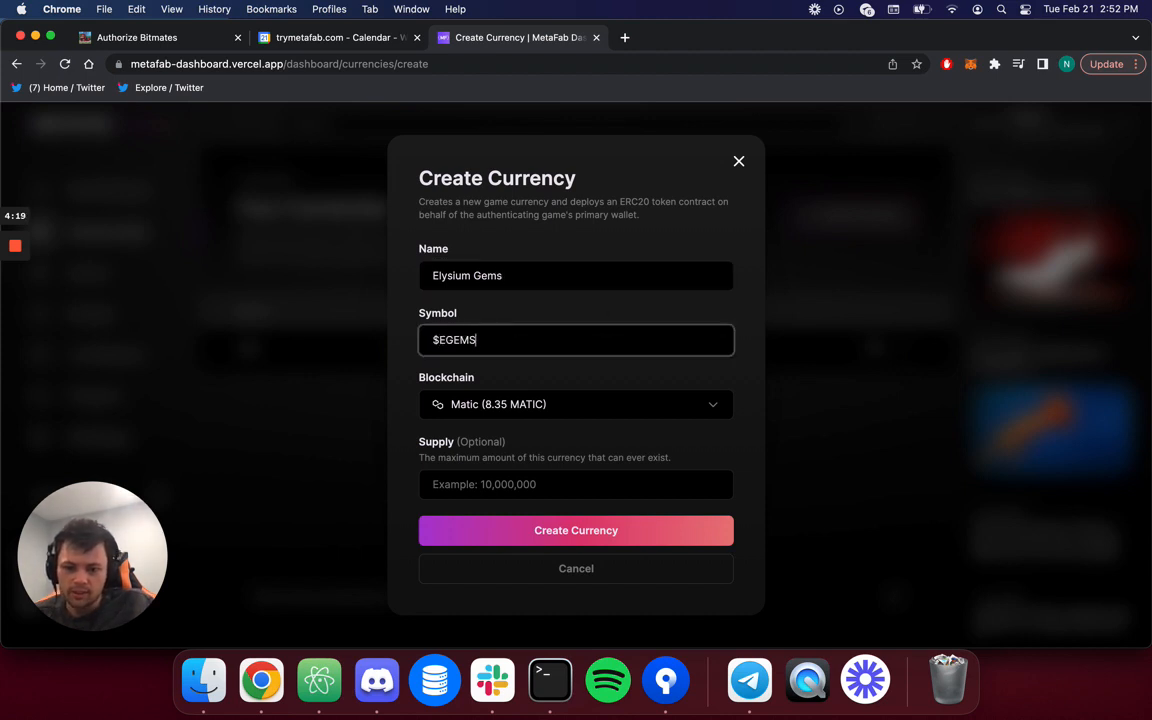
{"action": "key", "text": "Left"}
{"action": "key", "text": "Left"}
{"action": "key", "text": "Left"}
{"action": "key", "text": "Left"}
{"action": "key", "text": "Left"}
{"action": "key", "text": "BackSpace"}
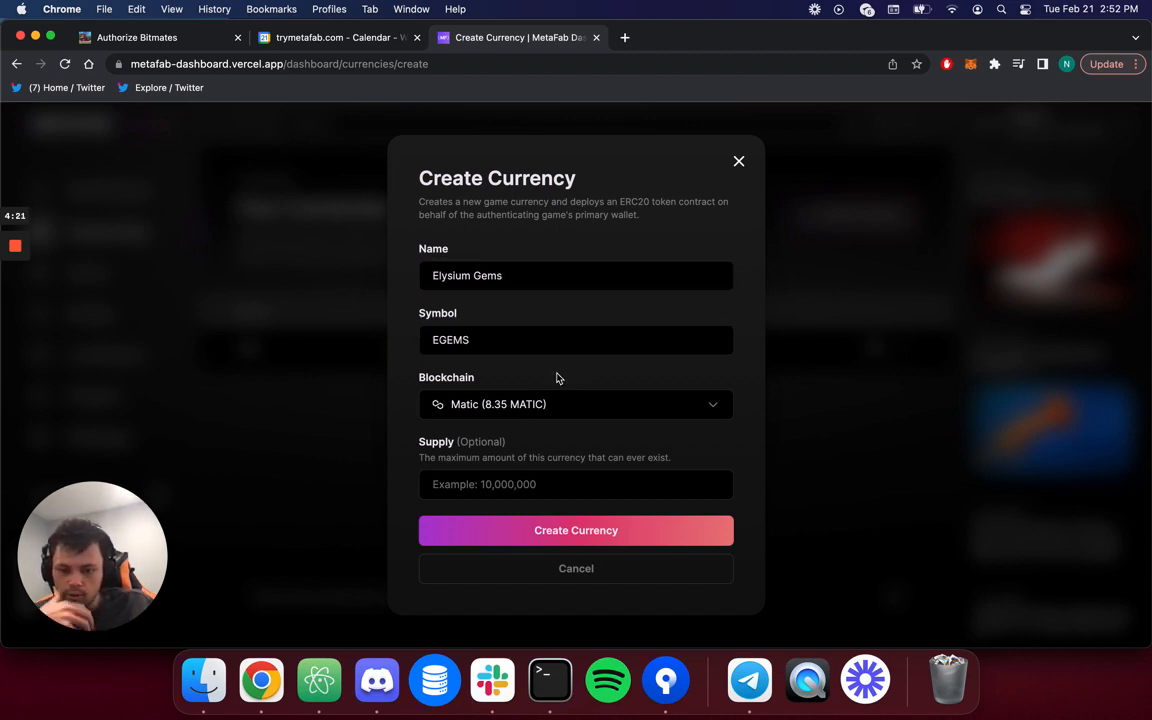
{"action": "key", "text": "Tab"}
{"action": "left_click", "coordinate": [519, 404]}
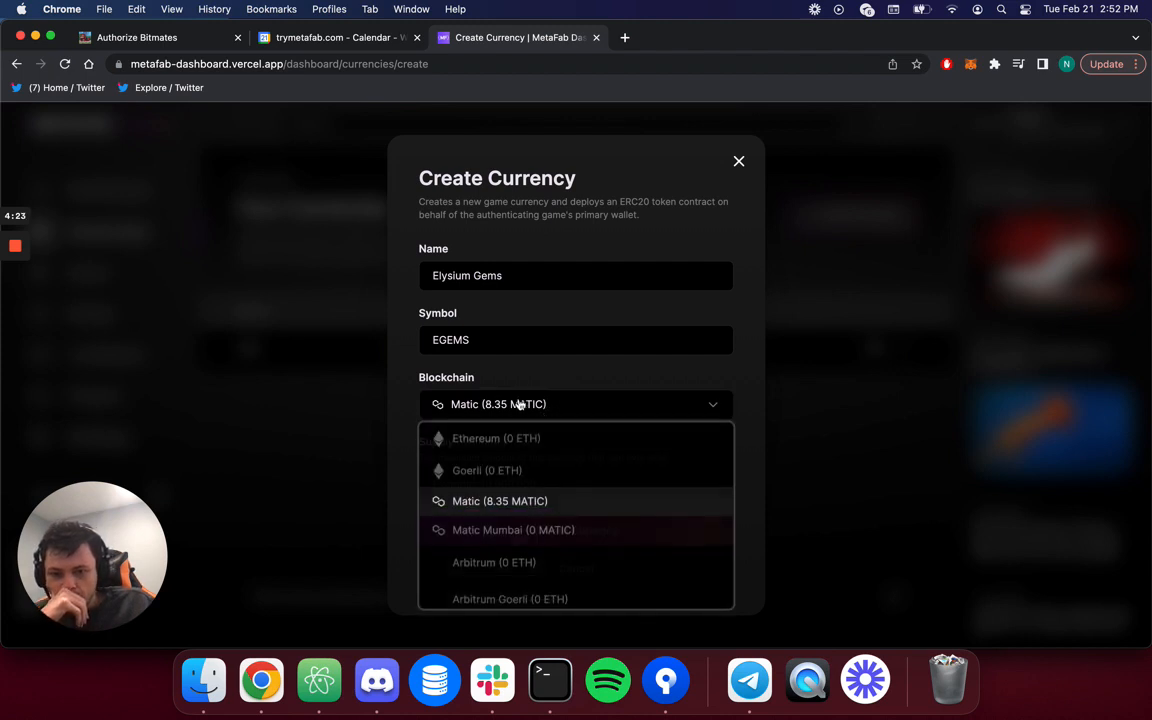
{"action": "scroll", "coordinate": [497, 498], "scroll_direction": "down", "scroll_amount": 1}
{"action": "scroll", "coordinate": [500, 497], "scroll_direction": "down", "scroll_amount": 5}
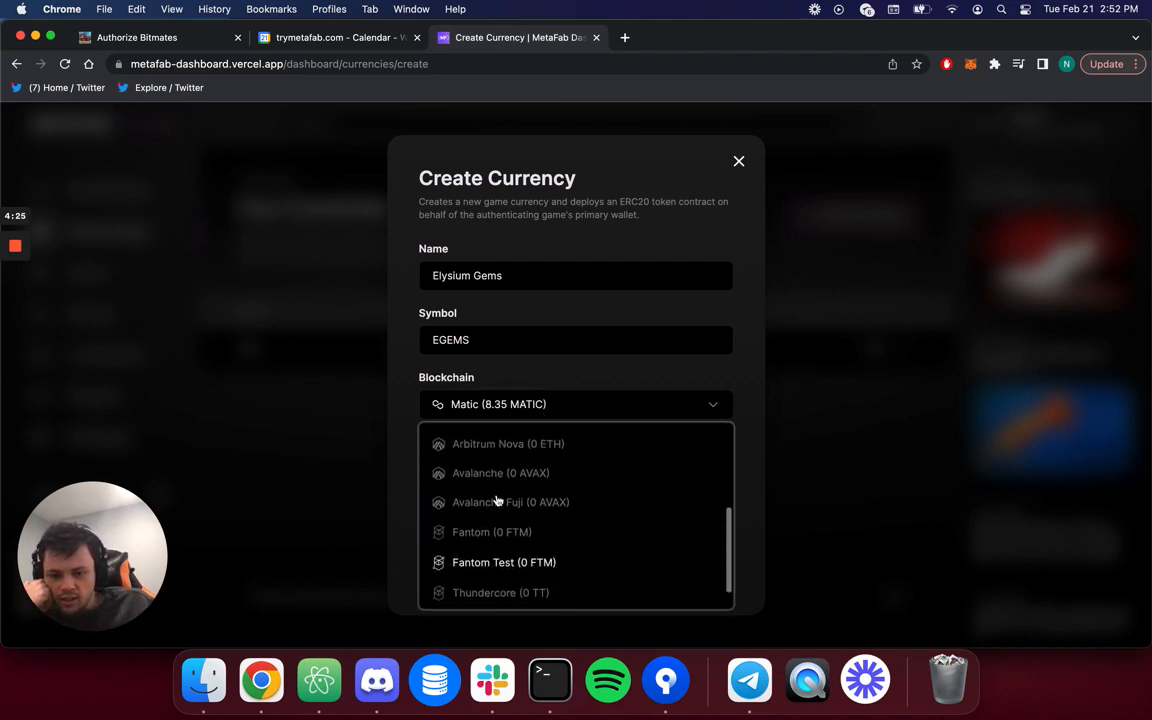
{"action": "scroll", "coordinate": [560, 522], "scroll_direction": "up", "scroll_amount": 5}
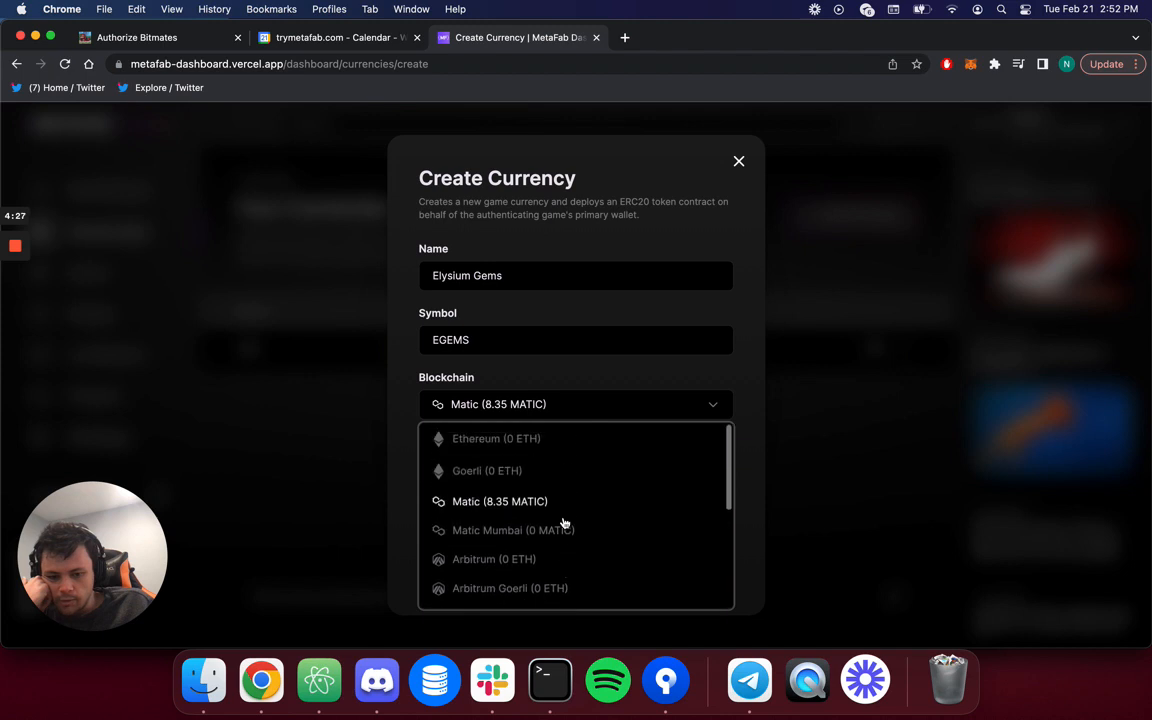
{"action": "left_click", "coordinate": [537, 502]}
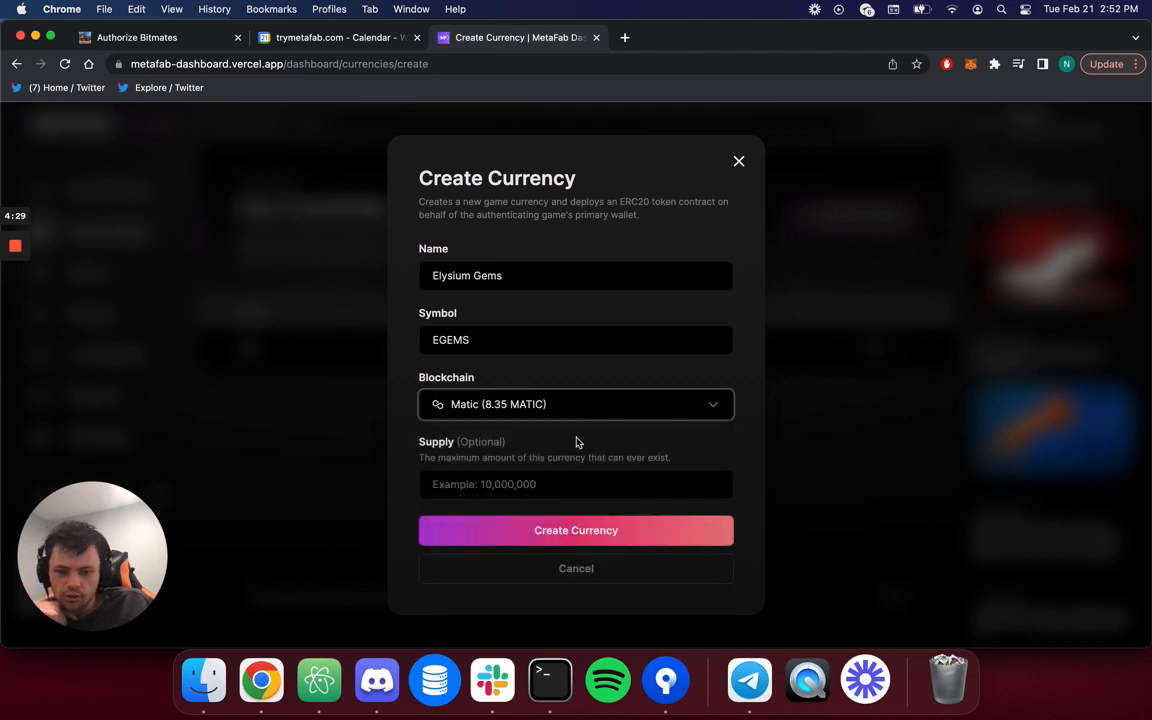
{"action": "left_click", "coordinate": [541, 486]}
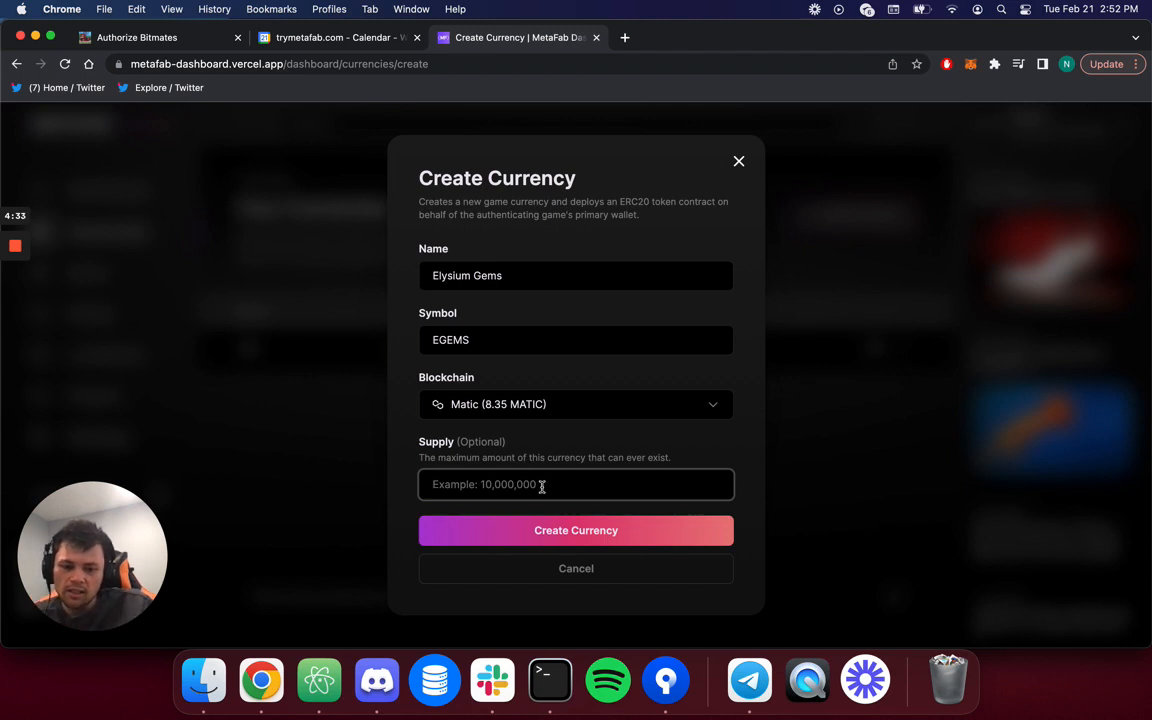
{"action": "type", "text": "10"}
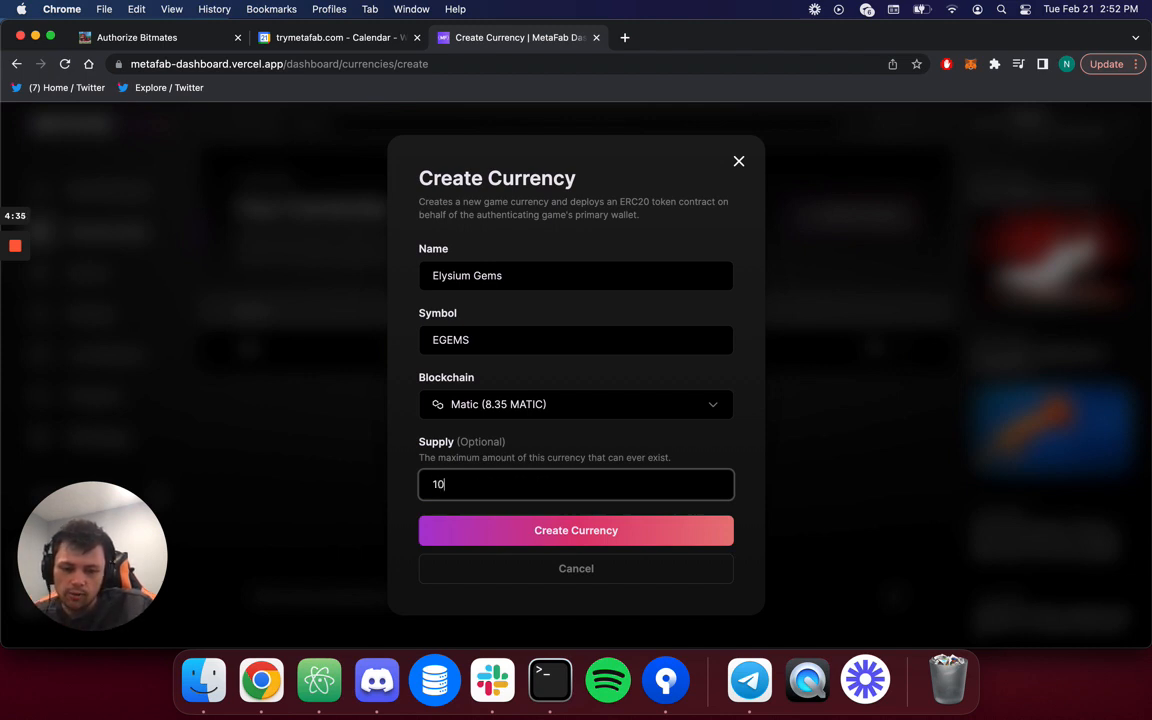
{"action": "type", "text": "00000"}
{"action": "key", "text": "Left"}
{"action": "key", "text": "Left"}
{"action": "key", "text": "Left"}
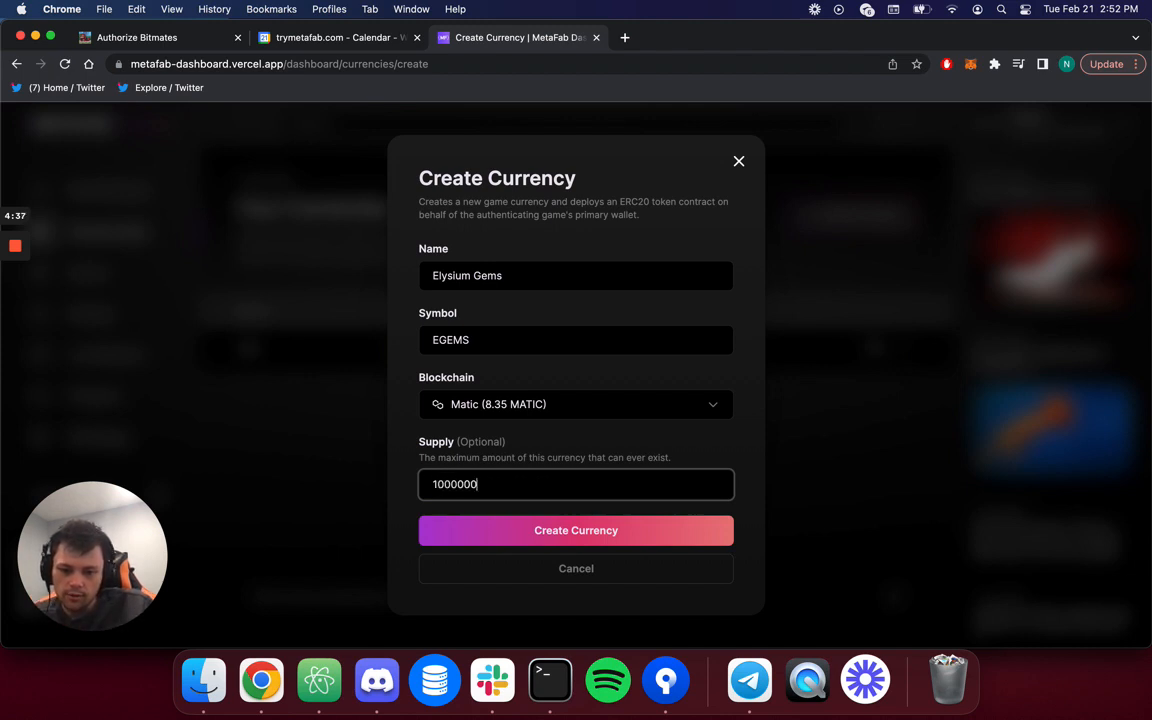
{"action": "type", "text": "000"}
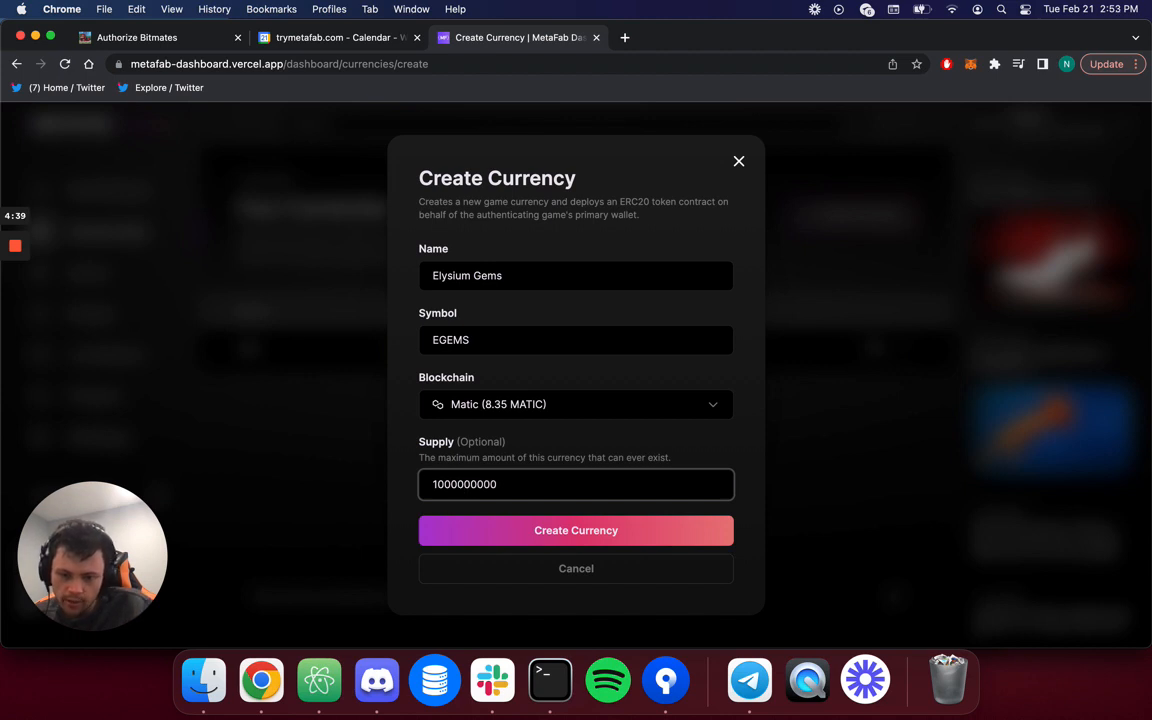
{"action": "key", "text": "Right"}
{"action": "key", "text": "Left"}
{"action": "key", "text": "Left"}
{"action": "key", "text": "Left"}
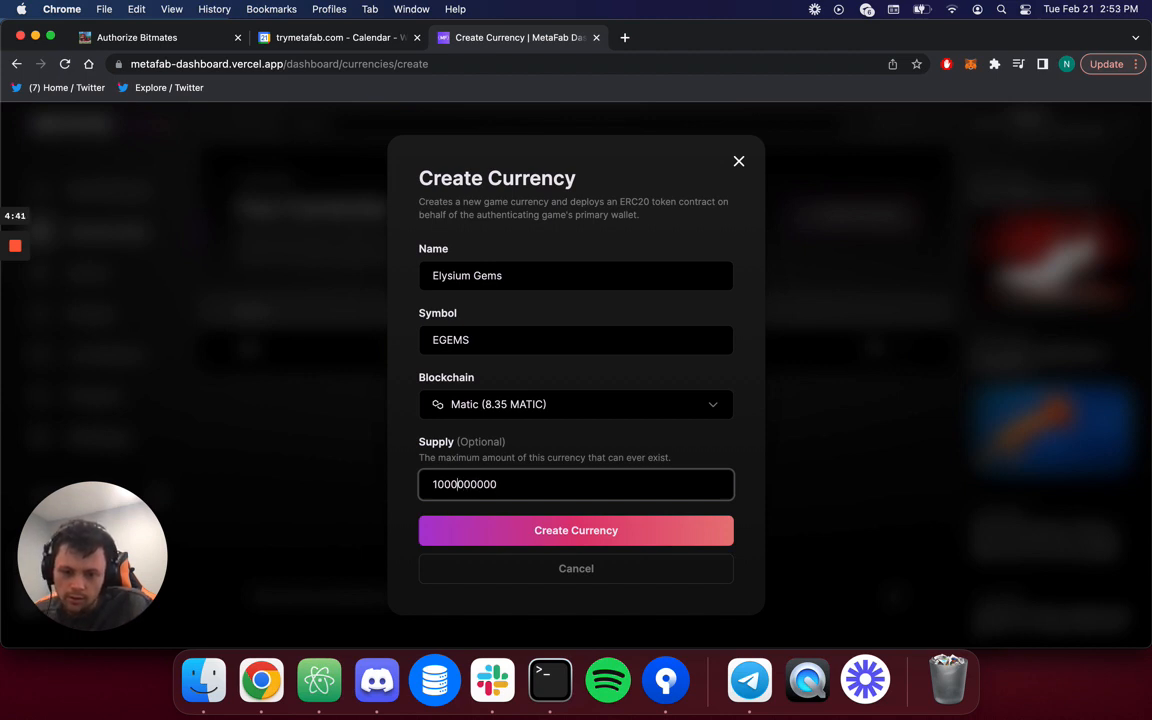
{"action": "left_click", "coordinate": [533, 530]}
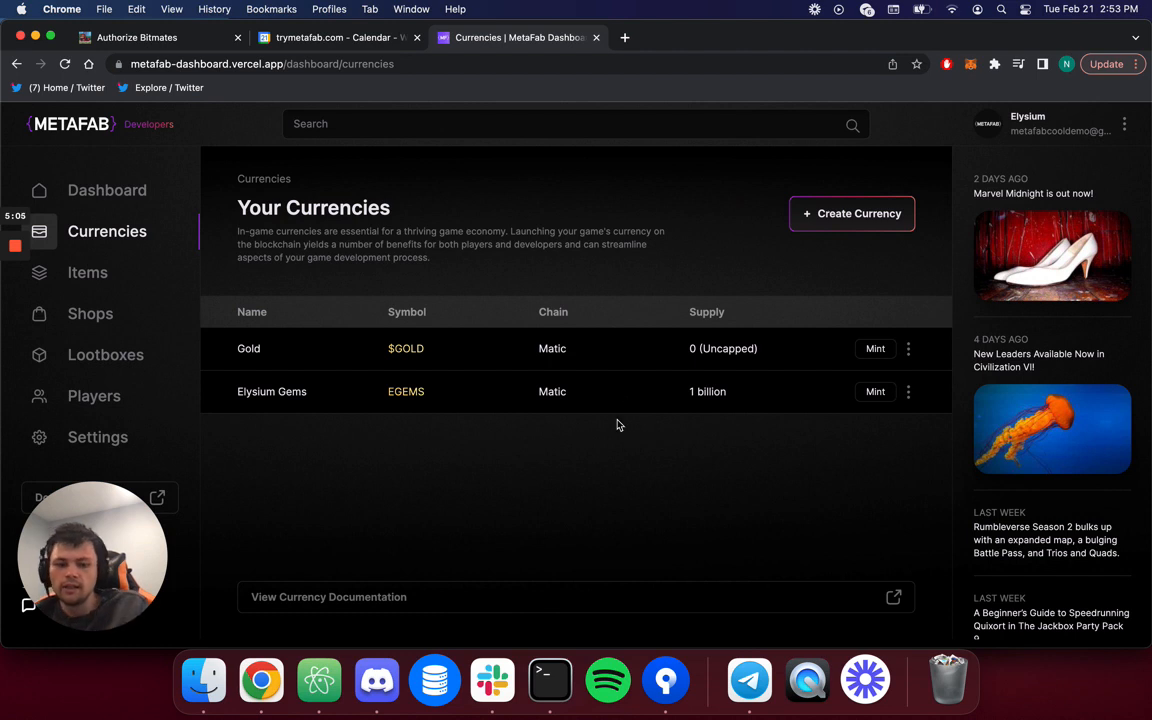
Look at the Elysium Gems Mint form without minting, then view its contract in Block Explorer.
{"action": "left_click", "coordinate": [908, 392]}
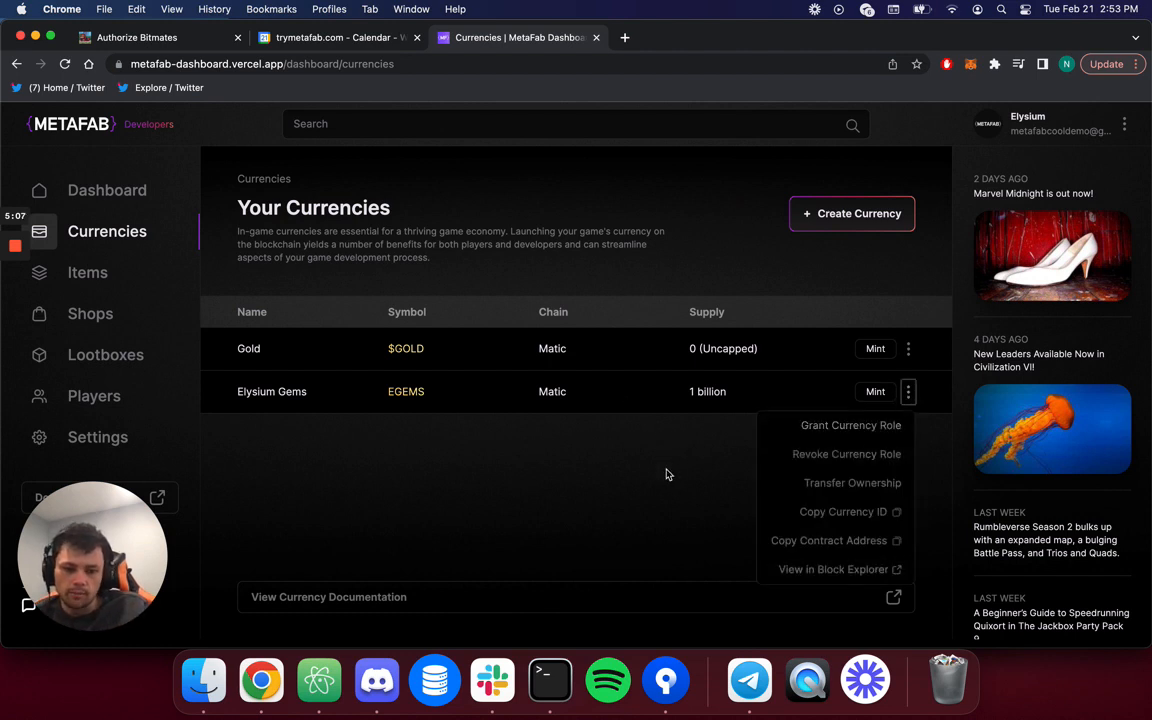
{"action": "left_click", "coordinate": [889, 392]}
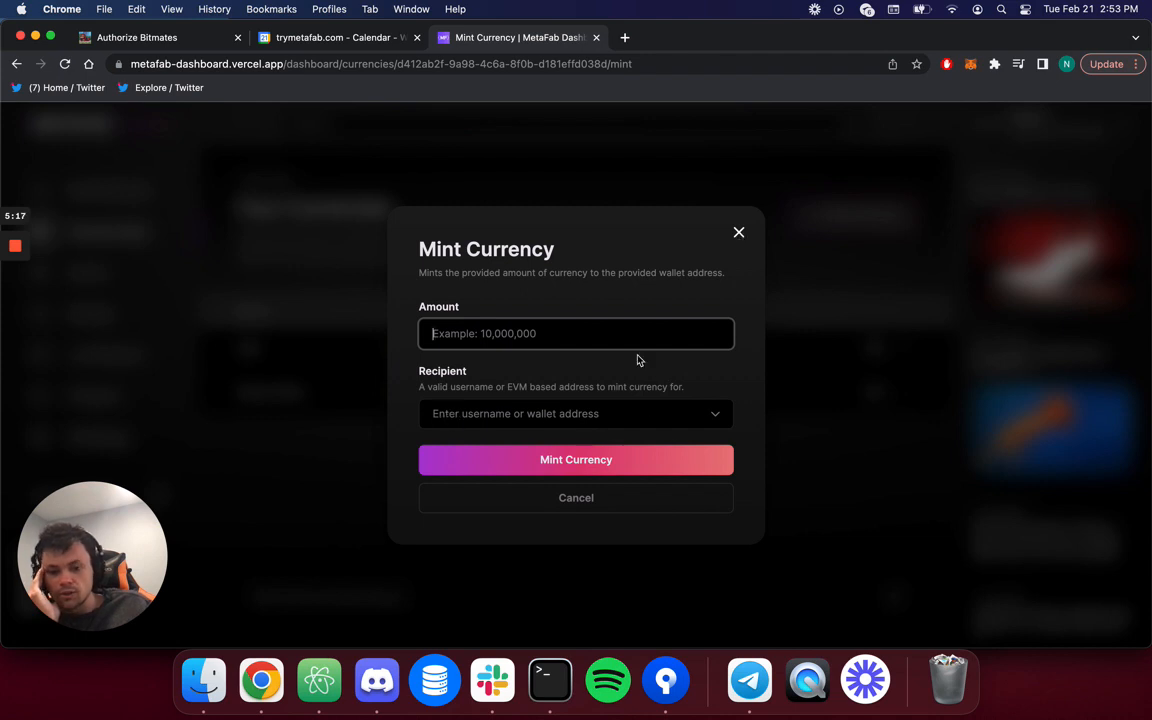
{"action": "left_click", "coordinate": [739, 232]}
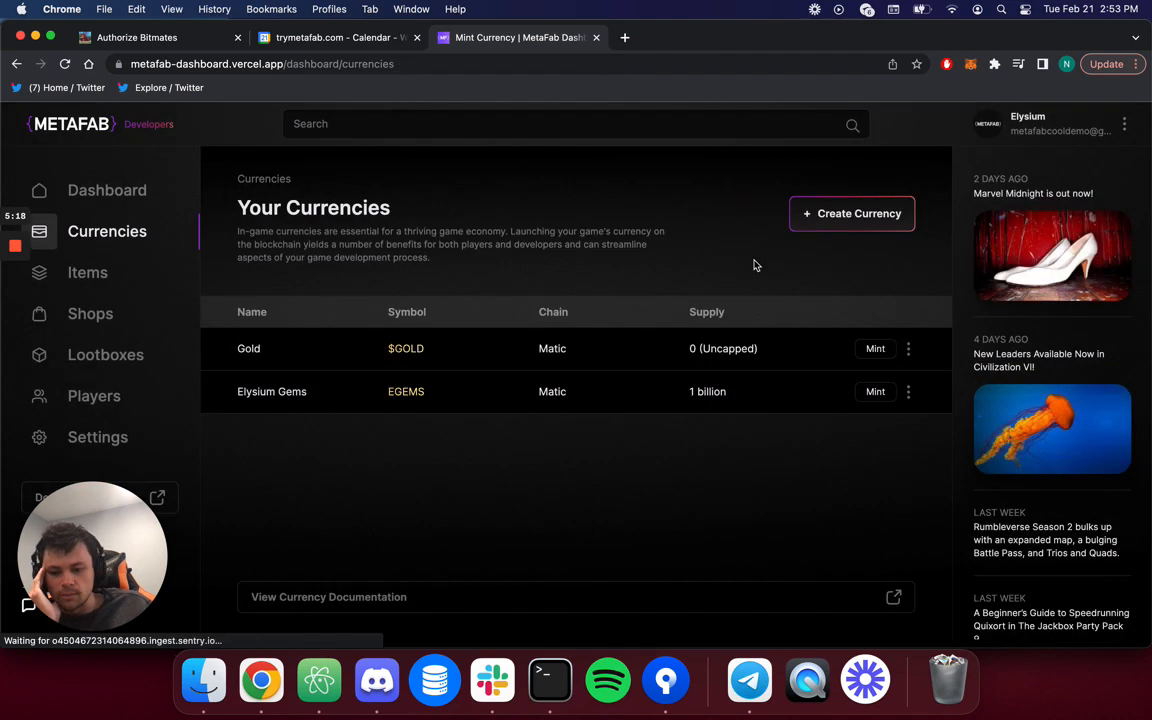
{"action": "left_click", "coordinate": [907, 391]}
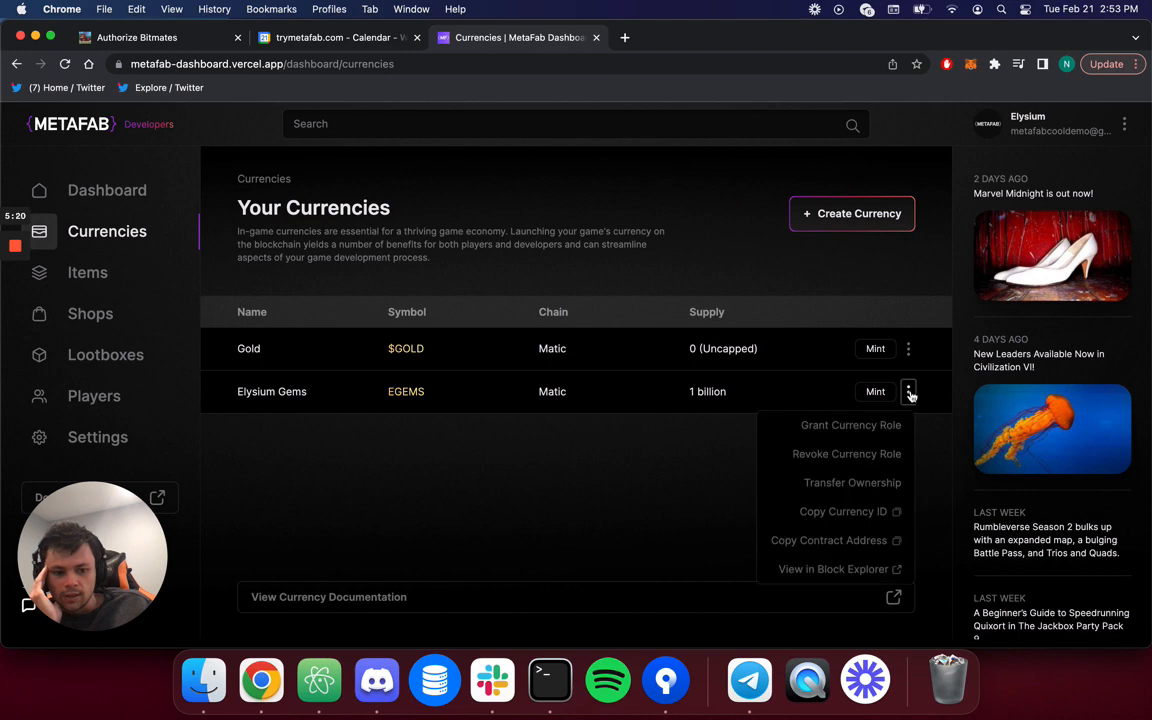
{"action": "left_click", "coordinate": [836, 571]}
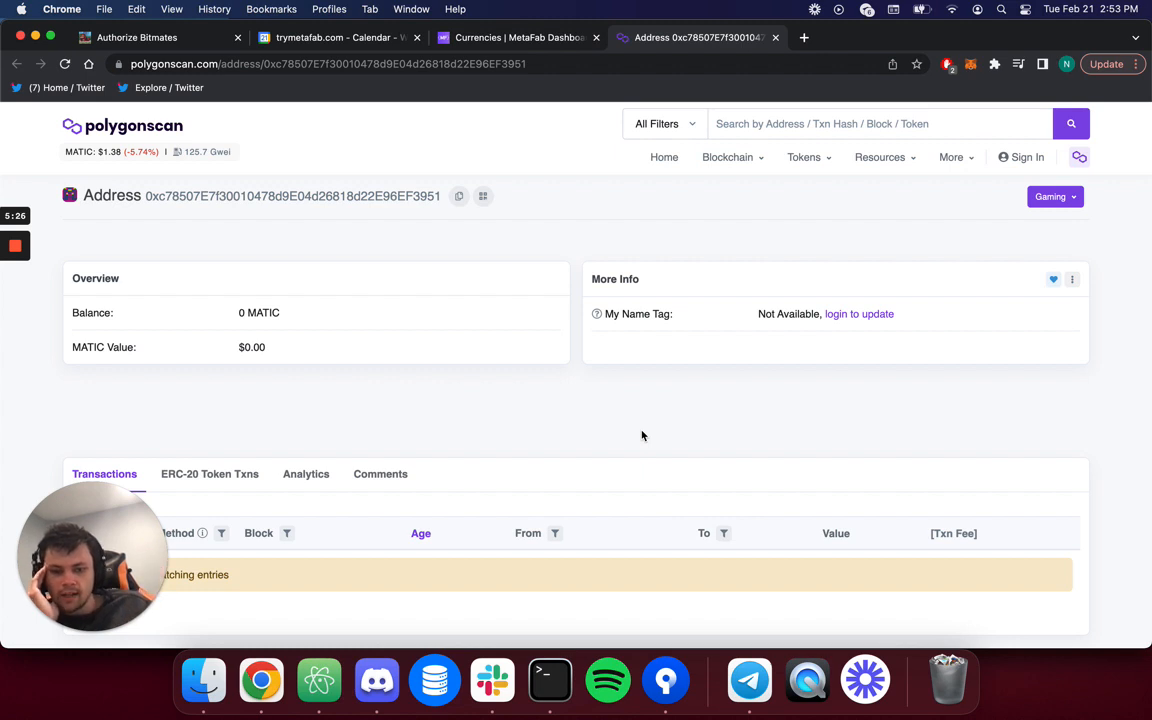
Check the Elysium Gems Polygonscan page for transactions, then return to the MetaFab currencies page.
{"action": "scroll", "coordinate": [589, 432], "scroll_direction": "down", "scroll_amount": 3}
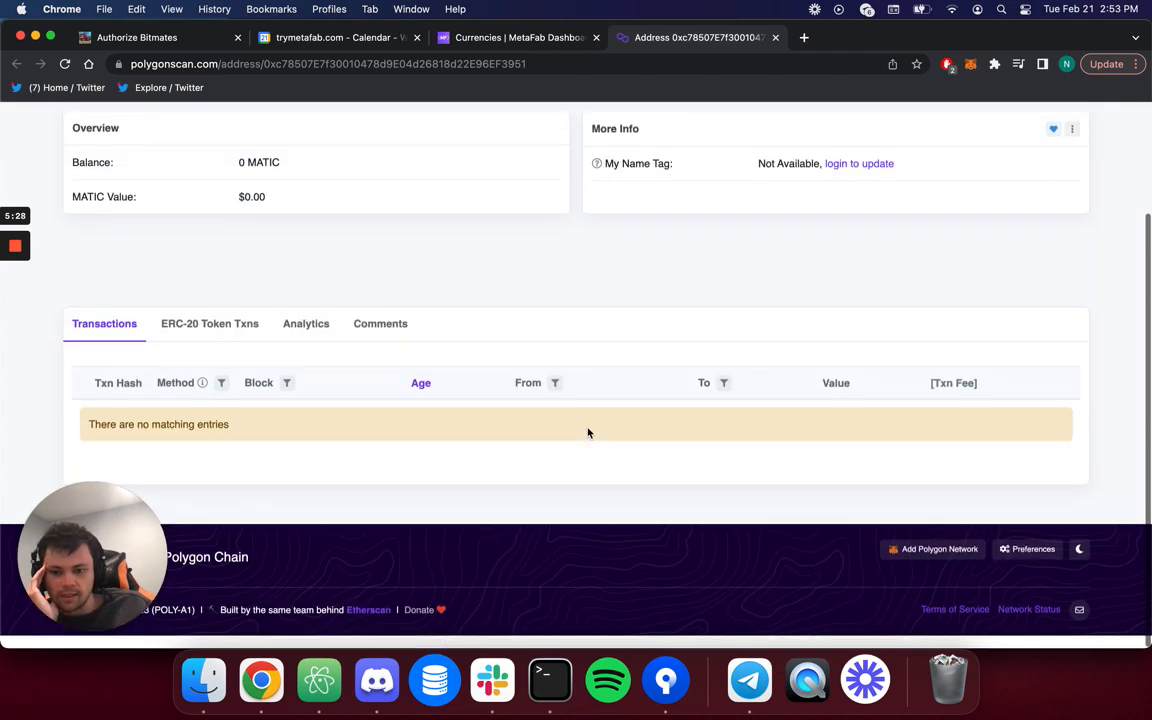
{"action": "scroll", "coordinate": [589, 432], "scroll_direction": "up", "scroll_amount": 3}
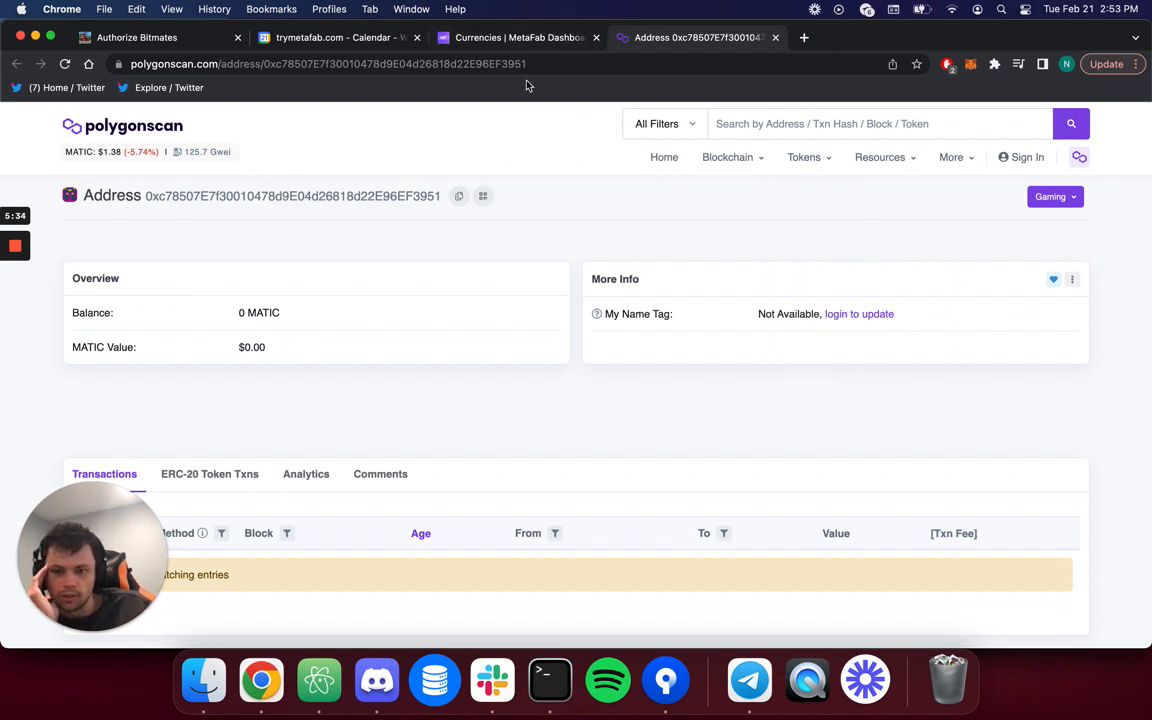
{"action": "left_click", "coordinate": [505, 37]}
{"action": "left_click", "coordinate": [416, 471]}
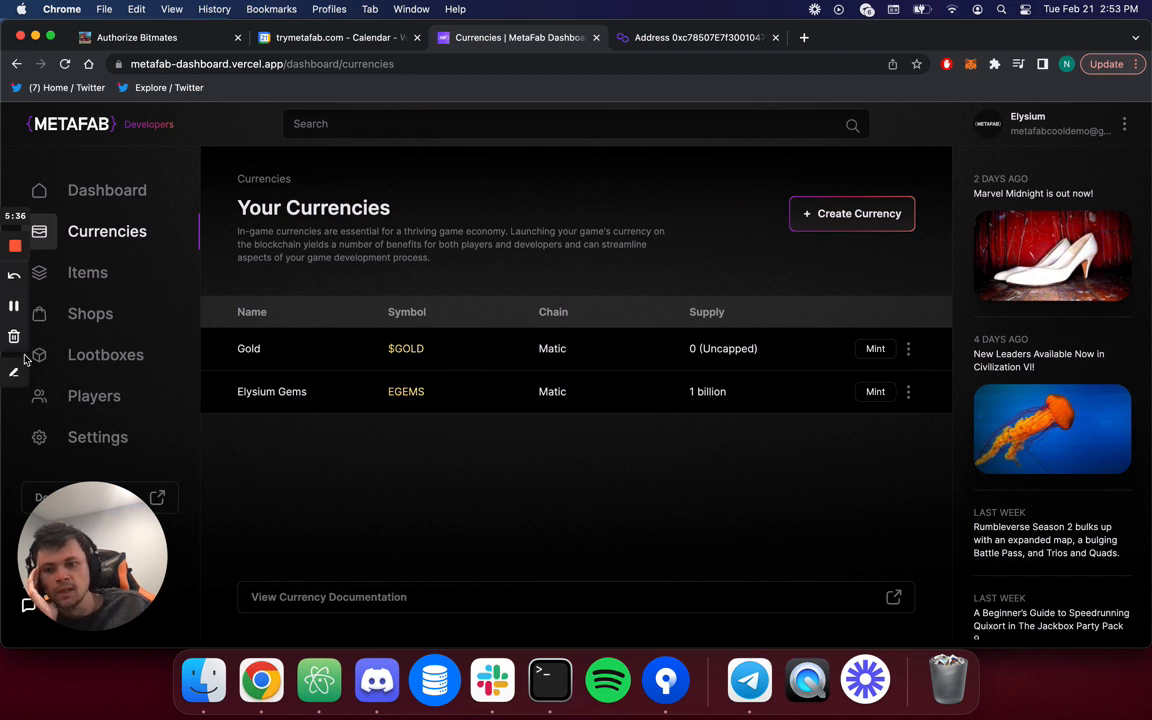
Create an item collection named 'Elysium Artifacts' and copy its contract address from the card menu.
{"action": "left_click", "coordinate": [102, 282]}
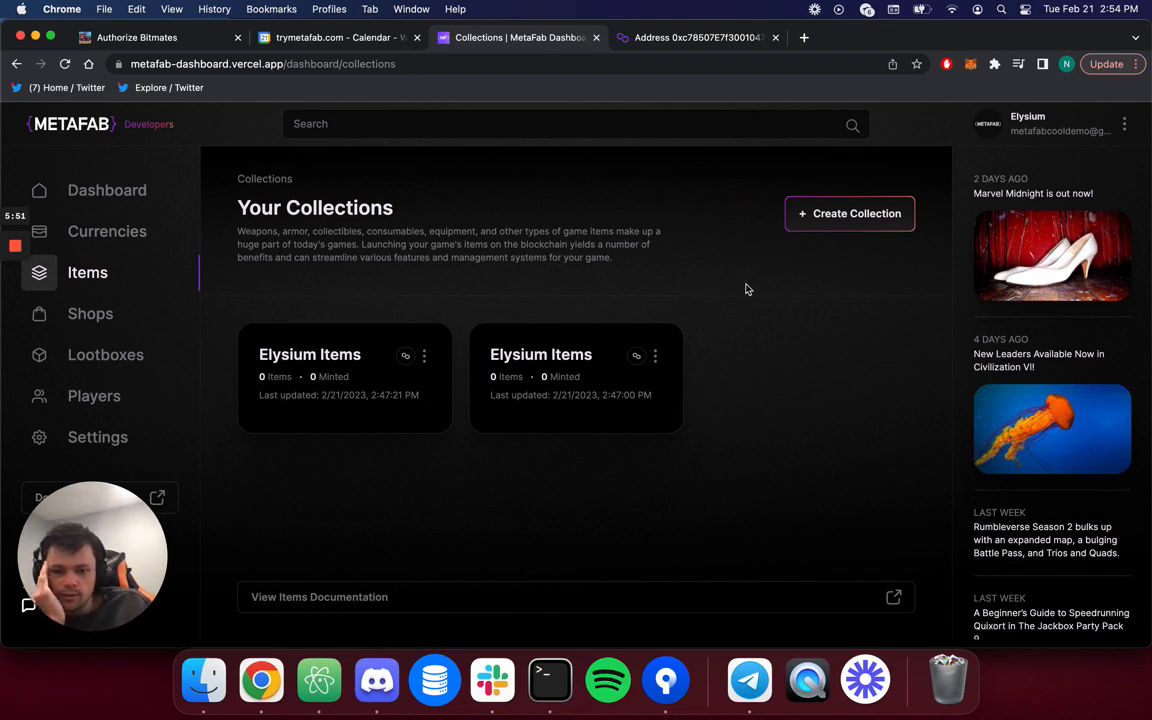
{"action": "left_click", "coordinate": [866, 216]}
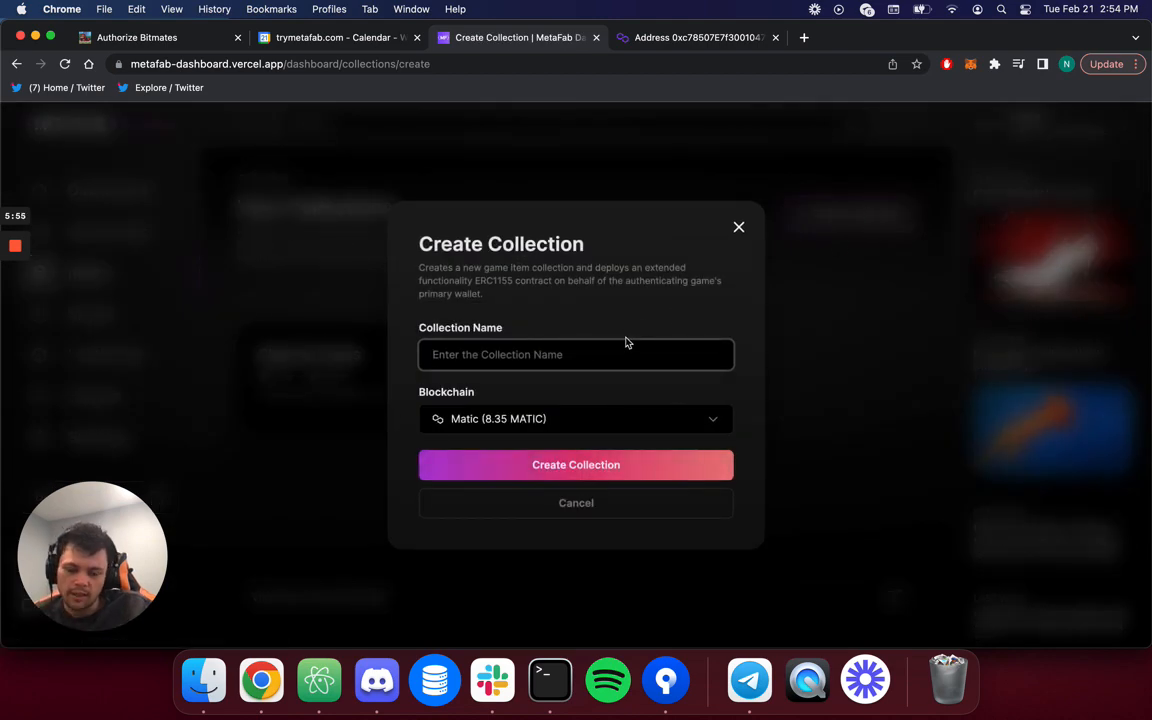
{"action": "type", "text": "Ely"}
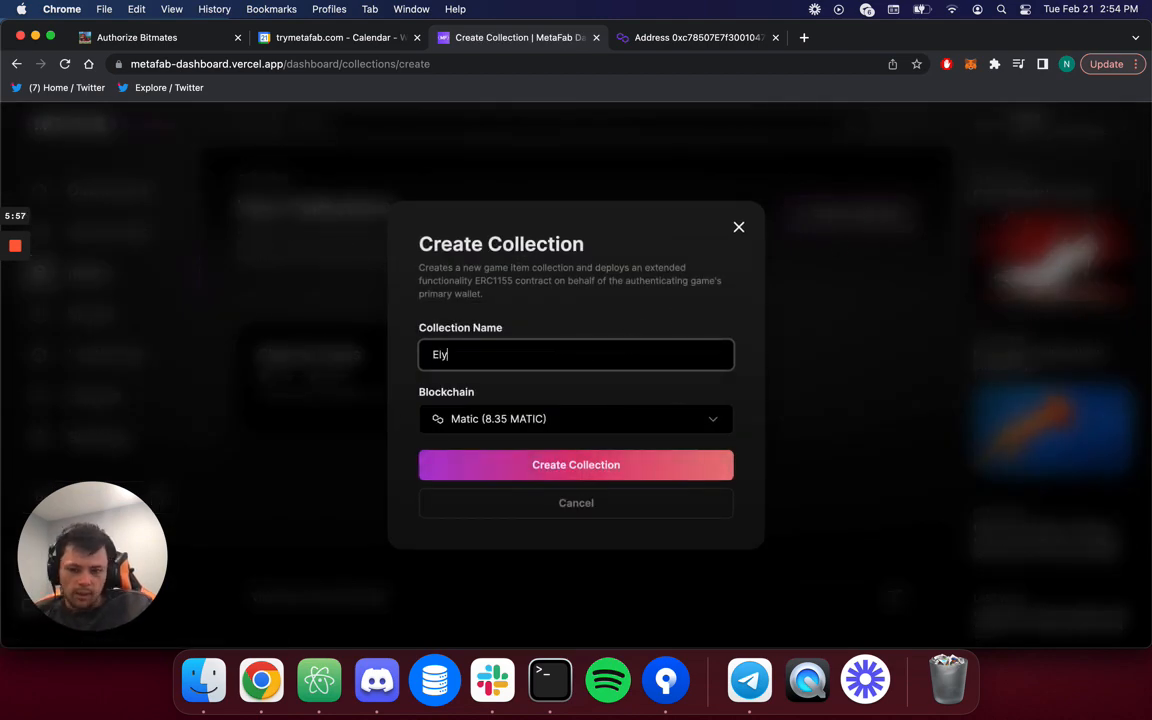
{"action": "type", "text": "sium Artifacts"}
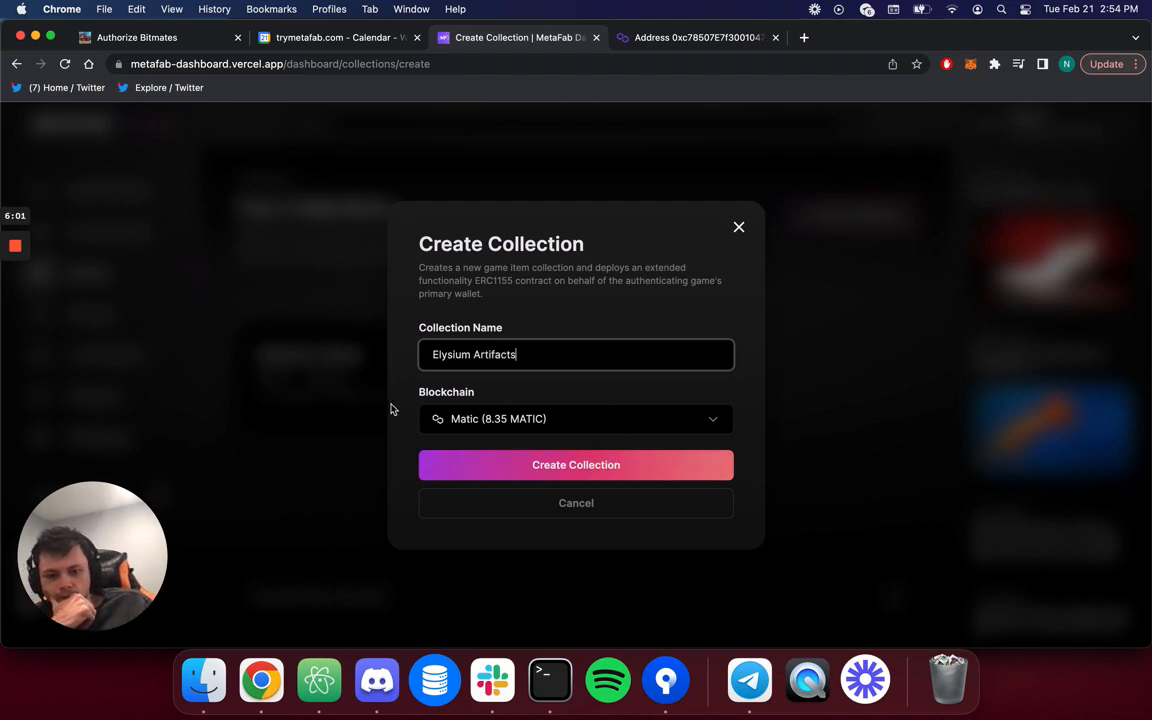
{"action": "left_click", "coordinate": [493, 479]}
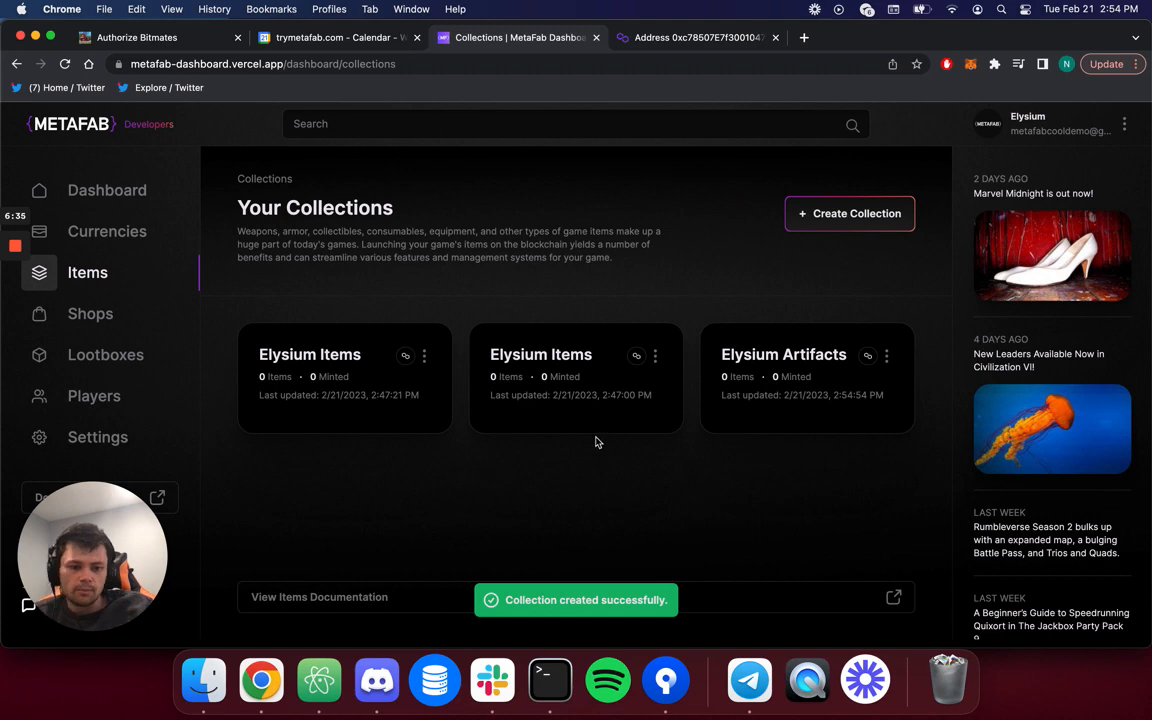
{"action": "left_click", "coordinate": [886, 355]}
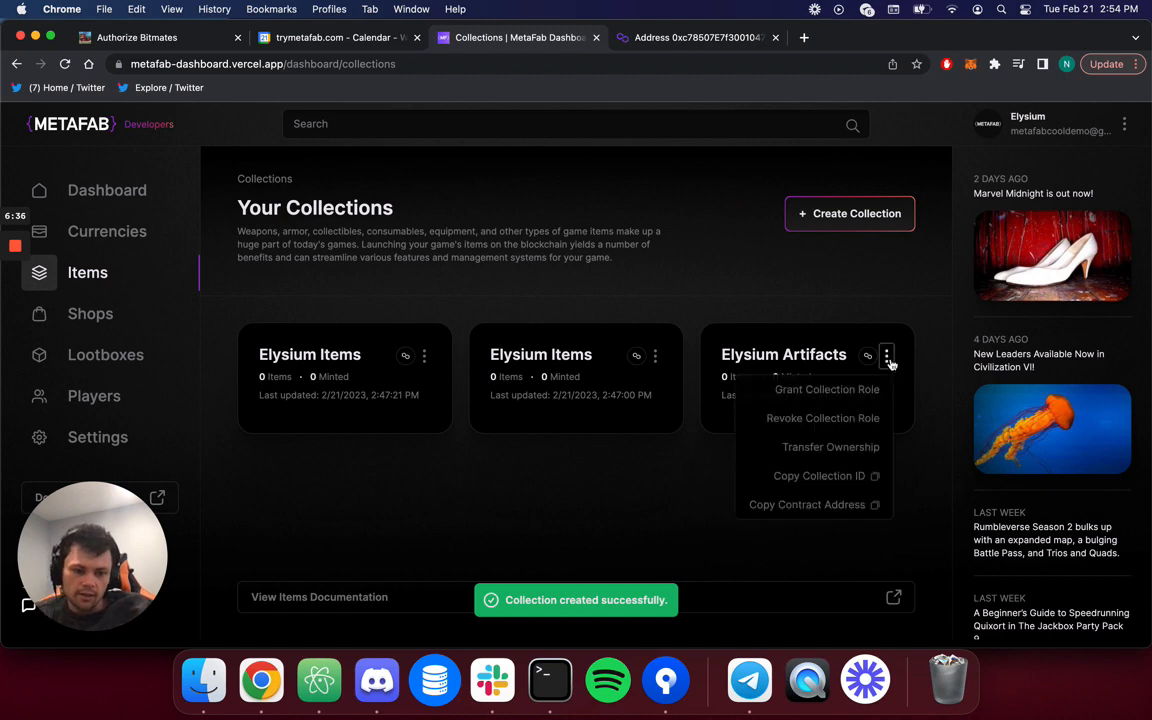
{"action": "left_click", "coordinate": [848, 504]}
Load polygonscan.com/address/ with the pasted contract address in a new tab, then return to MetaFab.
{"action": "left_click", "coordinate": [803, 37]}
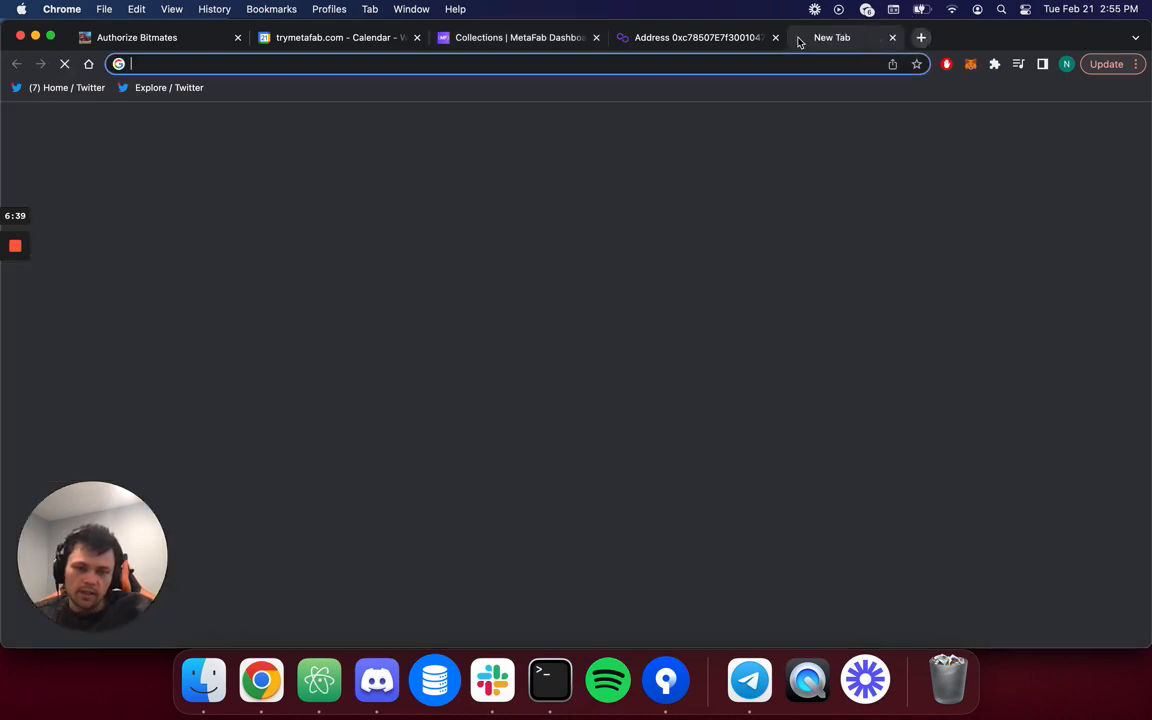
{"action": "type", "text": "polygonscan.com/address/"}
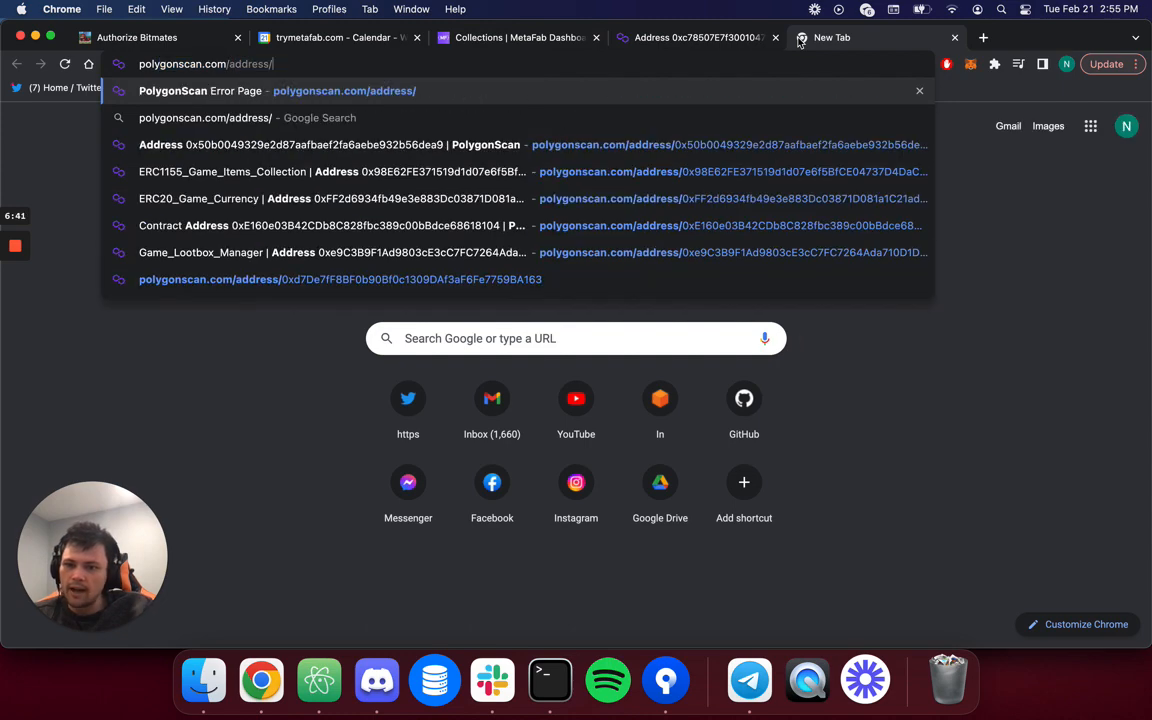
{"action": "key", "text": "super+v"}
{"action": "key", "text": "Return"}
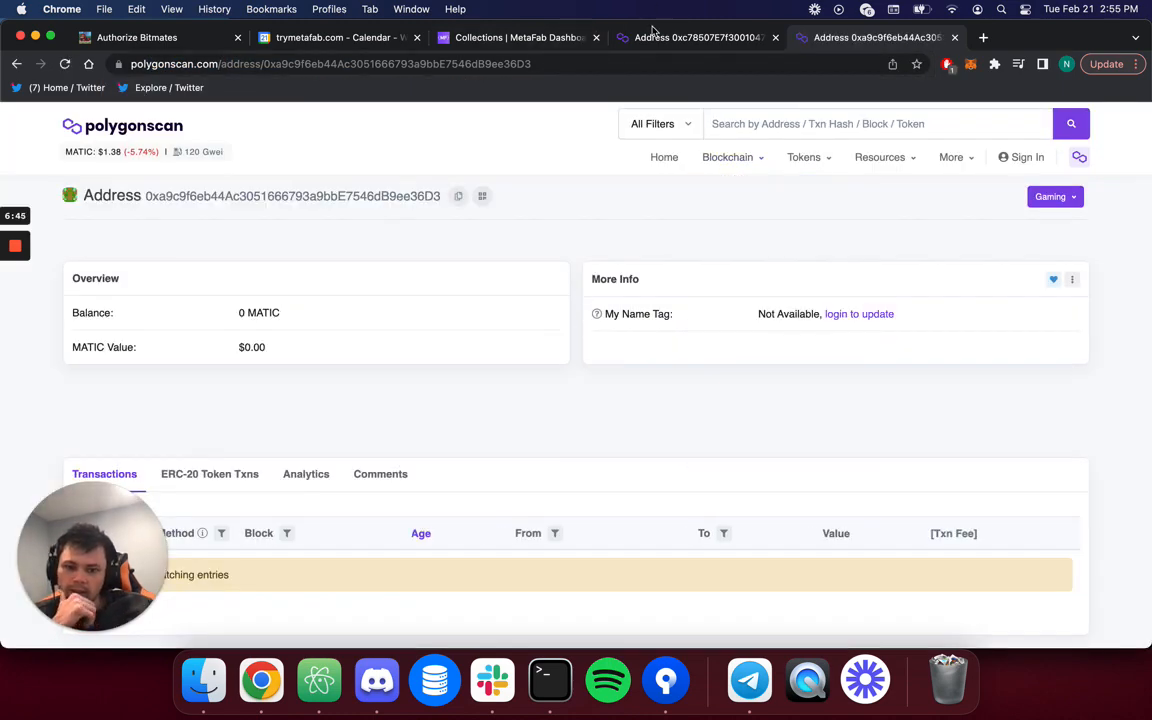
{"action": "left_click", "coordinate": [648, 37]}
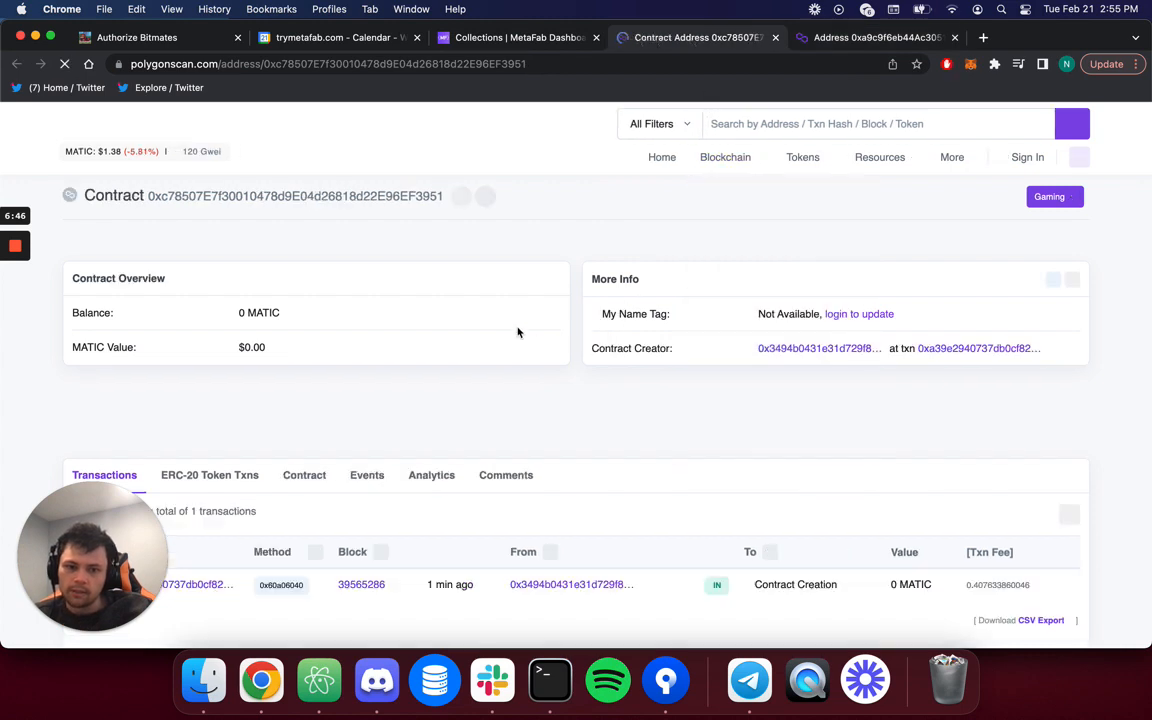
{"action": "left_click", "coordinate": [815, 40]}
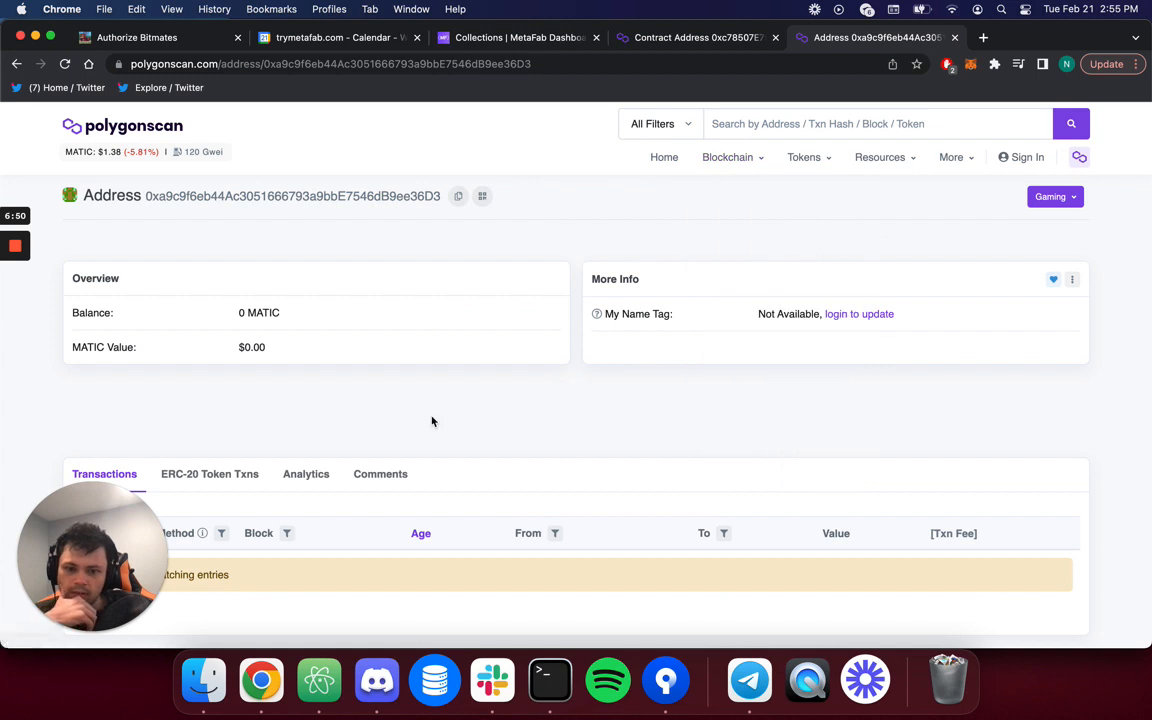
{"action": "left_click", "coordinate": [522, 40]}
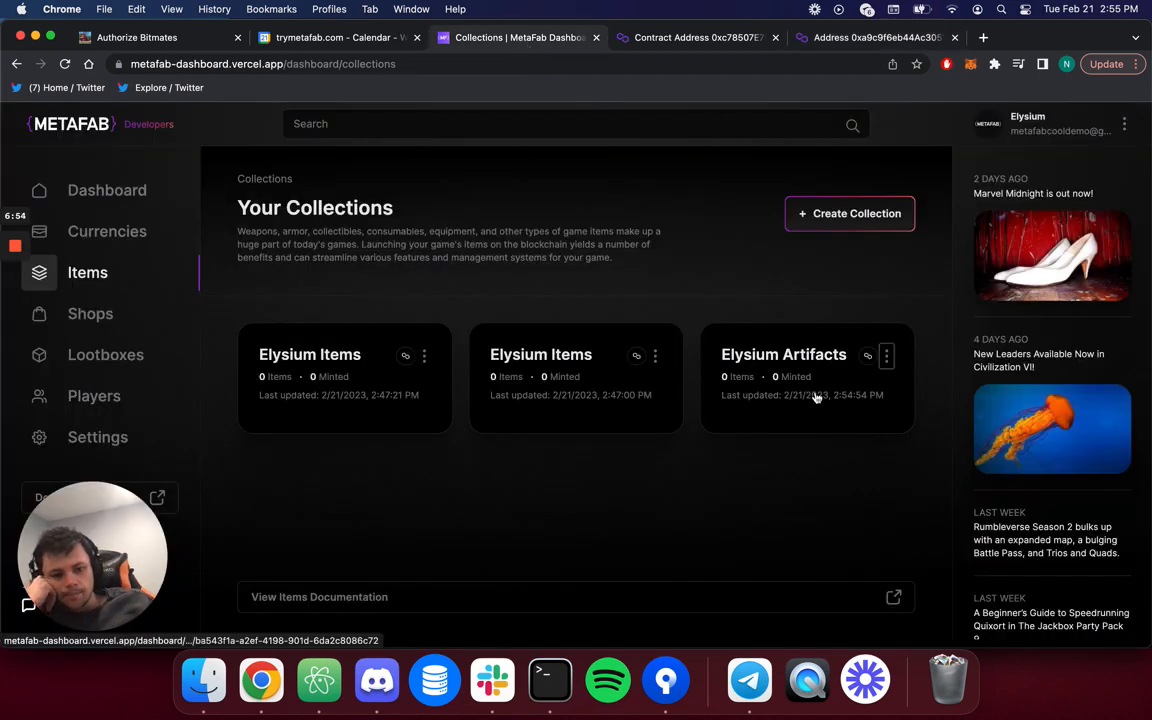
Open the Elysium Artifacts collection and start a new item, reviewing the Create Item form.
{"action": "left_click", "coordinate": [762, 348]}
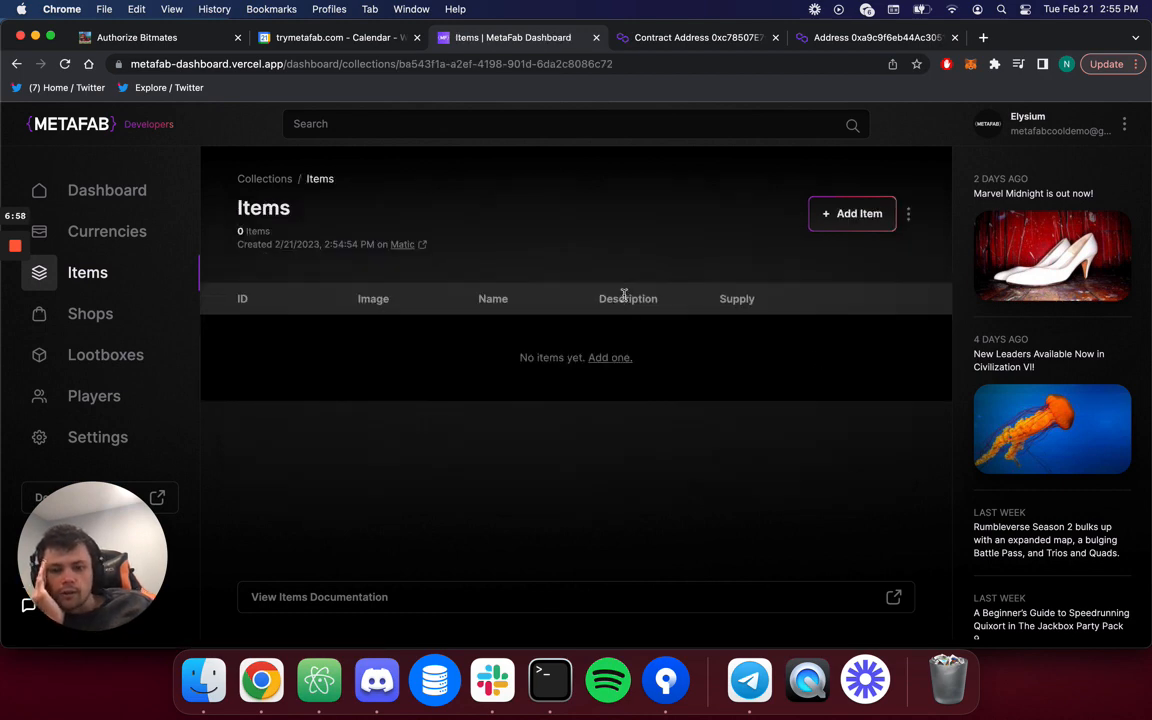
{"action": "left_click", "coordinate": [866, 218]}
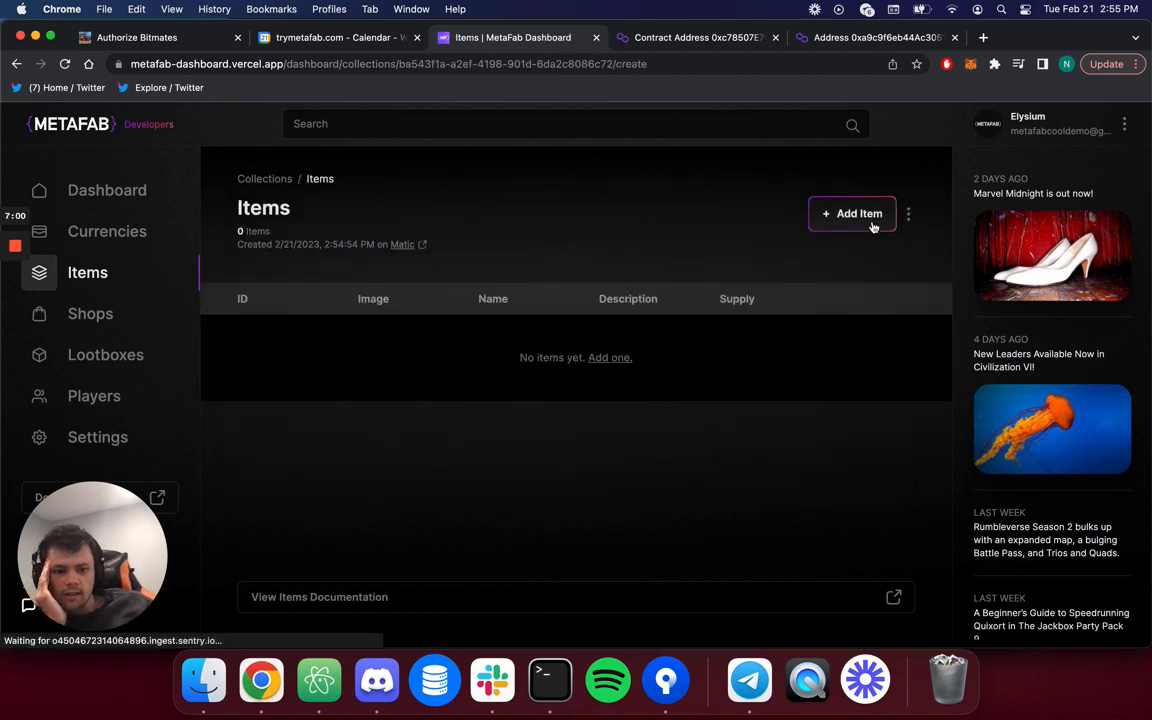
{"action": "scroll", "coordinate": [476, 341], "scroll_direction": "down", "scroll_amount": 1}
{"action": "scroll", "coordinate": [476, 341], "scroll_direction": "up", "scroll_amount": 1}
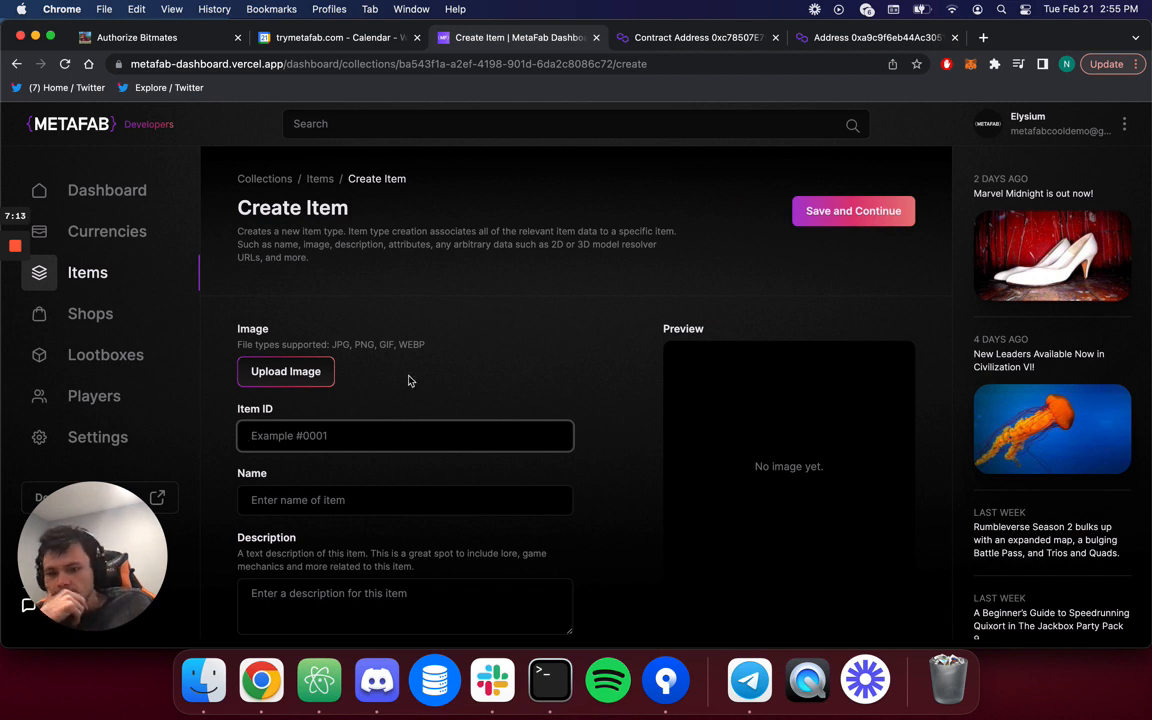
{"action": "scroll", "coordinate": [400, 383], "scroll_direction": "down", "scroll_amount": 2}
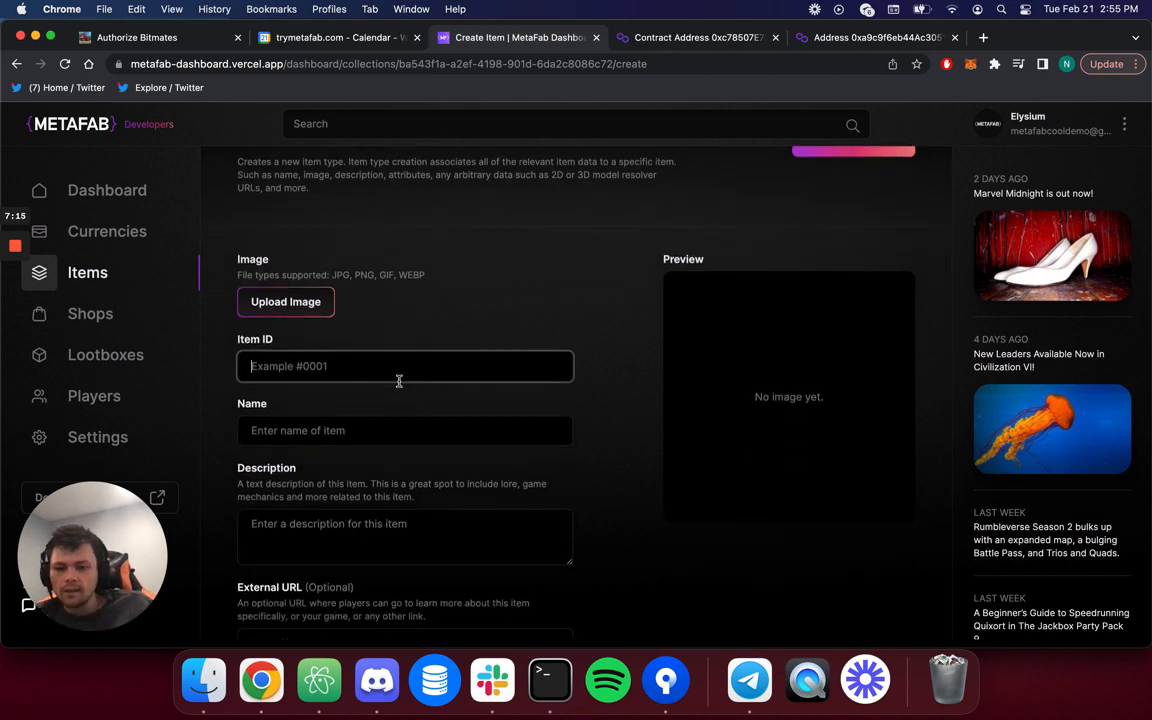
{"action": "type", "text": "1"}
{"action": "scroll", "coordinate": [400, 383], "scroll_direction": "down", "scroll_amount": 3}
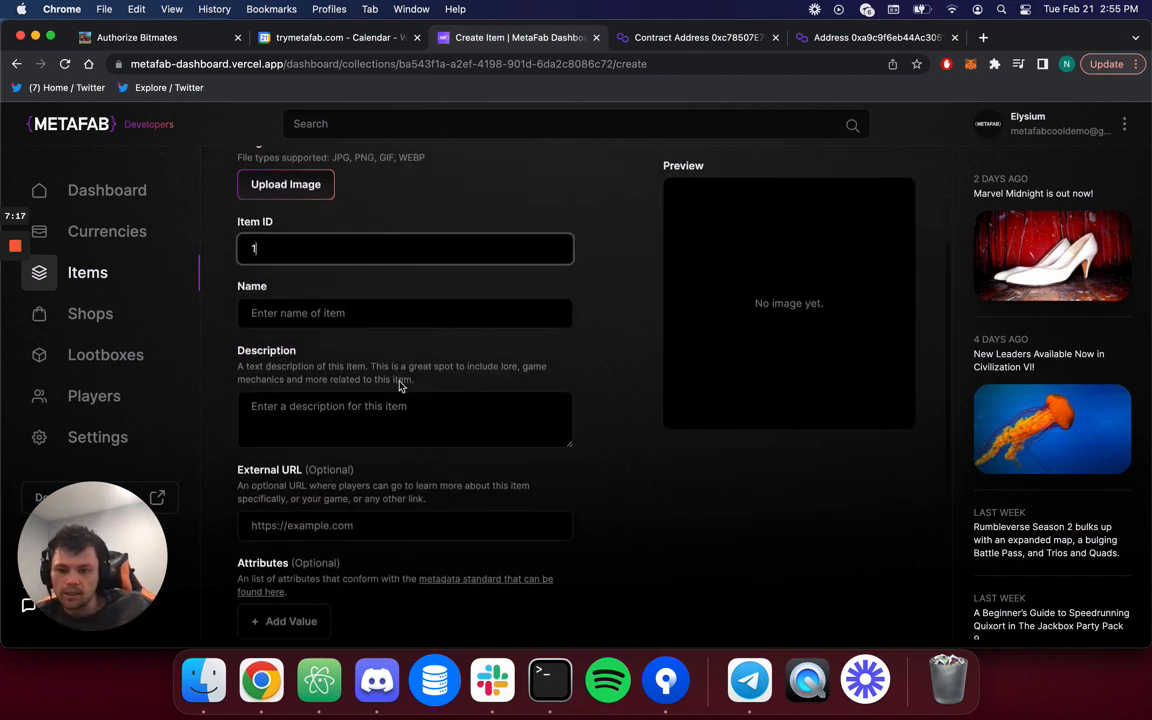
{"action": "key", "text": "BackSpace"}
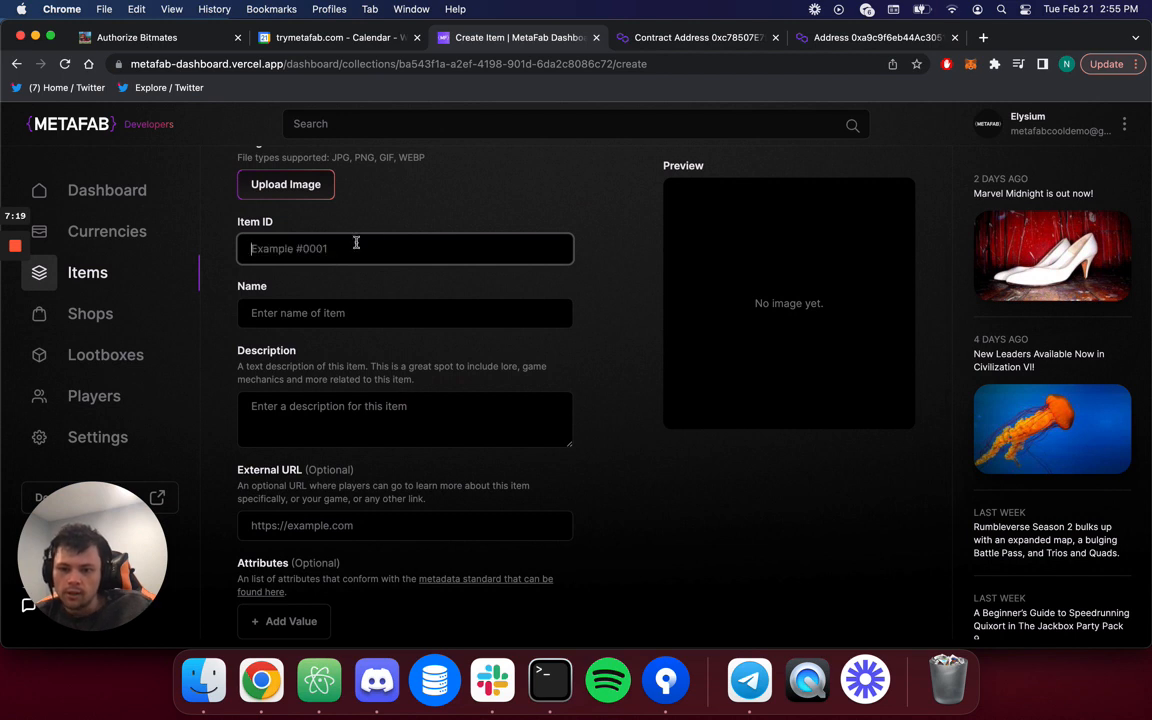
{"action": "left_click", "coordinate": [363, 290]}
{"action": "scroll", "coordinate": [337, 370], "scroll_direction": "down", "scroll_amount": 7}
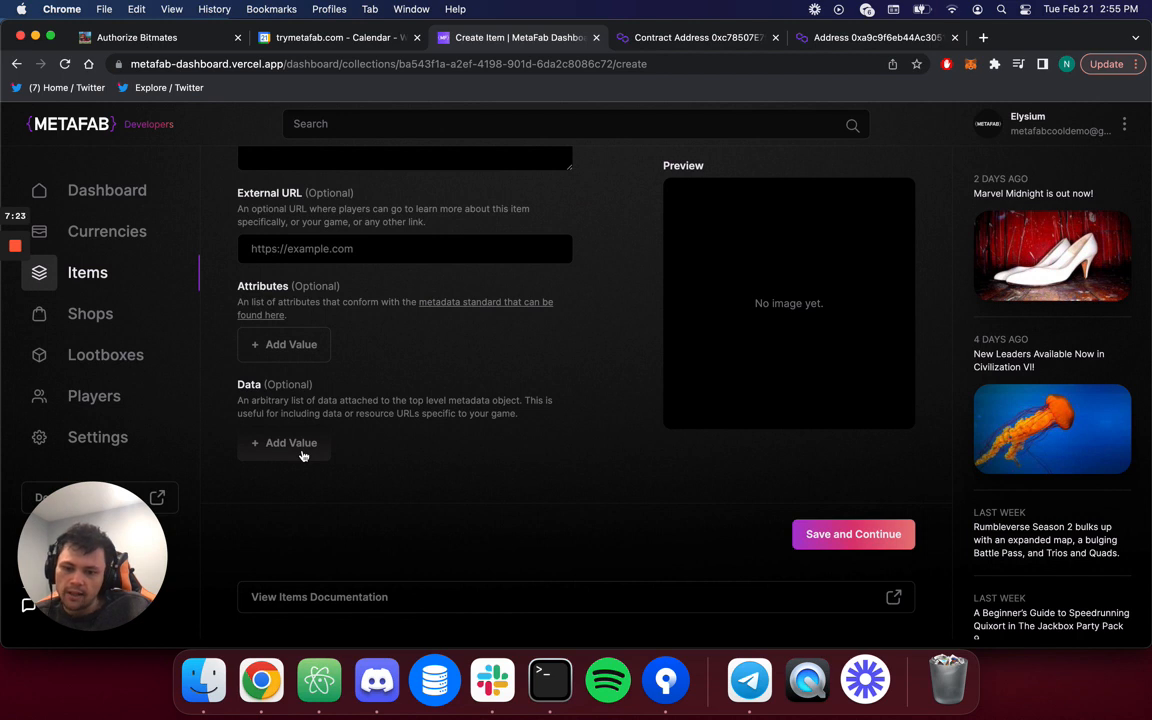
{"action": "scroll", "coordinate": [303, 455], "scroll_direction": "up", "scroll_amount": 5}
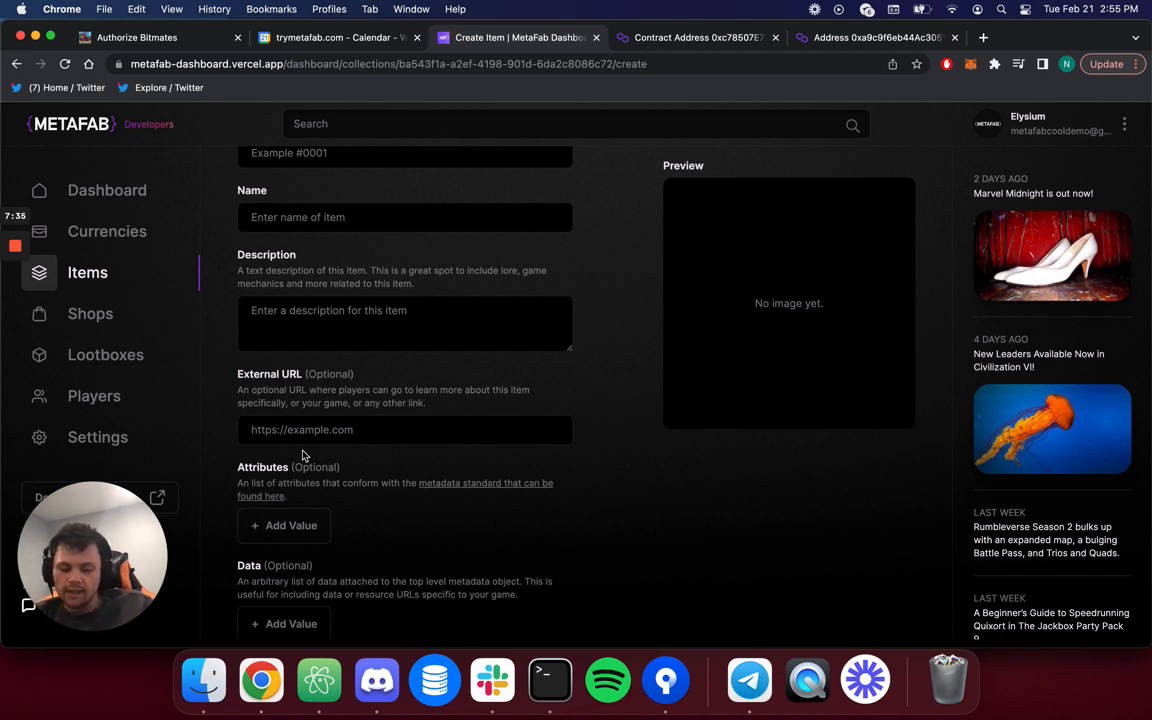
{"action": "scroll", "coordinate": [303, 456], "scroll_direction": "up", "scroll_amount": 5}
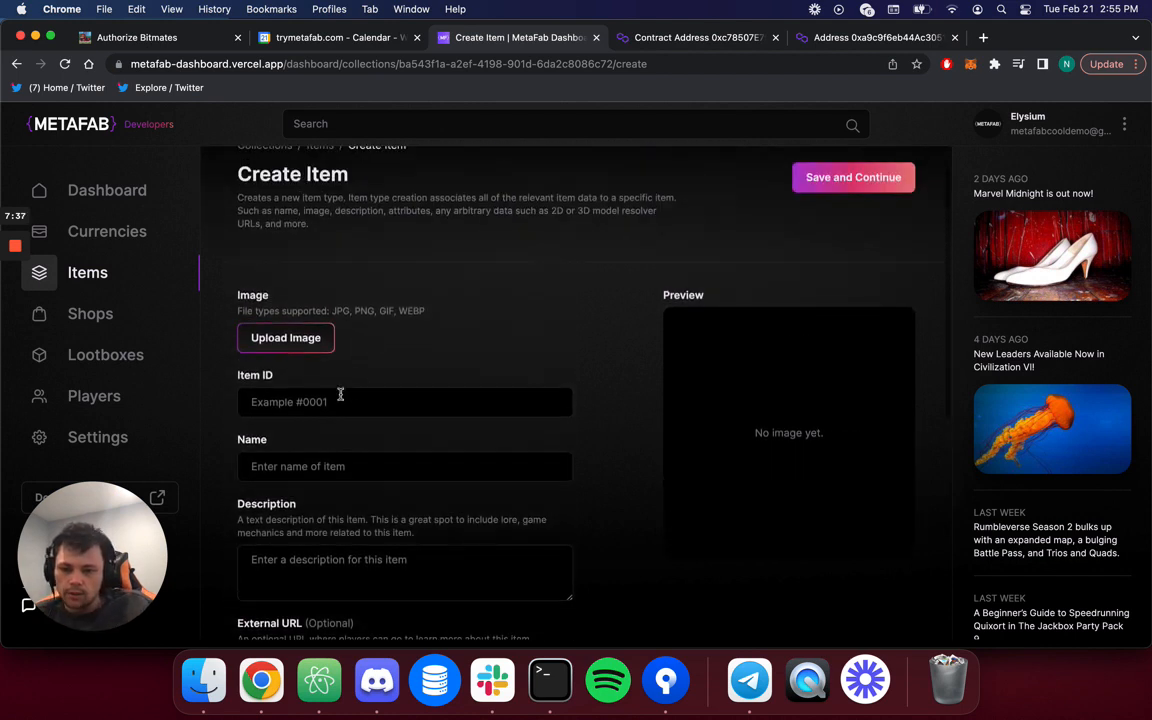
Enter 1 as the Item ID and begin choosing the item's image file.
{"action": "left_click", "coordinate": [340, 395]}
{"action": "type", "text": "1"}
{"action": "scroll", "coordinate": [339, 478], "scroll_direction": "down", "scroll_amount": 2}
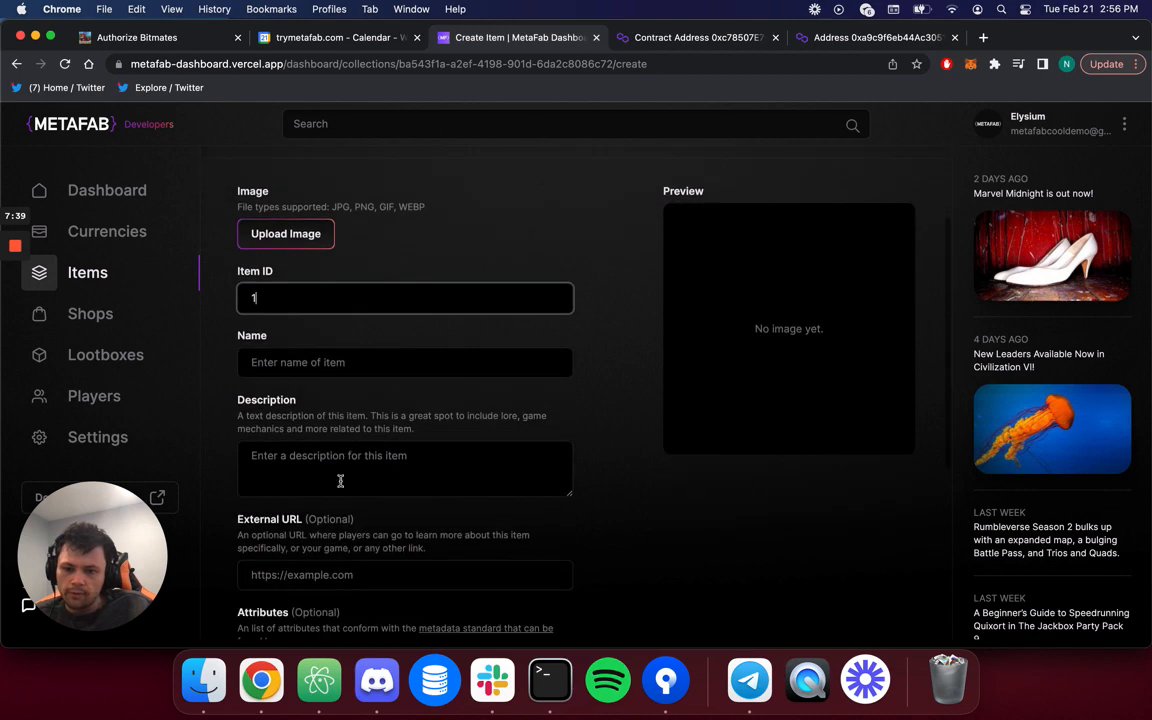
{"action": "left_click", "coordinate": [405, 372]}
{"action": "left_click", "coordinate": [298, 236]}
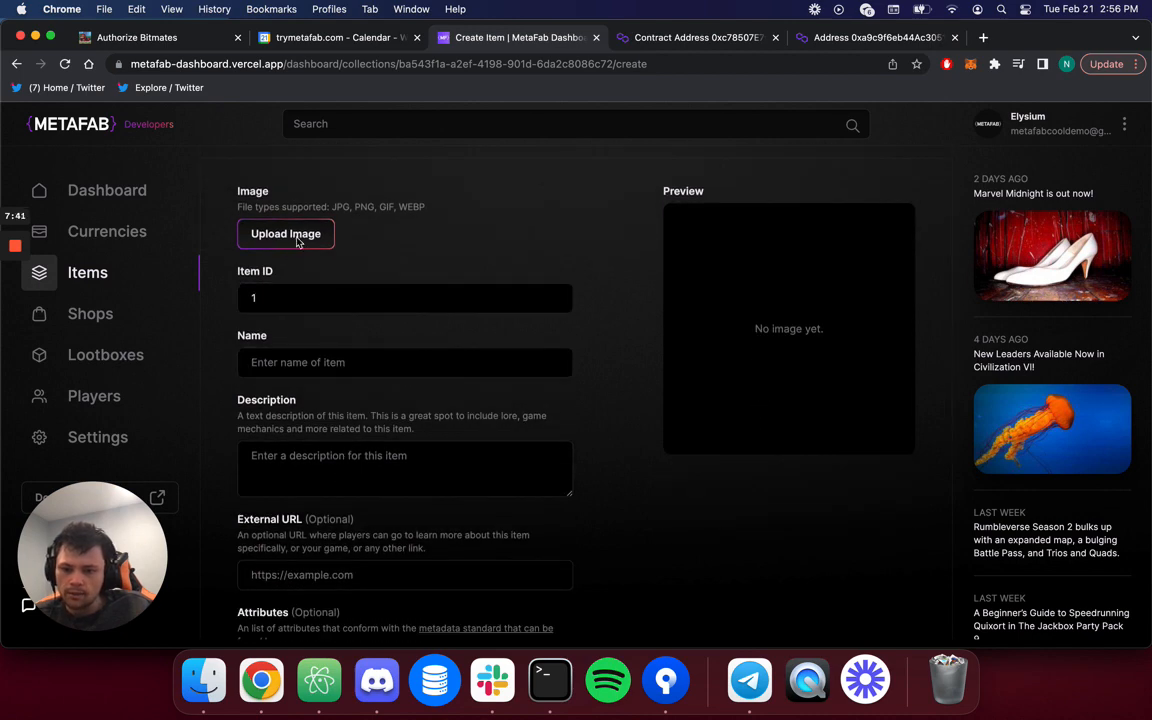
Pick the garrison sword image from Downloads as the item's image.
{"action": "left_click", "coordinate": [349, 256]}
{"action": "key", "text": "Down"}
{"action": "key", "text": "Down"}
{"action": "key", "text": "Down"}
{"action": "key", "text": "Down"}
{"action": "key", "text": "Down"}
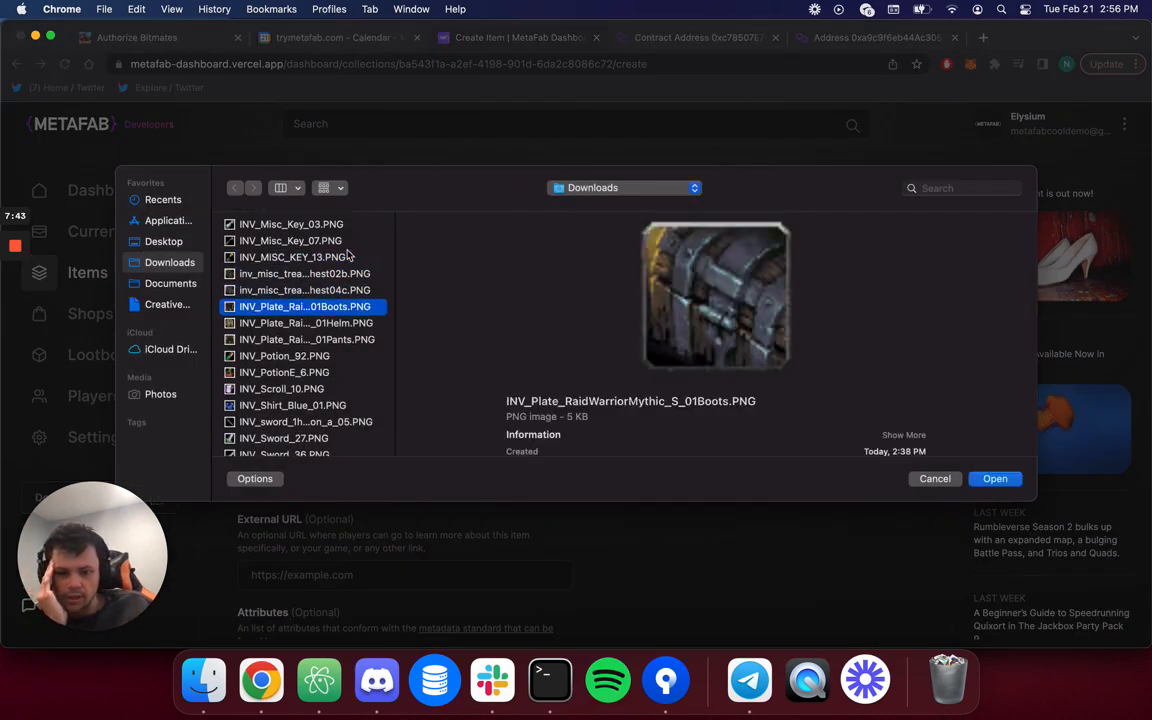
{"action": "key", "text": "Down"}
{"action": "key", "text": "Down"}
{"action": "key", "text": "Down"}
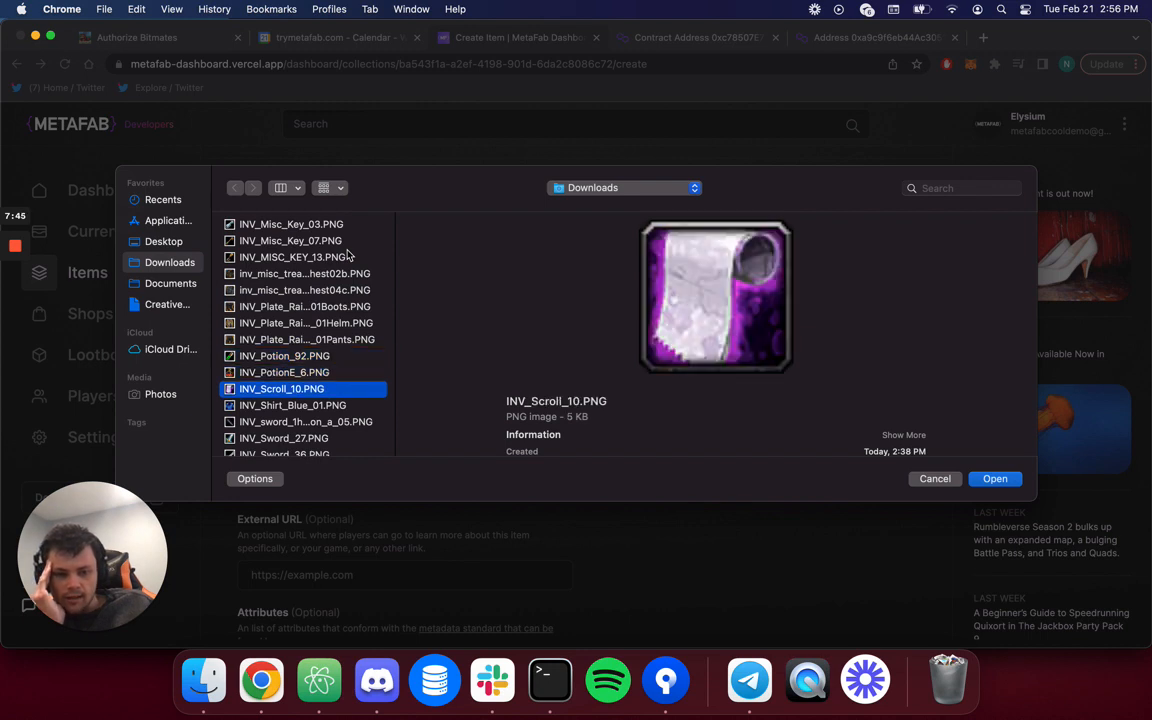
{"action": "key", "text": "Down"}
{"action": "key", "text": "Down"}
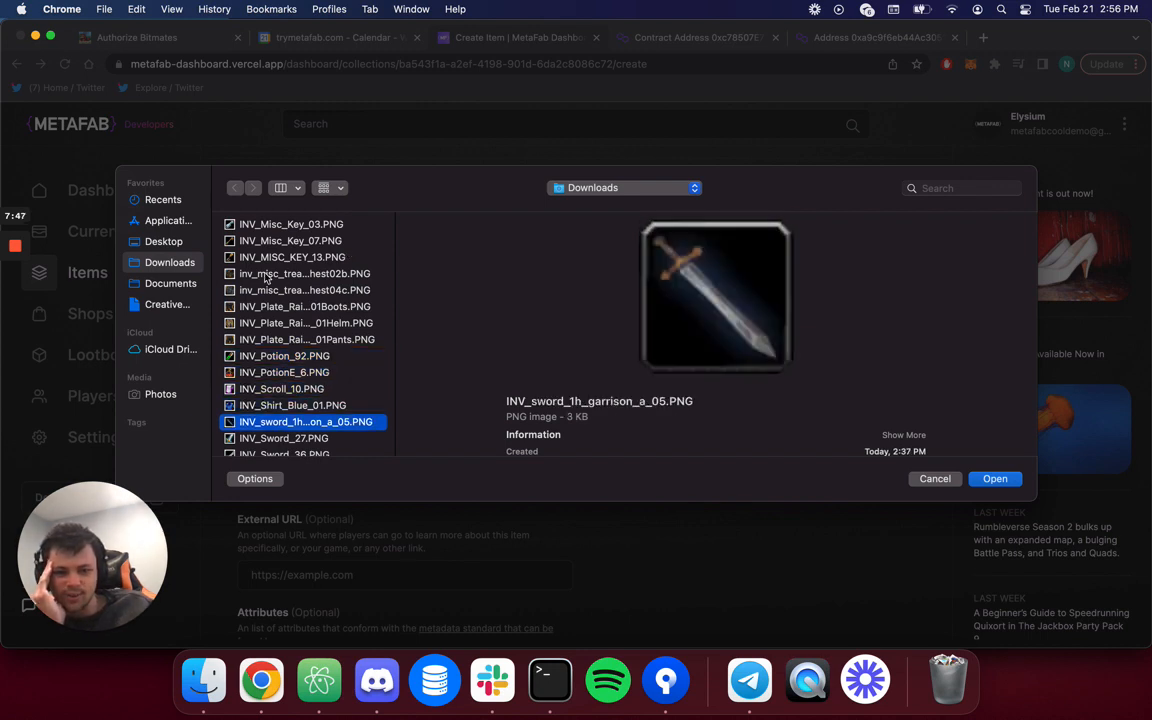
{"action": "scroll", "coordinate": [252, 320], "scroll_direction": "down", "scroll_amount": 1}
{"action": "scroll", "coordinate": [252, 320], "scroll_direction": "down", "scroll_amount": 1}
{"action": "key", "text": "Down"}
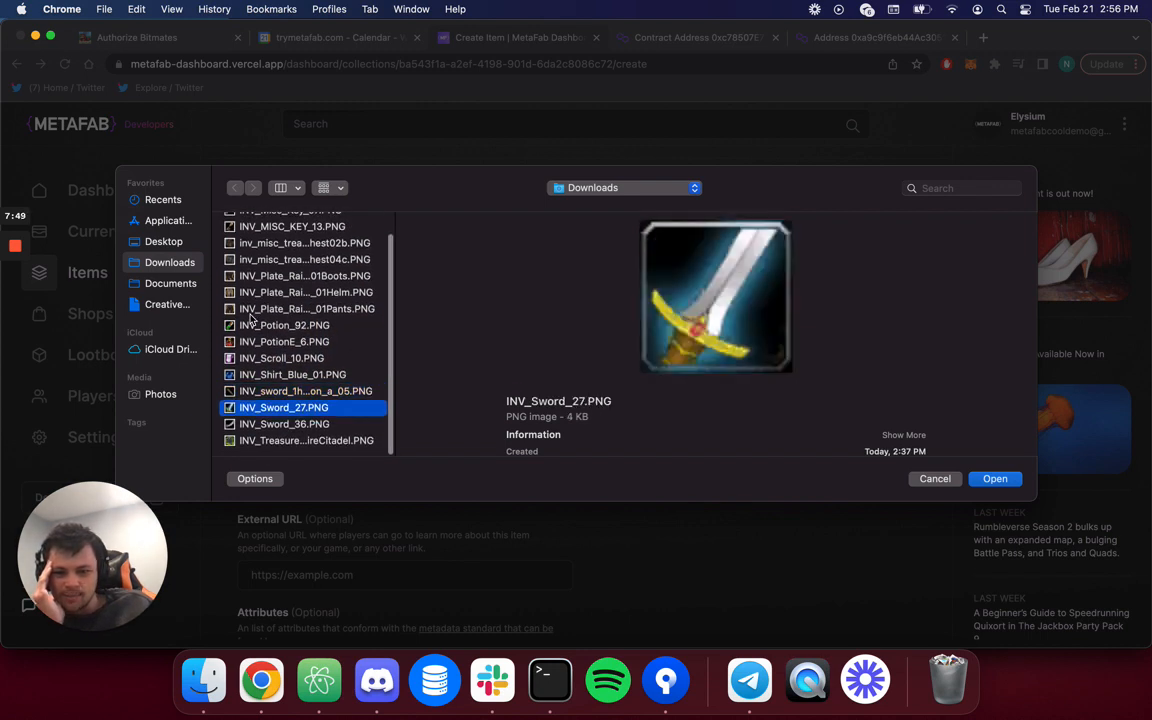
{"action": "key", "text": "Up"}
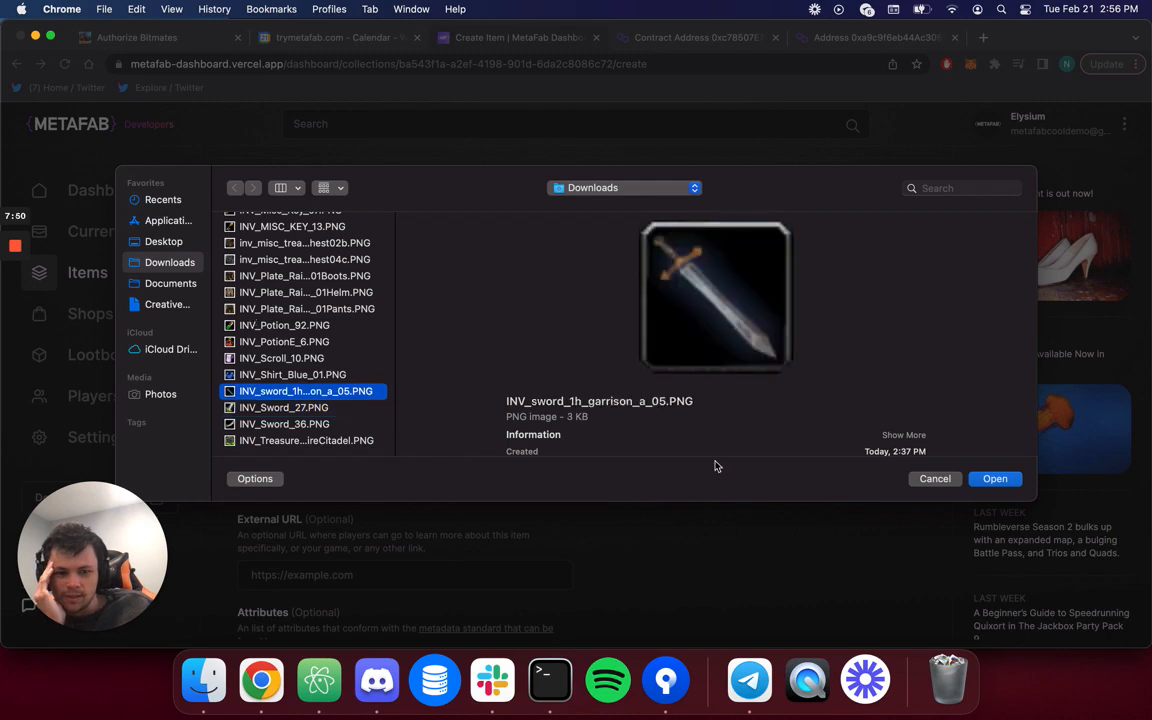
{"action": "left_click", "coordinate": [995, 478]}
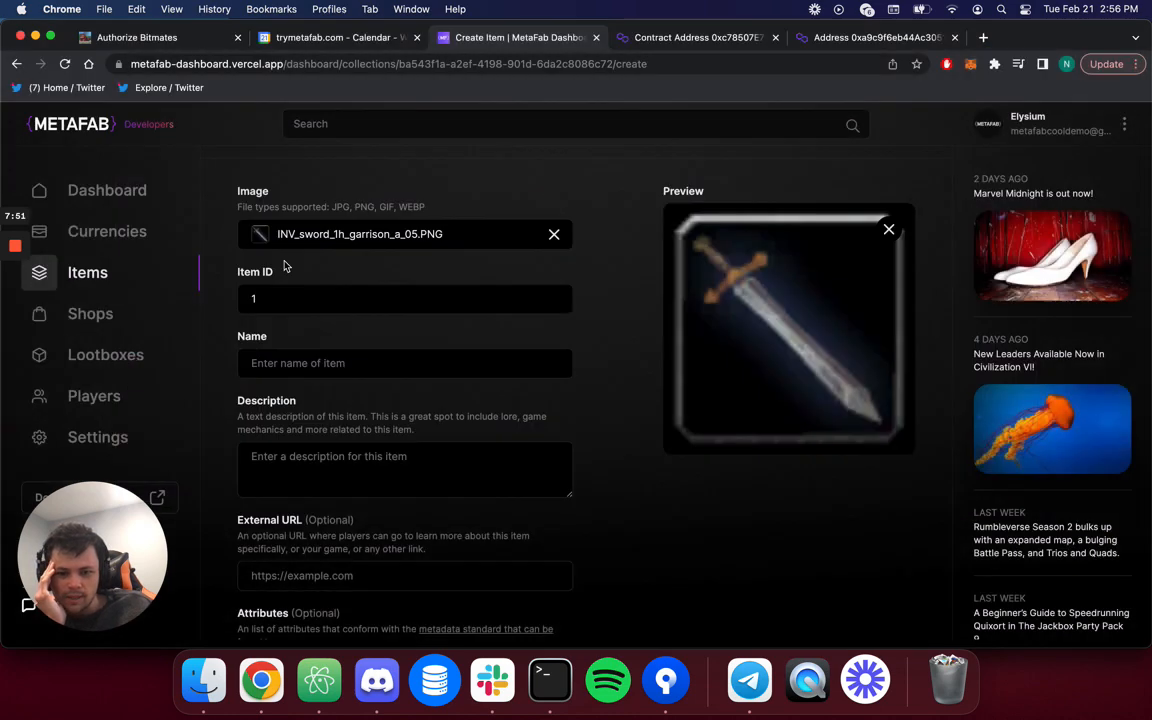
Name the item 'Greatsword', describe it as 'A really great sword', and add an attribute row.
{"action": "left_click", "coordinate": [310, 362]}
{"action": "type", "text": "Great"}
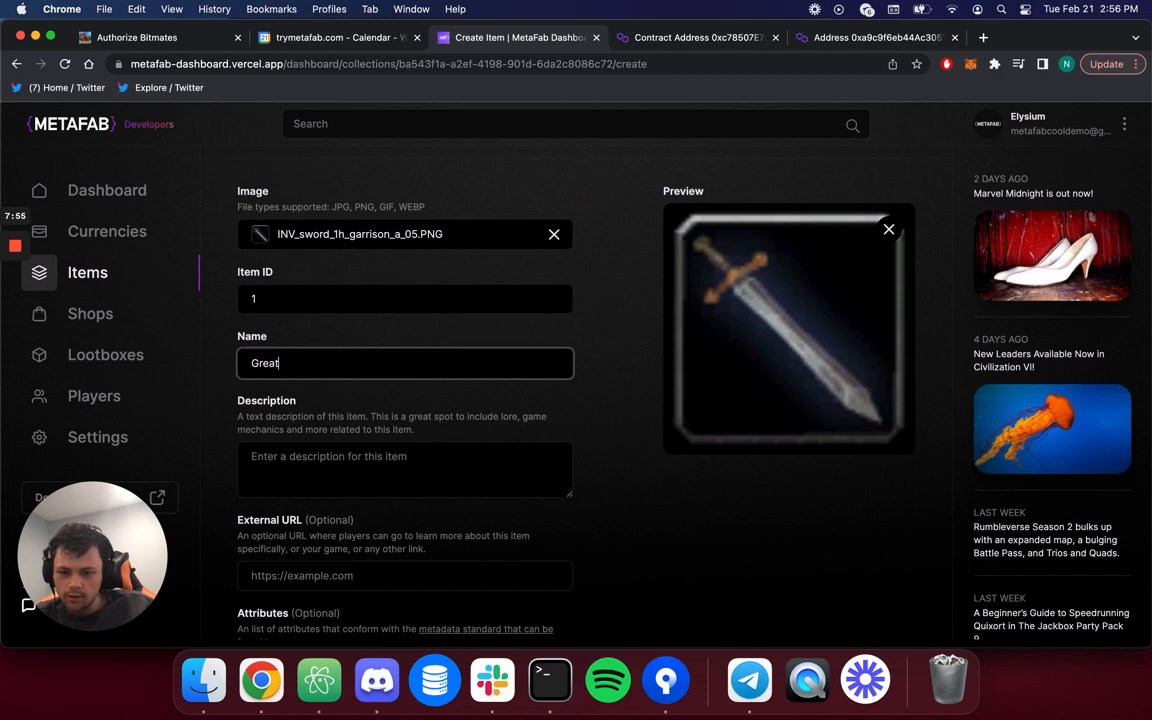
{"action": "type", "text": "sword"}
{"action": "scroll", "coordinate": [276, 340], "scroll_direction": "down", "scroll_amount": 1}
{"action": "left_click", "coordinate": [300, 460]}
{"action": "type", "text": "A "}
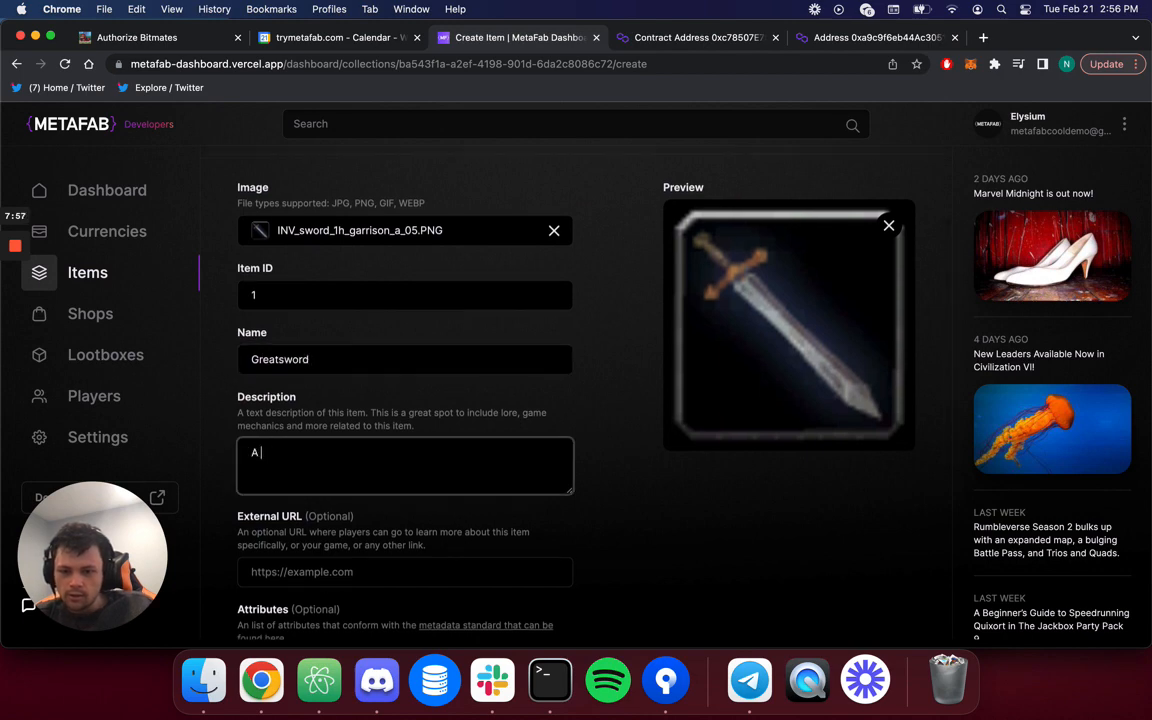
{"action": "type", "text": "really great sword"}
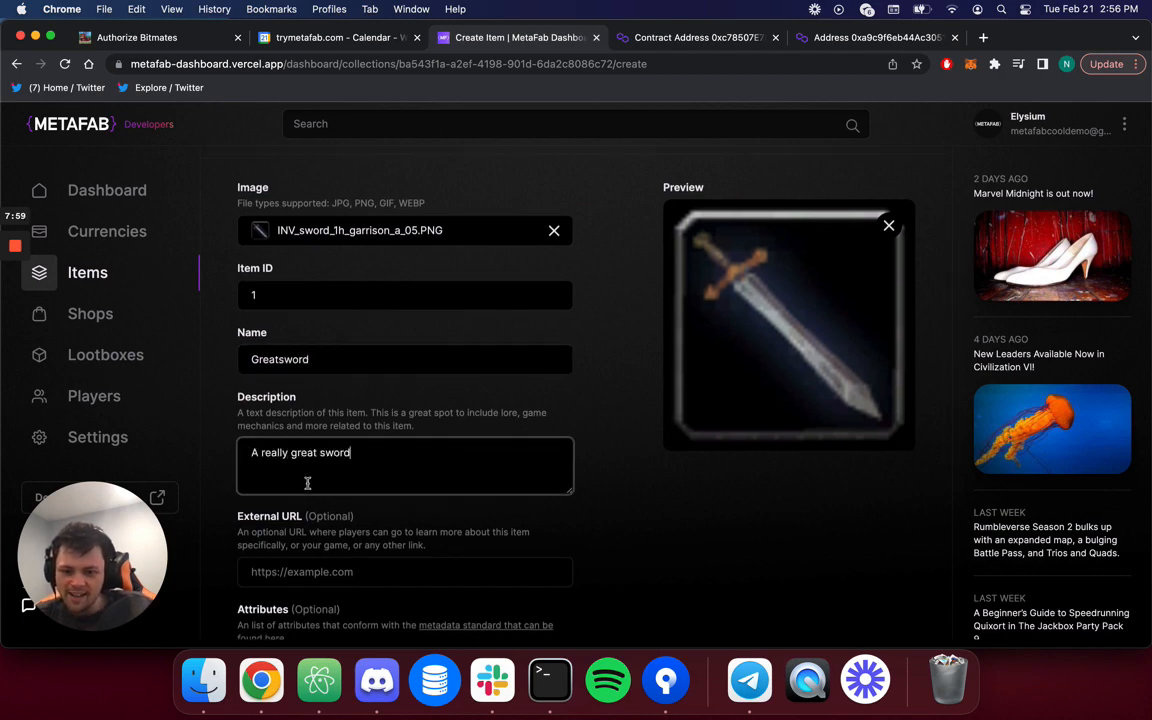
{"action": "scroll", "coordinate": [306, 483], "scroll_direction": "down", "scroll_amount": 3}
{"action": "scroll", "coordinate": [306, 483], "scroll_direction": "down", "scroll_amount": 2}
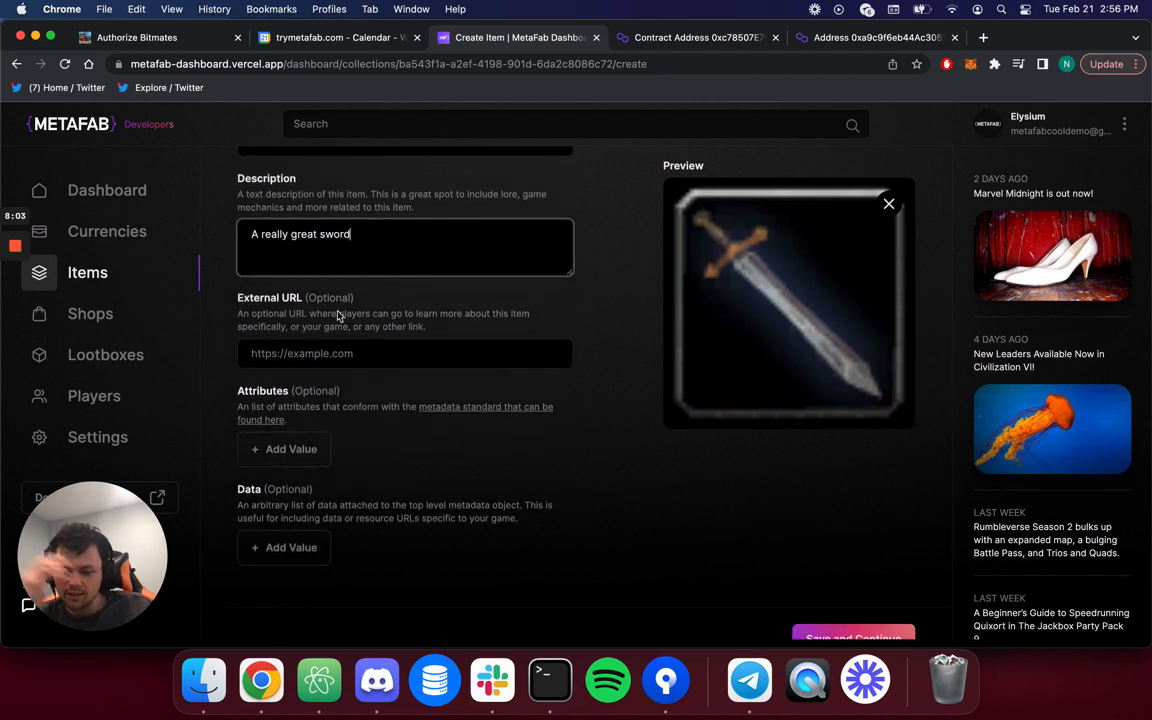
{"action": "scroll", "coordinate": [316, 362], "scroll_direction": "down", "scroll_amount": 2}
{"action": "left_click", "coordinate": [305, 362]}
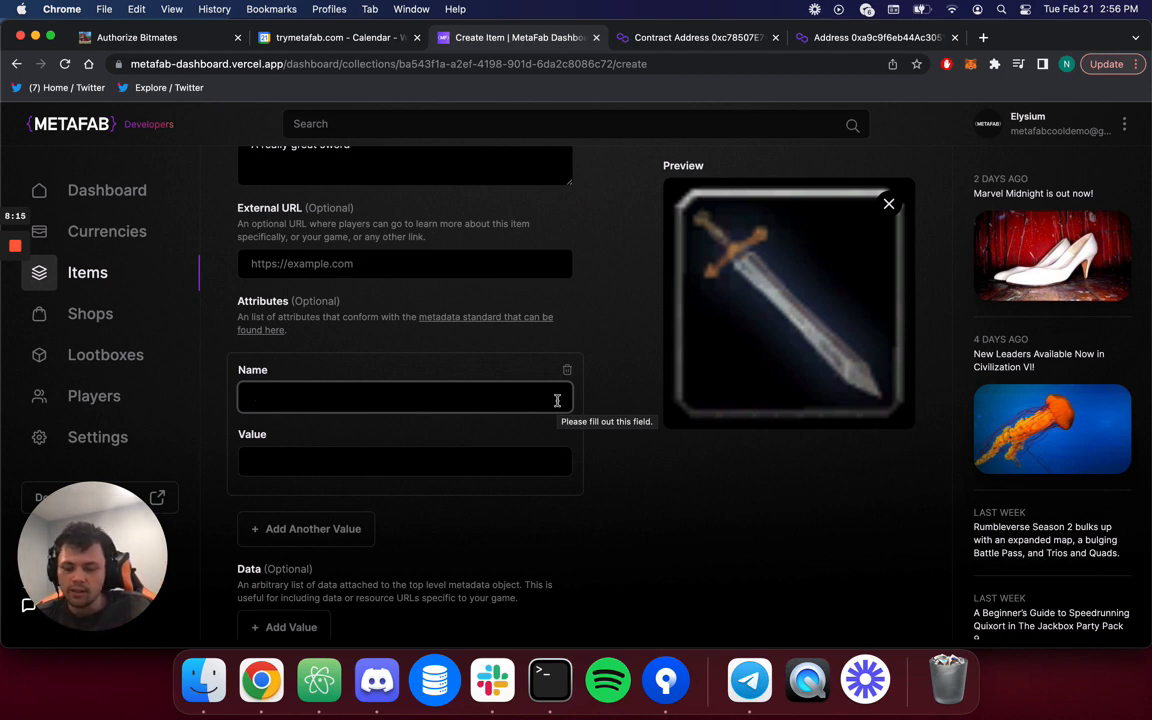
Fill the attribute with name Season and value 1.
{"action": "type", "text": "Season"}
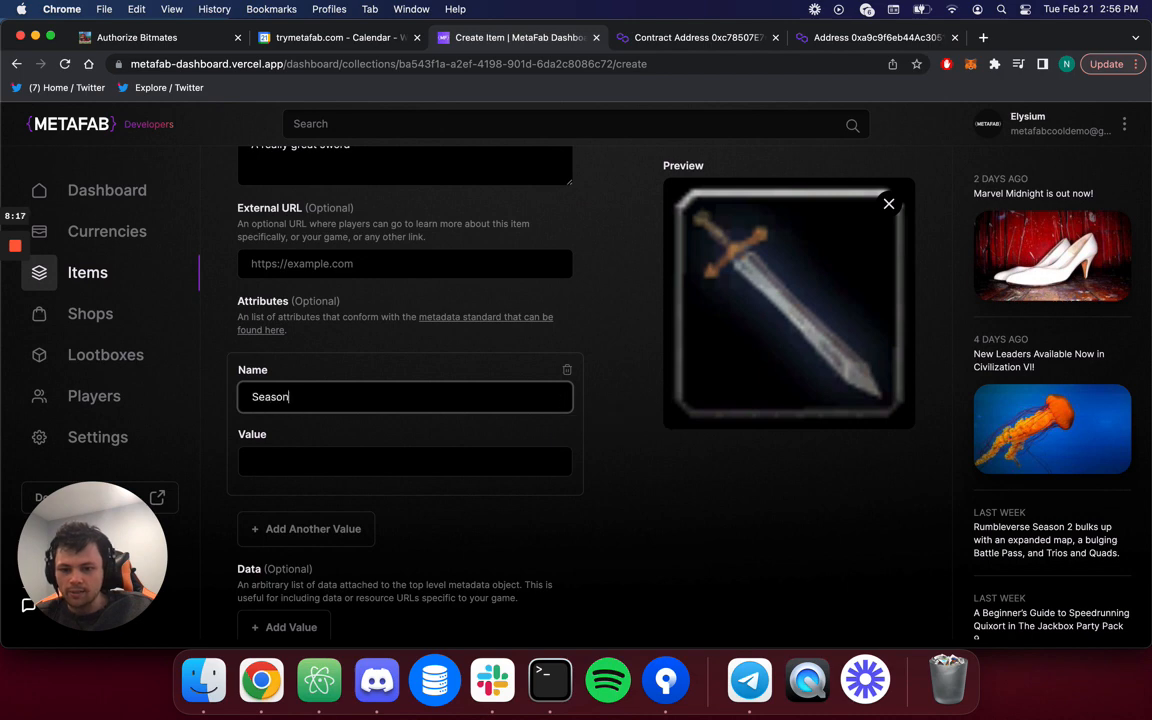
{"action": "key", "text": "Tab"}
{"action": "type", "text": "1"}
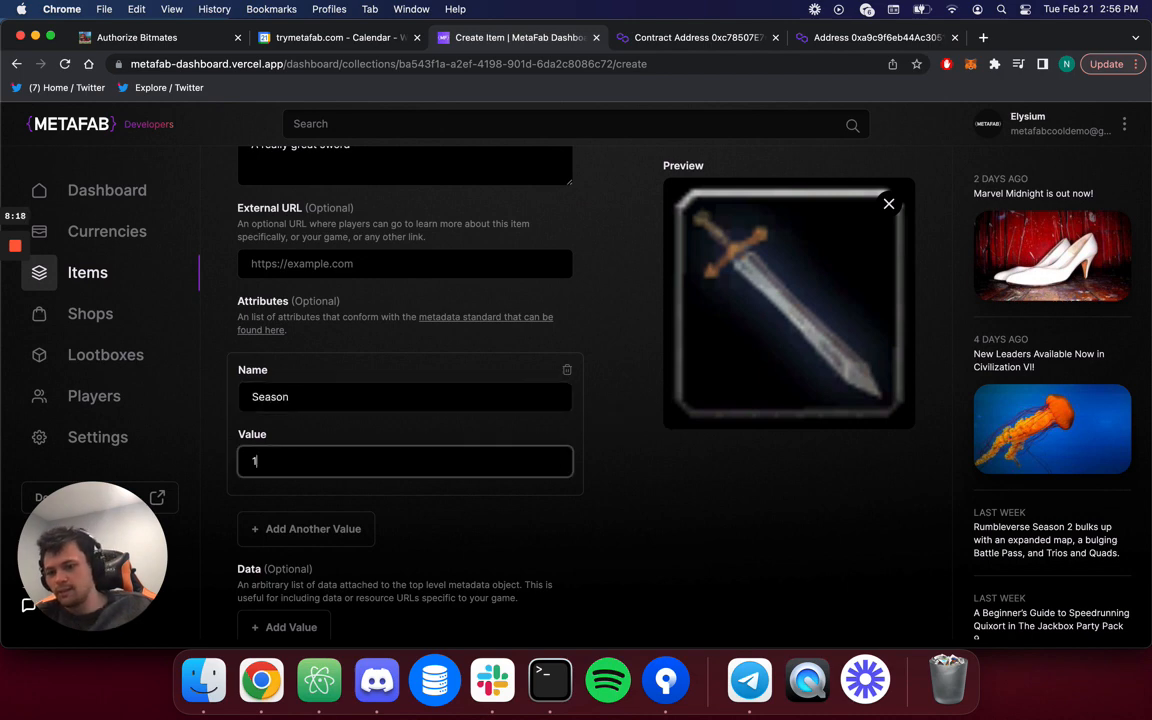
{"action": "left_click", "coordinate": [678, 458]}
{"action": "scroll", "coordinate": [519, 536], "scroll_direction": "down", "scroll_amount": 3}
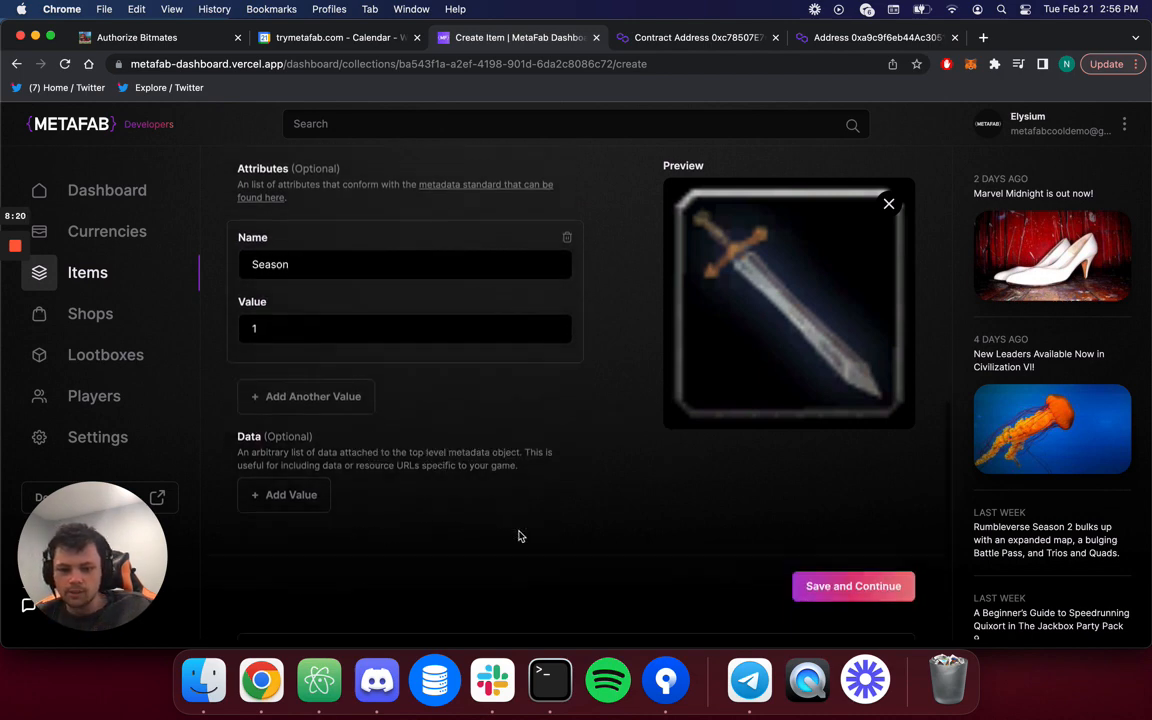
Add a data entry named modelUri with an ipfs:// value.
{"action": "left_click", "coordinate": [291, 494]}
{"action": "scroll", "coordinate": [296, 490], "scroll_direction": "down", "scroll_amount": 3}
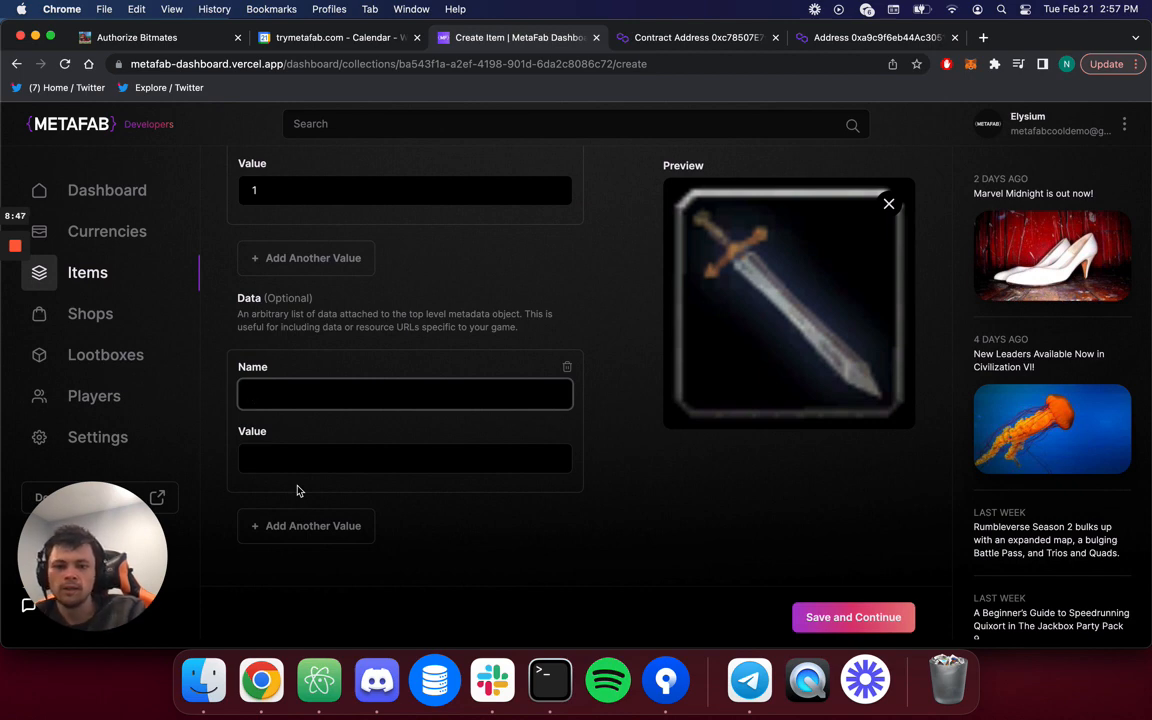
{"action": "type", "text": "modelUri"}
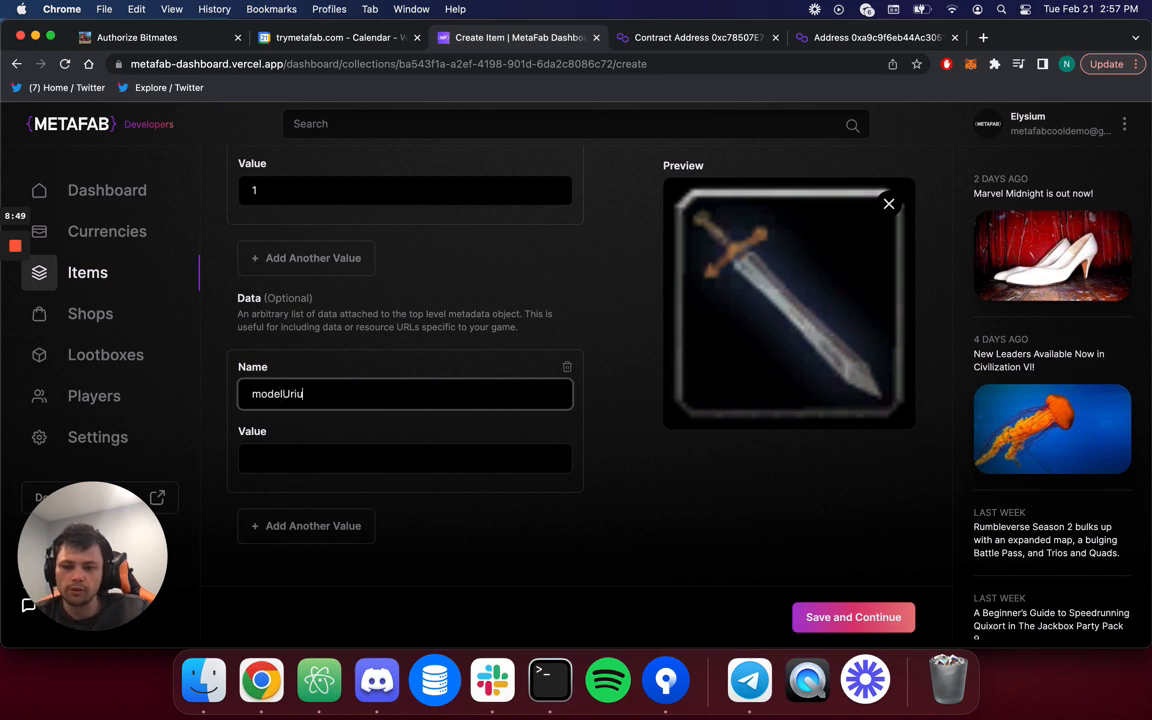
{"action": "key", "text": "Tab"}
{"action": "type", "text": "i"}
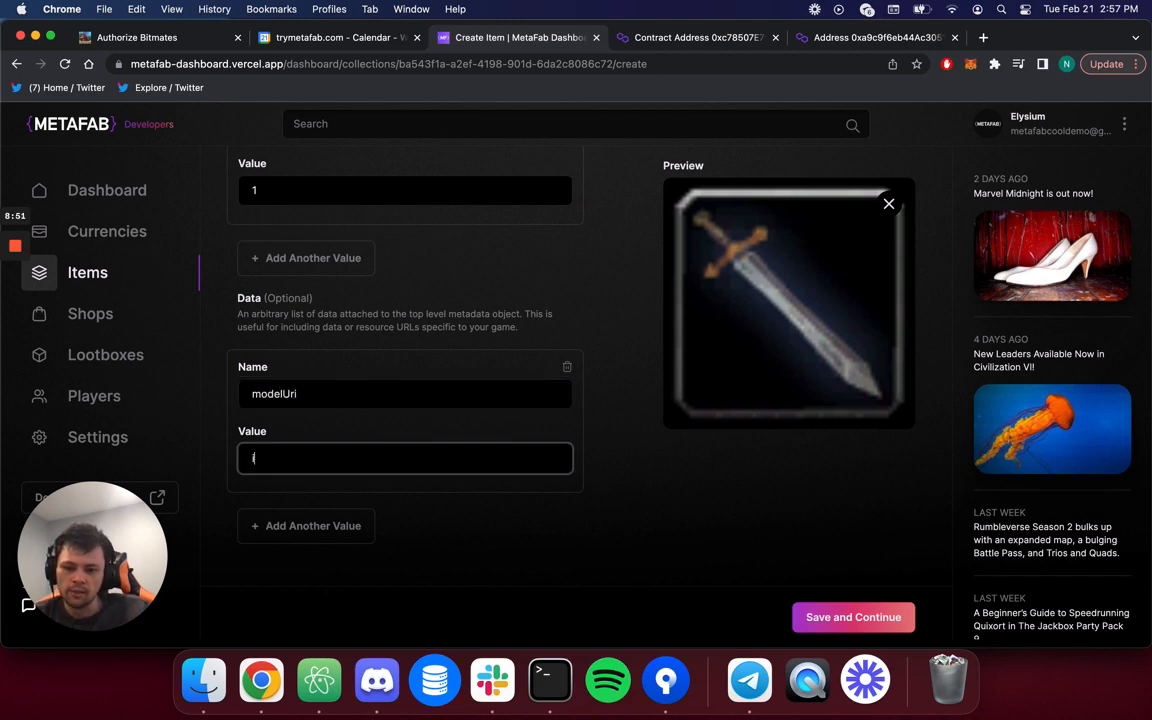
{"action": "type", "text": "pfs://"}
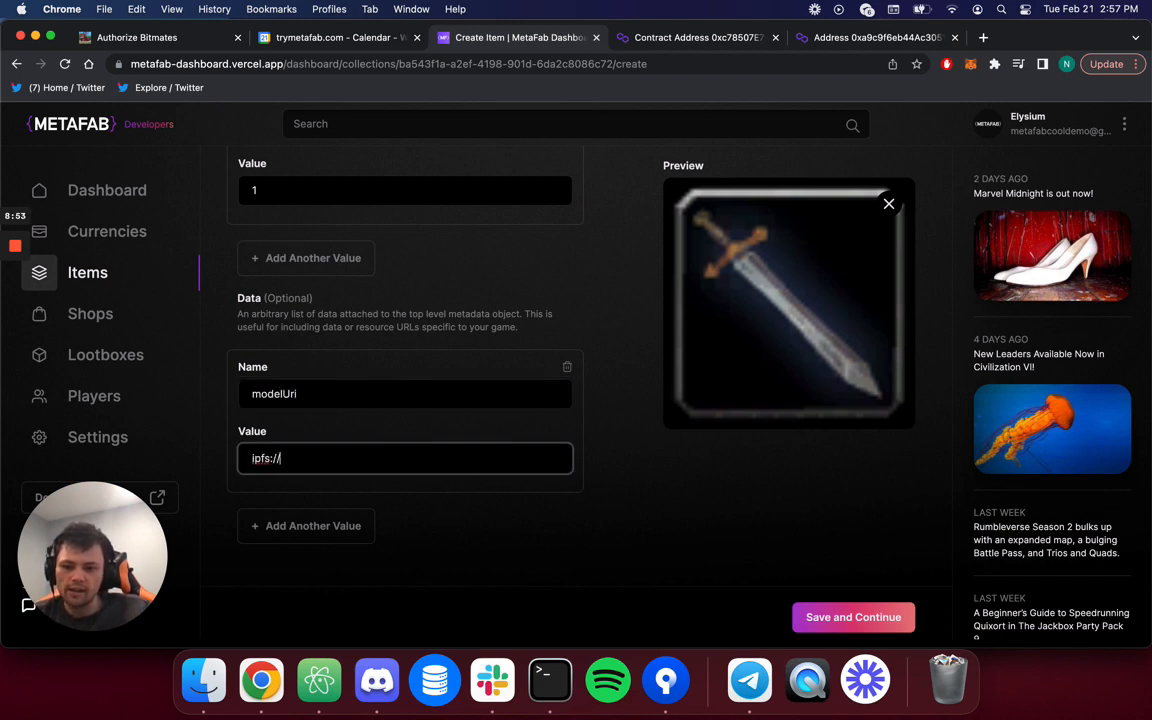
Clear the modelUri data entry's text and delete the entry.
{"action": "key", "text": "super+a"}
{"action": "key", "text": "BackSpace"}
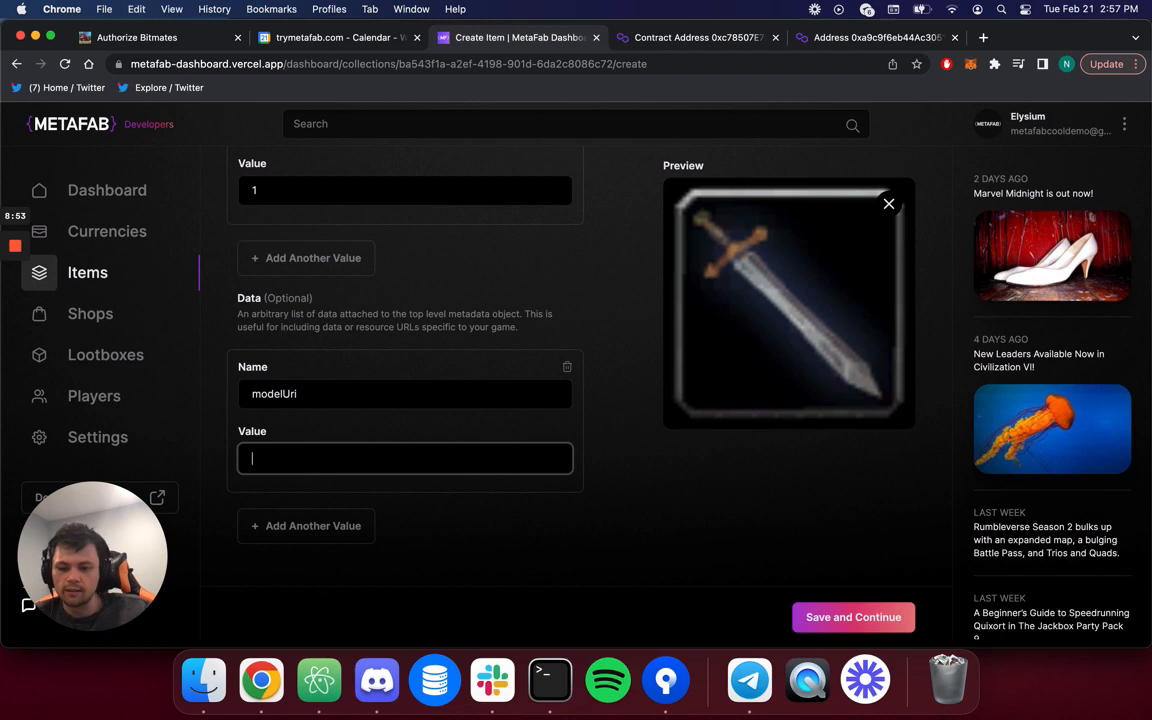
{"action": "double_click", "coordinate": [462, 387]}
{"action": "key", "text": "BackSpace"}
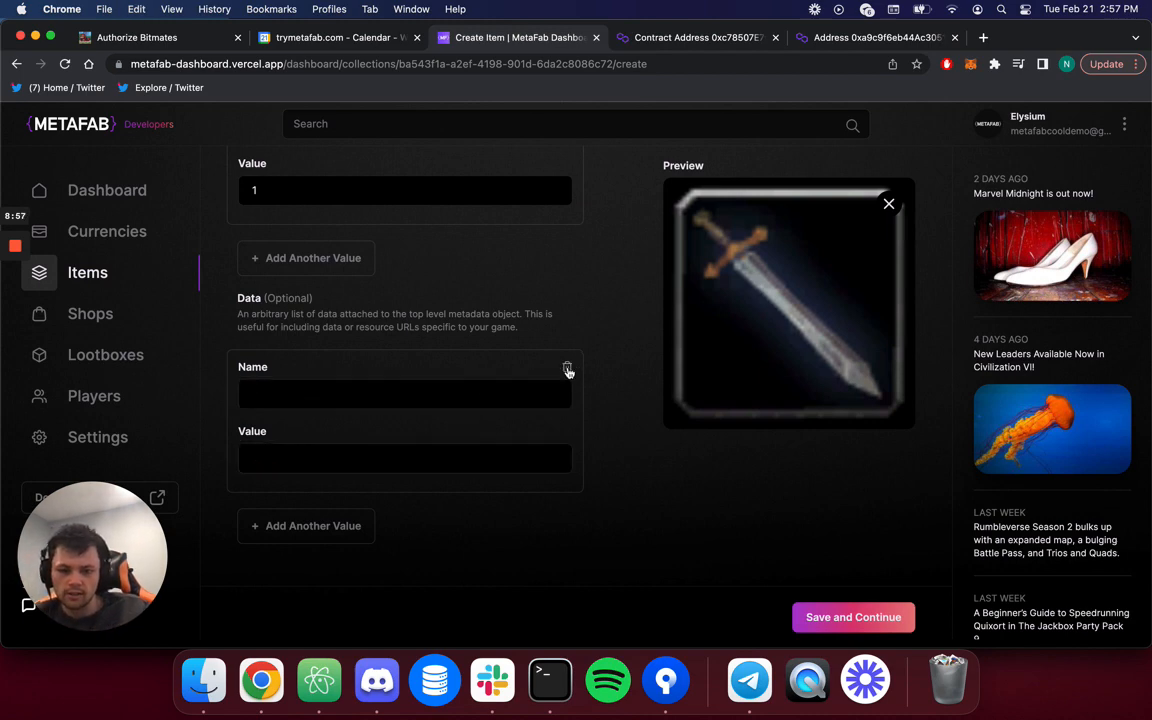
{"action": "left_click", "coordinate": [567, 367]}
{"action": "scroll", "coordinate": [612, 476], "scroll_direction": "up", "scroll_amount": 5}
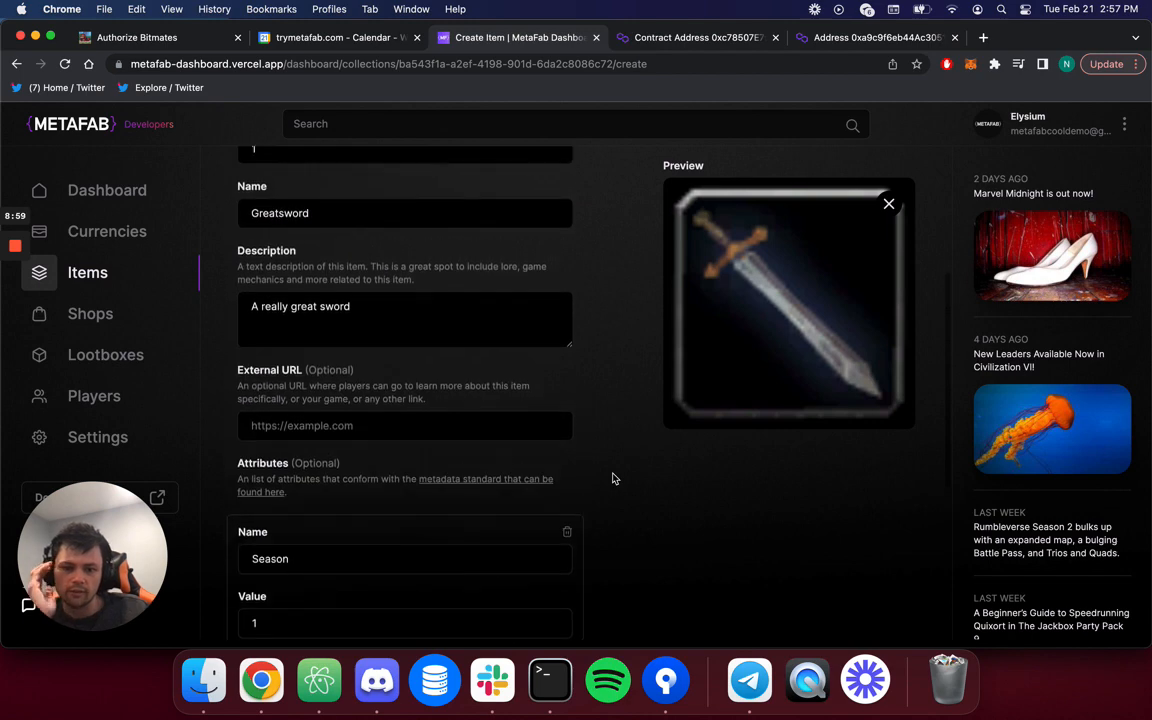
{"action": "scroll", "coordinate": [612, 477], "scroll_direction": "up", "scroll_amount": 3}
{"action": "scroll", "coordinate": [612, 477], "scroll_direction": "down", "scroll_amount": 10}
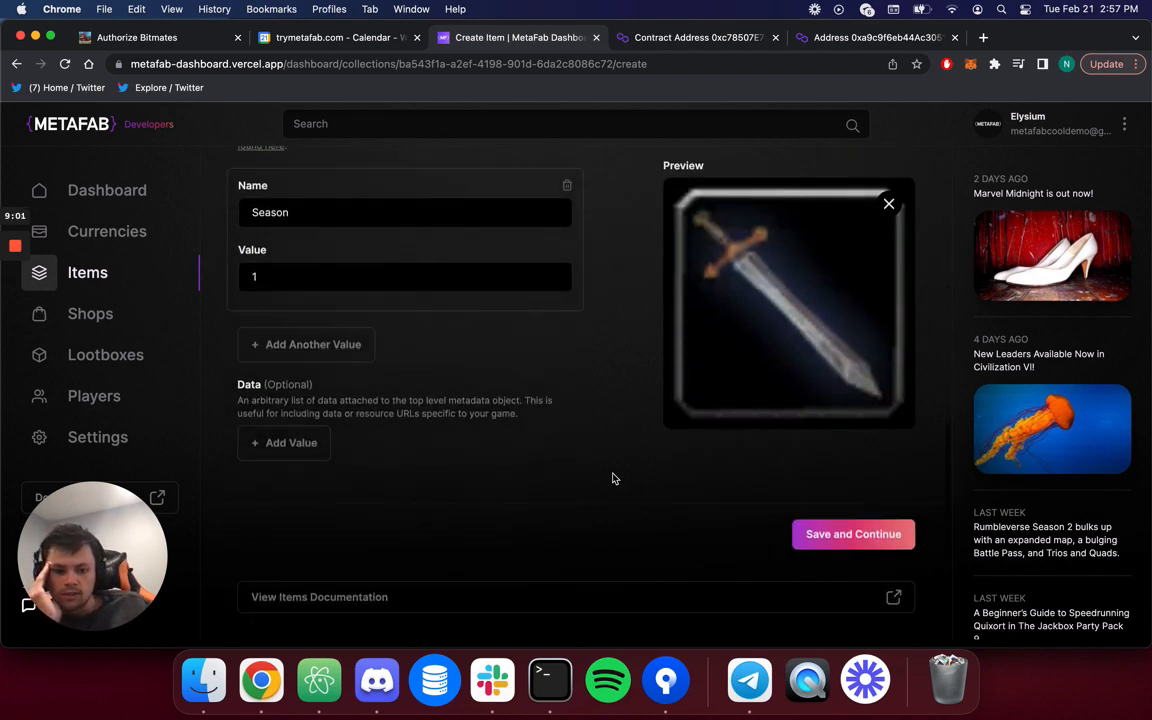
Save the Greatsword item (ID 1, 'A really great sword') and confirm it appears in the items list.
{"action": "left_click", "coordinate": [813, 531]}
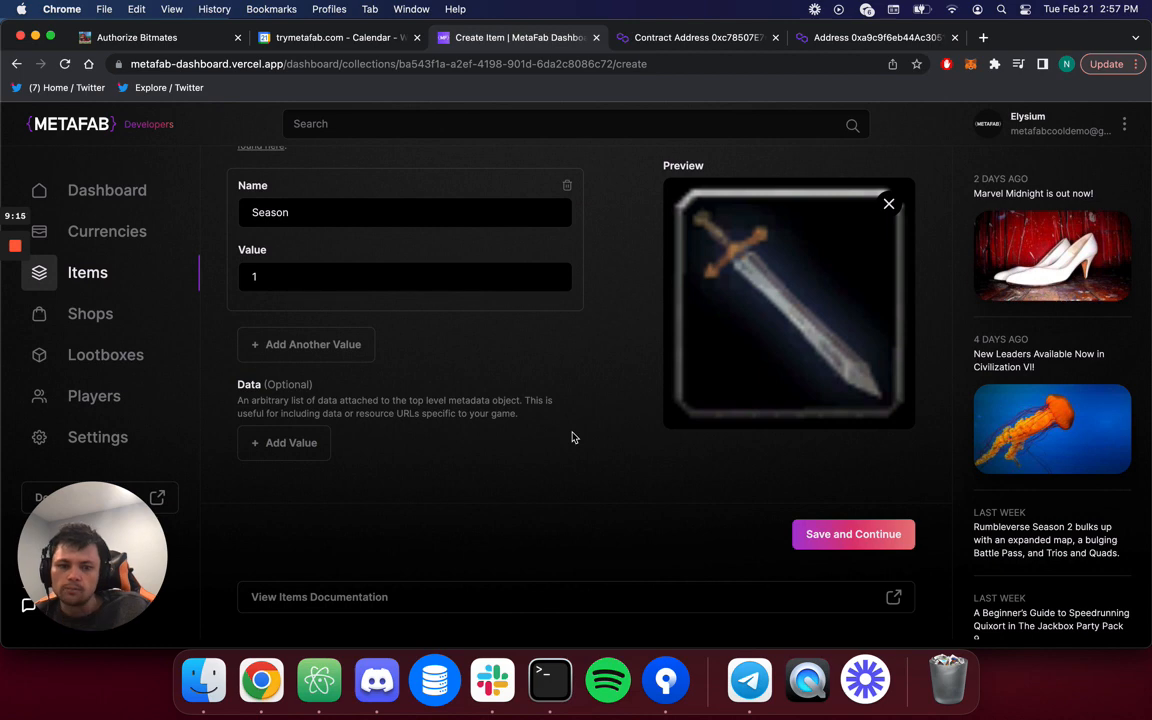
{"action": "scroll", "coordinate": [586, 424], "scroll_direction": "up", "scroll_amount": 10}
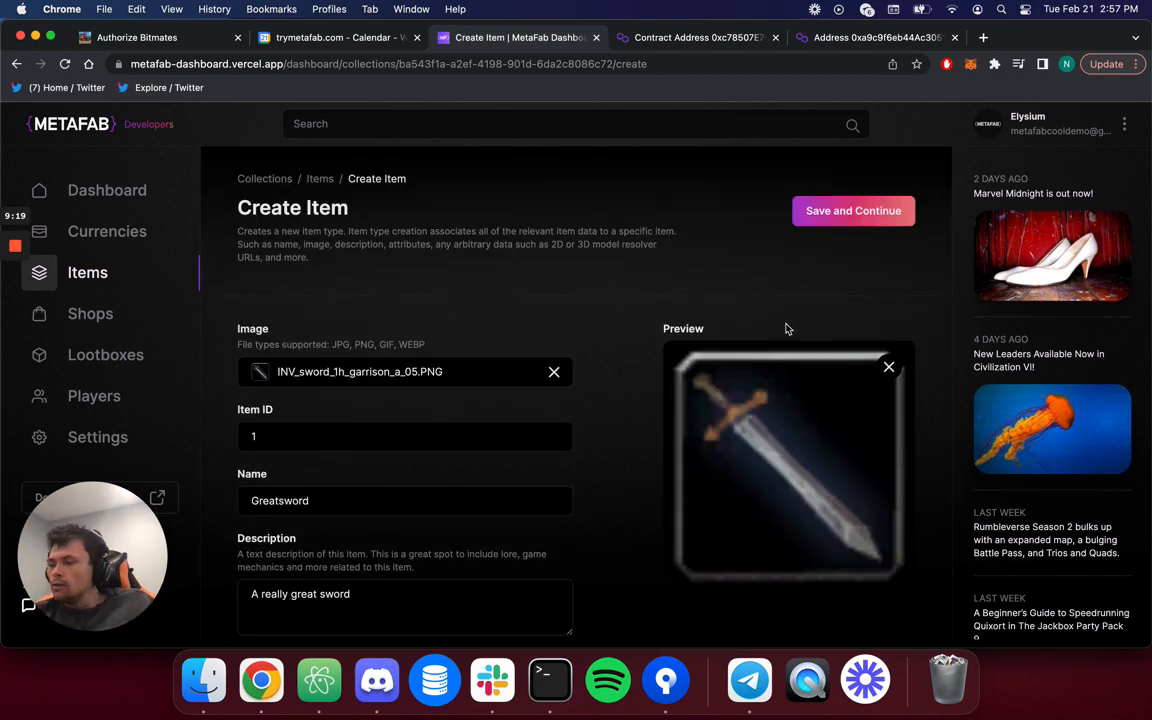
{"action": "left_click", "coordinate": [818, 211]}
{"action": "scroll", "coordinate": [578, 435], "scroll_direction": "down", "scroll_amount": 10}
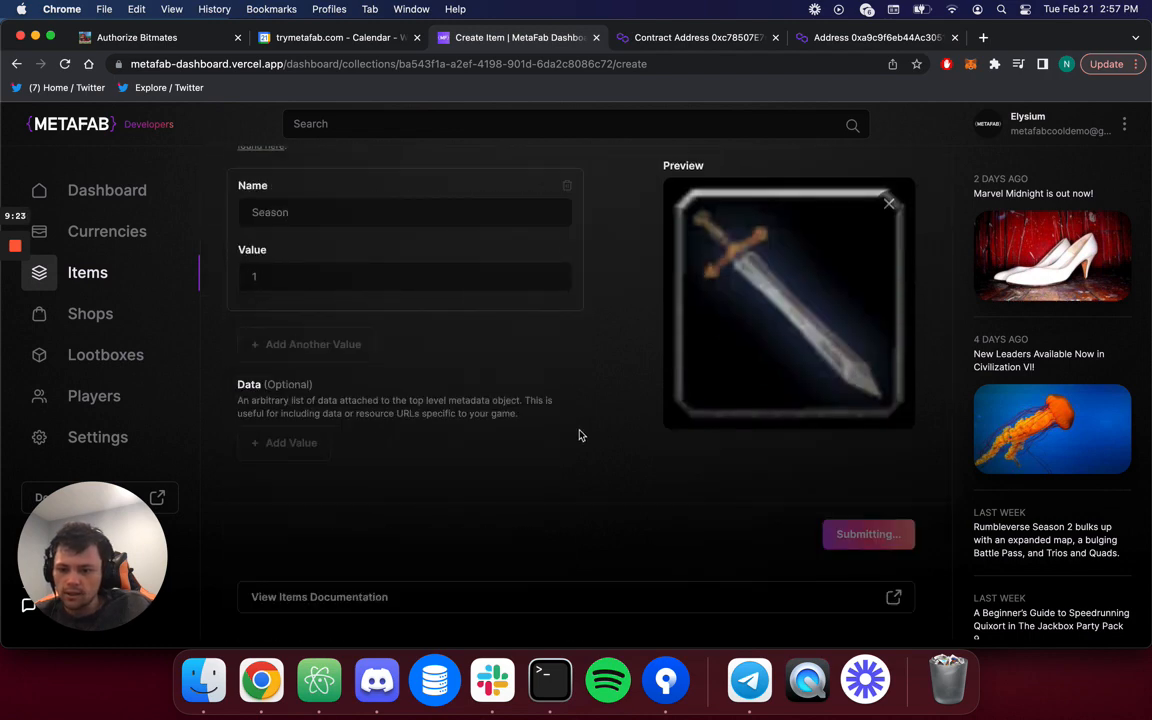
{"action": "scroll", "coordinate": [578, 435], "scroll_direction": "up", "scroll_amount": 10}
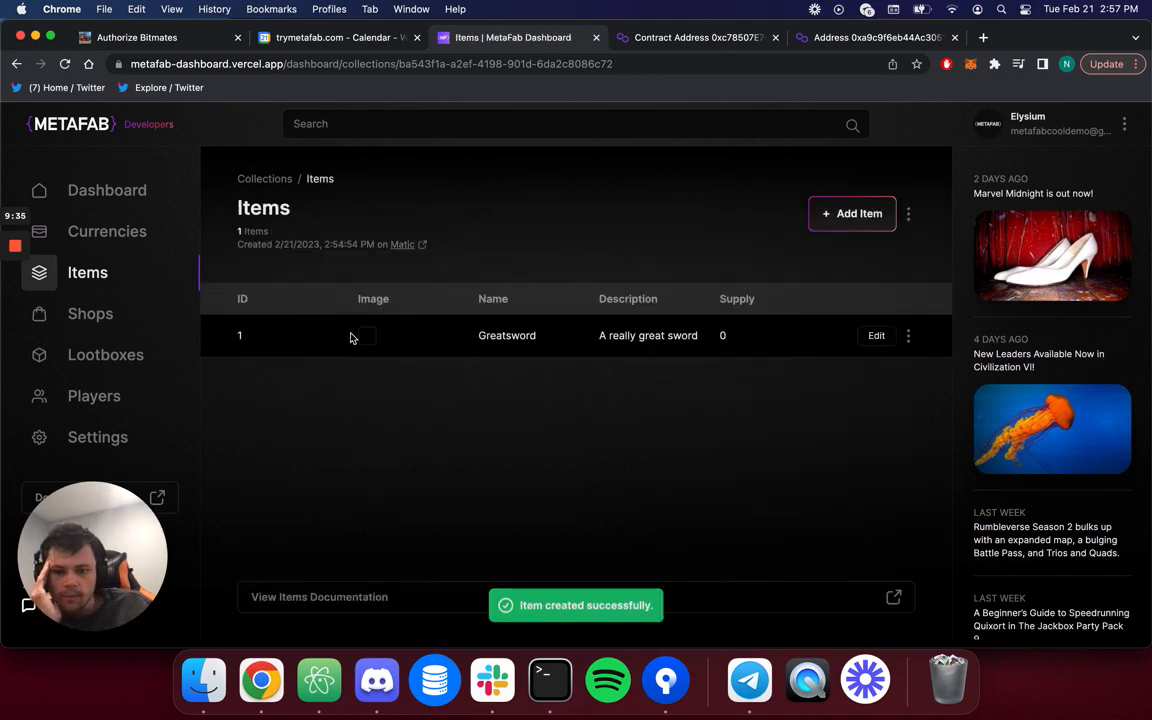
Start a new item and attach the inv_misc_treasurechest02b.PNG image.
{"action": "left_click", "coordinate": [846, 217]}
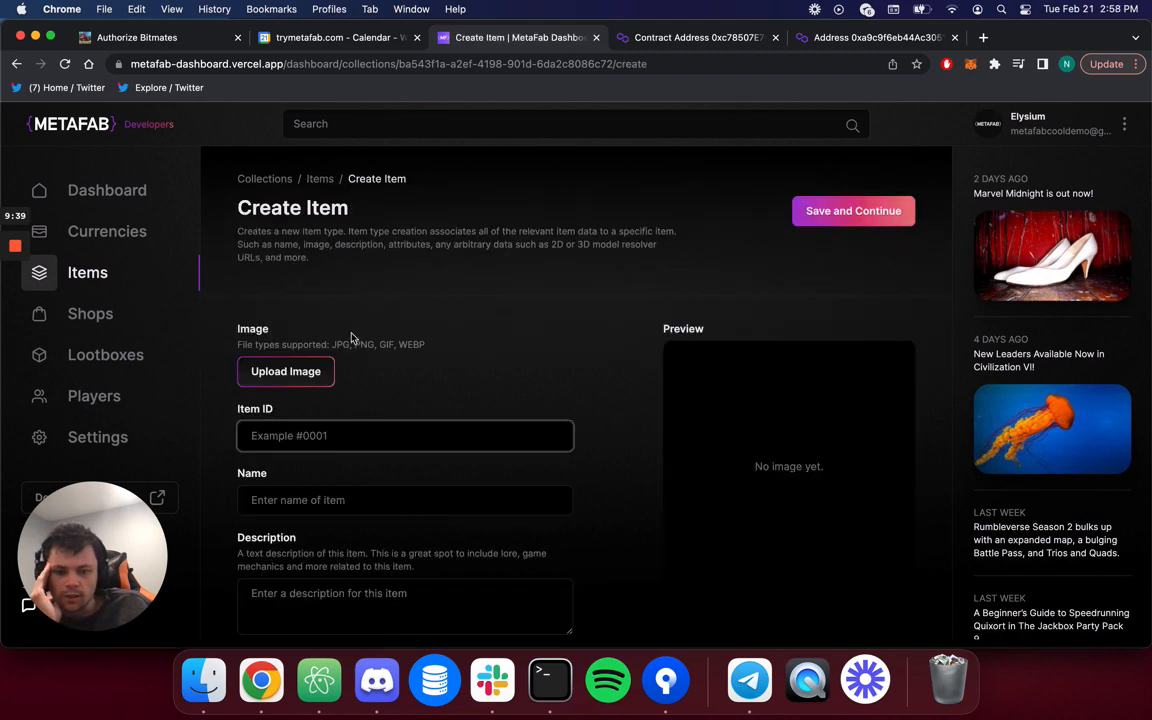
{"action": "left_click", "coordinate": [289, 372]}
{"action": "left_click", "coordinate": [276, 241]}
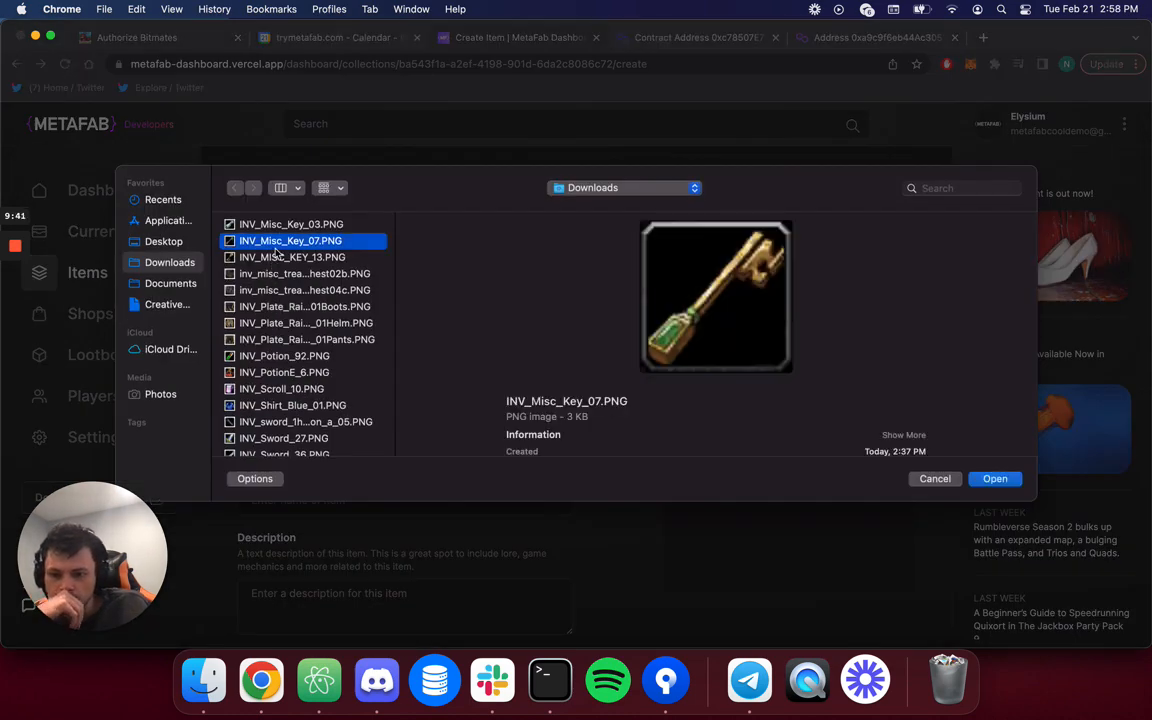
{"action": "key", "text": "Down"}
{"action": "key", "text": "Down"}
{"action": "key", "text": "Down"}
{"action": "key", "text": "Up"}
{"action": "key", "text": "Return"}
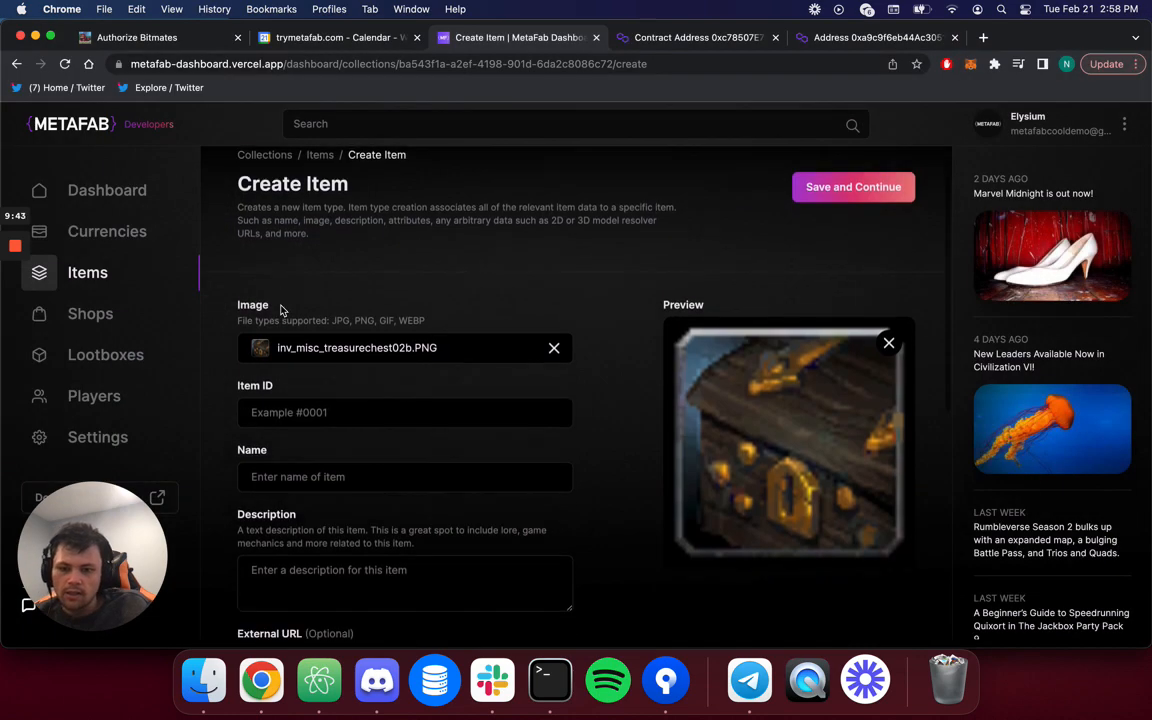
Enter ID 2, name 'Treasure Chest' and description 'A mysterious chest full of goodies'.
{"action": "scroll", "coordinate": [283, 308], "scroll_direction": "down", "scroll_amount": 1}
{"action": "left_click", "coordinate": [300, 339]}
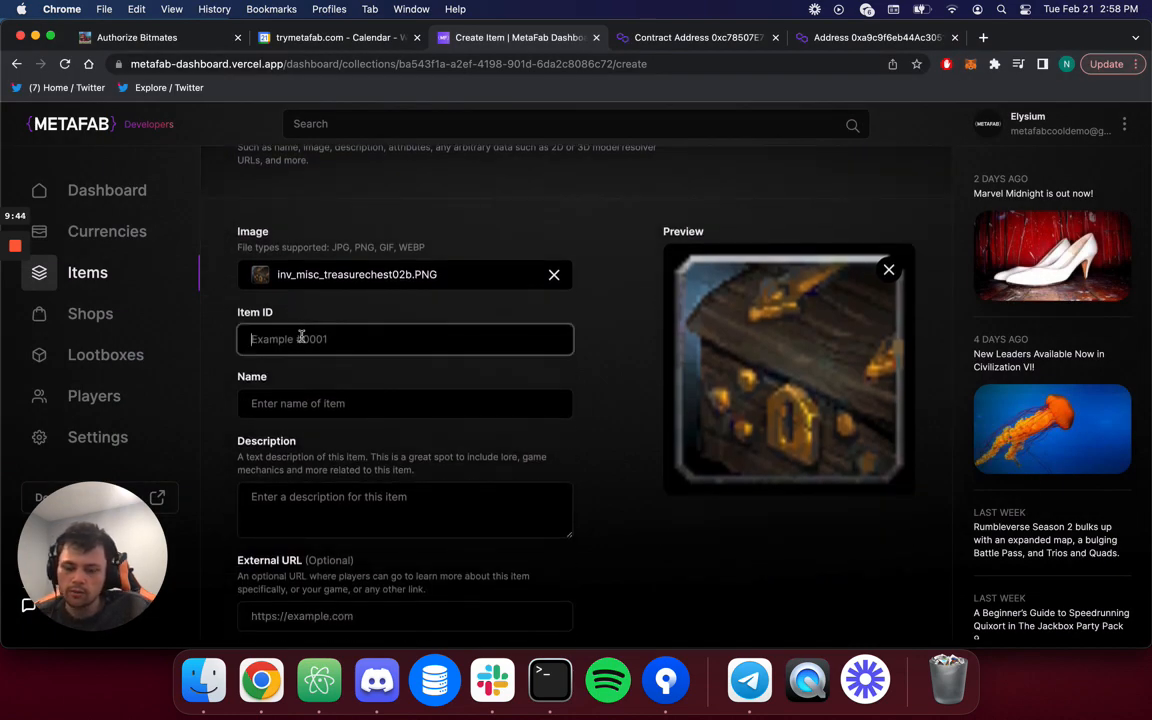
{"action": "type", "text": "2"}
{"action": "left_click", "coordinate": [368, 408]}
{"action": "type", "text": "Treasure Chest"}
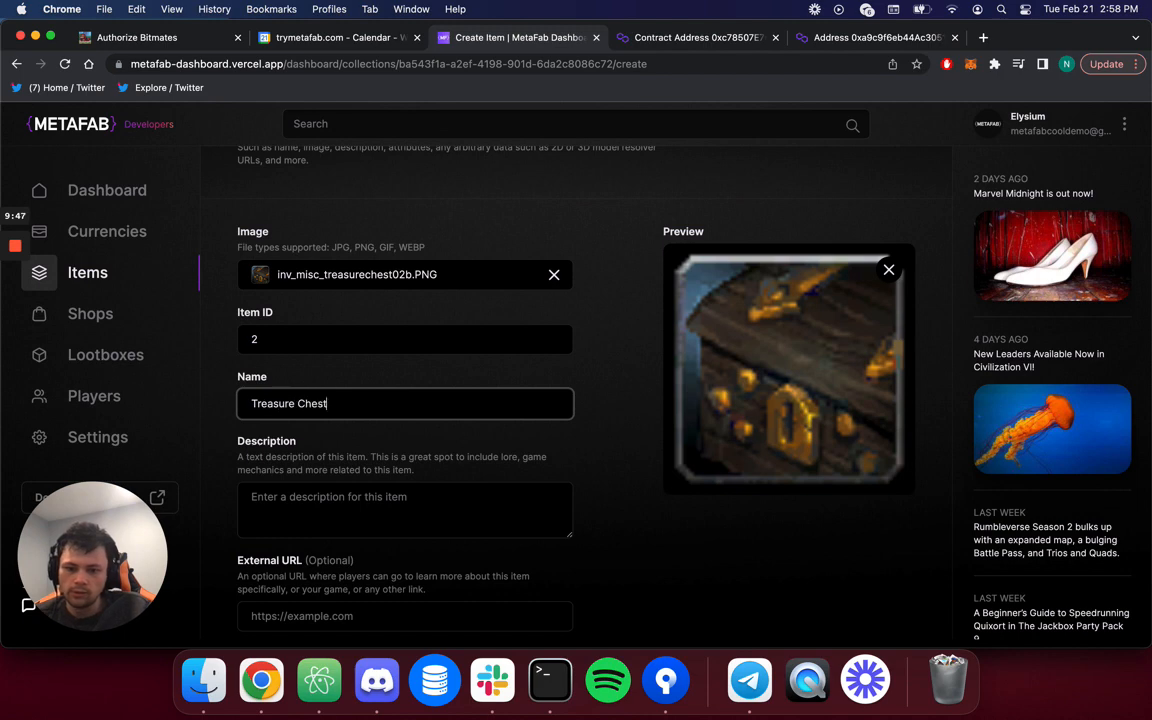
{"action": "key", "text": "Tab"}
{"action": "type", "text": "A m"}
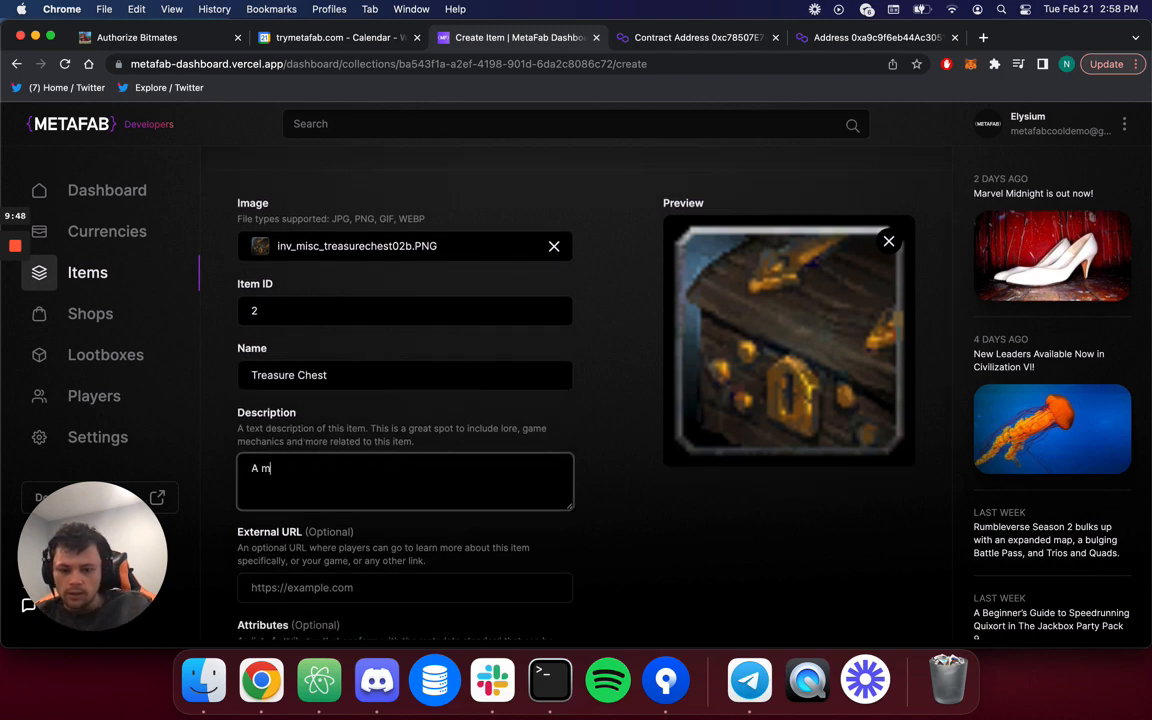
{"action": "type", "text": "ysterious chjest"}
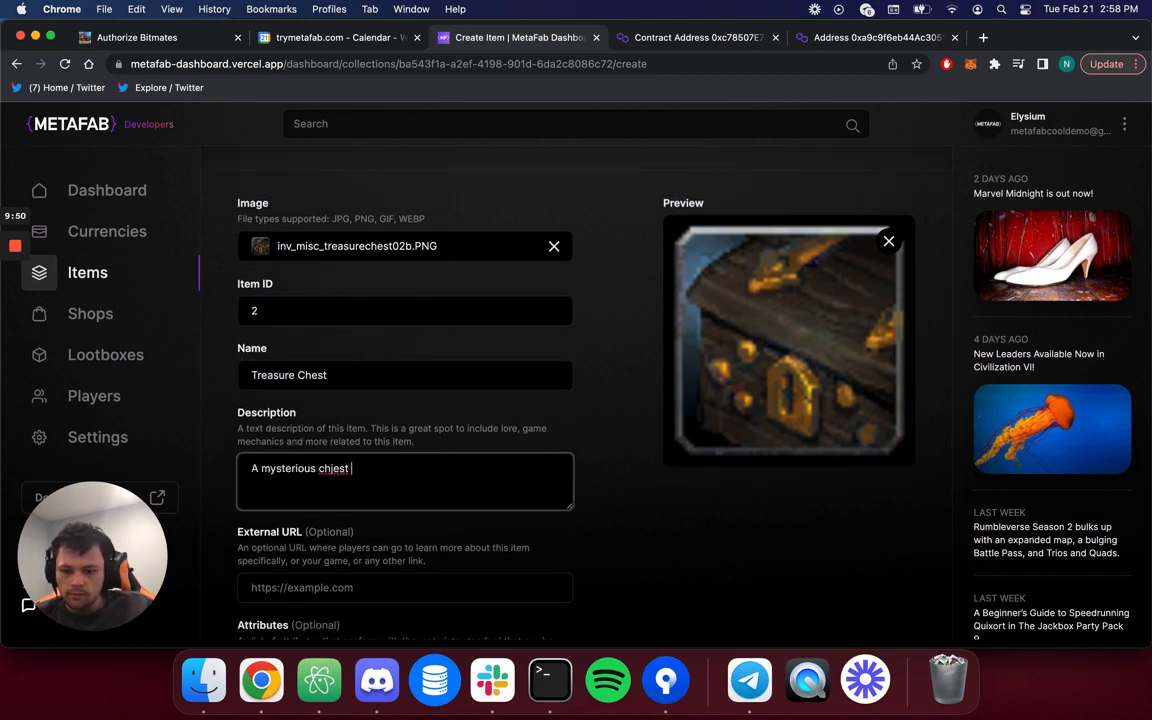
{"action": "key", "text": "BackSpace"}
{"action": "key", "text": "BackSpace"}
{"action": "key", "text": "BackSpace"}
{"action": "key", "text": "BackSpace"}
{"action": "type", "text": "est full"}
{"action": "type", "text": " of good"}
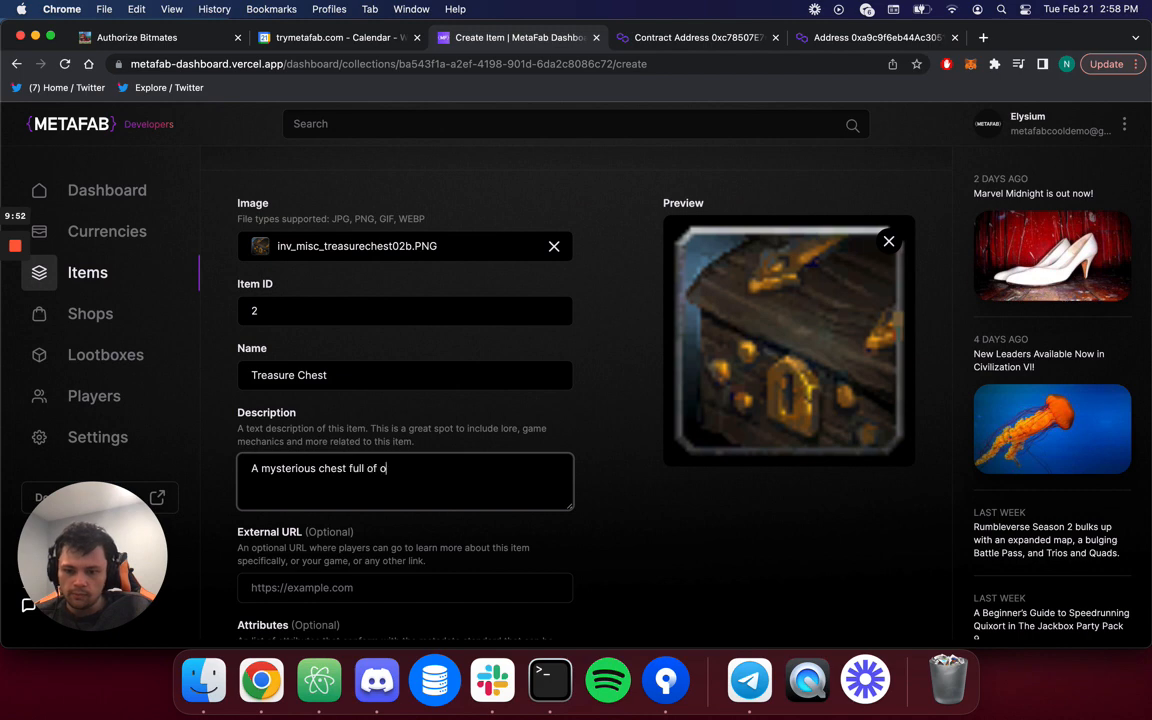
{"action": "key", "text": "BackSpace"}
{"action": "type", "text": "odies"}
Save the Treasure Chest item and check its ID 2 in the items list.
{"action": "scroll", "coordinate": [582, 522], "scroll_direction": "down", "scroll_amount": 5}
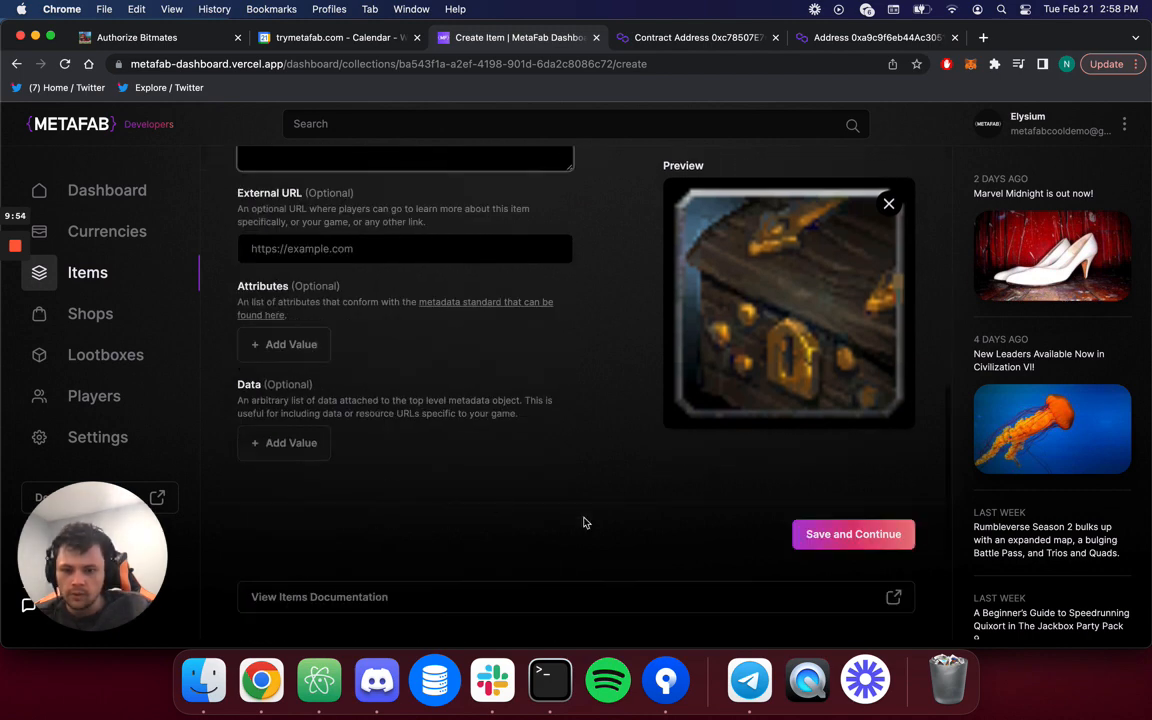
{"action": "left_click", "coordinate": [846, 538]}
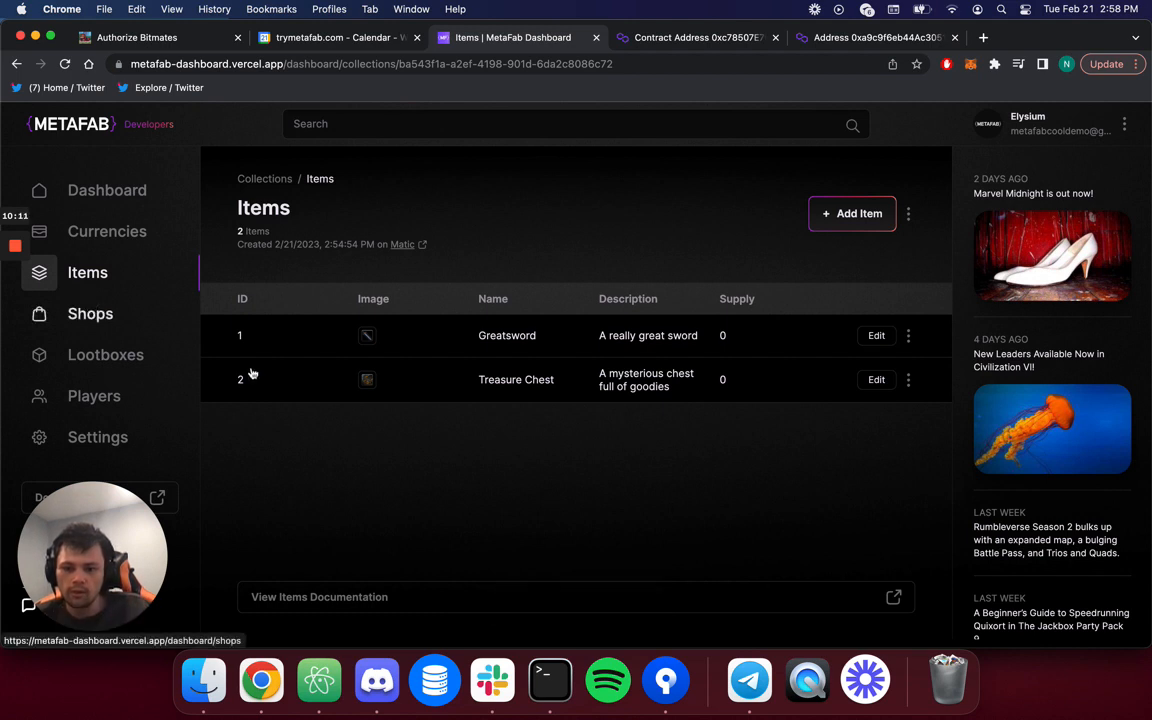
{"action": "left_click_drag", "start_coordinate": [246, 380], "coordinate": [222, 380]}
{"action": "left_click", "coordinate": [349, 519]}
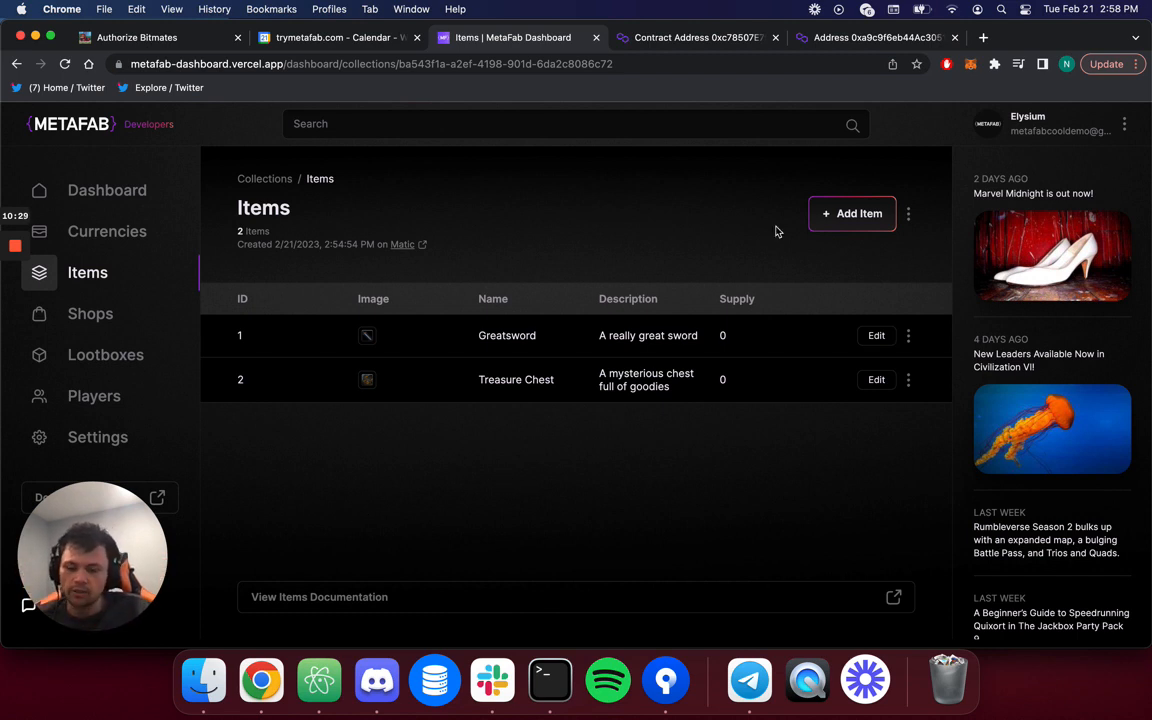
Start another new item and attach the INV_PotionE_6.PNG potion image.
{"action": "left_click", "coordinate": [857, 216]}
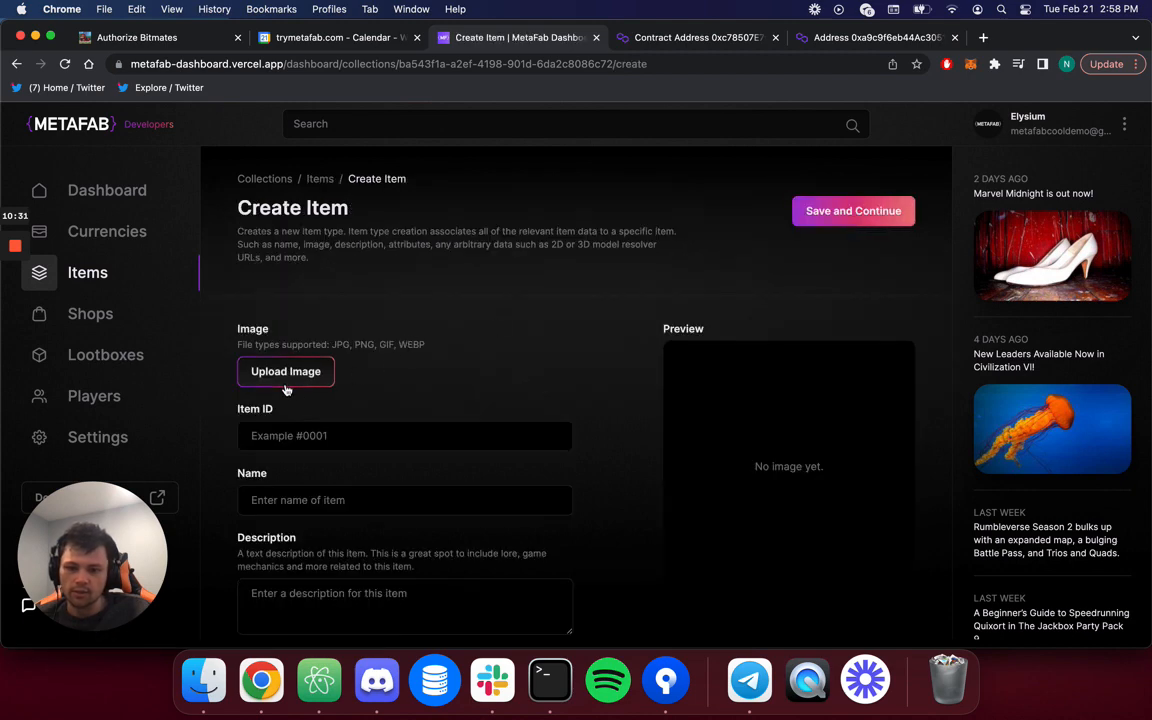
{"action": "left_click", "coordinate": [322, 378]}
{"action": "left_click", "coordinate": [310, 374]}
{"action": "key", "text": "Down"}
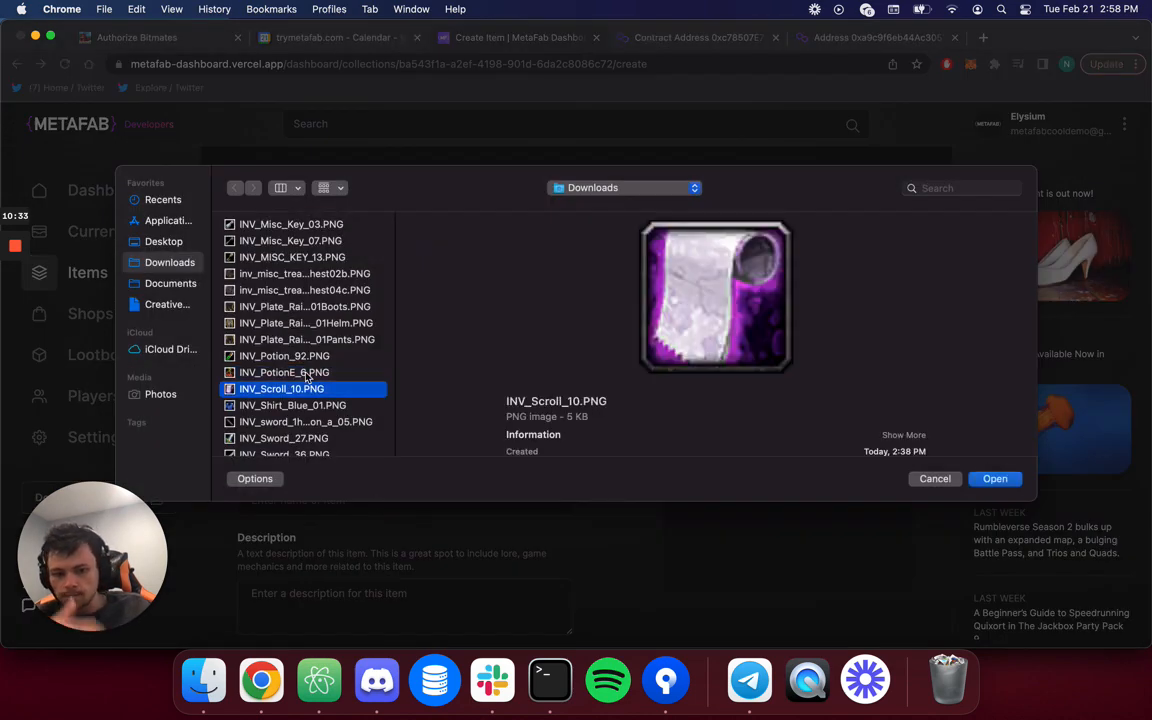
{"action": "double_click", "coordinate": [308, 372]}
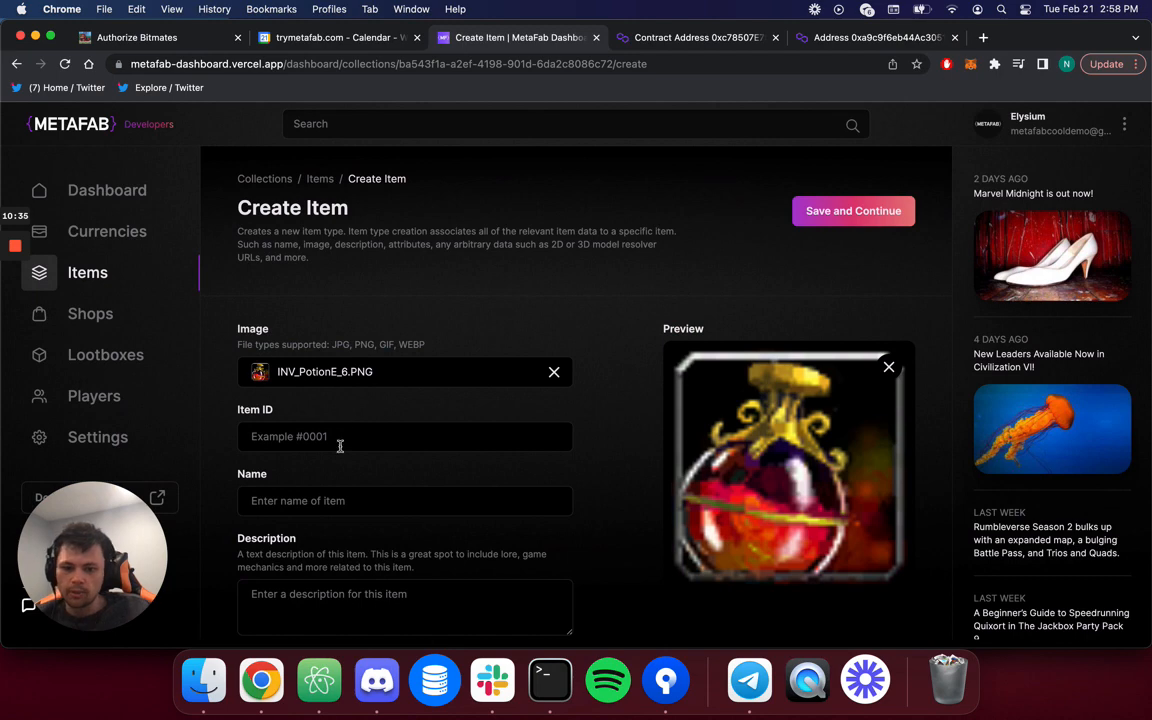
Enter ID 3, name 'Healing Potion' and description 'Heals health'.
{"action": "left_click", "coordinate": [340, 442]}
{"action": "type", "text": "3"}
{"action": "key", "text": "Tab"}
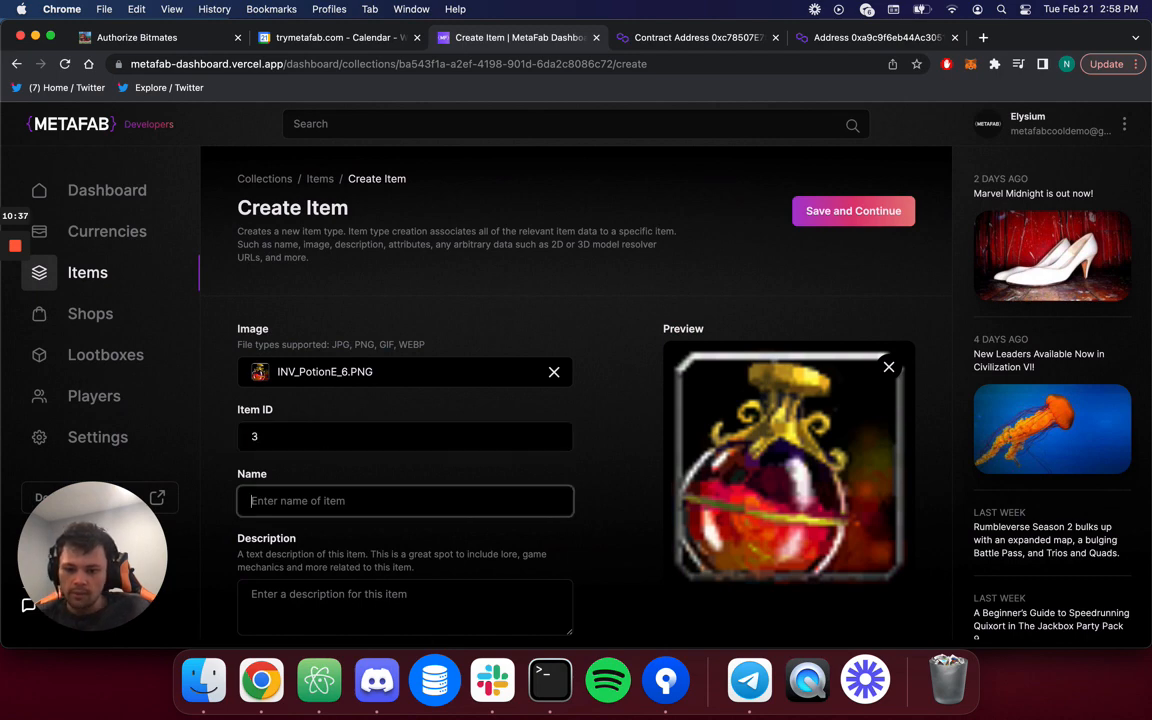
{"action": "type", "text": "Potion"}
{"action": "key", "text": "super+Left"}
{"action": "type", "text": "Heal"}
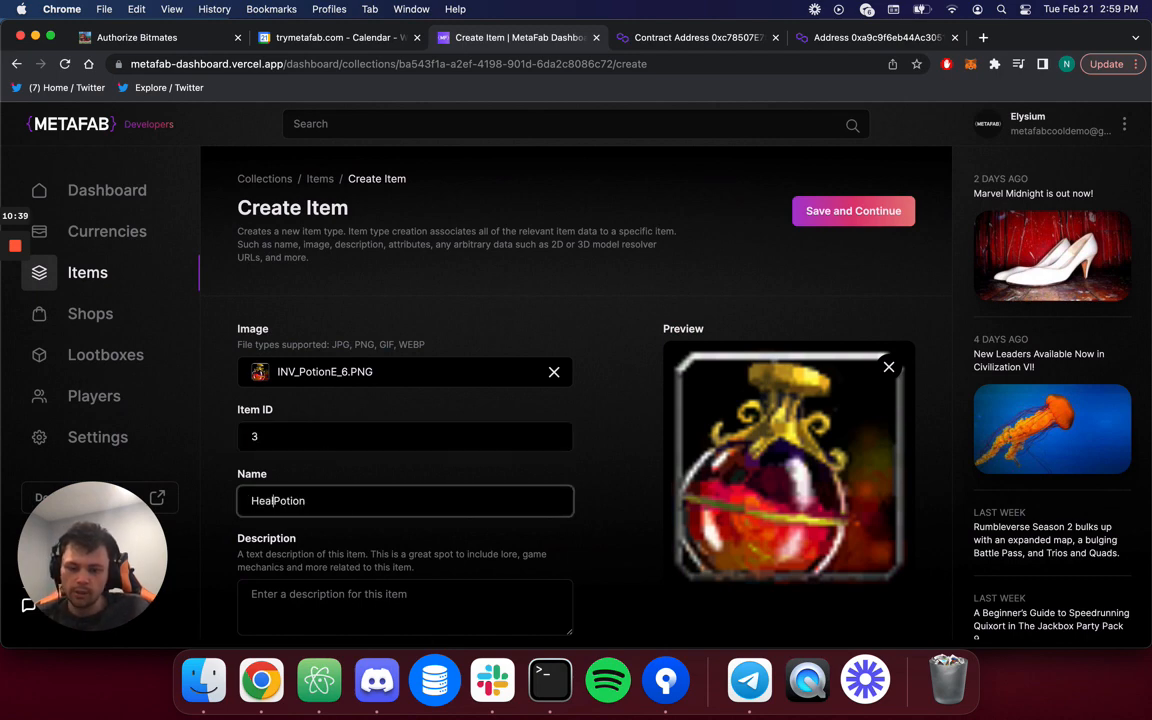
{"action": "type", "text": "ing"}
{"action": "key", "text": "Tab"}
{"action": "scroll", "coordinate": [576, 400], "scroll_direction": "down", "scroll_amount": 1}
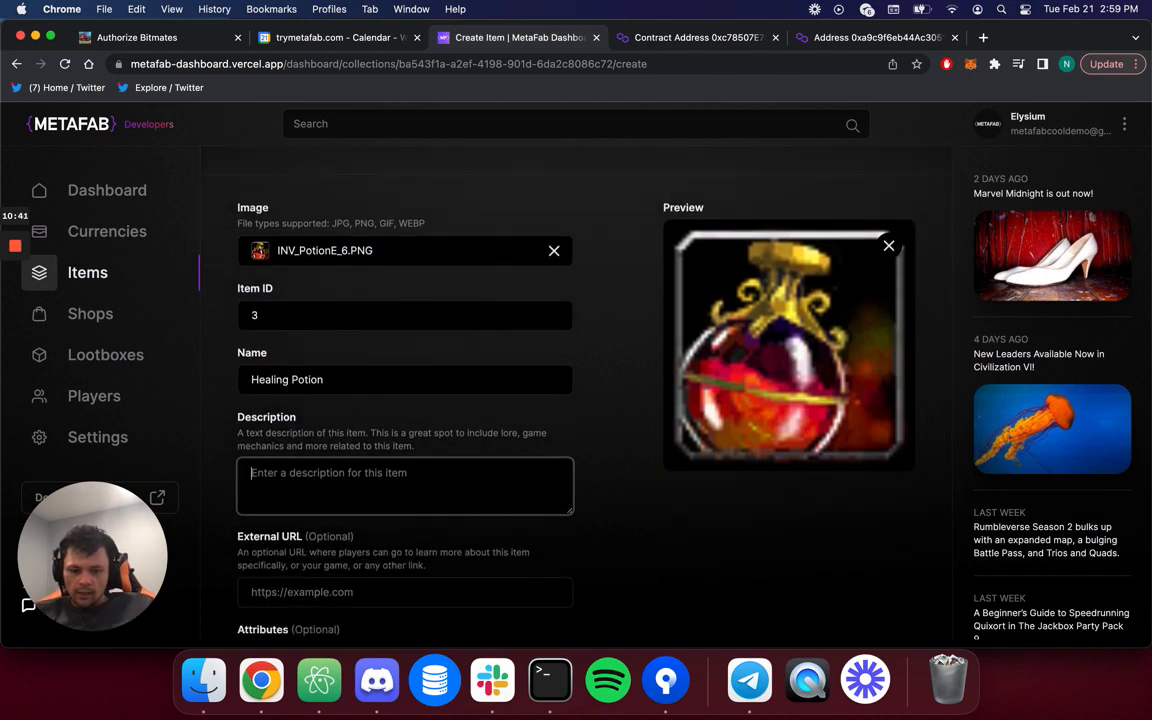
{"action": "type", "text": "Heals health"}
{"action": "scroll", "coordinate": [576, 400], "scroll_direction": "down", "scroll_amount": 3}
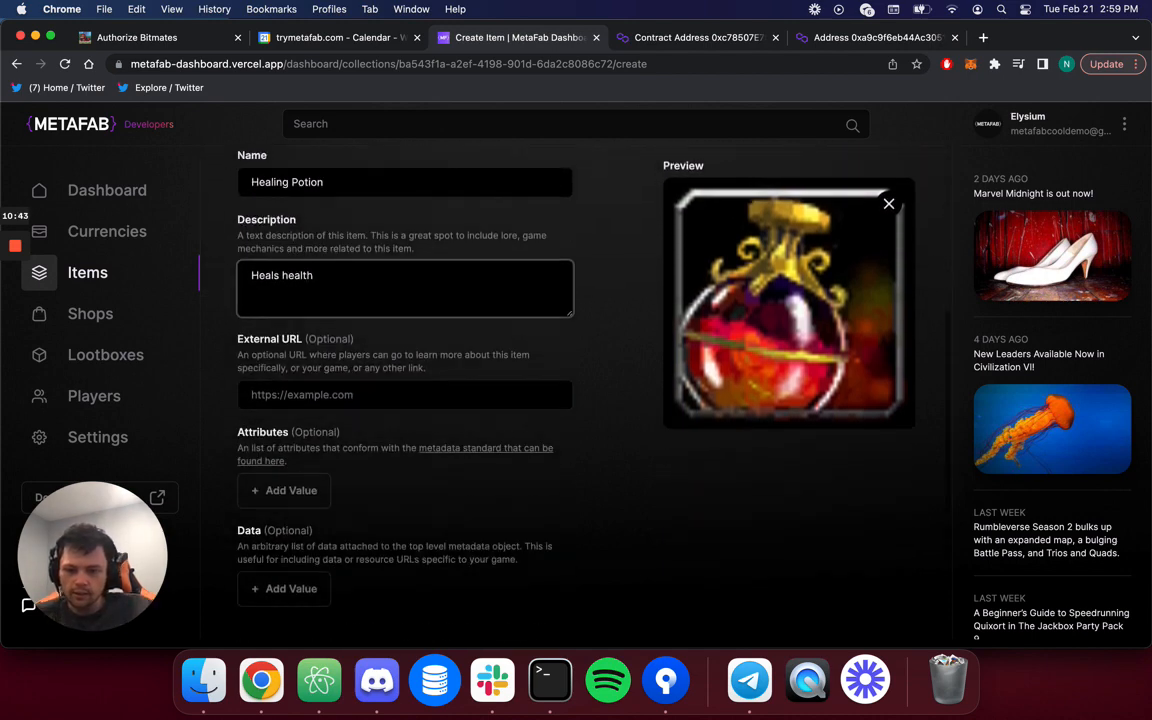
{"action": "scroll", "coordinate": [303, 453], "scroll_direction": "down", "scroll_amount": 1}
Add an attribute 'Heals' with value '50hp'.
{"action": "left_click", "coordinate": [290, 420]}
{"action": "left_click", "coordinate": [296, 458]}
{"action": "type", "text": "Heal"}
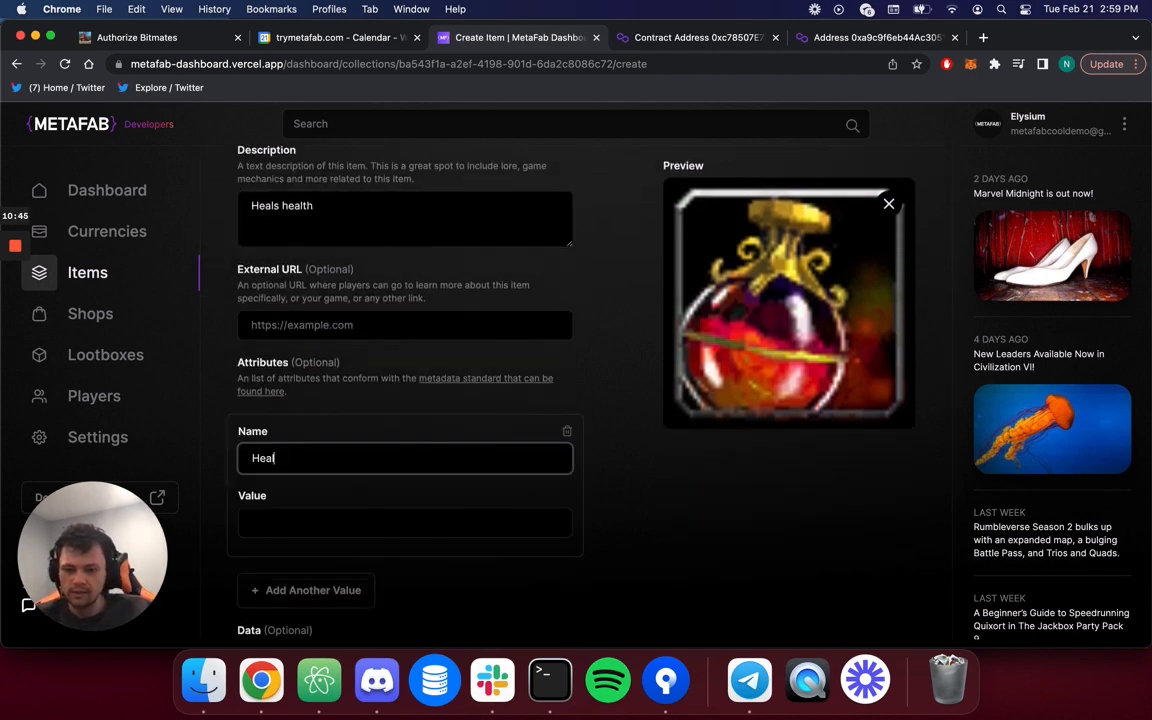
{"action": "type", "text": "s"}
{"action": "key", "text": "Tab"}
{"action": "type", "text": "50 hp"}
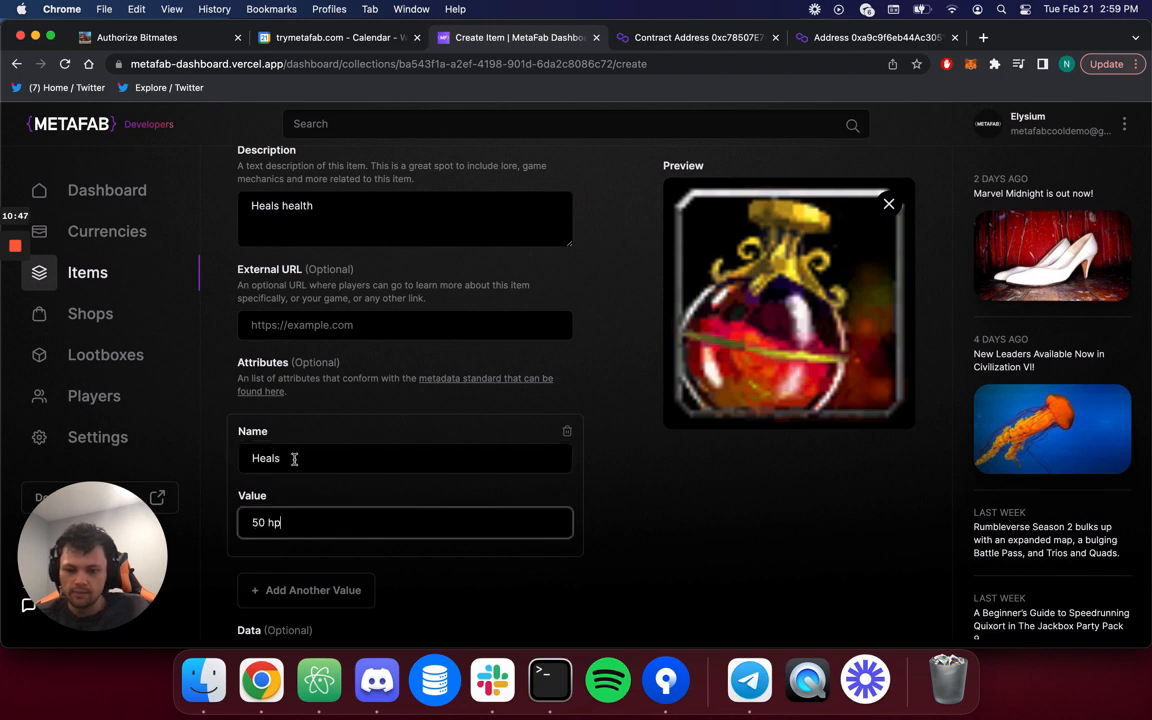
{"action": "key", "text": "BackSpace"}
{"action": "key", "text": "BackSpace"}
{"action": "key", "text": "BackSpace"}
{"action": "type", "text": "hp"}
{"action": "scroll", "coordinate": [610, 480], "scroll_direction": "down", "scroll_amount": 5}
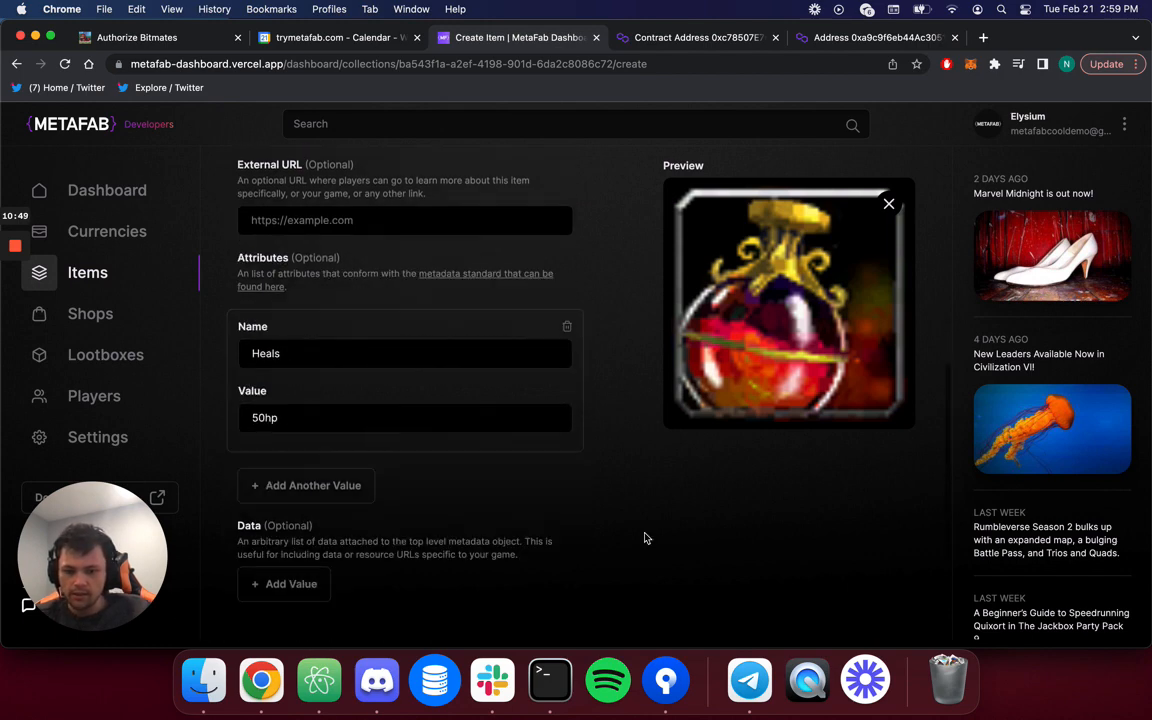
Save the Healing Potion item and return to the collection's items list.
{"action": "left_click", "coordinate": [866, 535]}
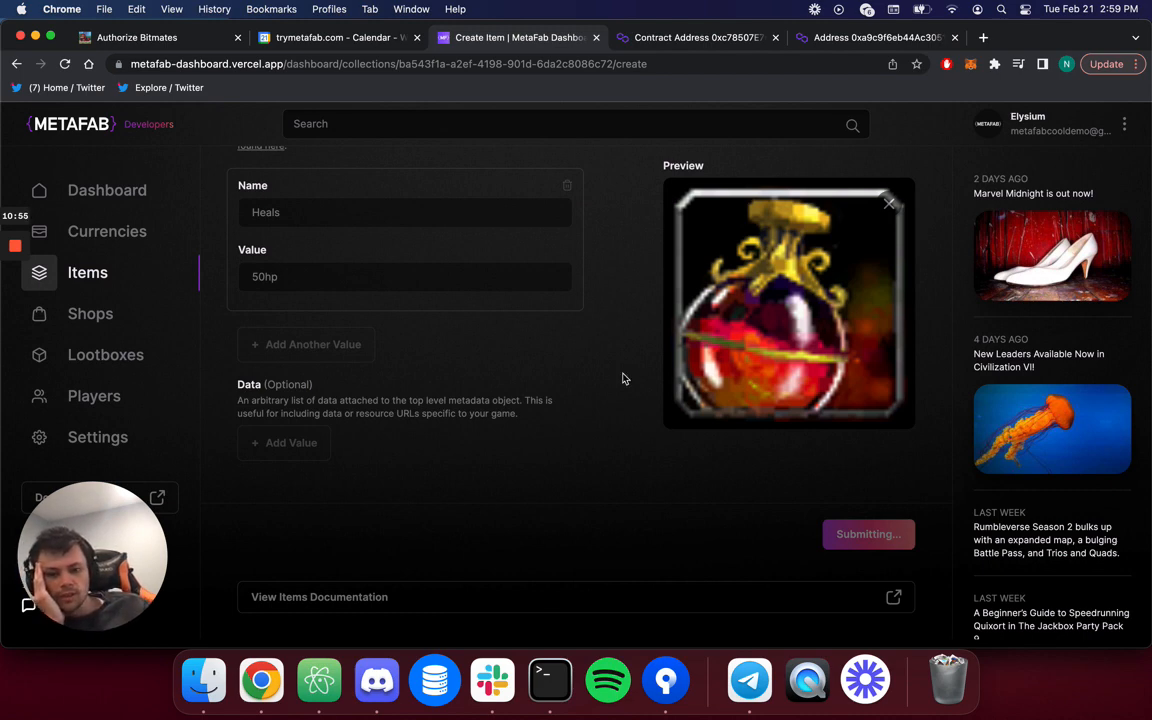
{"action": "scroll", "coordinate": [622, 378], "scroll_direction": "up", "scroll_amount": 6}
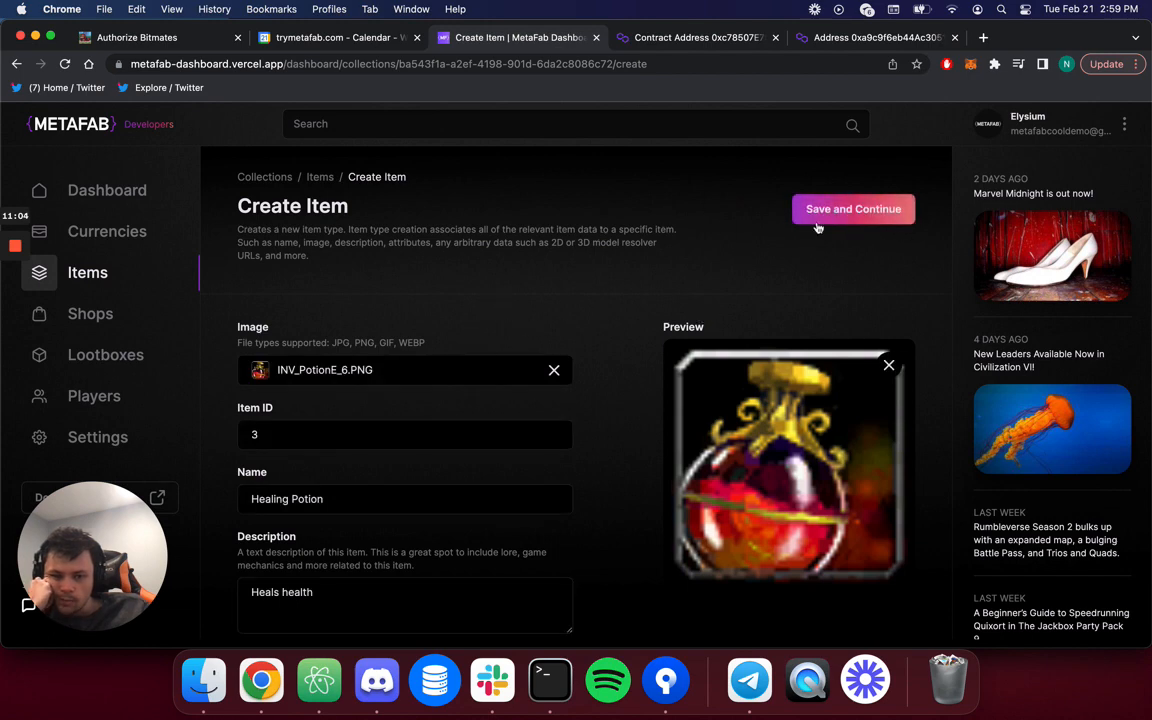
{"action": "scroll", "coordinate": [897, 241], "scroll_direction": "down", "scroll_amount": 5}
{"action": "scroll", "coordinate": [897, 241], "scroll_direction": "down", "scroll_amount": 2}
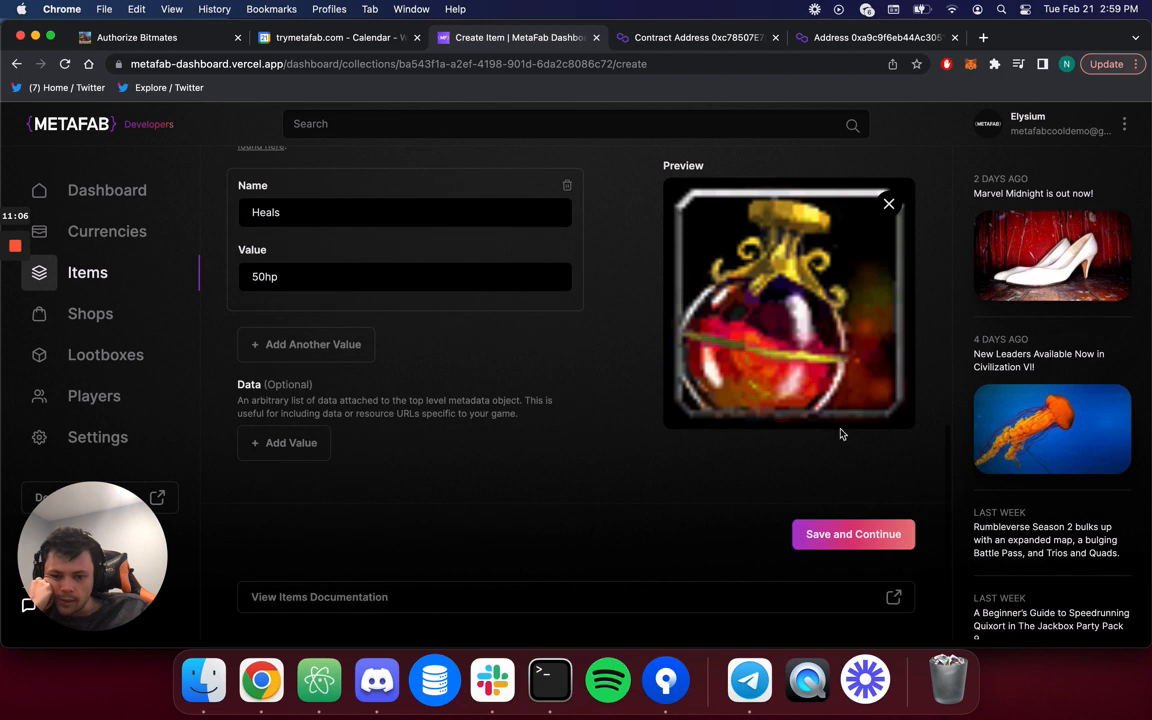
{"action": "scroll", "coordinate": [931, 548], "scroll_direction": "up", "scroll_amount": 10}
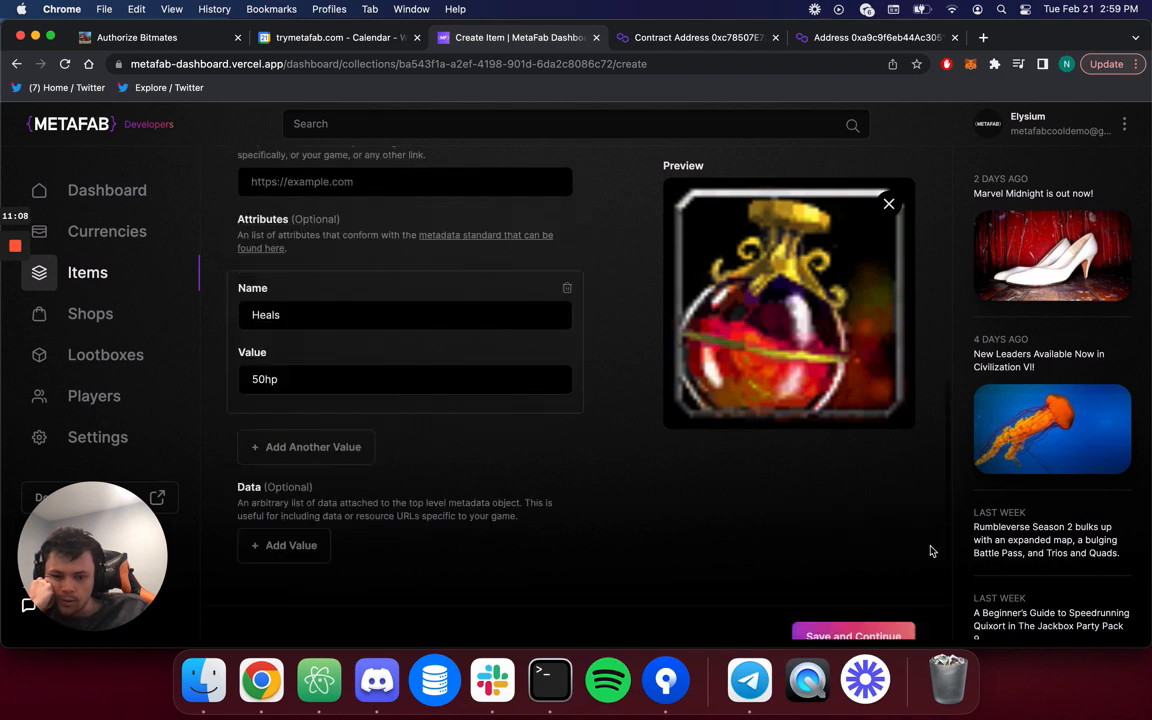
{"action": "left_click", "coordinate": [321, 180]}
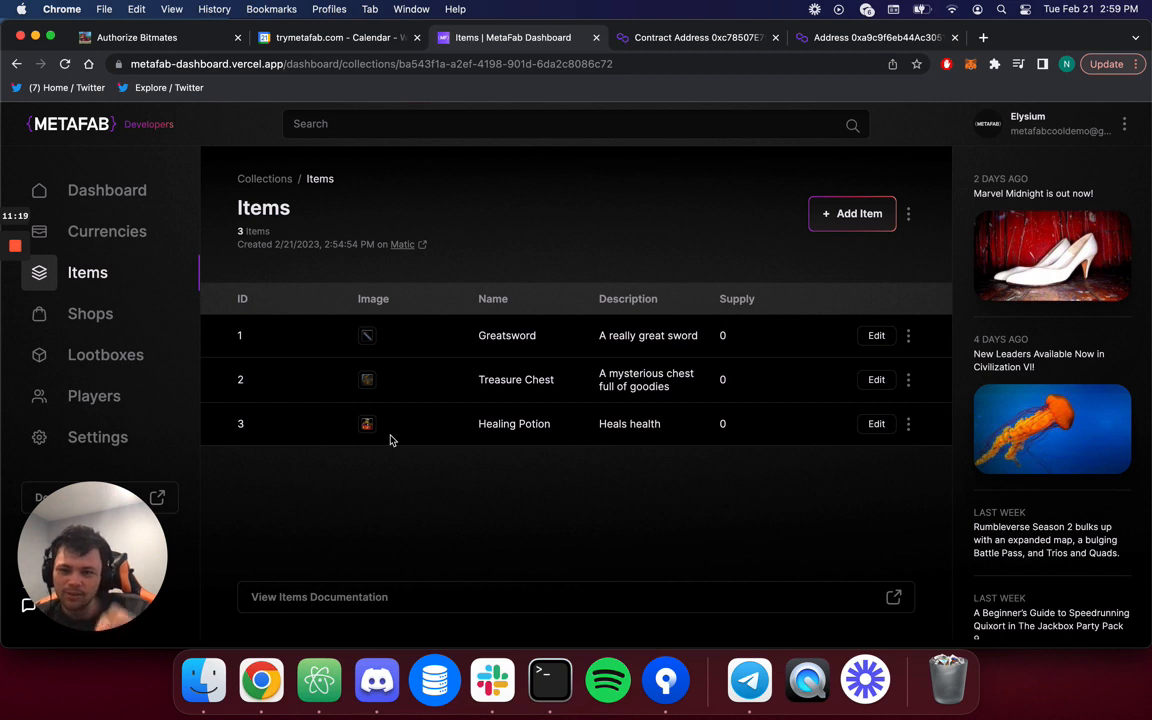
Start a new item and attach the INV_Scroll_10.PNG scroll image.
{"action": "left_click", "coordinate": [835, 217]}
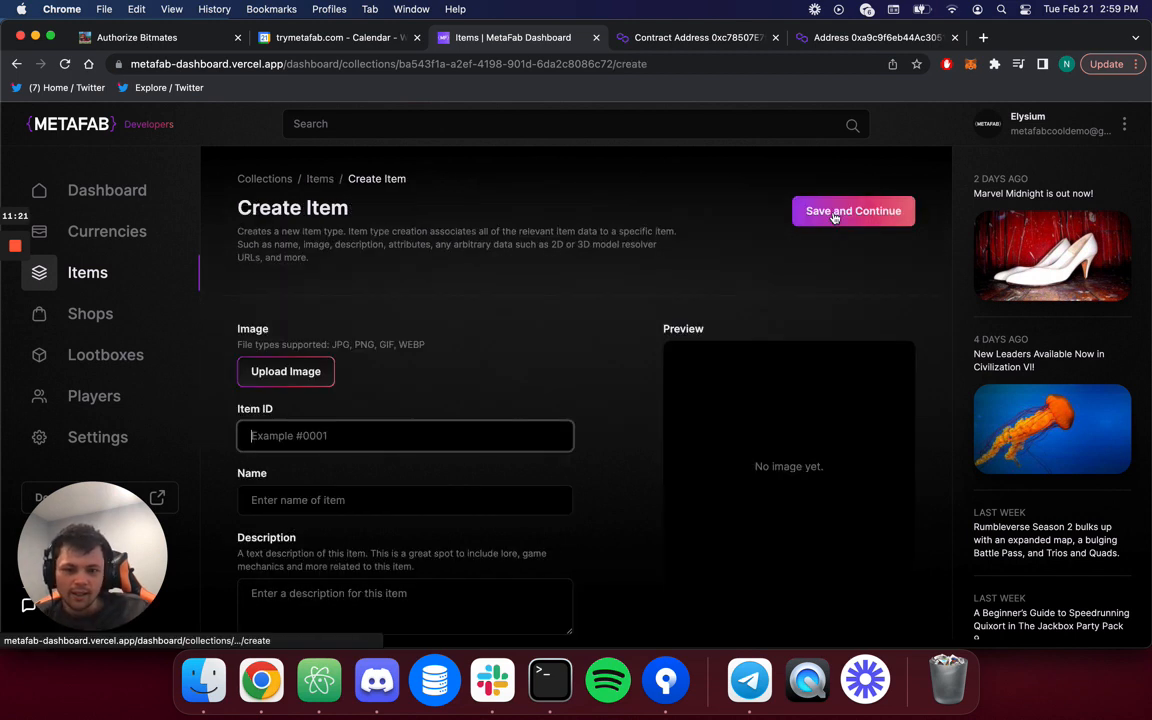
{"action": "left_click", "coordinate": [305, 378]}
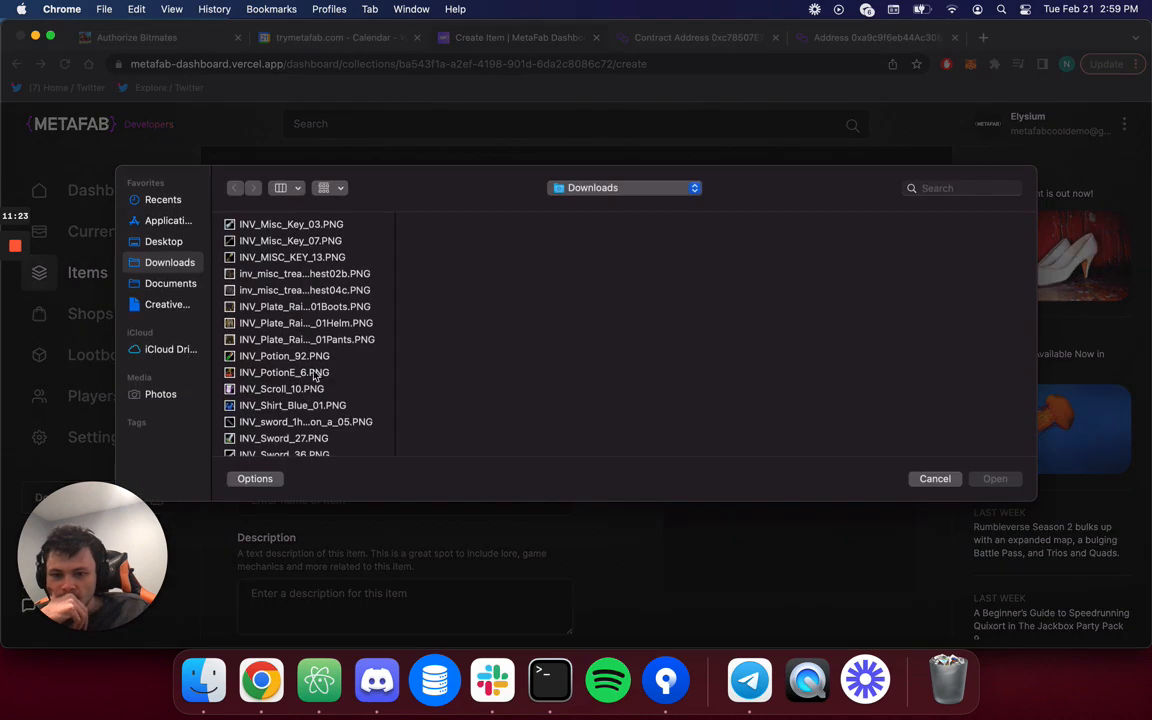
{"action": "left_click", "coordinate": [315, 374]}
{"action": "scroll", "coordinate": [316, 374], "scroll_direction": "down", "scroll_amount": 1}
{"action": "key", "text": "Down"}
{"action": "key", "text": "Down"}
{"action": "key", "text": "Down"}
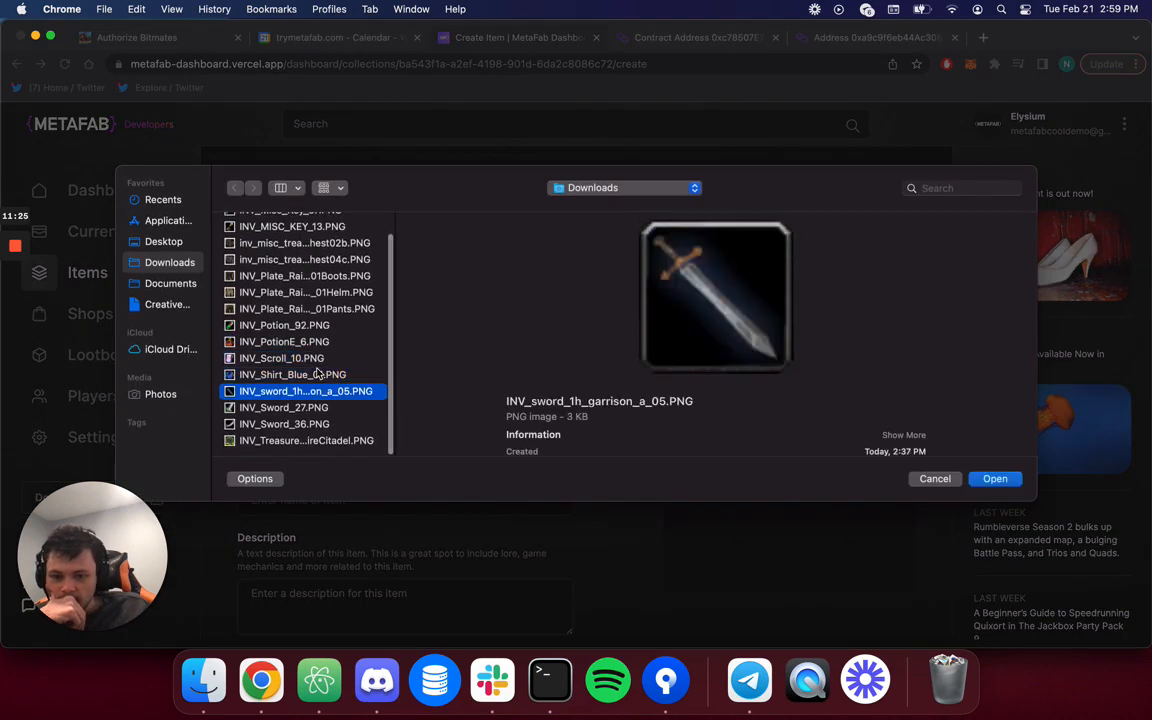
{"action": "key", "text": "Down"}
{"action": "key", "text": "Down"}
{"action": "key", "text": "Down"}
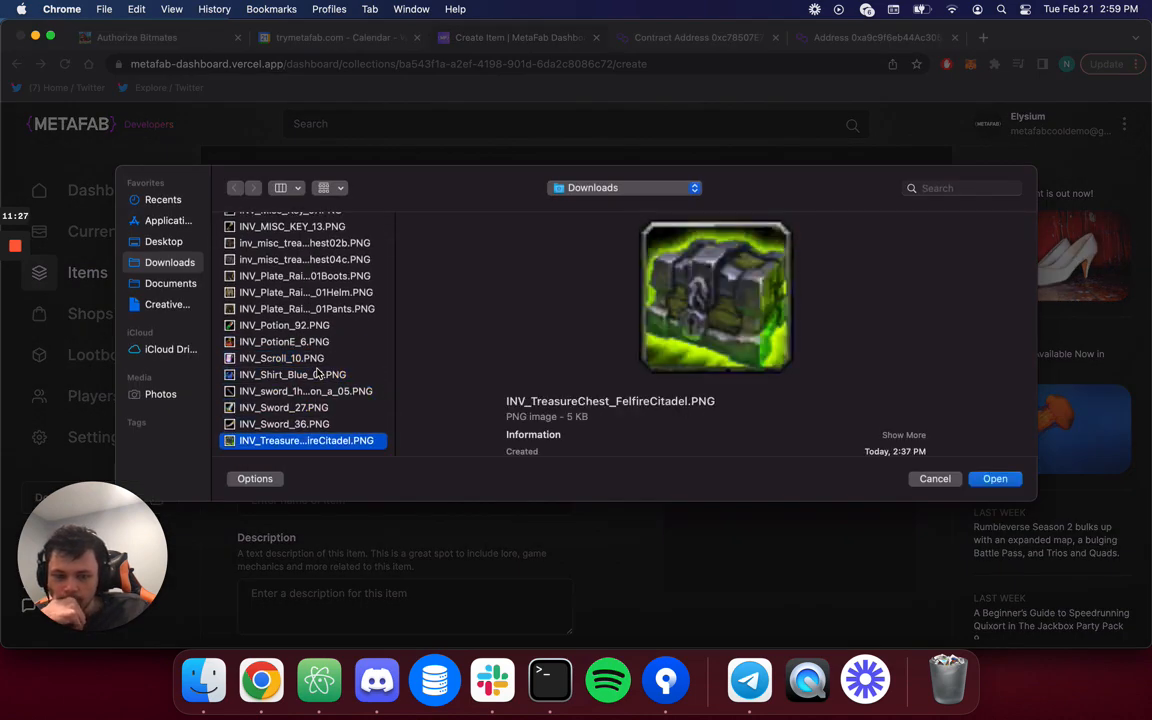
{"action": "scroll", "coordinate": [290, 333], "scroll_direction": "up", "scroll_amount": 1}
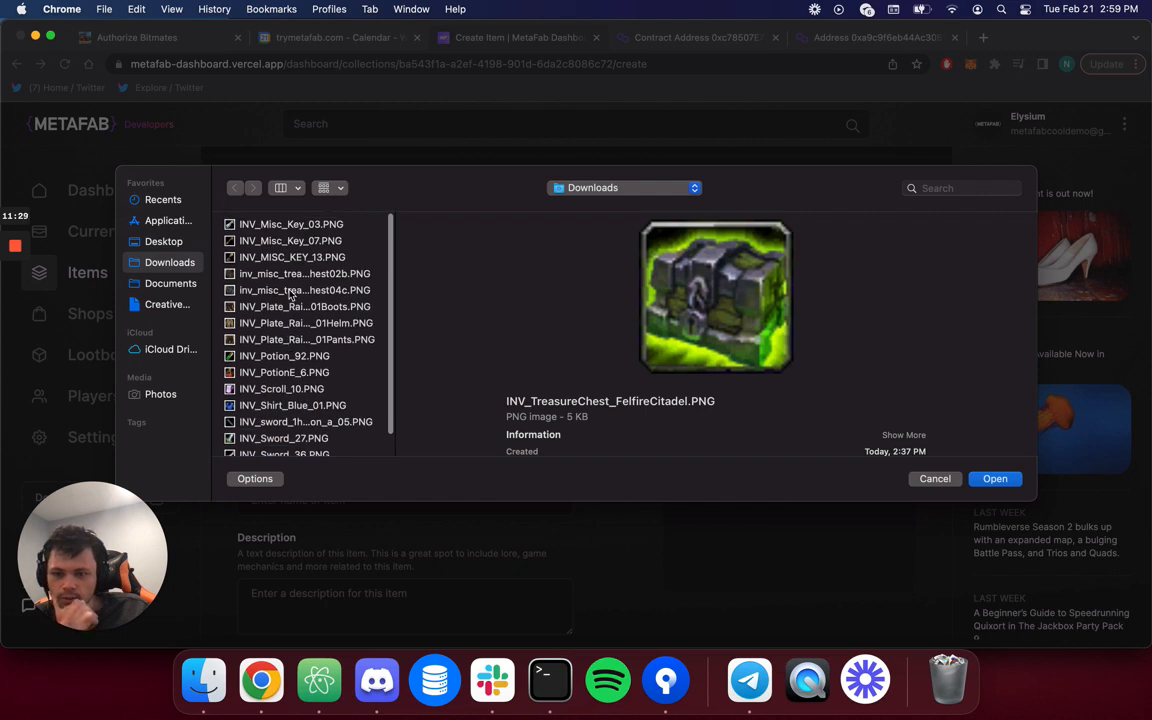
{"action": "left_click", "coordinate": [291, 291]}
{"action": "key", "text": "Up"}
{"action": "key", "text": "Up"}
{"action": "key", "text": "Up"}
{"action": "key", "text": "Up"}
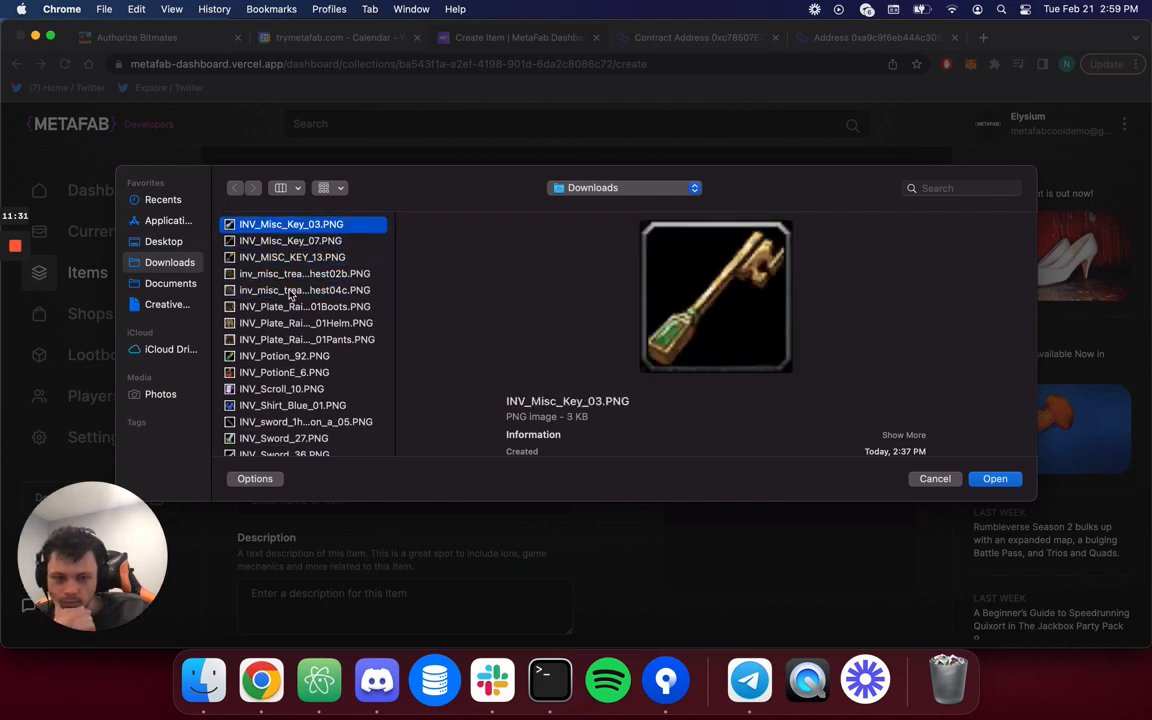
{"action": "left_click", "coordinate": [265, 388]}
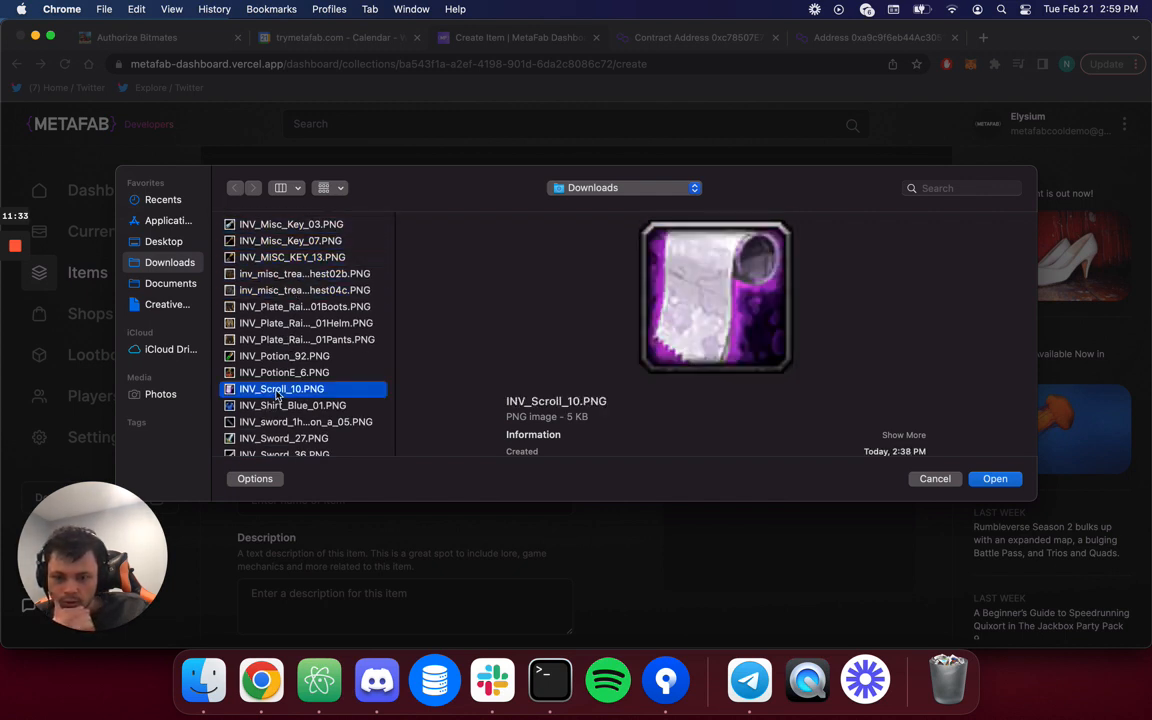
{"action": "key", "text": "Down"}
{"action": "key", "text": "Up"}
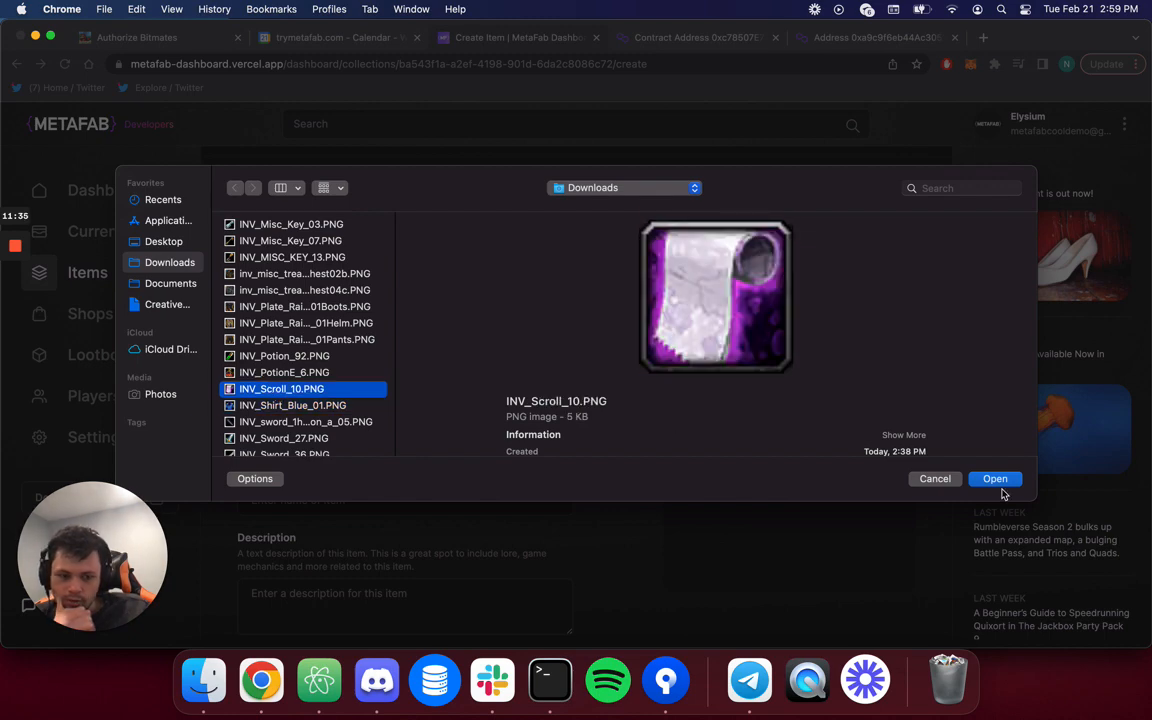
{"action": "left_click", "coordinate": [998, 481]}
Enter ID 4, name 'Blizzard Scroll', description 'Casts blizzard, one time use.' and save.
{"action": "left_click", "coordinate": [463, 430]}
{"action": "type", "text": "4"}
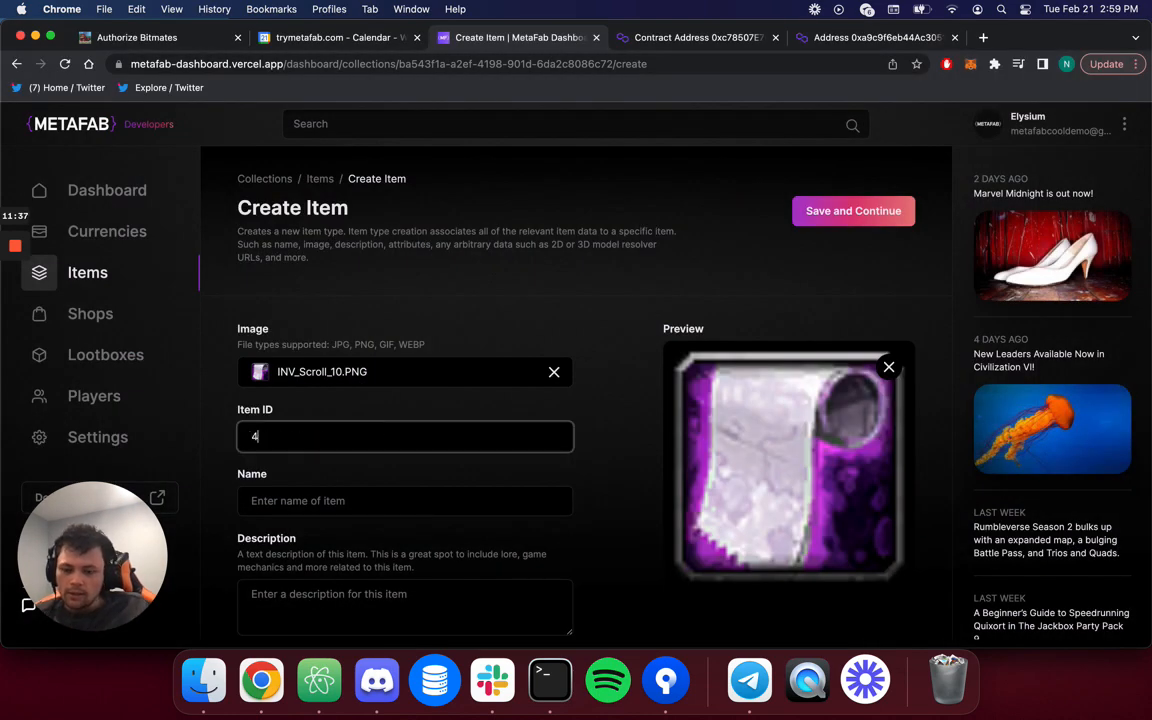
{"action": "scroll", "coordinate": [381, 458], "scroll_direction": "down", "scroll_amount": 2}
{"action": "left_click", "coordinate": [373, 404]}
{"action": "type", "text": "Blizzard "}
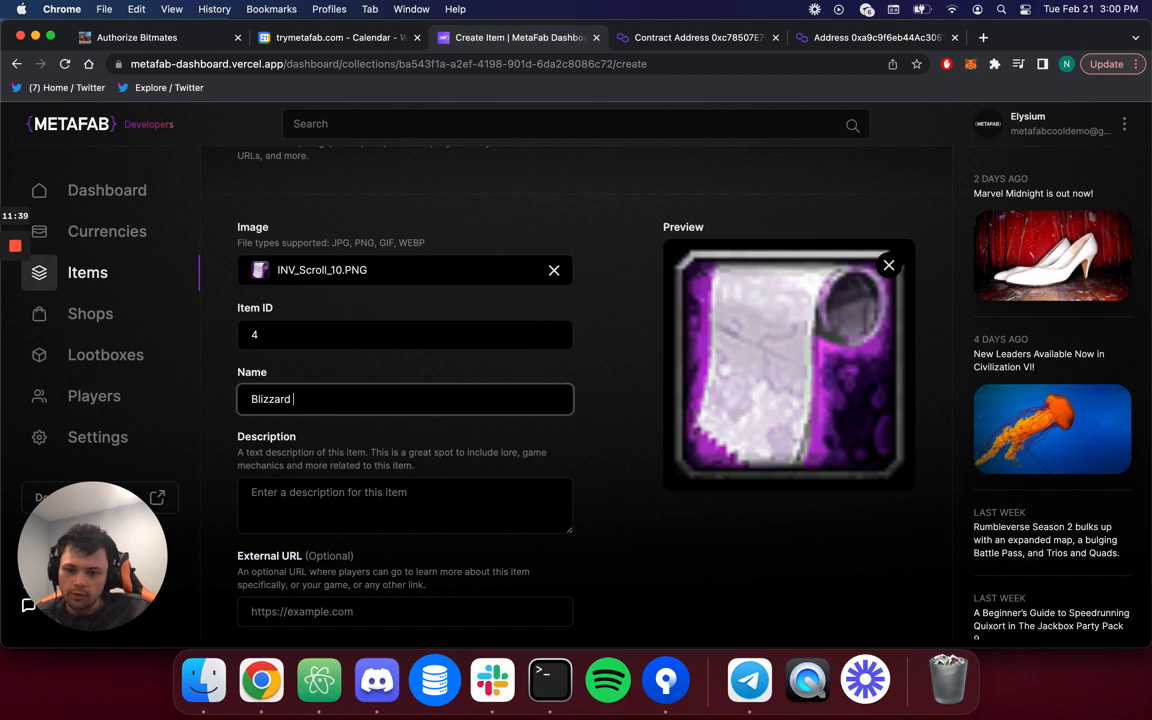
{"action": "type", "text": "Scroll"}
{"action": "key", "text": "Tab"}
{"action": "type", "text": "Casts "}
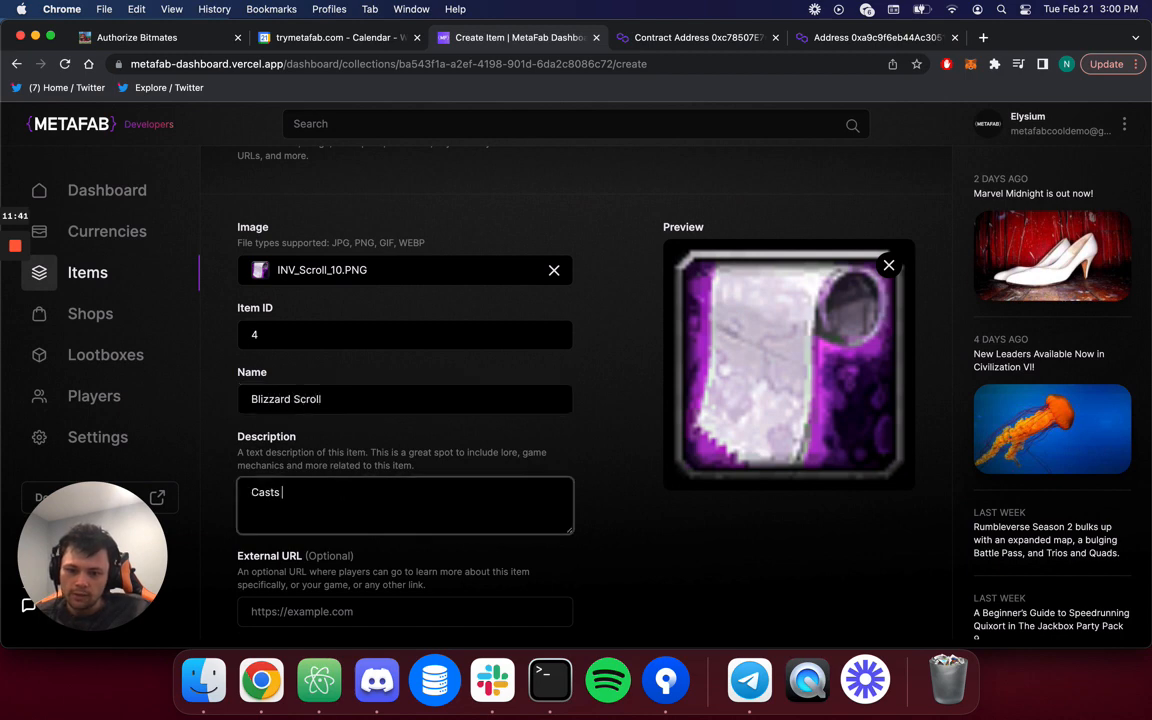
{"action": "type", "text": "blizzard, one time use"}
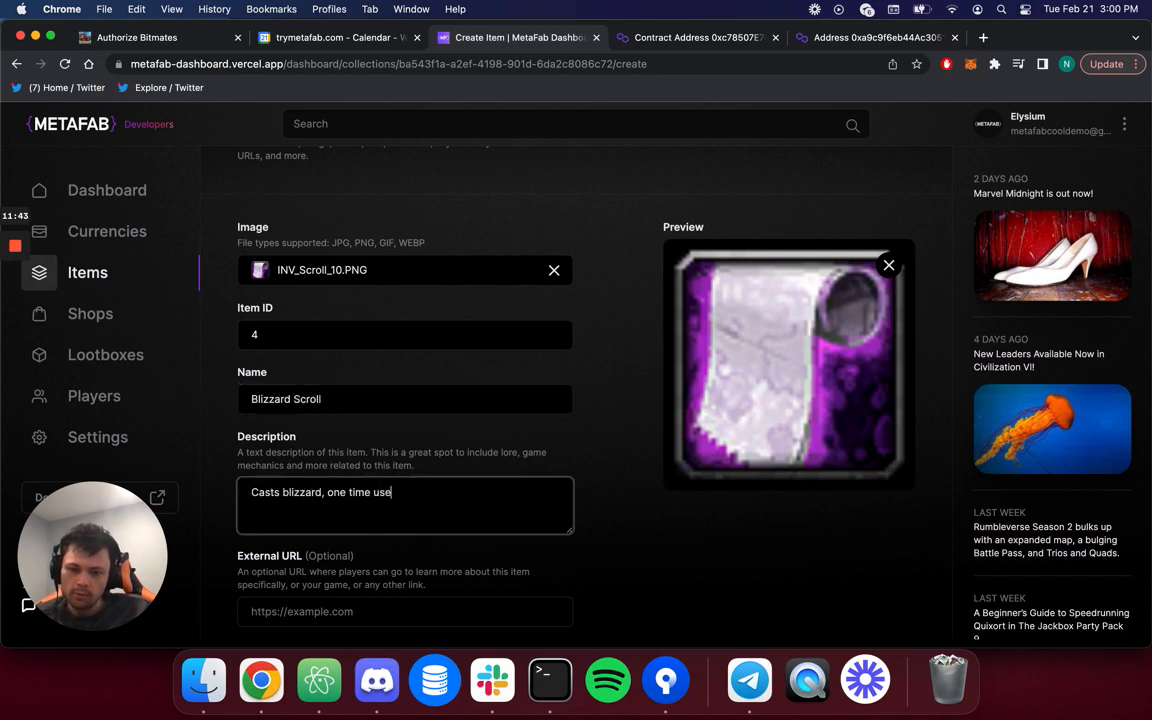
{"action": "type", "text": "."}
{"action": "scroll", "coordinate": [373, 406], "scroll_direction": "down", "scroll_amount": 5}
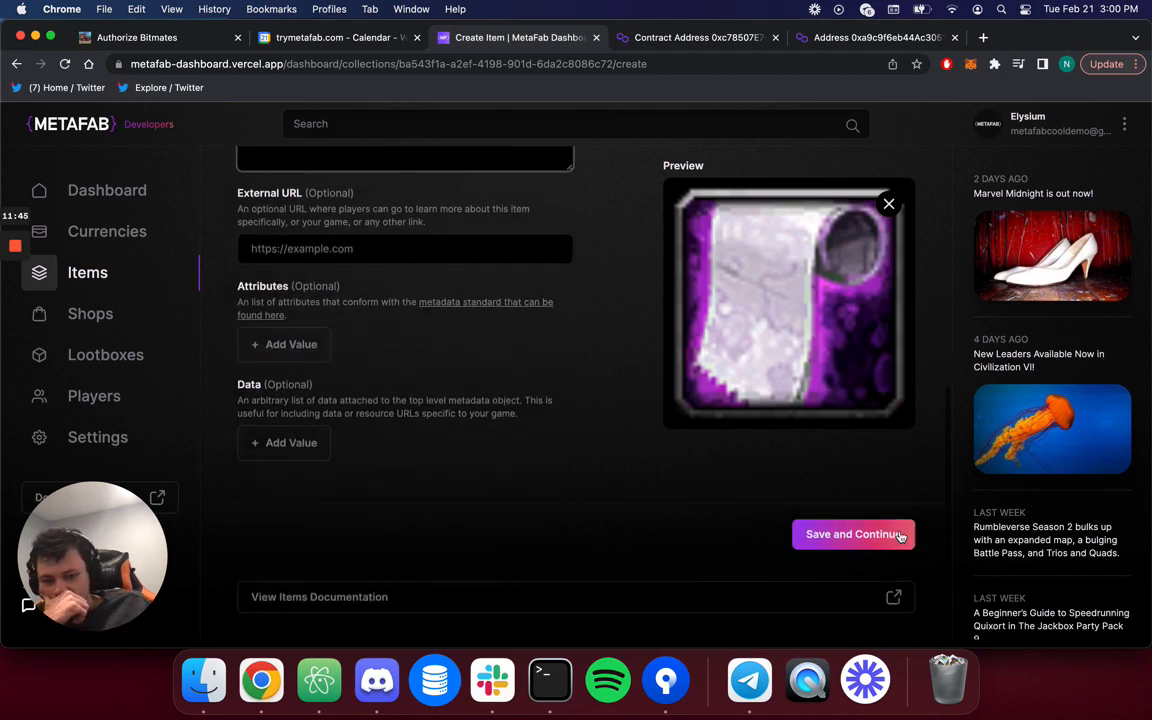
{"action": "left_click", "coordinate": [900, 537]}
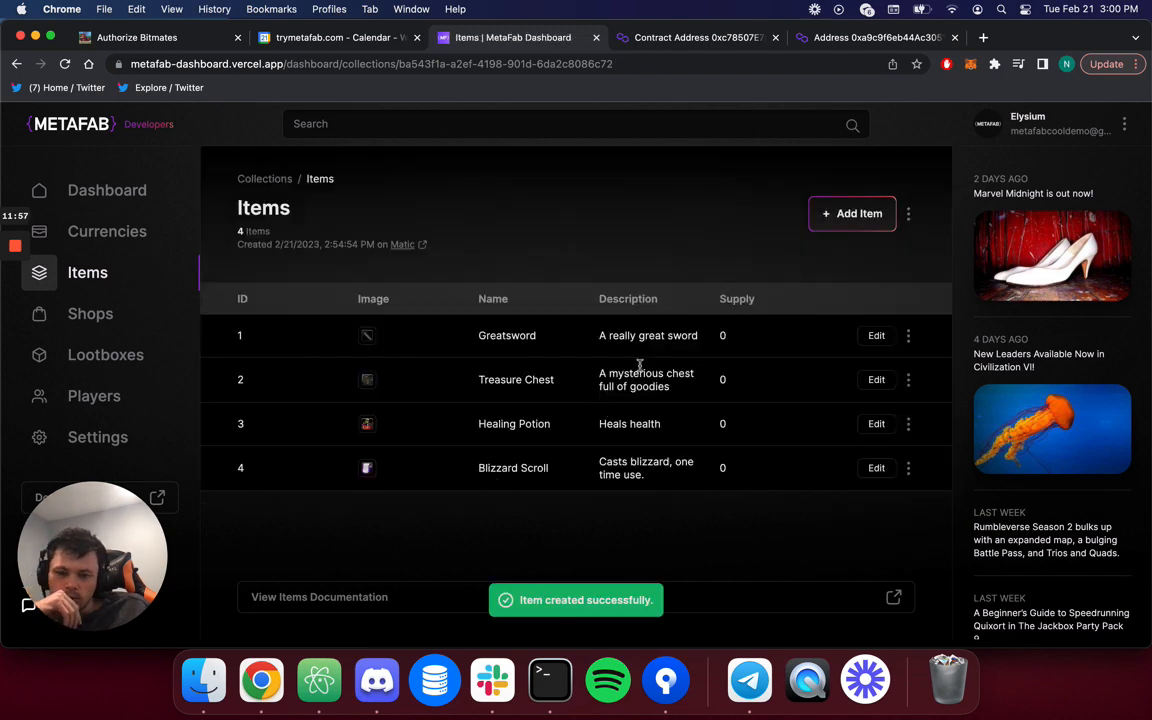
Start a new item and upload the INV_MISC_KEY_13.PNG key image.
{"action": "left_click", "coordinate": [852, 214]}
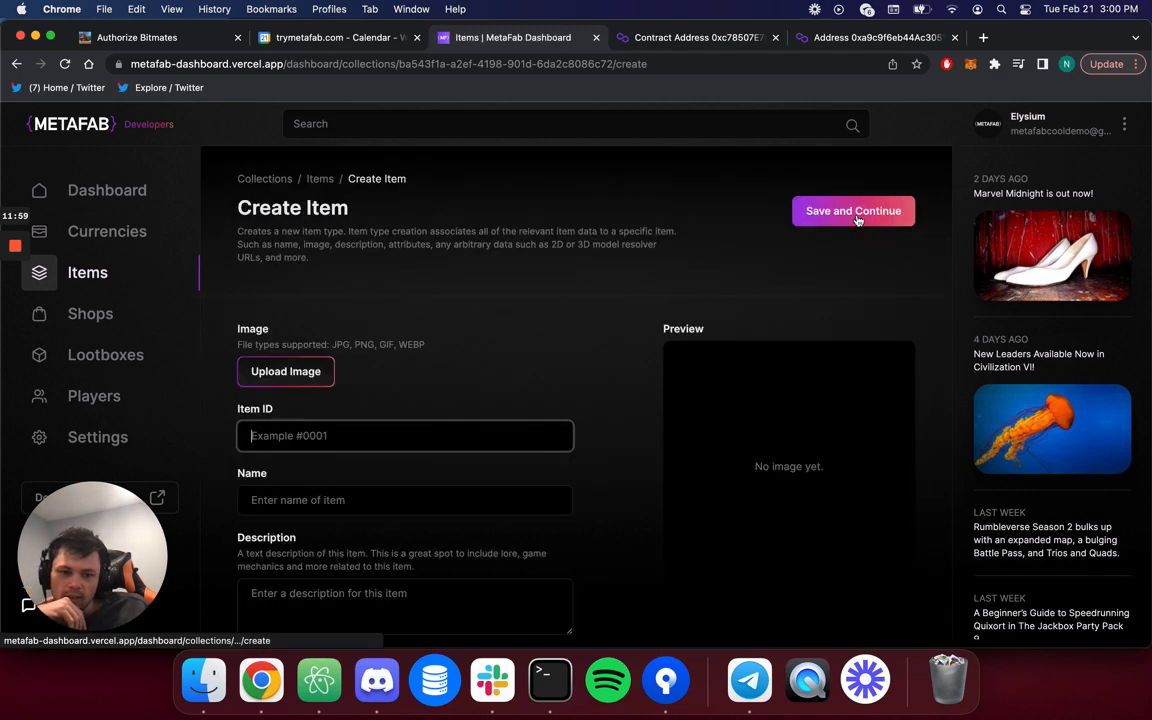
{"action": "left_click", "coordinate": [310, 377]}
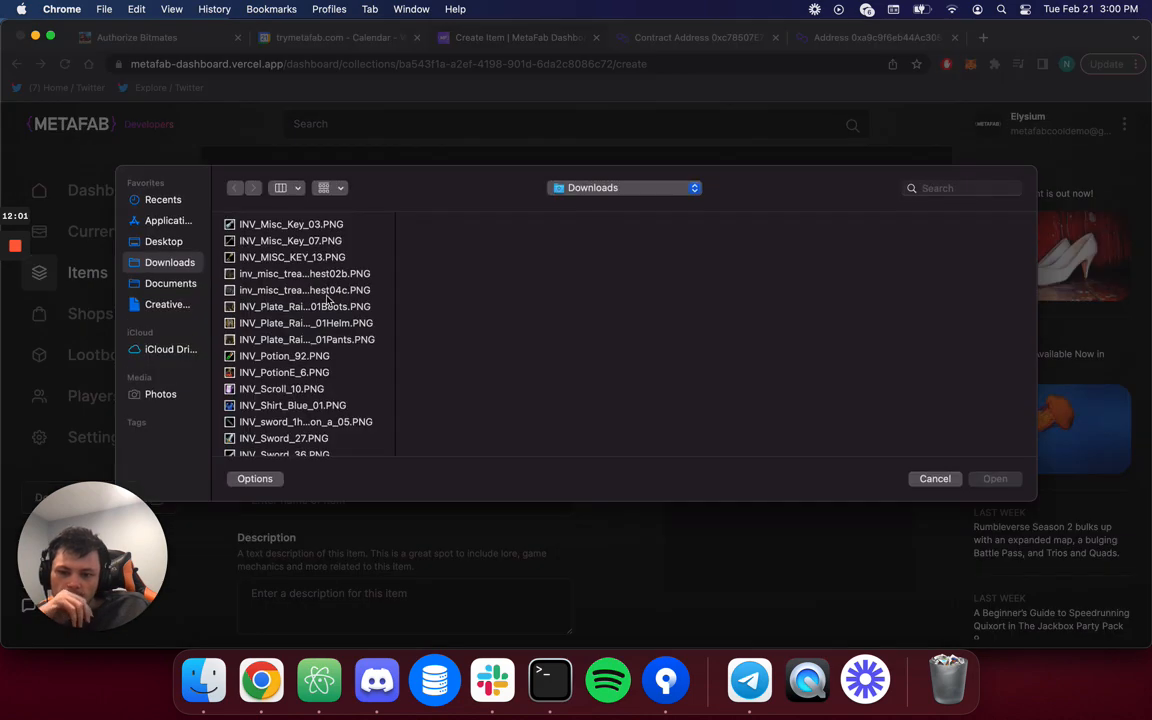
{"action": "left_click", "coordinate": [285, 224]}
{"action": "key", "text": "Down"}
{"action": "key", "text": "Down"}
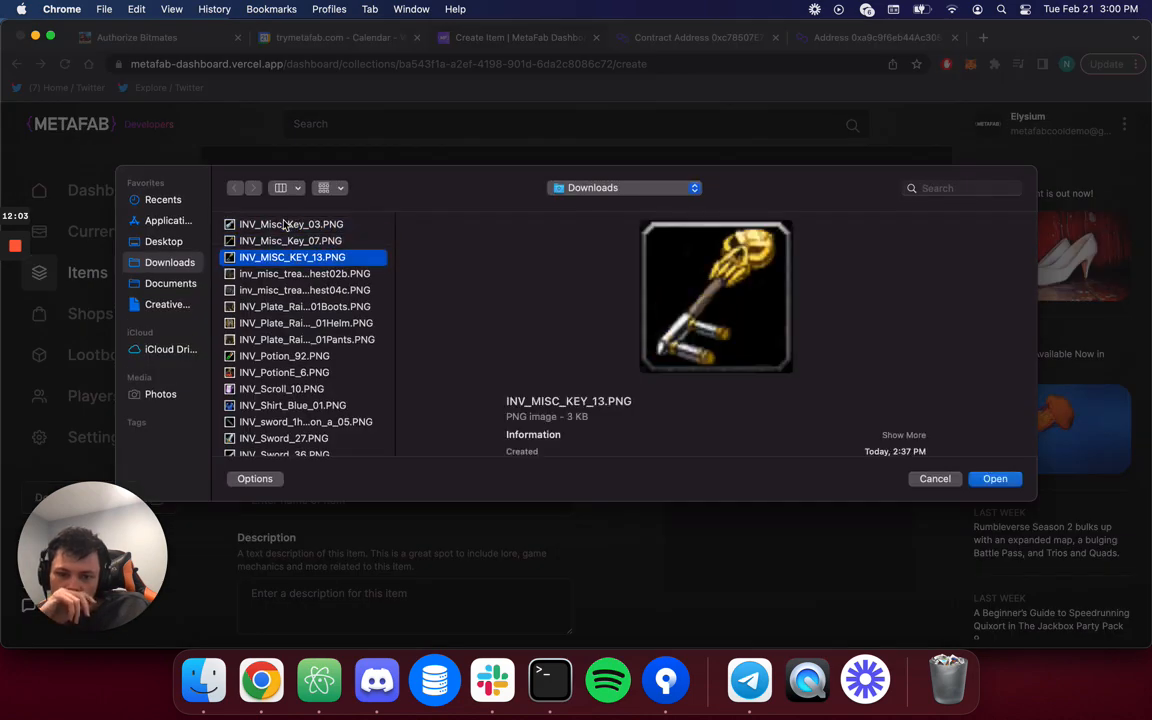
{"action": "left_click", "coordinate": [990, 480]}
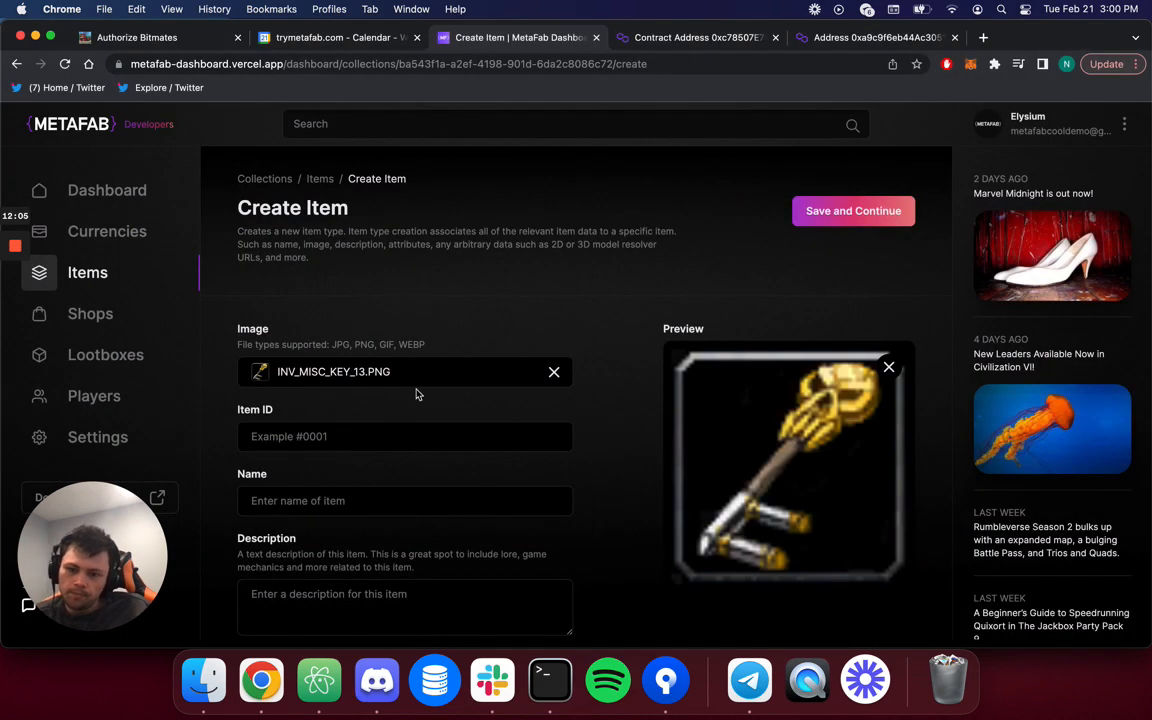
Enter item ID 5 and begin the name as 'Treasure'.
{"action": "left_click", "coordinate": [392, 432]}
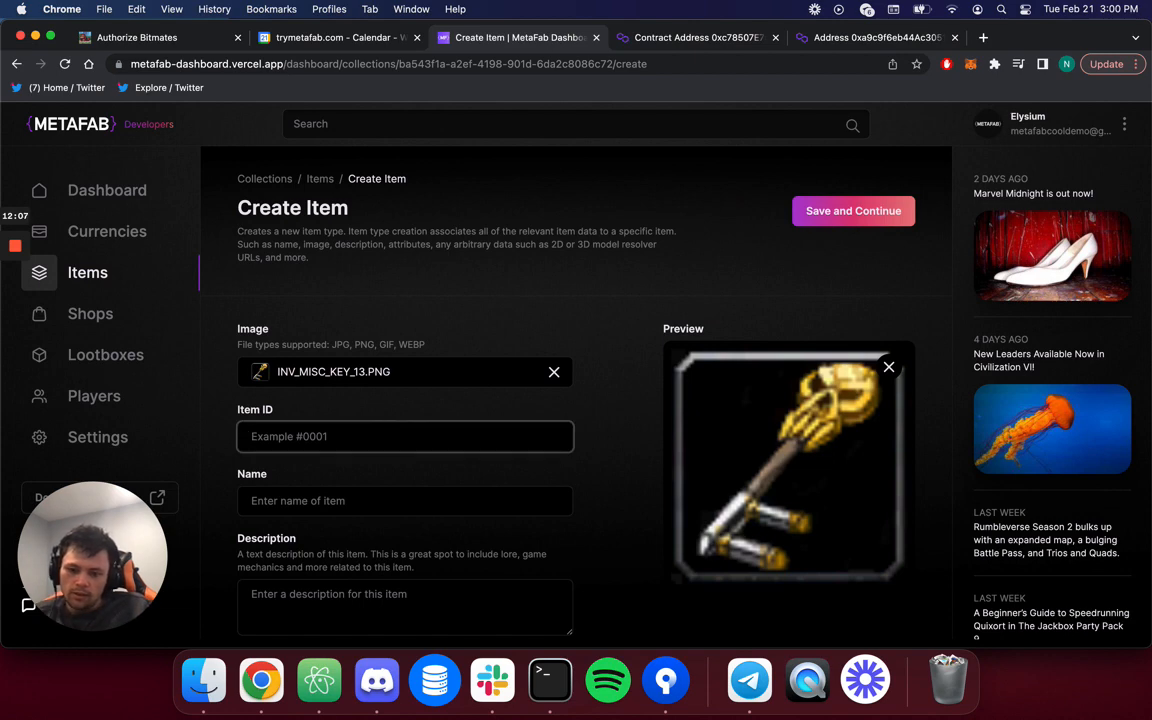
{"action": "type", "text": "5"}
{"action": "scroll", "coordinate": [368, 465], "scroll_direction": "down", "scroll_amount": 2}
{"action": "left_click", "coordinate": [352, 412]}
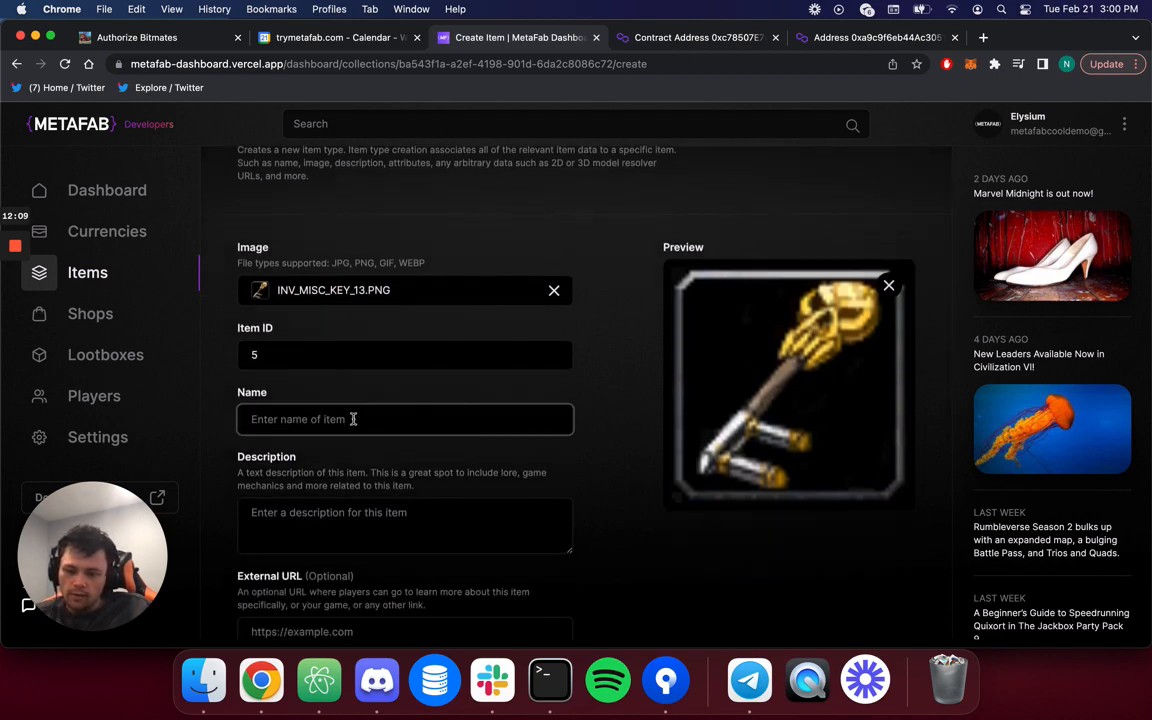
{"action": "type", "text": "Treasure"}
Try item ID values 4, 6, 23151235, 5000 and 1000, then settle back on 5.
{"action": "left_click", "coordinate": [319, 355]}
{"action": "key", "text": "BackSpace"}
{"action": "type", "text": "4"}
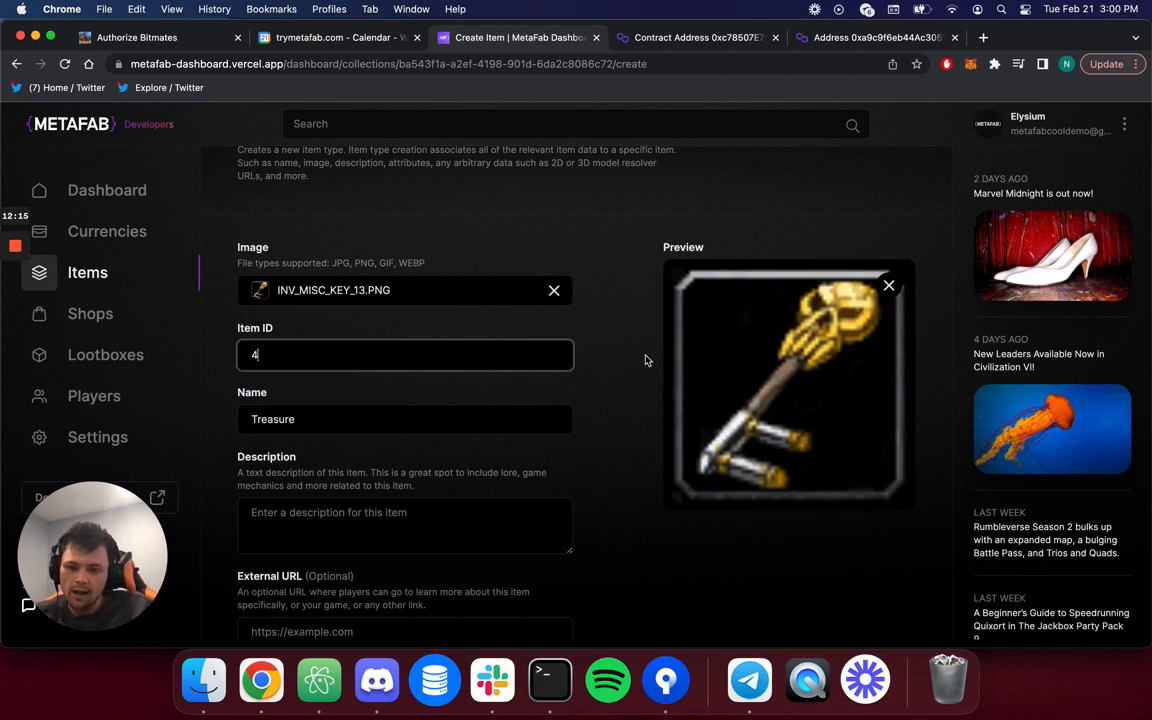
{"action": "key", "text": "BackSpace"}
{"action": "type", "text": "6"}
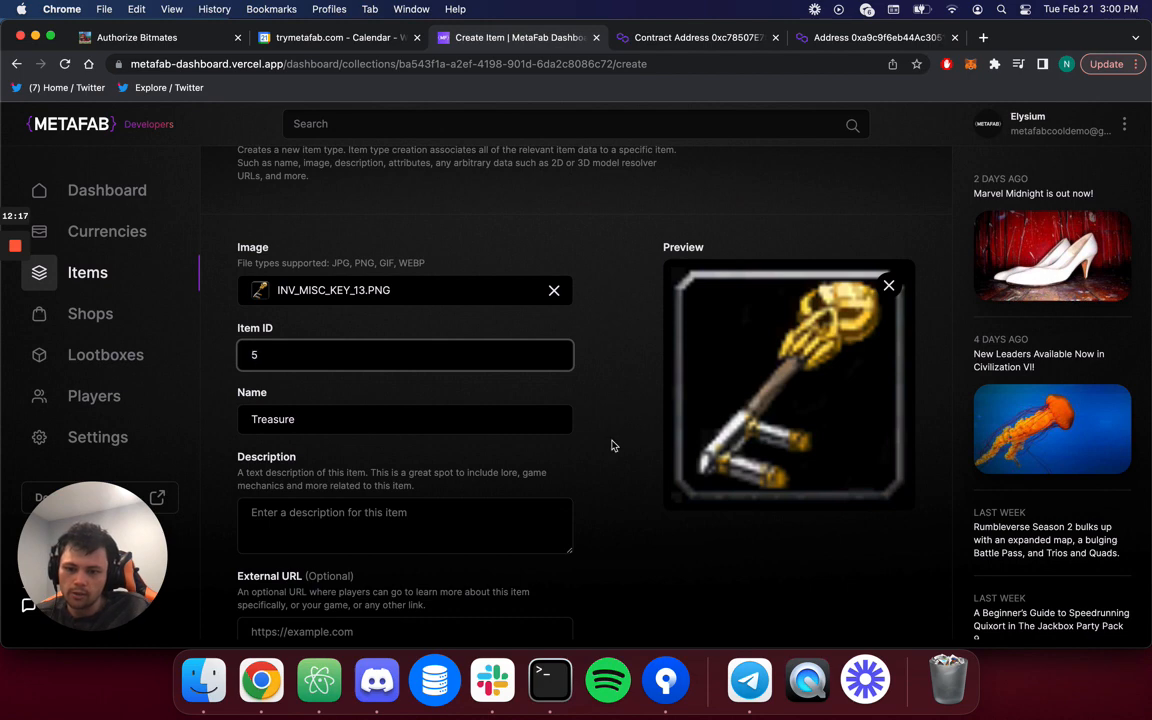
{"action": "left_click", "coordinate": [445, 417]}
{"action": "left_click", "coordinate": [443, 352]}
{"action": "type", "text": "23151235"}
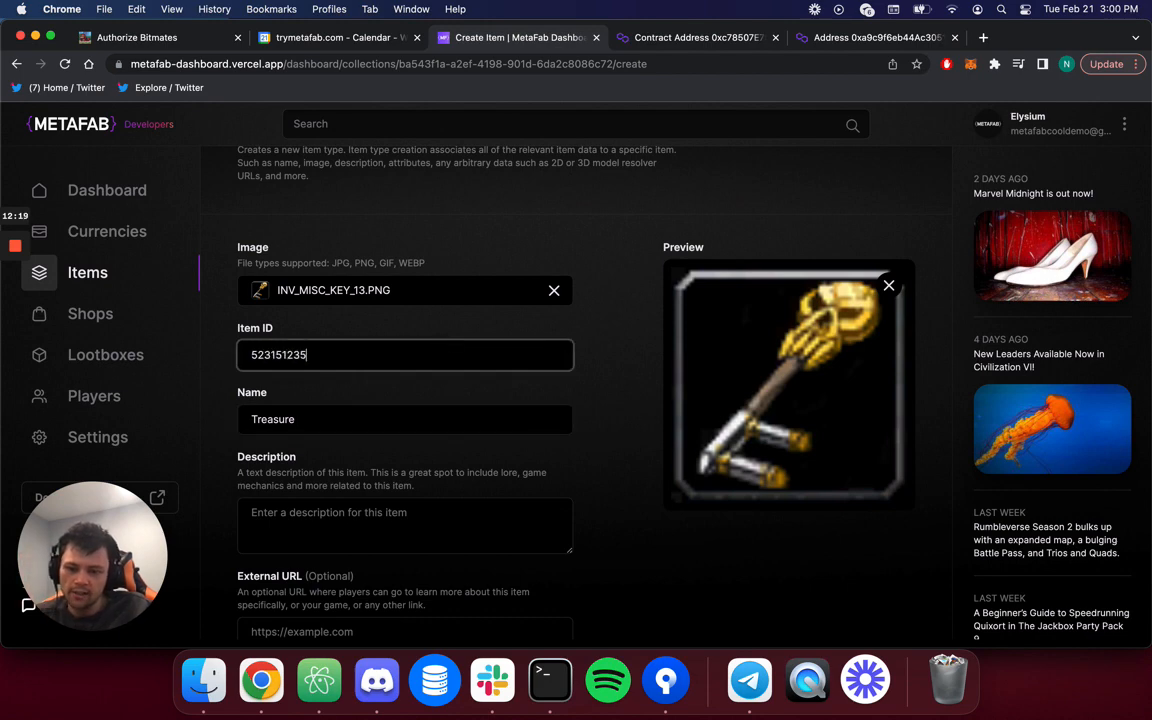
{"action": "key", "text": "super+a"}
{"action": "key", "text": "BackSpace"}
{"action": "type", "text": "5000"}
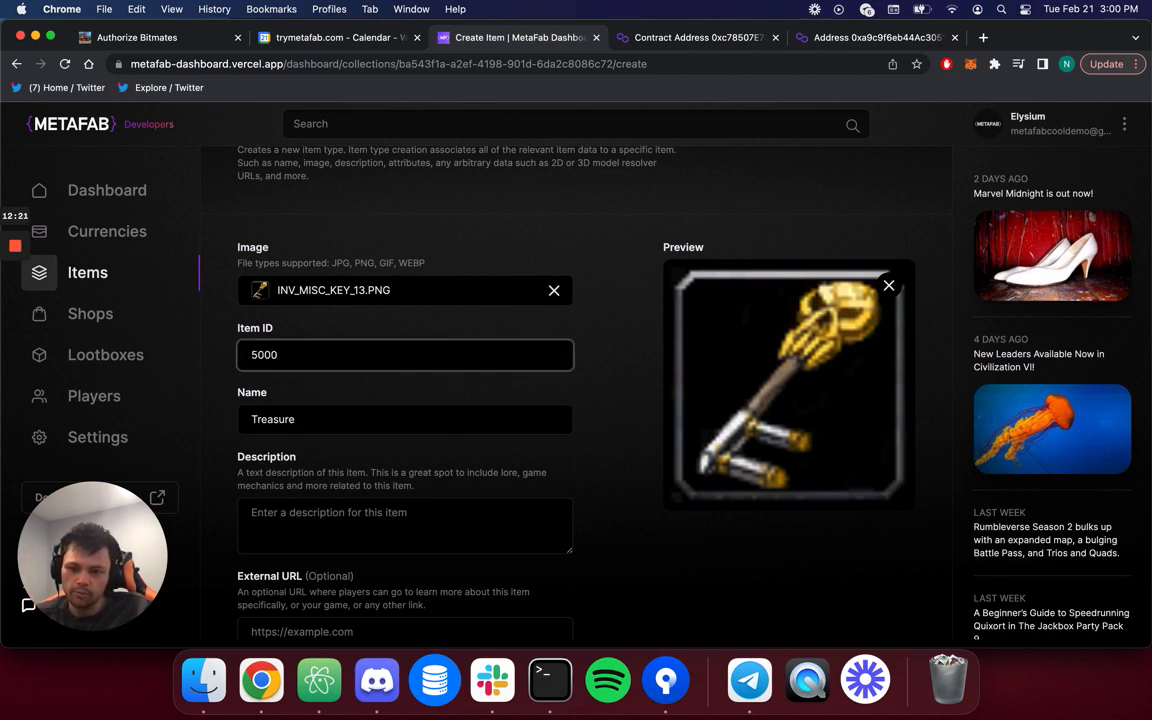
{"action": "key", "text": "super+a"}
{"action": "key", "text": "BackSpace"}
{"action": "type", "text": "1000"}
{"action": "key", "text": "super+a"}
{"action": "key", "text": "BackSpace"}
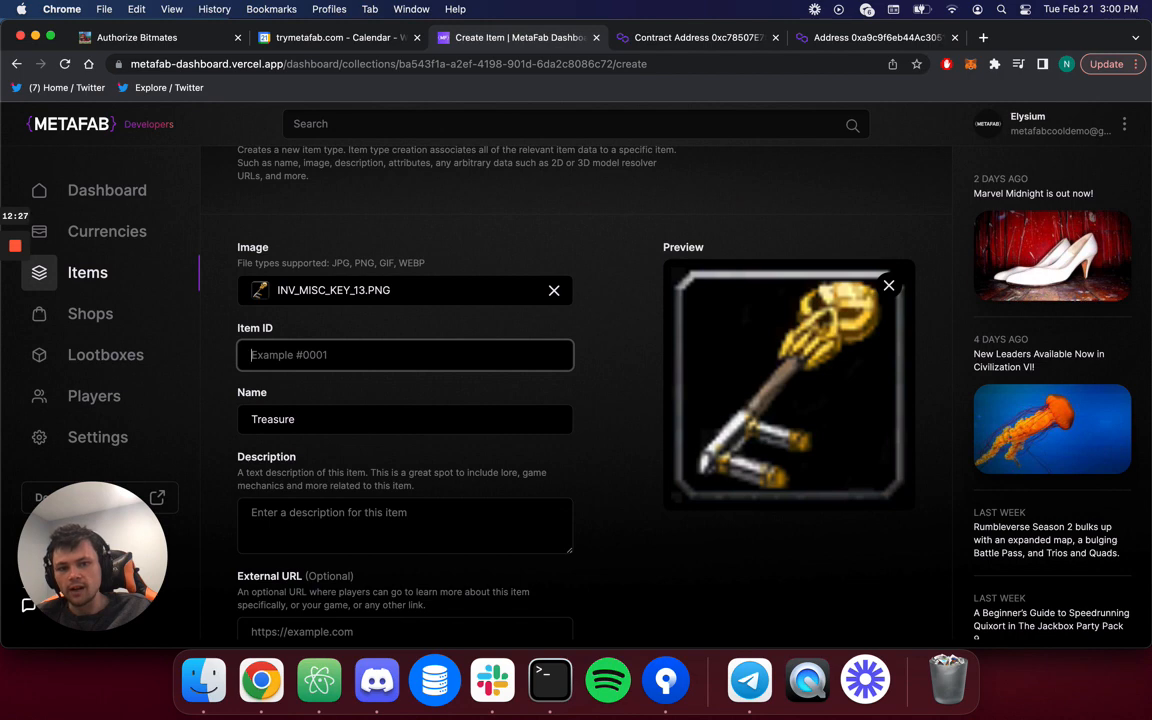
{"action": "key", "text": "Tab"}
{"action": "left_click", "coordinate": [417, 362]}
{"action": "type", "text": "5"}
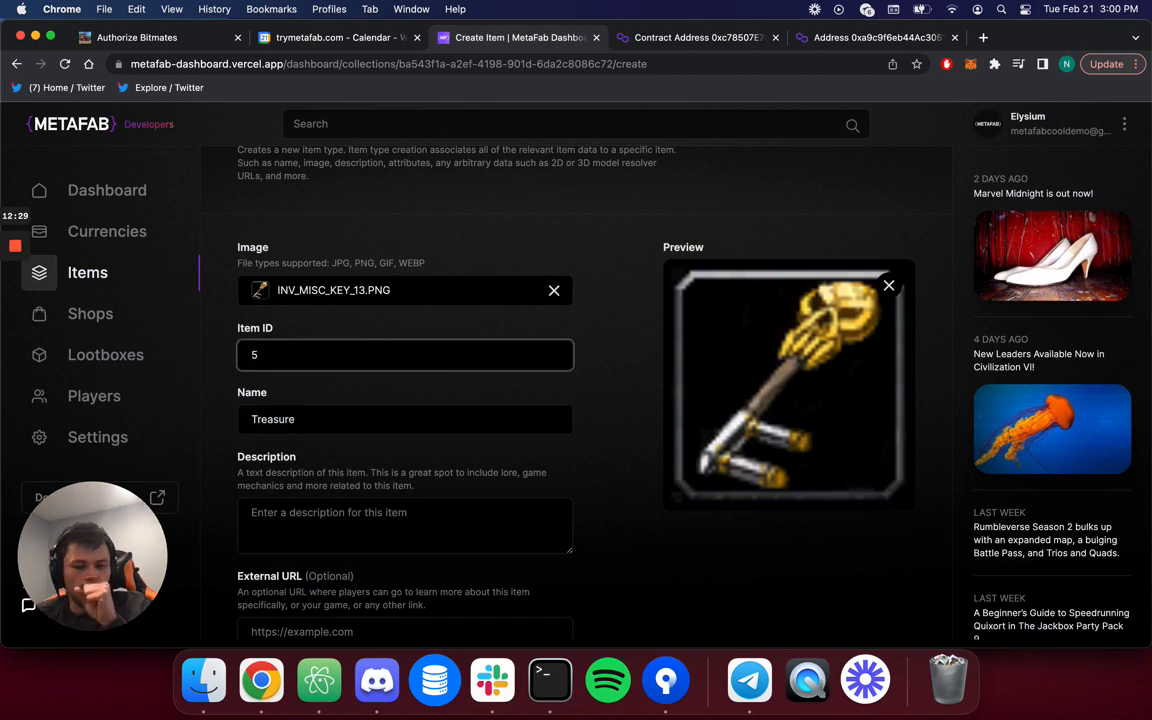
Complete the name 'Treasure Key' and add description 'A enchanted key to open a treasure chest'.
{"action": "key", "text": "Tab"}
{"action": "key", "text": "Right"}
{"action": "type", "text": "Key"}
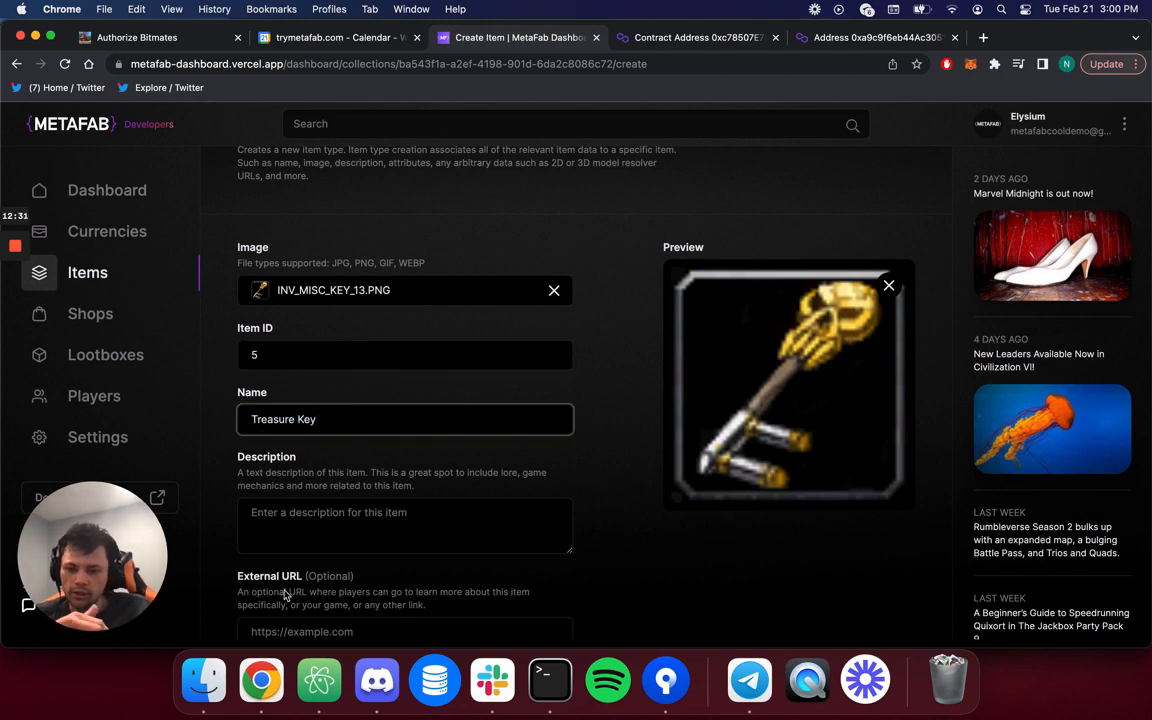
{"action": "scroll", "coordinate": [300, 540], "scroll_direction": "down", "scroll_amount": 5}
{"action": "left_click", "coordinate": [345, 340]}
{"action": "type", "text": "A "}
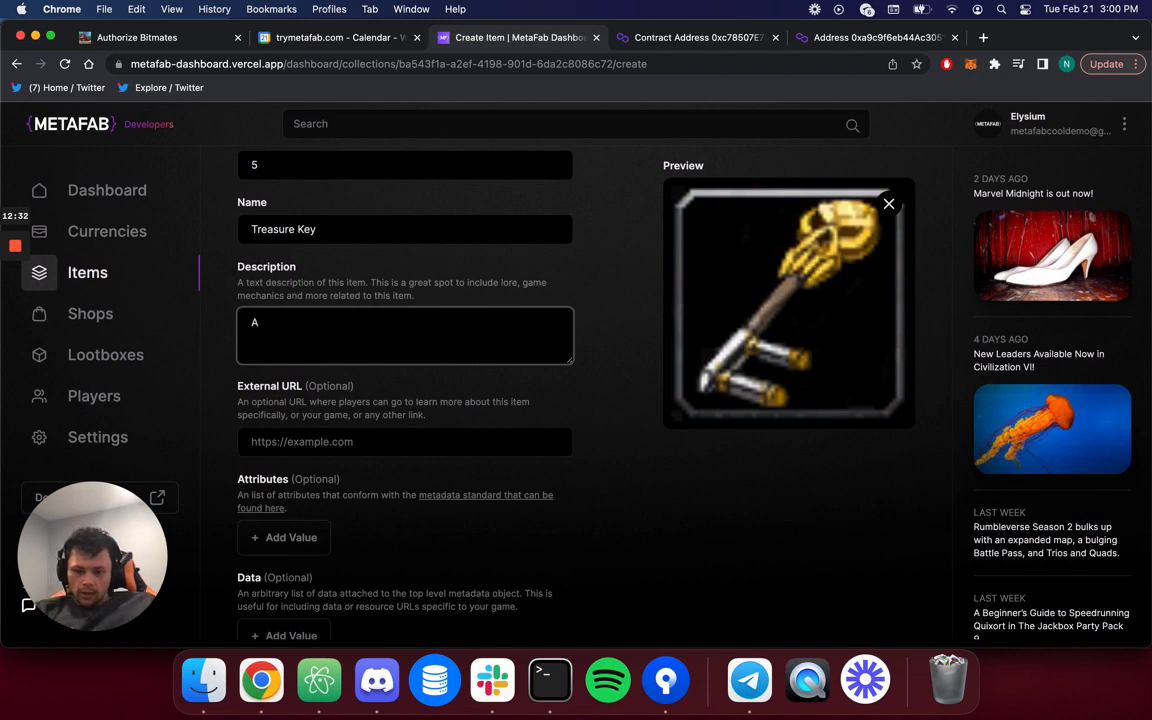
{"action": "type", "text": "enchanted key to o"}
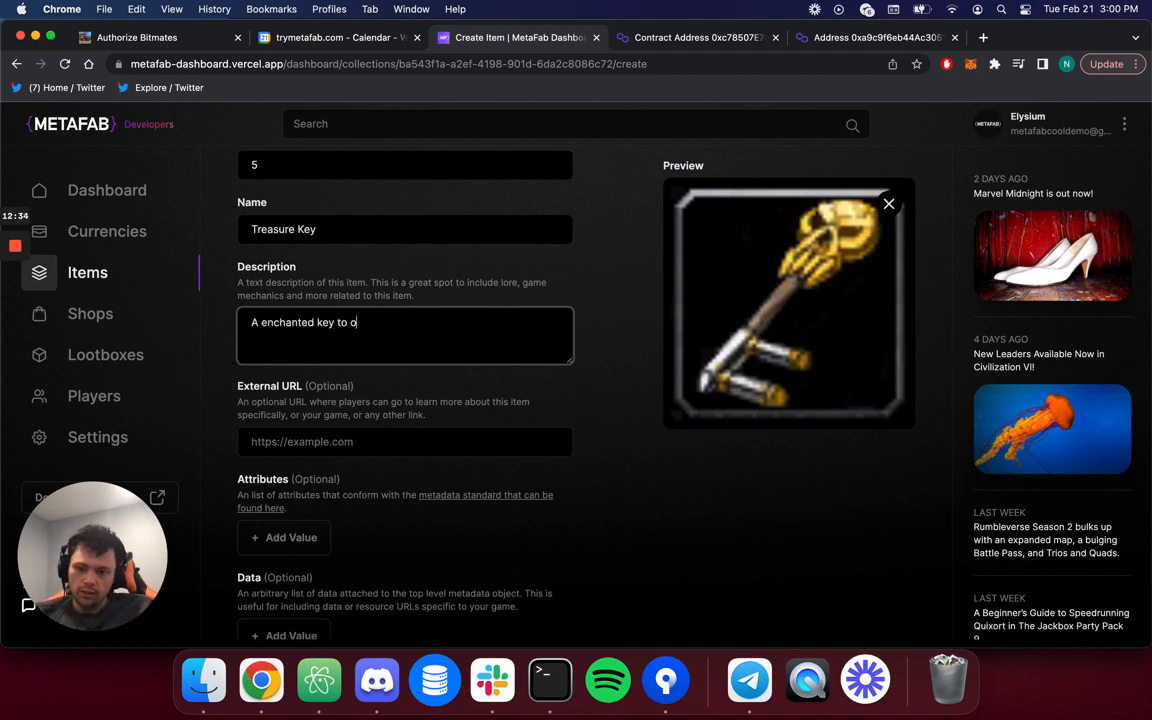
{"action": "type", "text": "pen a treasure"}
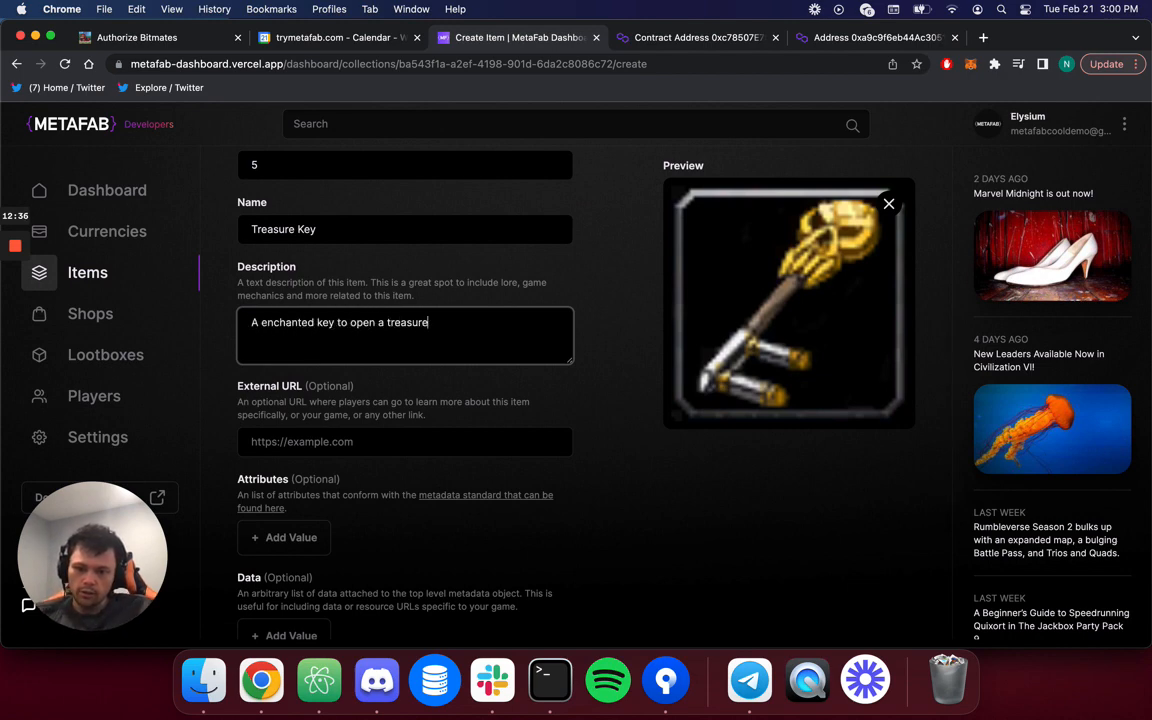
{"action": "type", "text": " chest"}
Save the Treasure Key item and return to the items list.
{"action": "scroll", "coordinate": [373, 404], "scroll_direction": "down", "scroll_amount": 3}
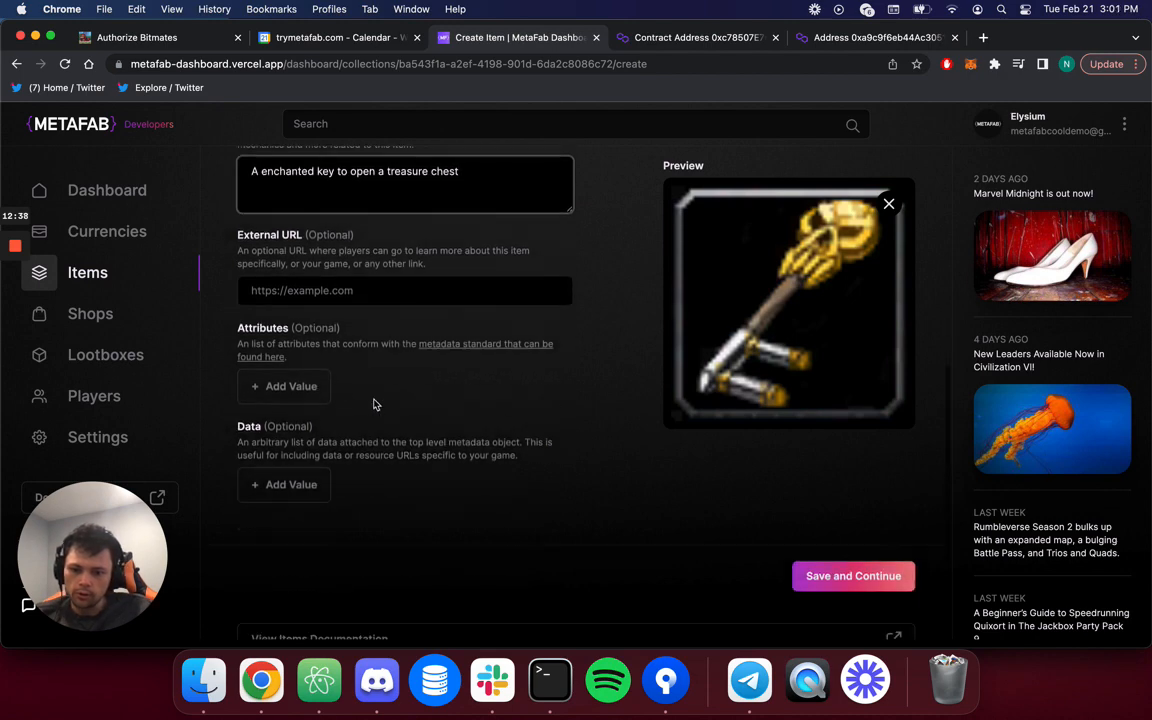
{"action": "left_click", "coordinate": [863, 578]}
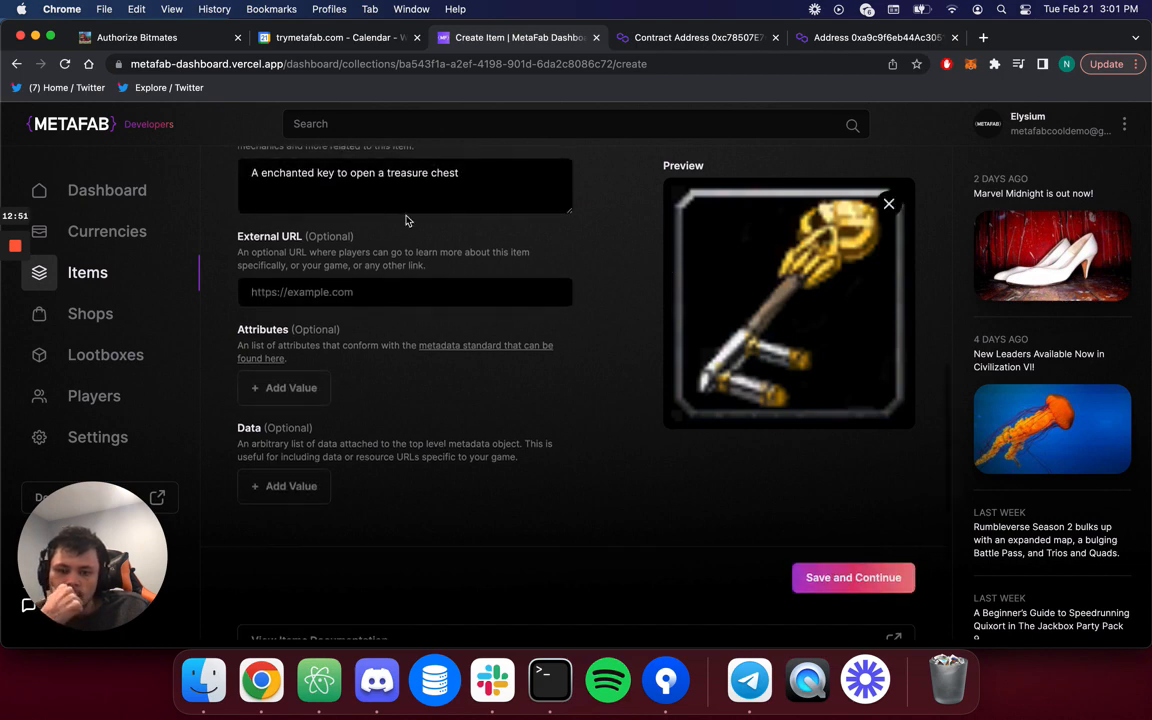
{"action": "left_click", "coordinate": [318, 177]}
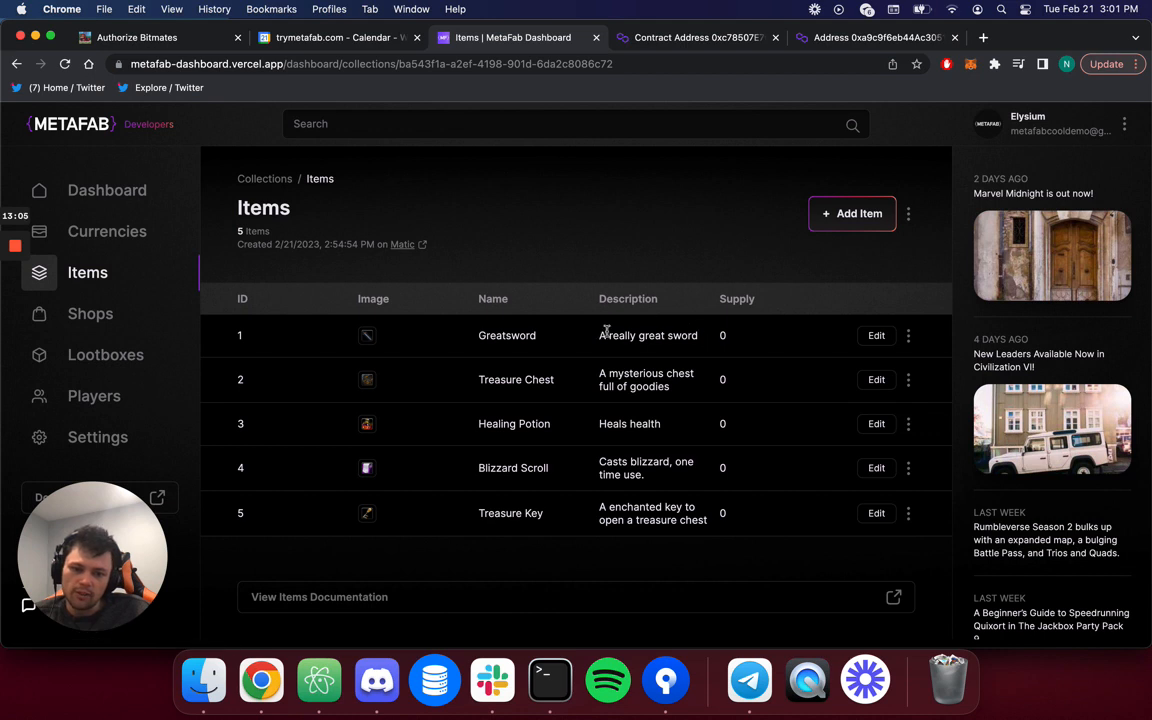
{"action": "left_click_drag", "start_coordinate": [721, 336], "coordinate": [810, 301]}
{"action": "left_click", "coordinate": [723, 402]}
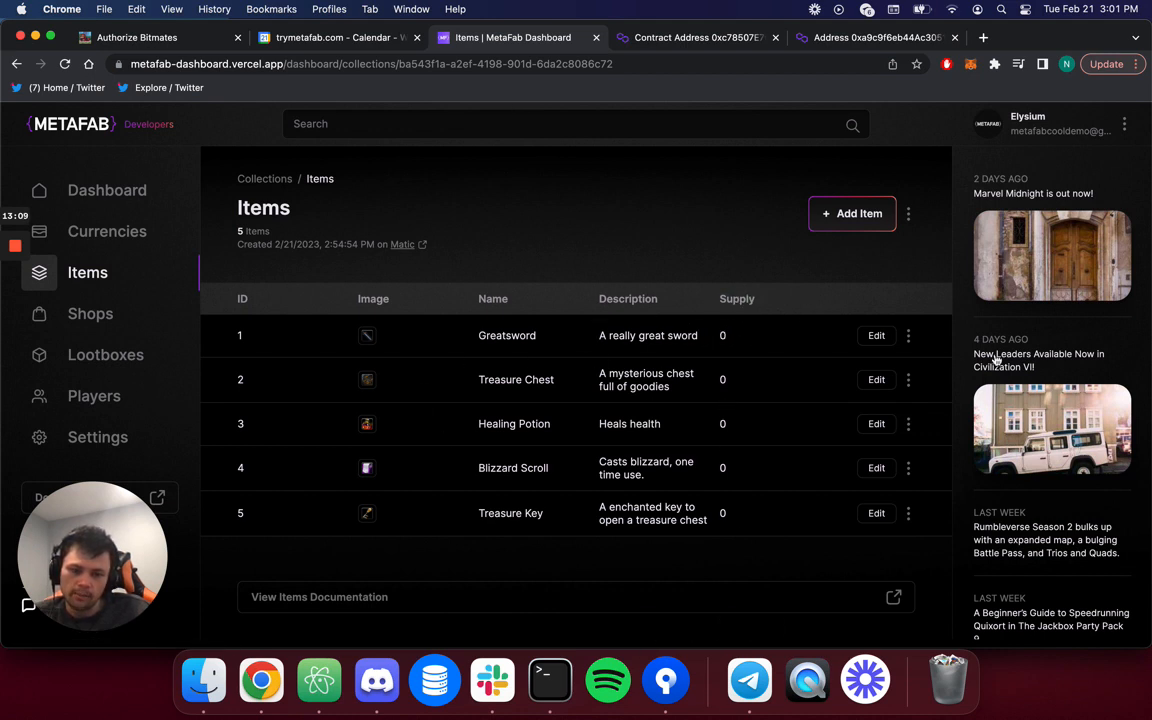
{"action": "left_click", "coordinate": [908, 336]}
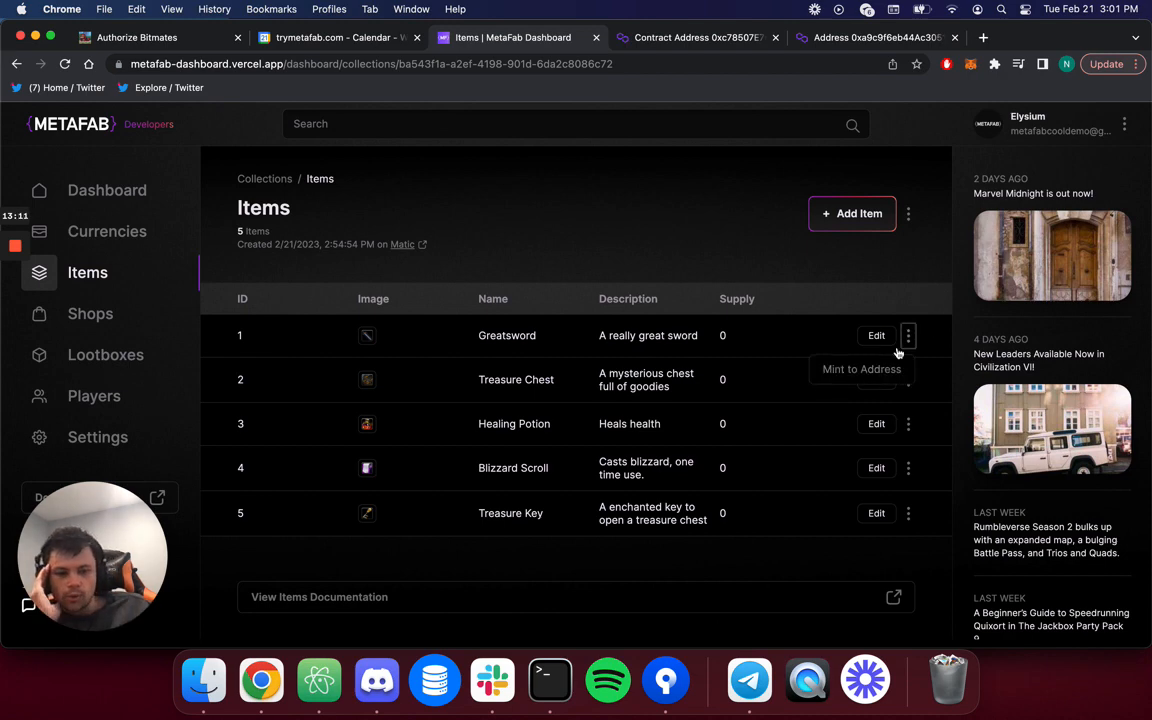
{"action": "left_click", "coordinate": [879, 369]}
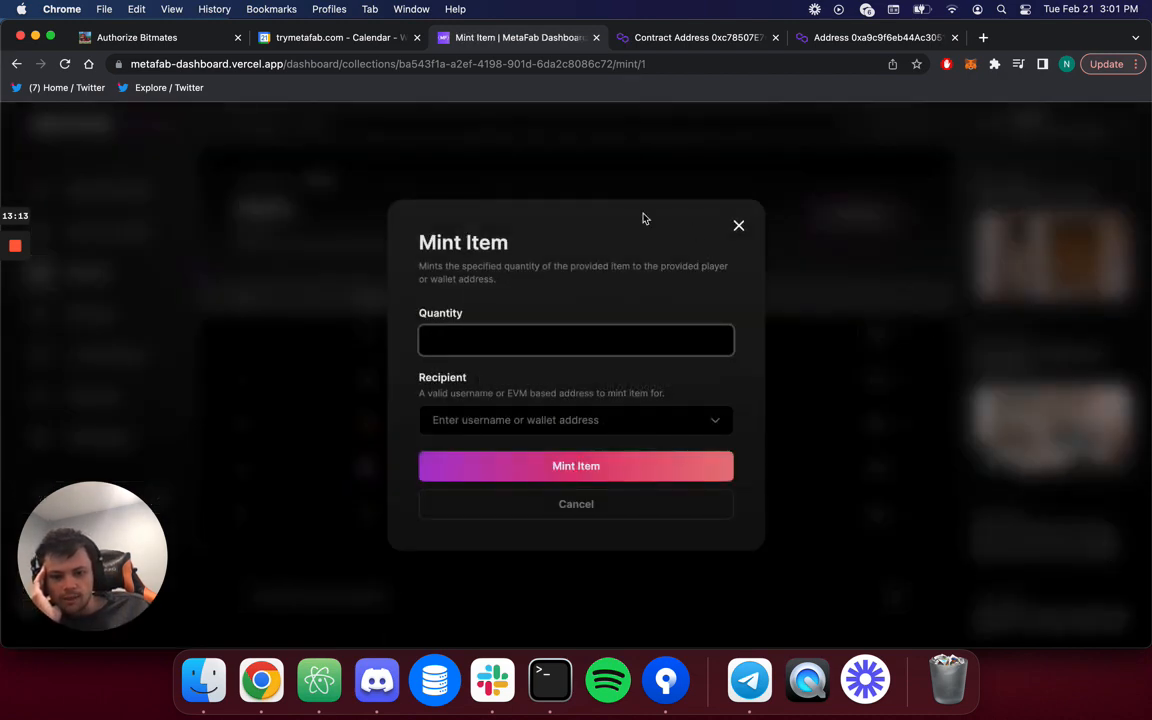
{"action": "left_click", "coordinate": [718, 420]}
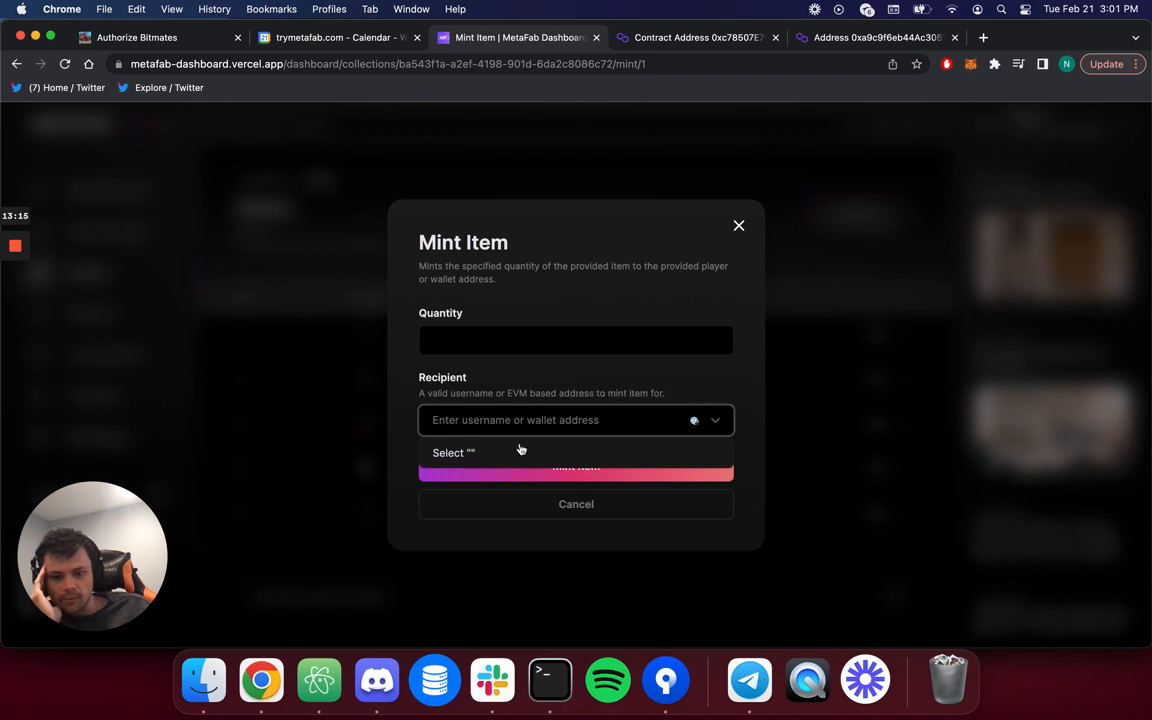
{"action": "left_click", "coordinate": [641, 379]}
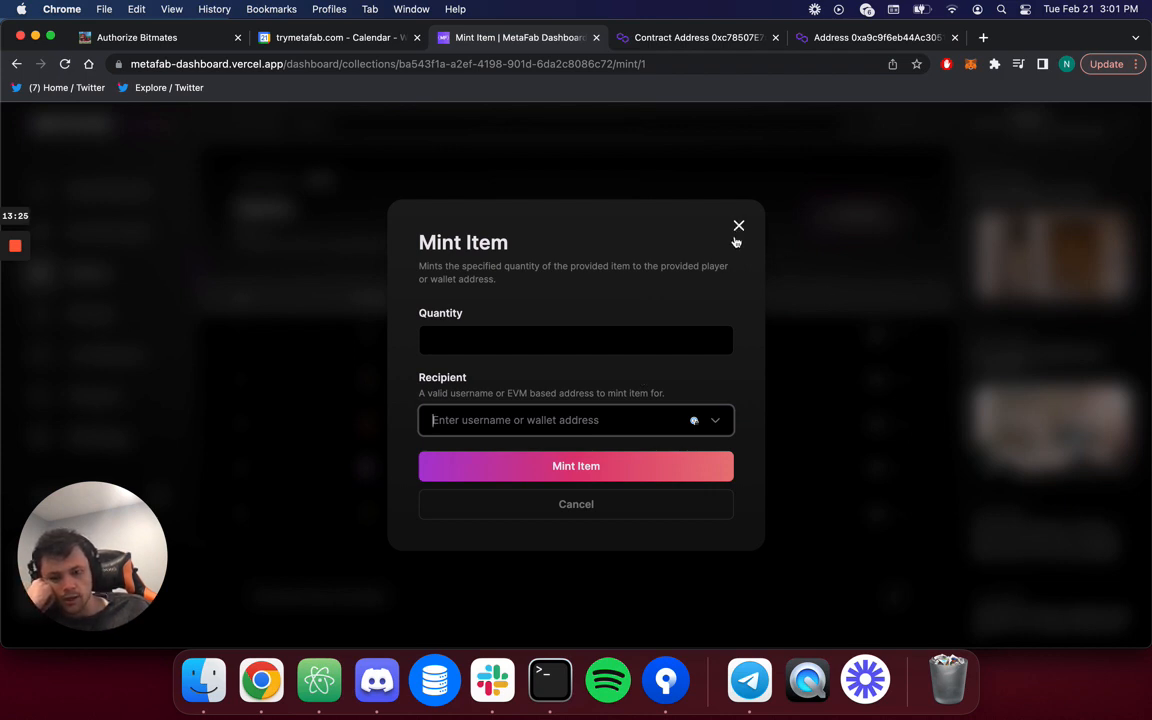
{"action": "left_click", "coordinate": [627, 337]}
{"action": "type", "text": "765345"}
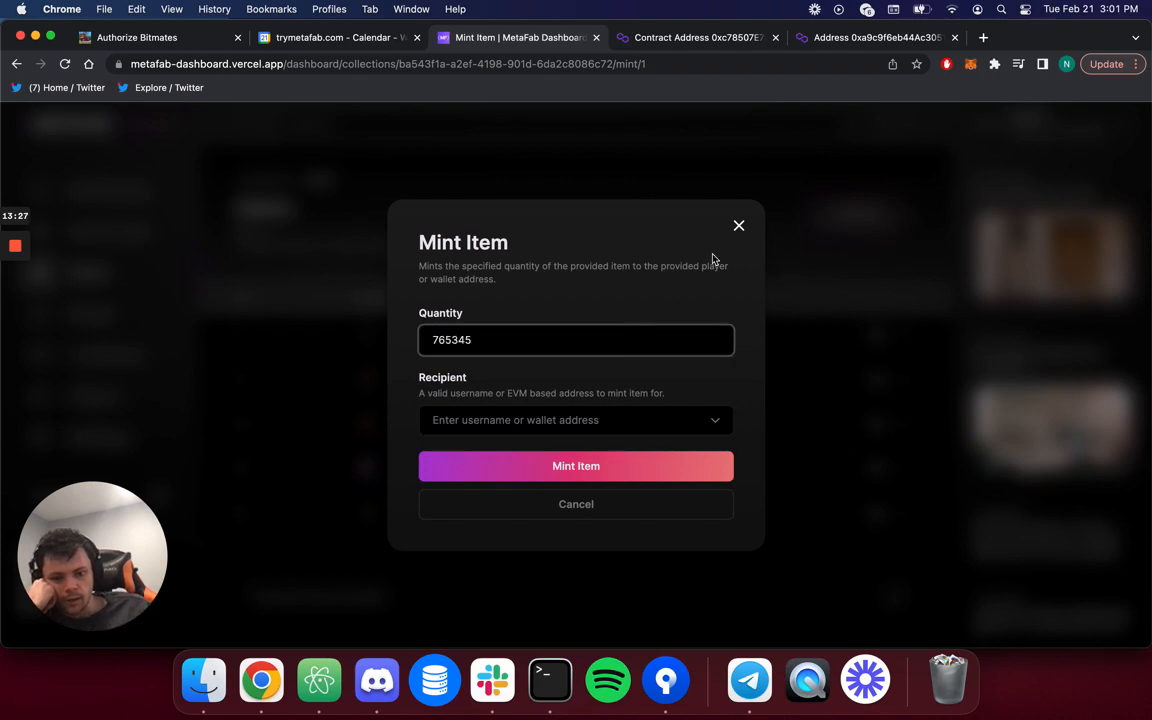
{"action": "left_click", "coordinate": [739, 225]}
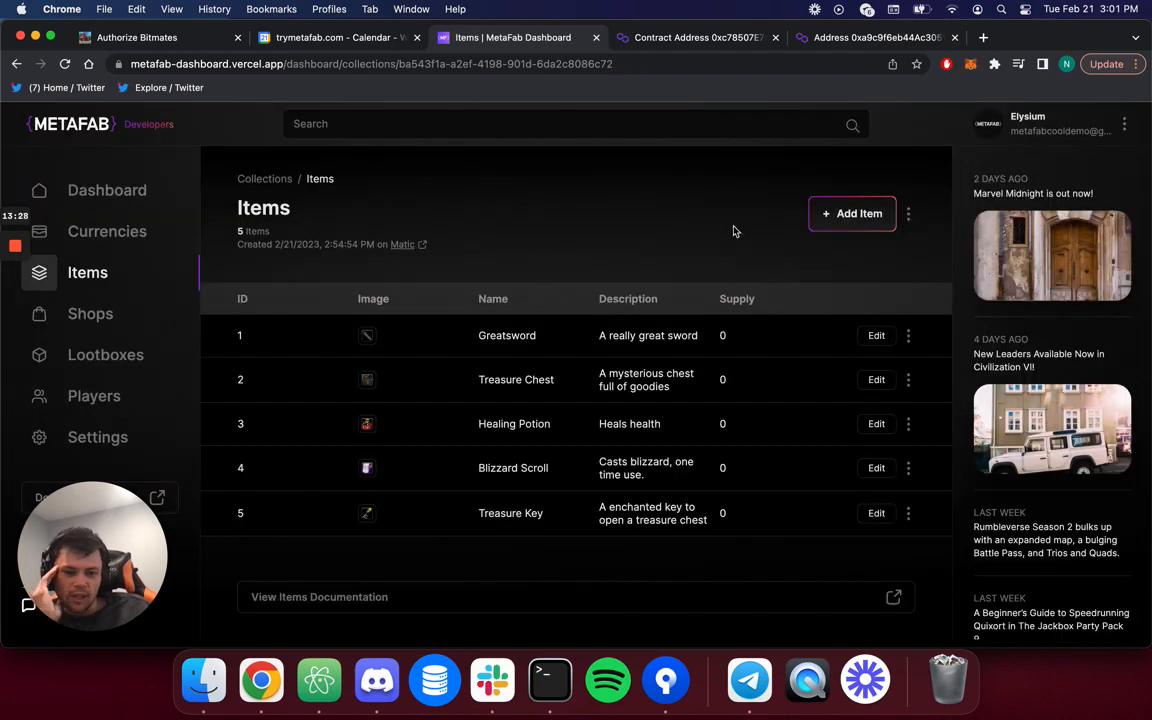
{"action": "left_click", "coordinate": [876, 468]}
Select the Blizzard Scroll image URL, then leave the edit form unchanged for the five-item list.
{"action": "scroll", "coordinate": [585, 533], "scroll_direction": "down", "scroll_amount": 4}
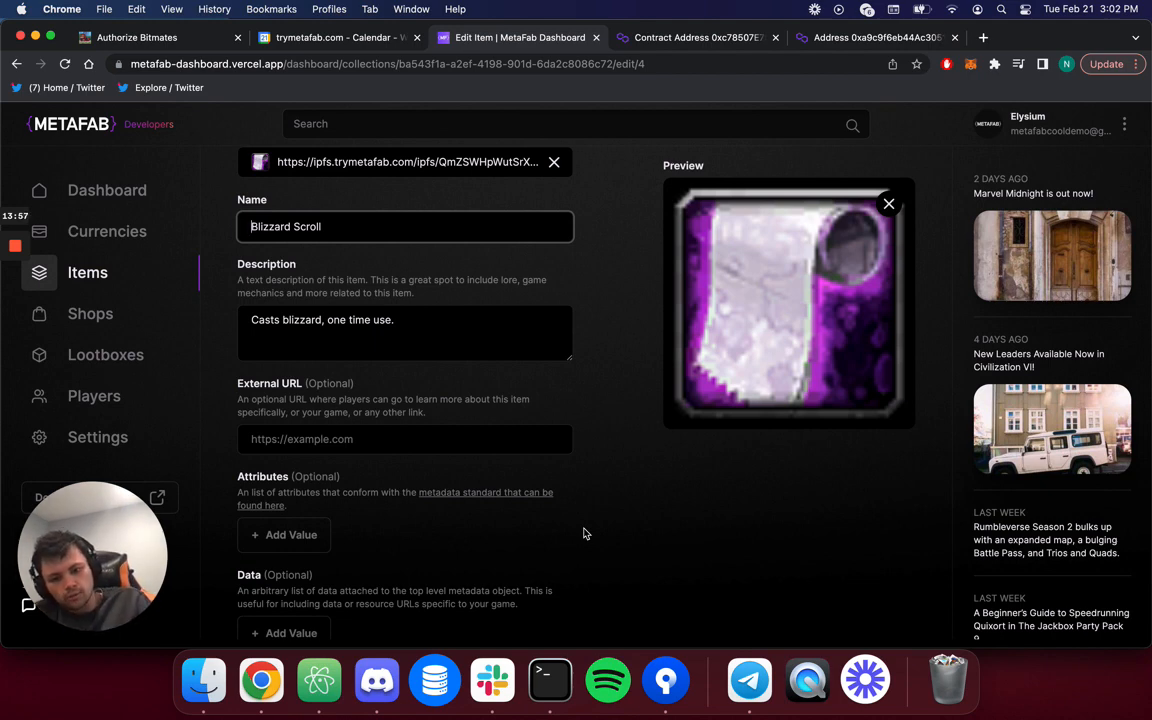
{"action": "scroll", "coordinate": [741, 514], "scroll_direction": "down", "scroll_amount": 3}
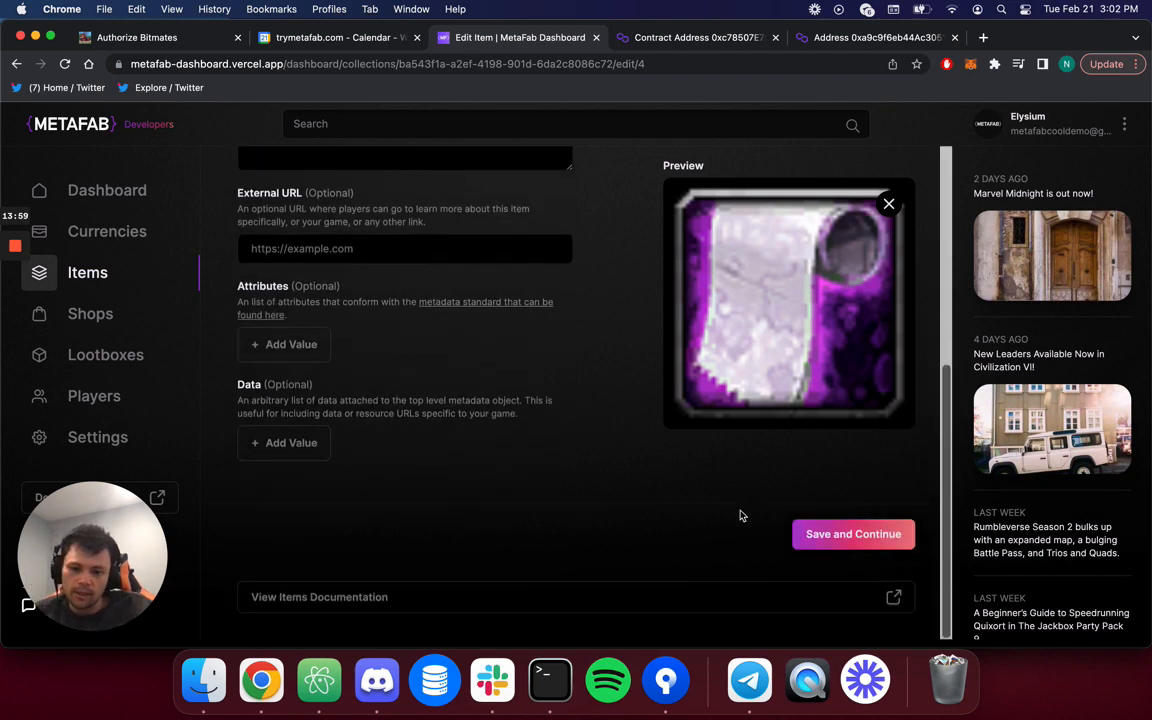
{"action": "scroll", "coordinate": [741, 514], "scroll_direction": "up", "scroll_amount": 6}
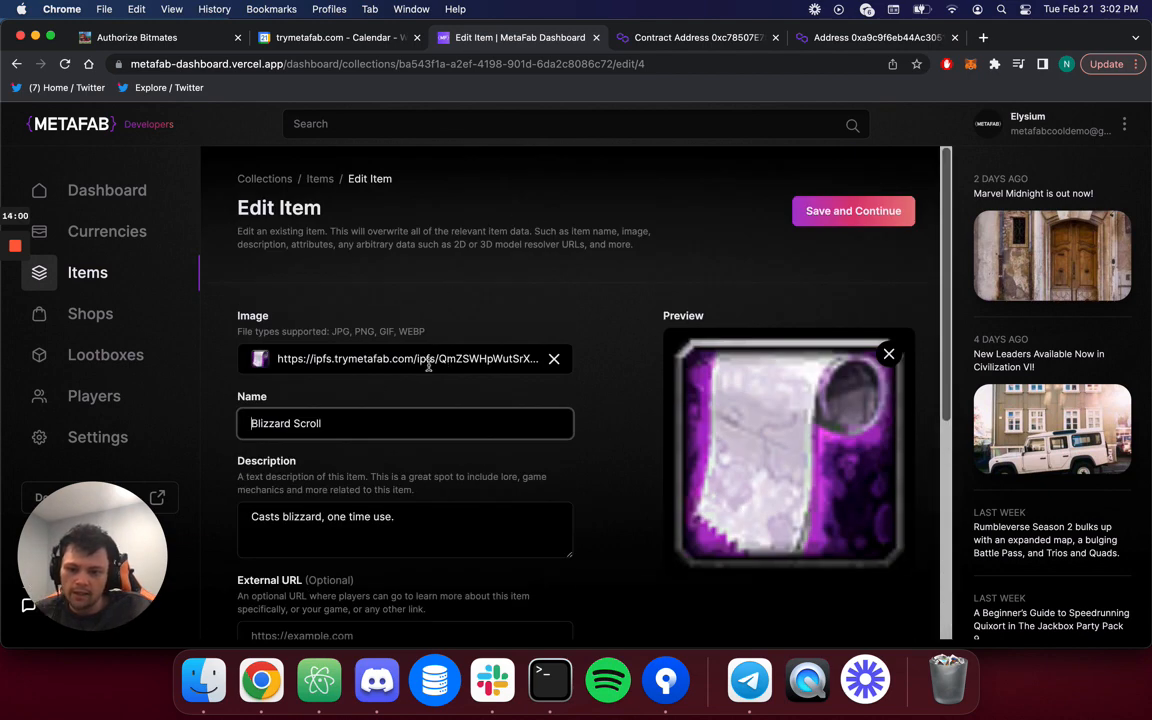
{"action": "left_click", "coordinate": [346, 362]}
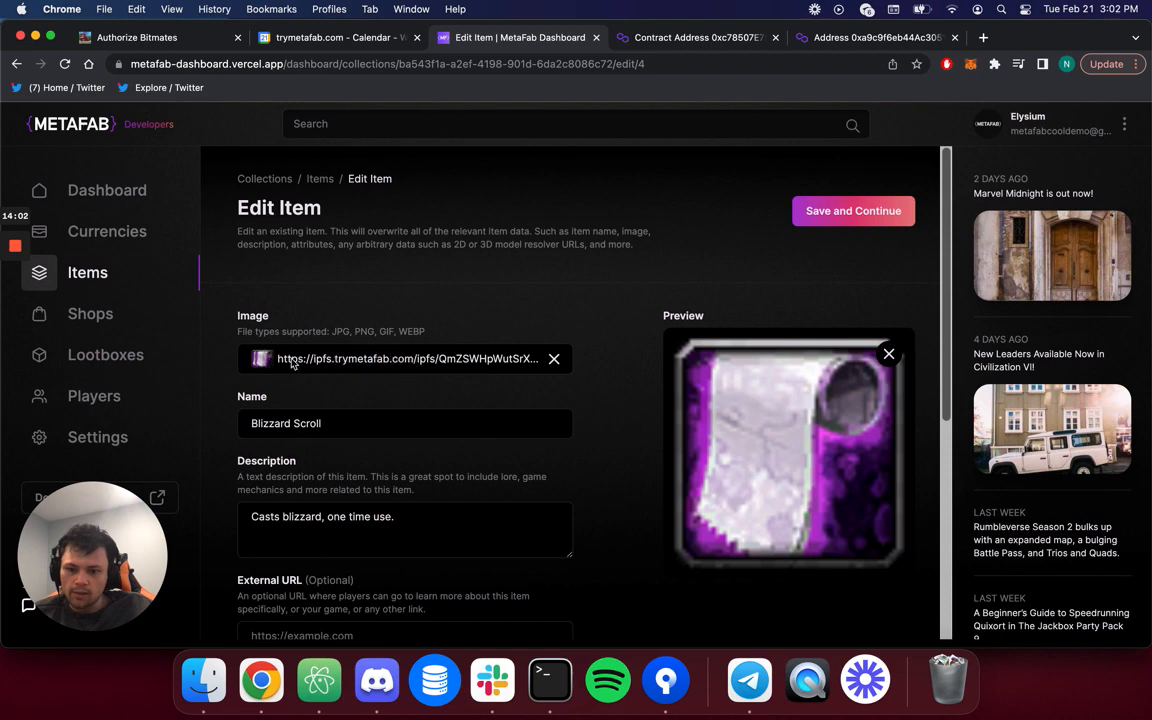
{"action": "left_click_drag", "start_coordinate": [289, 359], "coordinate": [576, 378]}
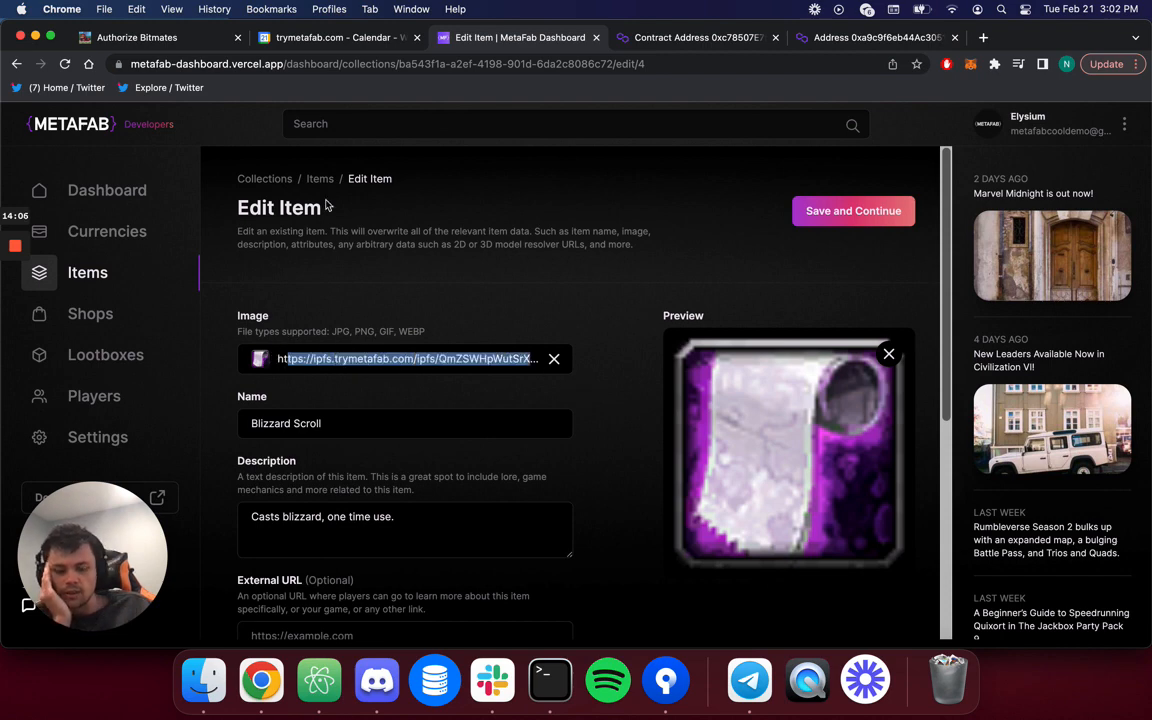
{"action": "scroll", "coordinate": [300, 290], "scroll_direction": "down", "scroll_amount": 5}
{"action": "scroll", "coordinate": [310, 325], "scroll_direction": "up", "scroll_amount": 5}
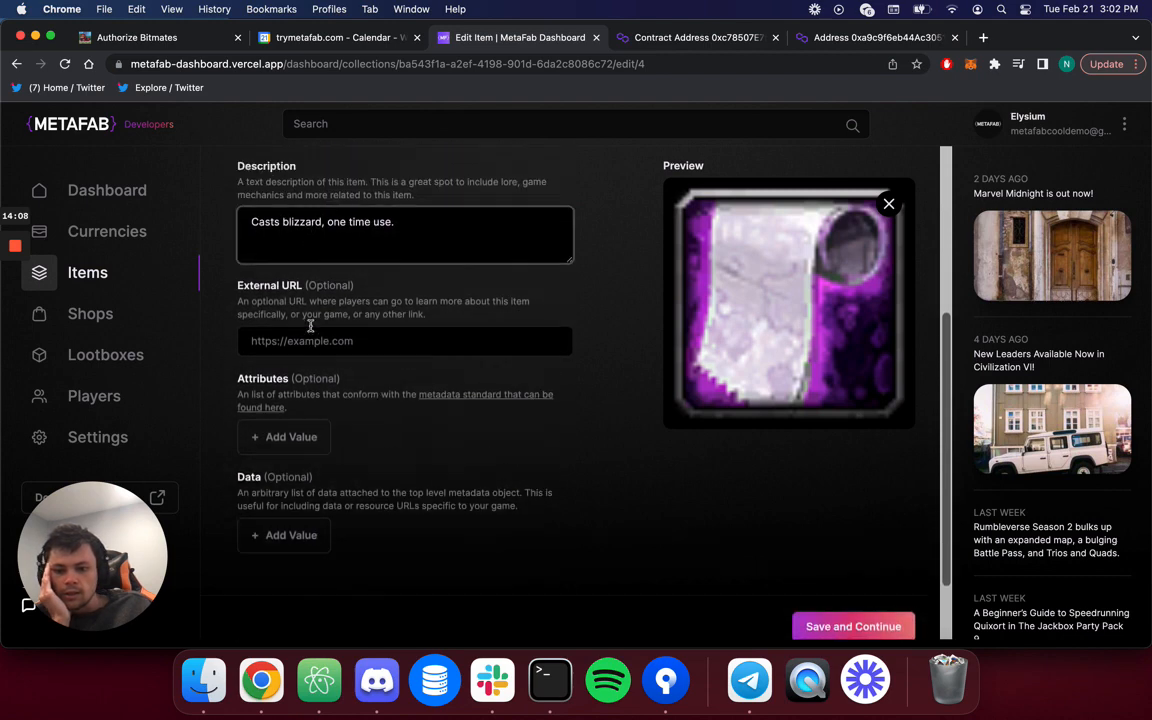
{"action": "left_click", "coordinate": [320, 179]}
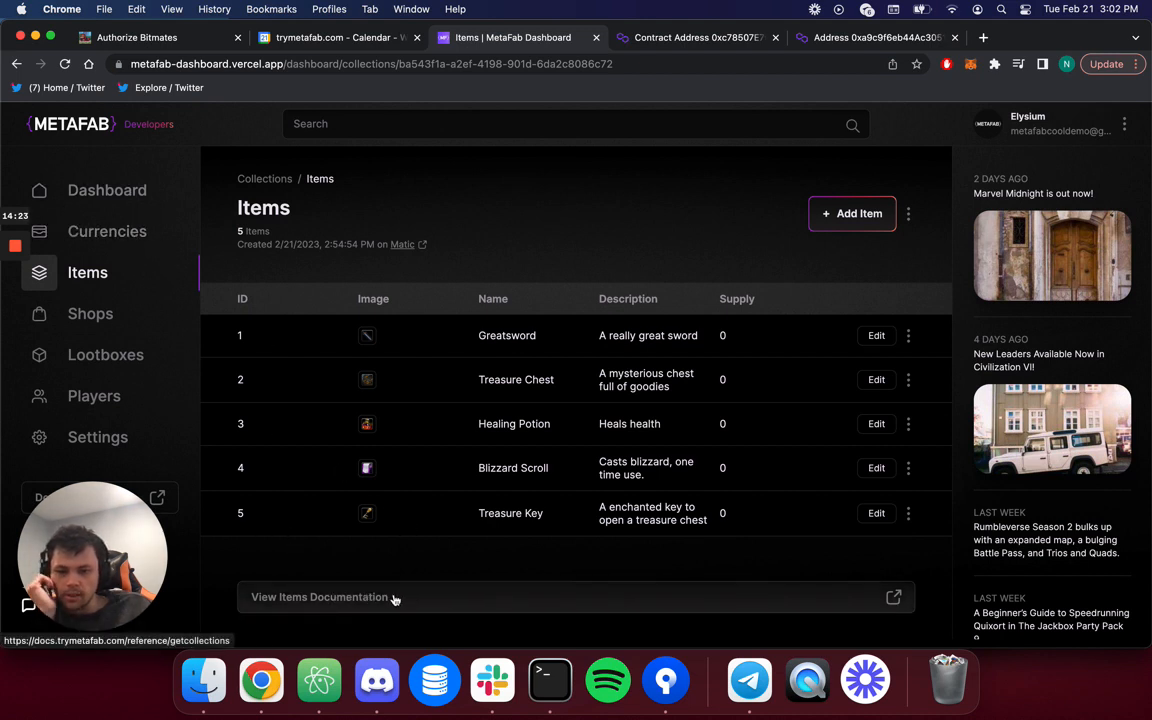
Open the items documentation in a new tab and view the Create collection item reference.
{"action": "left_click", "coordinate": [424, 605]}
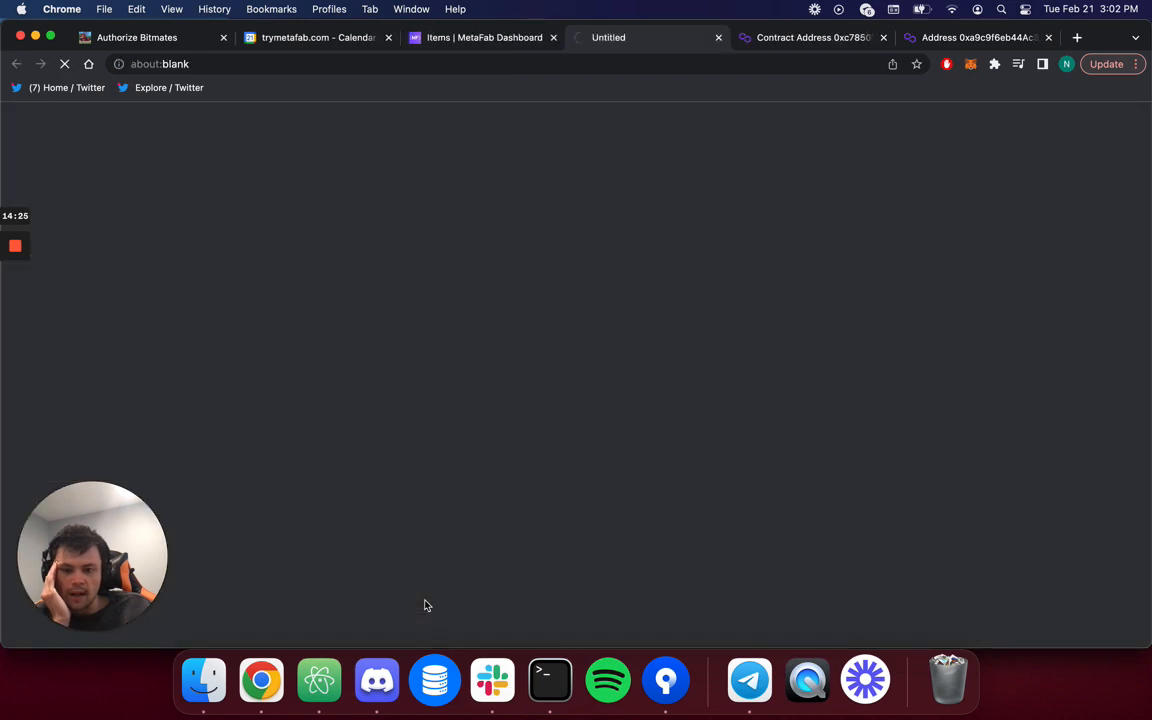
{"action": "left_click", "coordinate": [488, 40]}
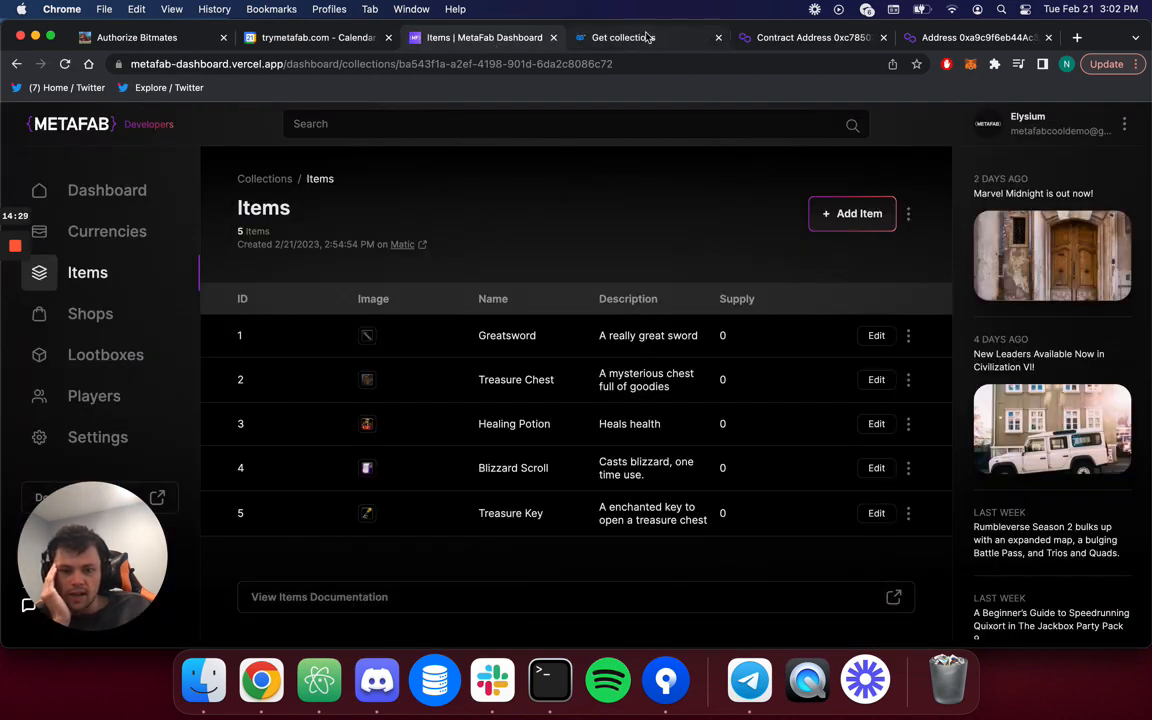
{"action": "left_click", "coordinate": [582, 34]}
{"action": "scroll", "coordinate": [100, 335], "scroll_direction": "down", "scroll_amount": 3}
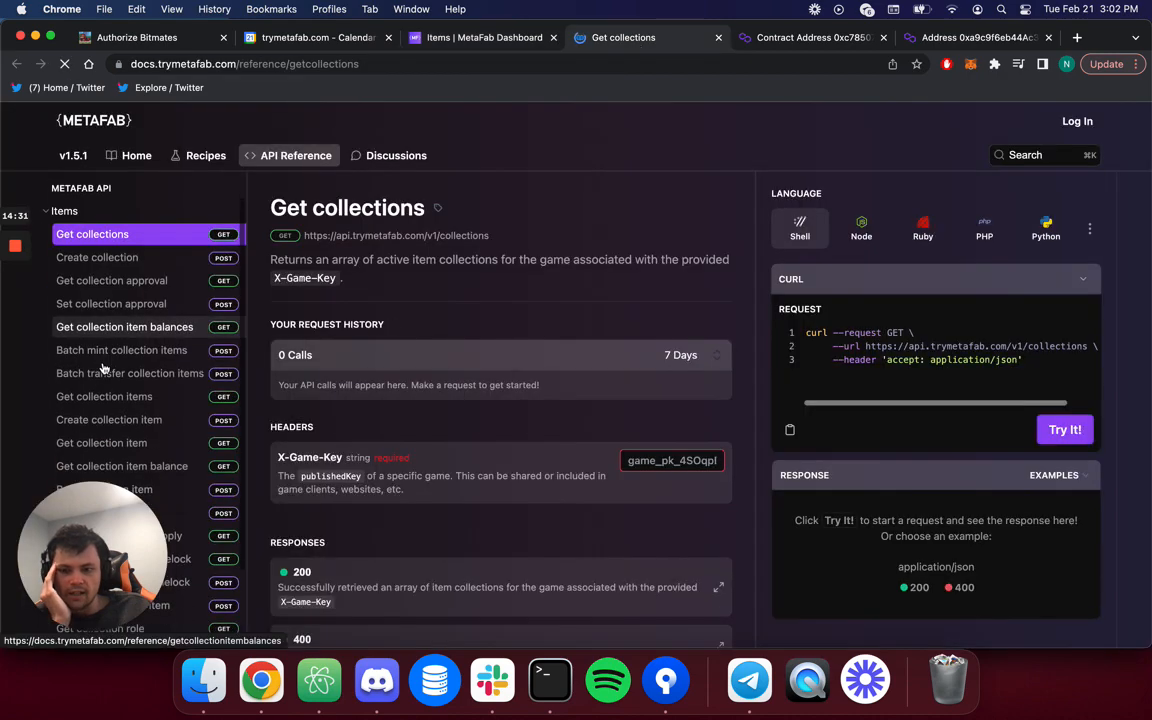
{"action": "left_click", "coordinate": [101, 369]}
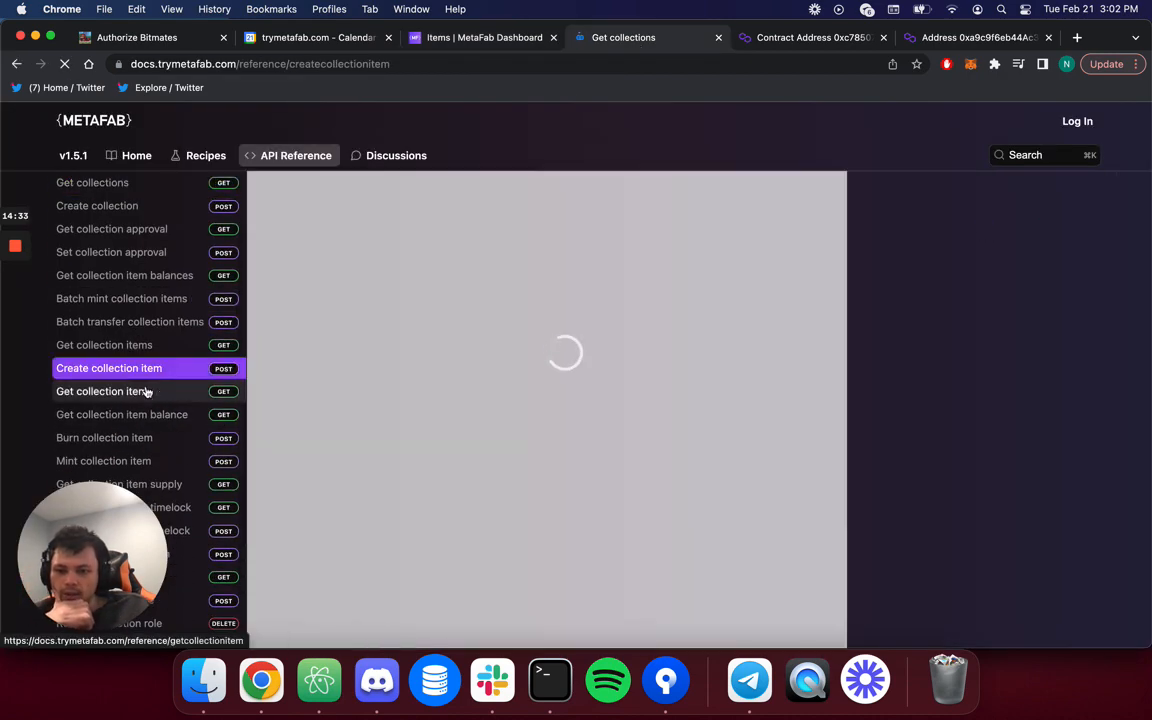
Open and reload the Transfer collection item reference, reviewing its parameters.
{"action": "scroll", "coordinate": [150, 270], "scroll_direction": "down", "scroll_amount": 5}
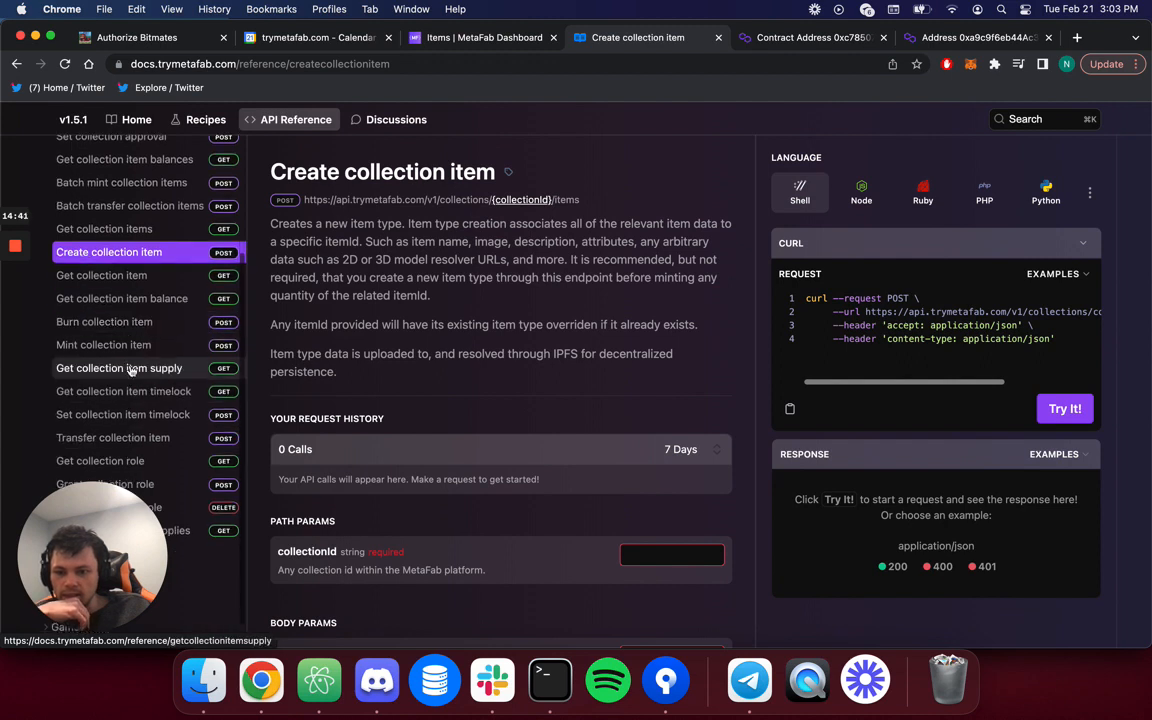
{"action": "left_click", "coordinate": [116, 440]}
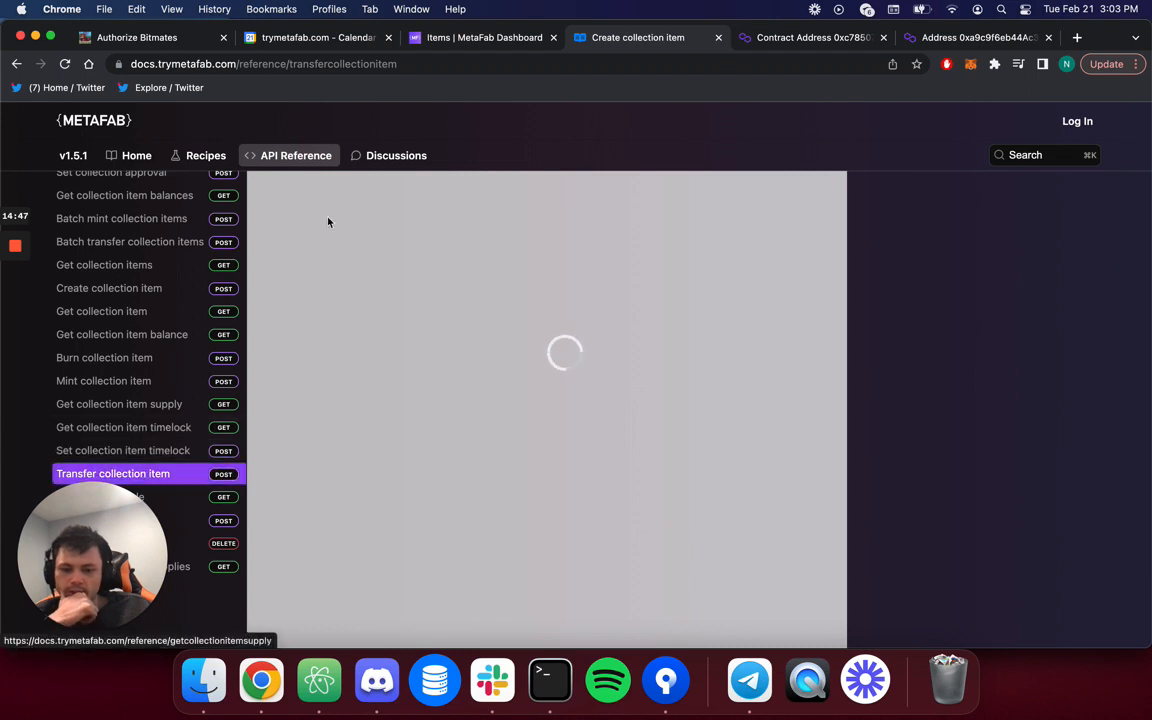
{"action": "left_click", "coordinate": [405, 71]}
{"action": "key", "text": "Return"}
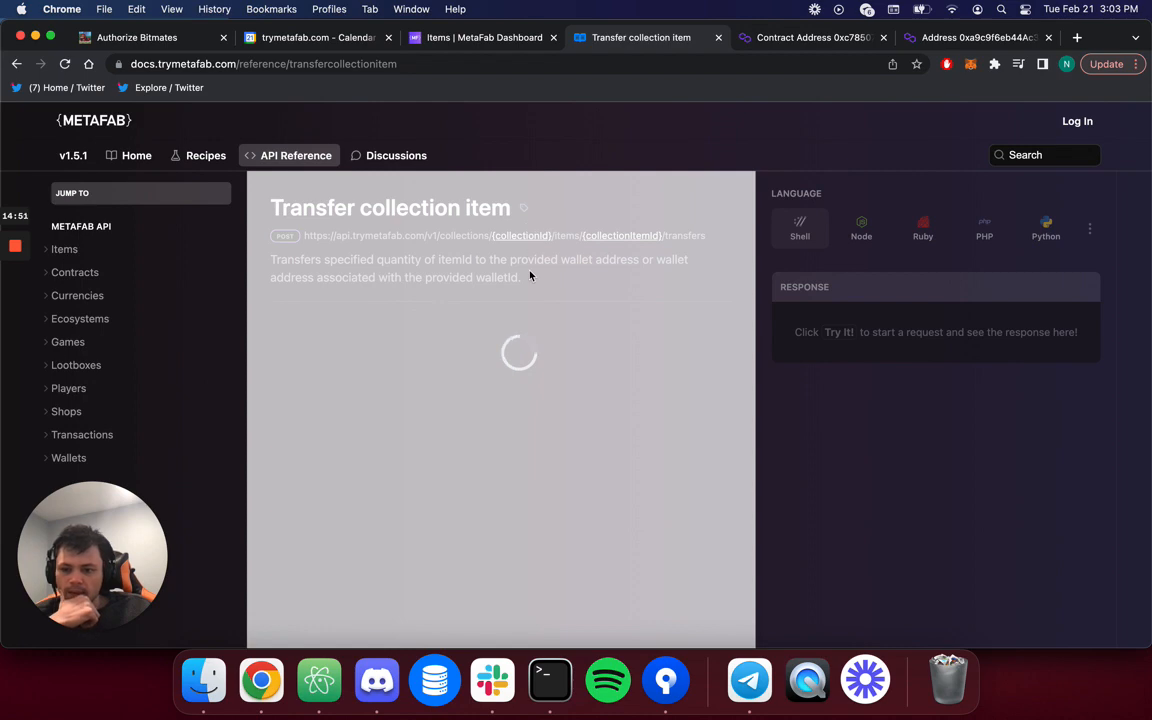
{"action": "scroll", "coordinate": [489, 334], "scroll_direction": "down", "scroll_amount": 2}
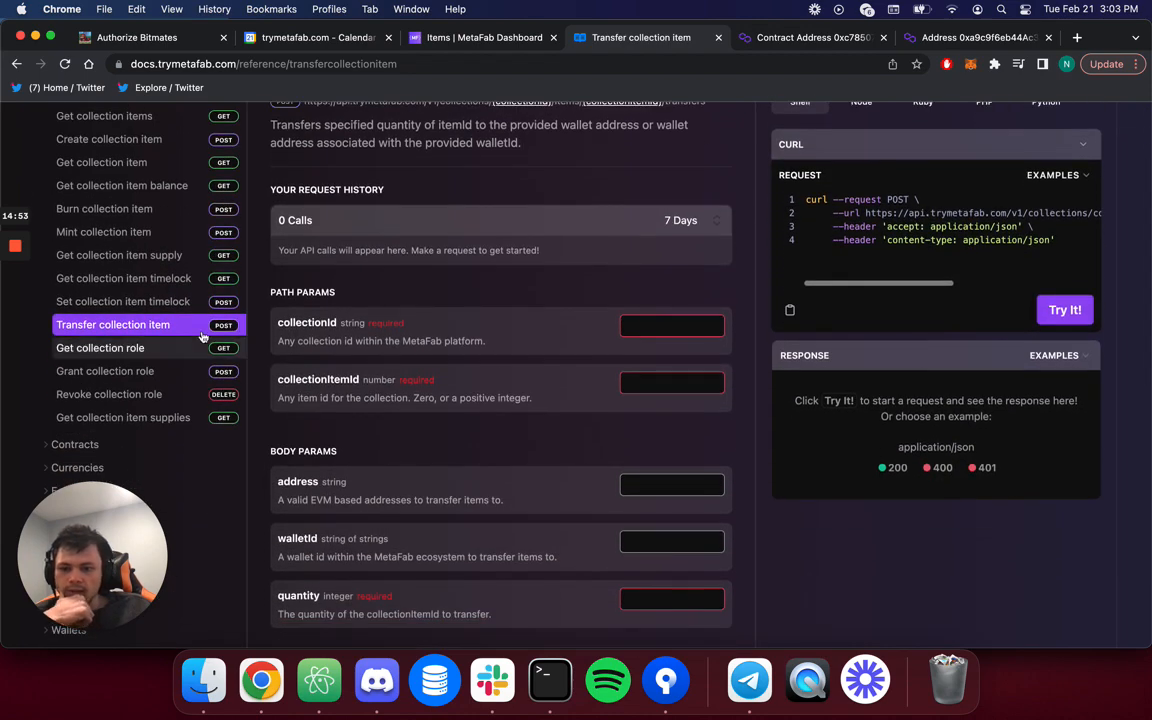
{"action": "scroll", "coordinate": [160, 290], "scroll_direction": "up", "scroll_amount": 4}
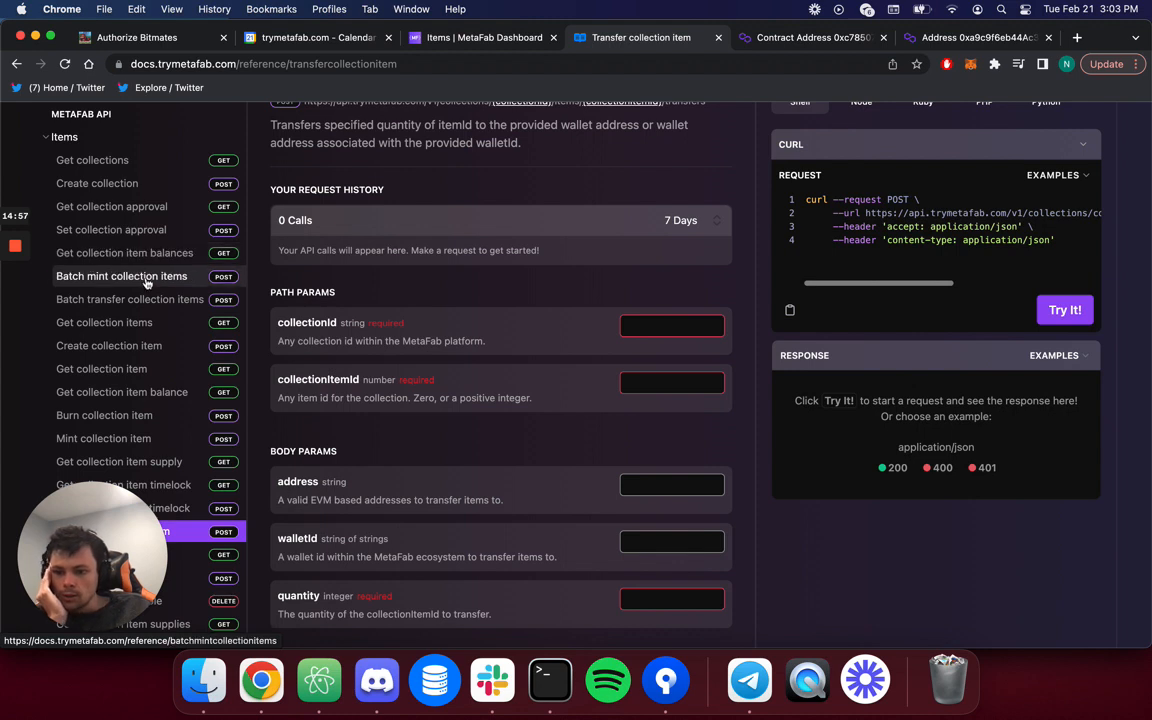
{"action": "scroll", "coordinate": [144, 300], "scroll_direction": "down", "scroll_amount": 1}
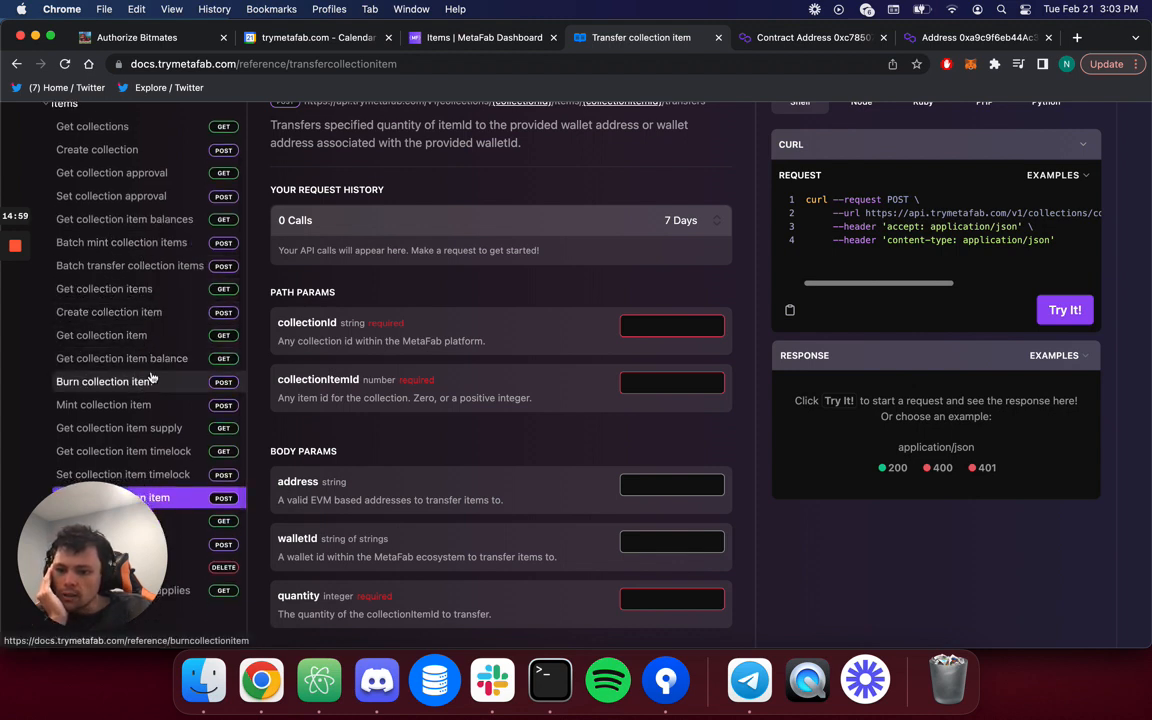
{"action": "scroll", "coordinate": [166, 344], "scroll_direction": "down", "scroll_amount": 4}
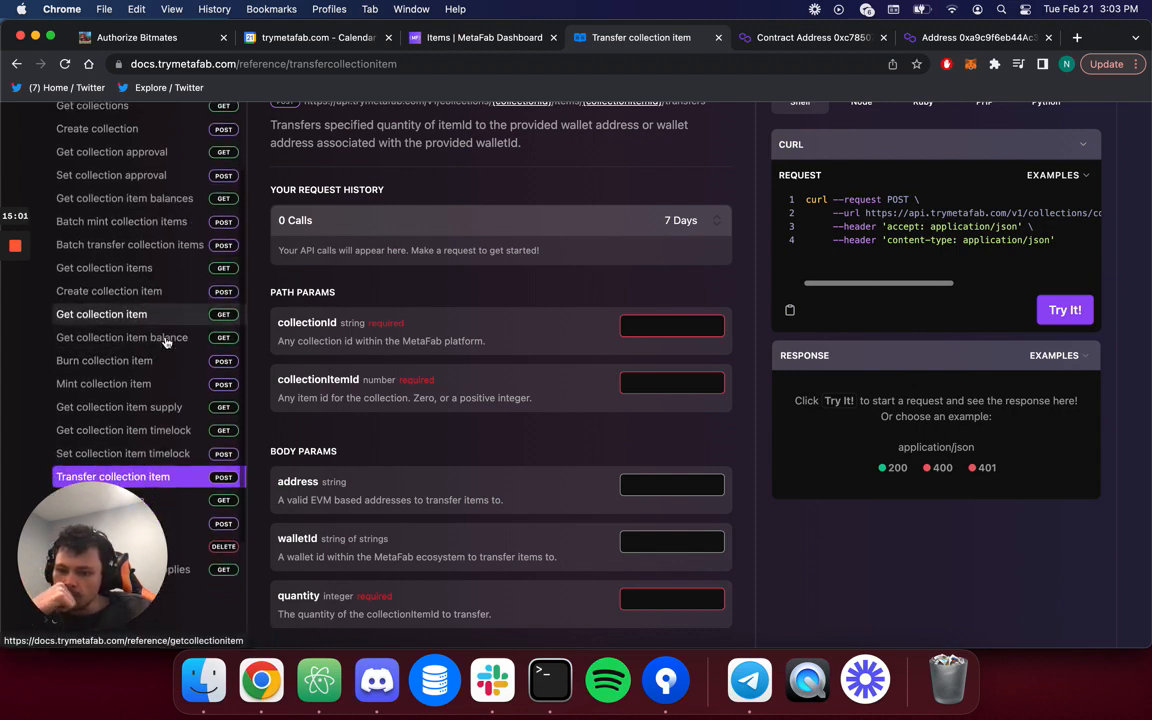
{"action": "scroll", "coordinate": [166, 342], "scroll_direction": "up", "scroll_amount": 5}
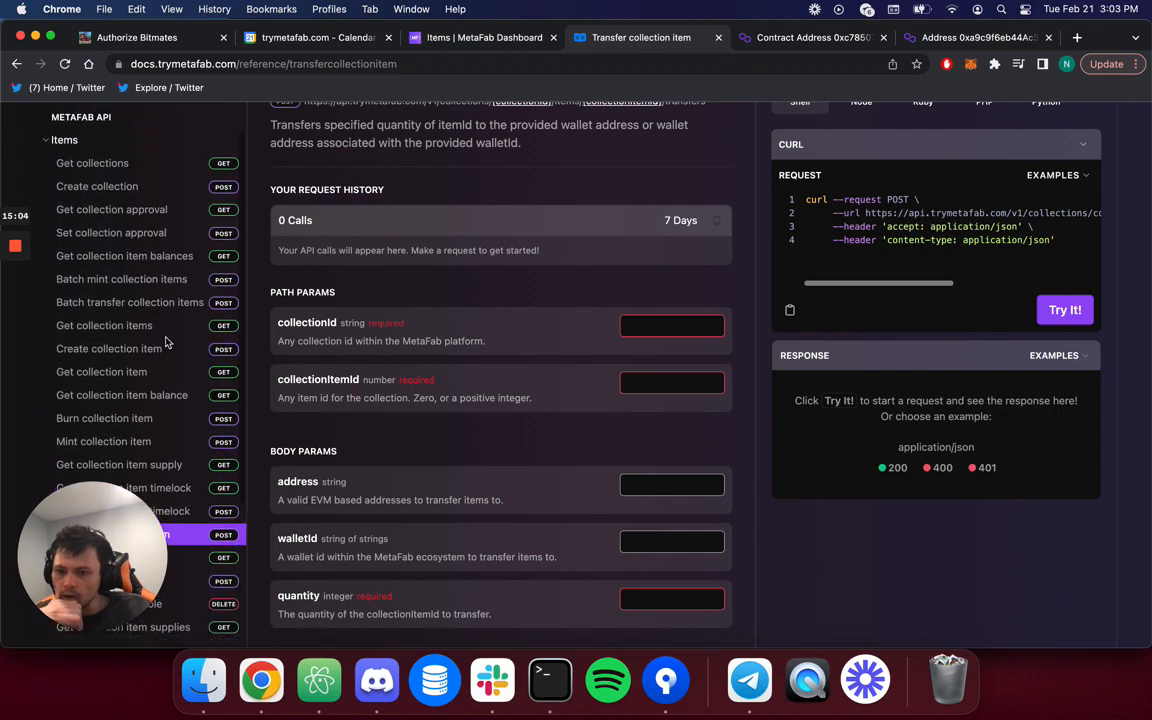
Read the Get collection item balances API reference, then return to the dashboard's Items list.
{"action": "left_click", "coordinate": [152, 256]}
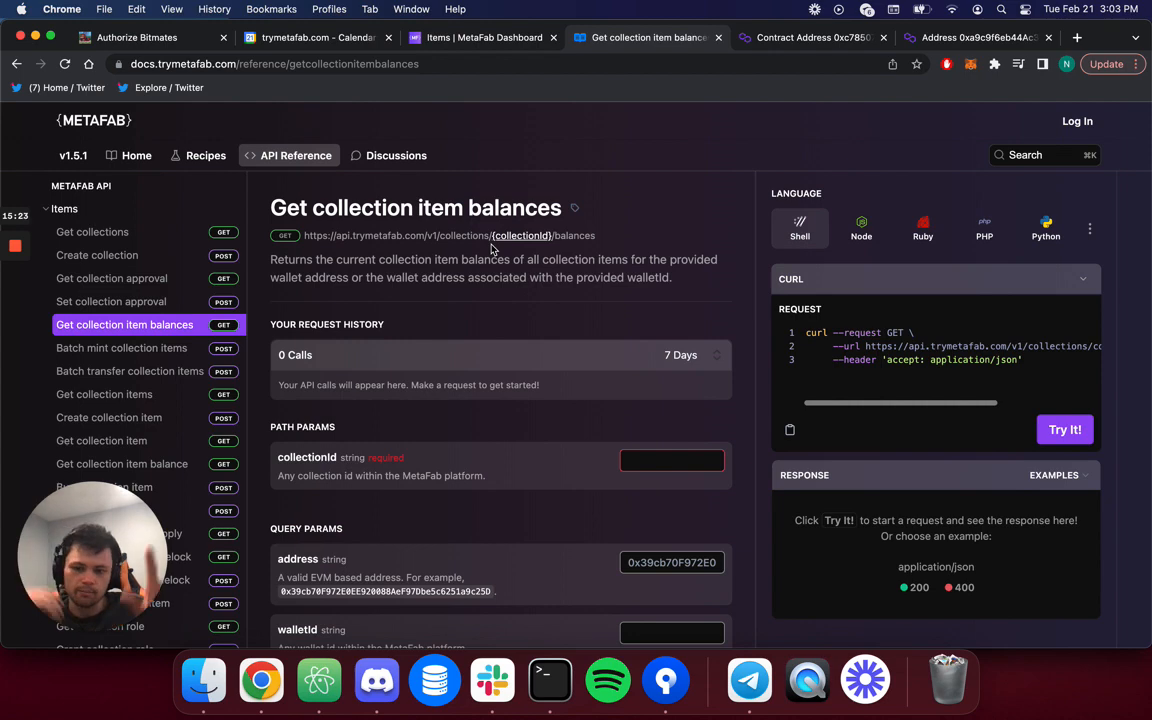
{"action": "scroll", "coordinate": [160, 350], "scroll_direction": "down", "scroll_amount": 2}
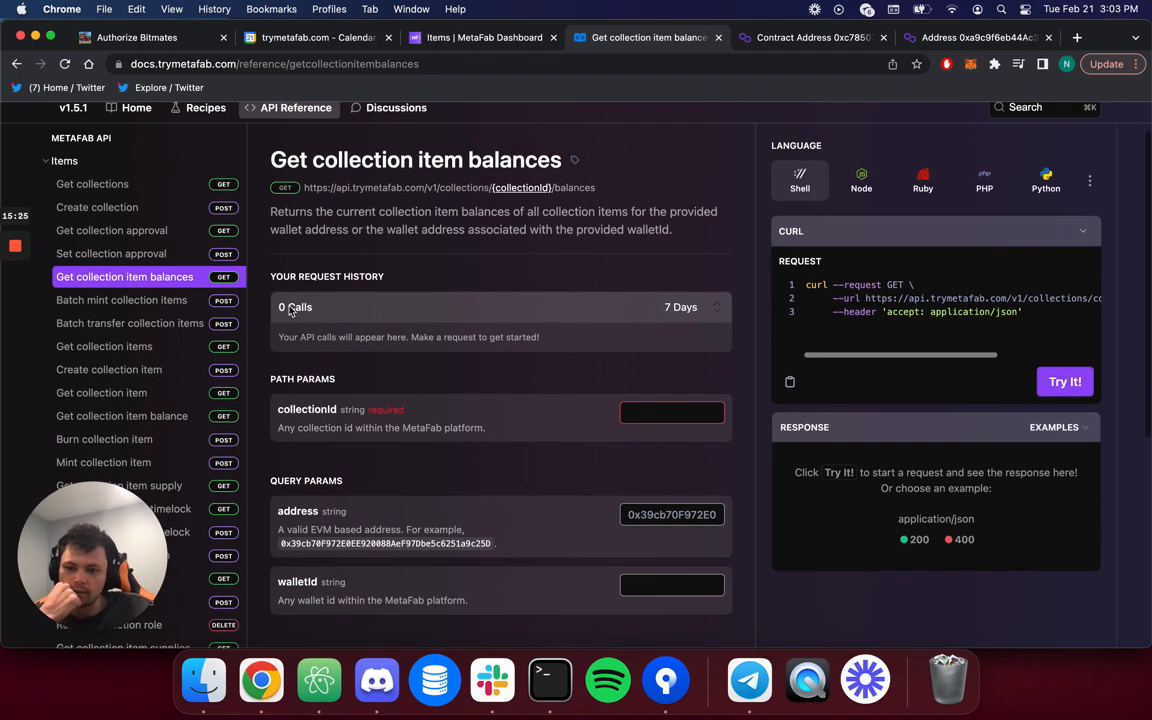
{"action": "scroll", "coordinate": [172, 383], "scroll_direction": "down", "scroll_amount": 2}
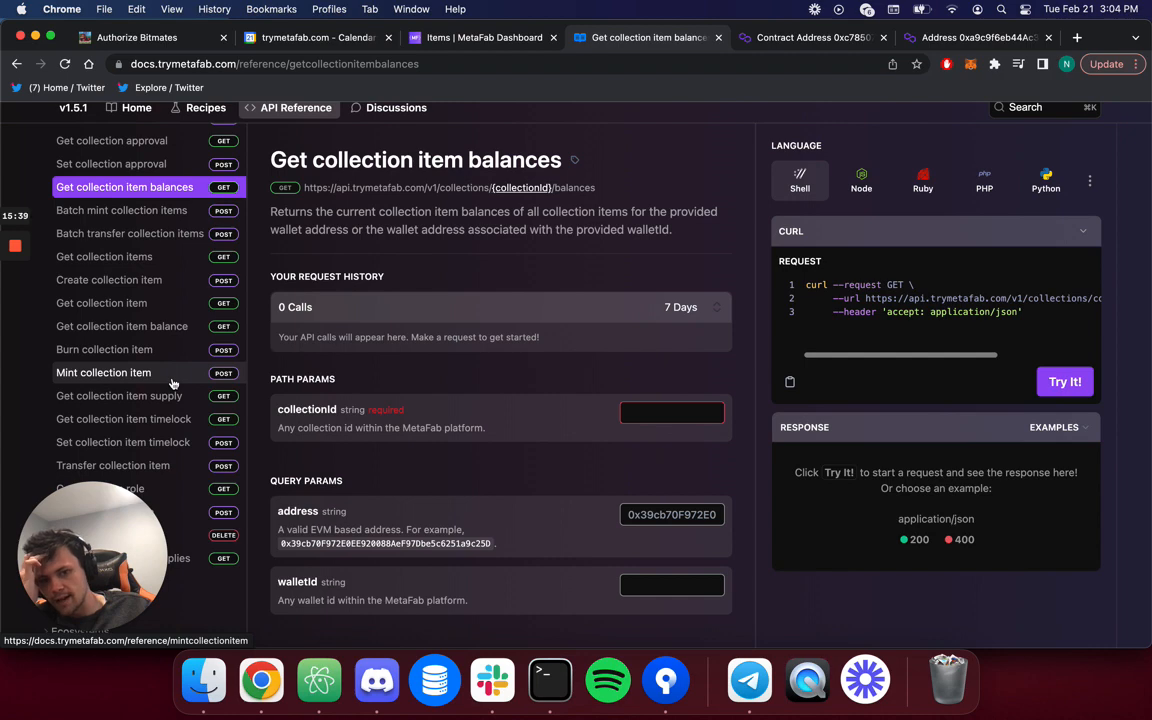
{"action": "left_click", "coordinate": [460, 38]}
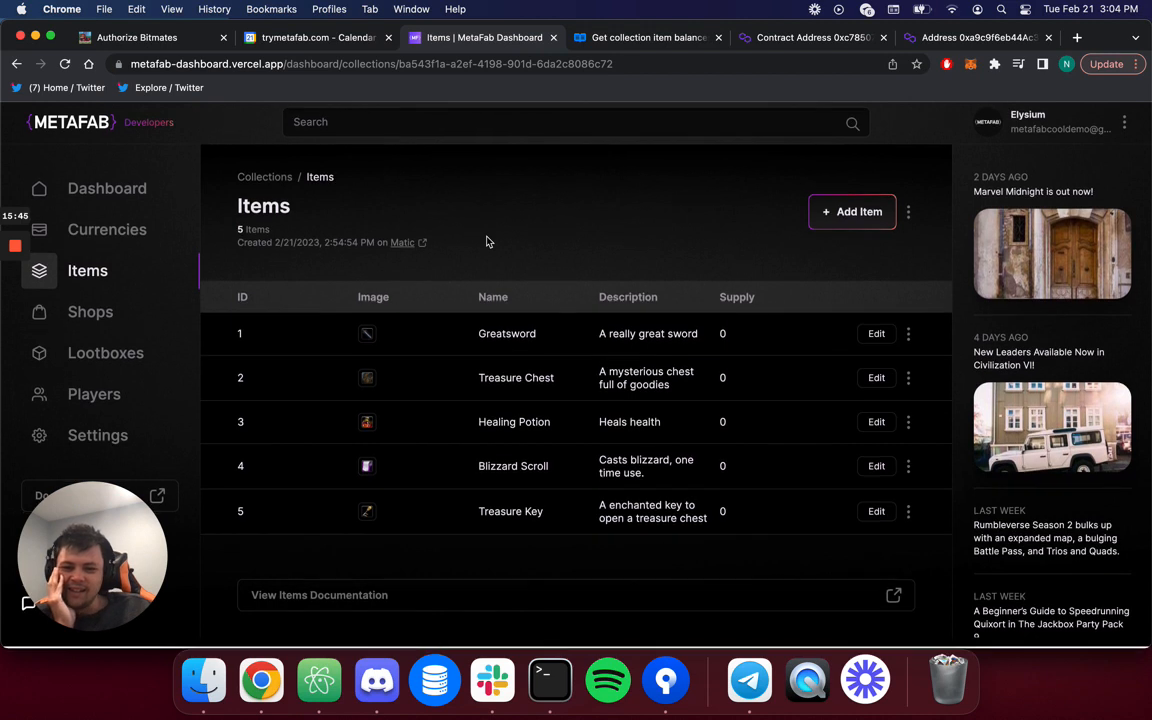
Go from Shops to the Elysium Artifacts collection's items and start adding a new item.
{"action": "left_click", "coordinate": [89, 316]}
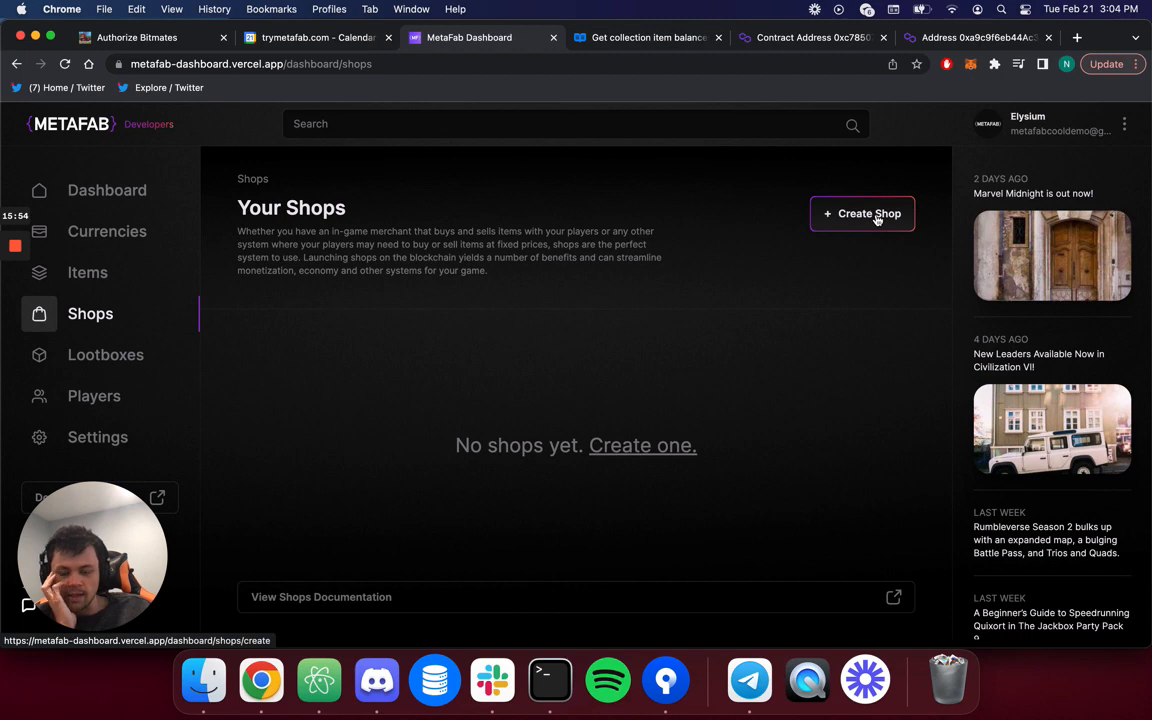
{"action": "left_click", "coordinate": [135, 279]}
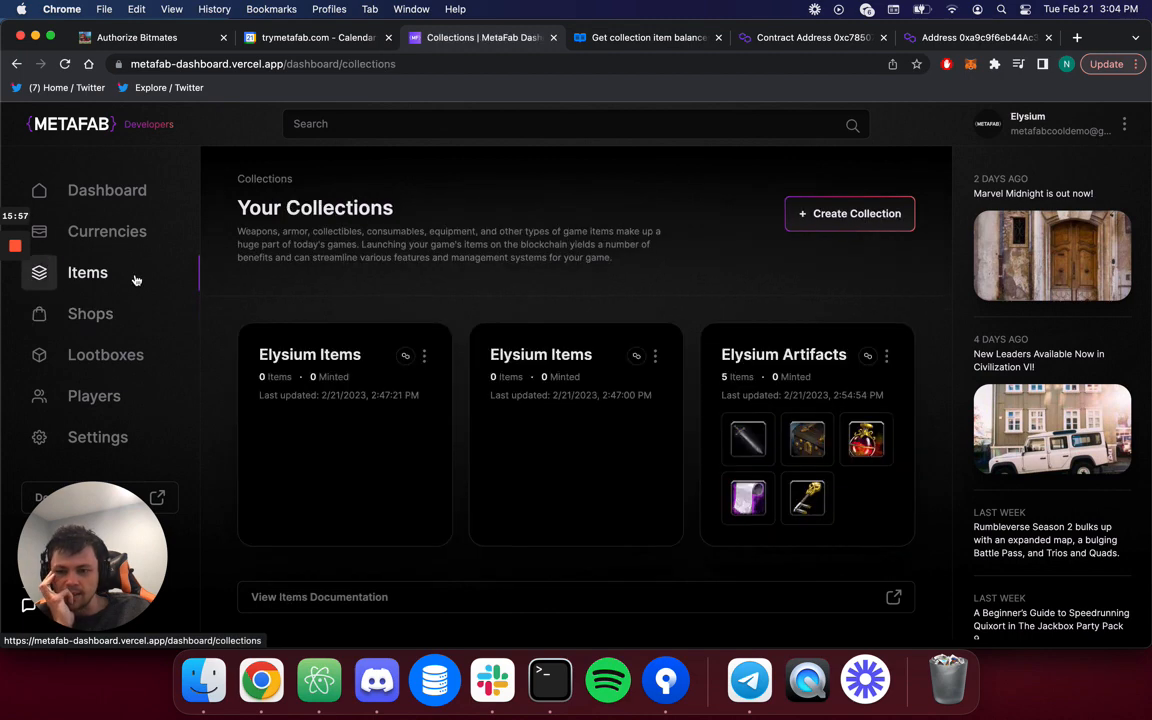
{"action": "left_click", "coordinate": [790, 360]}
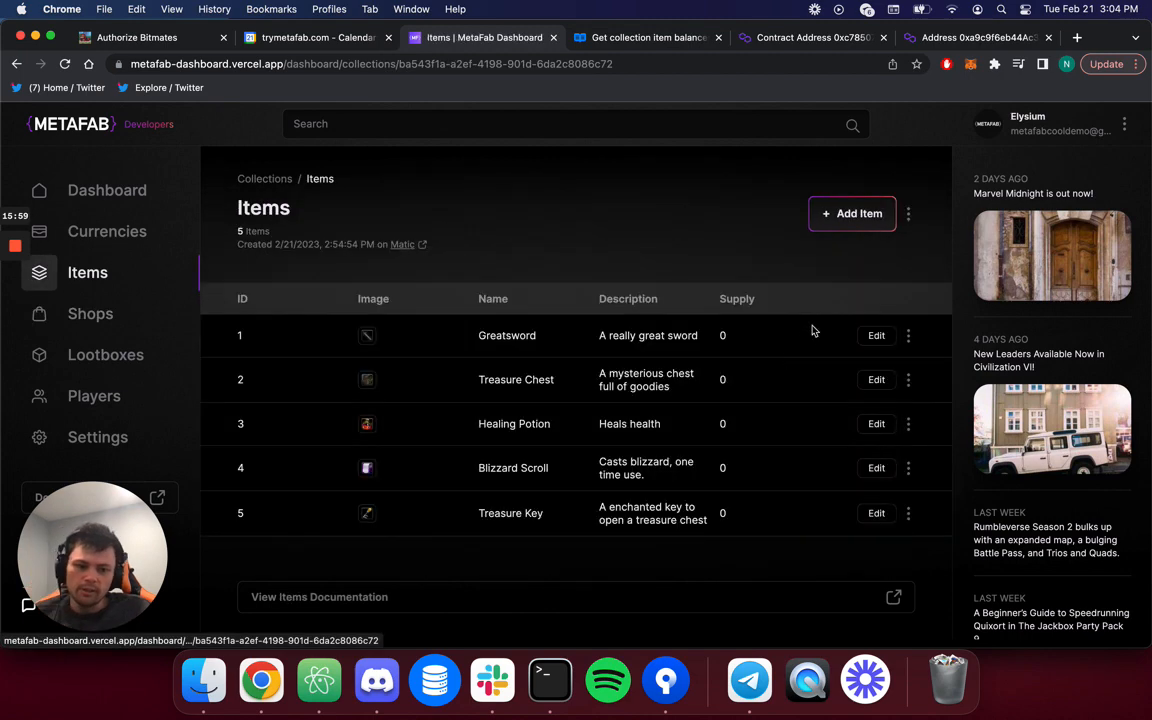
{"action": "left_click", "coordinate": [850, 214]}
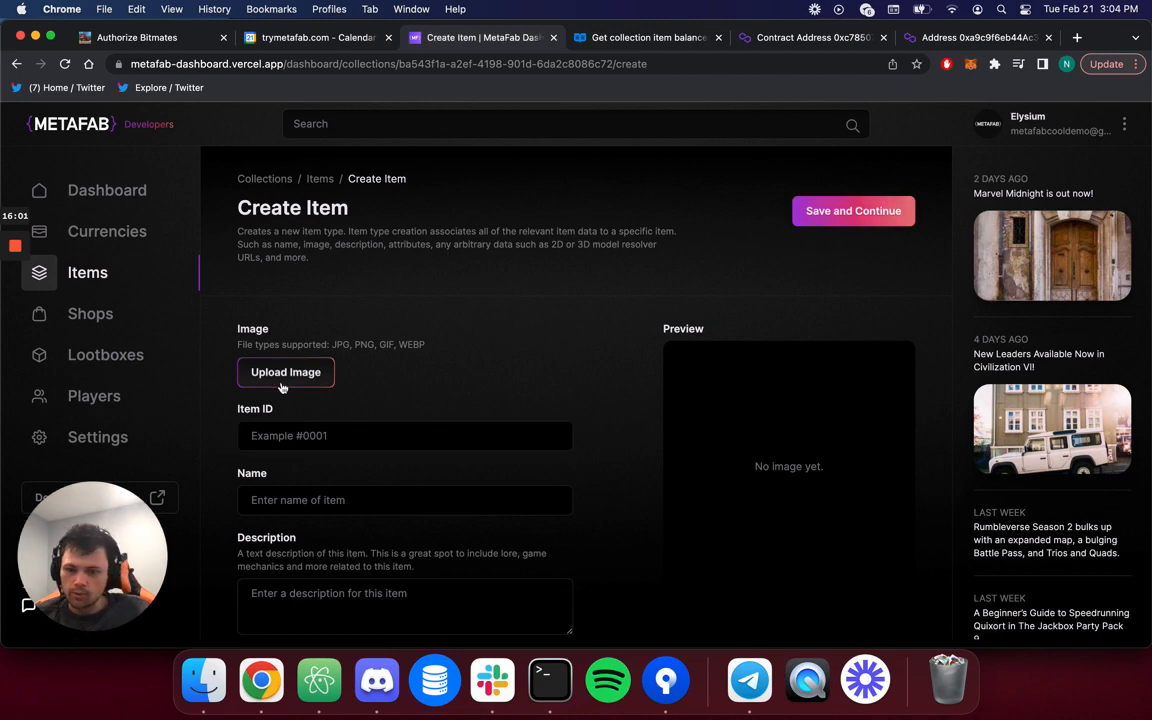
Browse the downloaded item images, previewing the shirt, sword, chest, key and armour files.
{"action": "left_click", "coordinate": [285, 372]}
{"action": "scroll", "coordinate": [300, 340], "scroll_direction": "down", "scroll_amount": 1}
{"action": "left_click", "coordinate": [240, 389]}
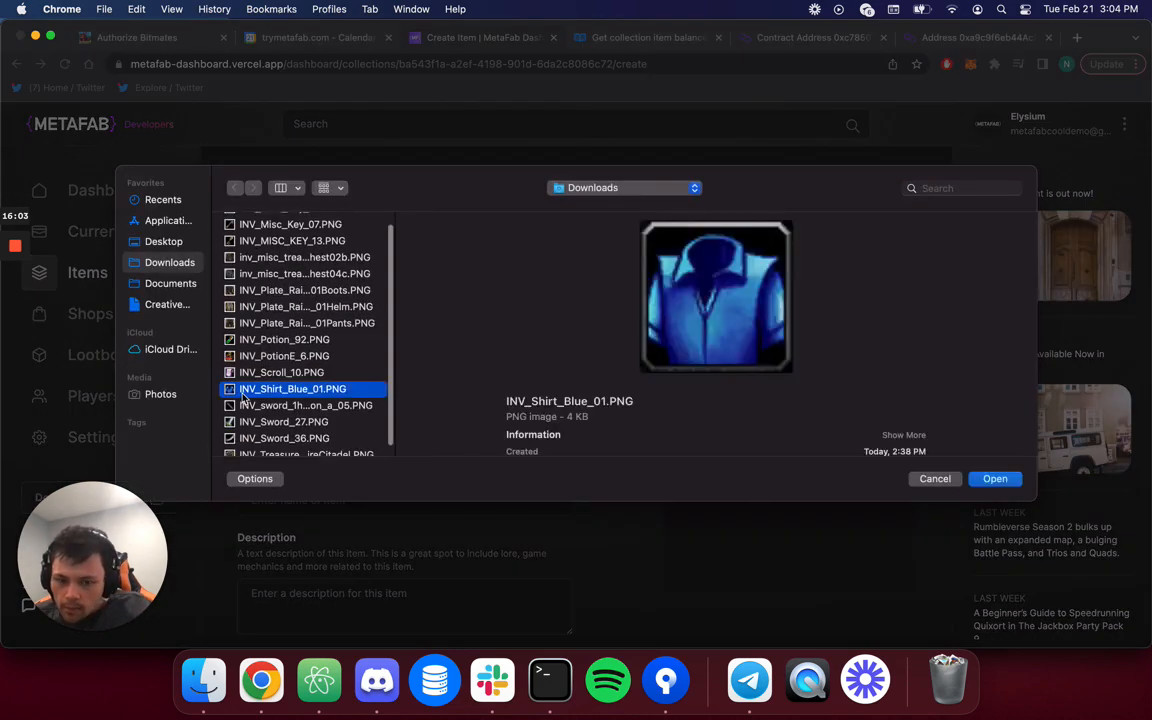
{"action": "left_click", "coordinate": [243, 401]}
{"action": "key", "text": "Down"}
{"action": "key", "text": "Down"}
{"action": "key", "text": "Down"}
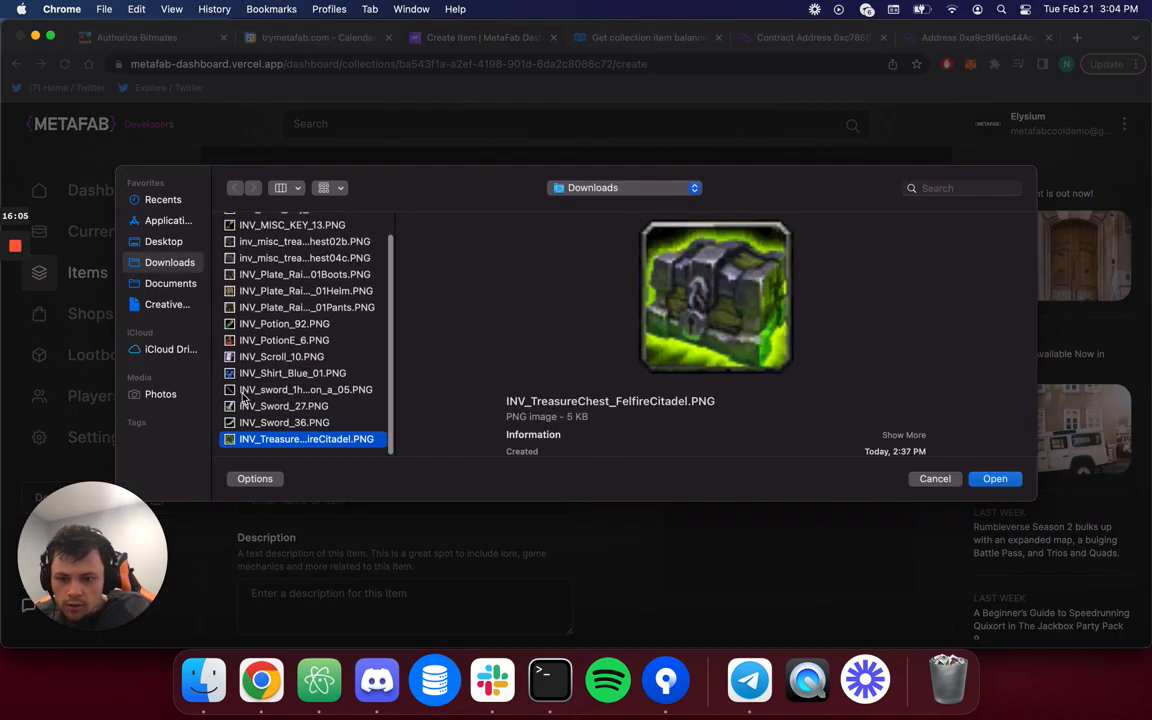
{"action": "left_click", "coordinate": [285, 244]}
{"action": "key", "text": "Down"}
{"action": "key", "text": "Down"}
{"action": "key", "text": "Down"}
{"action": "key", "text": "Down"}
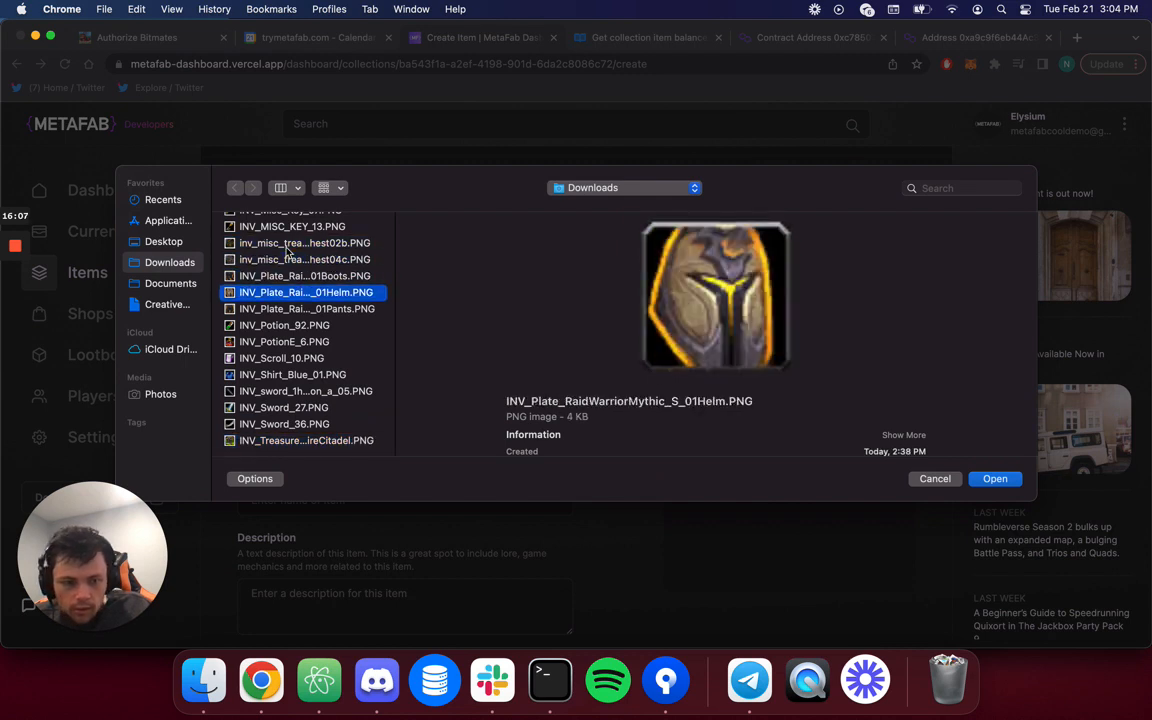
{"action": "key", "text": "Down"}
{"action": "key", "text": "Down"}
{"action": "key", "text": "Down"}
{"action": "key", "text": "Down"}
{"action": "key", "text": "Down"}
{"action": "key", "text": "Down"}
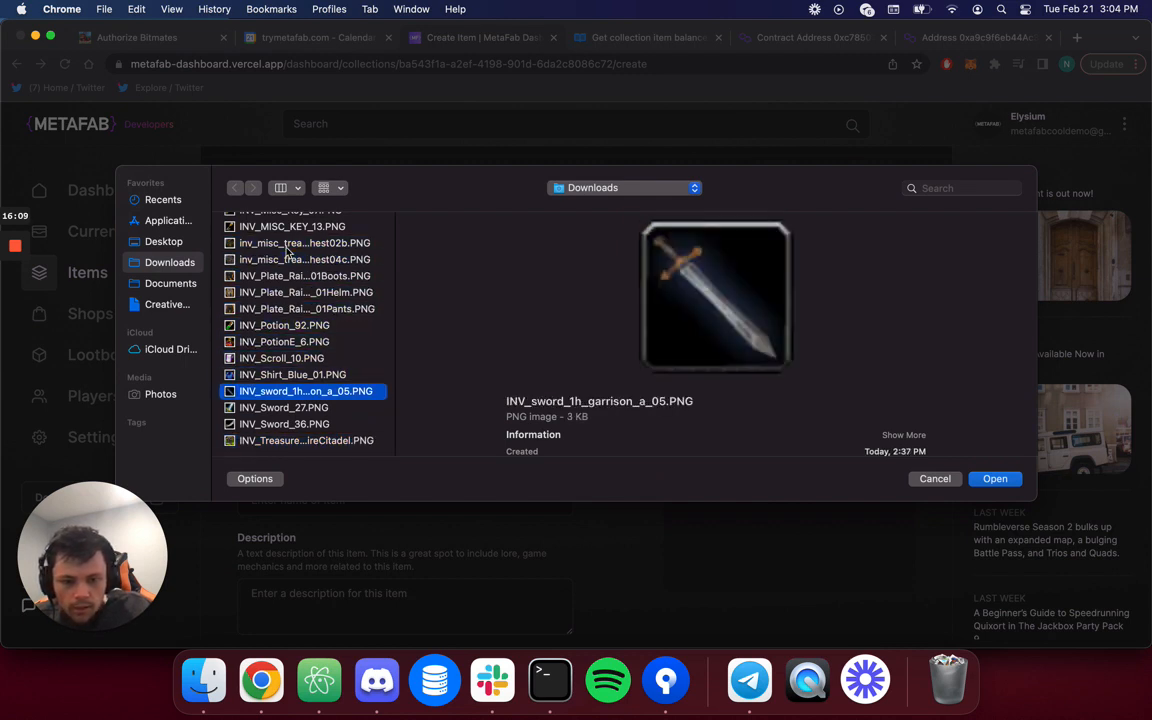
{"action": "scroll", "coordinate": [287, 250], "scroll_direction": "up", "scroll_amount": 2}
{"action": "left_click", "coordinate": [282, 243]}
{"action": "key", "text": "Down"}
{"action": "key", "text": "Down"}
{"action": "key", "text": "Down"}
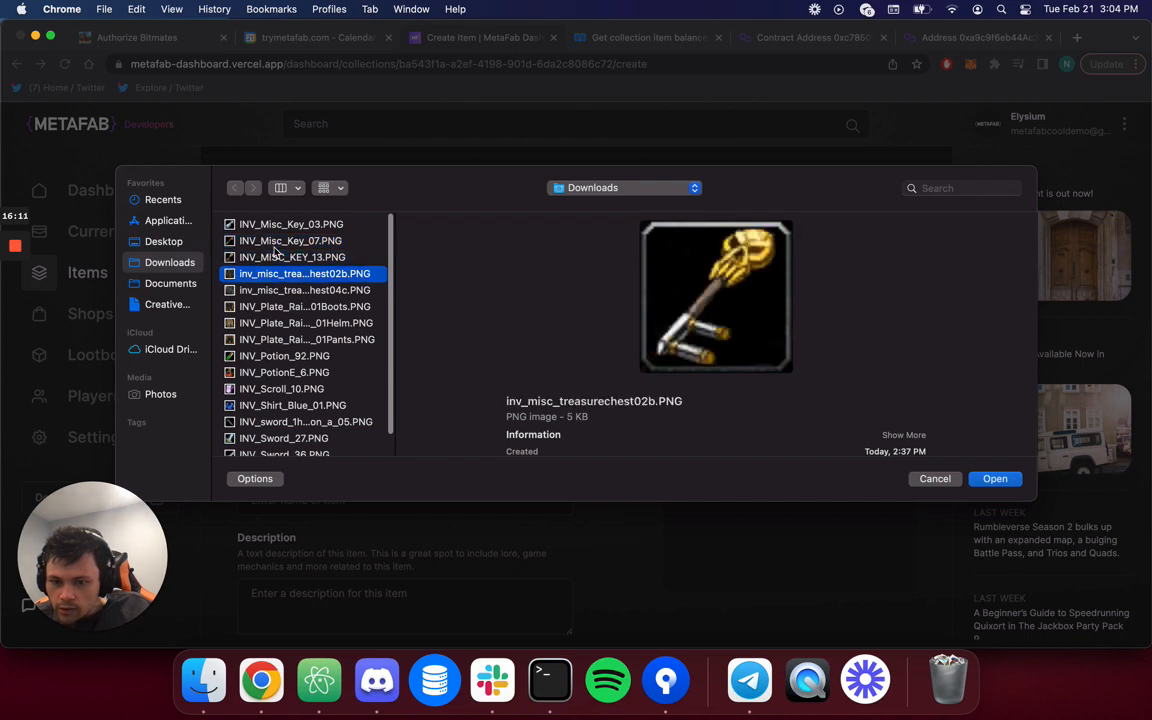
{"action": "key", "text": "Down"}
{"action": "key", "text": "Down"}
{"action": "key", "text": "Down"}
{"action": "key", "text": "Down"}
{"action": "key", "text": "Down"}
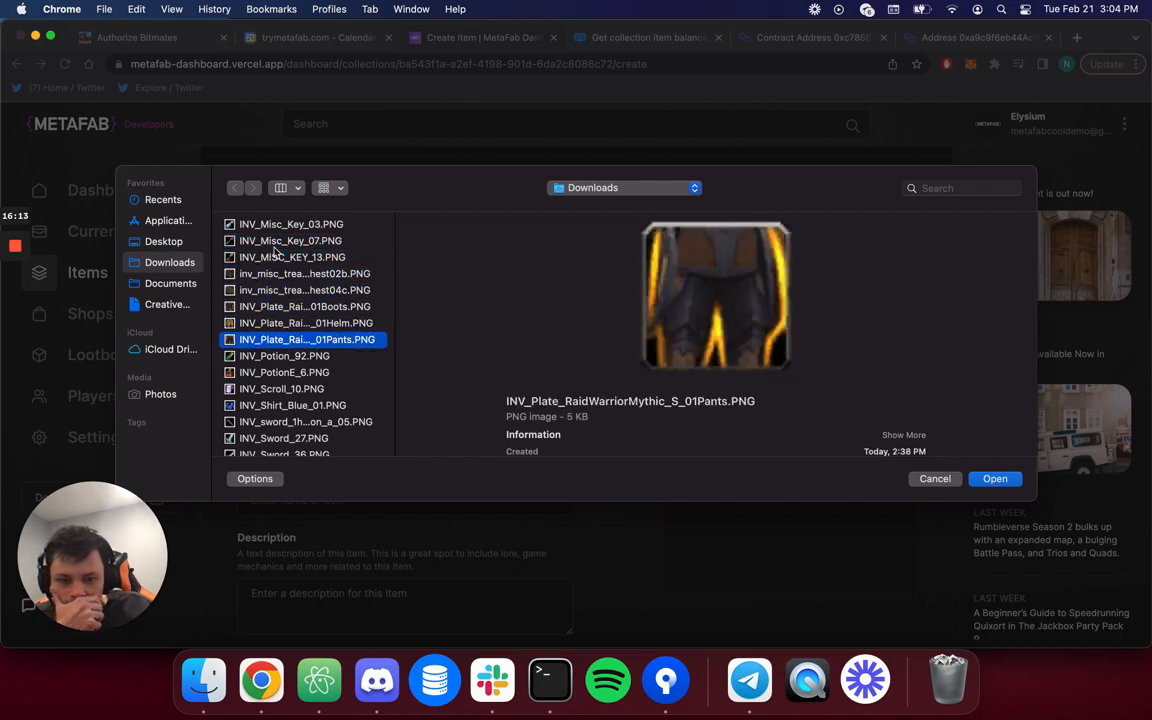
{"action": "key", "text": "Down"}
{"action": "key", "text": "Down"}
{"action": "key", "text": "Down"}
{"action": "key", "text": "Down"}
{"action": "key", "text": "Down"}
{"action": "key", "text": "Down"}
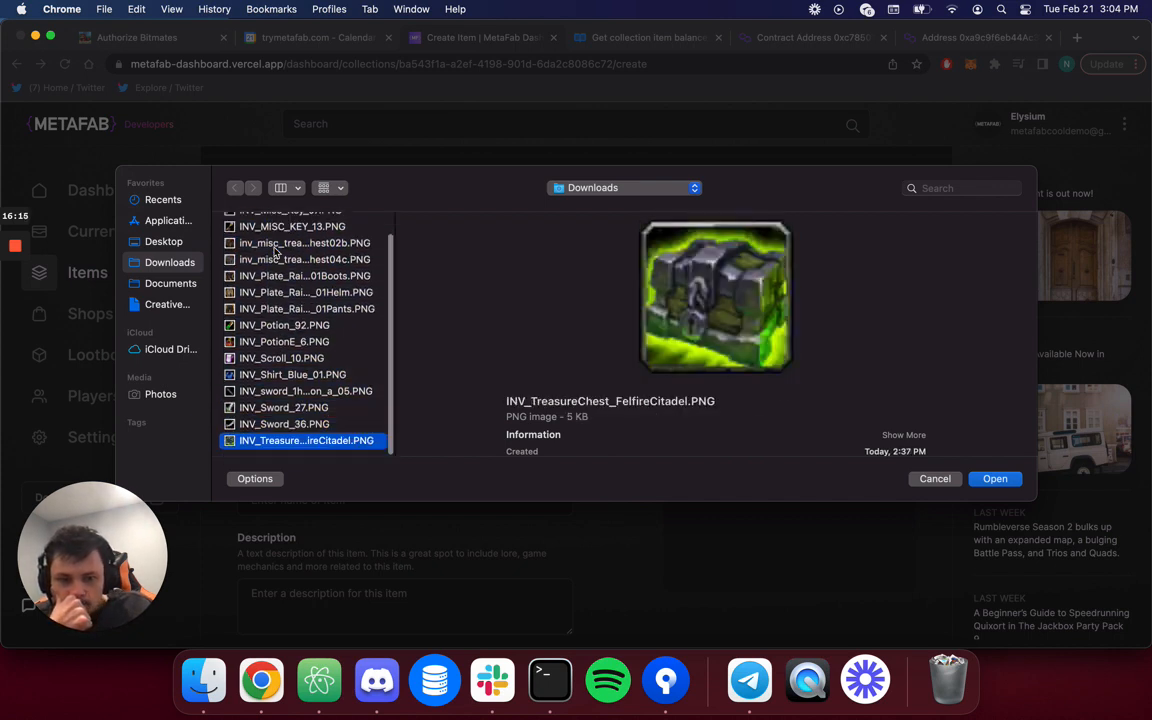
Select INV_Plate_RaidWarriorMythic_S_01Helm.PNG and attach it as the item image.
{"action": "key", "text": "Up"}
{"action": "key", "text": "Up"}
{"action": "key", "text": "Up"}
{"action": "key", "text": "Up"}
{"action": "key", "text": "Up"}
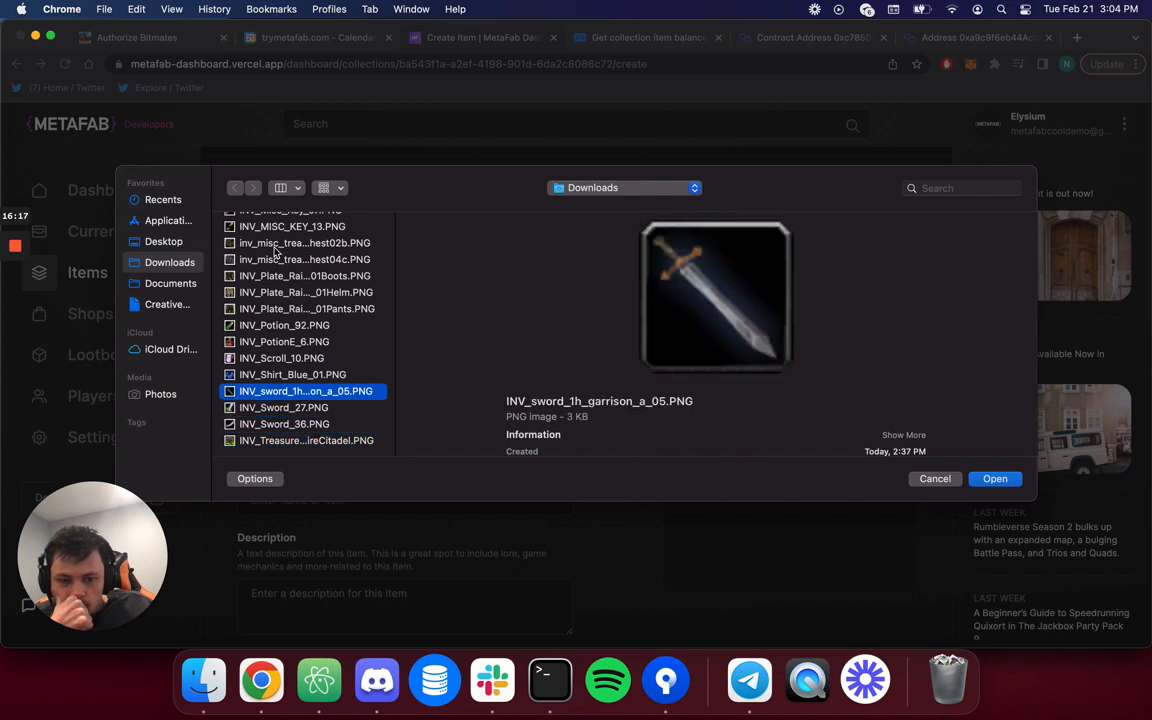
{"action": "key", "text": "Up"}
{"action": "key", "text": "Up"}
{"action": "key", "text": "Up"}
{"action": "key", "text": "Up"}
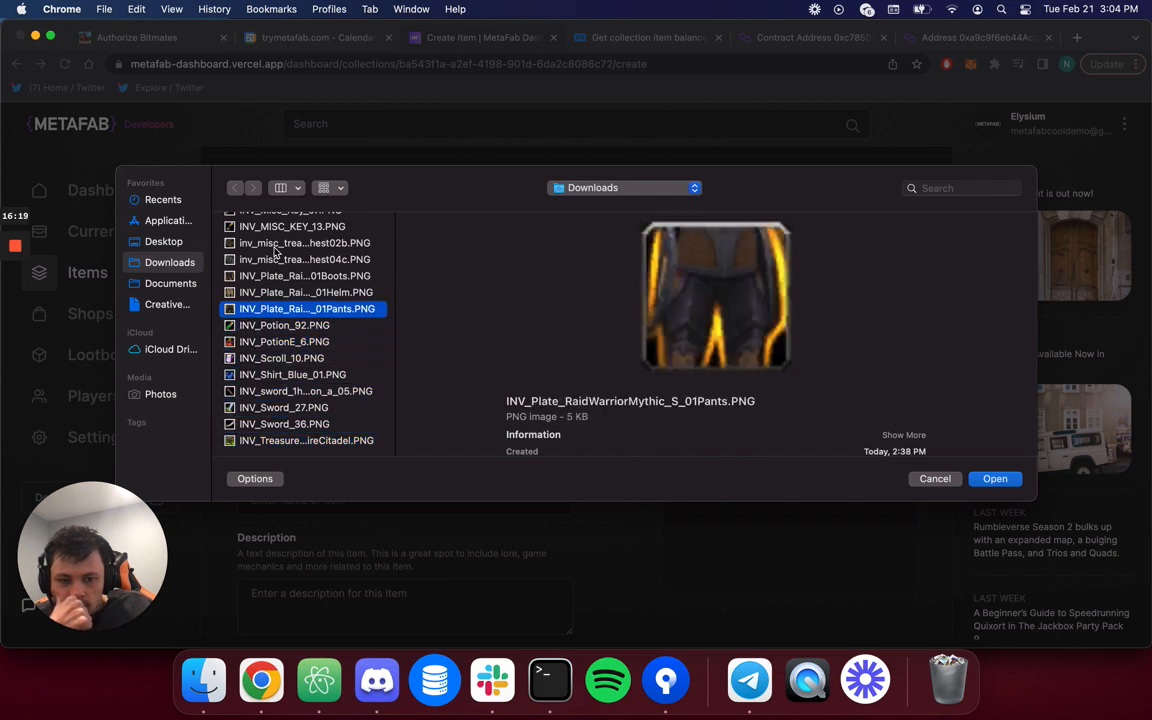
{"action": "key", "text": "Down"}
{"action": "key", "text": "Down"}
{"action": "key", "text": "Down"}
{"action": "key", "text": "Down"}
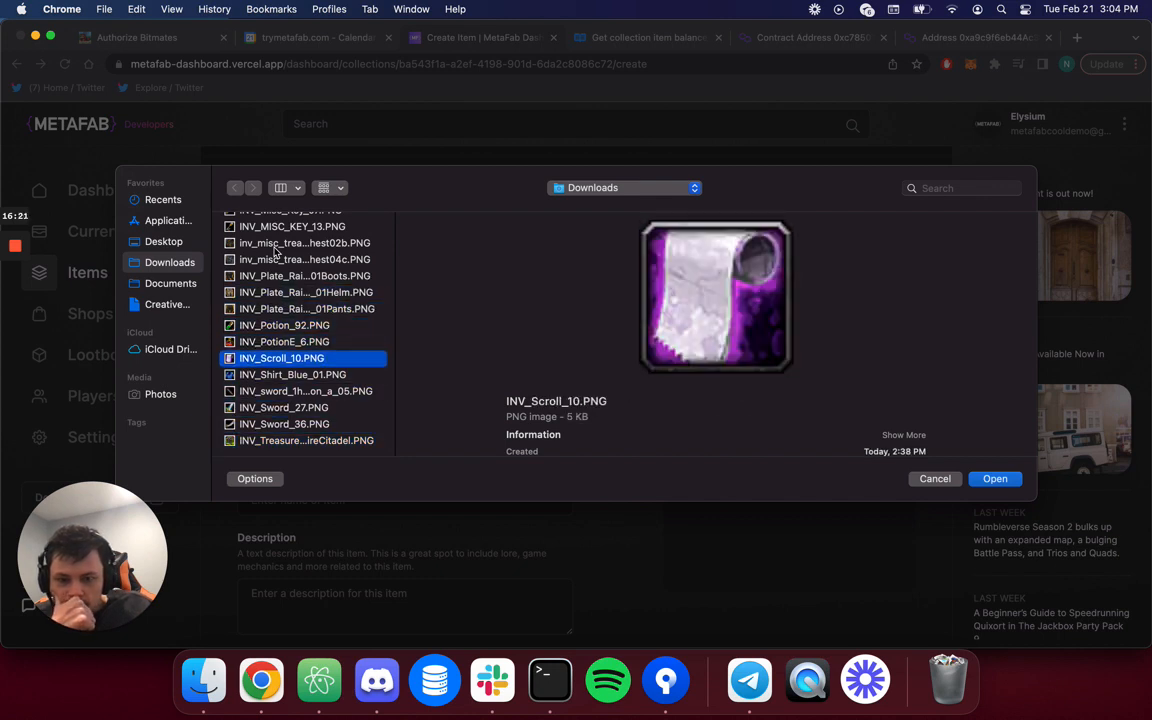
{"action": "key", "text": "Up"}
{"action": "key", "text": "Up"}
{"action": "key", "text": "Up"}
{"action": "key", "text": "Up"}
{"action": "key", "text": "Up"}
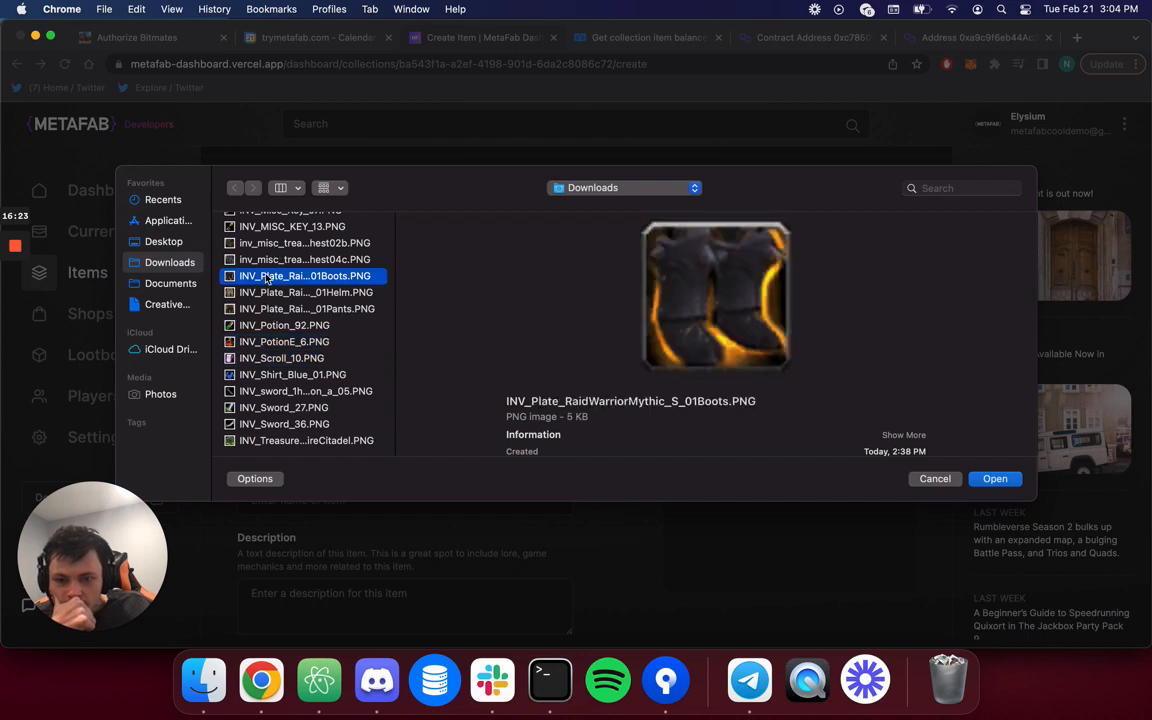
{"action": "scroll", "coordinate": [266, 278], "scroll_direction": "up", "scroll_amount": 1}
{"action": "key", "text": "Up"}
{"action": "key", "text": "Up"}
{"action": "key", "text": "Up"}
{"action": "key", "text": "Down"}
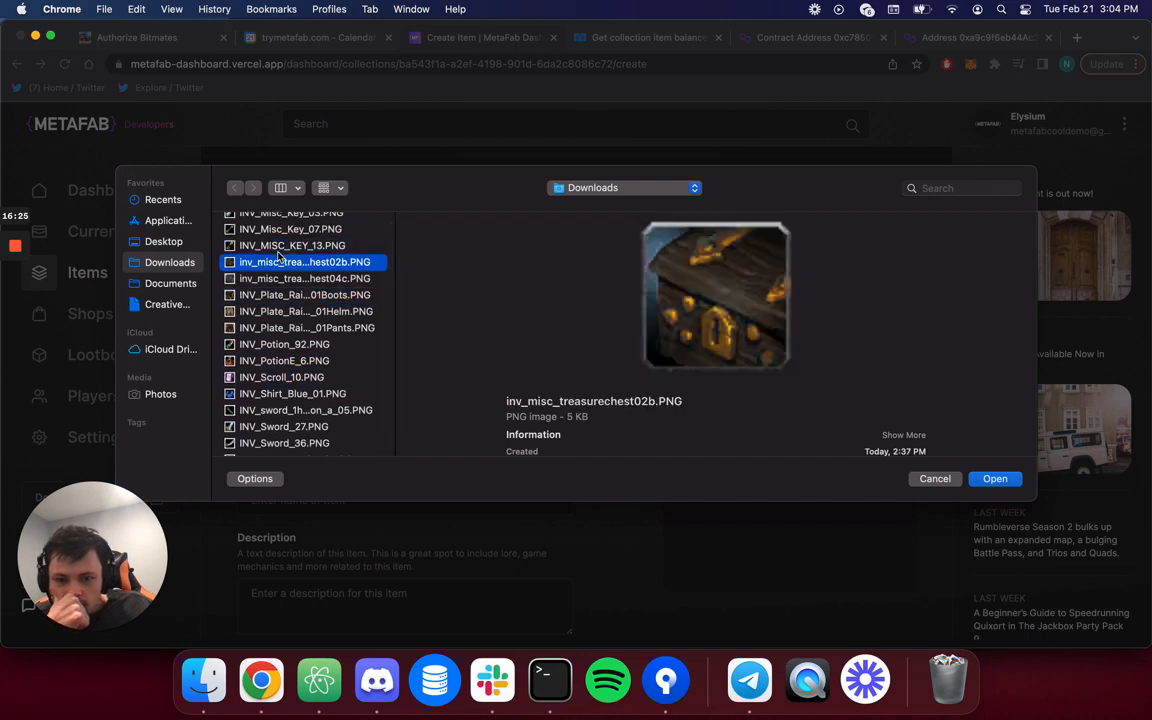
{"action": "key", "text": "Down"}
{"action": "key", "text": "Down"}
{"action": "key", "text": "Down"}
{"action": "key", "text": "Down"}
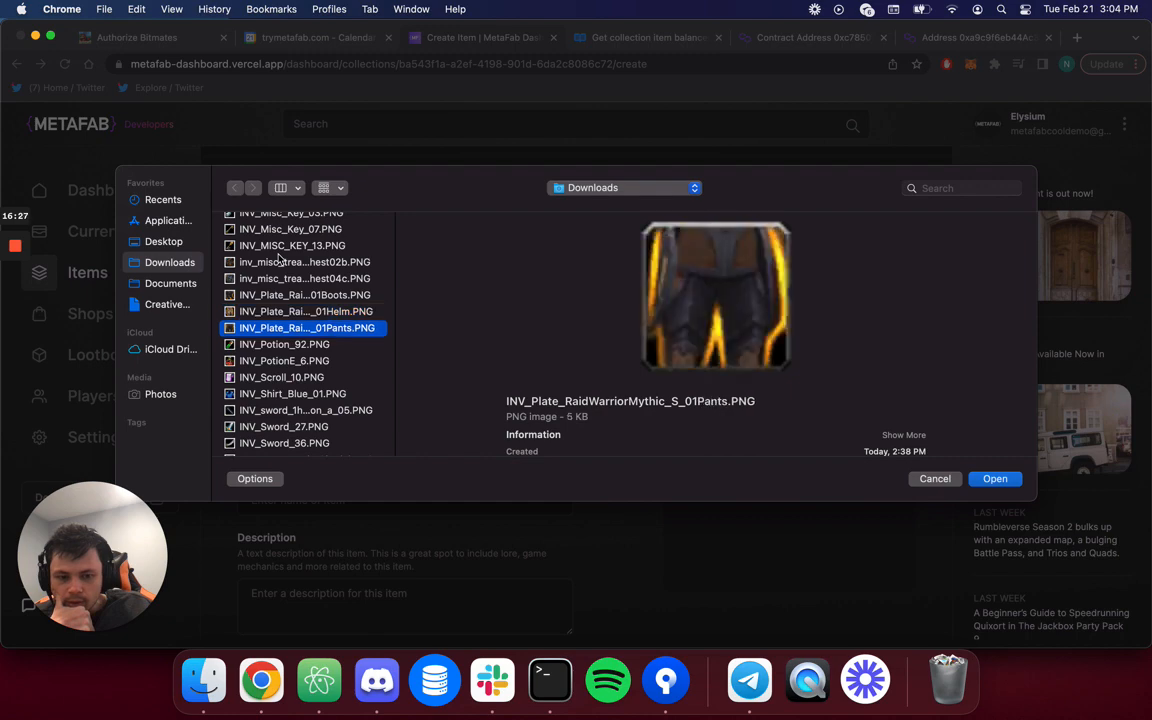
{"action": "key", "text": "Up"}
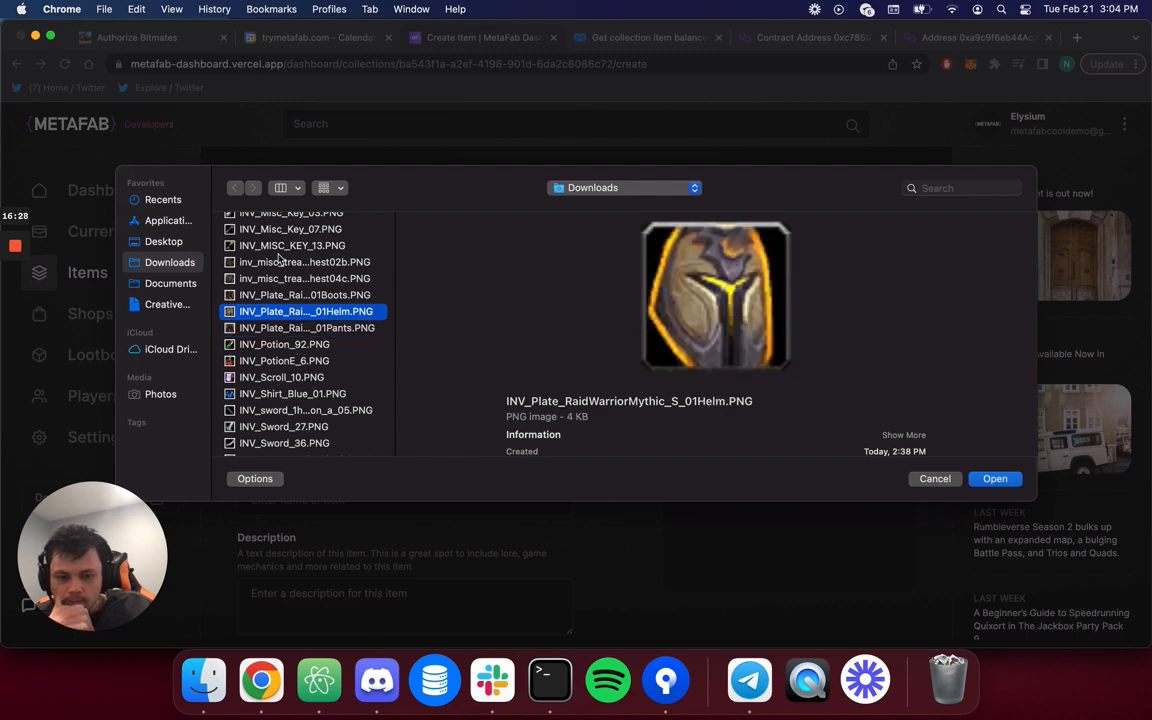
{"action": "left_click", "coordinate": [995, 478]}
{"action": "scroll", "coordinate": [443, 468], "scroll_direction": "down", "scroll_amount": 3}
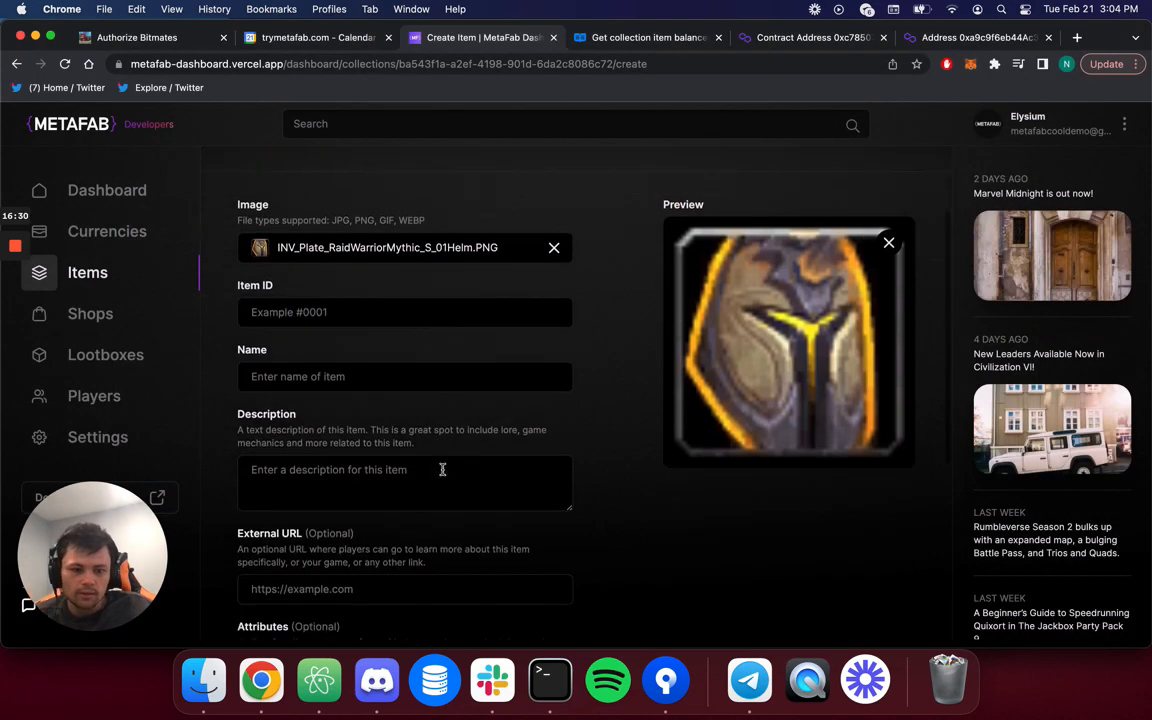
Set the Item ID to 10 and the name to Slain Warrior Helmet.
{"action": "left_click", "coordinate": [386, 325]}
{"action": "type", "text": "1"}
{"action": "key", "text": "BackSpace"}
{"action": "type", "text": "10"}
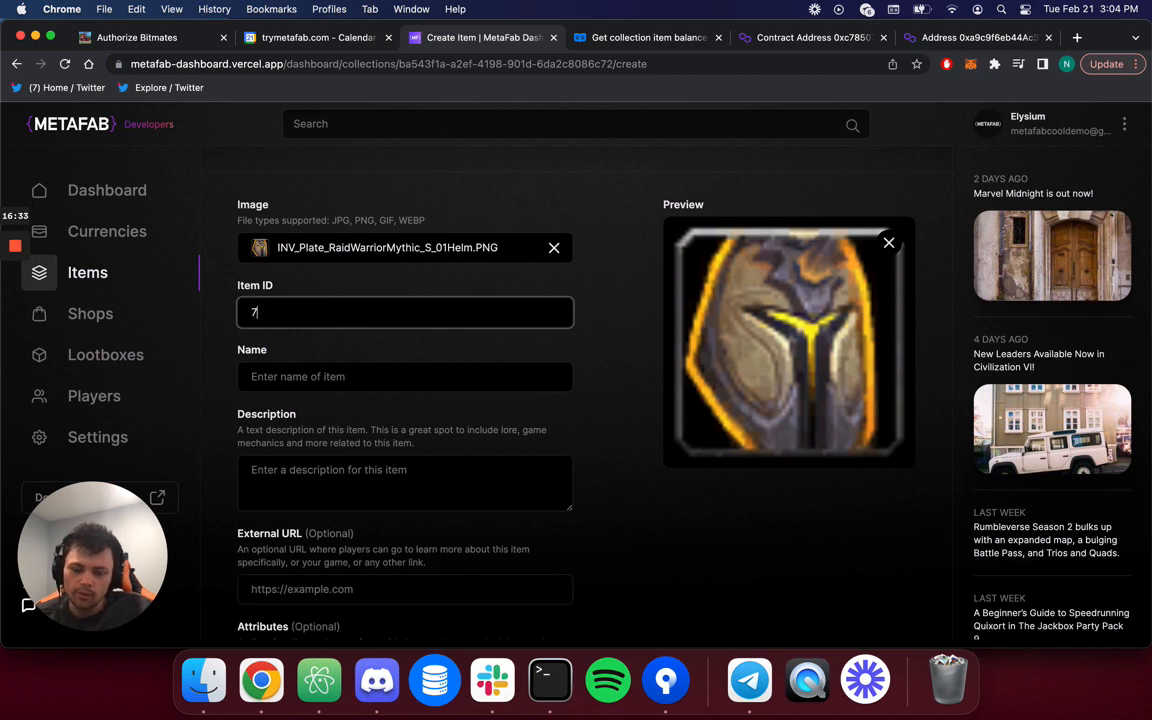
{"action": "left_click", "coordinate": [411, 384]}
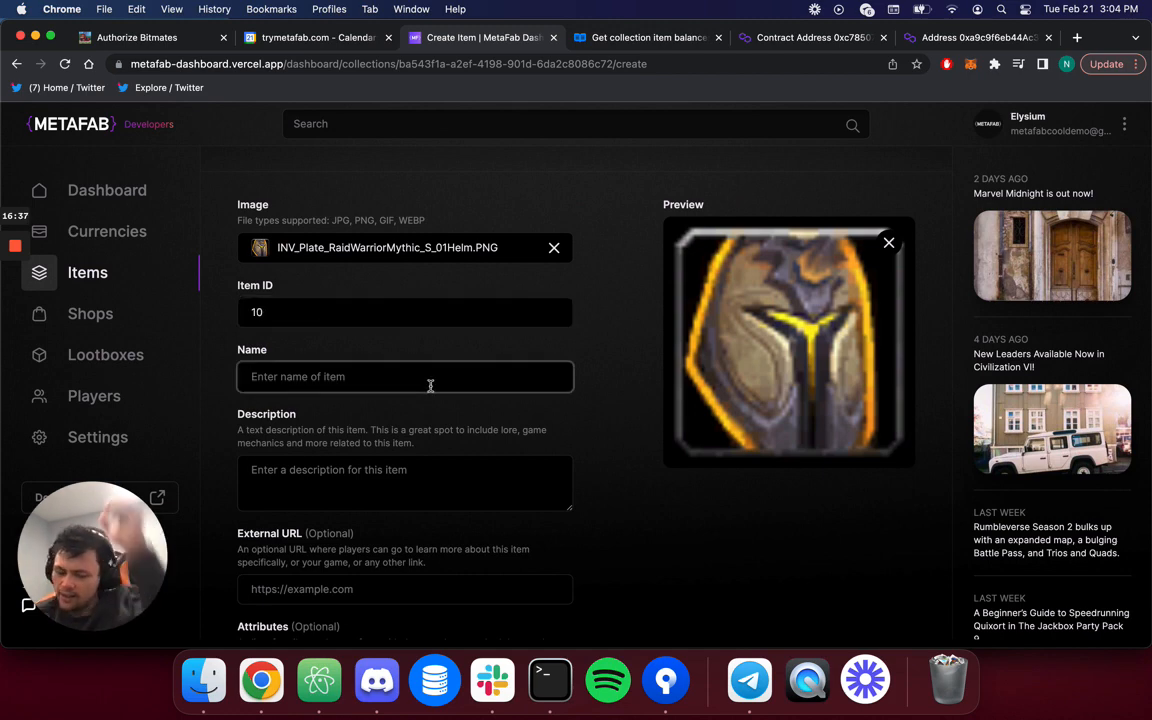
{"action": "type", "text": "Slain wa"}
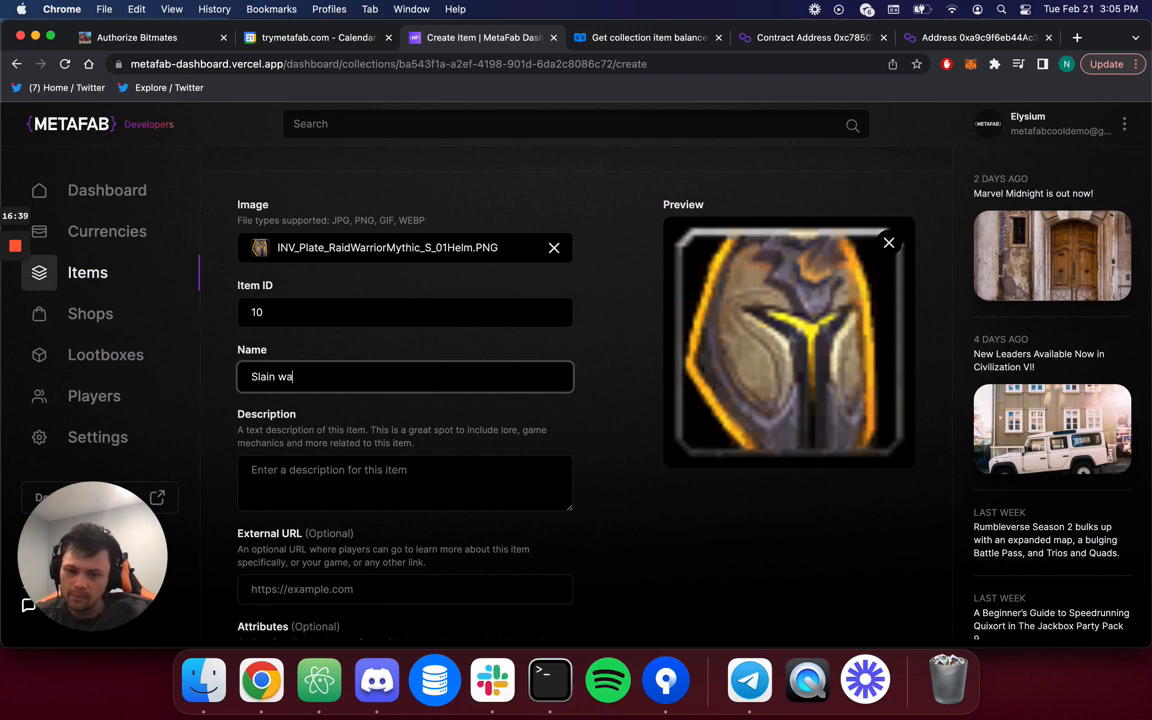
{"action": "key", "text": "BackSpace"}
{"action": "key", "text": "BackSpace"}
{"action": "type", "text": "Wa"}
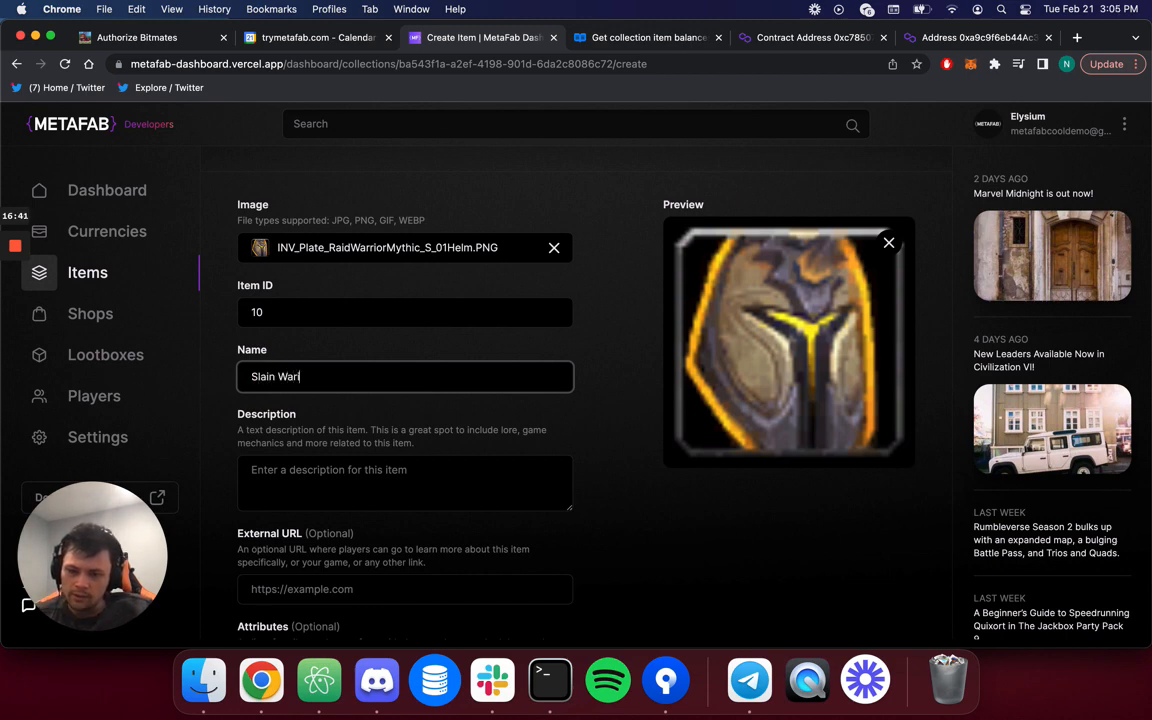
{"action": "type", "text": "rrior Helmet"}
{"action": "key", "text": "Tab"}
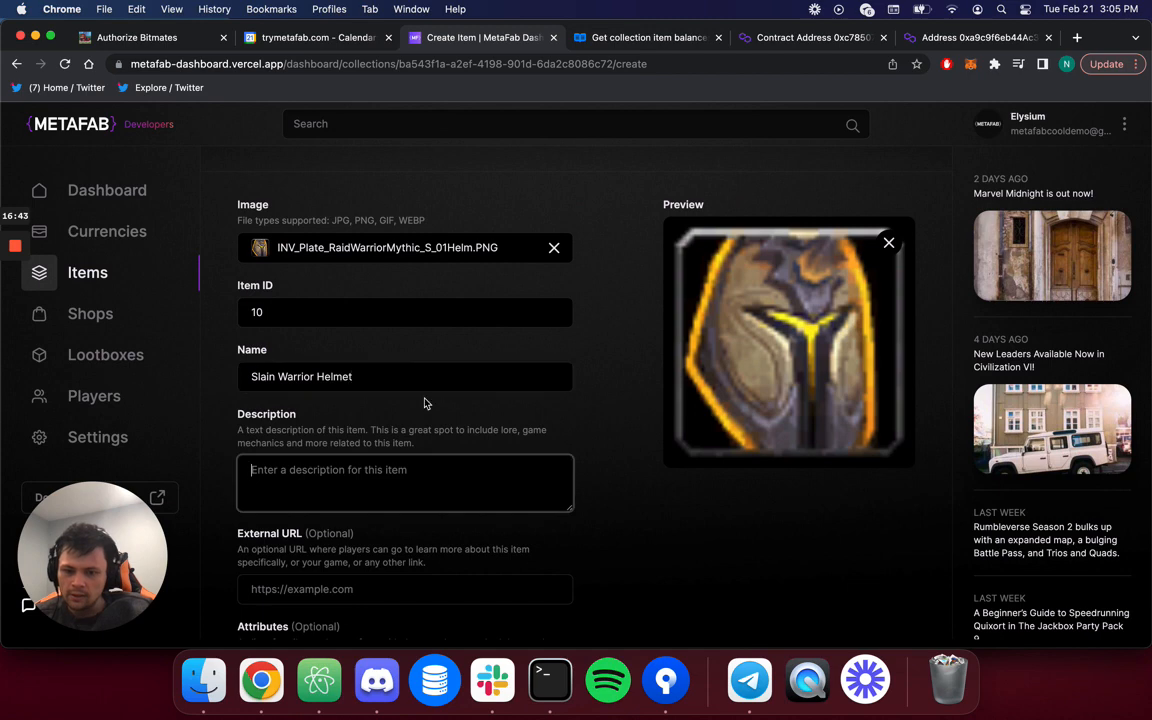
Enter the description "A momento of a fallen foe".
{"action": "type", "text": "A me"}
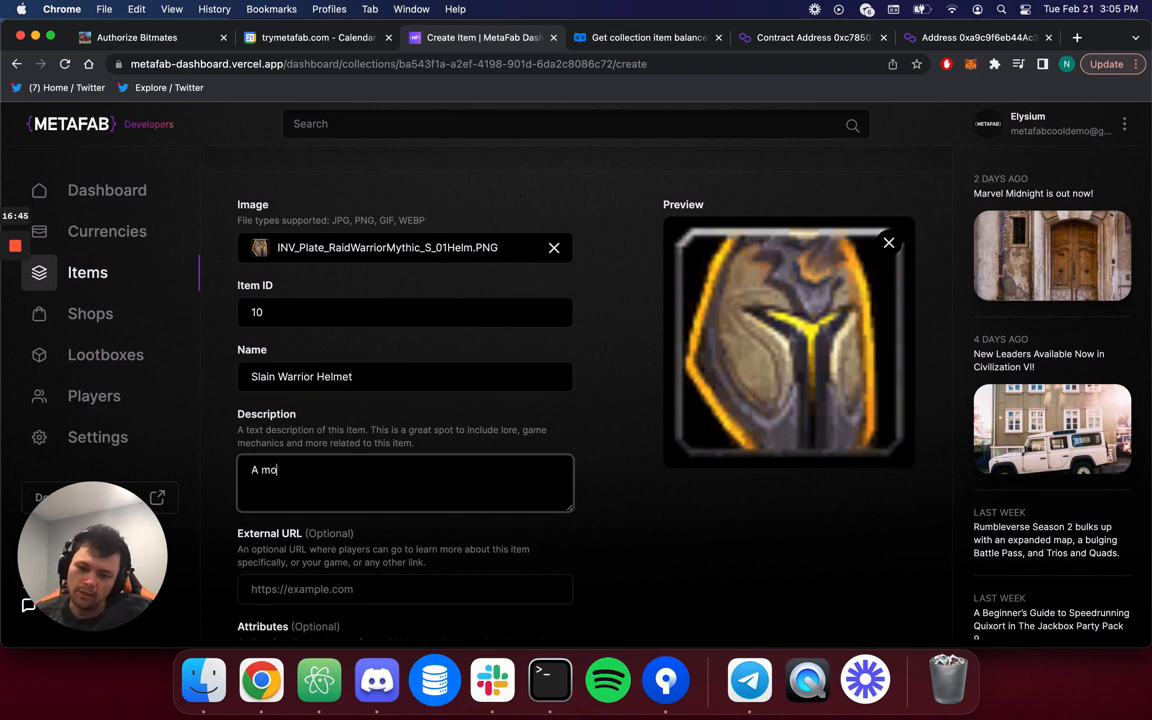
{"action": "type", "text": "mento of a fallen foe"}
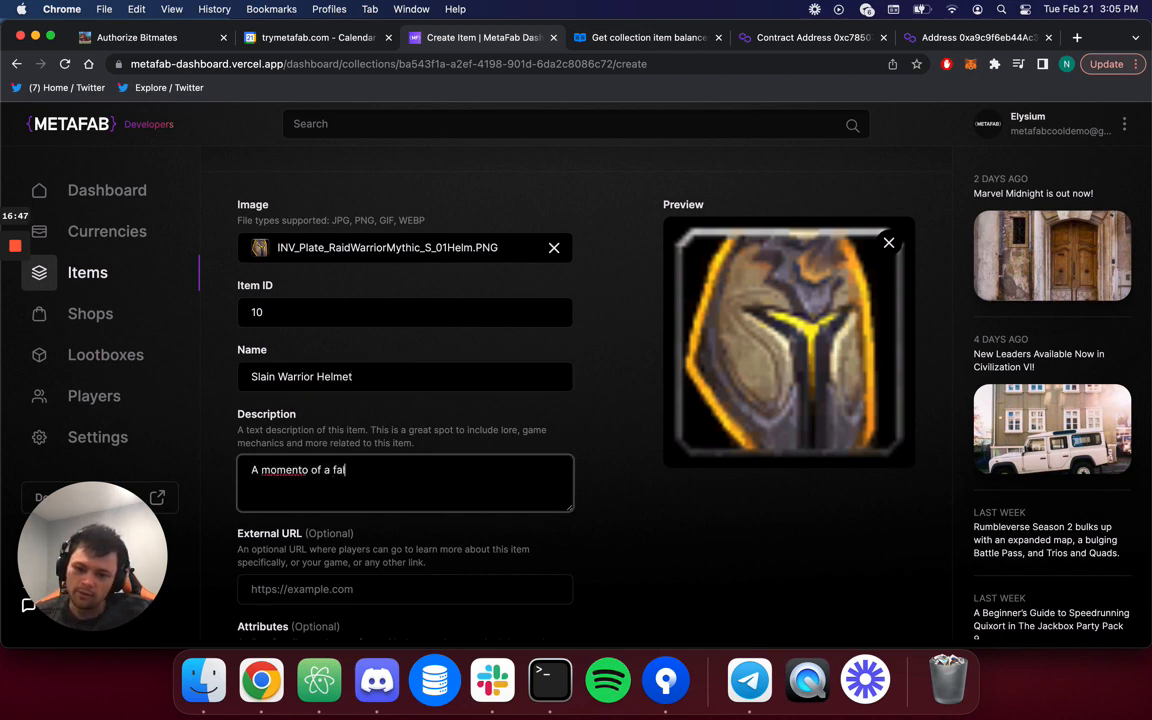
{"action": "left_click", "coordinate": [612, 497]}
{"action": "scroll", "coordinate": [599, 508], "scroll_direction": "down", "scroll_amount": 3}
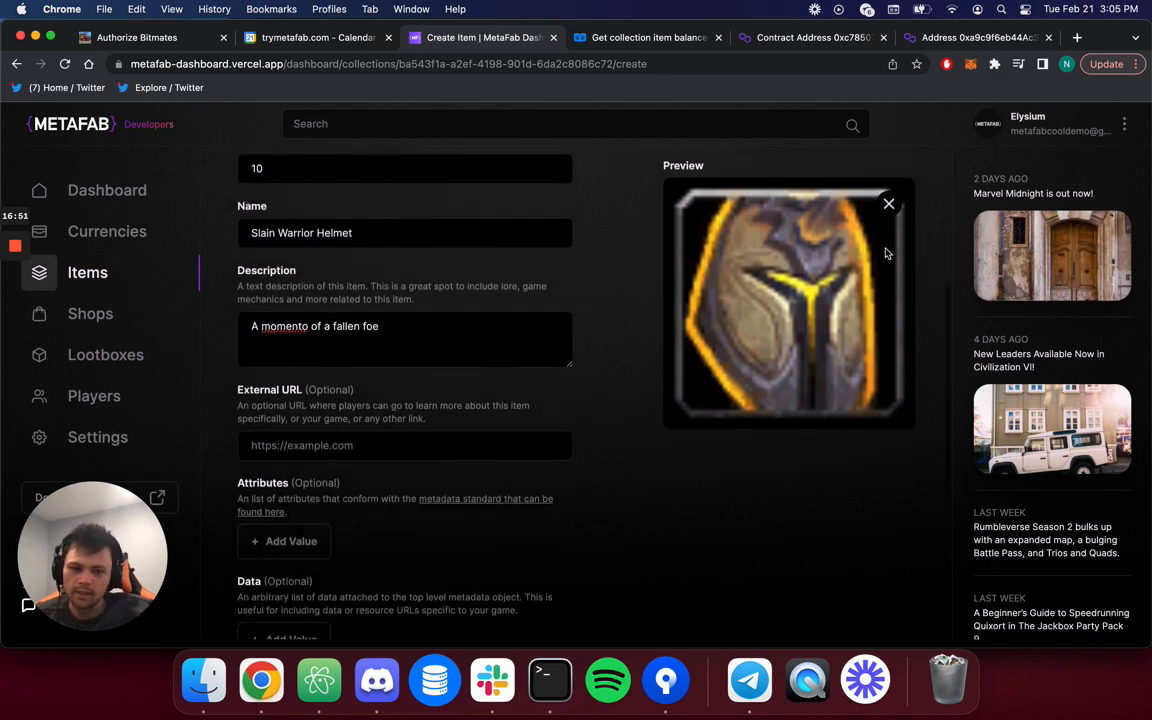
{"action": "scroll", "coordinate": [615, 510], "scroll_direction": "down", "scroll_amount": 3}
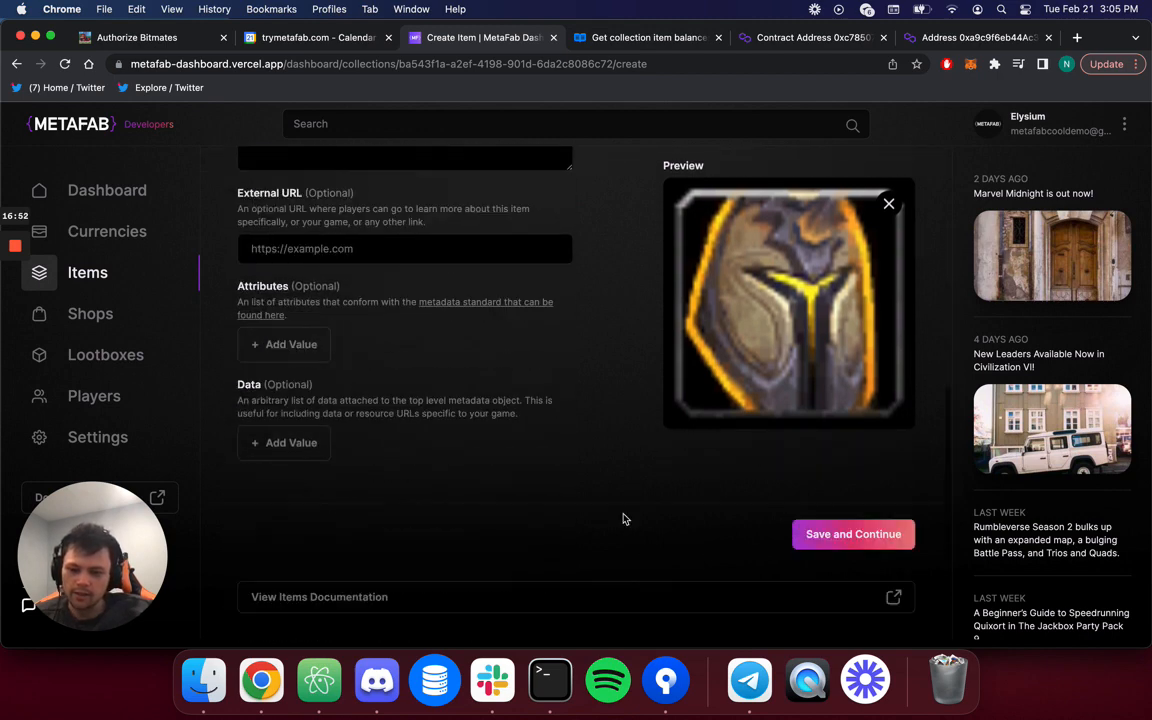
Save Slain Warrior Helmet, confirm it in the Items list, then open Shops.
{"action": "left_click", "coordinate": [848, 542]}
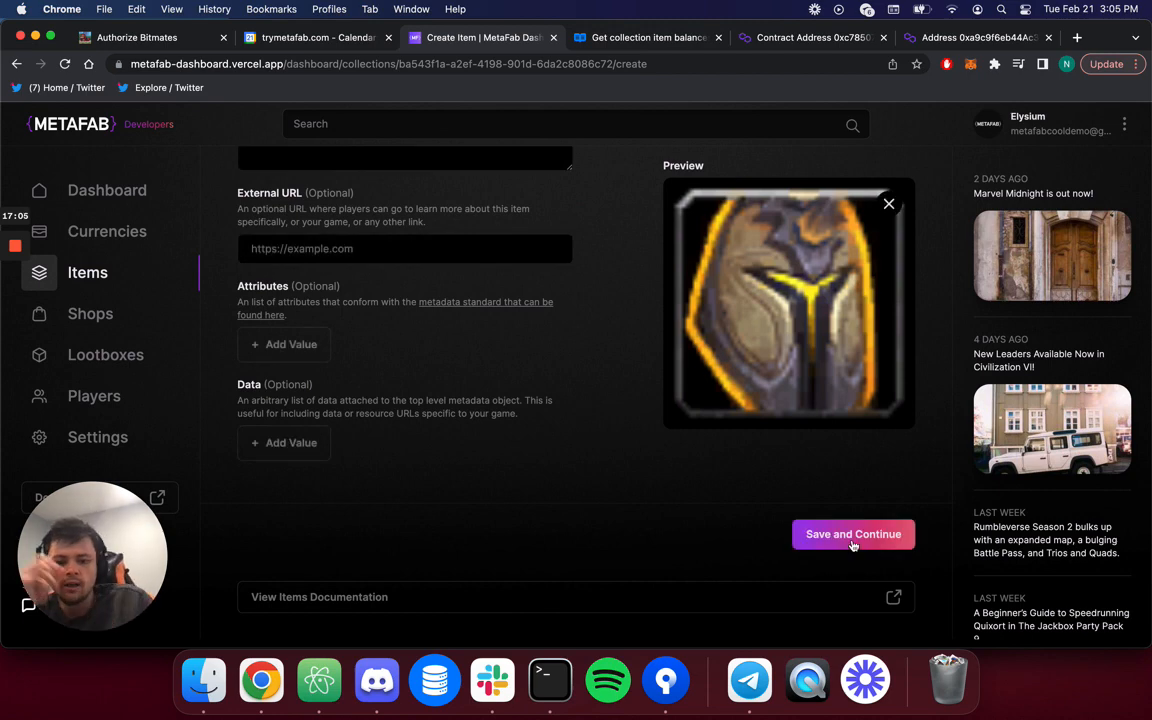
{"action": "scroll", "coordinate": [700, 440], "scroll_direction": "up", "scroll_amount": 5}
{"action": "left_click", "coordinate": [322, 179]}
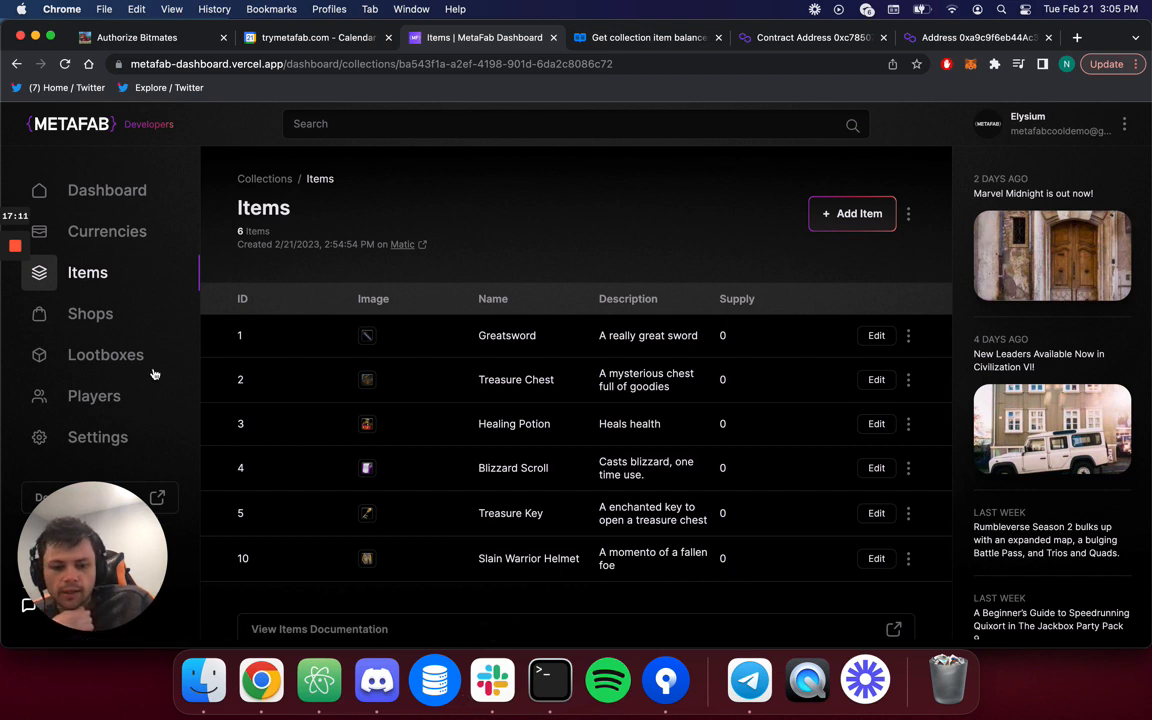
{"action": "left_click", "coordinate": [90, 315]}
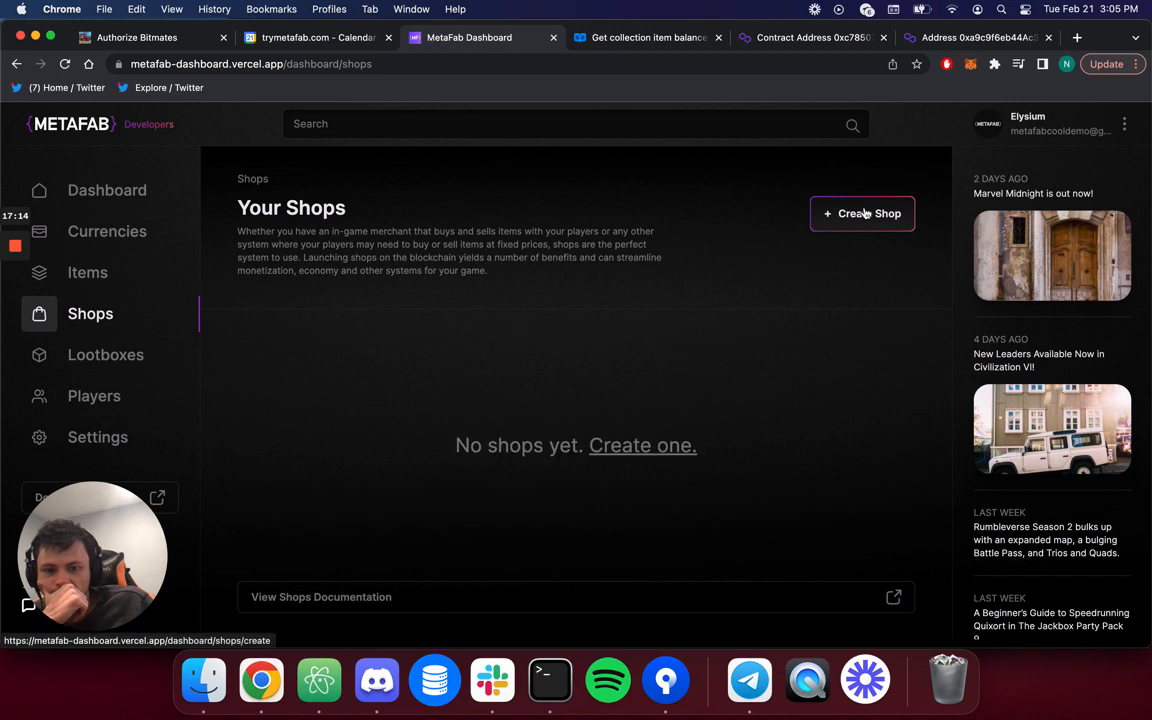
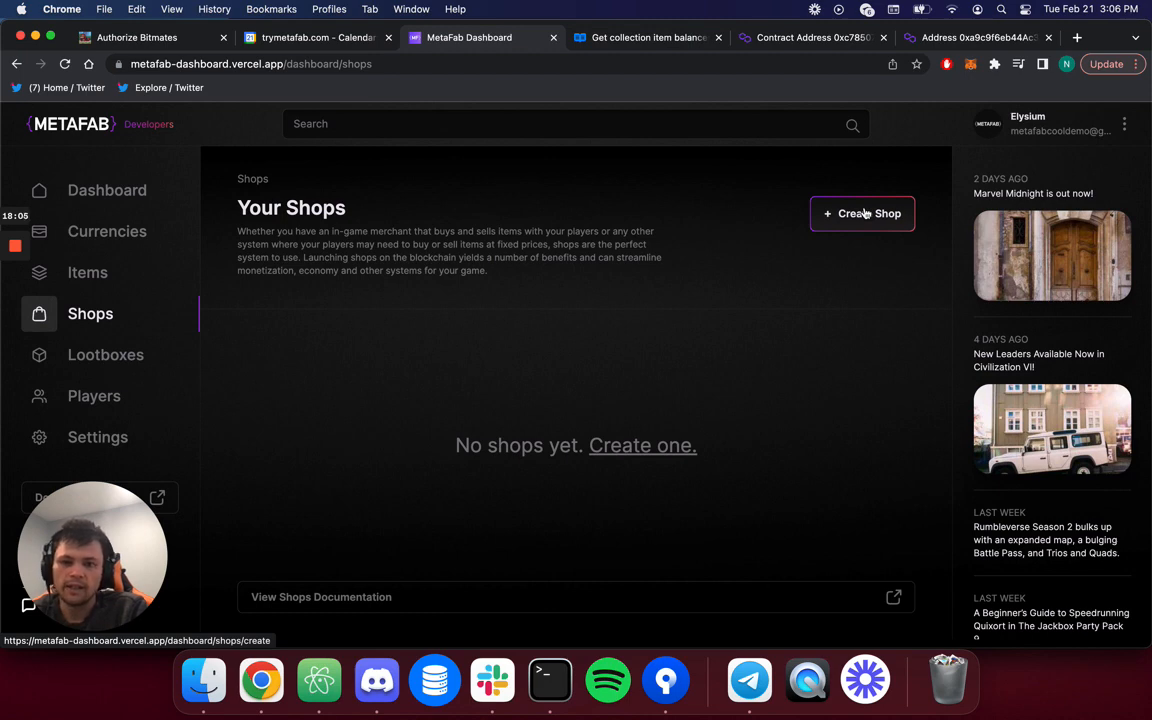
Create a shop named Elysium Shop on the Matic blockchain.
{"action": "left_click", "coordinate": [865, 213]}
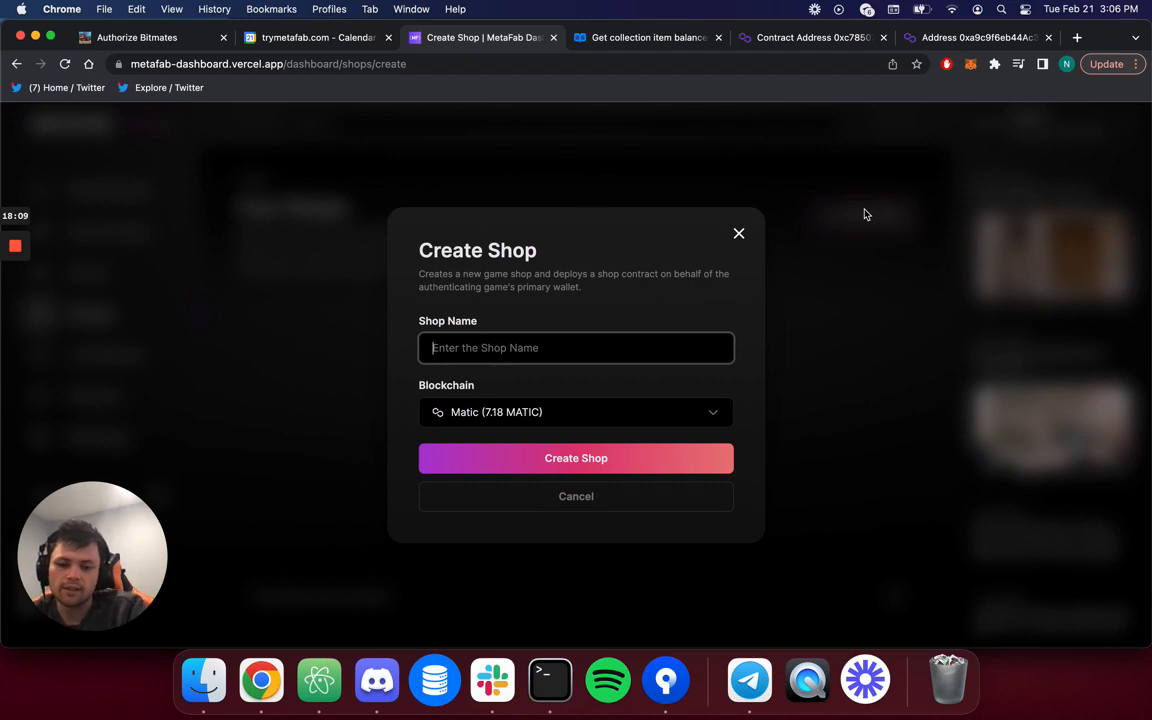
{"action": "type", "text": "E"}
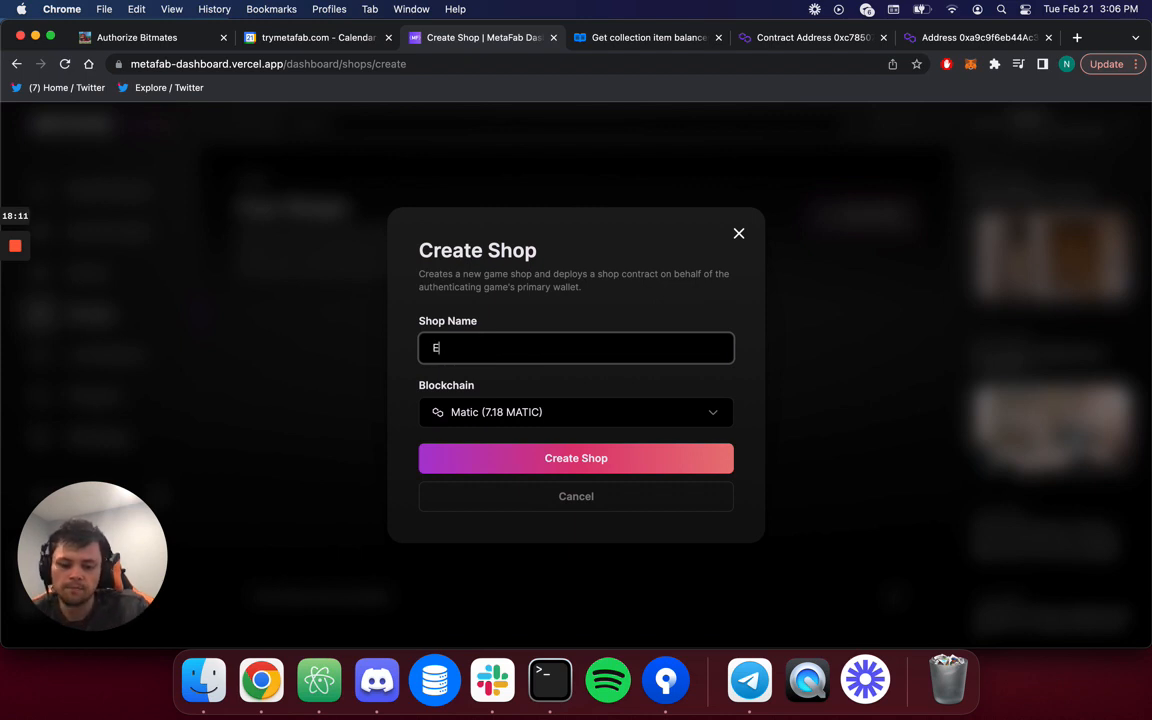
{"action": "type", "text": "lysium Shop"}
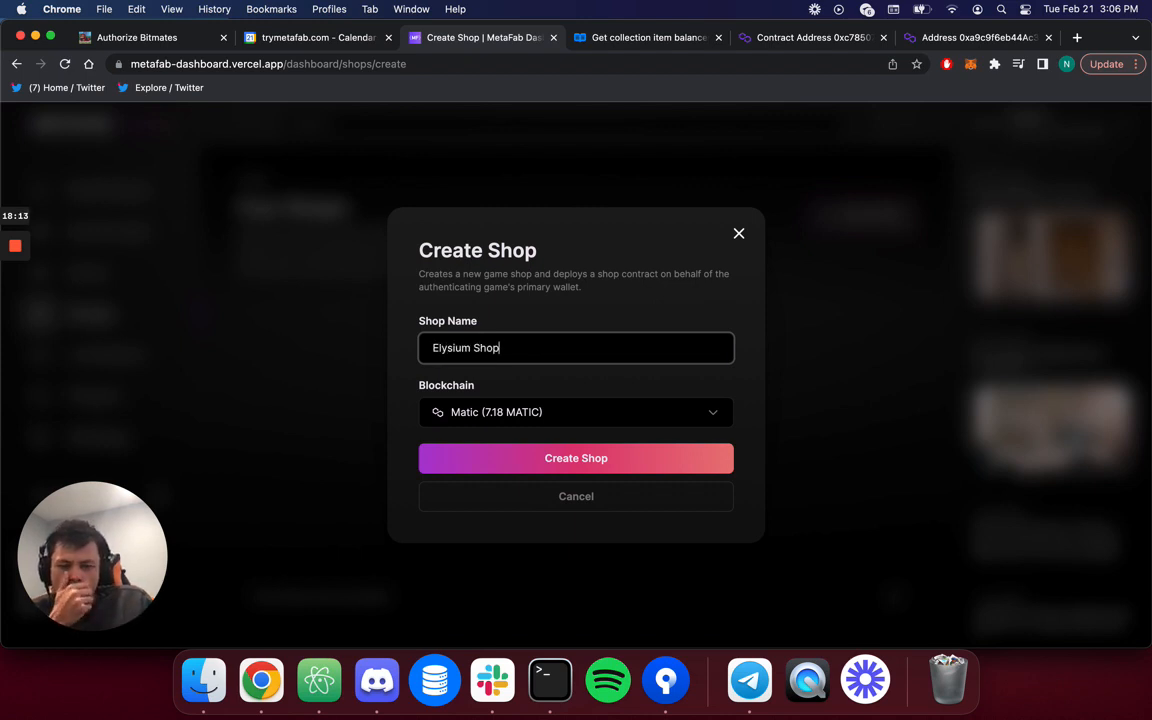
{"action": "left_click", "coordinate": [632, 424]}
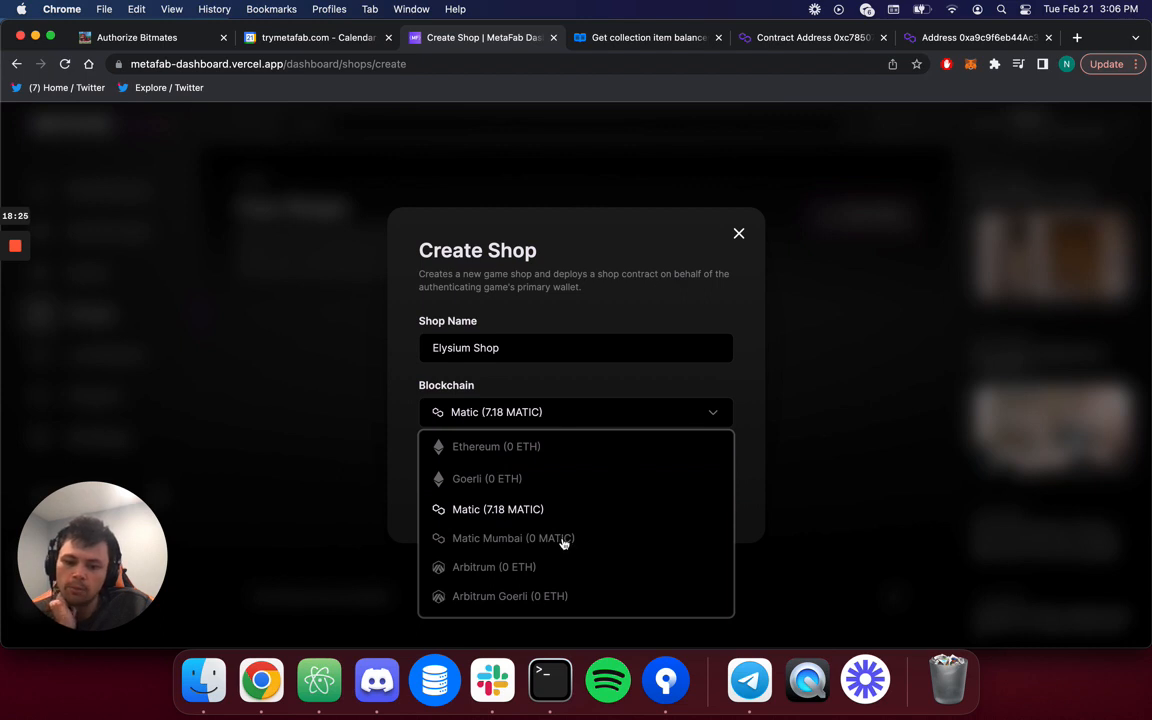
{"action": "left_click", "coordinate": [510, 517]}
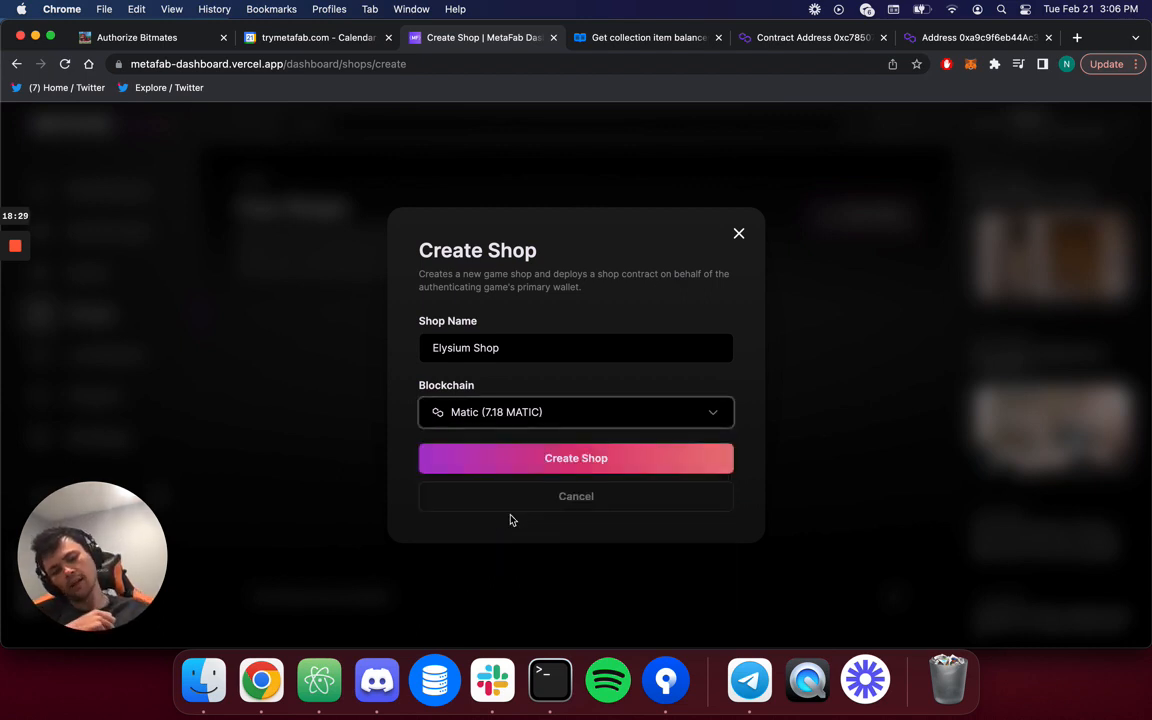
{"action": "left_click", "coordinate": [545, 463]}
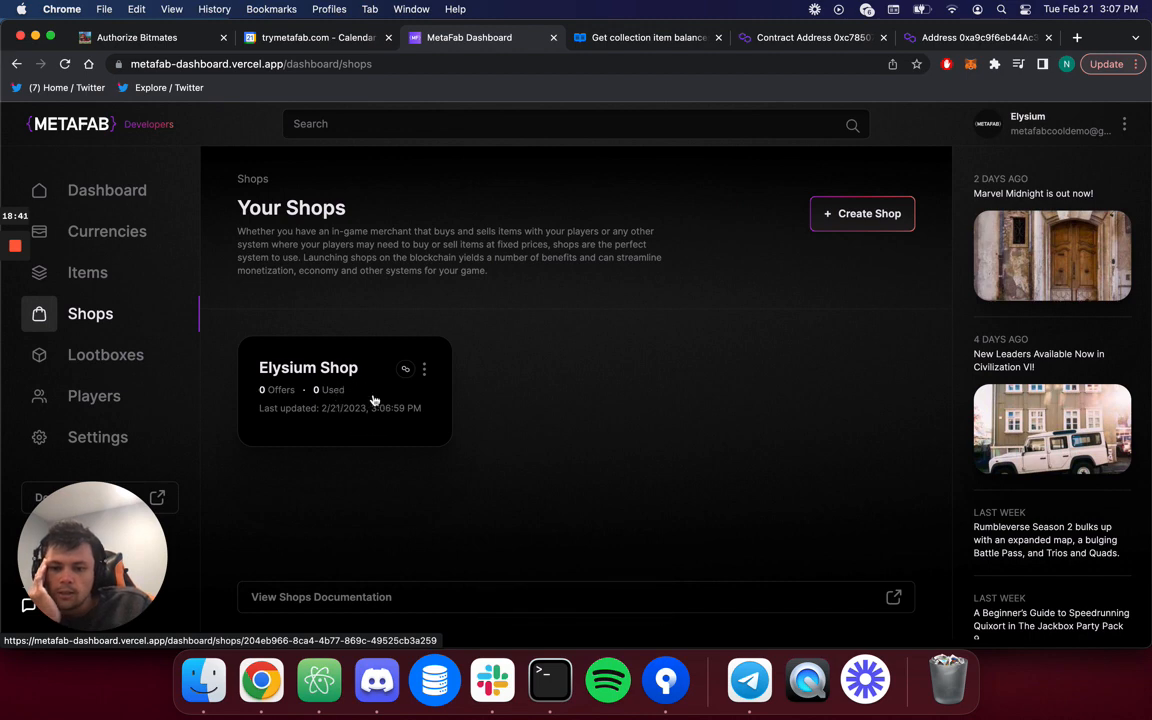
View Elysium Shop's empty offers, go back to Shops, and copy its contract address.
{"action": "left_click", "coordinate": [329, 399]}
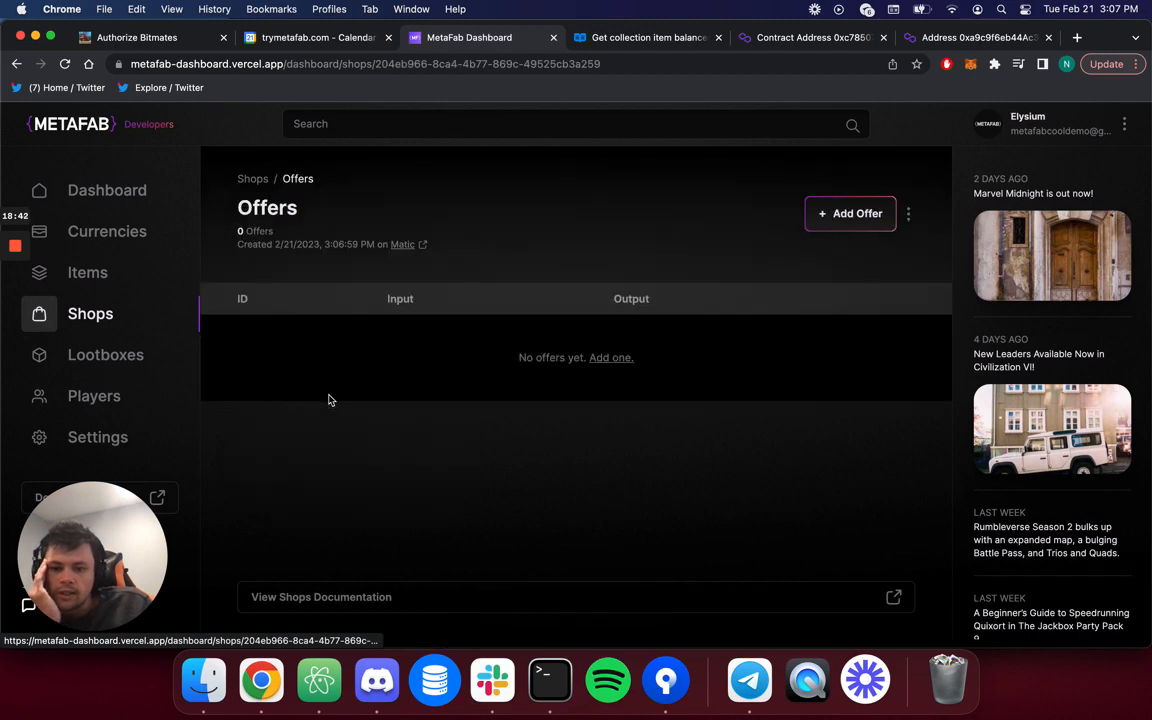
{"action": "left_click", "coordinate": [253, 179]}
{"action": "left_click", "coordinate": [424, 368]}
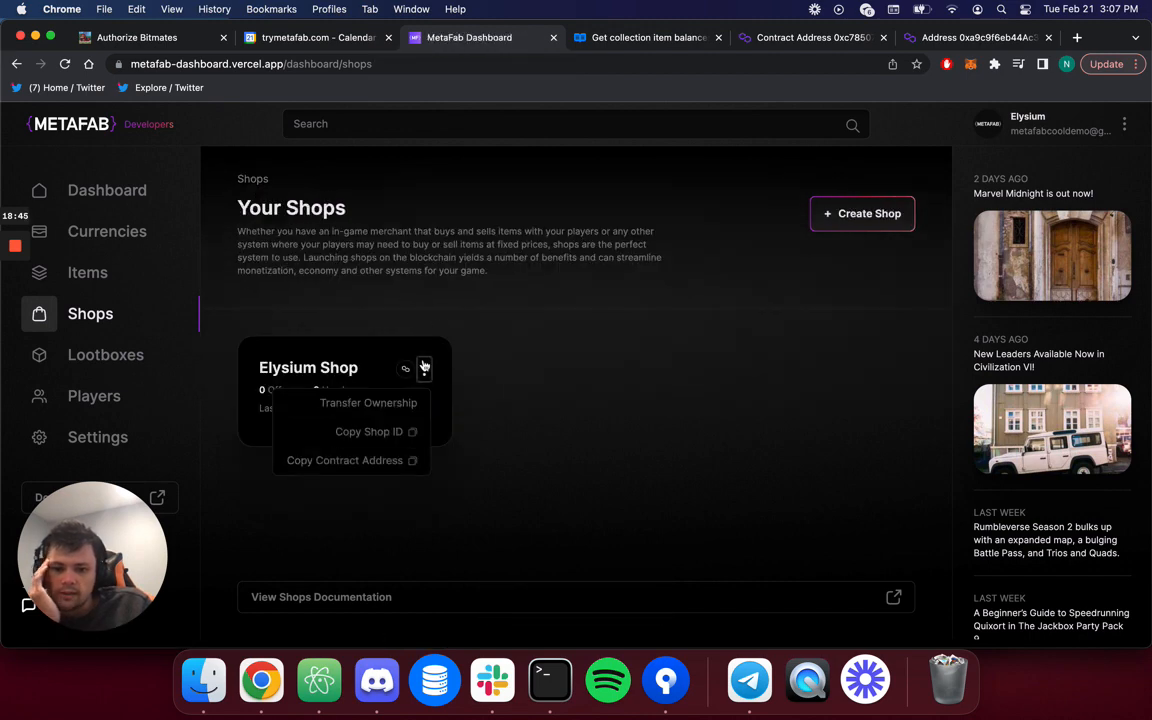
{"action": "left_click", "coordinate": [399, 463]}
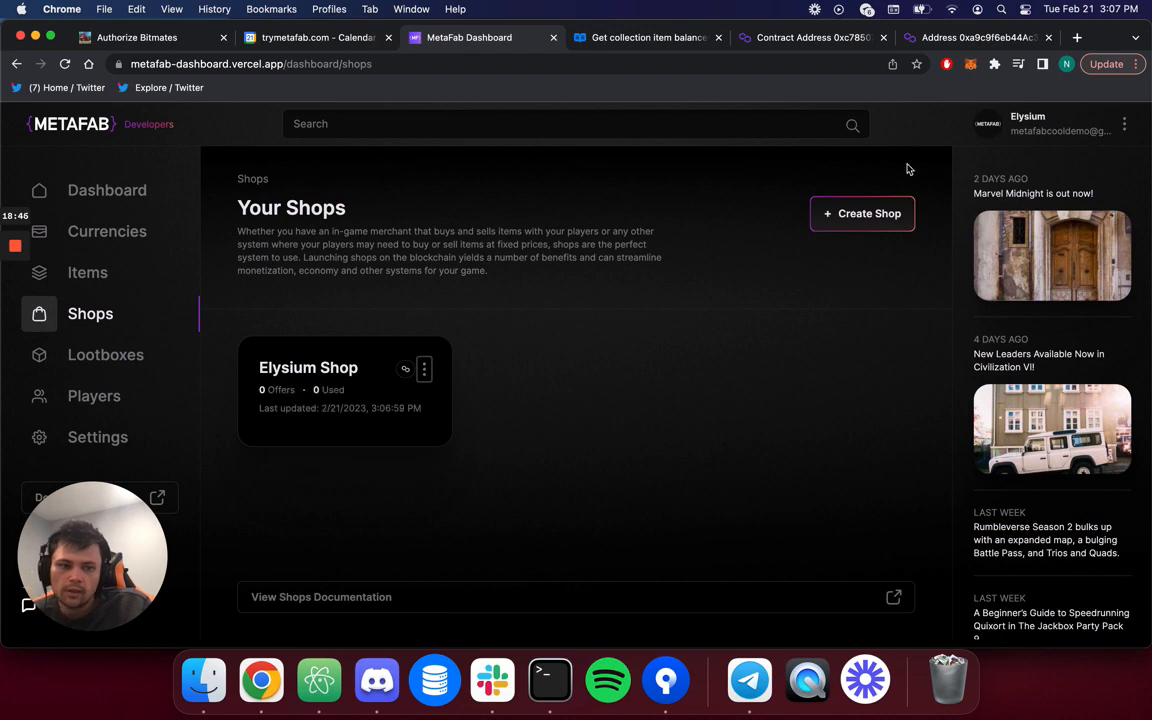
Load the shop contract's address page on polygonscan.com in a new tab.
{"action": "left_click", "coordinate": [1077, 37]}
{"action": "type", "text": "polygonscan.com/"}
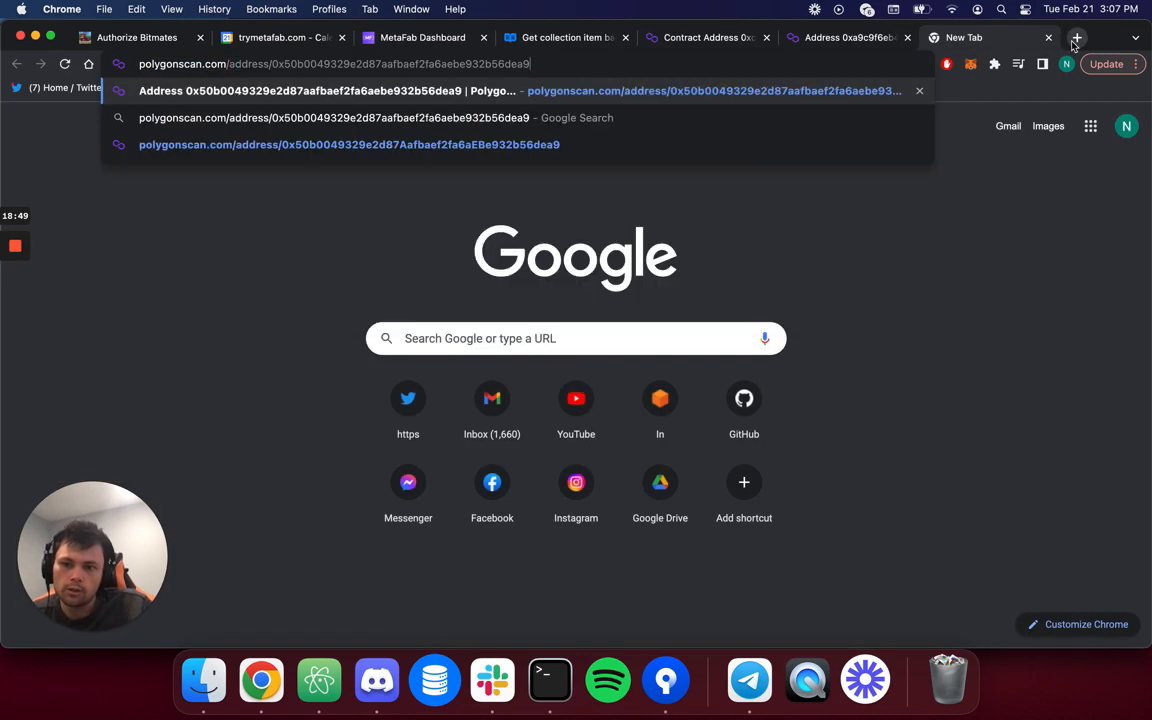
{"action": "key", "text": "super+v"}
{"action": "key", "text": "alt+BackSpace"}
{"action": "key", "text": "super+v"}
{"action": "key", "text": "Return"}
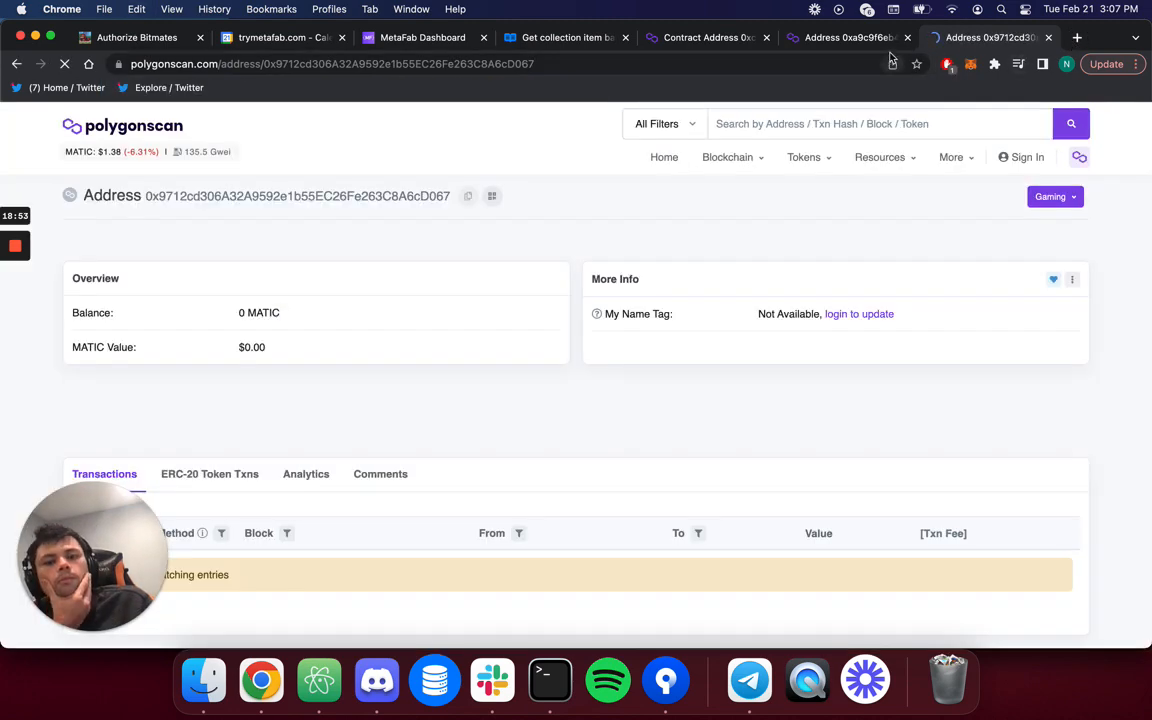
Reload the item contract's Polygonscan page, review its 8 transactions, and copy its address.
{"action": "left_click", "coordinate": [858, 38]}
{"action": "left_click", "coordinate": [838, 62]}
{"action": "key", "text": "Return"}
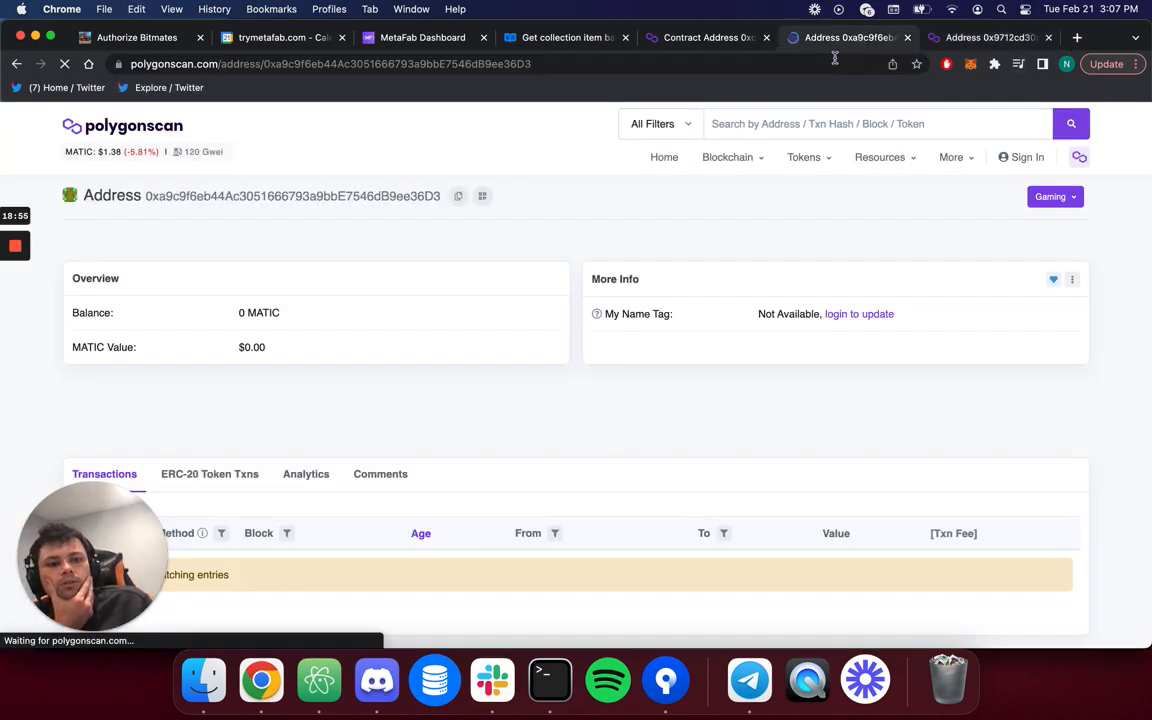
{"action": "scroll", "coordinate": [573, 411], "scroll_direction": "down", "scroll_amount": 5}
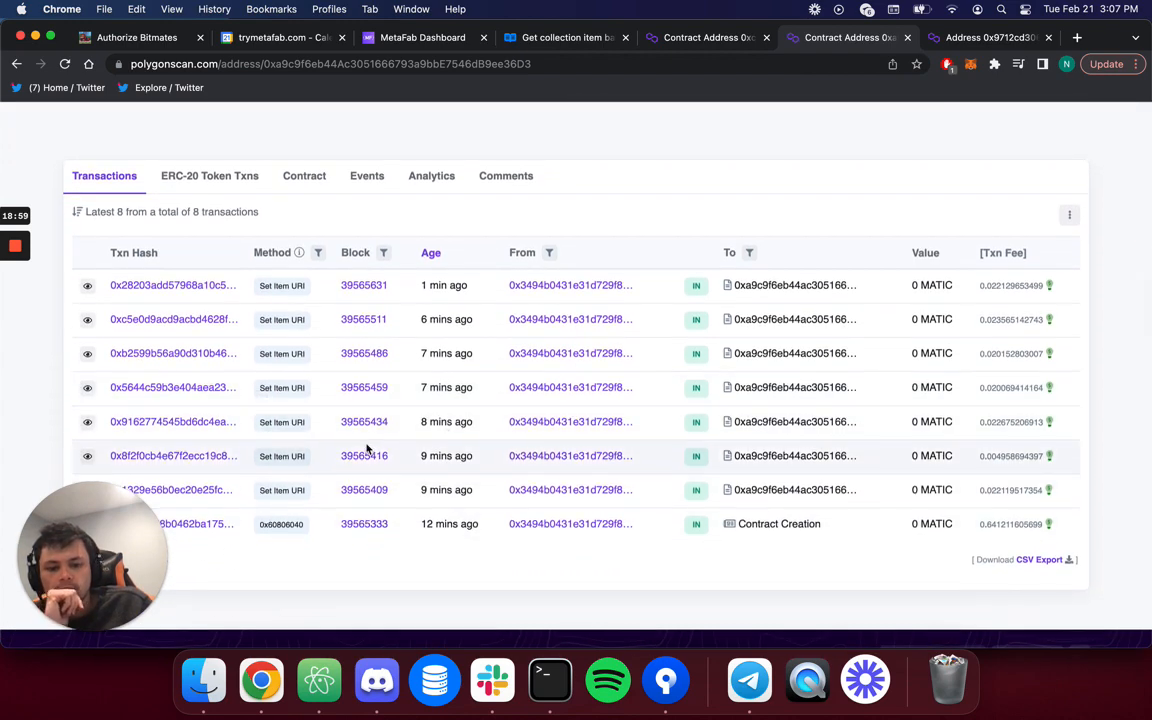
{"action": "scroll", "coordinate": [370, 450], "scroll_direction": "down", "scroll_amount": 2}
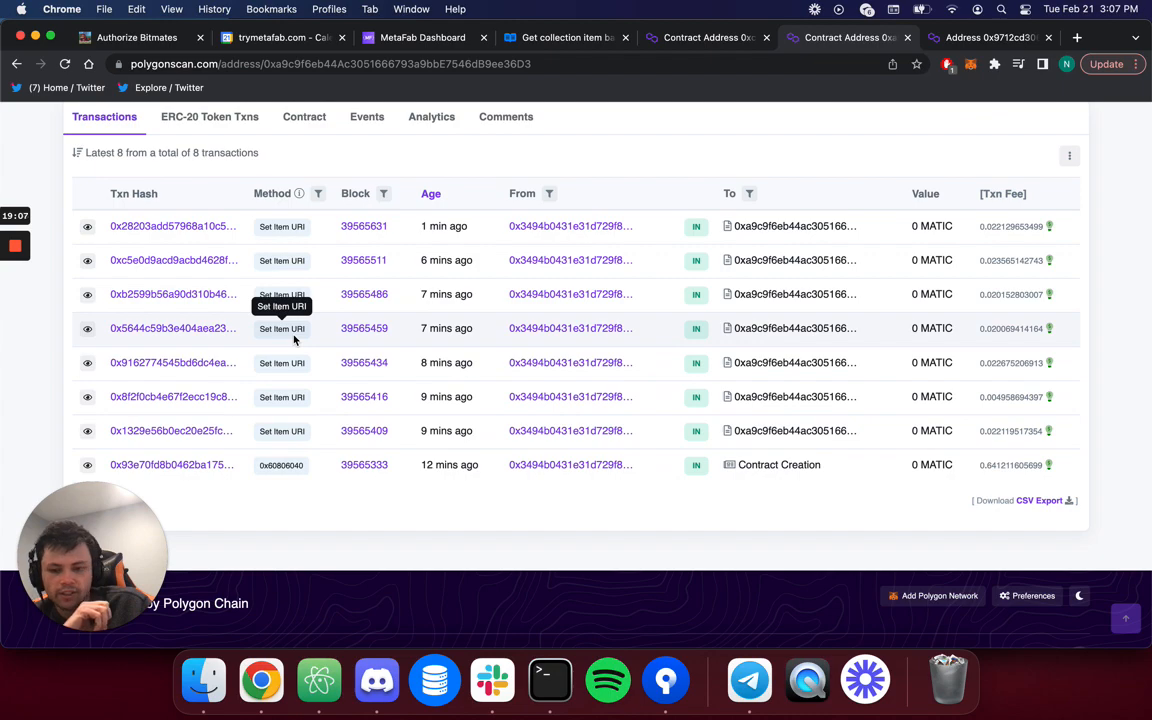
{"action": "scroll", "coordinate": [293, 340], "scroll_direction": "up", "scroll_amount": 3}
{"action": "scroll", "coordinate": [278, 537], "scroll_direction": "down", "scroll_amount": 4}
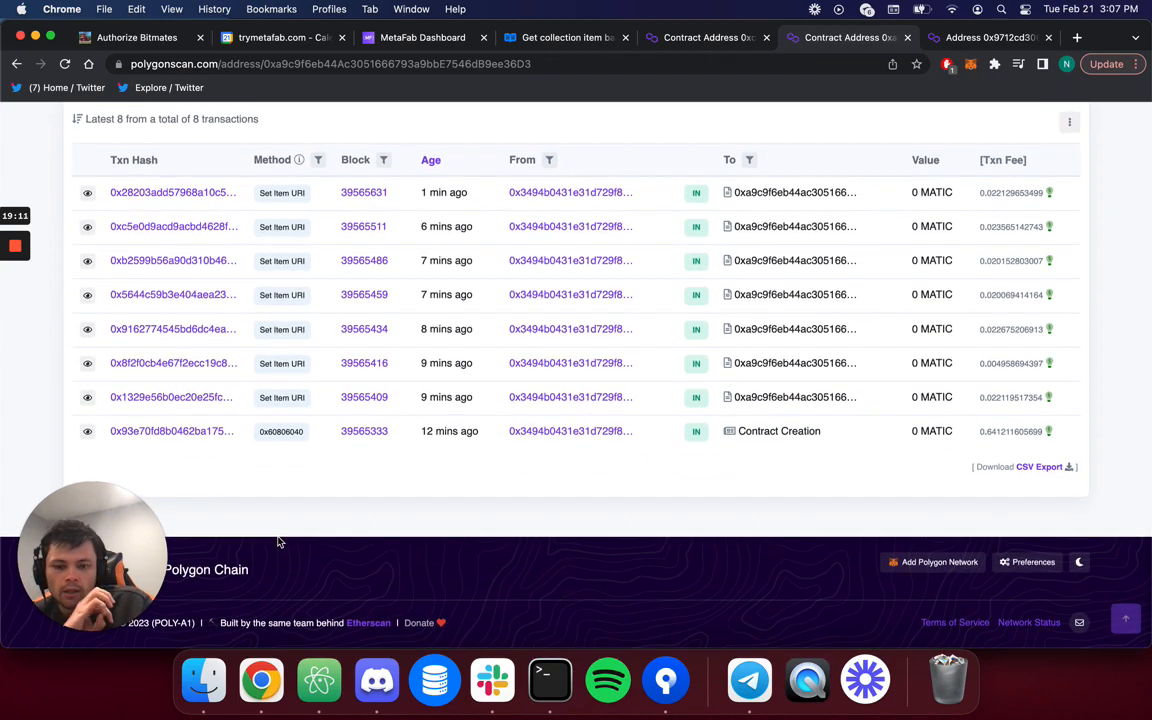
{"action": "scroll", "coordinate": [279, 541], "scroll_direction": "up", "scroll_amount": 5}
{"action": "left_click", "coordinate": [460, 196]}
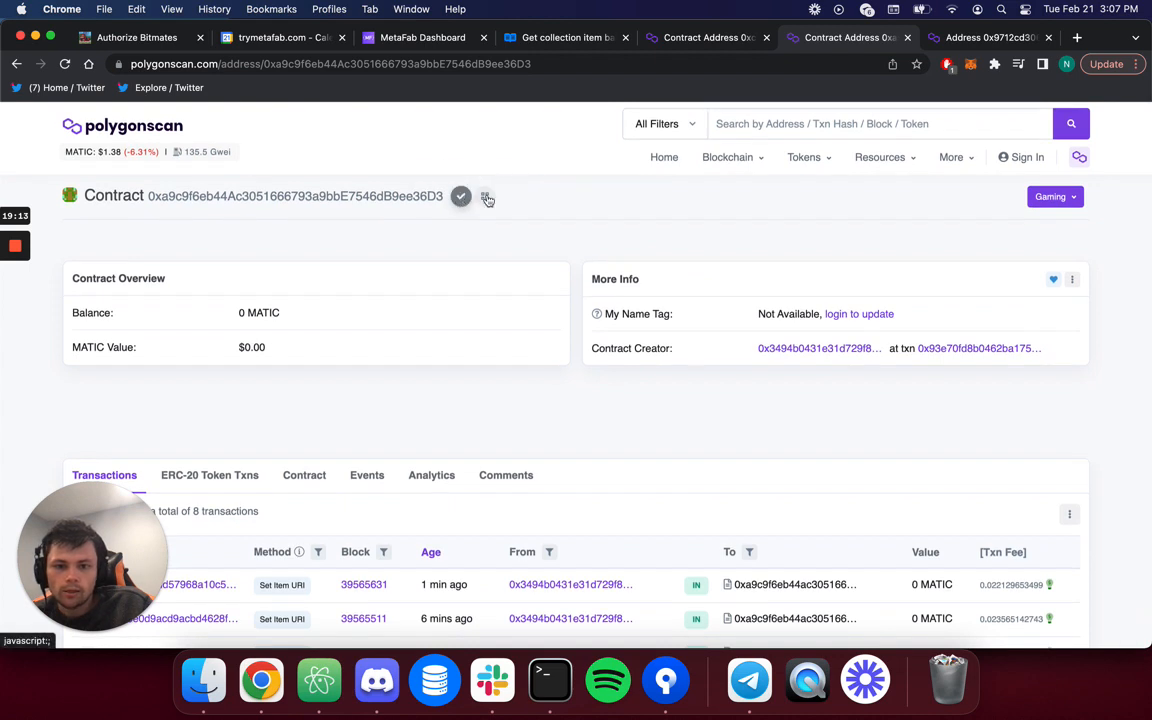
Open opensea.io in a new tab.
{"action": "left_click", "coordinate": [1078, 37]}
{"action": "type", "text": "open"}
{"action": "key", "text": "Return"}
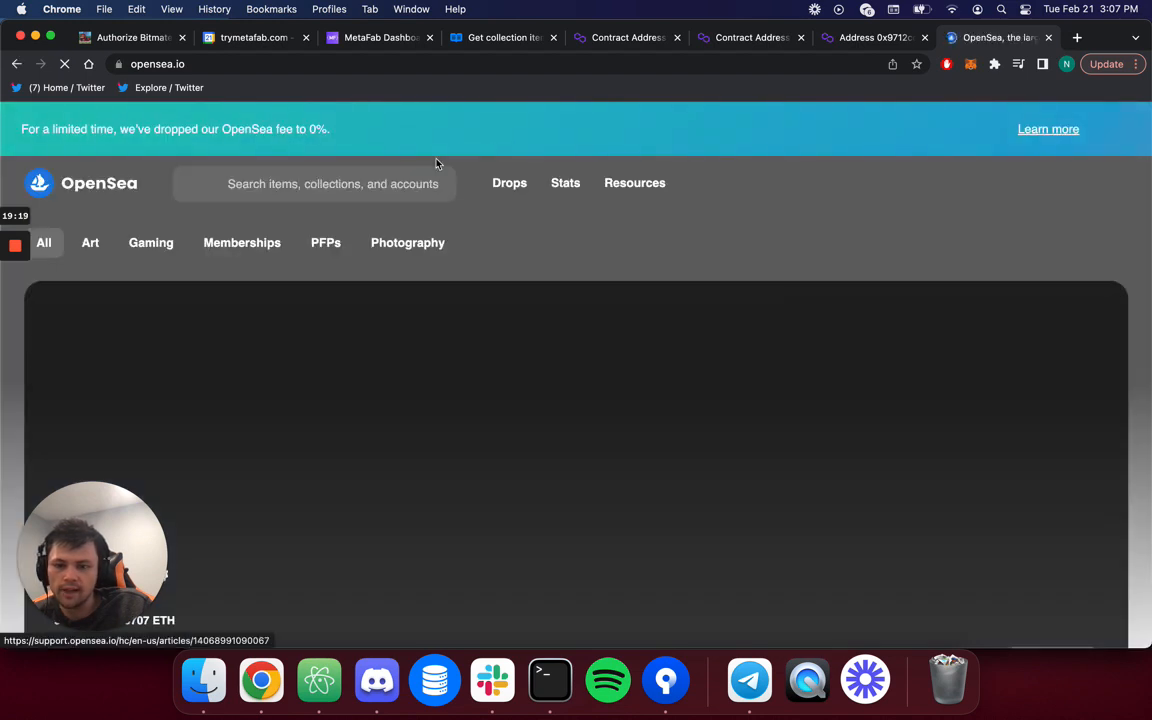
Search OpenSea for the contract address 0xa9c9…36D3.
{"action": "left_click", "coordinate": [386, 180]}
{"action": "key", "text": "cmd+v"}
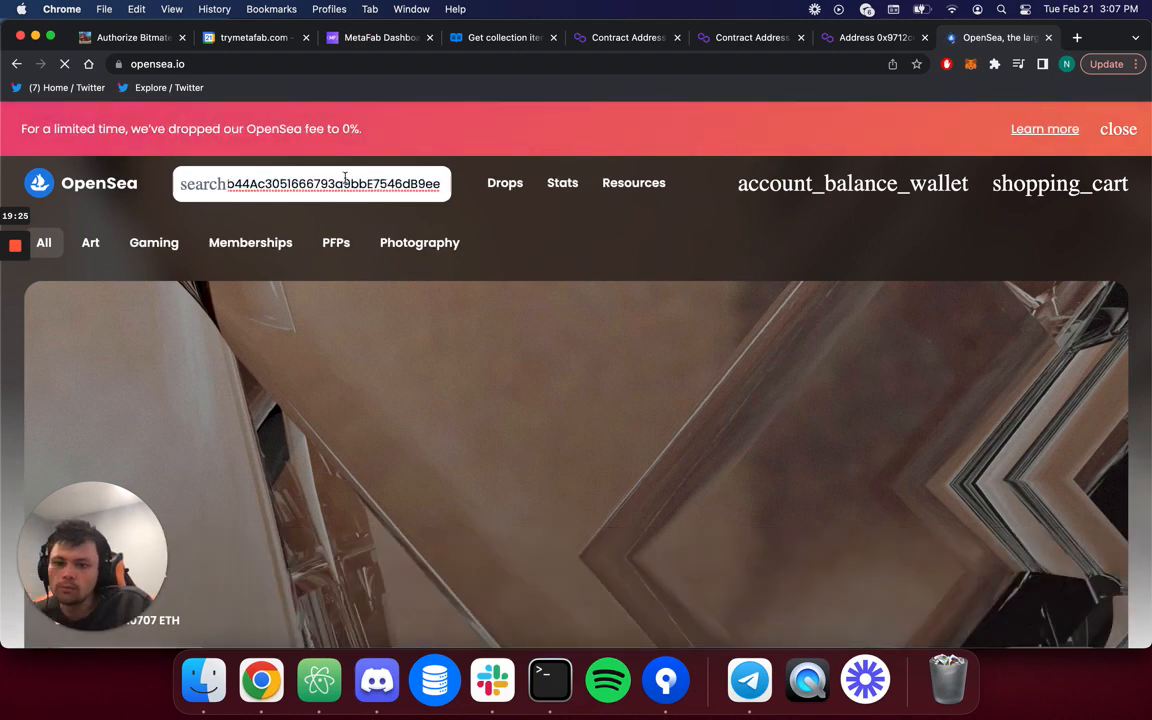
{"action": "key", "text": "cmd+a"}
{"action": "key", "text": "BackSpace"}
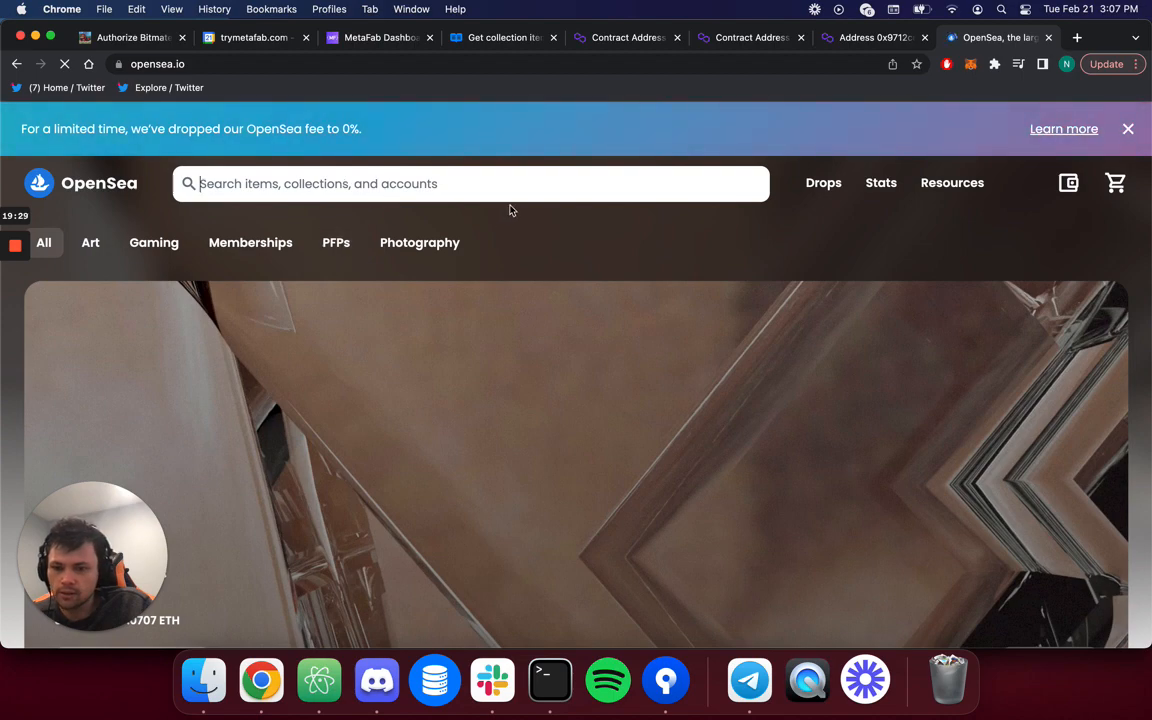
{"action": "key", "text": "cmd+v"}
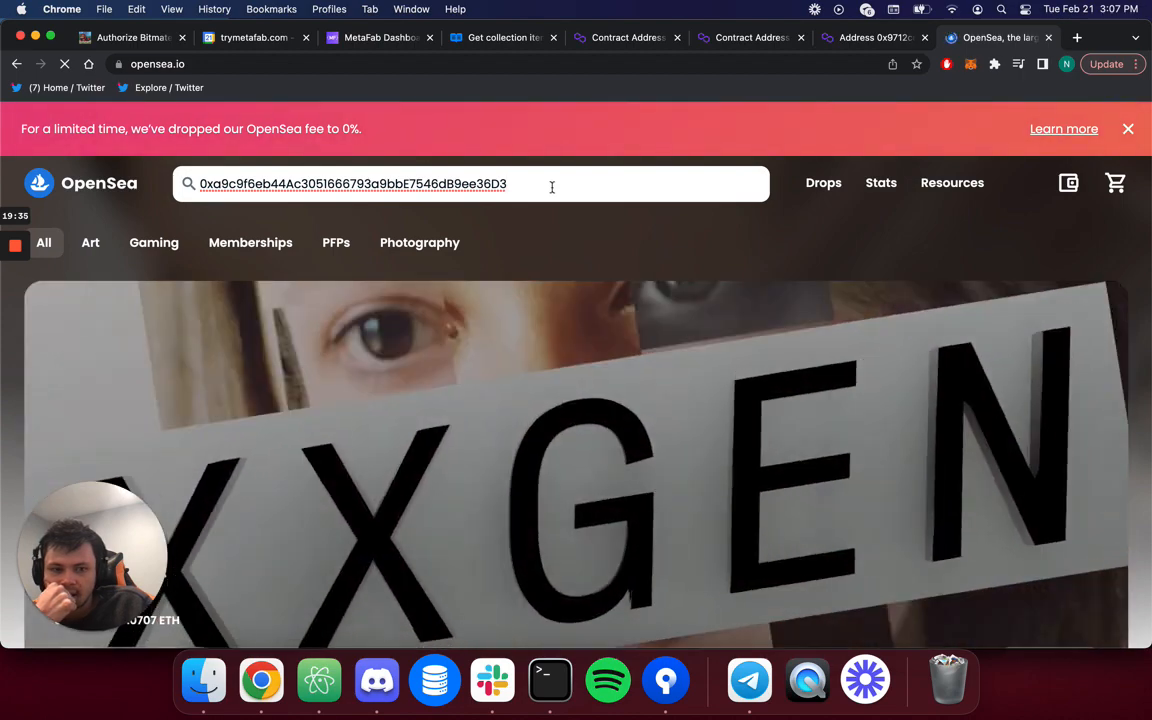
{"action": "left_click", "coordinate": [551, 185]}
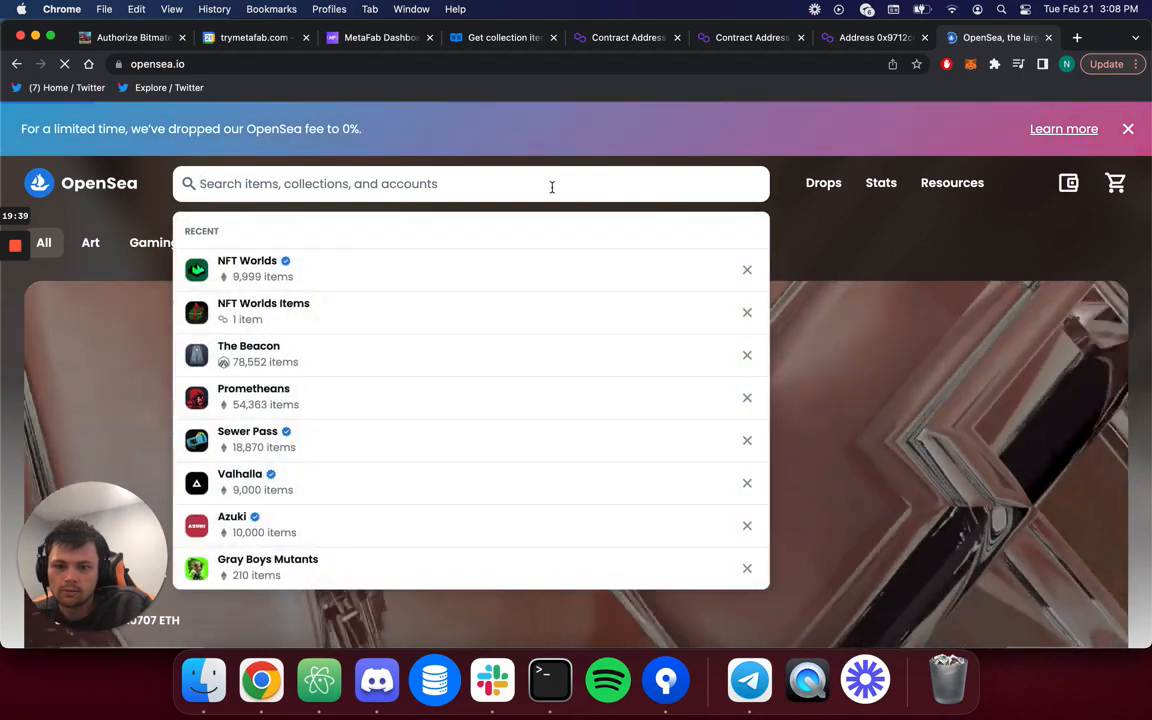
{"action": "key", "text": "super+v"}
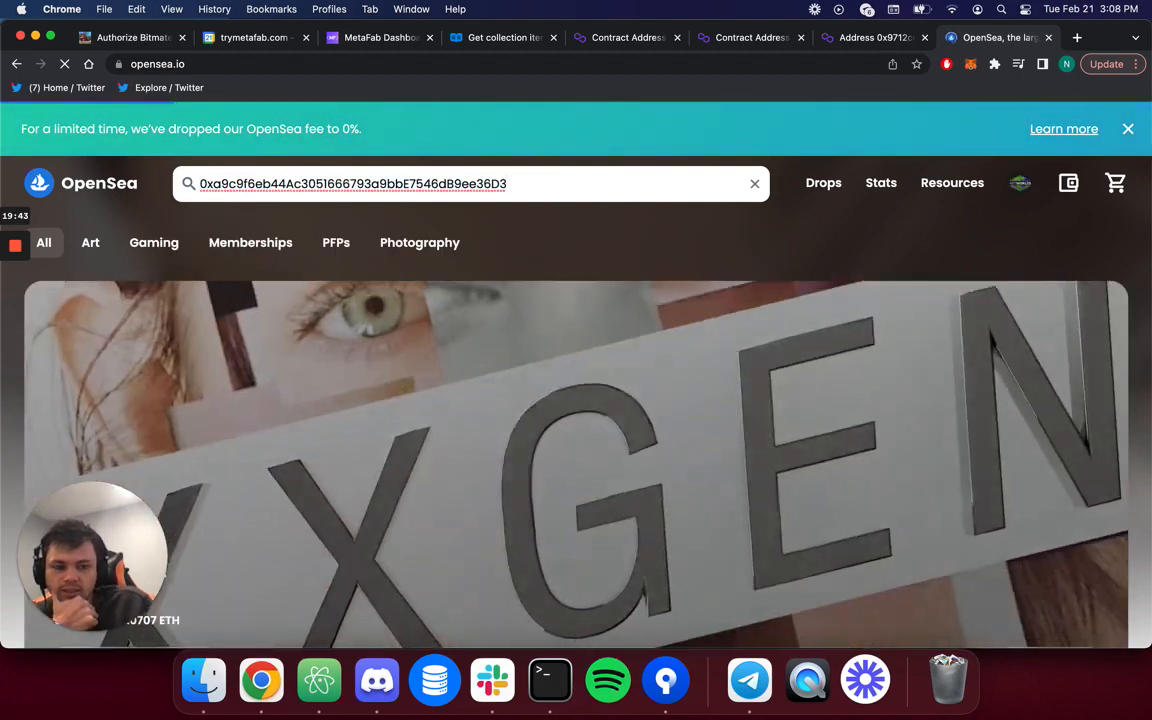
{"action": "key", "text": "Return"}
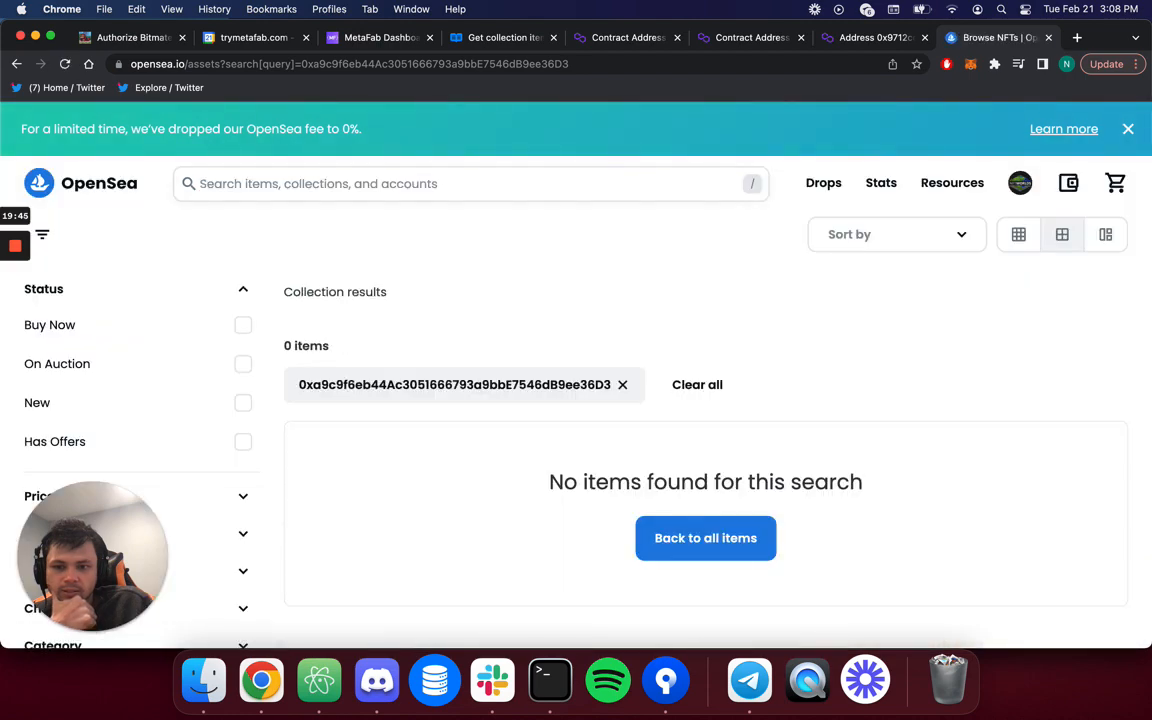
{"action": "scroll", "coordinate": [335, 447], "scroll_direction": "down", "scroll_amount": 2}
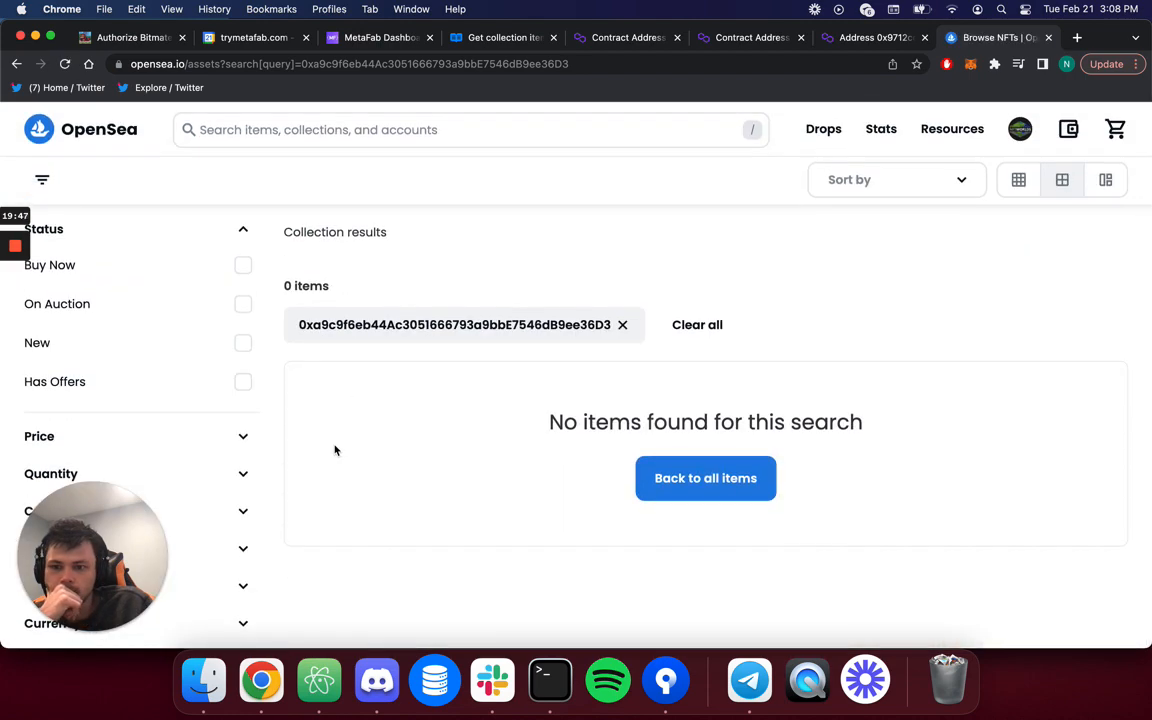
{"action": "scroll", "coordinate": [335, 450], "scroll_direction": "up", "scroll_amount": 2}
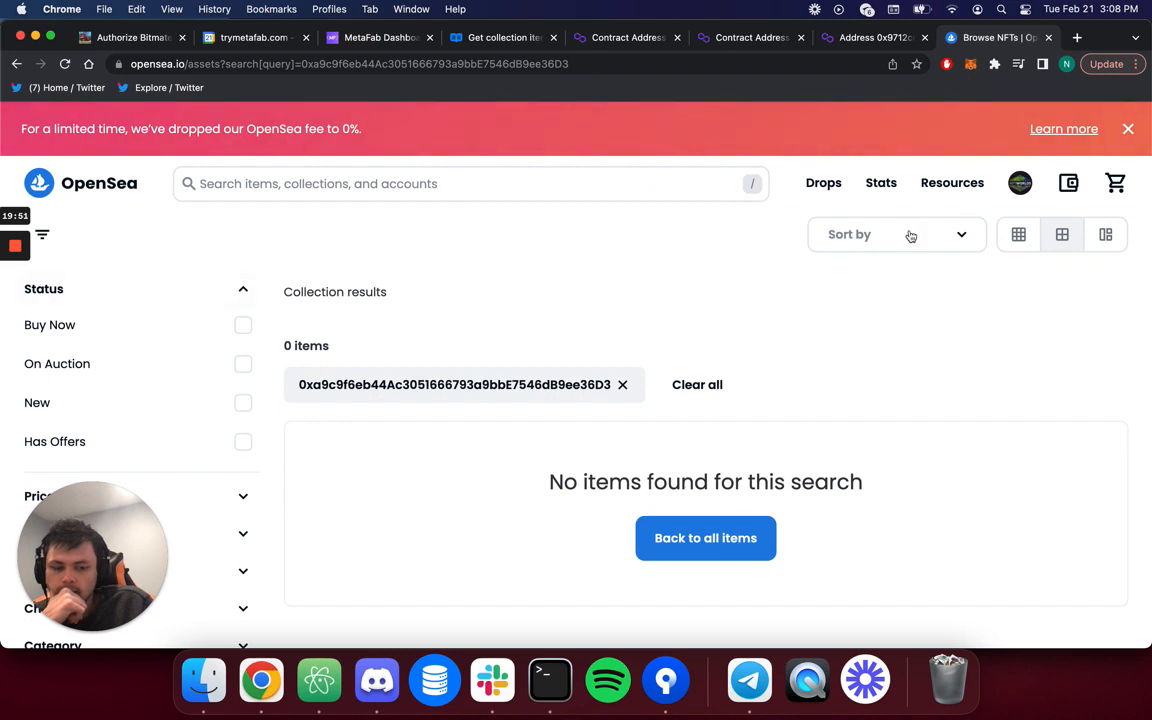
Go to opensea.io/<contract address>, showing an Unnamed profile with 0 items.
{"action": "double_click", "coordinate": [309, 69]}
{"action": "key", "text": "super+c"}
{"action": "key", "text": "BackSpace"}
{"action": "key", "text": "BackSpace"}
{"action": "key", "text": "BackSpace"}
{"action": "key", "text": "BackSpace"}
{"action": "key", "text": "BackSpace"}
{"action": "key", "text": "BackSpace"}
{"action": "key", "text": "BackSpace"}
{"action": "key", "text": "BackSpace"}
{"action": "key", "text": "BackSpace"}
{"action": "key", "text": "BackSpace"}
{"action": "key", "text": "BackSpace"}
{"action": "key", "text": "BackSpace"}
{"action": "key", "text": "BackSpace"}
{"action": "key", "text": "BackSpace"}
{"action": "key", "text": "BackSpace"}
{"action": "key", "text": "BackSpace"}
{"action": "key", "text": "BackSpace"}
{"action": "key", "text": "BackSpace"}
{"action": "key", "text": "BackSpace"}
{"action": "key", "text": "BackSpace"}
{"action": "key", "text": "BackSpace"}
{"action": "key", "text": "super+v"}
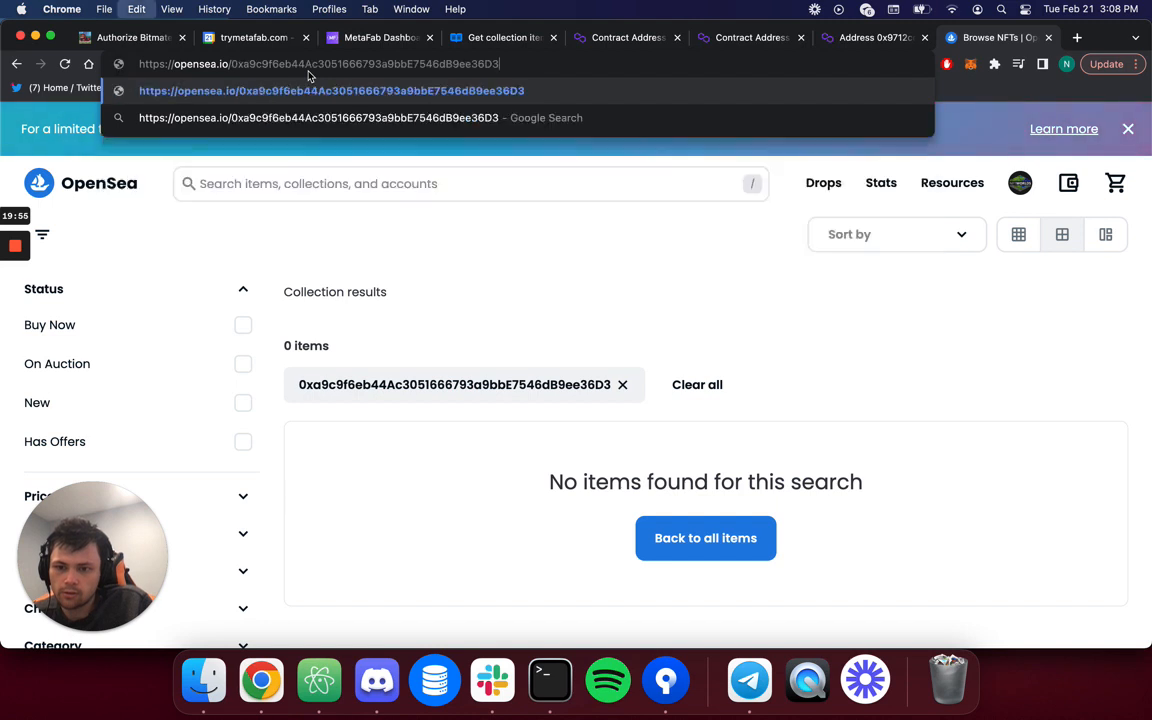
{"action": "key", "text": "Return"}
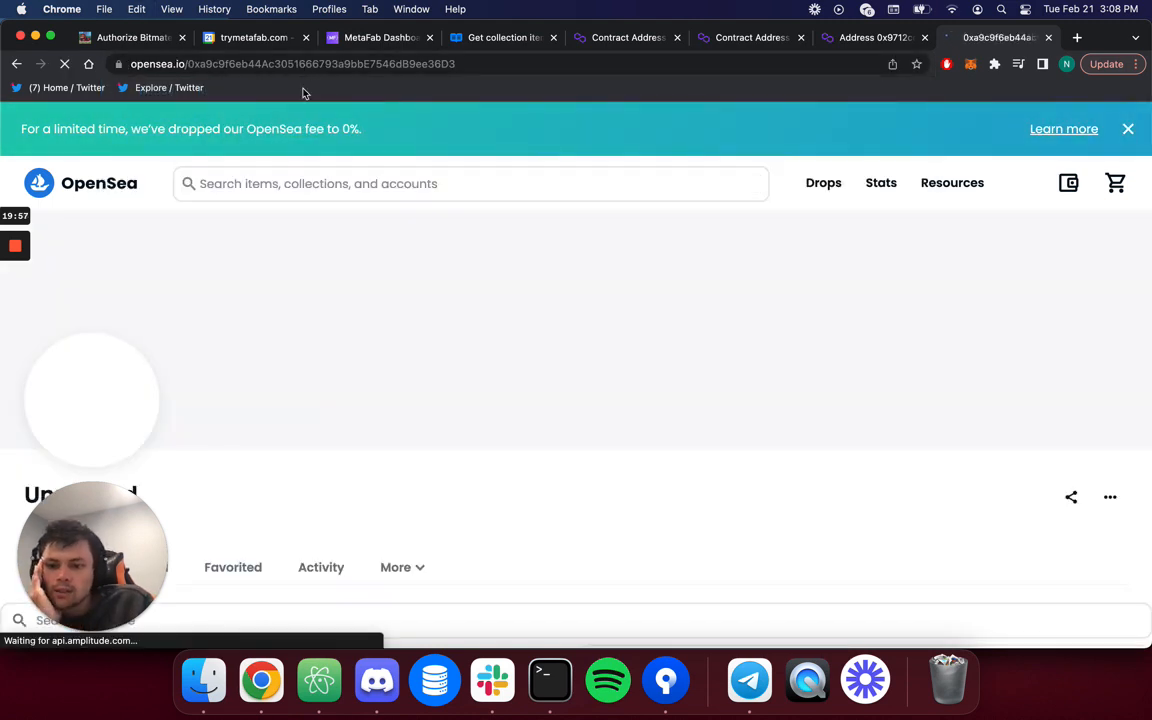
{"action": "scroll", "coordinate": [278, 256], "scroll_direction": "down", "scroll_amount": 3}
{"action": "scroll", "coordinate": [278, 256], "scroll_direction": "up", "scroll_amount": 1}
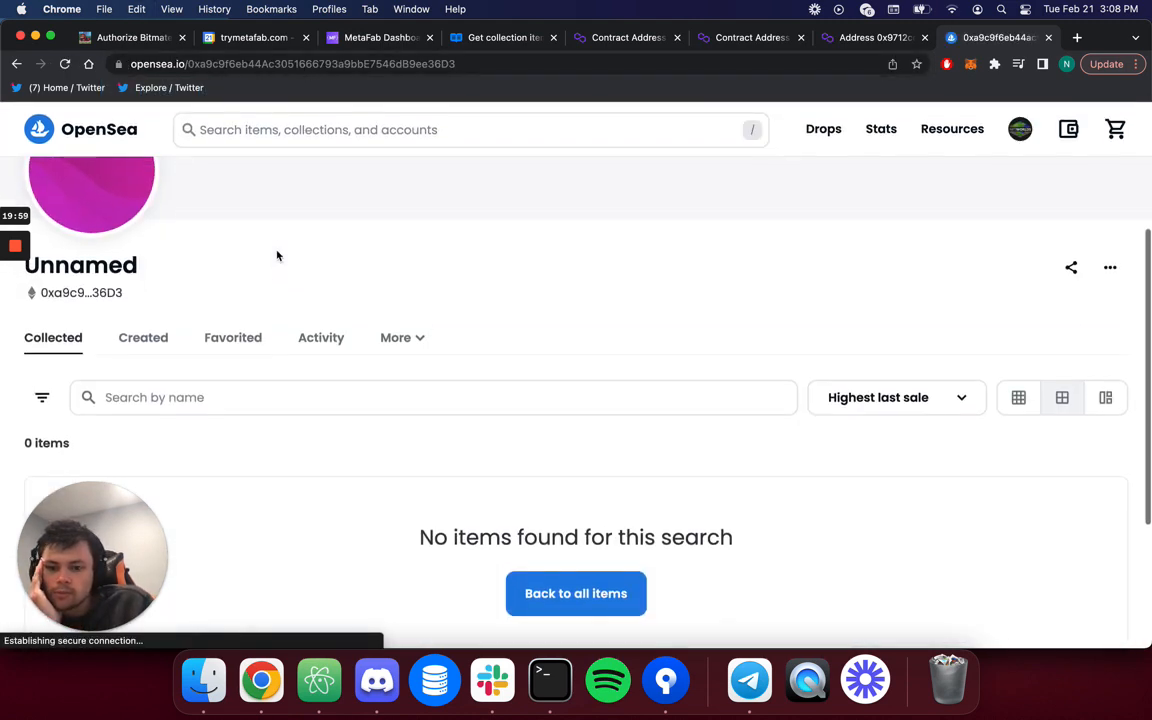
{"action": "scroll", "coordinate": [278, 256], "scroll_direction": "up", "scroll_amount": 1}
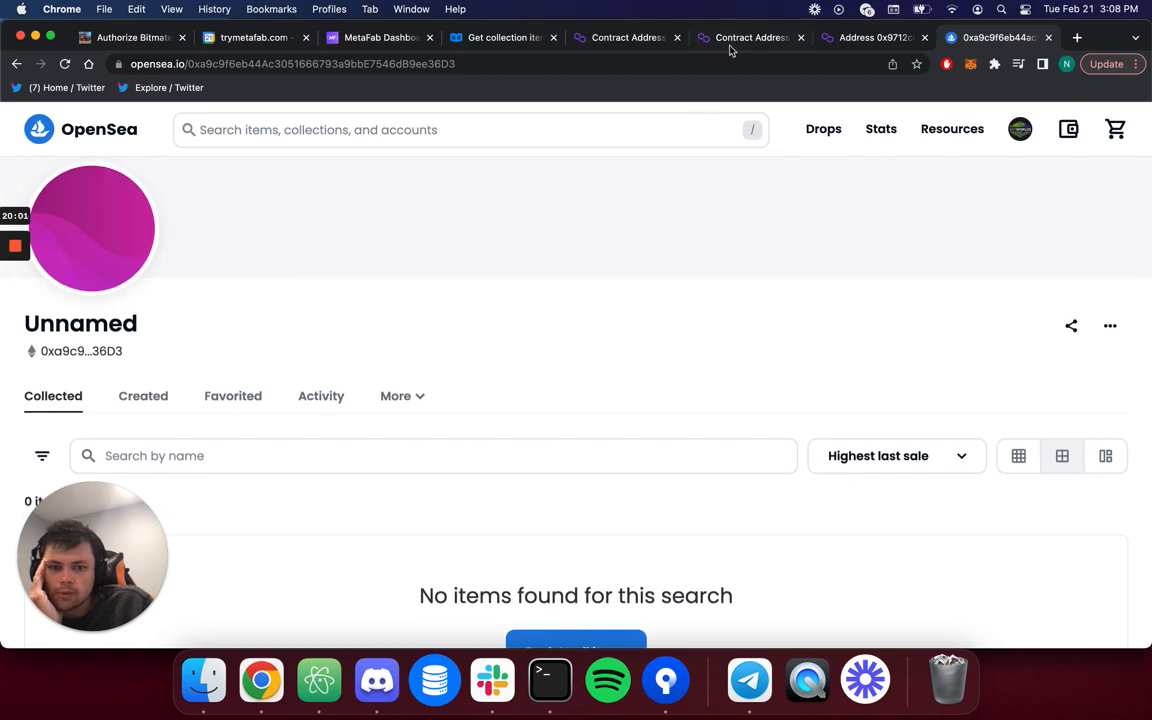
Compare with the contract's Polygonscan transactions, then return to its OpenSea profile.
{"action": "left_click", "coordinate": [736, 40]}
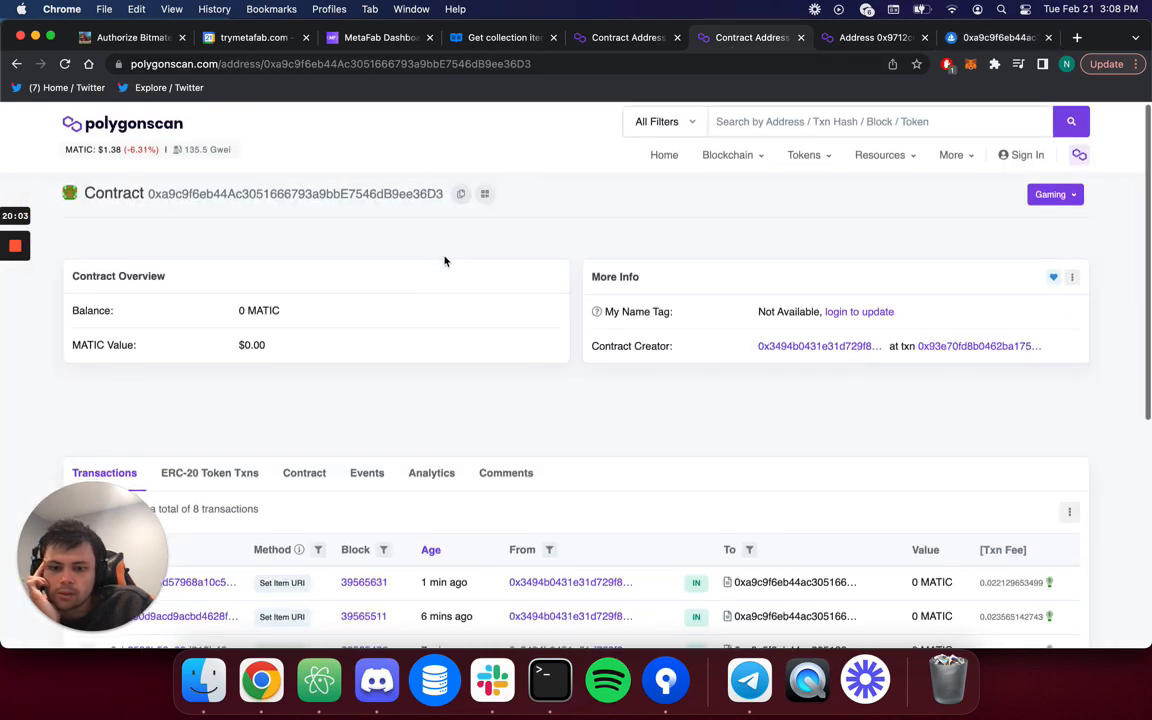
{"action": "scroll", "coordinate": [445, 257], "scroll_direction": "down", "scroll_amount": 2}
{"action": "scroll", "coordinate": [355, 345], "scroll_direction": "down", "scroll_amount": 2}
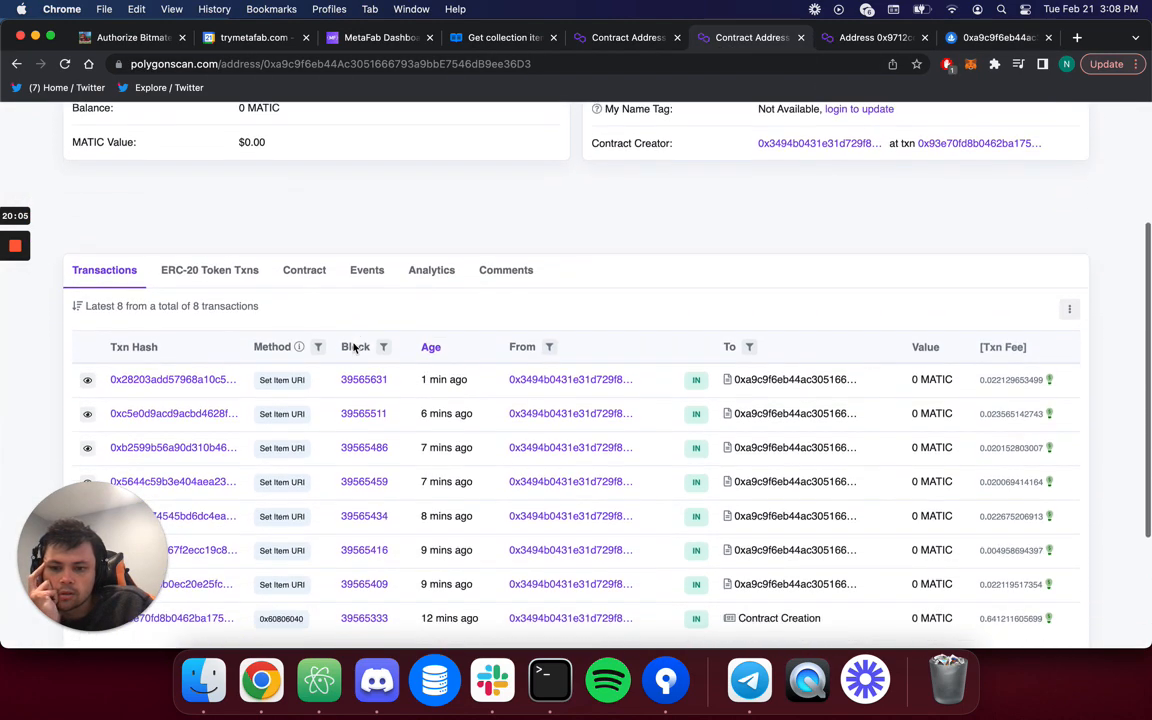
{"action": "scroll", "coordinate": [352, 342], "scroll_direction": "up", "scroll_amount": 3}
{"action": "left_click", "coordinate": [992, 38]}
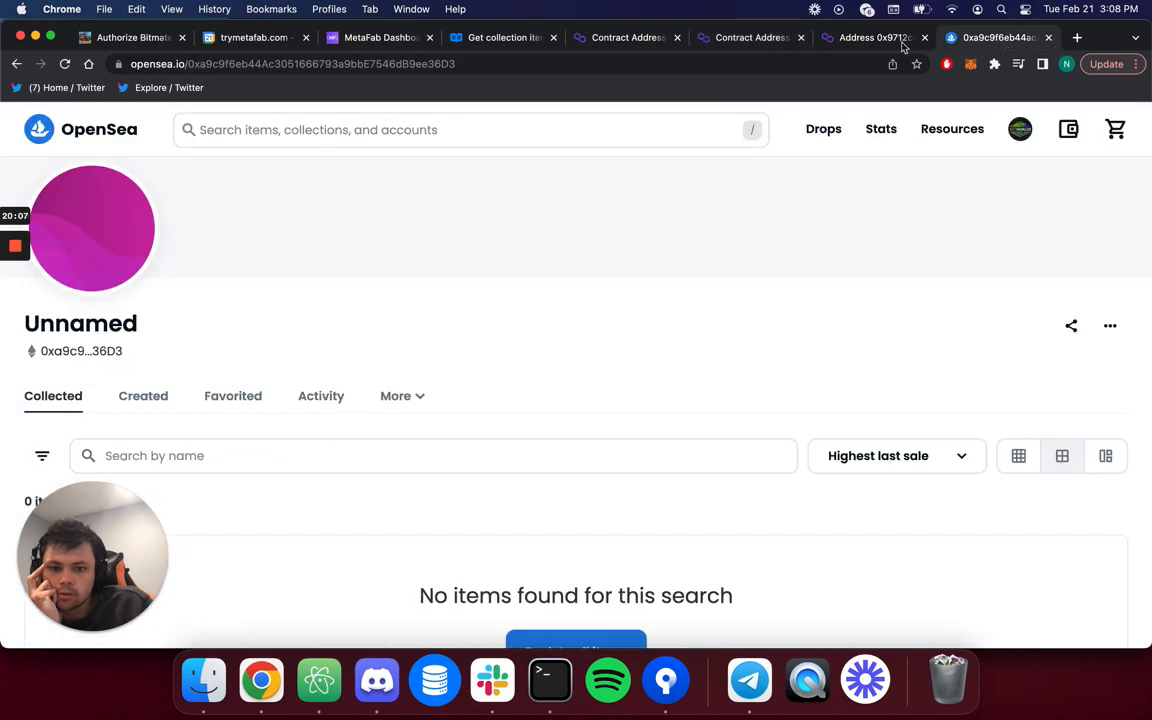
{"action": "scroll", "coordinate": [427, 235], "scroll_direction": "down", "scroll_amount": 2}
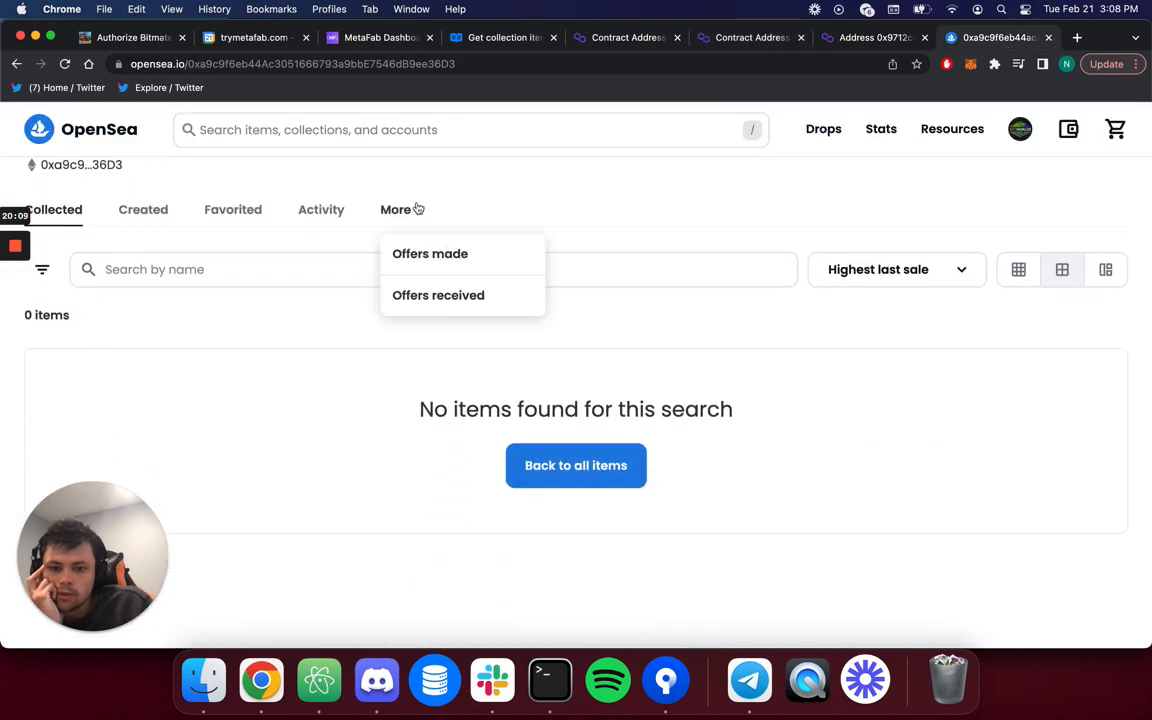
{"action": "scroll", "coordinate": [417, 208], "scroll_direction": "up", "scroll_amount": 1}
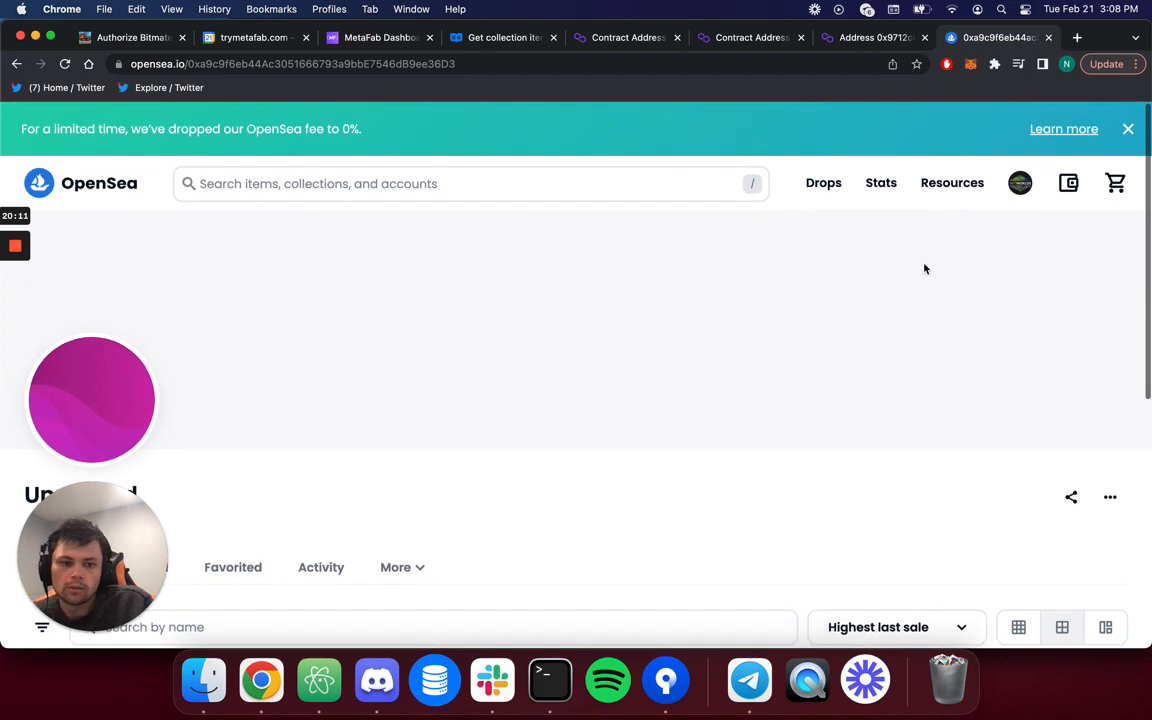
Search OpenSea for 'nft worls ite' and open the NFT Worlds Items collection.
{"action": "left_click", "coordinate": [244, 186]}
{"action": "type", "text": "nft worl"}
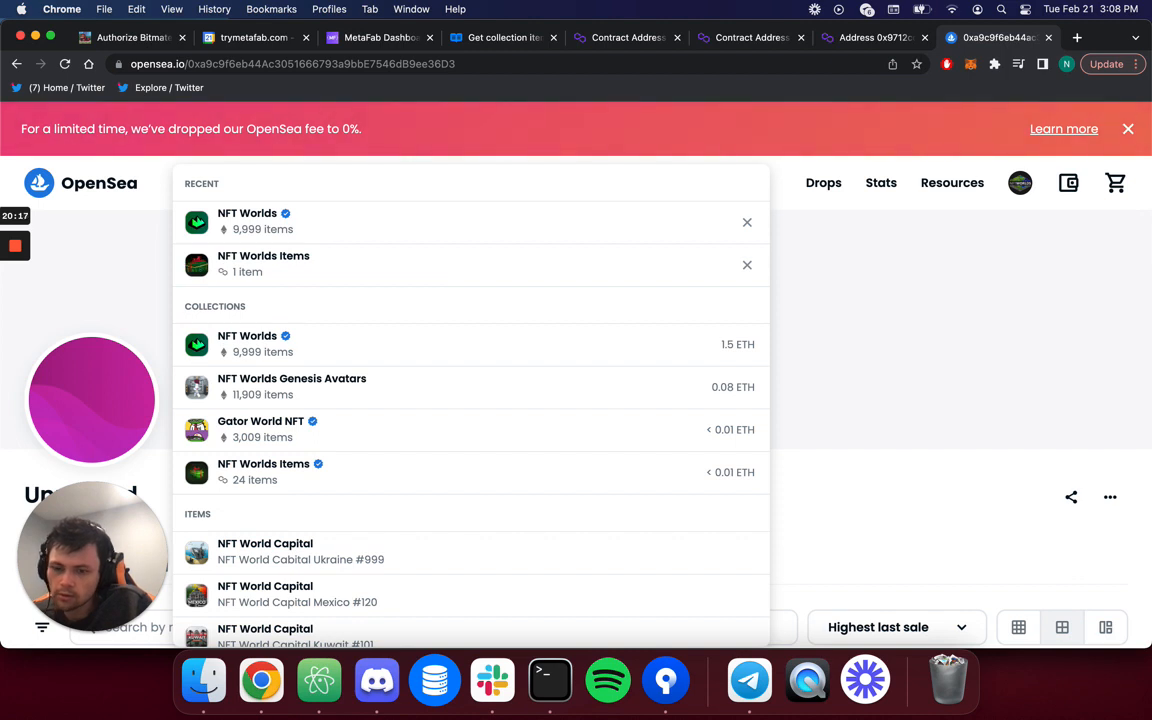
{"action": "type", "text": "s ite"}
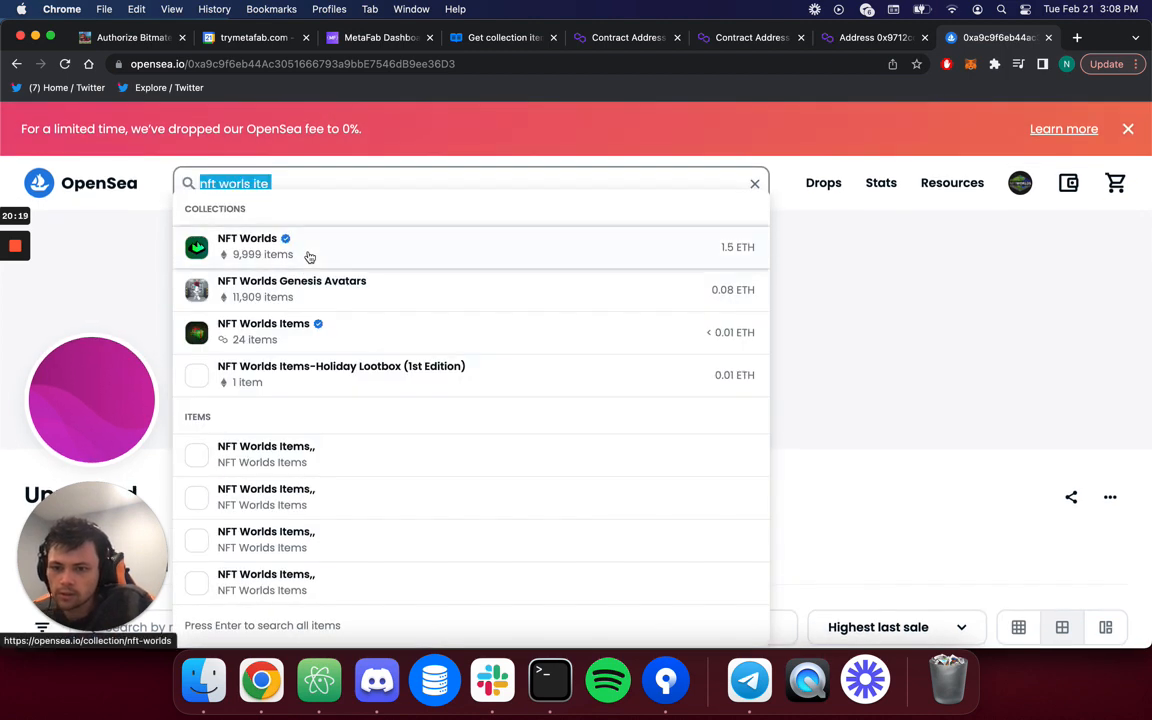
{"action": "left_click", "coordinate": [300, 336]}
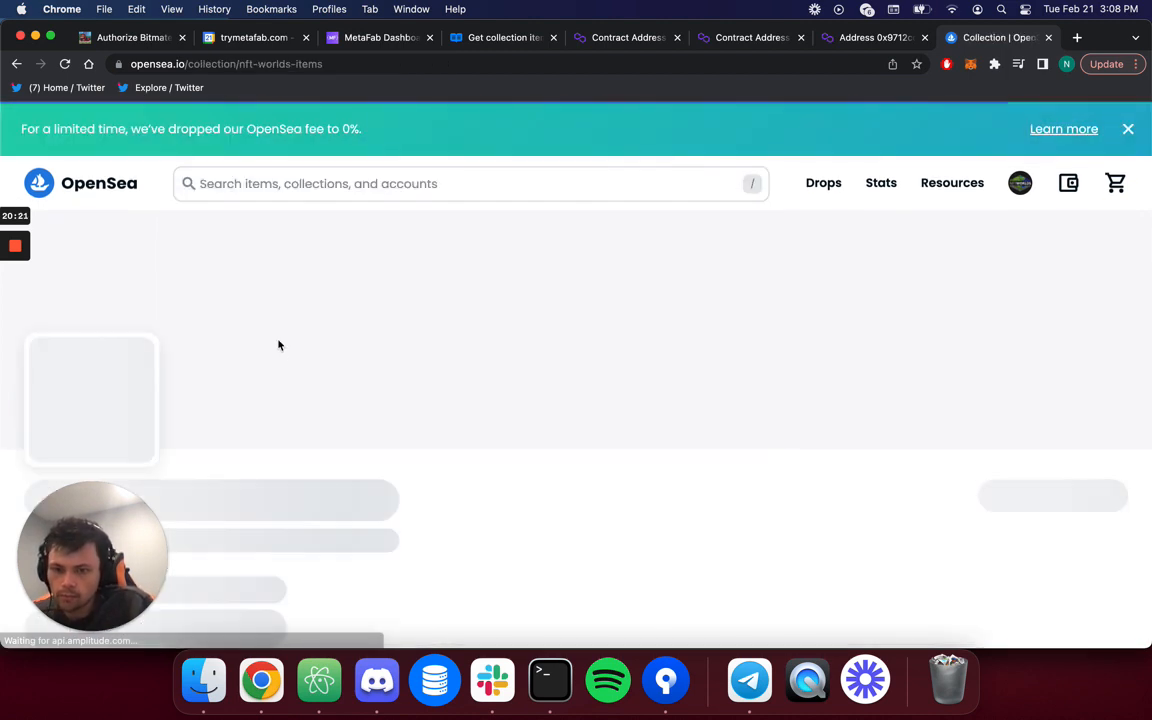
{"action": "scroll", "coordinate": [277, 357], "scroll_direction": "down", "scroll_amount": 3}
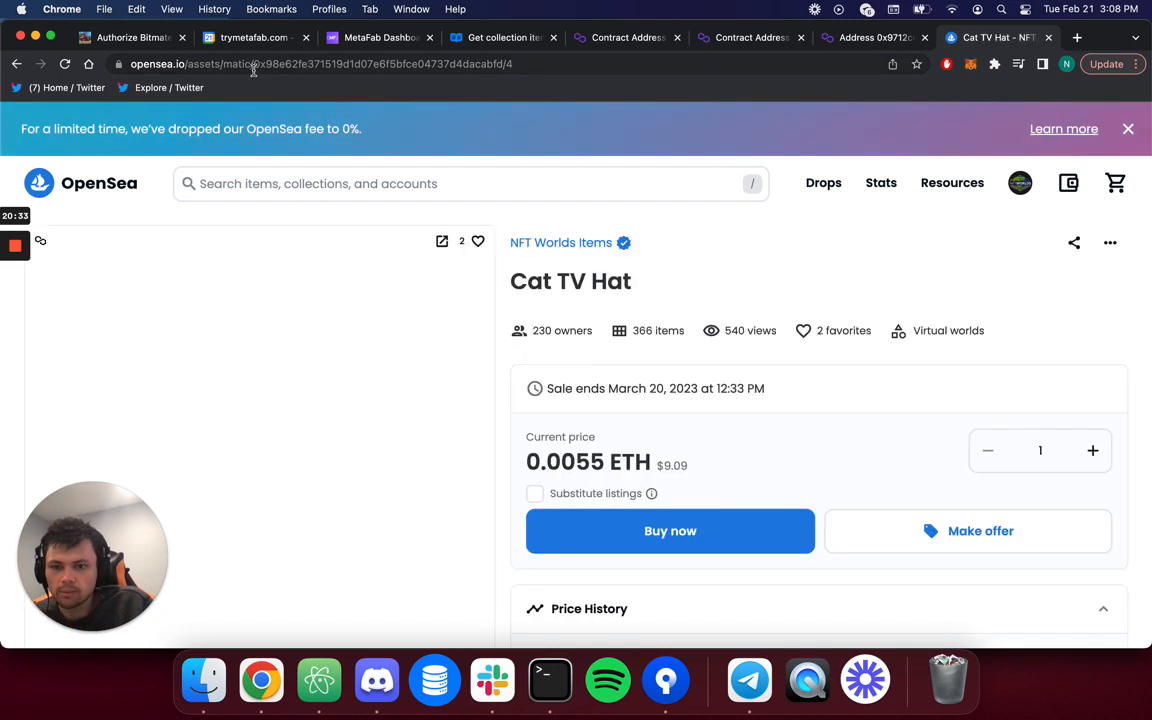
Put the game's contract address and token 1 into an item page URL, getting a 404.
{"action": "left_click_drag", "start_coordinate": [253, 64], "coordinate": [502, 64]}
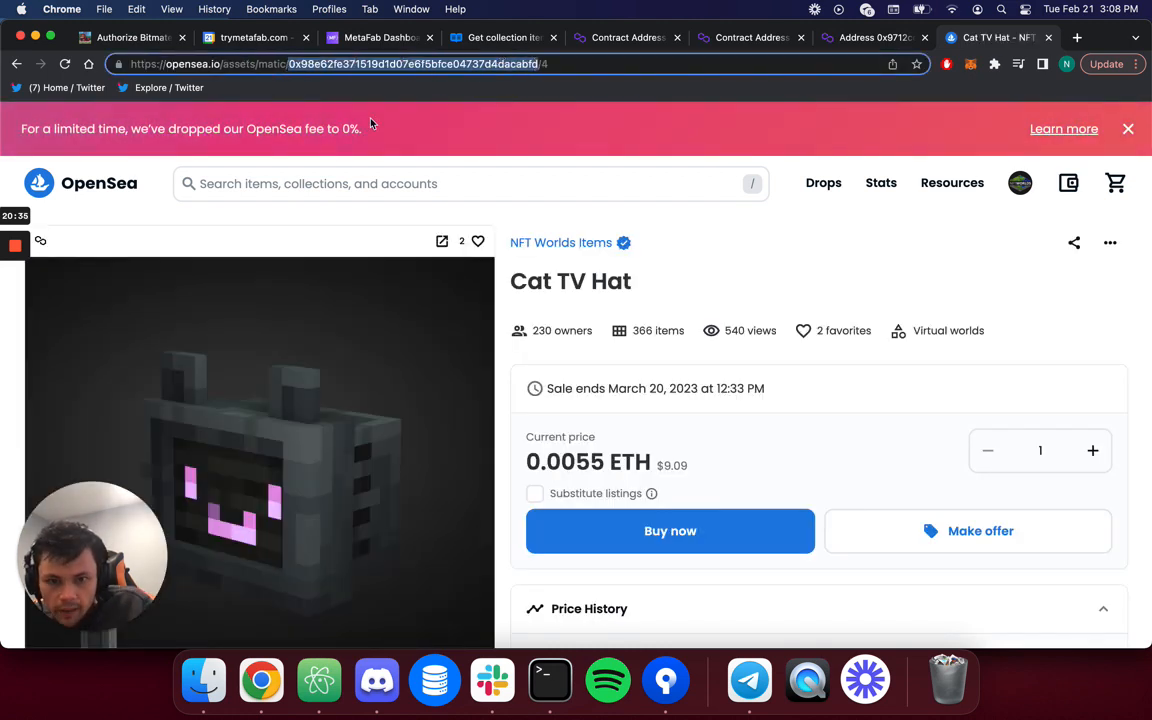
{"action": "key", "text": "super+v"}
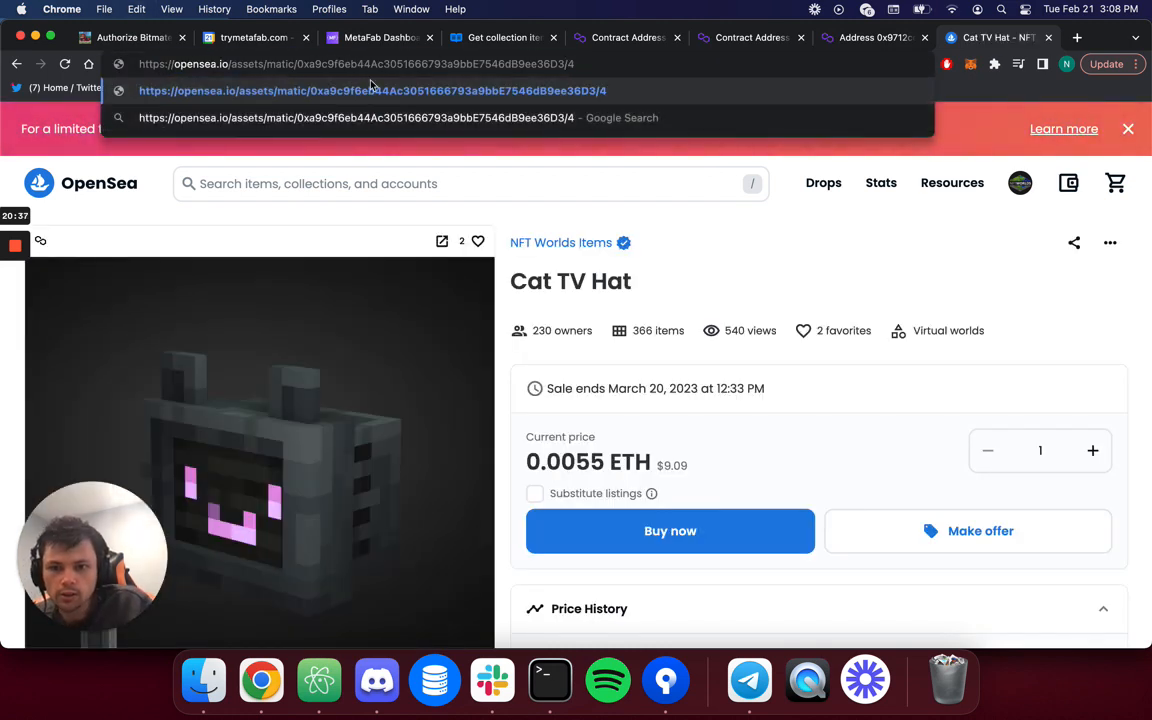
{"action": "left_click", "coordinate": [370, 89]}
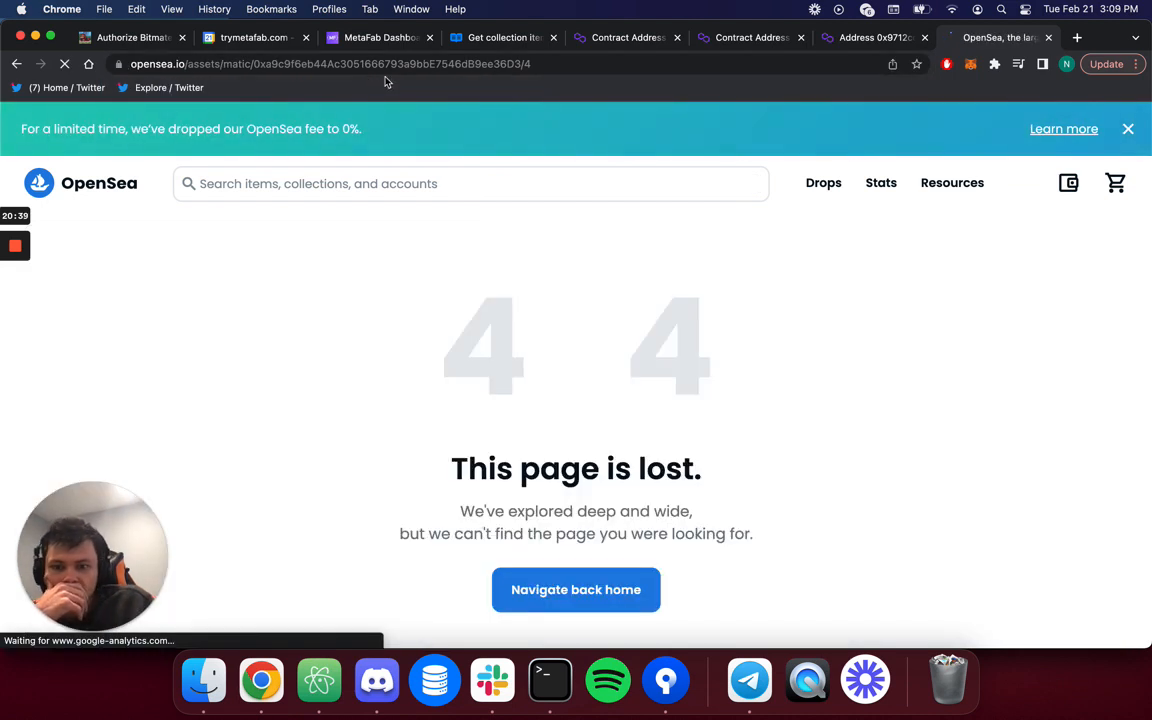
{"action": "left_click", "coordinate": [400, 66]}
{"action": "key", "text": "Right"}
{"action": "key", "text": "BackSpace"}
{"action": "type", "text": "1"}
{"action": "key", "text": "Return"}
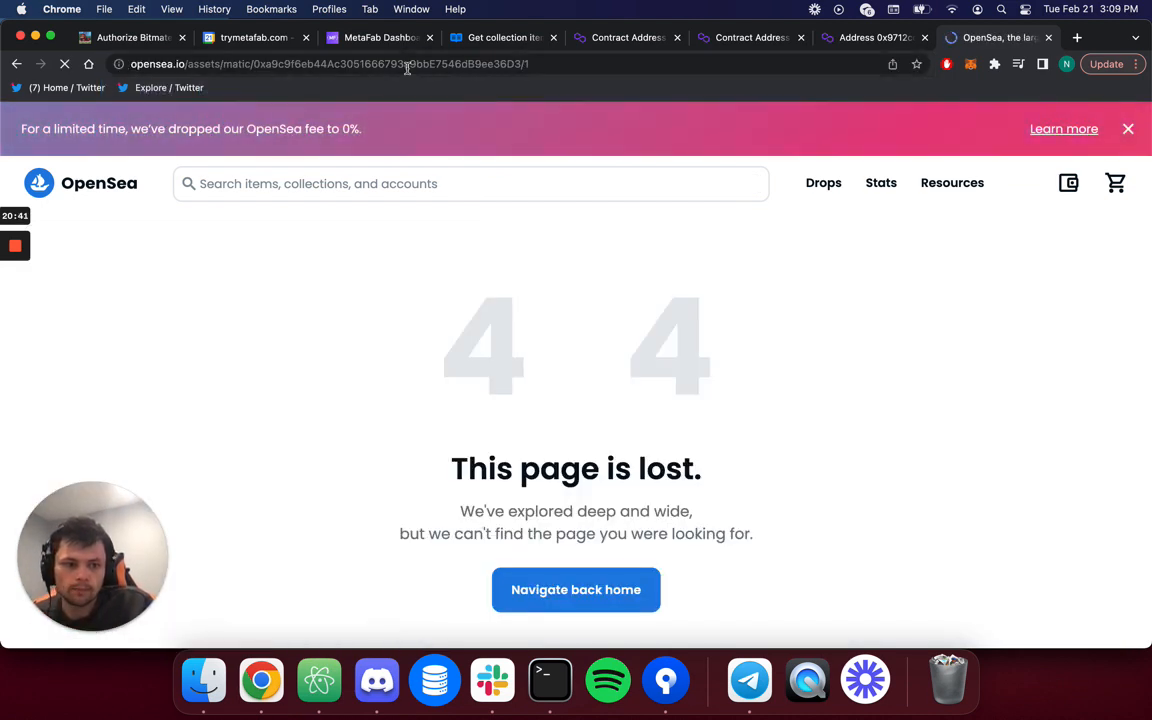
Close the OpenSea tab and go back through the docs tab to MetaFab's shops list.
{"action": "left_click", "coordinate": [536, 63]}
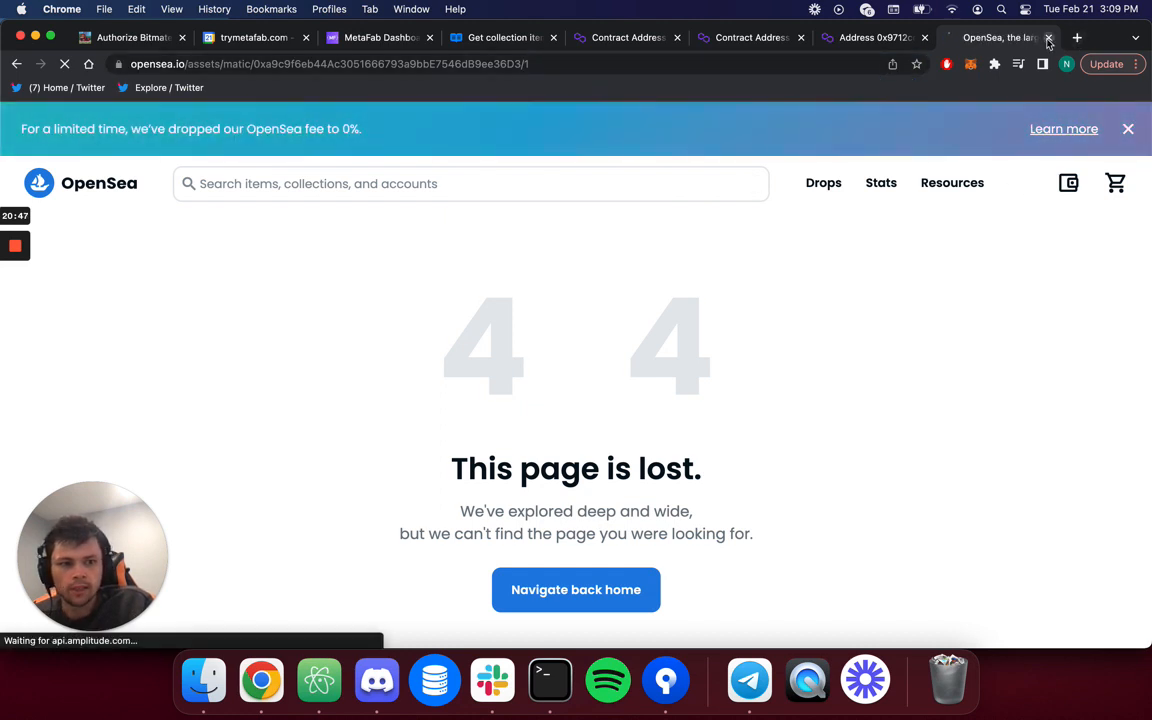
{"action": "left_click", "coordinate": [780, 66]}
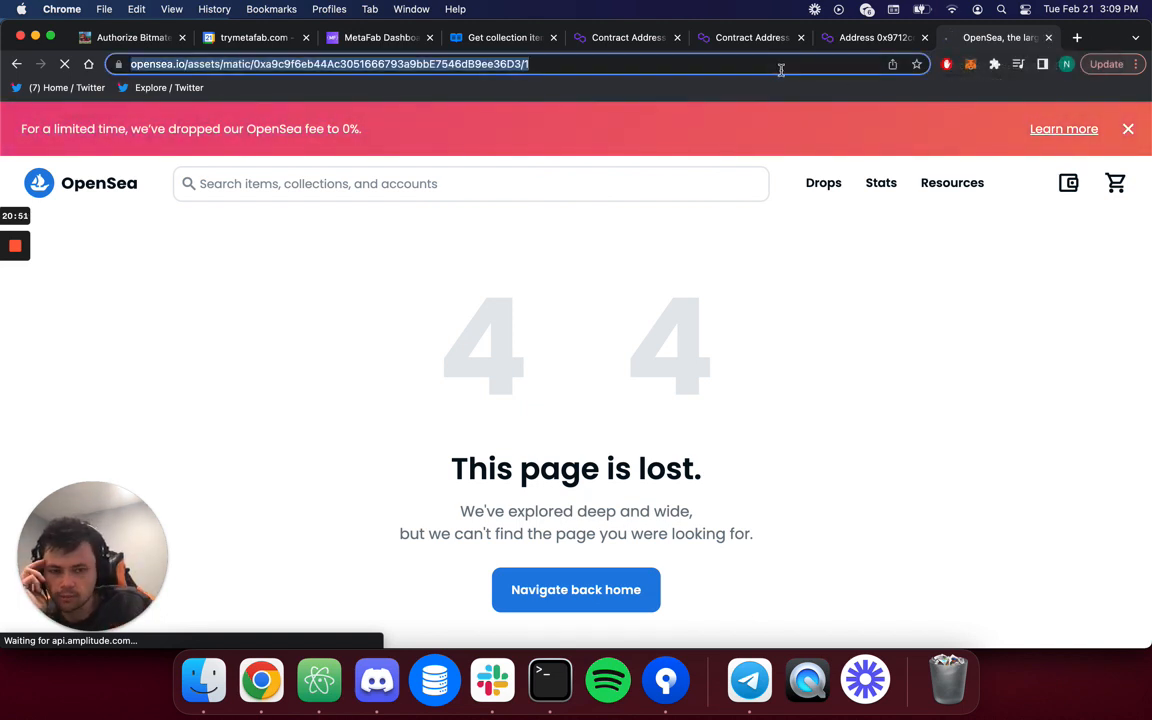
{"action": "left_click", "coordinate": [1049, 37]}
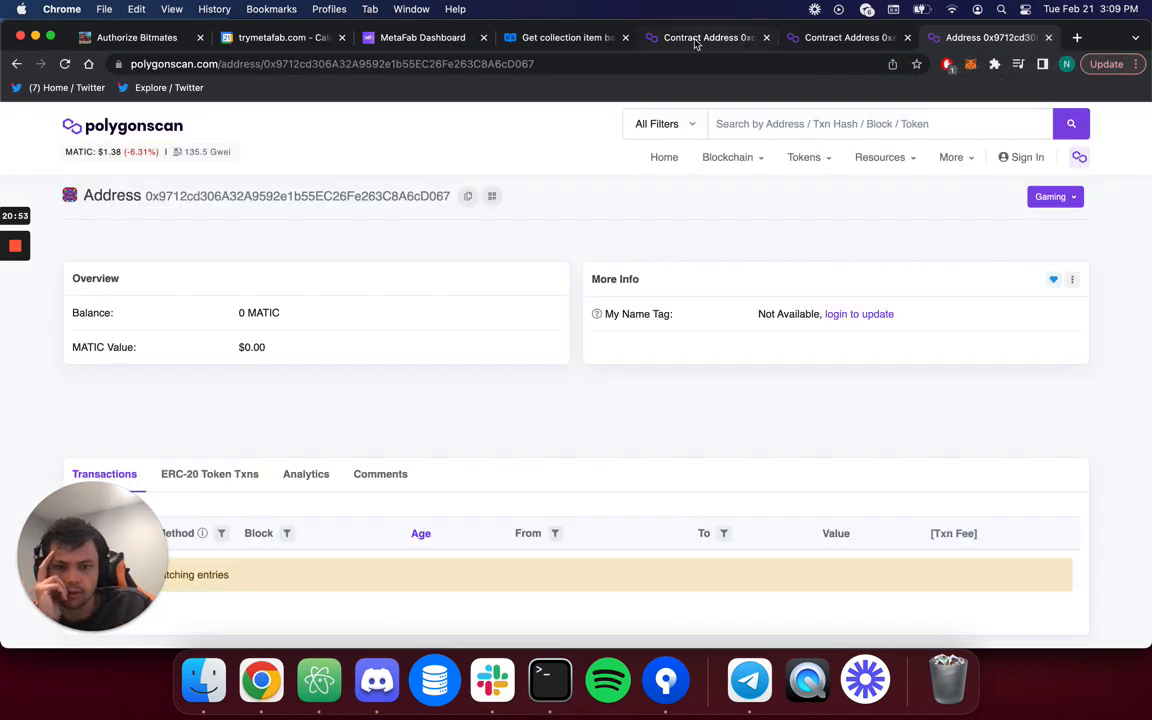
{"action": "left_click", "coordinate": [661, 38]}
{"action": "left_click", "coordinate": [581, 40]}
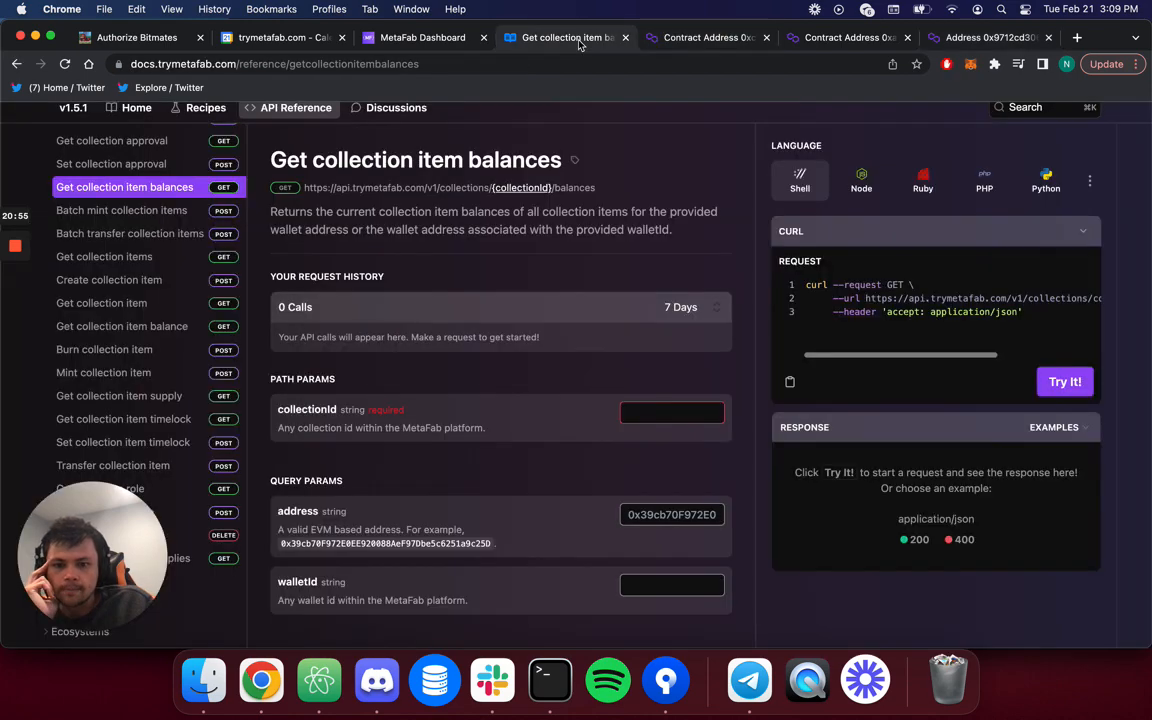
{"action": "left_click", "coordinate": [421, 40]}
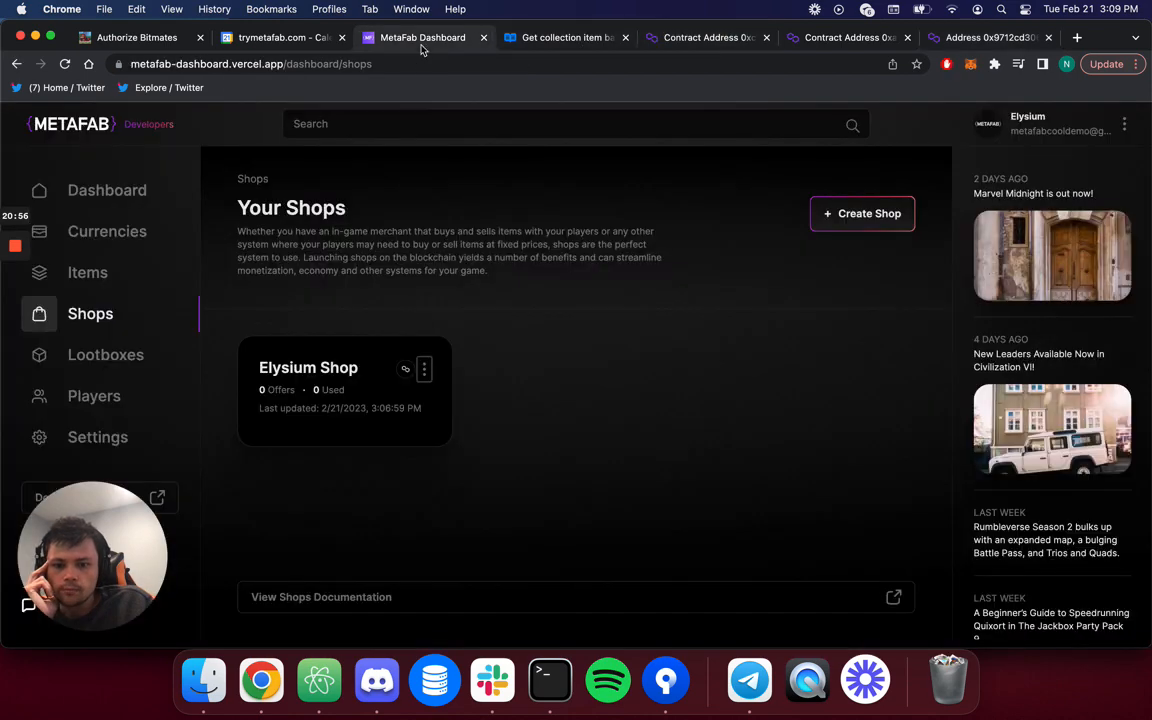
Open the Elysium Shop's empty offers list and start adding an offer.
{"action": "left_click", "coordinate": [316, 400]}
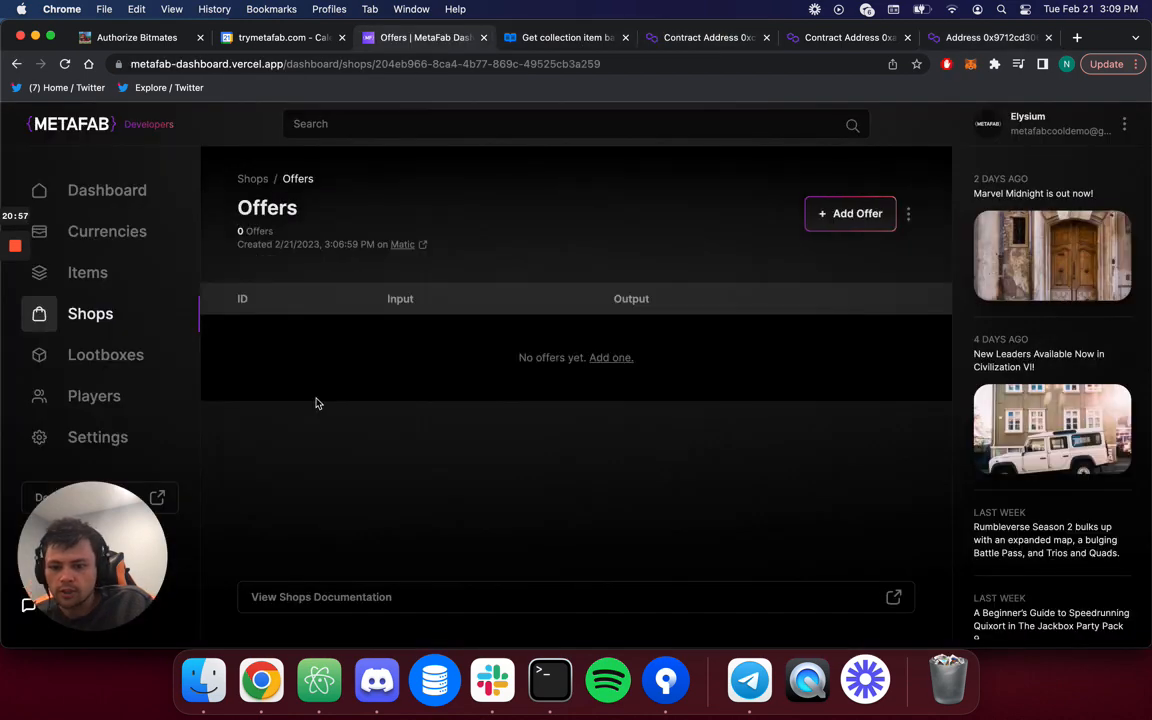
{"action": "left_click", "coordinate": [845, 214]}
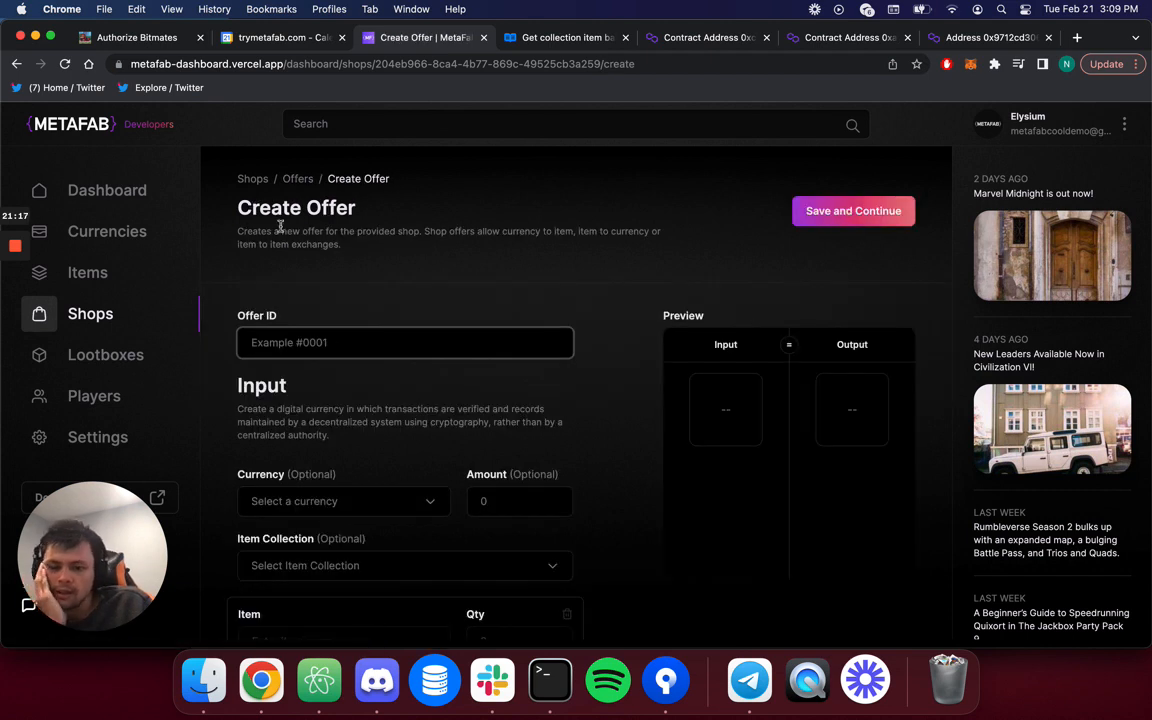
Set the offer's input currency to EGEMS with a provisional amount of 7.
{"action": "scroll", "coordinate": [291, 393], "scroll_direction": "down", "scroll_amount": 1}
{"action": "scroll", "coordinate": [291, 393], "scroll_direction": "up", "scroll_amount": 1}
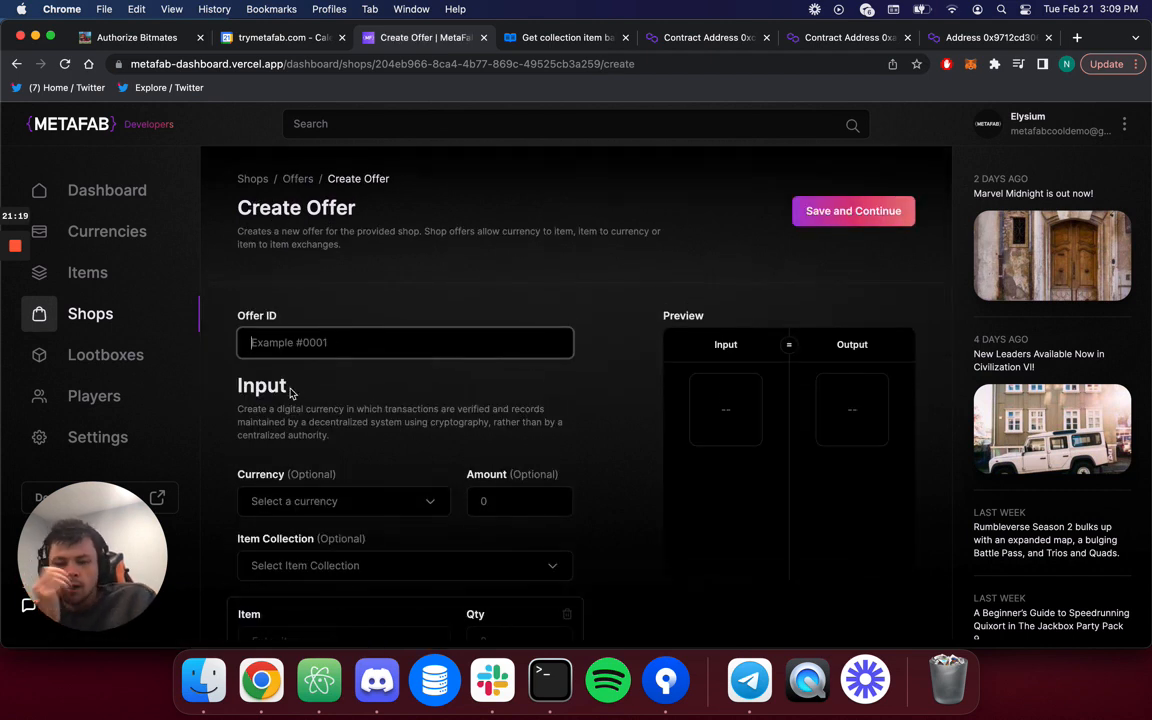
{"action": "scroll", "coordinate": [291, 393], "scroll_direction": "down", "scroll_amount": 3}
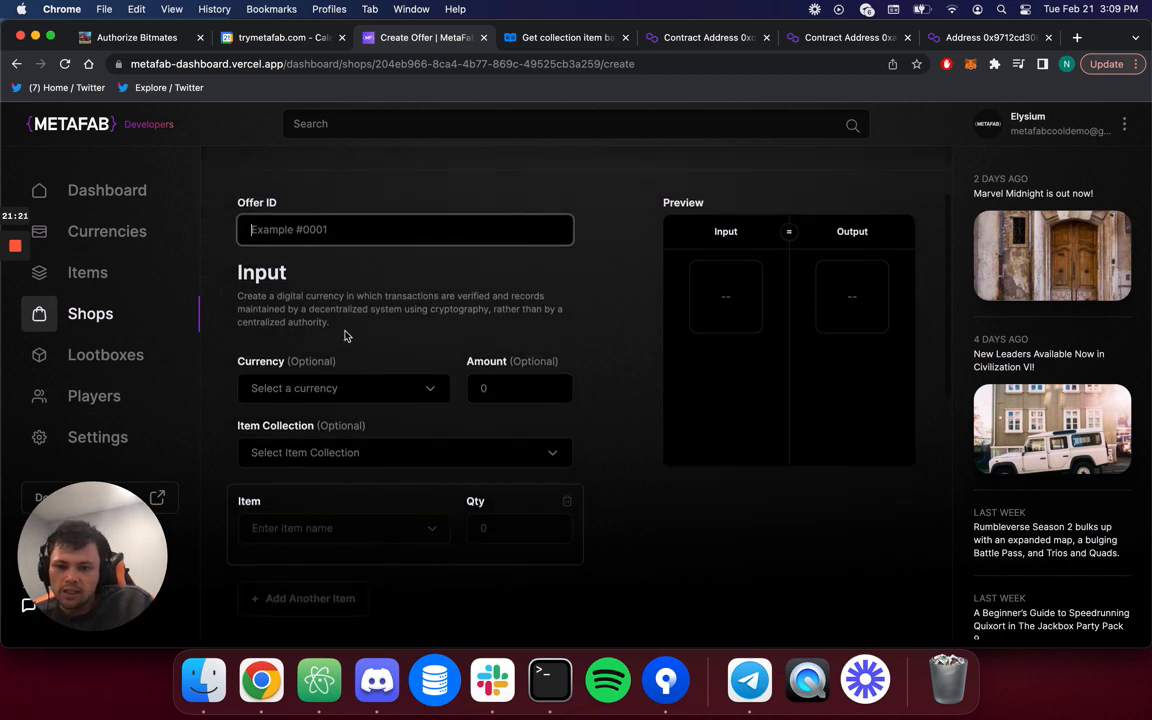
{"action": "type", "text": "1"}
{"action": "scroll", "coordinate": [303, 229], "scroll_direction": "up", "scroll_amount": 2}
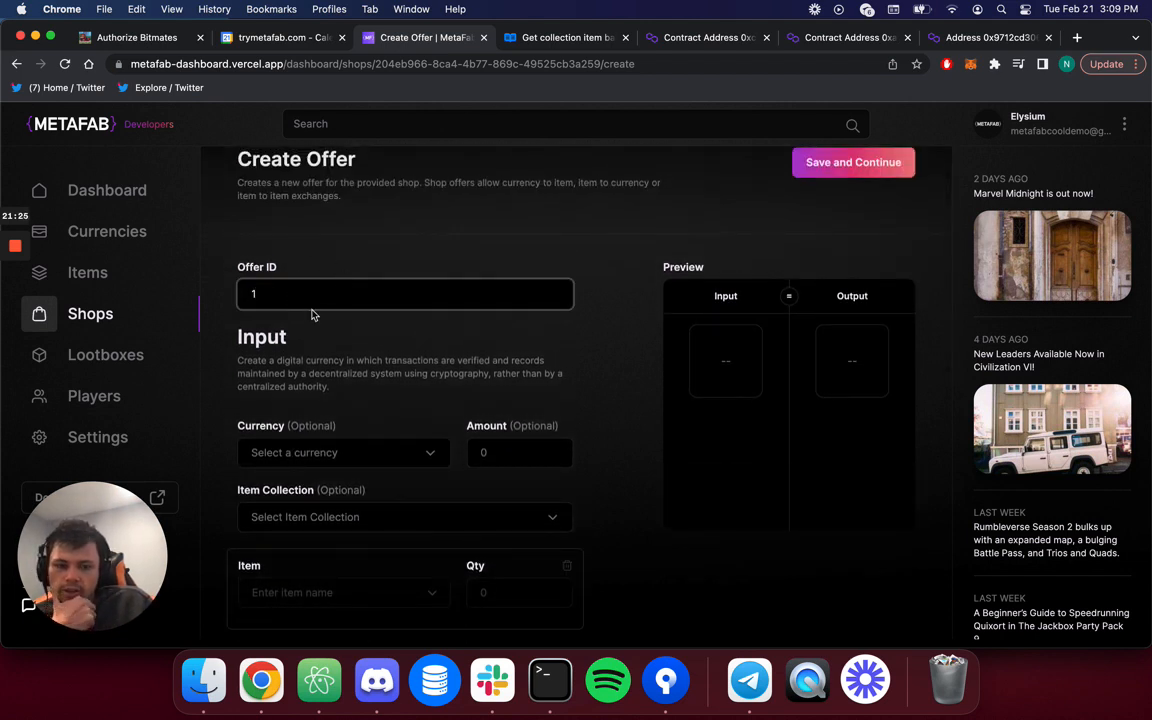
{"action": "scroll", "coordinate": [311, 315], "scroll_direction": "down", "scroll_amount": 1}
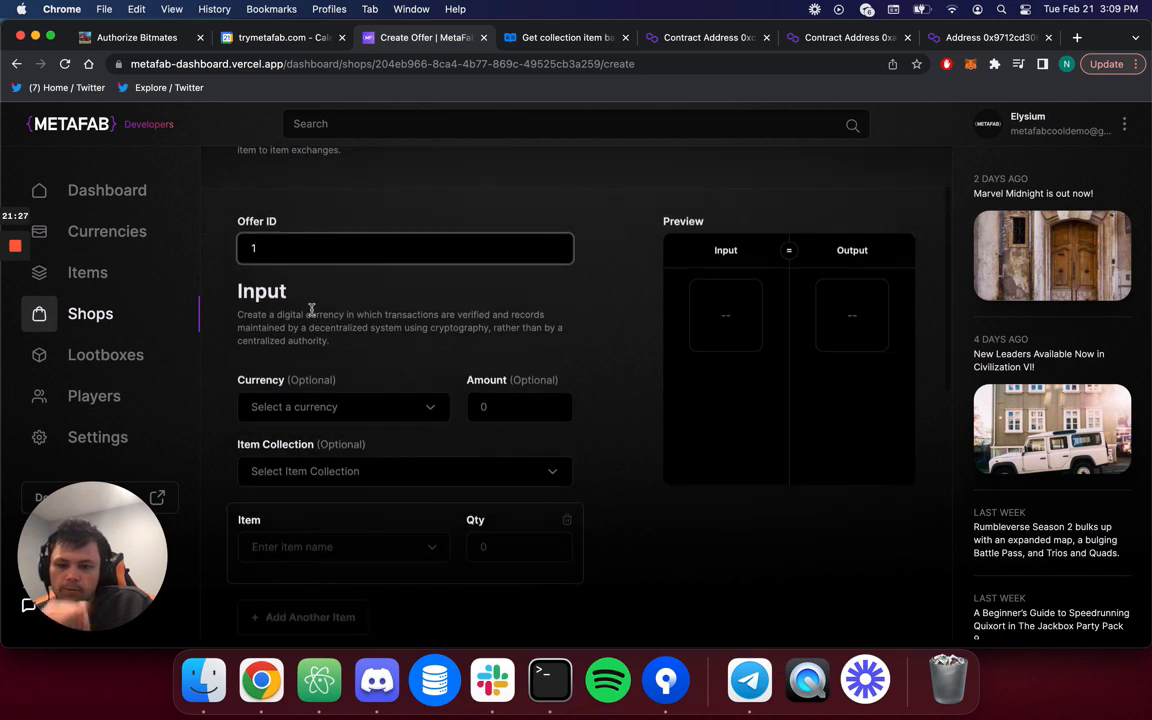
{"action": "key", "text": "BackSpace"}
{"action": "key", "text": "BackSpace"}
{"action": "key", "text": "BackSpace"}
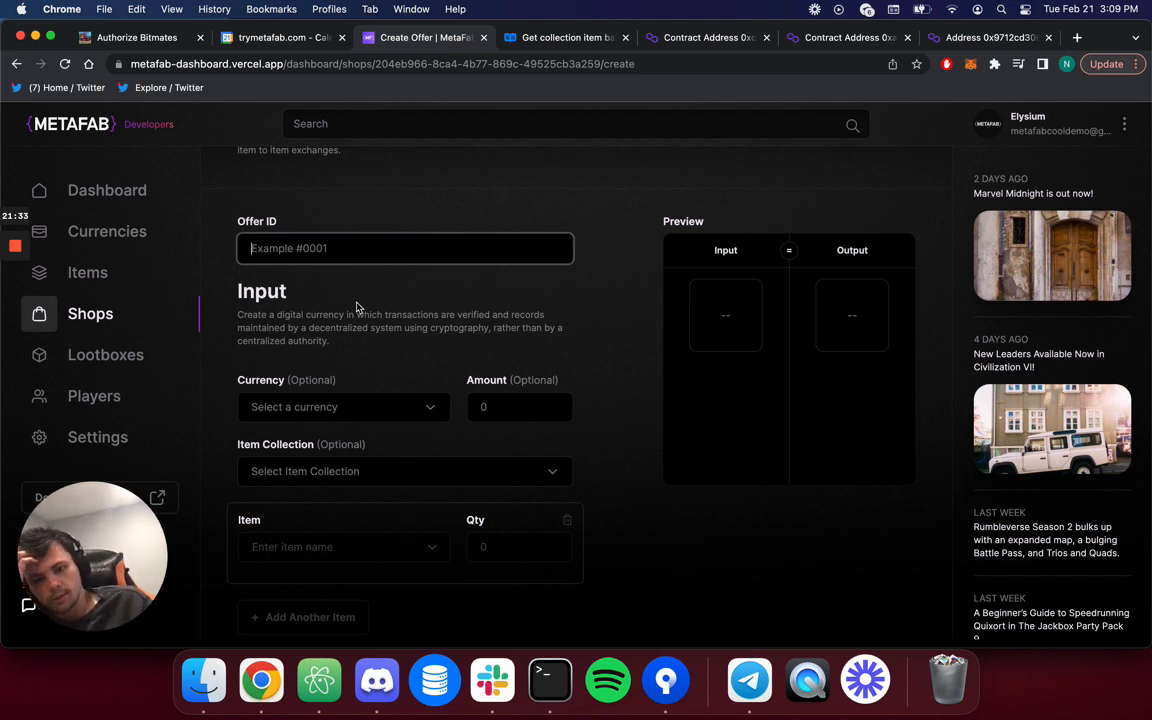
{"action": "left_click", "coordinate": [367, 411]}
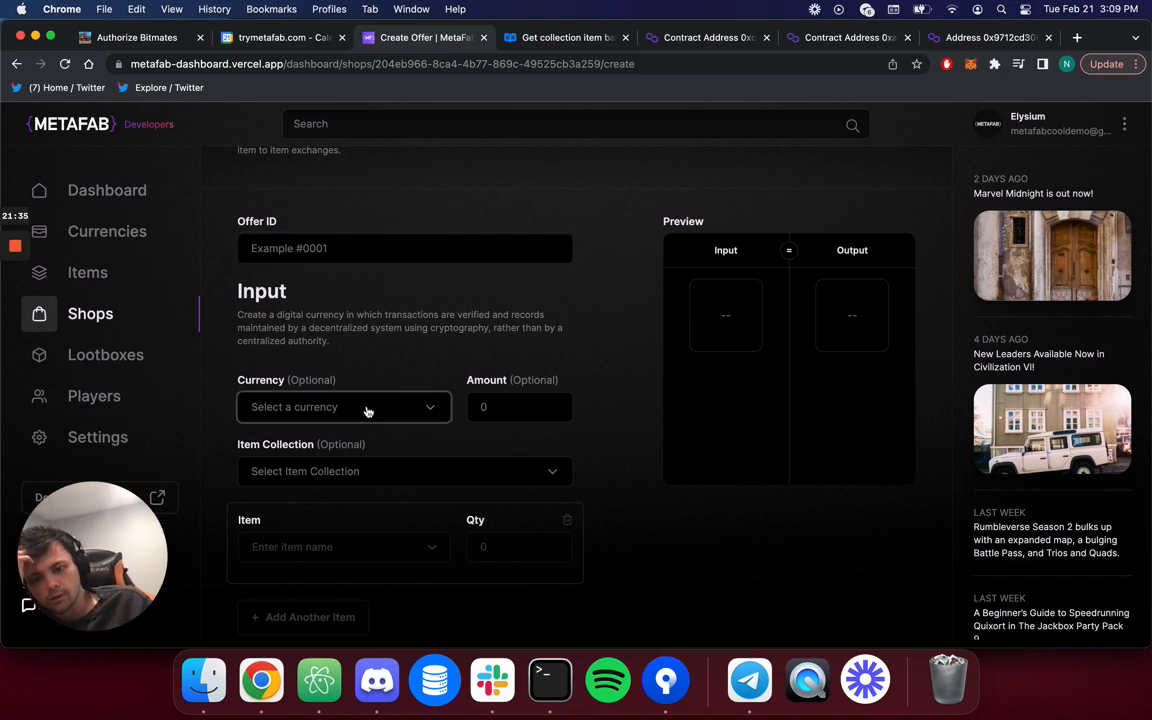
{"action": "left_click", "coordinate": [418, 346]}
{"action": "scroll", "coordinate": [412, 350], "scroll_direction": "down", "scroll_amount": 2}
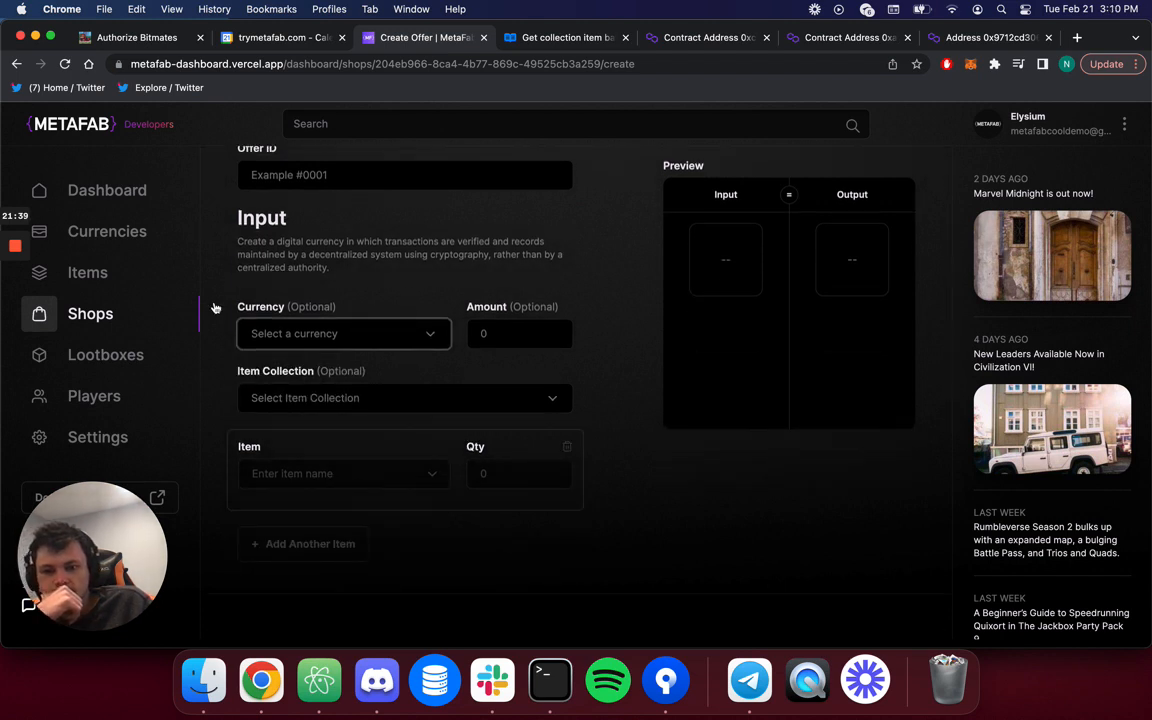
{"action": "left_click", "coordinate": [362, 342]}
{"action": "left_click", "coordinate": [326, 425]}
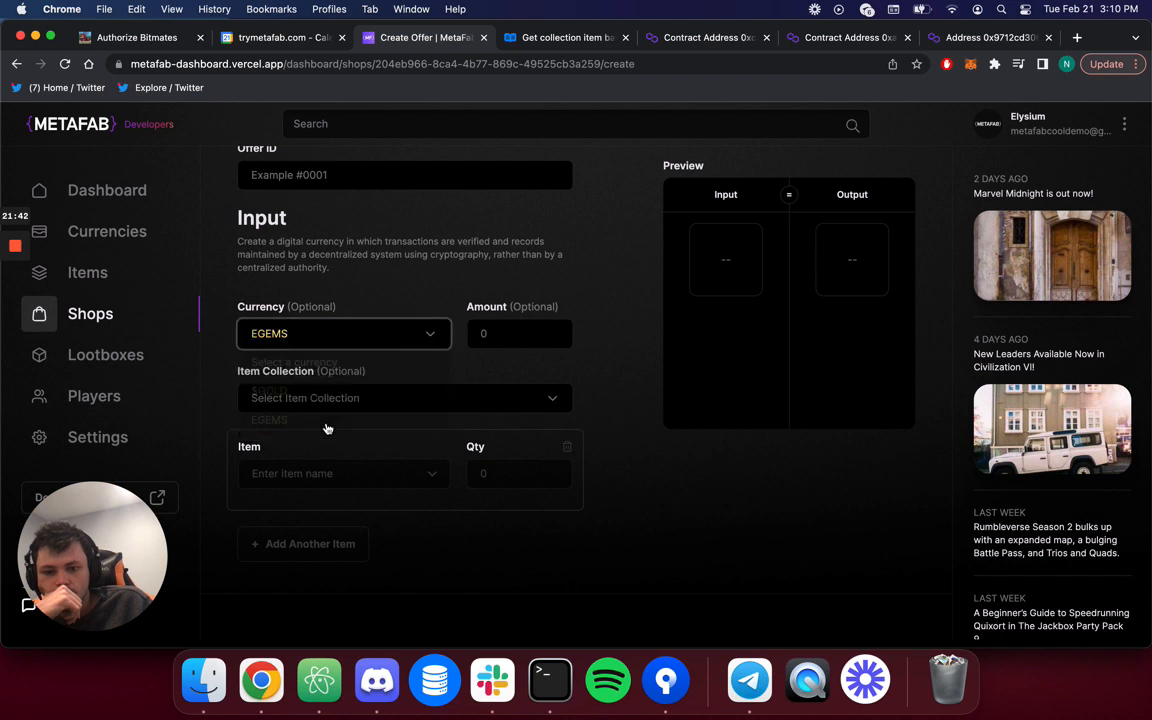
{"action": "left_click", "coordinate": [478, 335]}
{"action": "type", "text": "5"}
{"action": "scroll", "coordinate": [480, 340], "scroll_direction": "up", "scroll_amount": 2}
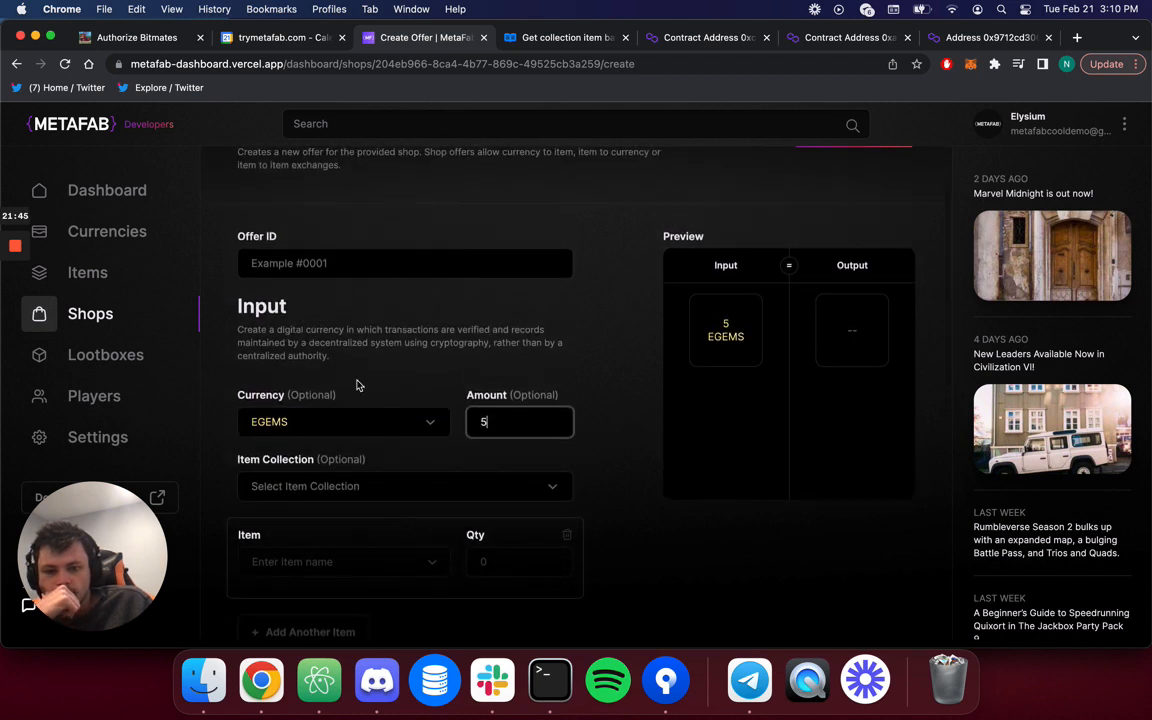
{"action": "left_click_drag", "start_coordinate": [237, 329], "coordinate": [391, 346]}
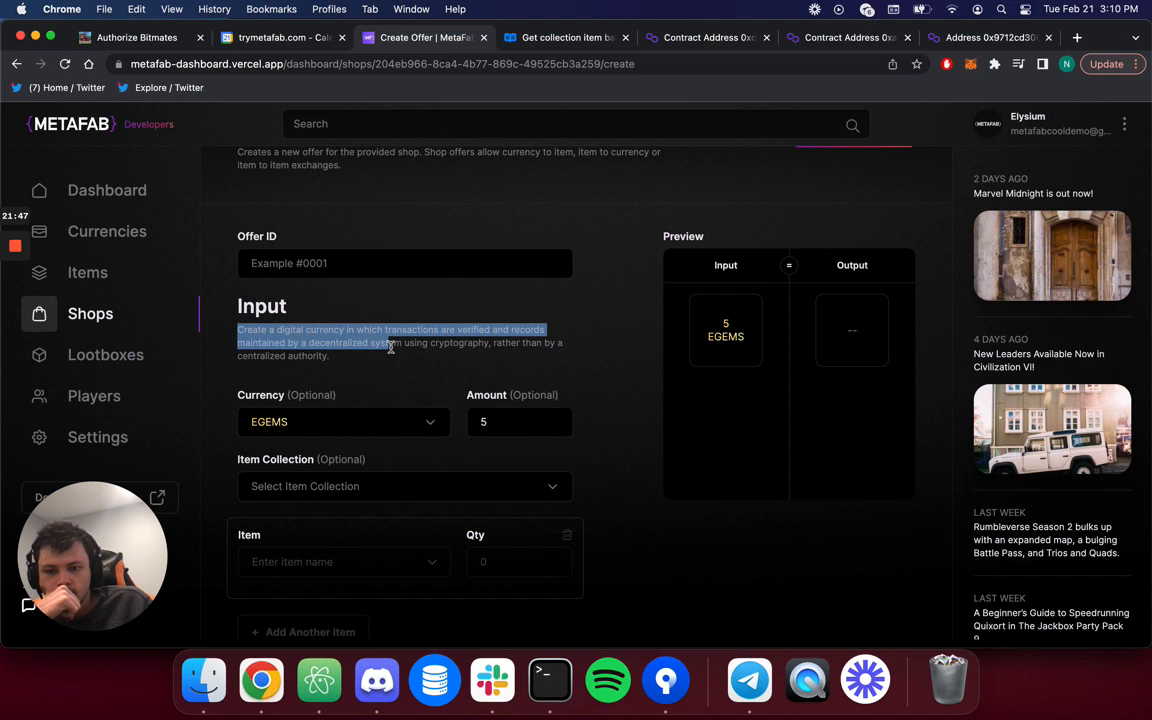
{"action": "left_click", "coordinate": [480, 418]}
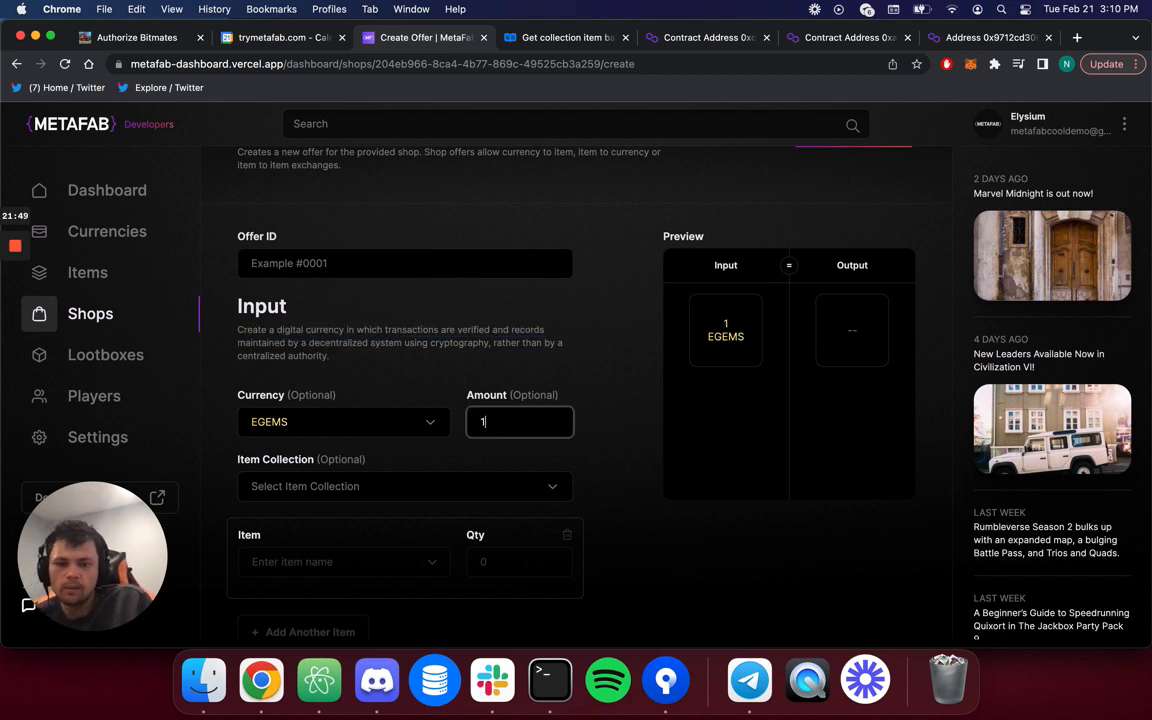
{"action": "key", "text": "BackSpace"}
{"action": "key", "text": "BackSpace"}
{"action": "type", "text": "7"}
{"action": "scroll", "coordinate": [324, 441], "scroll_direction": "down", "scroll_amount": 8}
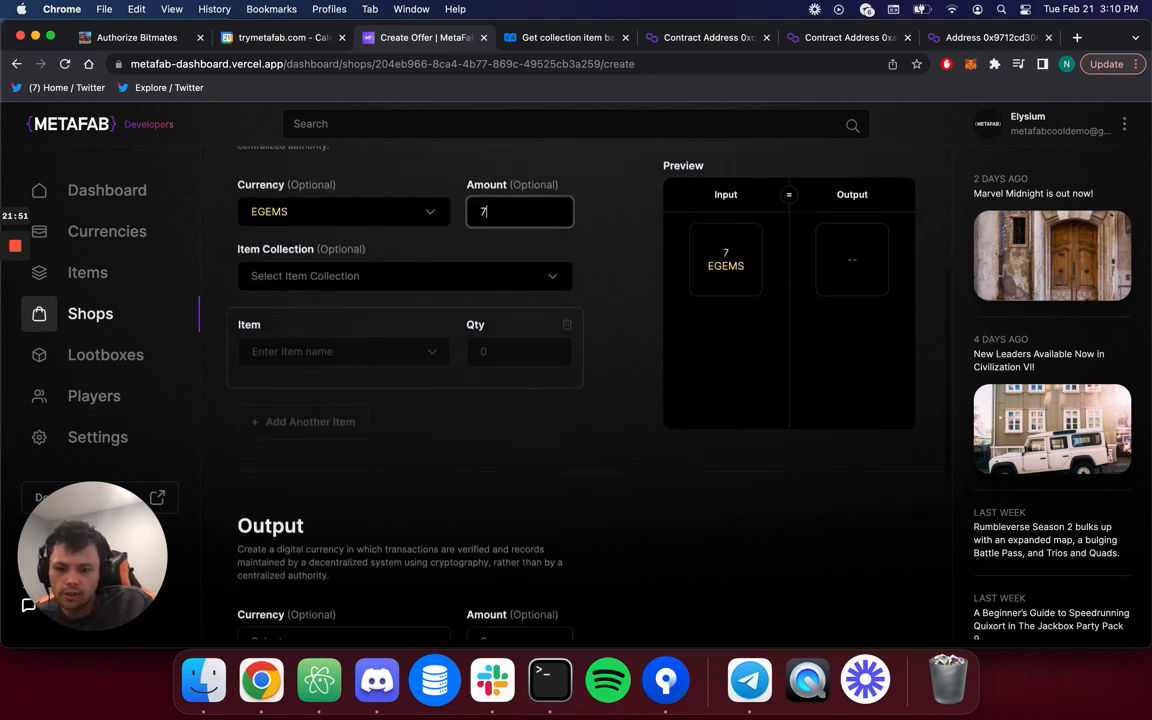
Make Greatsword from the Elysium Artifacts collection the offer's output item.
{"action": "left_click", "coordinate": [340, 497]}
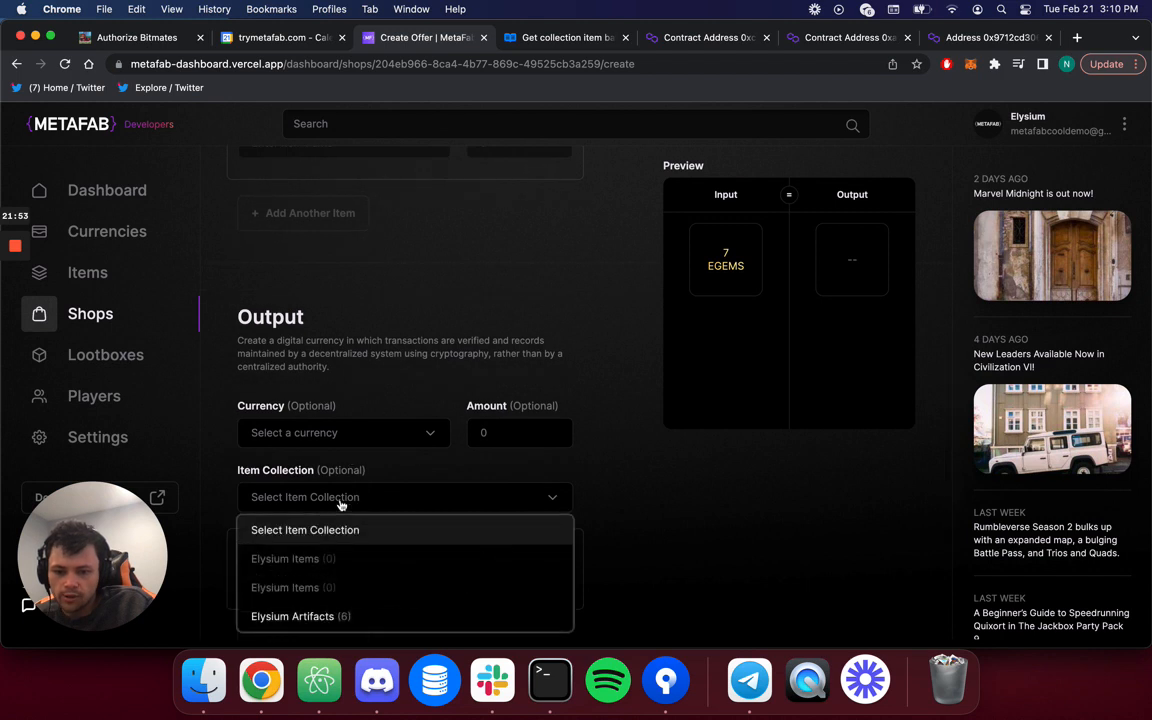
{"action": "left_click", "coordinate": [321, 612]}
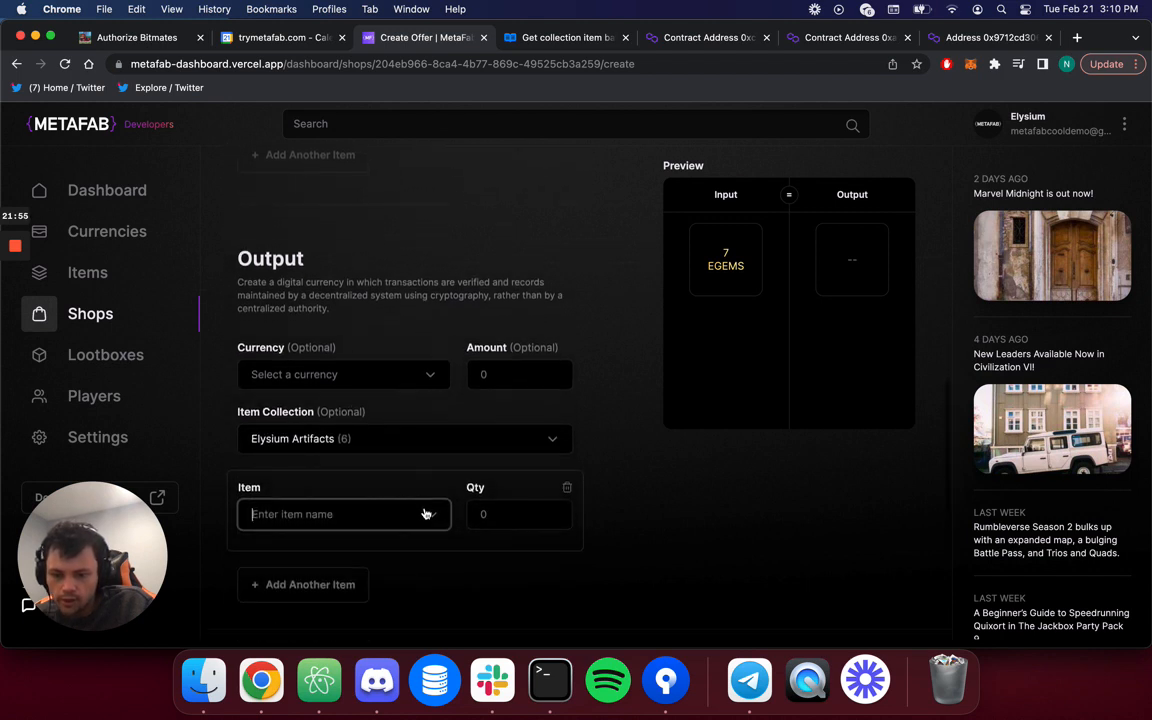
{"action": "left_click", "coordinate": [432, 514]}
{"action": "left_click", "coordinate": [335, 549]}
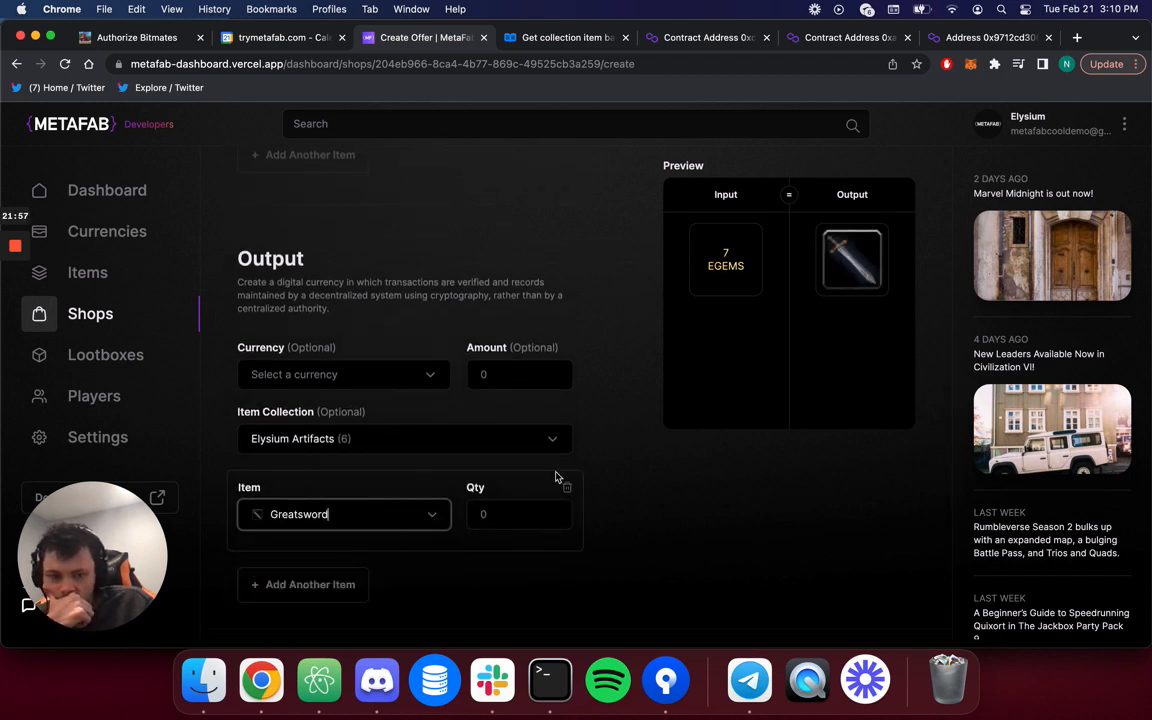
Change the input amount to 10, set Offer ID 1 and output quantity 1, and save.
{"action": "scroll", "coordinate": [391, 352], "scroll_direction": "up", "scroll_amount": 6}
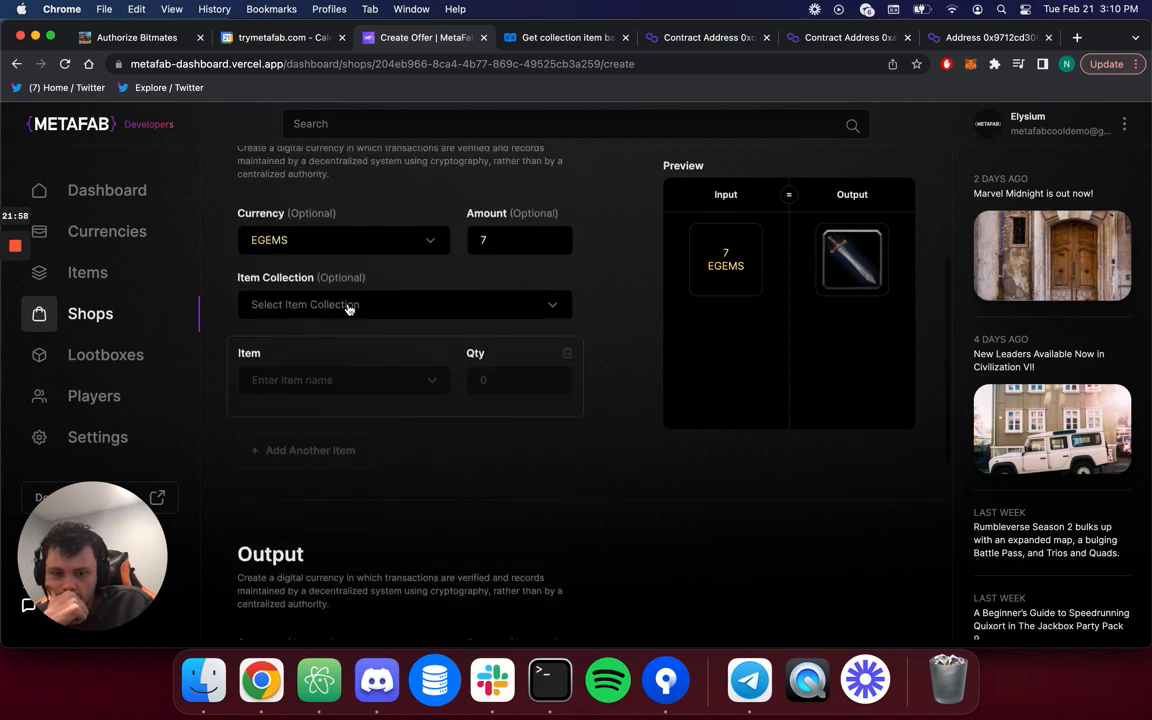
{"action": "left_click", "coordinate": [492, 238]}
{"action": "key", "text": "BackSpace"}
{"action": "type", "text": "10"}
{"action": "scroll", "coordinate": [600, 400], "scroll_direction": "down", "scroll_amount": 5}
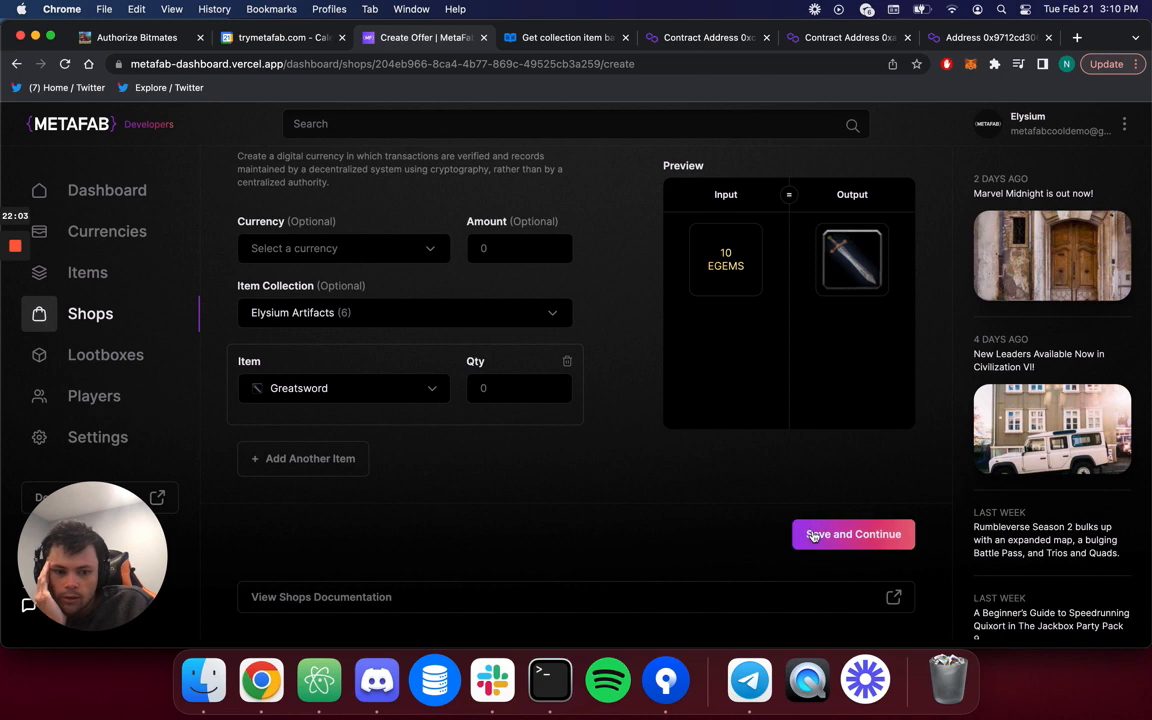
{"action": "left_click", "coordinate": [818, 535]}
{"action": "scroll", "coordinate": [376, 310], "scroll_direction": "up", "scroll_amount": 2}
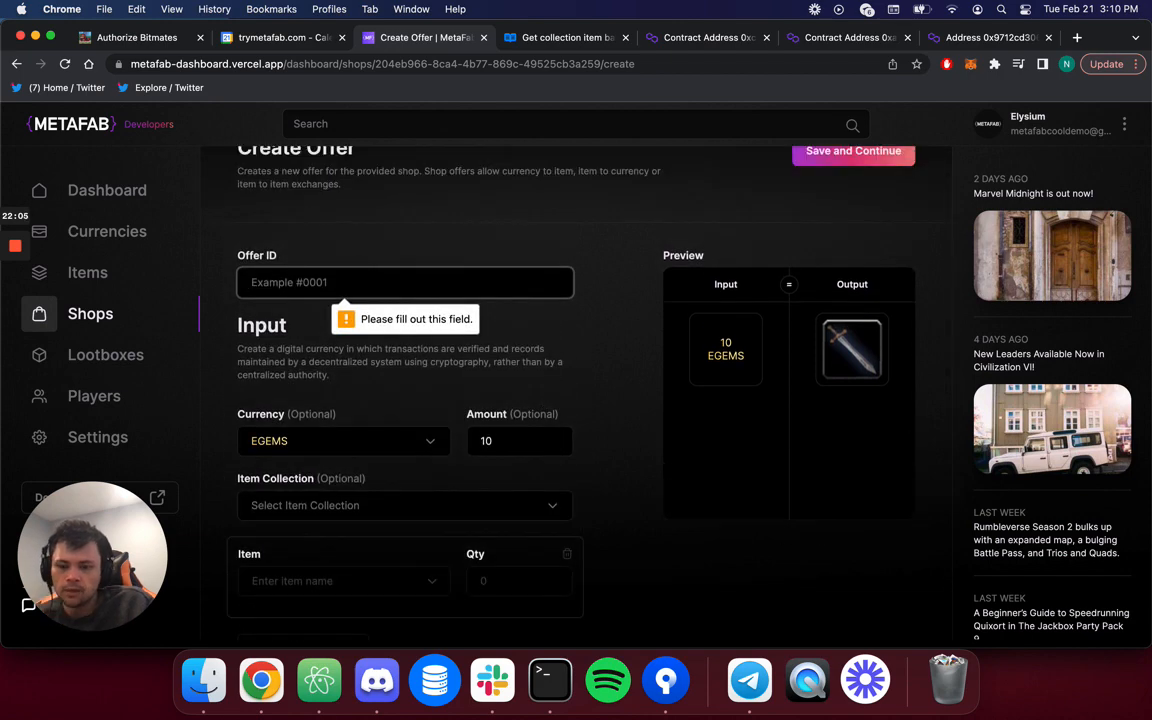
{"action": "type", "text": "1"}
{"action": "scroll", "coordinate": [580, 390], "scroll_direction": "down", "scroll_amount": 3}
{"action": "left_click", "coordinate": [843, 546]}
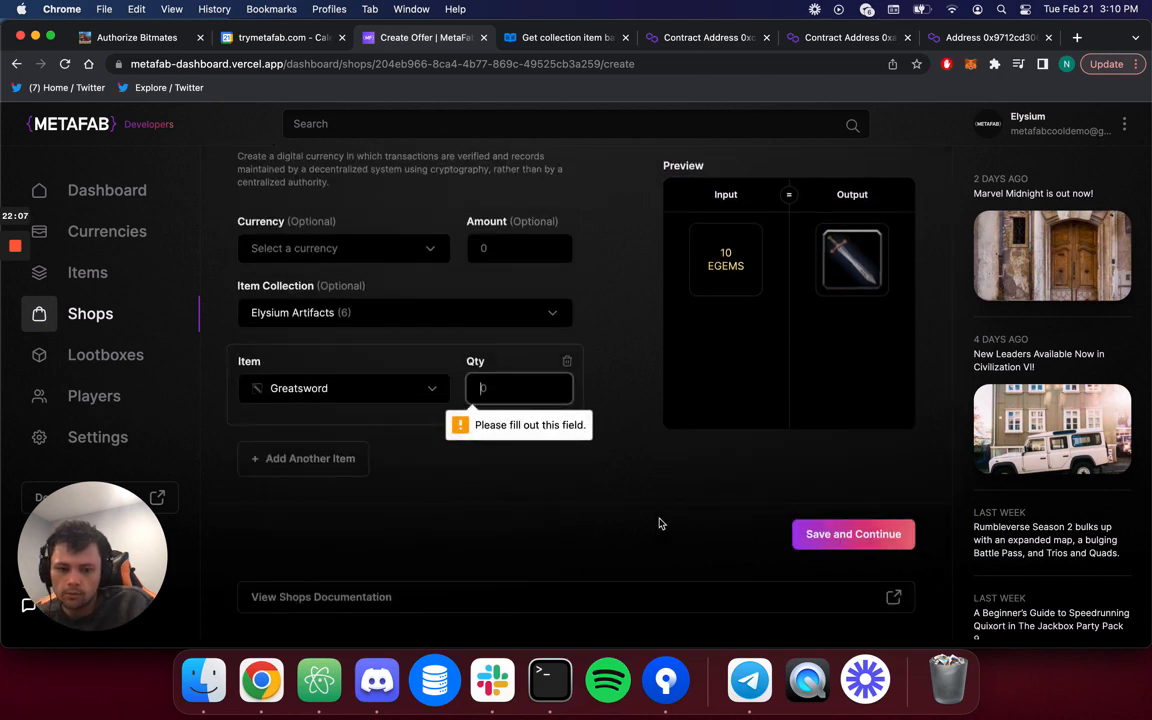
{"action": "type", "text": "1"}
{"action": "left_click", "coordinate": [864, 540]}
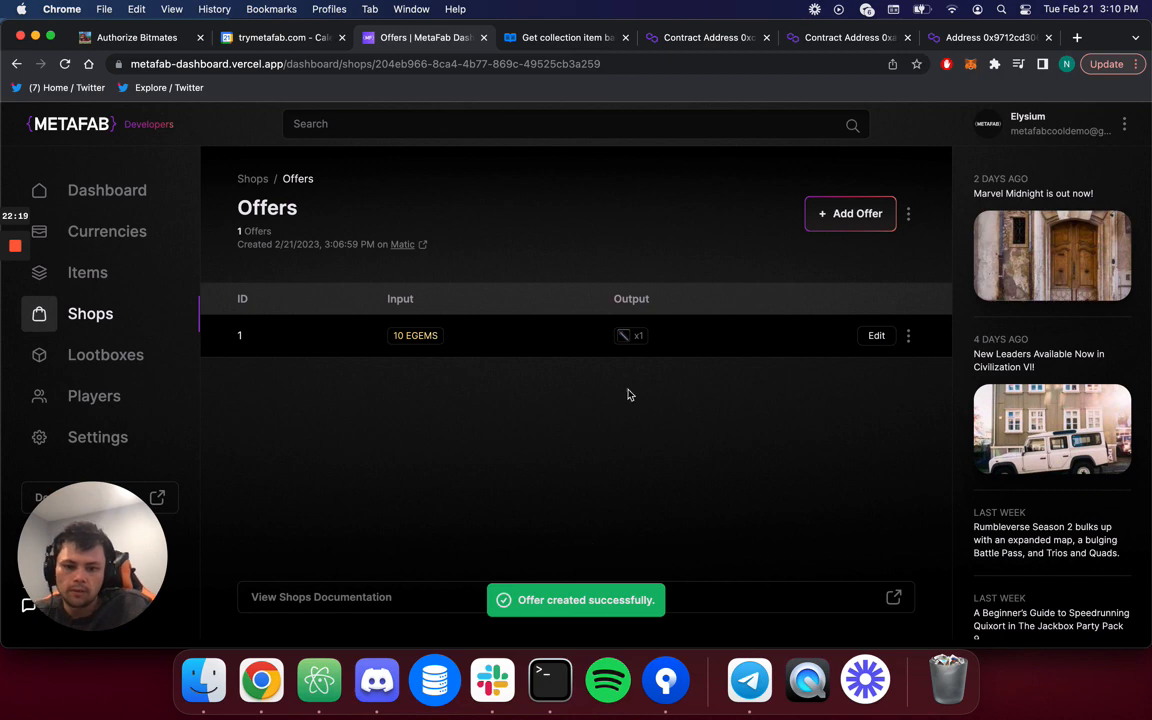
Copy the Elysium Shop's contract address and view its creation transaction on Polygonscan.
{"action": "left_click", "coordinate": [909, 216]}
{"action": "left_click", "coordinate": [878, 312]}
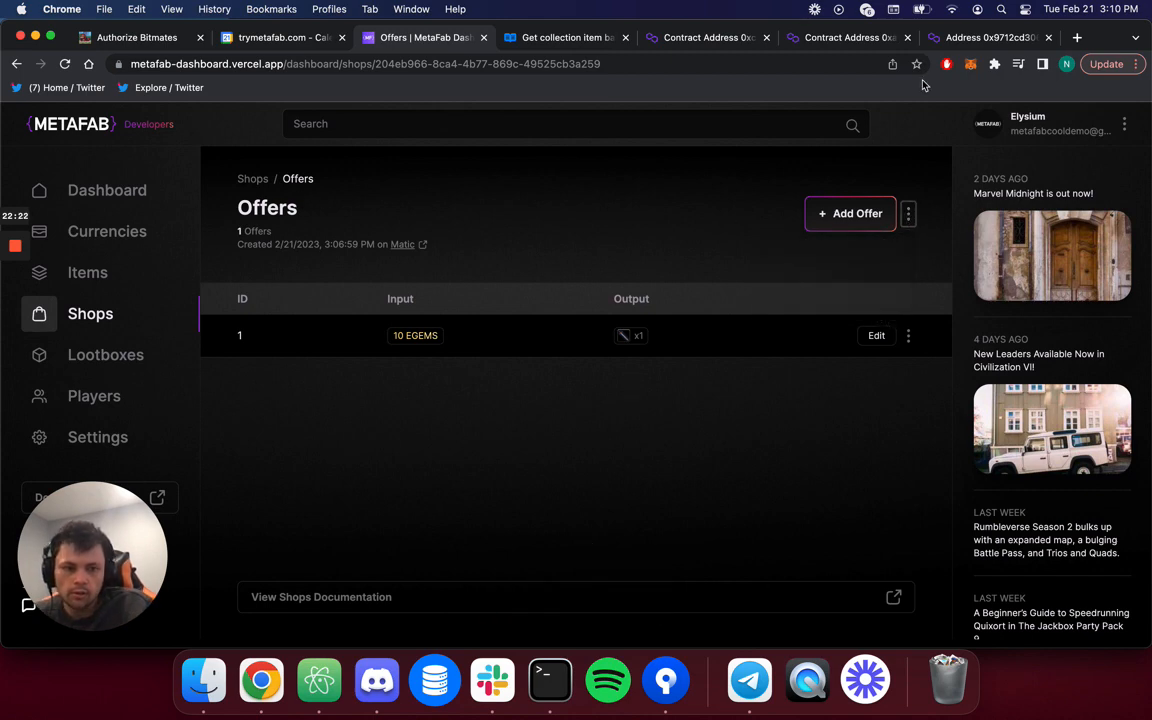
{"action": "left_click", "coordinate": [998, 37]}
{"action": "double_click", "coordinate": [812, 62]}
{"action": "key", "text": "BackSpace"}
{"action": "type", "text": "0x9712cd306A32A9592e1b55EC26Fe263C8A6cD067"}
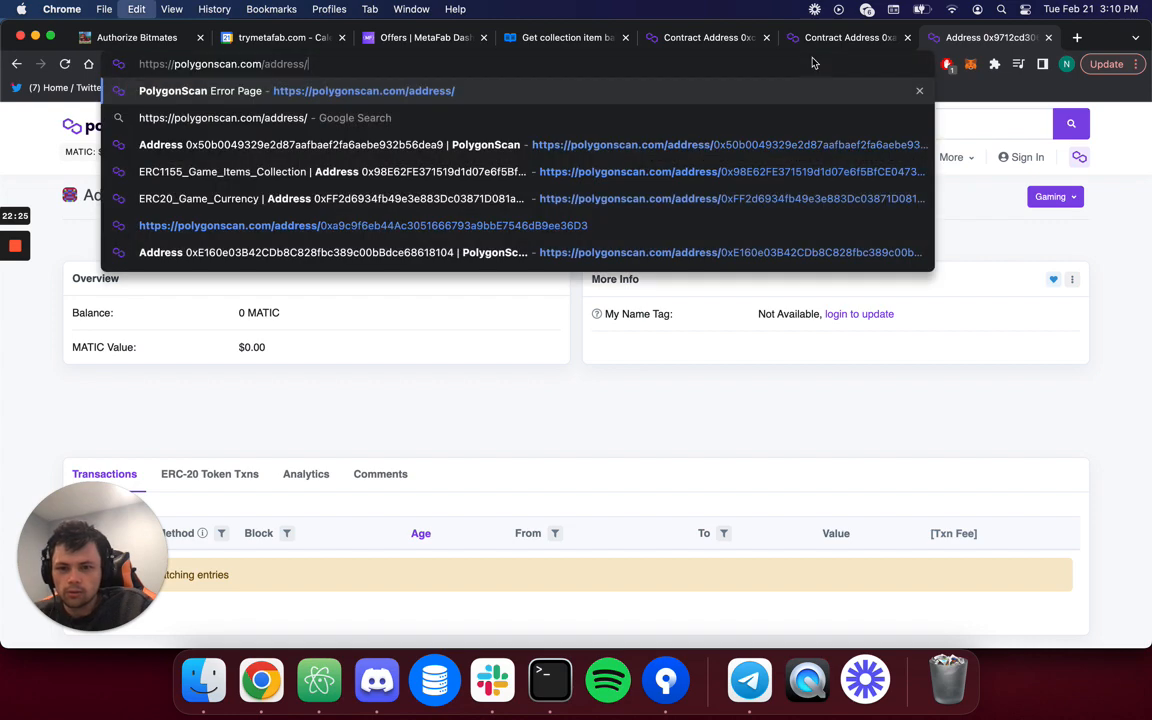
{"action": "key", "text": "Return"}
{"action": "scroll", "coordinate": [406, 553], "scroll_direction": "down", "scroll_amount": 3}
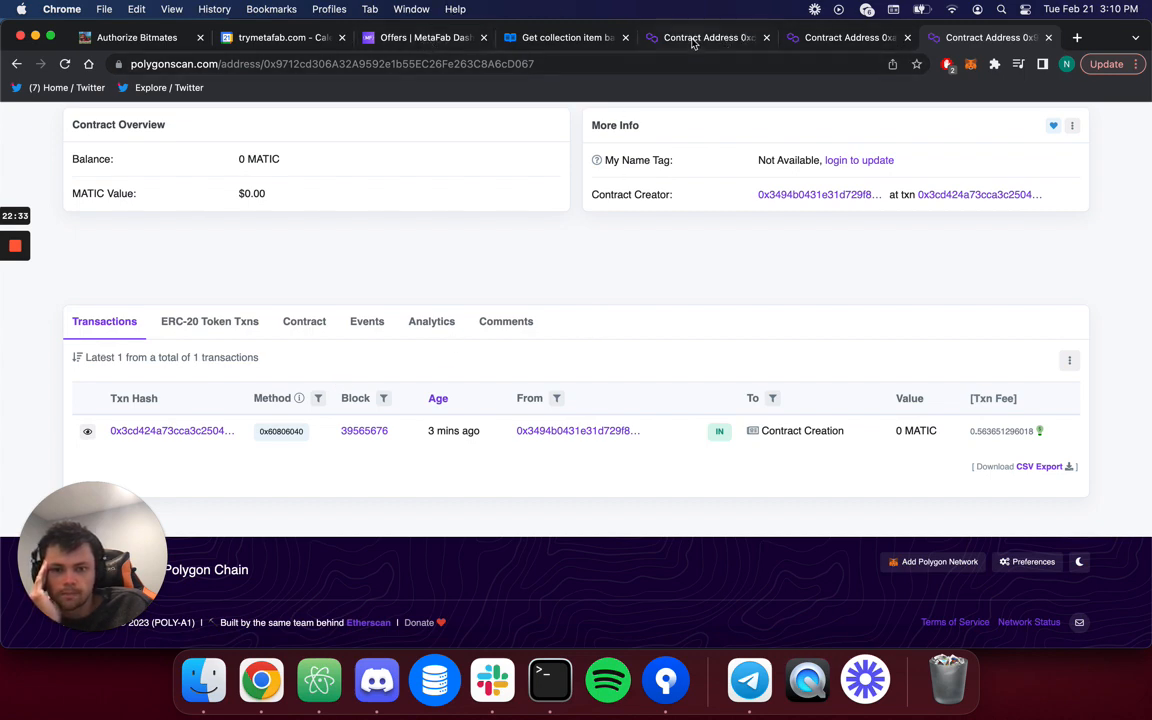
{"action": "left_click", "coordinate": [448, 42]}
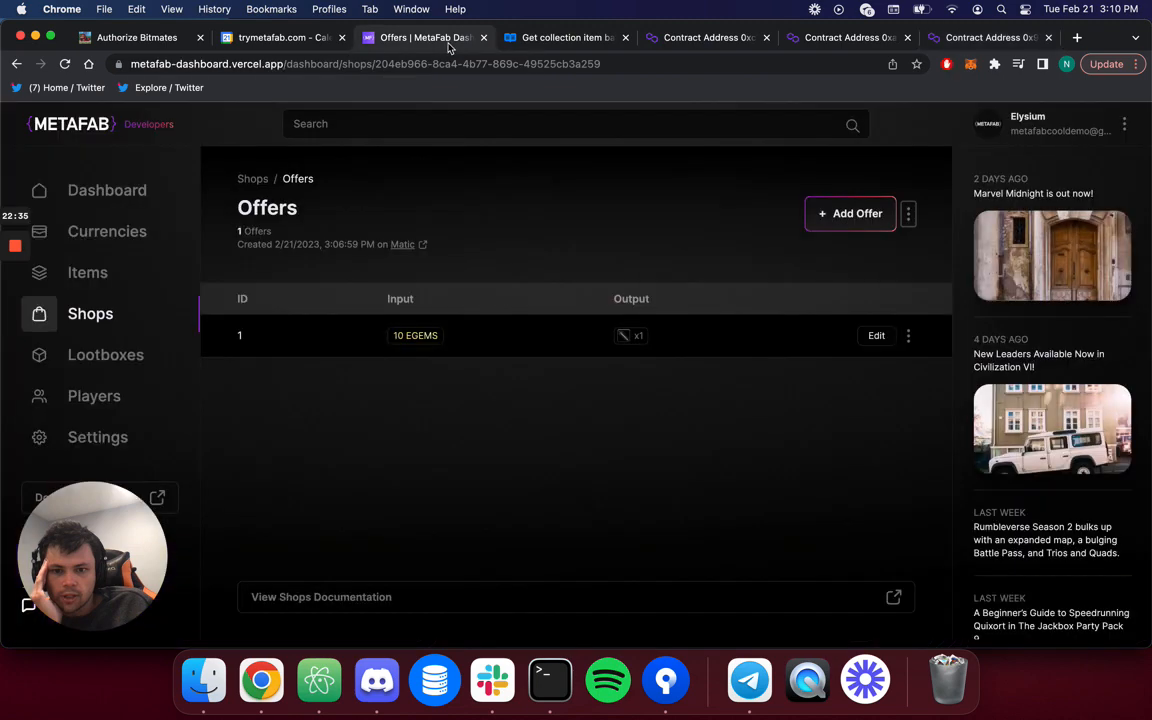
Start offer 2 taking one Slain Warrior Helmet from Elysium Artifacts as input.
{"action": "left_click", "coordinate": [851, 222]}
{"action": "scroll", "coordinate": [602, 401], "scroll_direction": "down", "scroll_amount": 3}
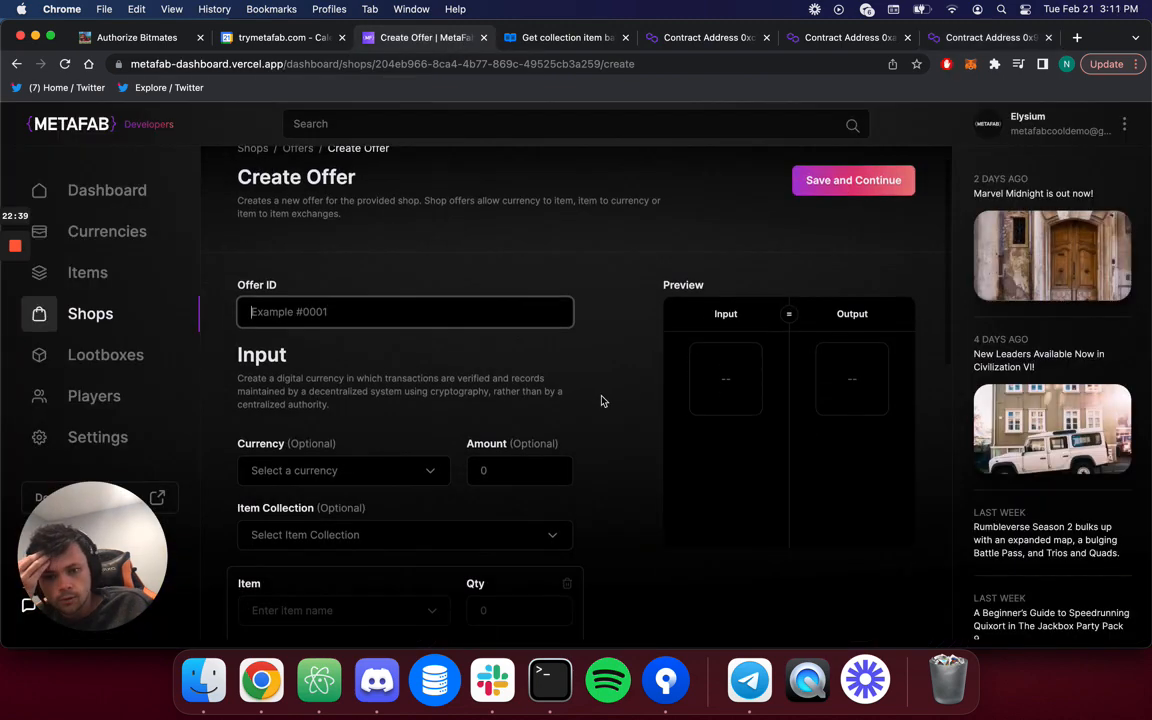
{"action": "type", "text": "2"}
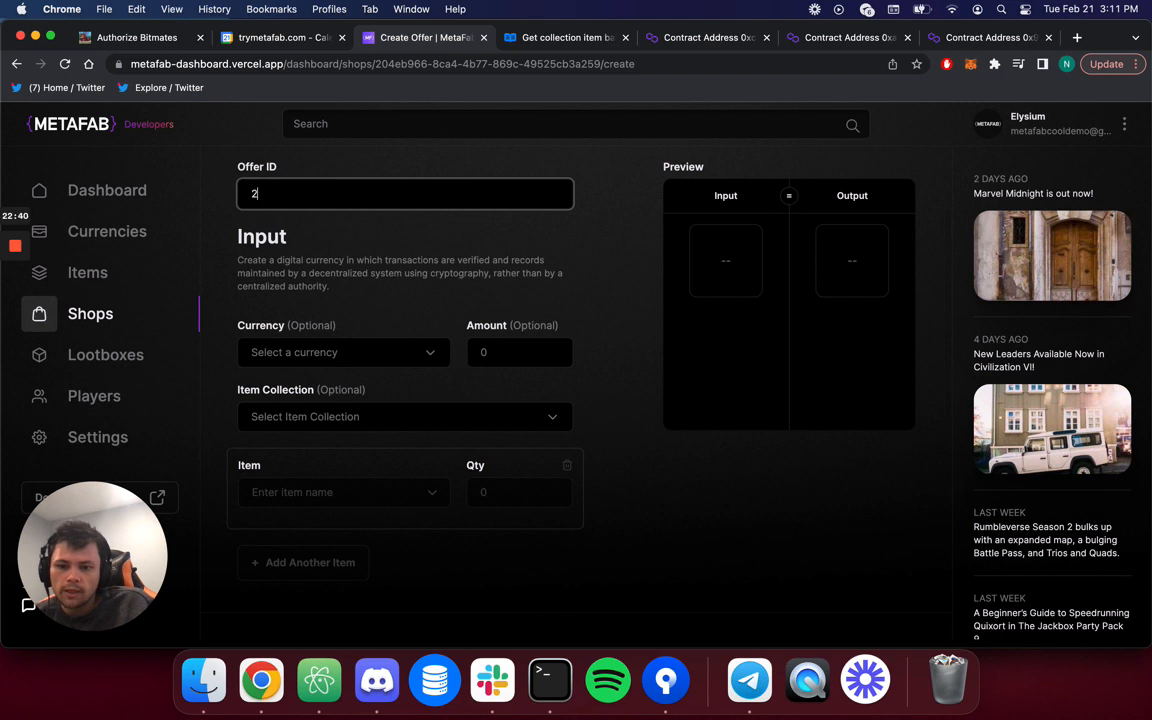
{"action": "left_click", "coordinate": [368, 355]}
{"action": "left_click", "coordinate": [416, 354]}
{"action": "scroll", "coordinate": [400, 365], "scroll_direction": "down", "scroll_amount": 2}
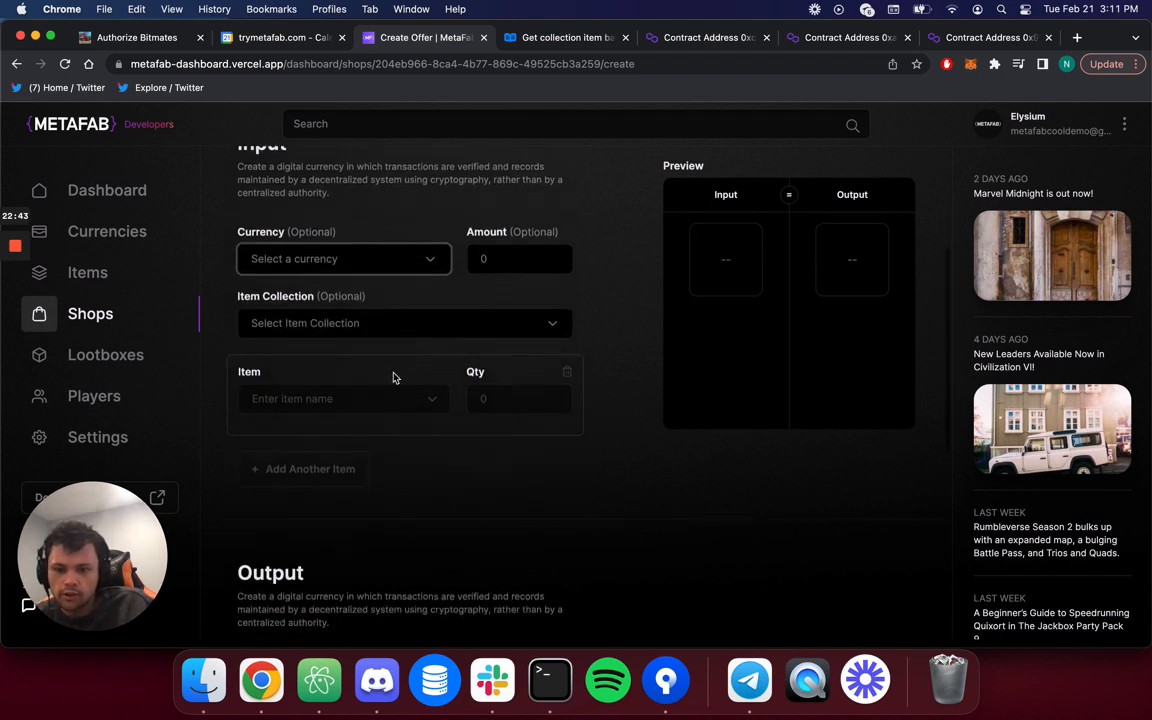
{"action": "left_click", "coordinate": [406, 317]}
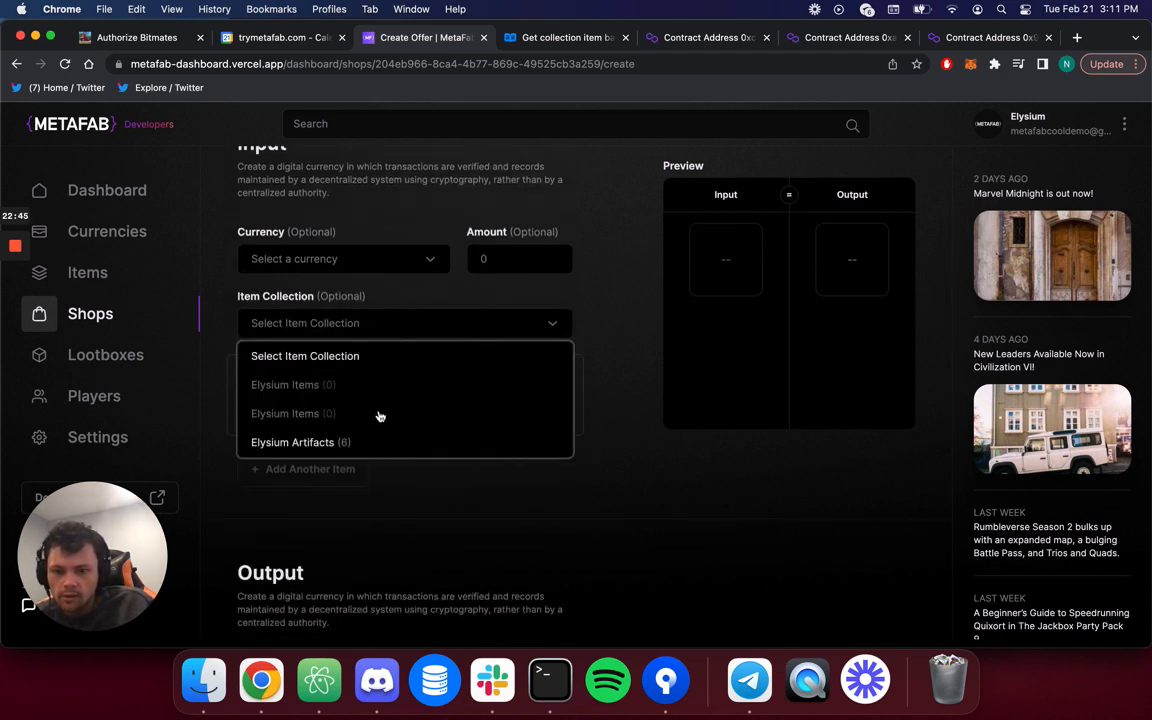
{"action": "left_click", "coordinate": [368, 443]}
{"action": "left_click", "coordinate": [435, 401]}
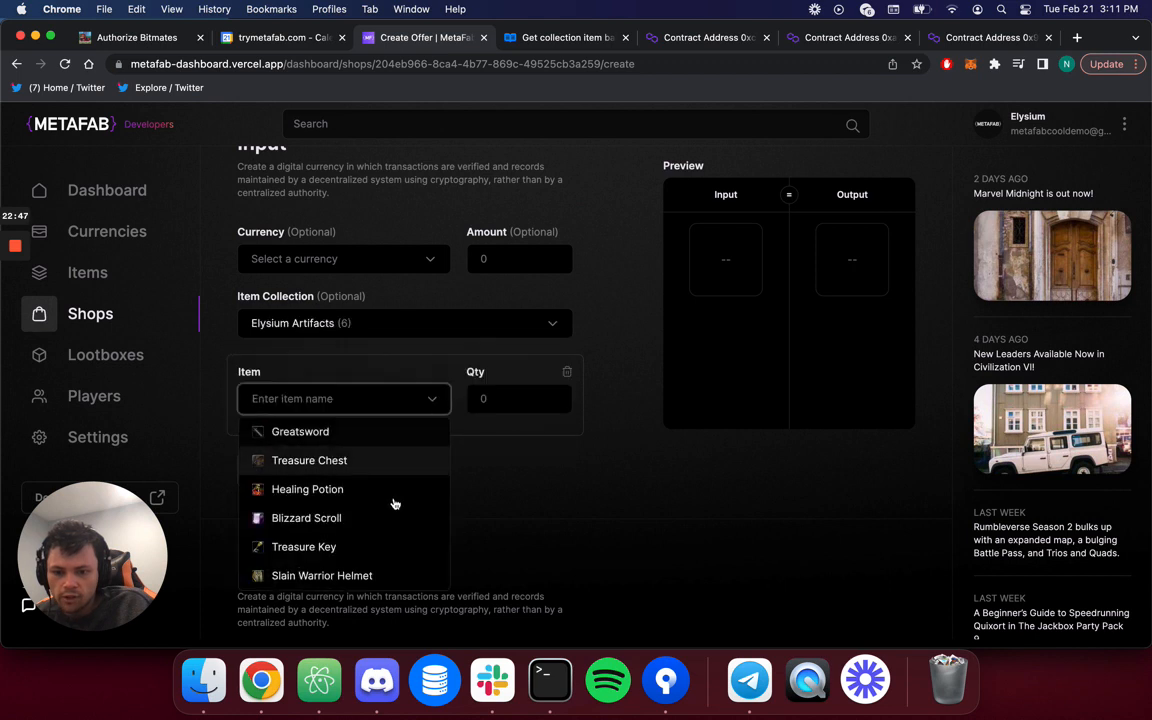
{"action": "scroll", "coordinate": [386, 527], "scroll_direction": "down", "scroll_amount": 1}
{"action": "left_click", "coordinate": [373, 560]}
{"action": "left_click", "coordinate": [521, 382]}
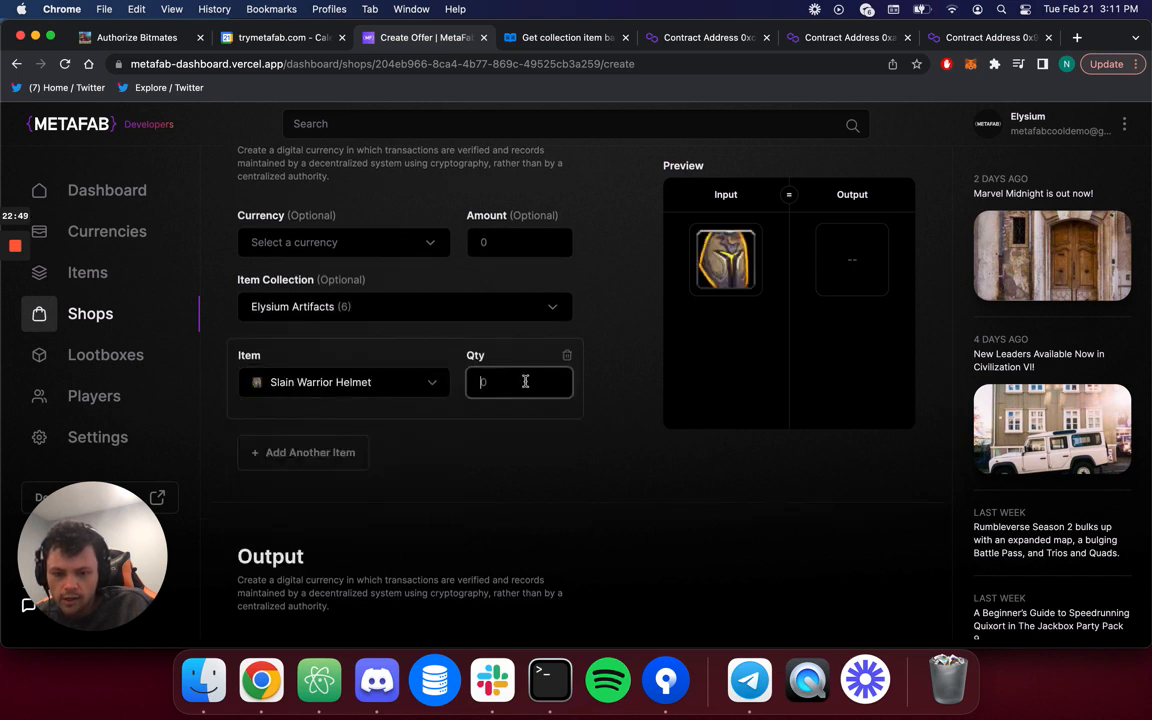
{"action": "type", "text": "1"}
Set the offer's output to 5 EGEMS and submit it.
{"action": "scroll", "coordinate": [366, 532], "scroll_direction": "down", "scroll_amount": 1}
{"action": "scroll", "coordinate": [365, 532], "scroll_direction": "down", "scroll_amount": 5}
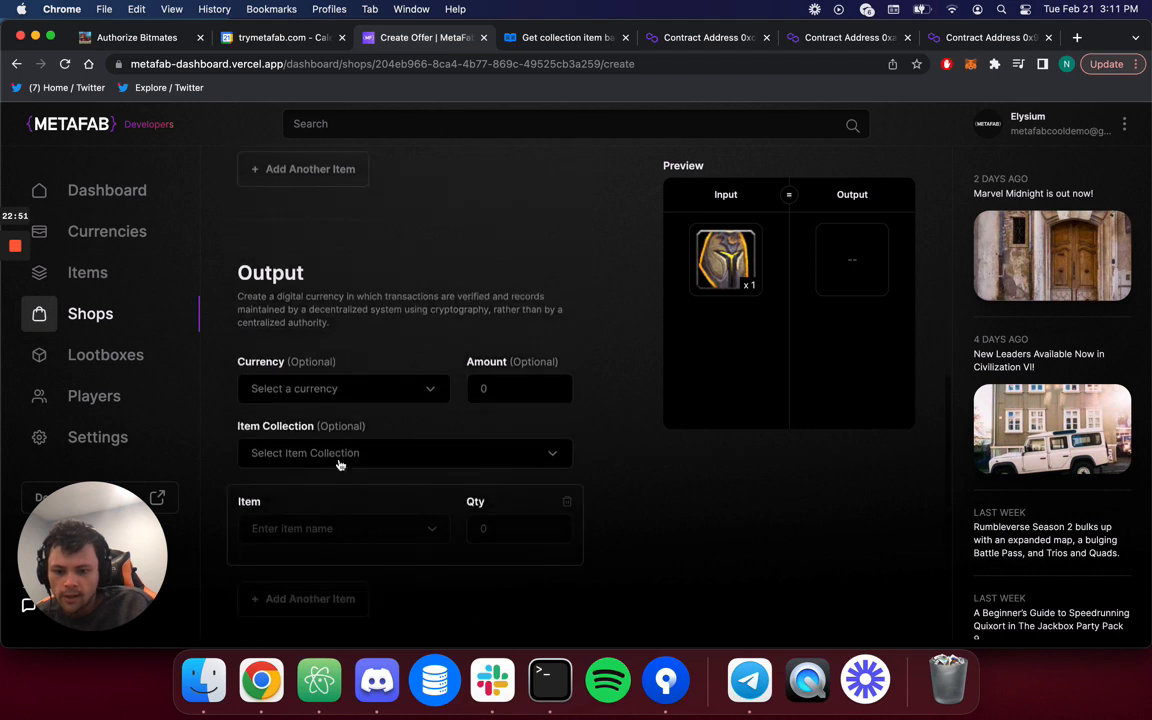
{"action": "left_click", "coordinate": [342, 388]}
{"action": "left_click", "coordinate": [348, 476]}
{"action": "left_click", "coordinate": [506, 385]}
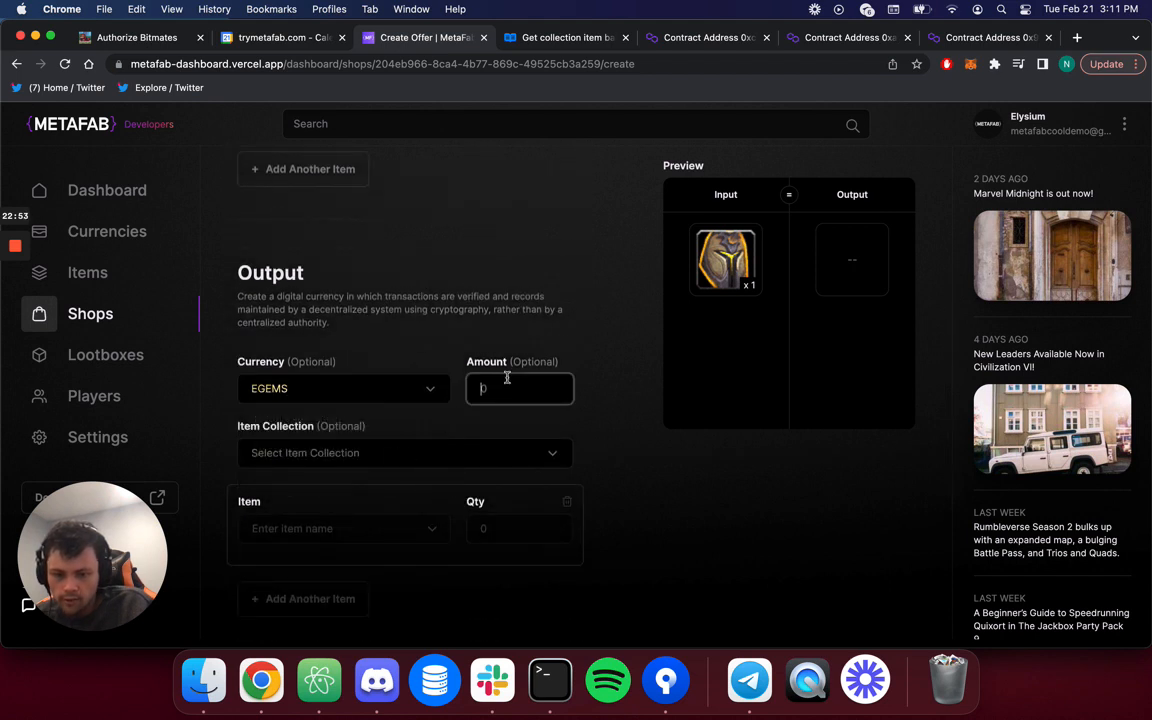
{"action": "type", "text": "5"}
{"action": "scroll", "coordinate": [650, 545], "scroll_direction": "down", "scroll_amount": 3}
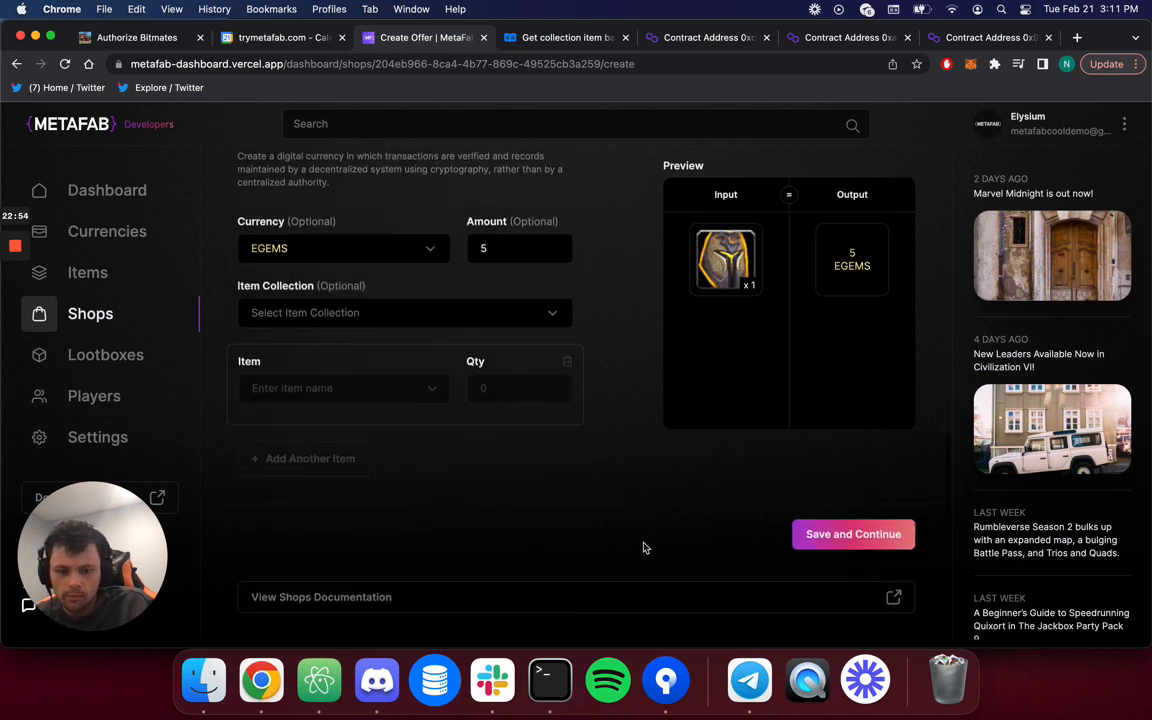
{"action": "left_click", "coordinate": [879, 535]}
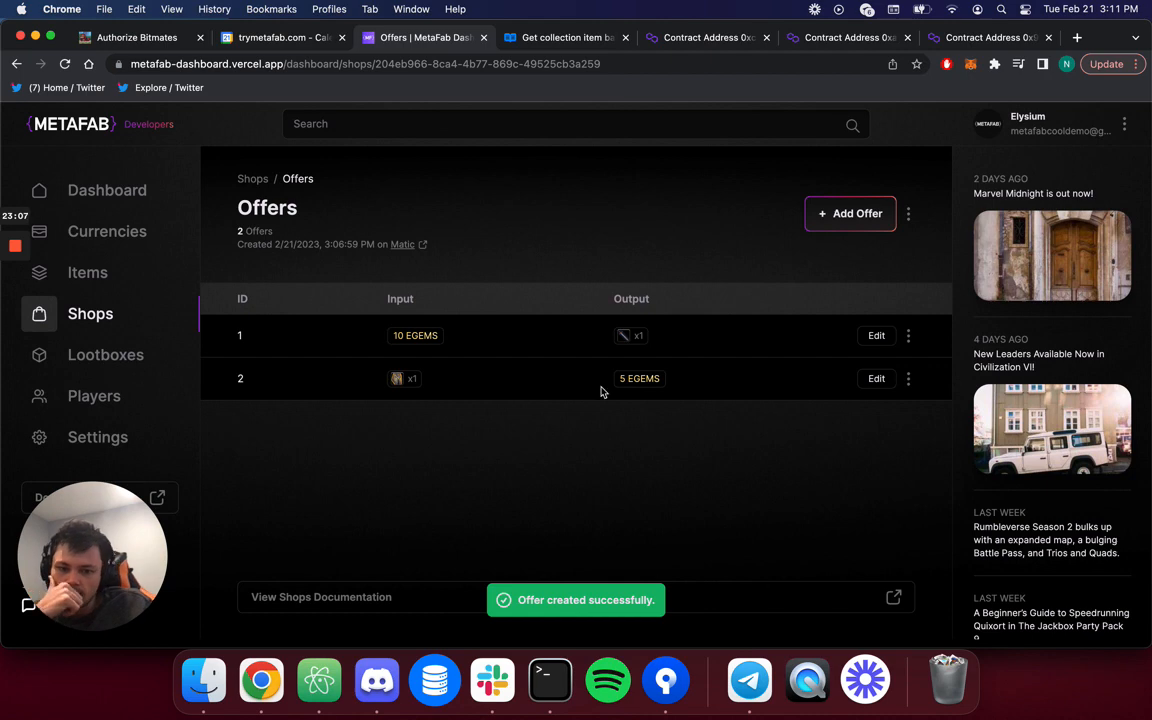
Start a third offer with ID 3 and set its input currency to 50 EGEMS.
{"action": "left_click", "coordinate": [862, 214]}
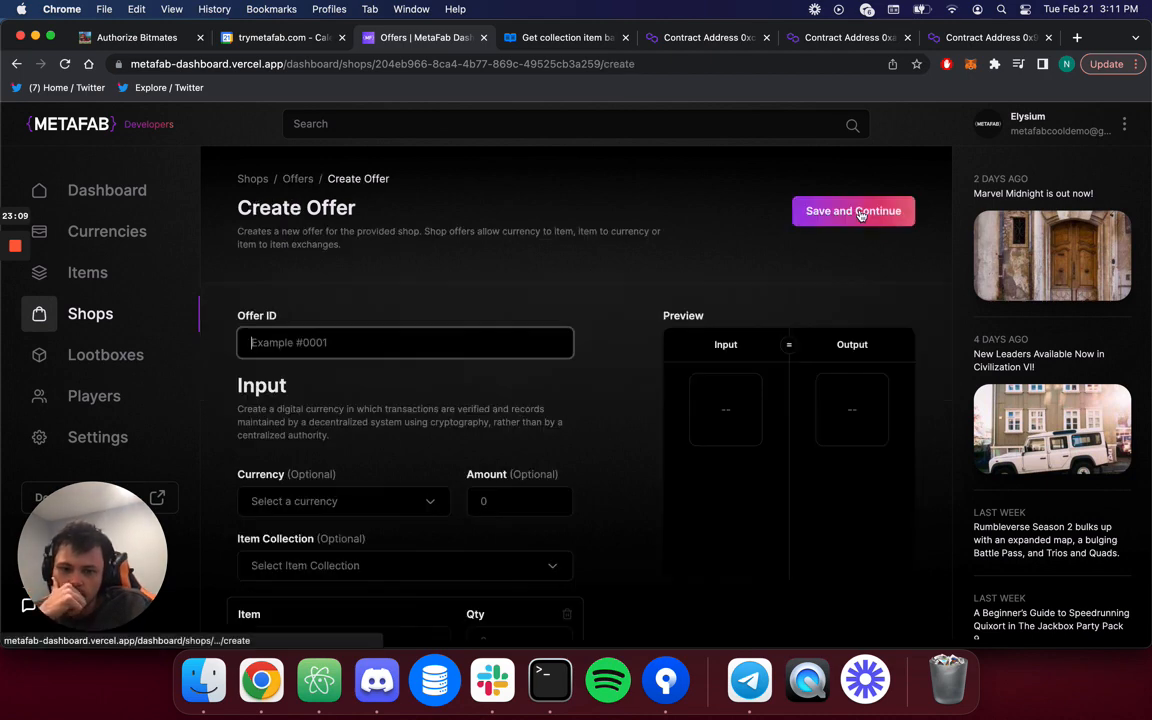
{"action": "type", "text": "3"}
{"action": "scroll", "coordinate": [400, 400], "scroll_direction": "down", "scroll_amount": 5}
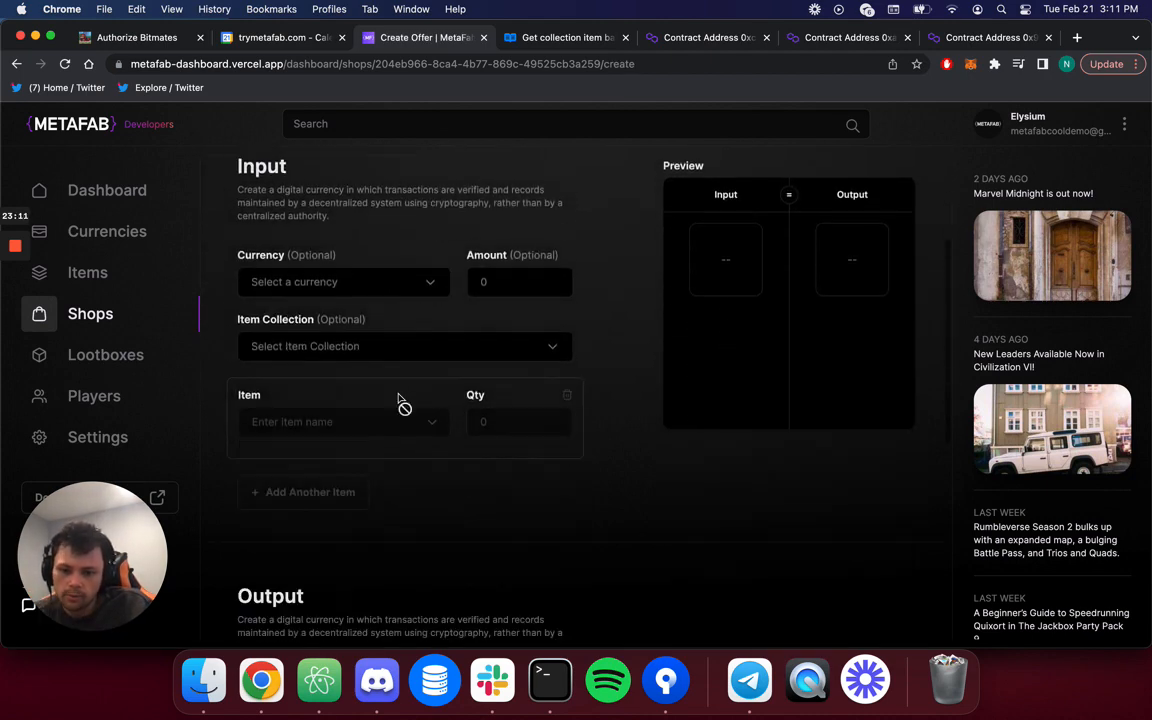
{"action": "scroll", "coordinate": [402, 405], "scroll_direction": "down", "scroll_amount": 1}
{"action": "left_click", "coordinate": [368, 324]}
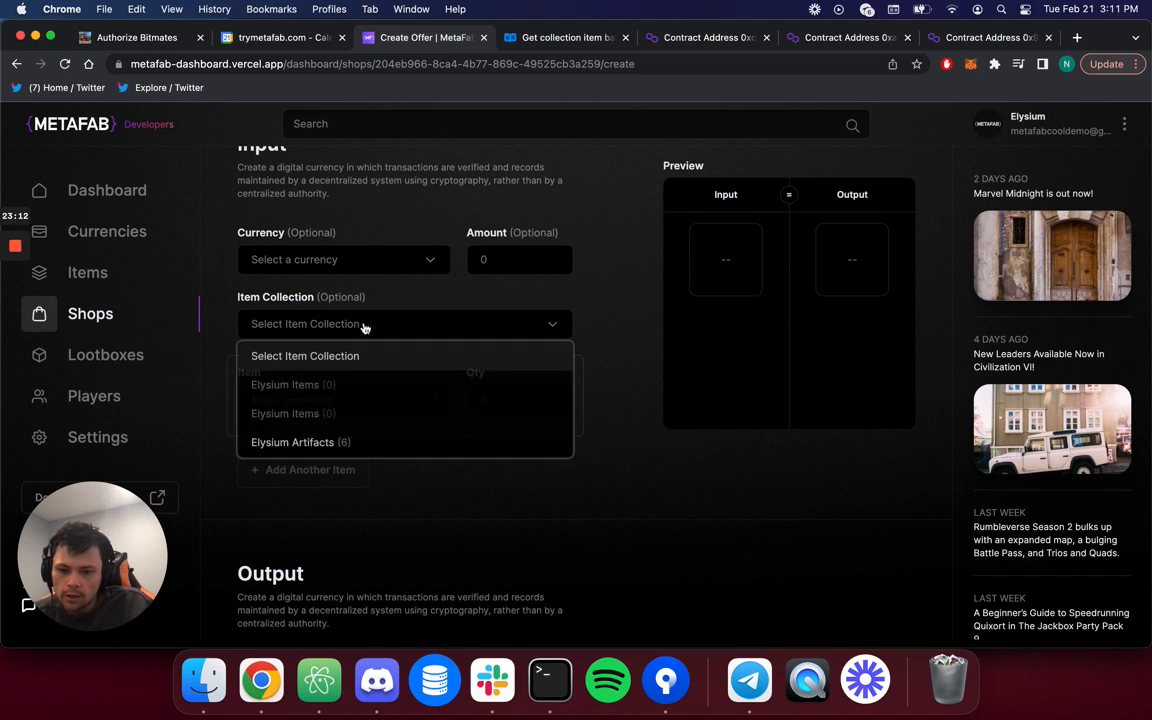
{"action": "left_click", "coordinate": [340, 442]}
{"action": "left_click", "coordinate": [428, 402]}
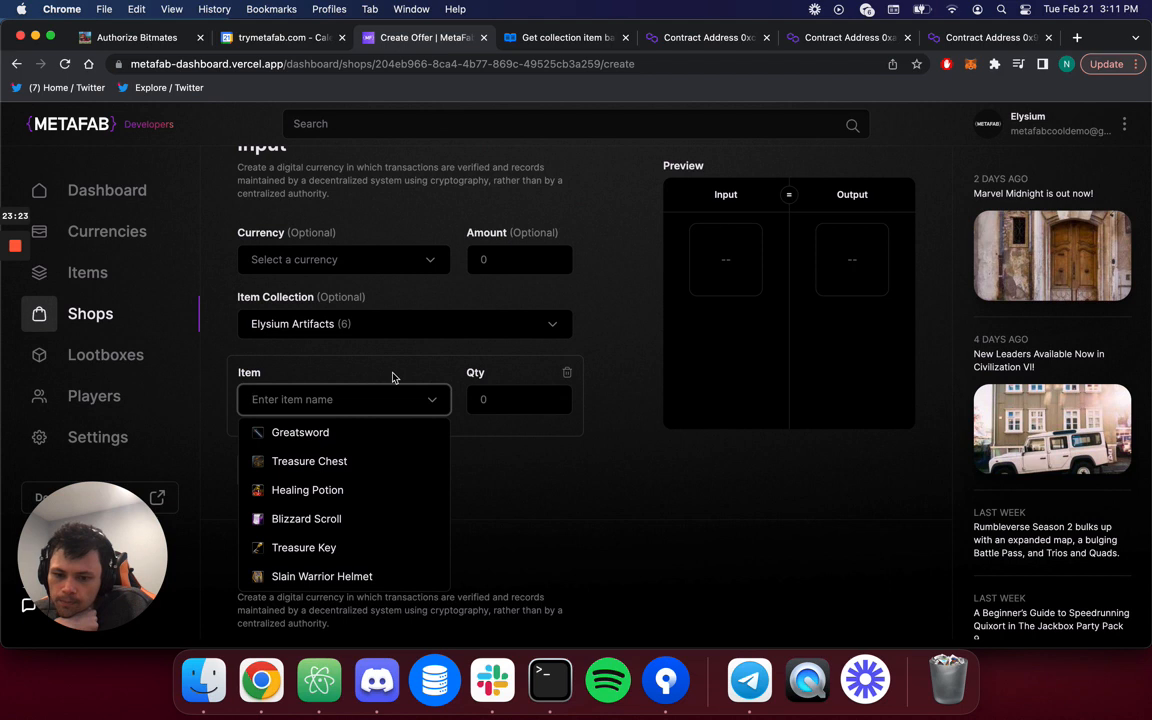
{"action": "left_click", "coordinate": [411, 262]}
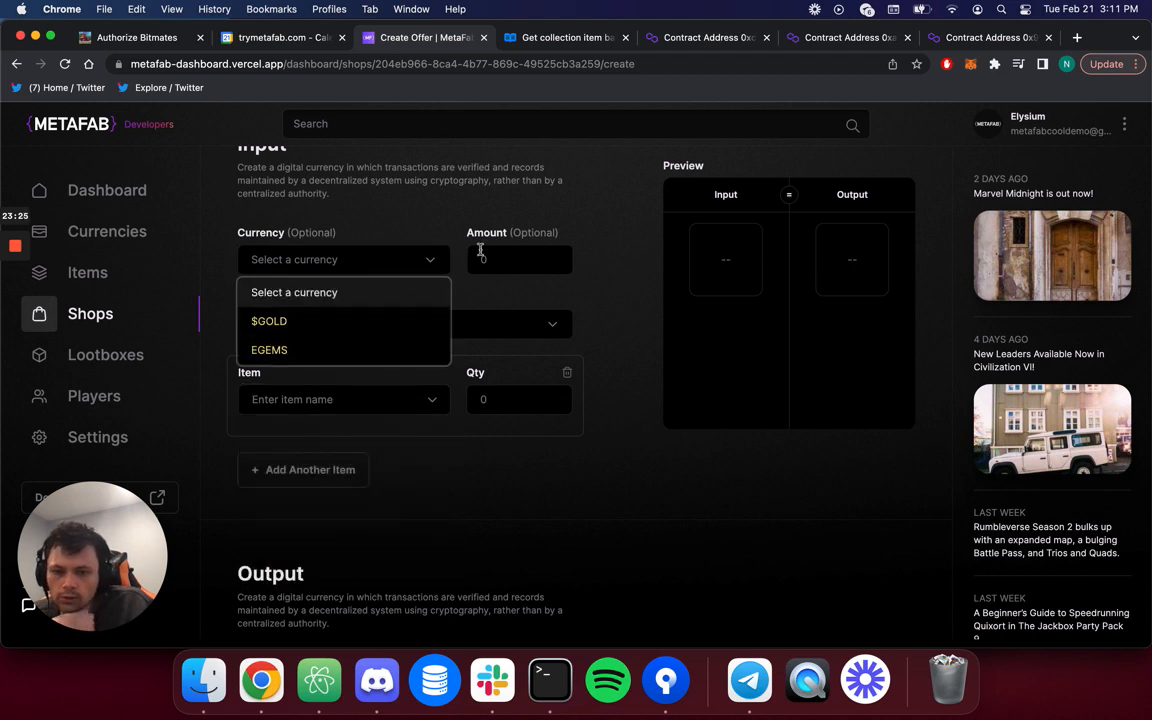
{"action": "left_click", "coordinate": [368, 340]}
{"action": "left_click", "coordinate": [478, 259]}
{"action": "type", "text": "50"}
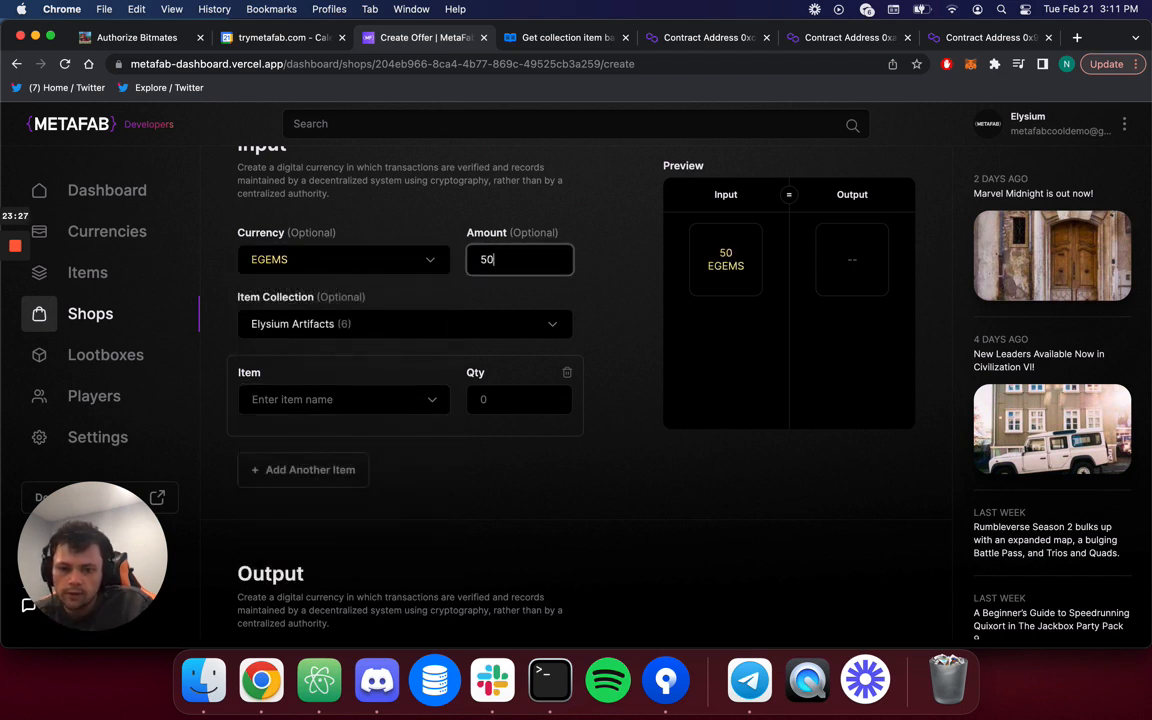
Try adding a Treasure Chest input item, then clear it and remove that row.
{"action": "left_click", "coordinate": [416, 321]}
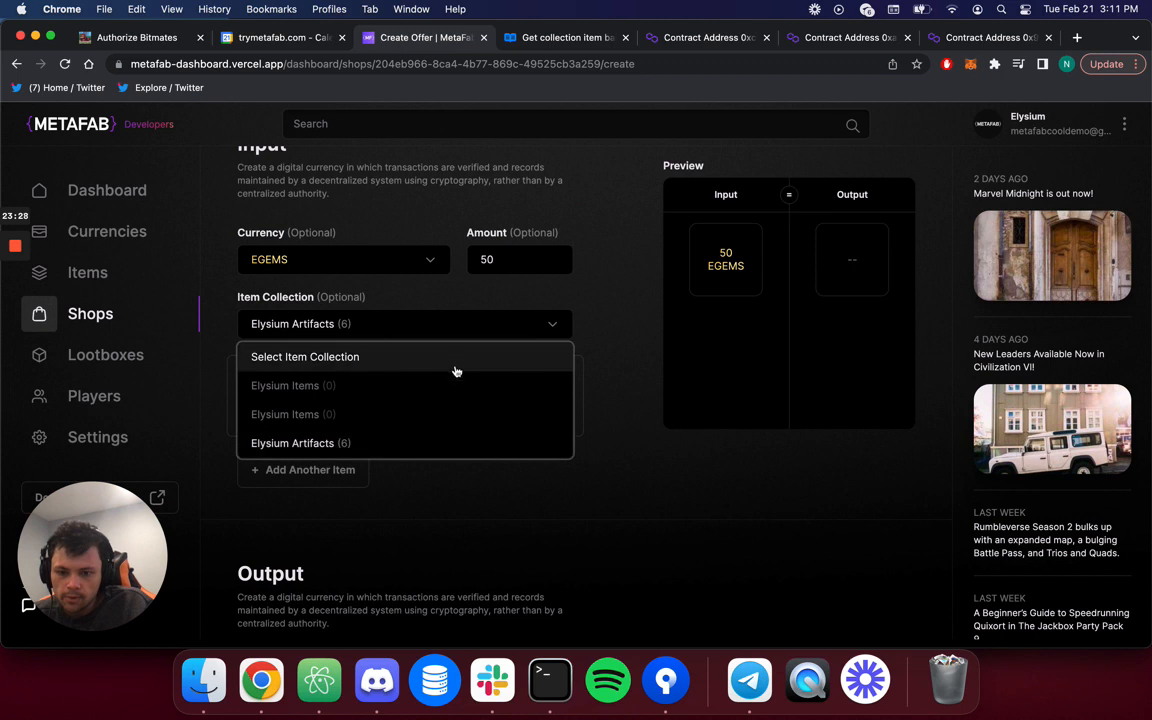
{"action": "left_click", "coordinate": [386, 442]}
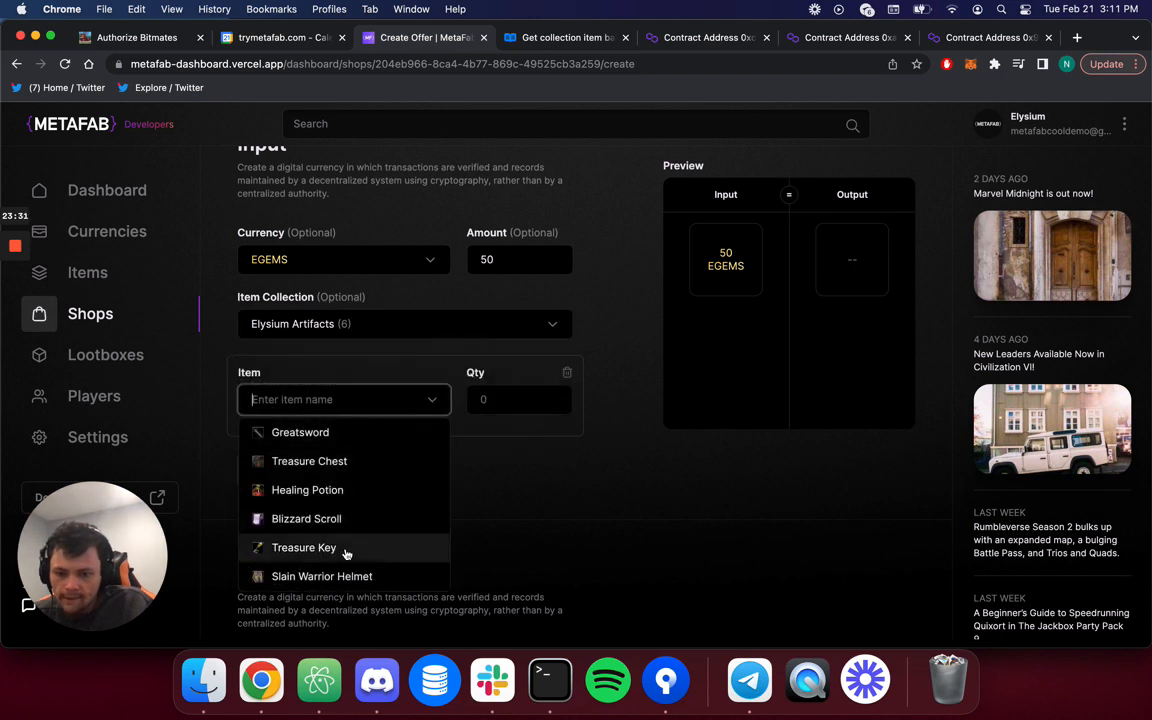
{"action": "left_click", "coordinate": [363, 461]}
{"action": "left_click", "coordinate": [508, 399]}
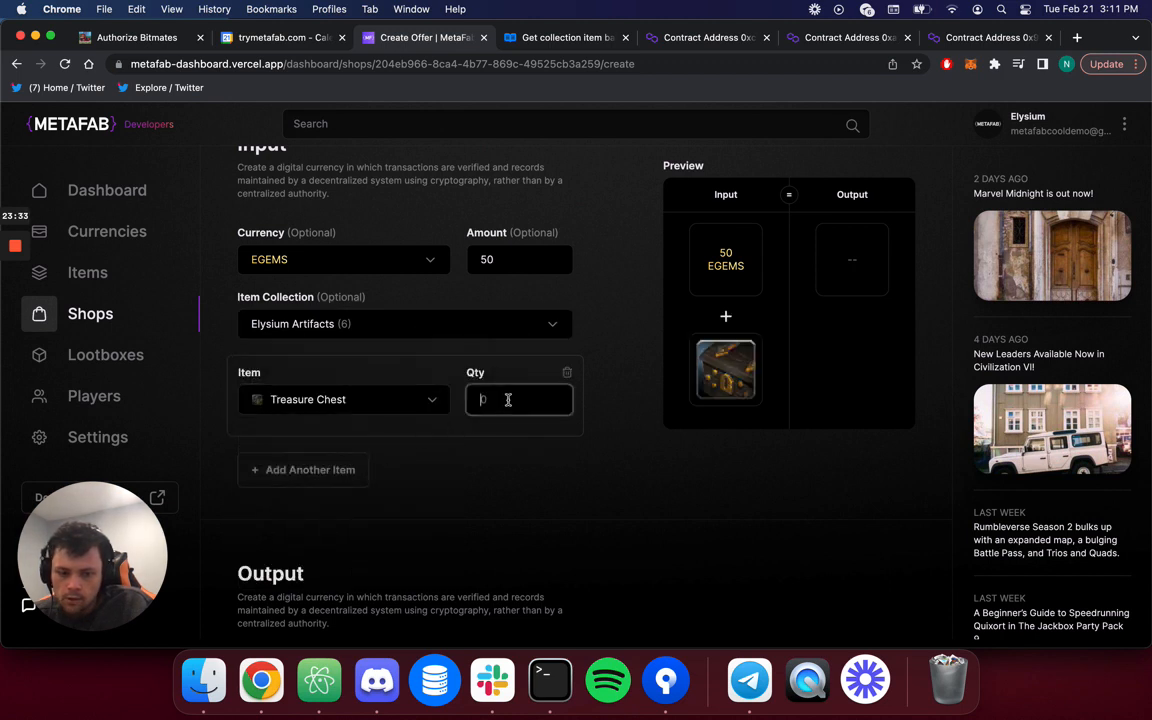
{"action": "type", "text": "1"}
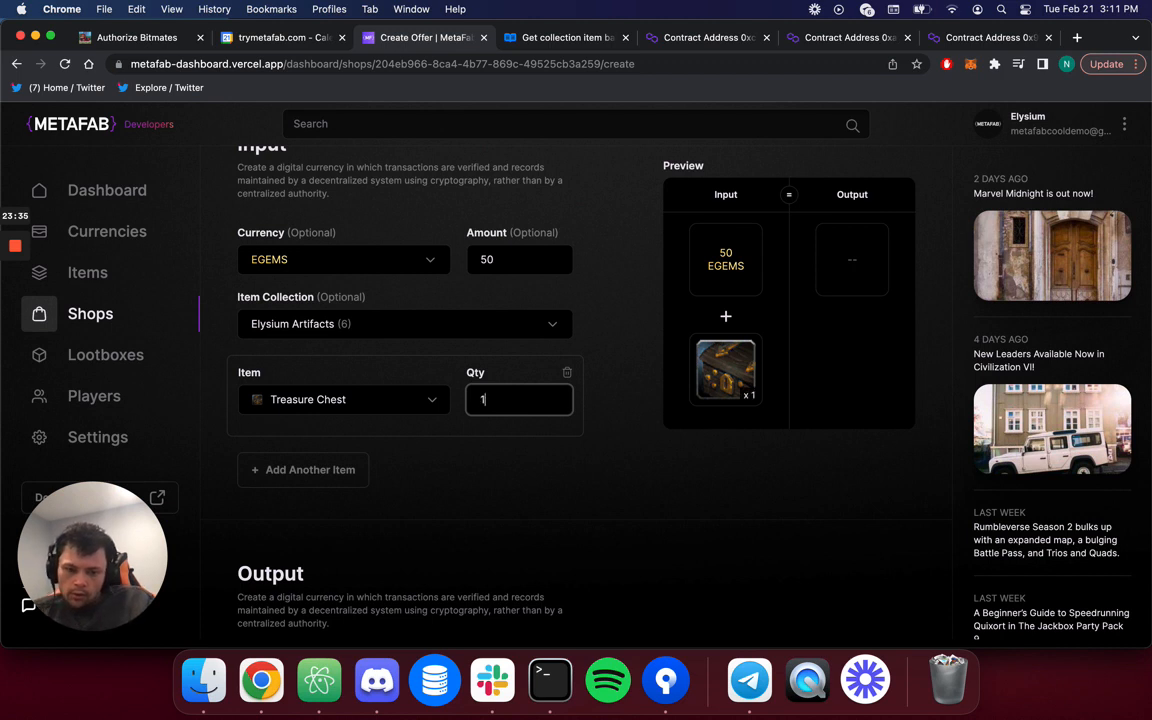
{"action": "key", "text": "BackSpace"}
{"action": "left_click", "coordinate": [567, 374]}
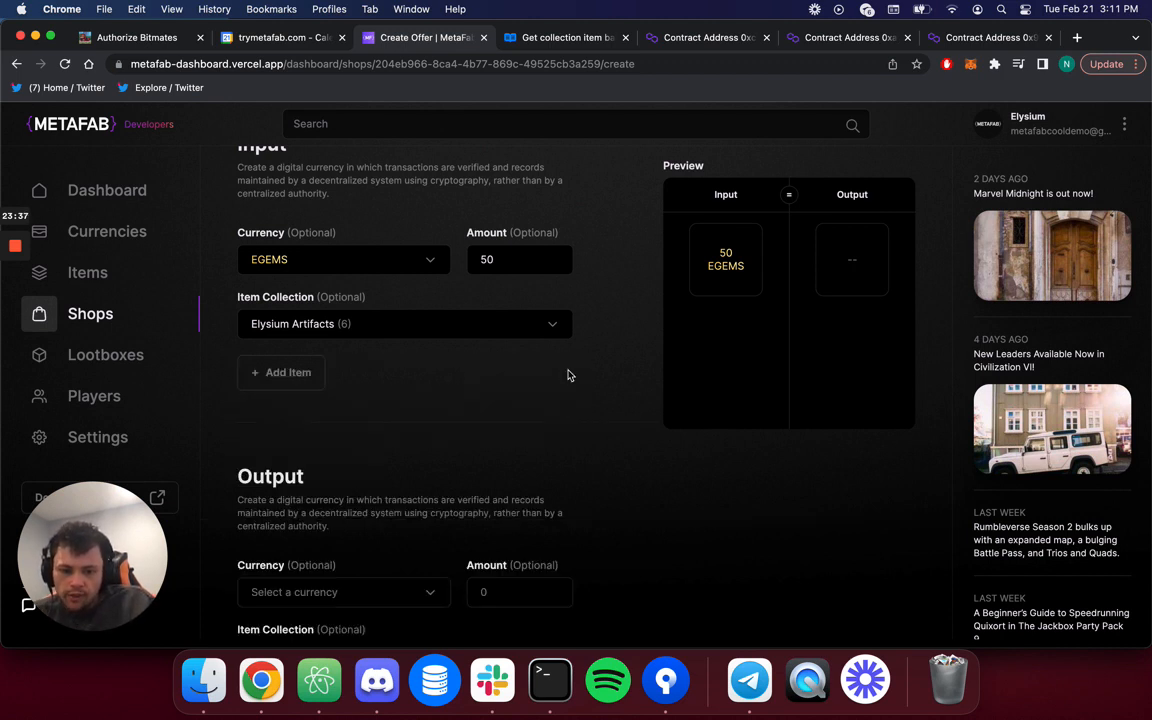
Set the output to one Treasure Chest from Elysium Artifacts.
{"action": "scroll", "coordinate": [445, 506], "scroll_direction": "down", "scroll_amount": 3}
{"action": "left_click", "coordinate": [403, 501]}
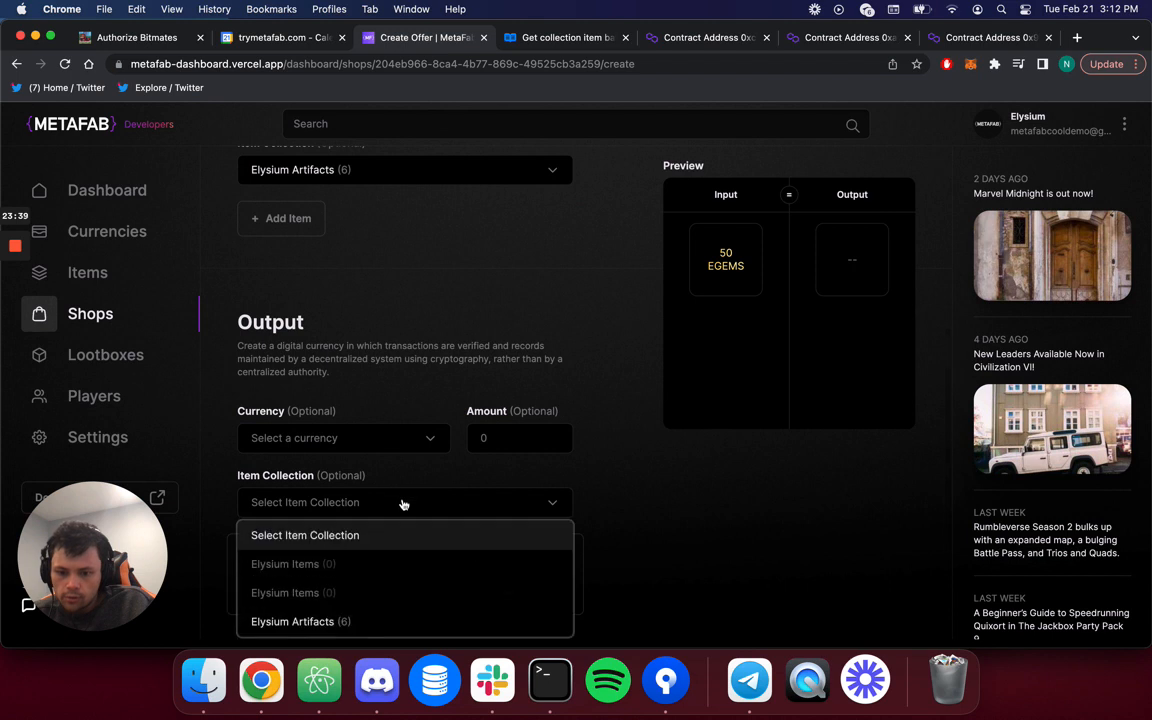
{"action": "left_click", "coordinate": [345, 620]}
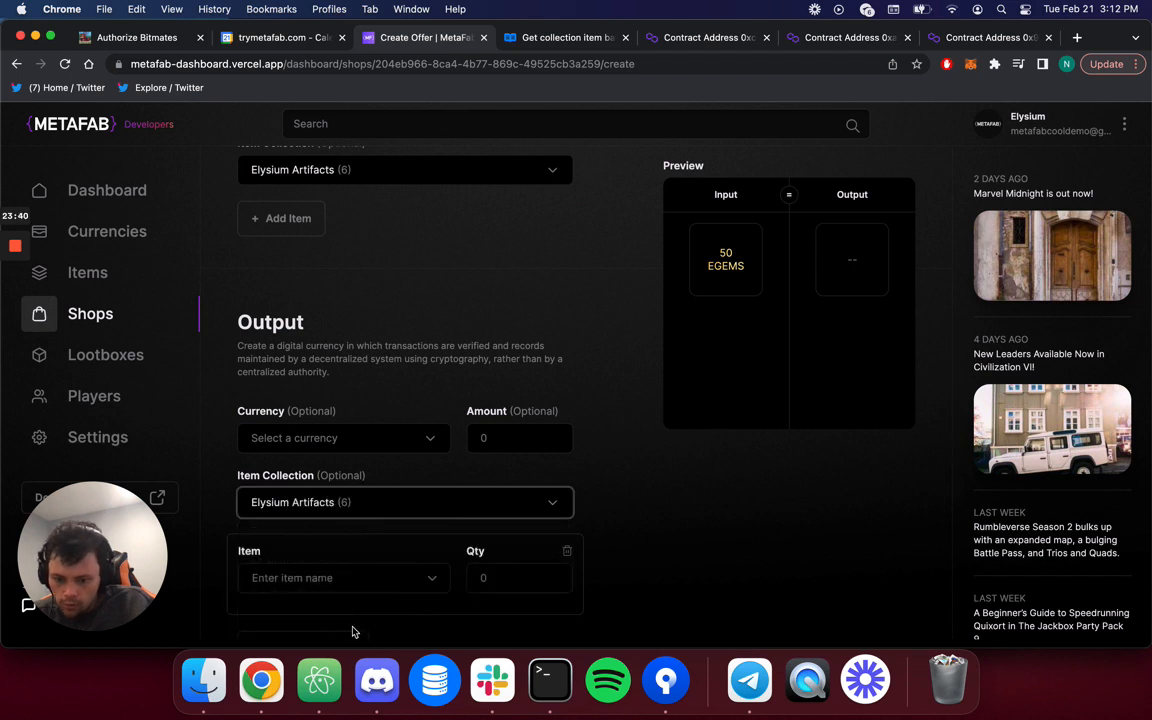
{"action": "left_click", "coordinate": [437, 580]}
{"action": "scroll", "coordinate": [400, 560], "scroll_direction": "down", "scroll_amount": 3}
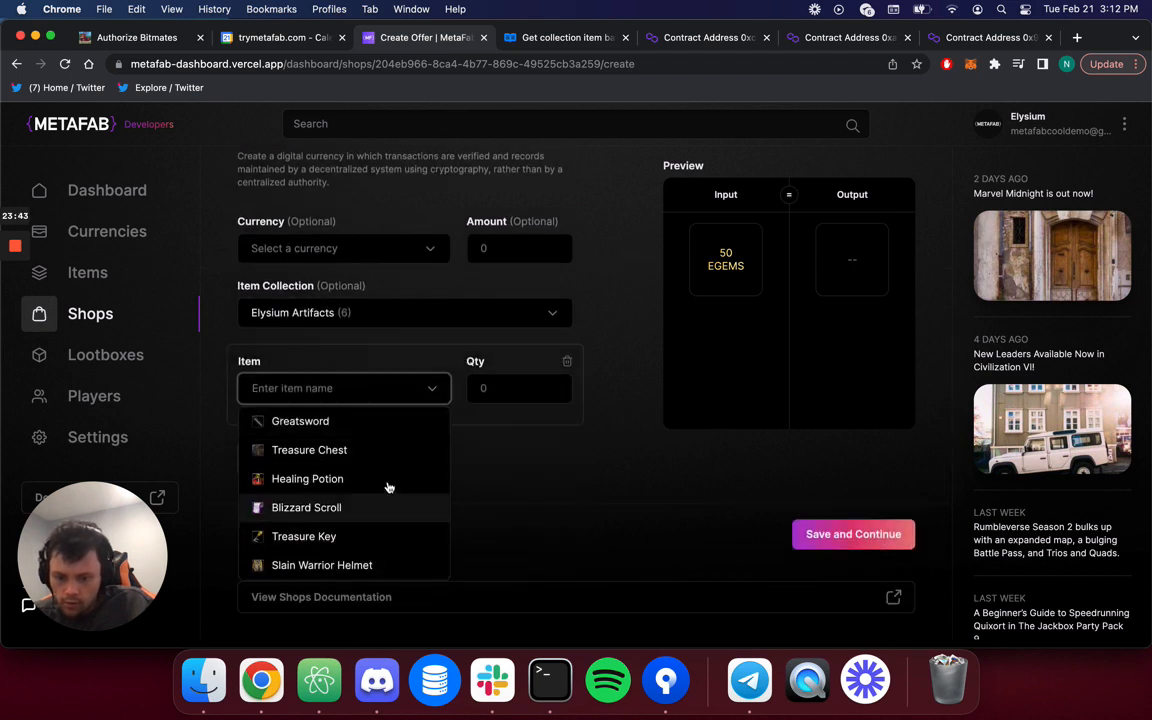
{"action": "left_click", "coordinate": [391, 450]}
{"action": "left_click", "coordinate": [509, 401]}
{"action": "type", "text": "1"}
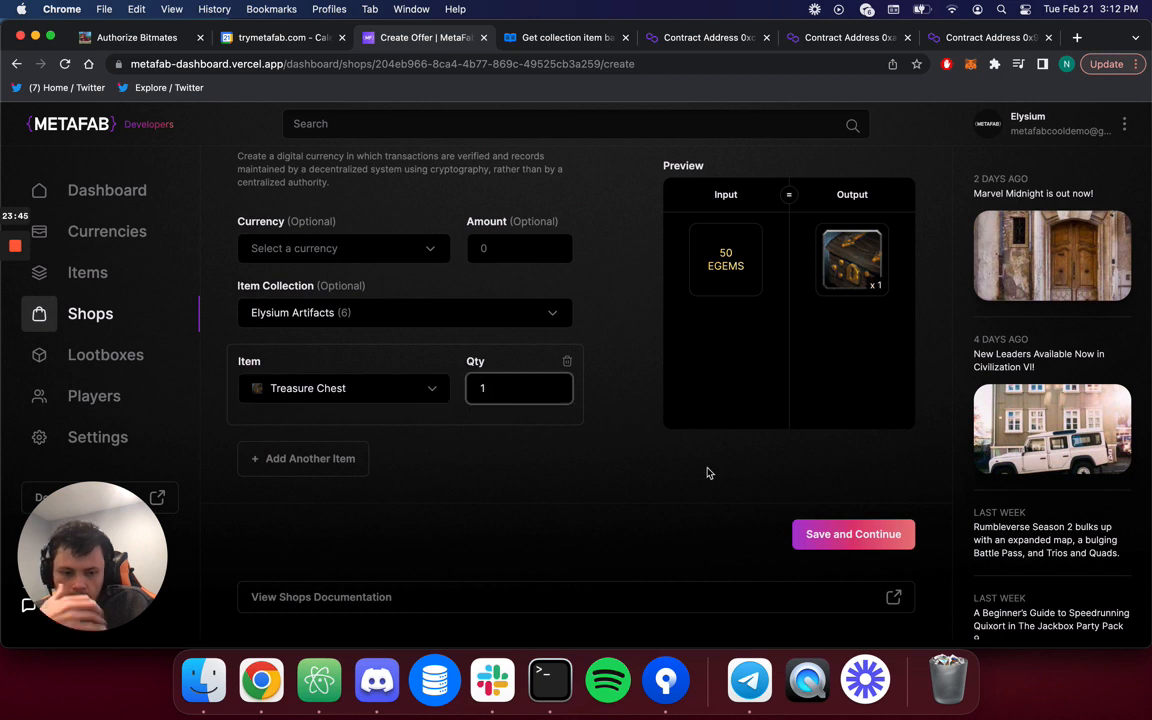
Add one Treasure Key as a second output item.
{"action": "left_click", "coordinate": [342, 460]}
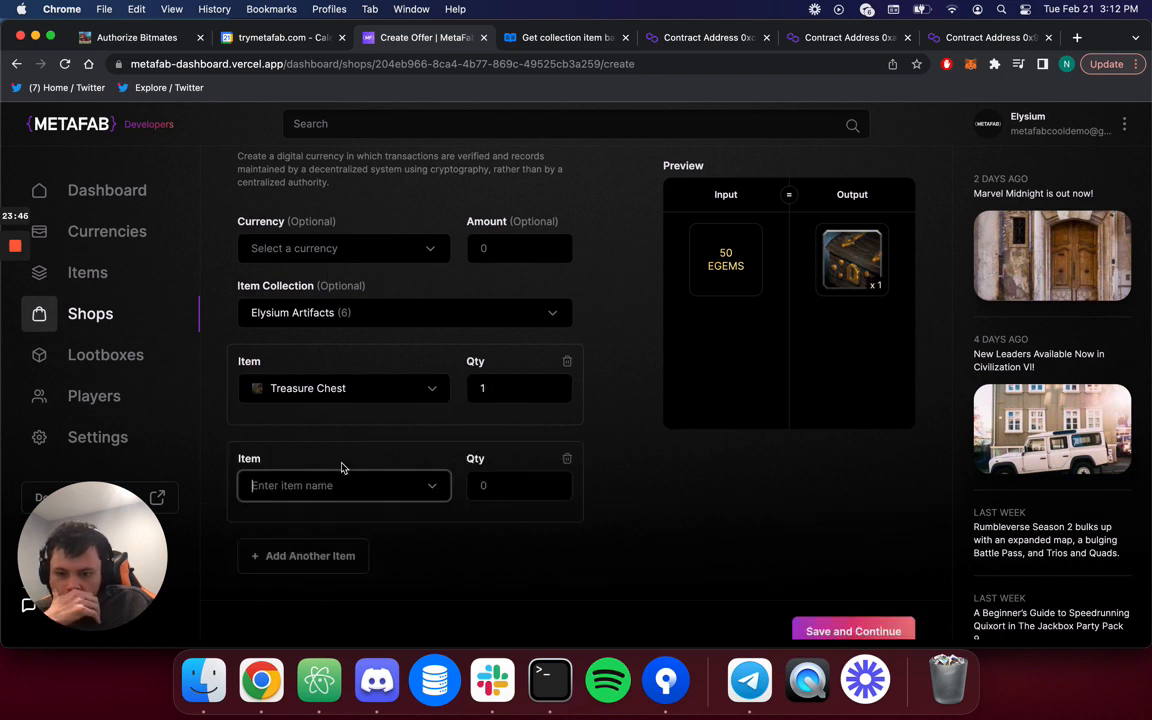
{"action": "left_click", "coordinate": [435, 488]}
{"action": "scroll", "coordinate": [355, 576], "scroll_direction": "down", "scroll_amount": 2}
{"action": "left_click", "coordinate": [350, 555]}
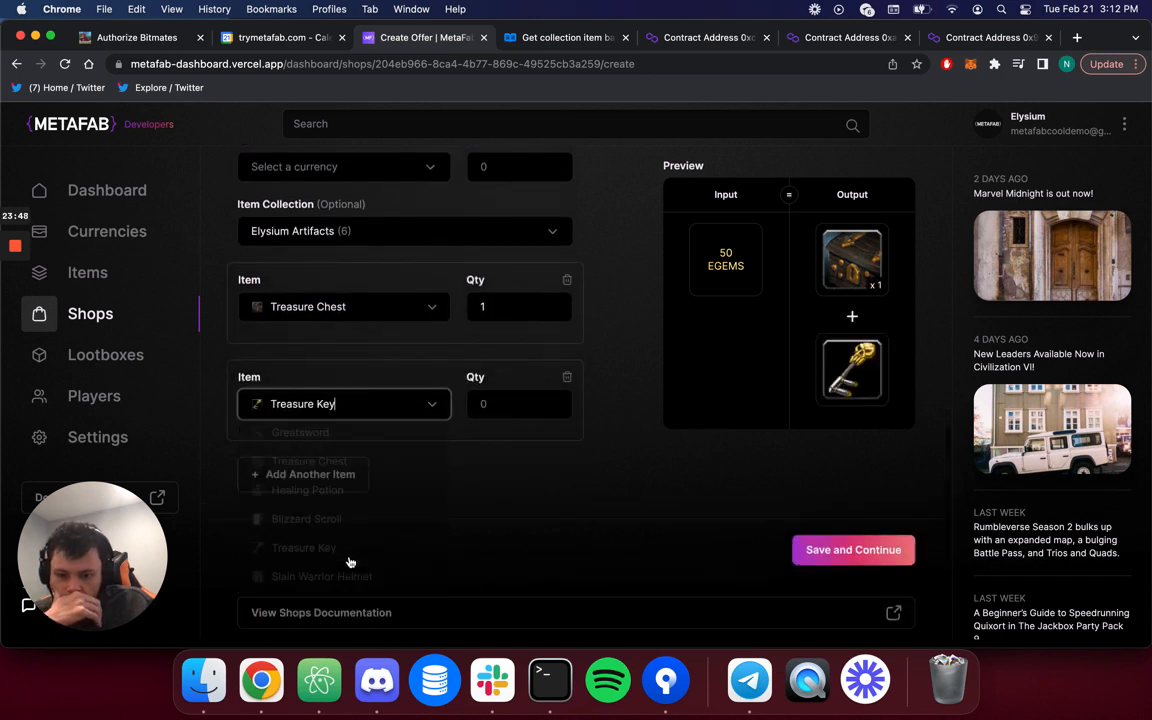
{"action": "left_click", "coordinate": [494, 413]}
{"action": "type", "text": "1"}
{"action": "left_click", "coordinate": [560, 491]}
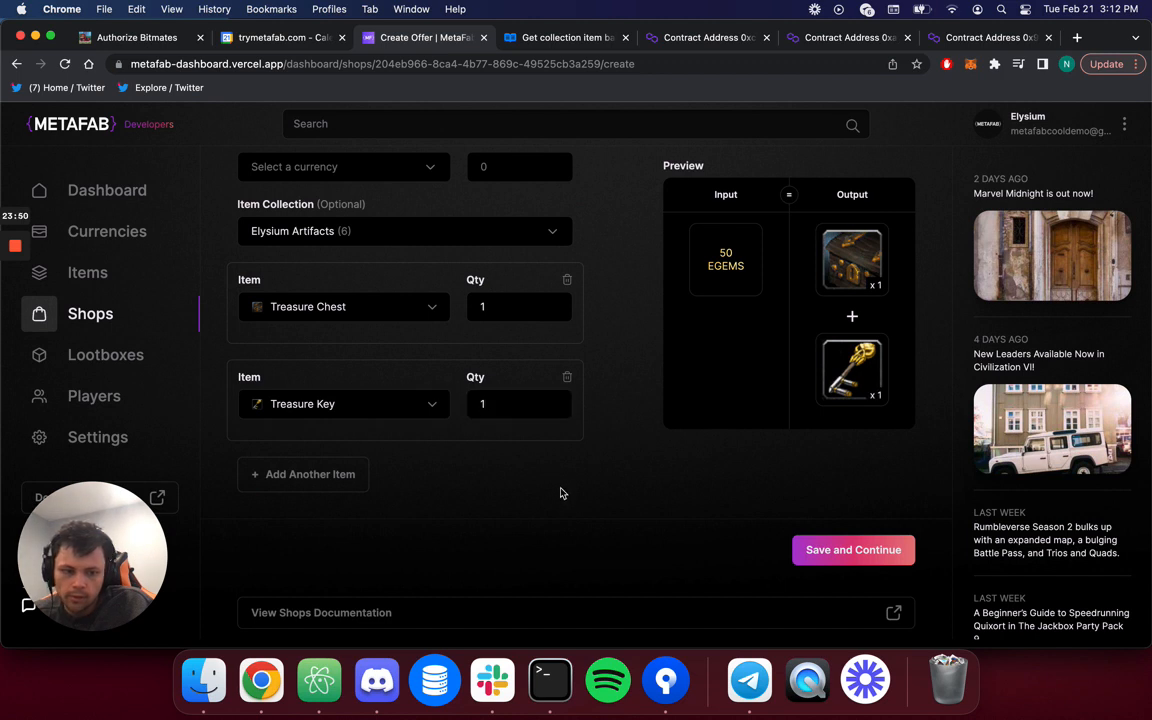
Save offer 3 and scroll the Offers list to confirm it is listed.
{"action": "left_click", "coordinate": [866, 558]}
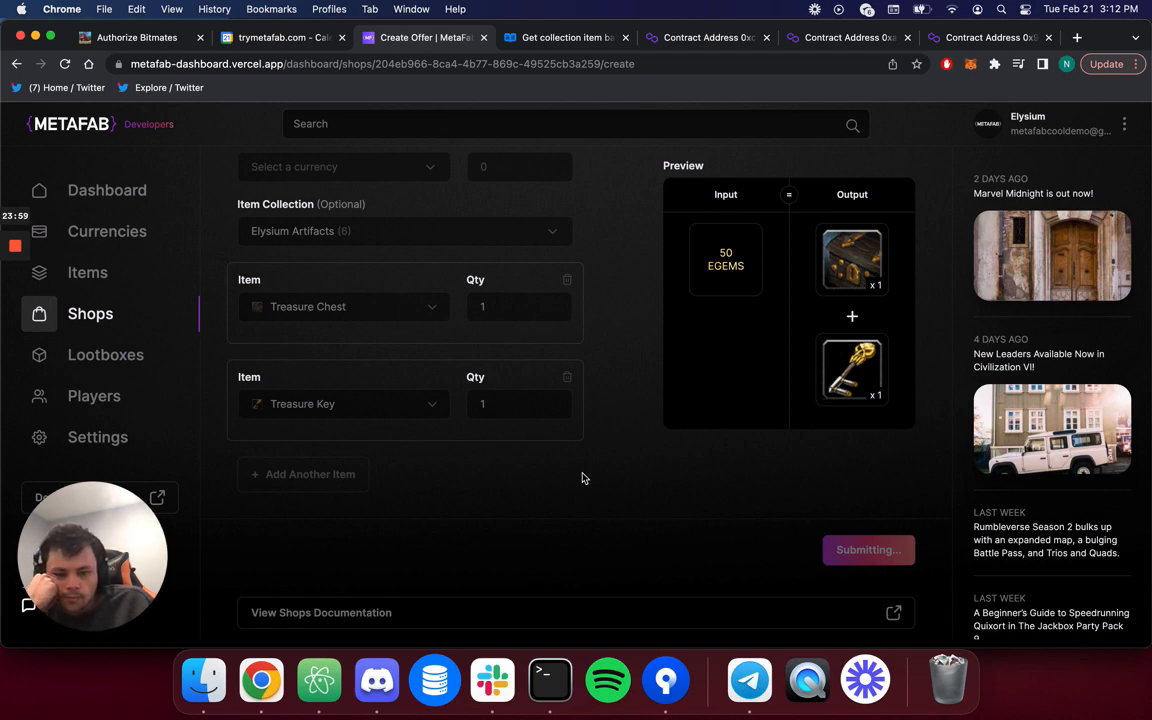
{"action": "scroll", "coordinate": [651, 397], "scroll_direction": "up", "scroll_amount": 8}
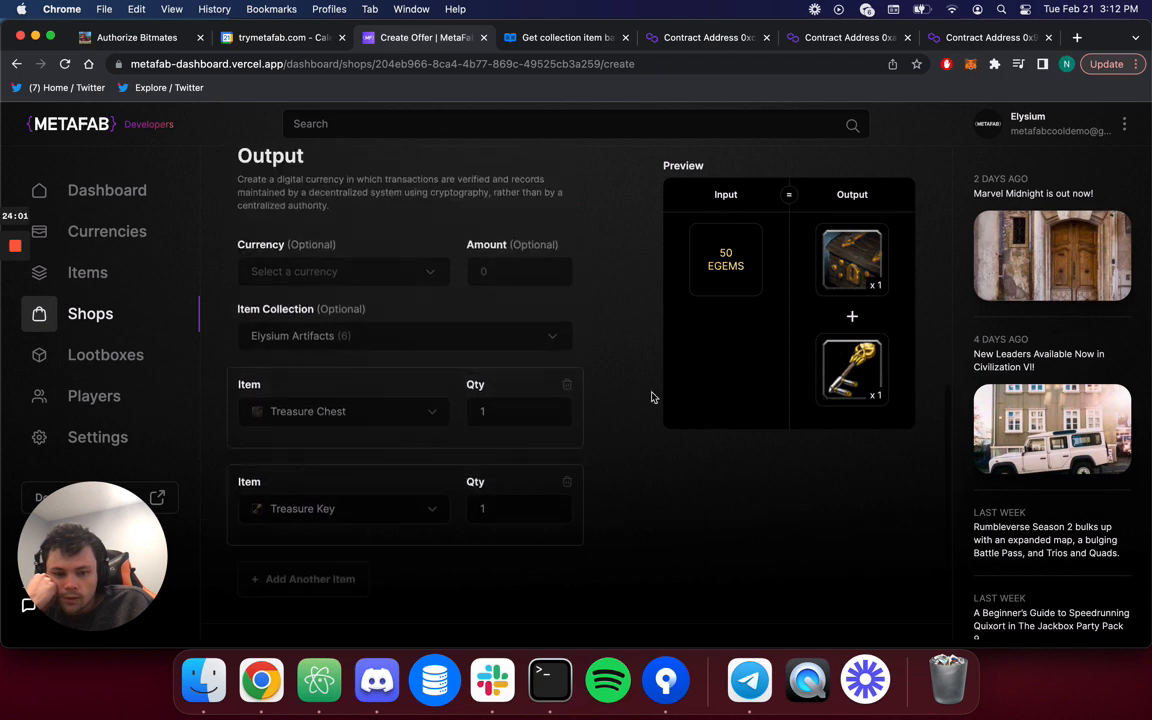
{"action": "scroll", "coordinate": [651, 397], "scroll_direction": "up", "scroll_amount": 2}
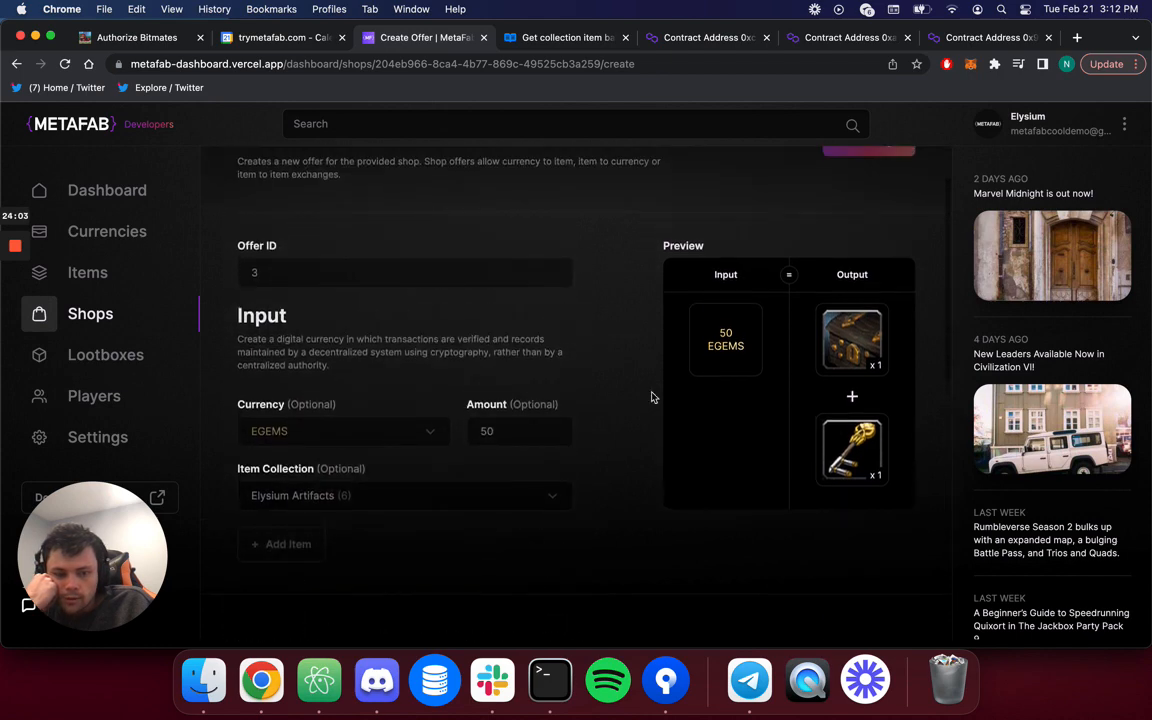
{"action": "scroll", "coordinate": [651, 397], "scroll_direction": "up", "scroll_amount": 2}
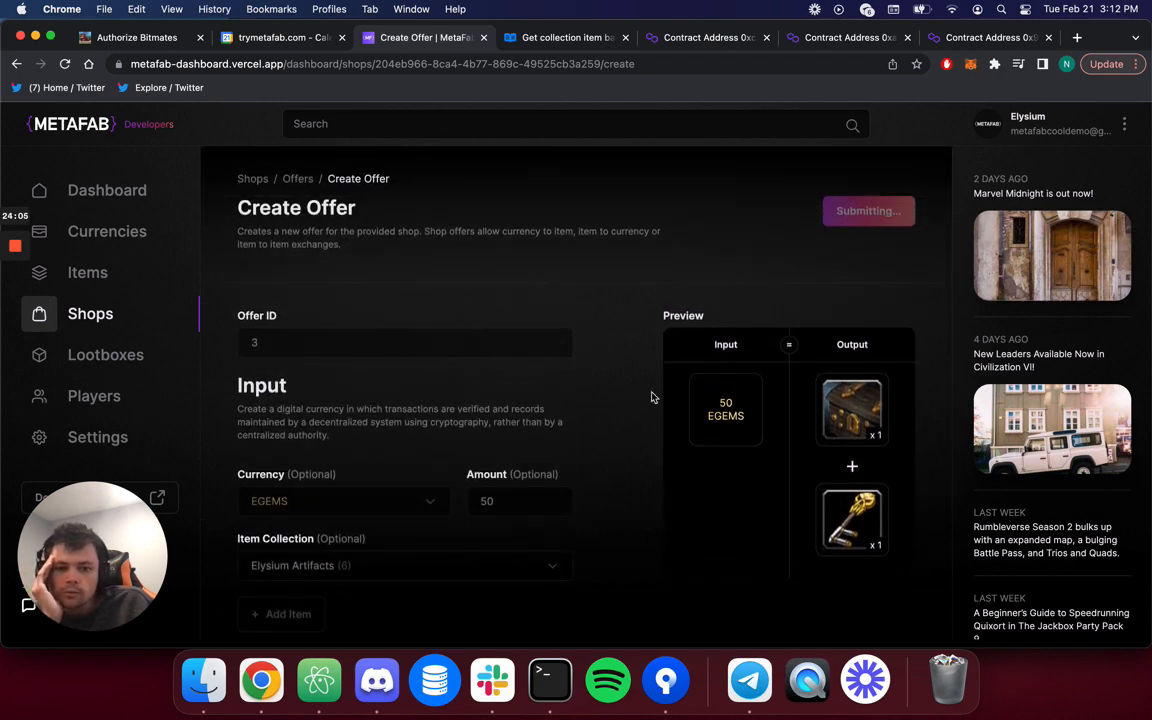
{"action": "scroll", "coordinate": [651, 397], "scroll_direction": "down", "scroll_amount": 5}
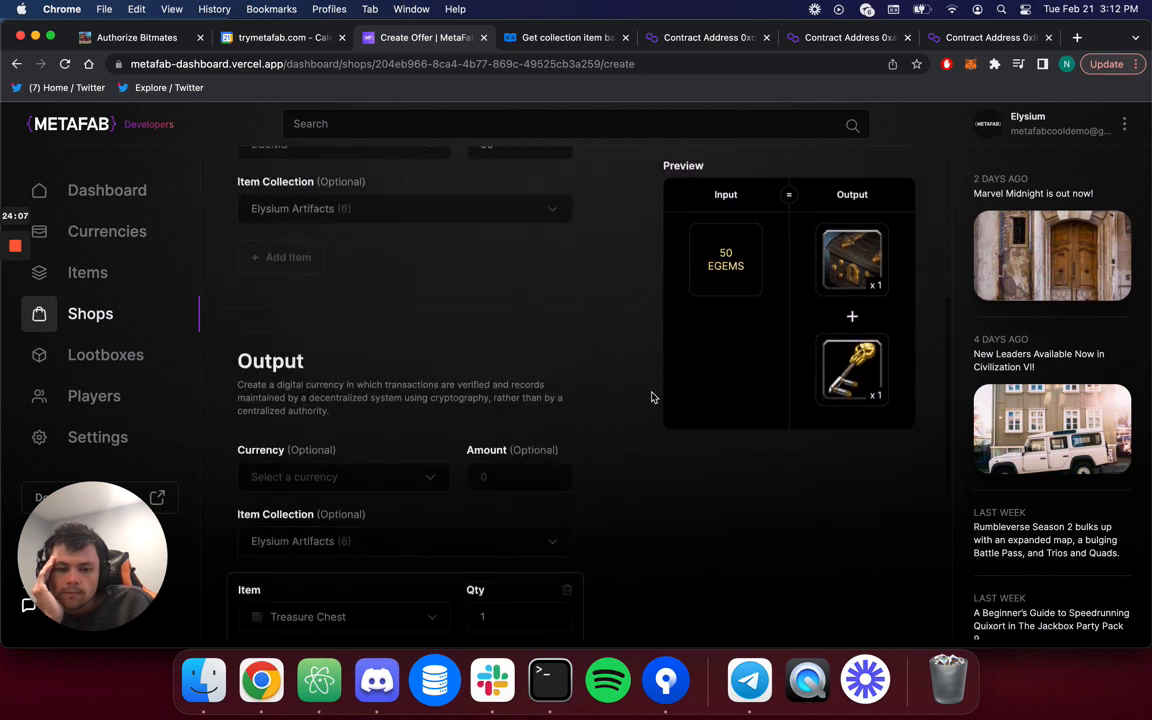
{"action": "scroll", "coordinate": [651, 397], "scroll_direction": "down", "scroll_amount": 5}
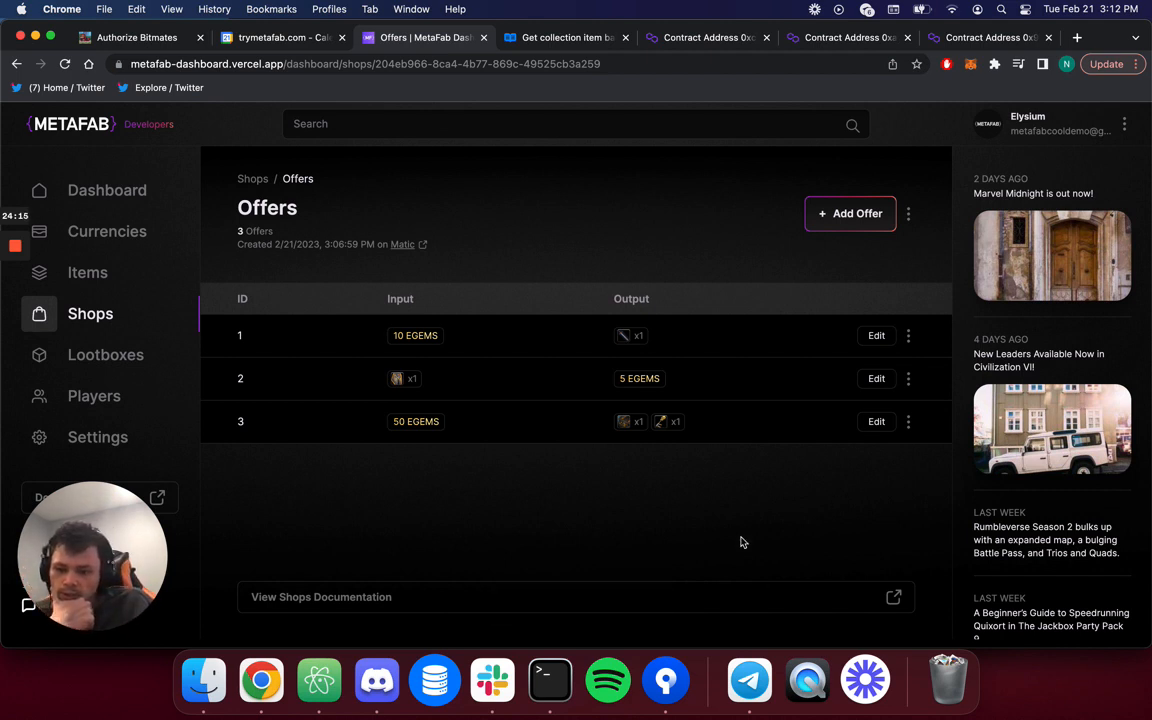
Start another offer with ID 3 taking a Healing Potion from Elysium Artifacts.
{"action": "left_click", "coordinate": [836, 210]}
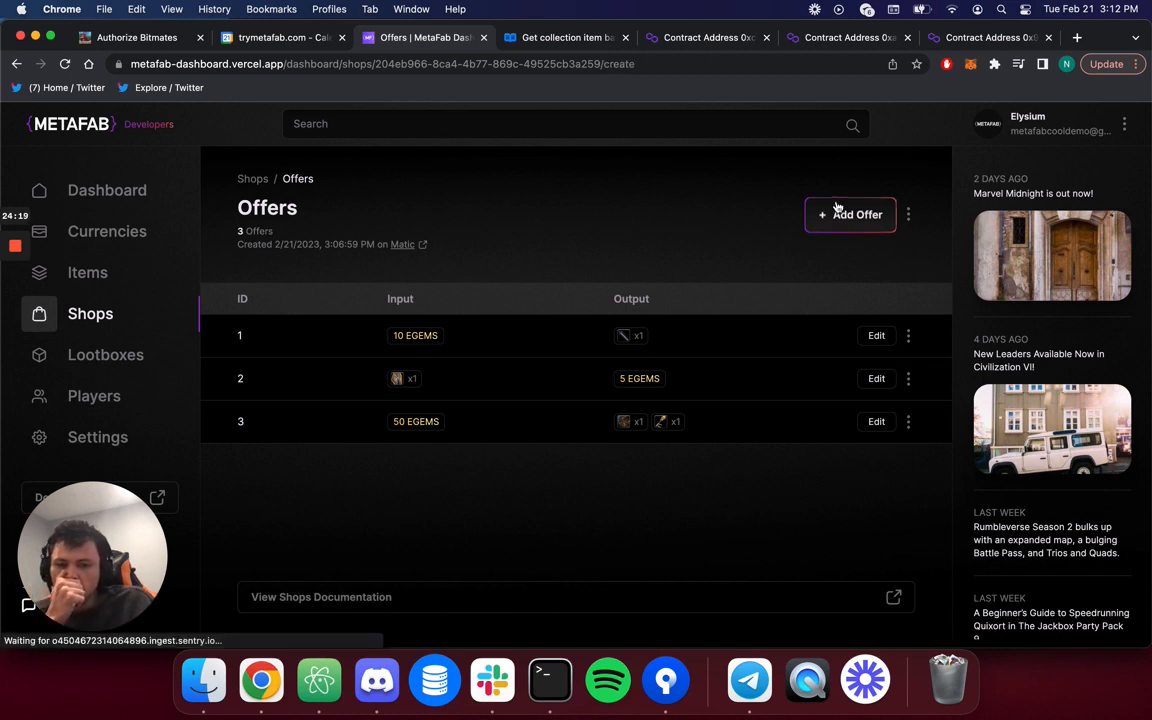
{"action": "left_click", "coordinate": [522, 340]}
{"action": "type", "text": "3"}
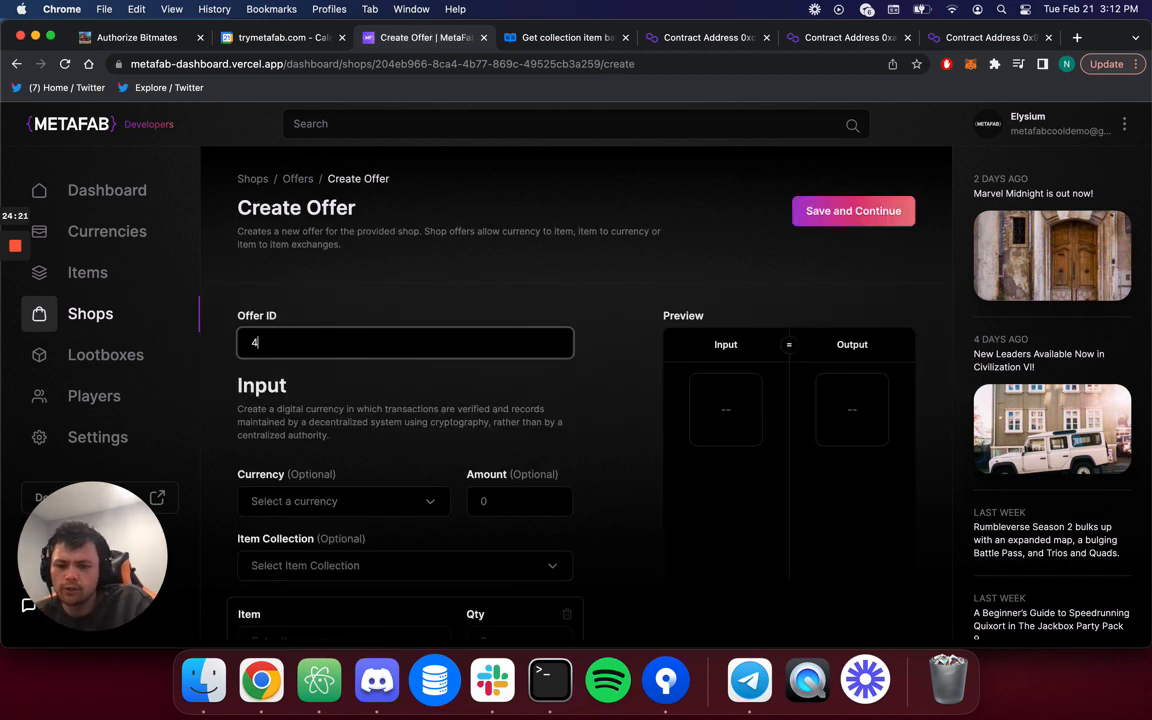
{"action": "scroll", "coordinate": [420, 450], "scroll_direction": "down", "scroll_amount": 5}
{"action": "left_click", "coordinate": [378, 330]}
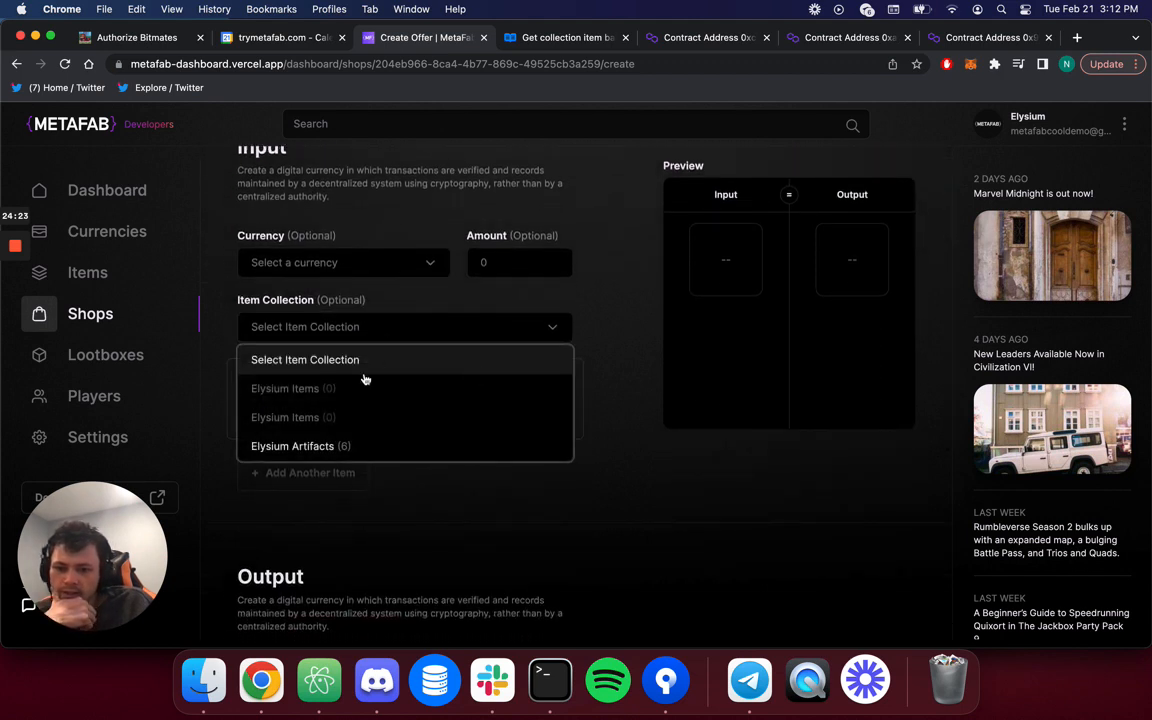
{"action": "left_click", "coordinate": [347, 449]}
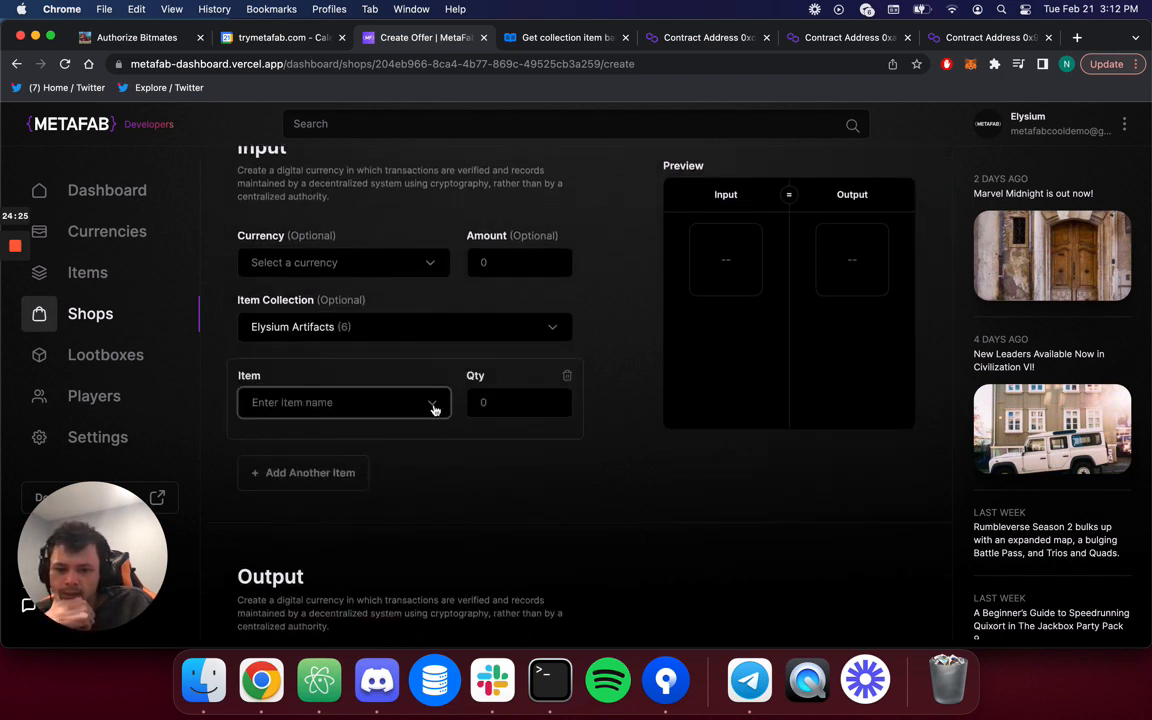
{"action": "left_click", "coordinate": [434, 405]}
{"action": "left_click", "coordinate": [373, 486]}
Add Blizzard Scroll as a second input item and set input currency to 10 EGEMS.
{"action": "left_click", "coordinate": [355, 473]}
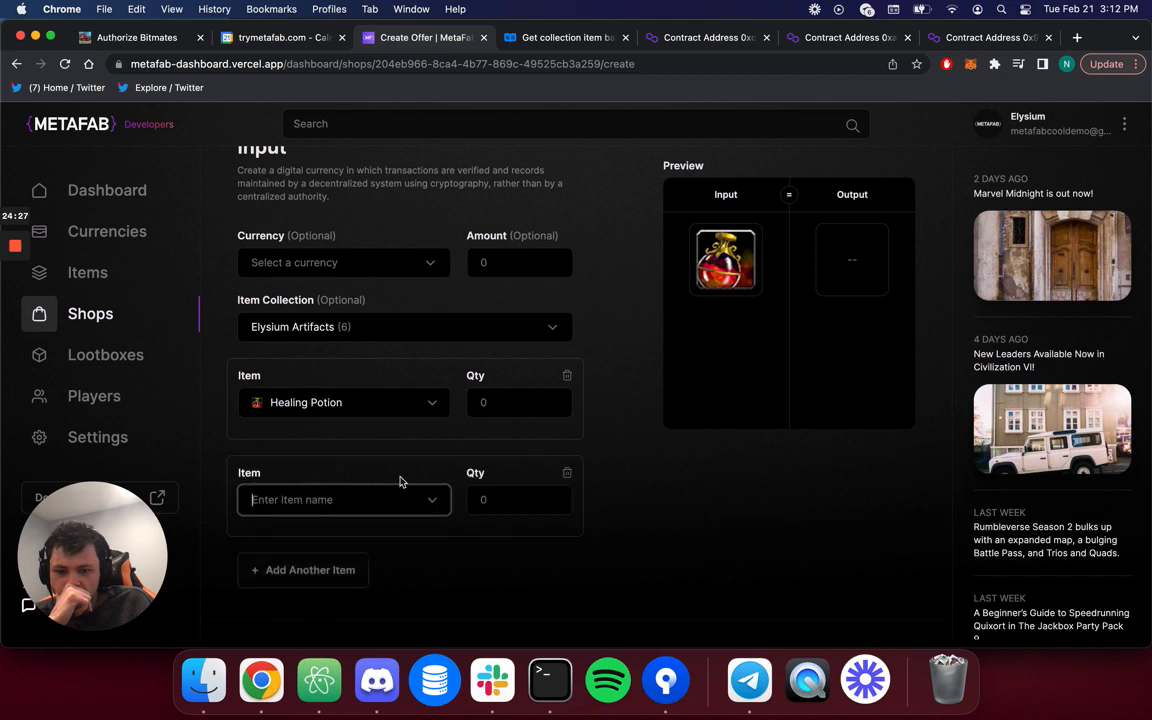
{"action": "left_click", "coordinate": [432, 500]}
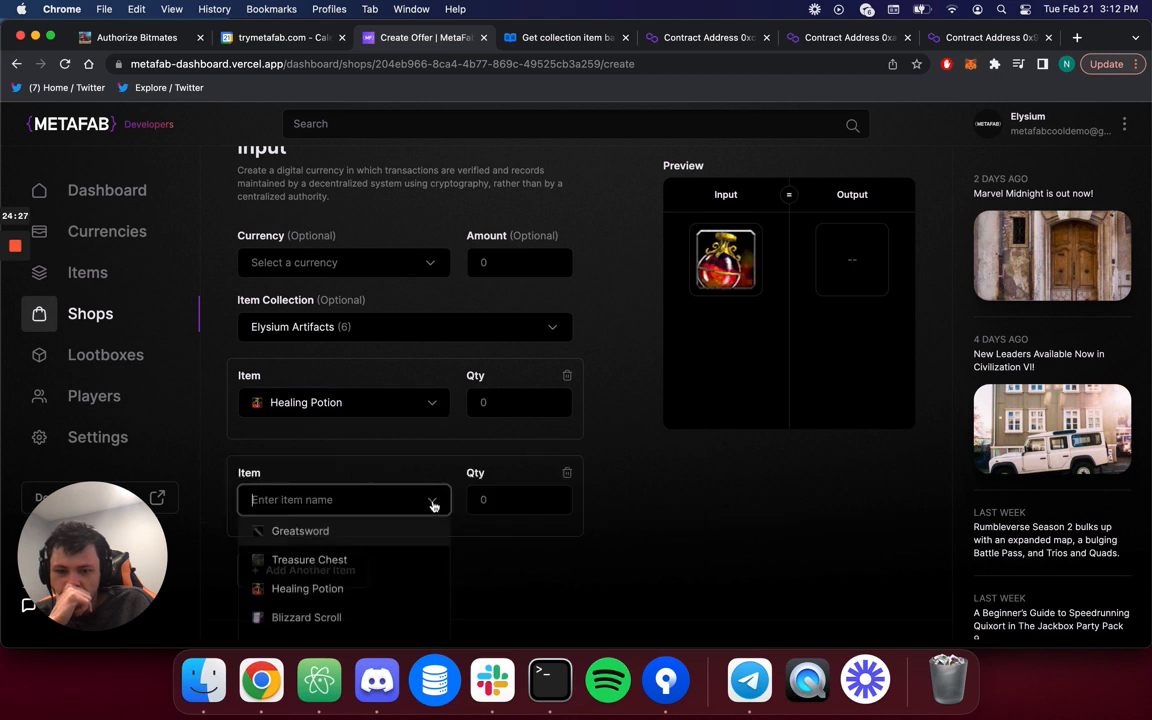
{"action": "left_click", "coordinate": [345, 621]}
{"action": "scroll", "coordinate": [581, 560], "scroll_direction": "down", "scroll_amount": 2}
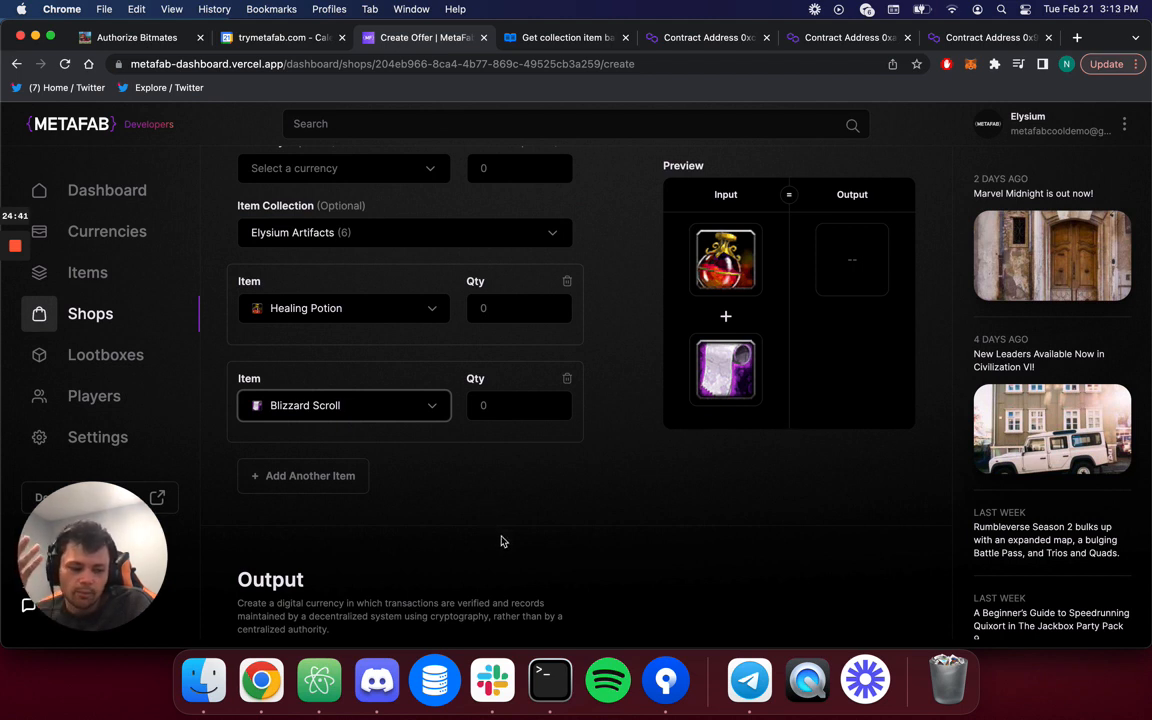
{"action": "scroll", "coordinate": [452, 290], "scroll_direction": "up", "scroll_amount": 2}
{"action": "left_click", "coordinate": [398, 234]}
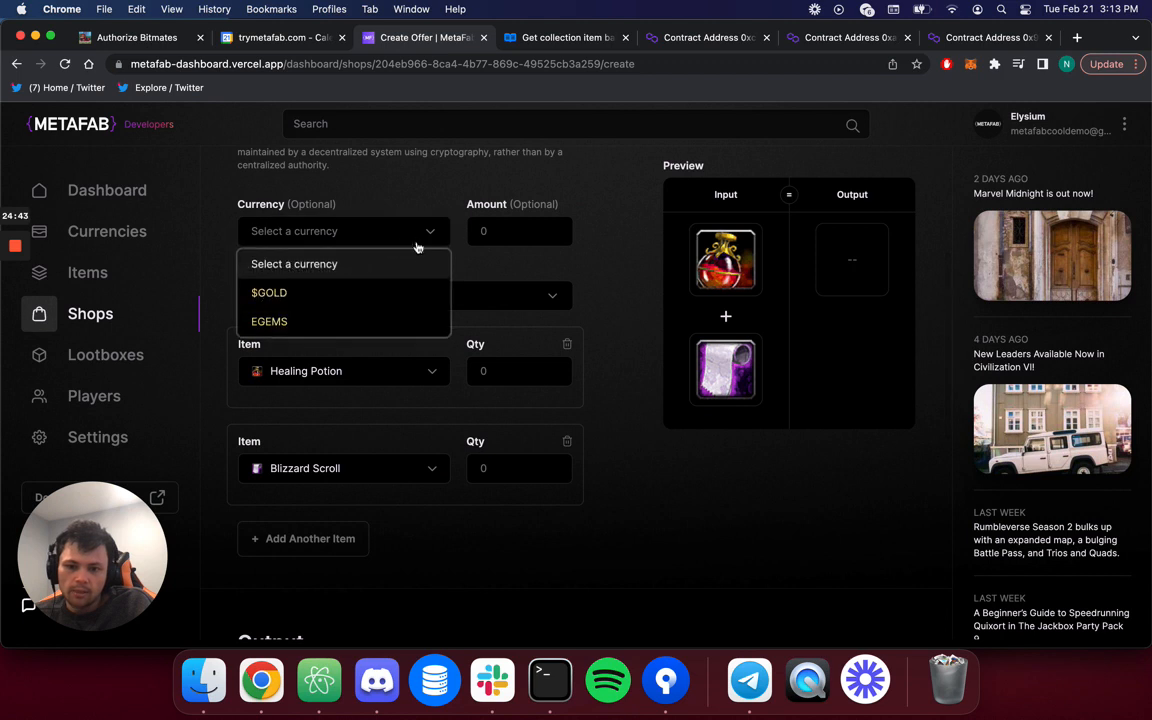
{"action": "left_click", "coordinate": [389, 323]}
{"action": "left_click", "coordinate": [530, 229]}
{"action": "type", "text": "10"}
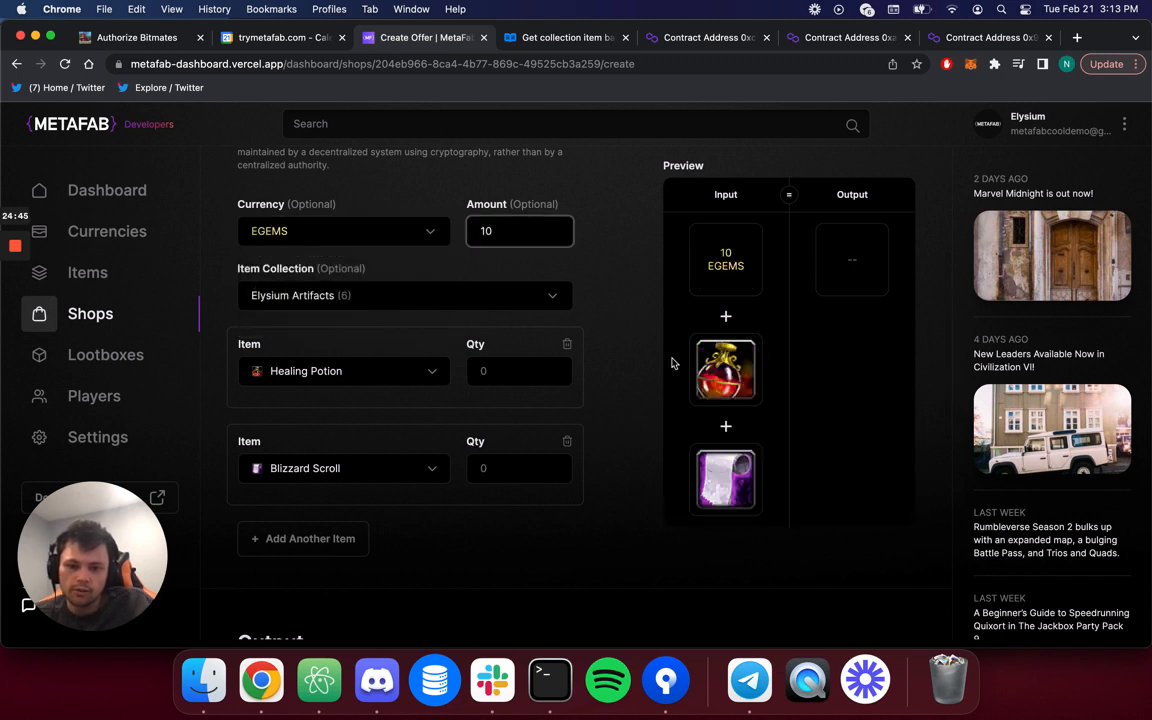
Set the output to Treasure Chest from Elysium Artifacts, entering then clearing quantity 1203.
{"action": "scroll", "coordinate": [631, 584], "scroll_direction": "down", "scroll_amount": 7}
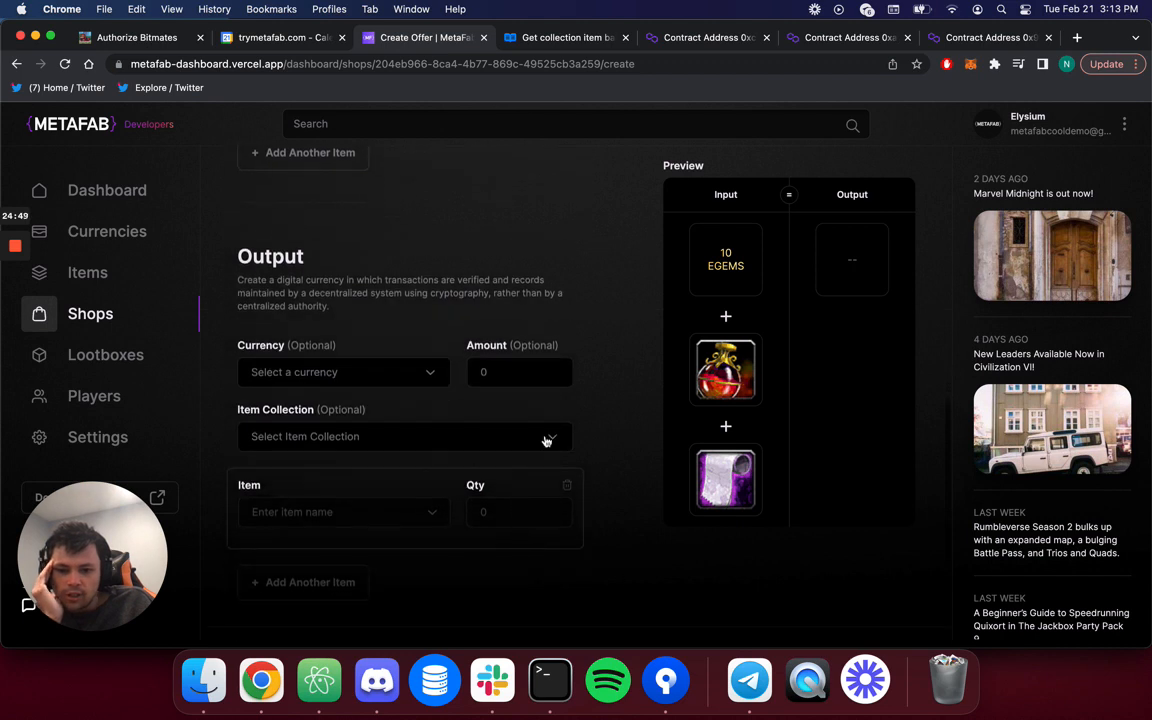
{"action": "left_click", "coordinate": [545, 437]}
{"action": "left_click", "coordinate": [463, 555]}
{"action": "scroll", "coordinate": [464, 543], "scroll_direction": "down", "scroll_amount": 2}
{"action": "scroll", "coordinate": [464, 543], "scroll_direction": "down", "scroll_amount": 1}
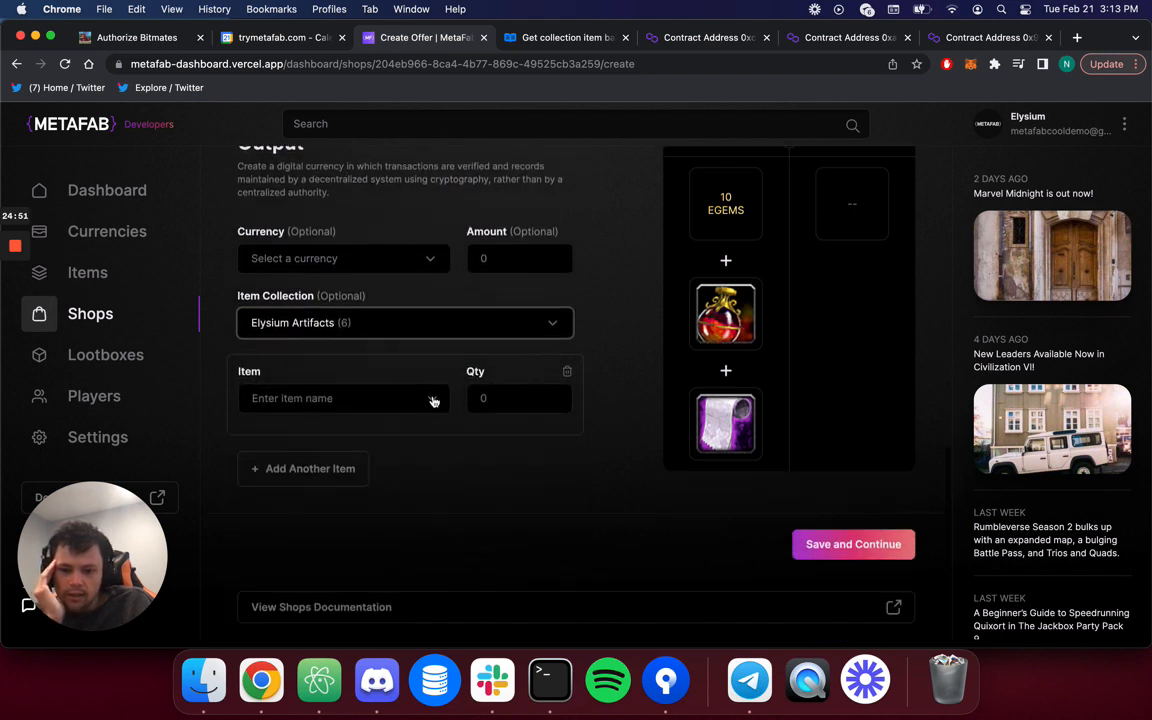
{"action": "left_click", "coordinate": [402, 403]}
{"action": "left_click", "coordinate": [378, 462]}
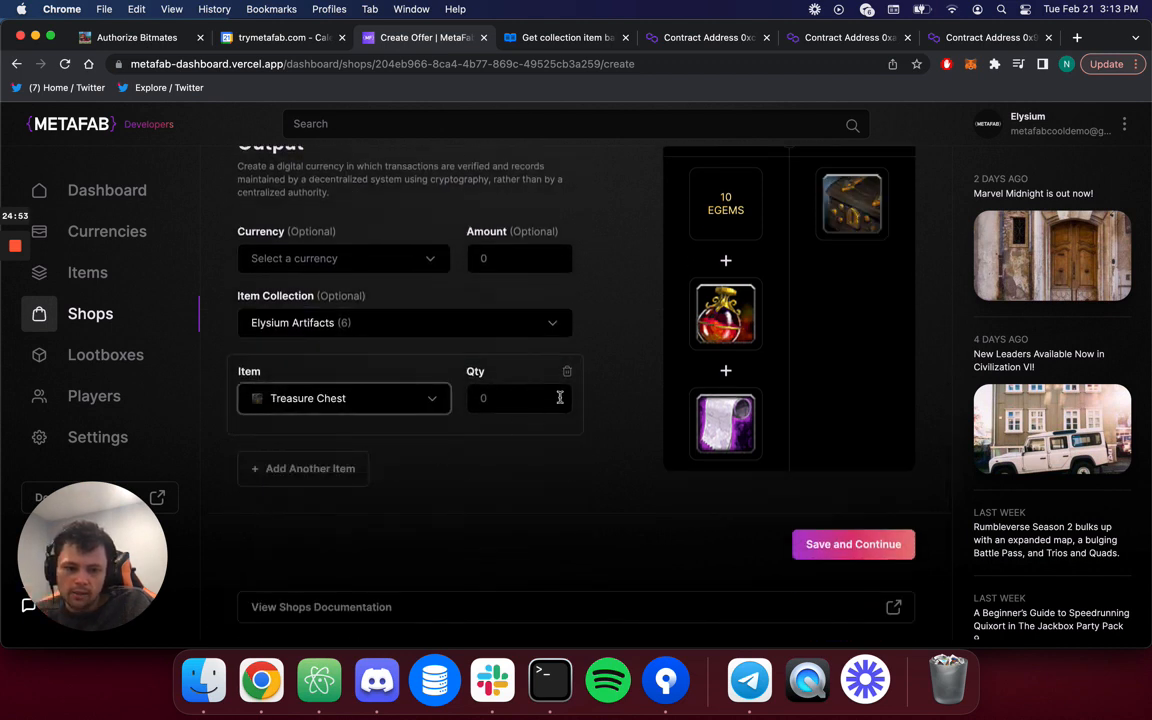
{"action": "left_click", "coordinate": [505, 400]}
{"action": "type", "text": "1203"}
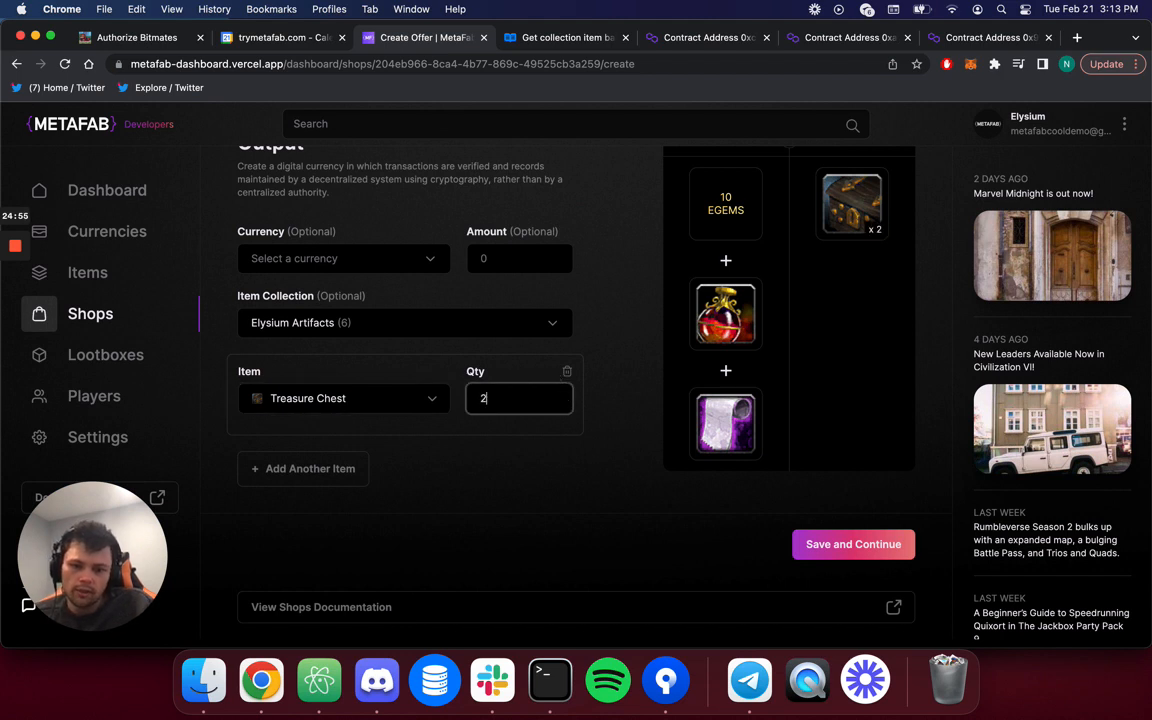
{"action": "key", "text": "super+a"}
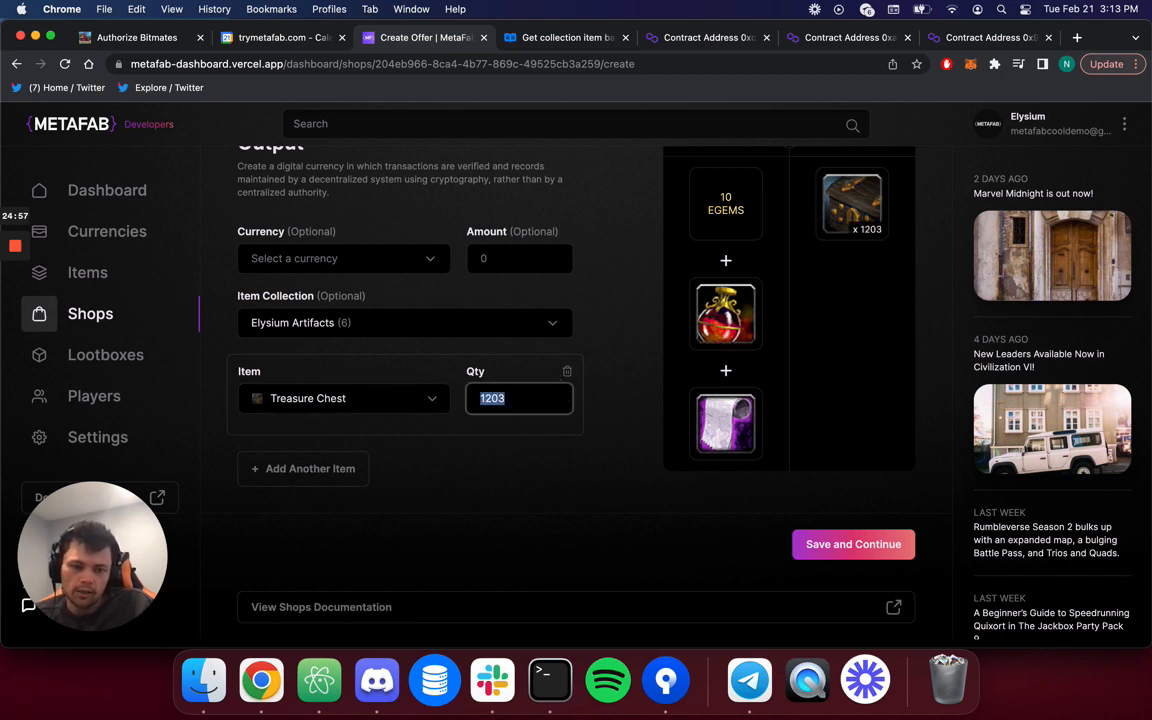
{"action": "key", "text": "BackSpace"}
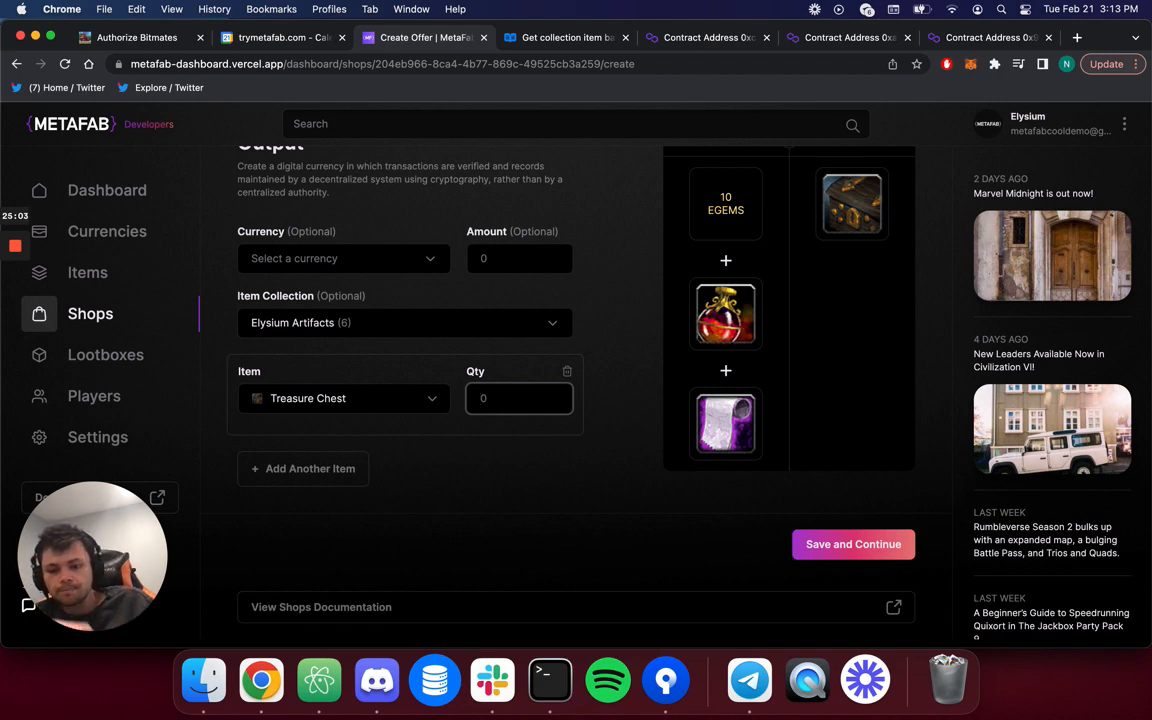
Abandon the unsaved offer for the Offers list and open the shops API documentation.
{"action": "scroll", "coordinate": [522, 424], "scroll_direction": "up", "scroll_amount": 10}
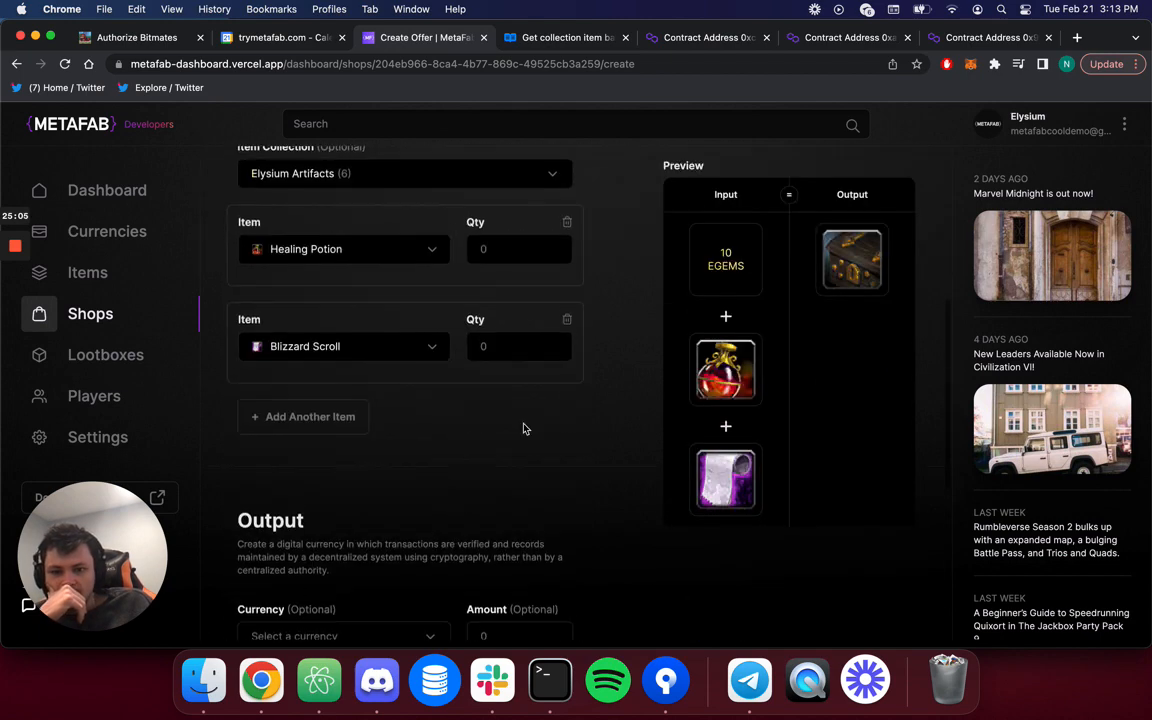
{"action": "left_click", "coordinate": [297, 178]}
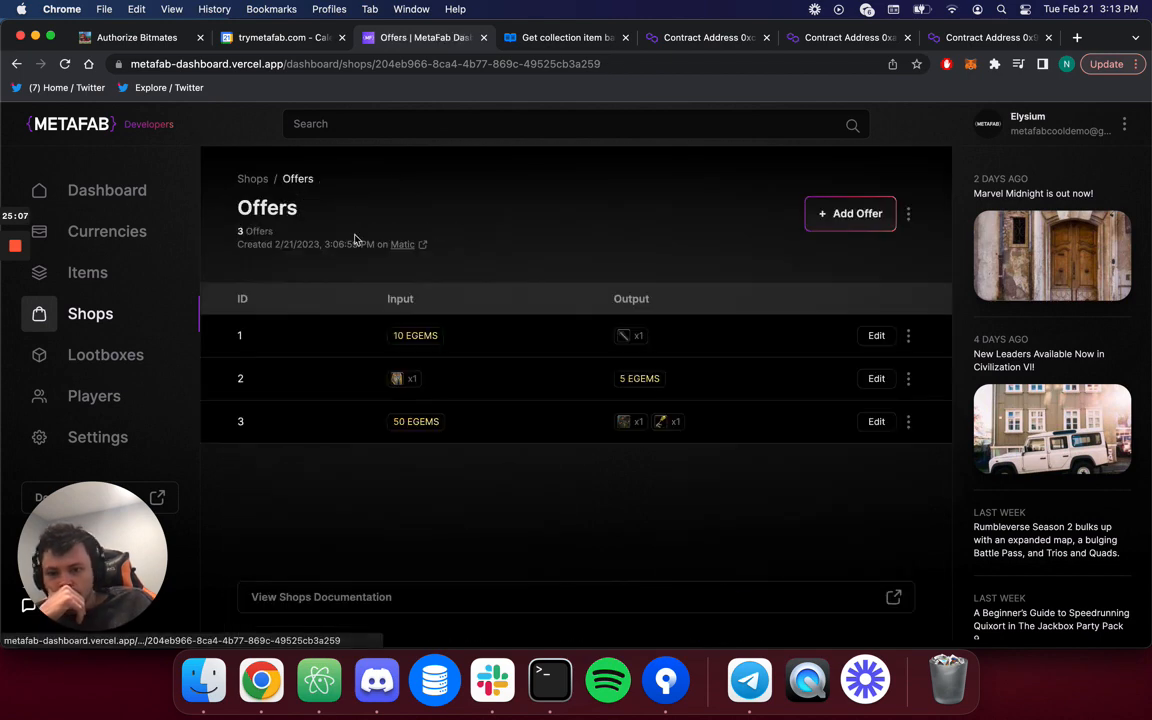
{"action": "left_click", "coordinate": [466, 598]}
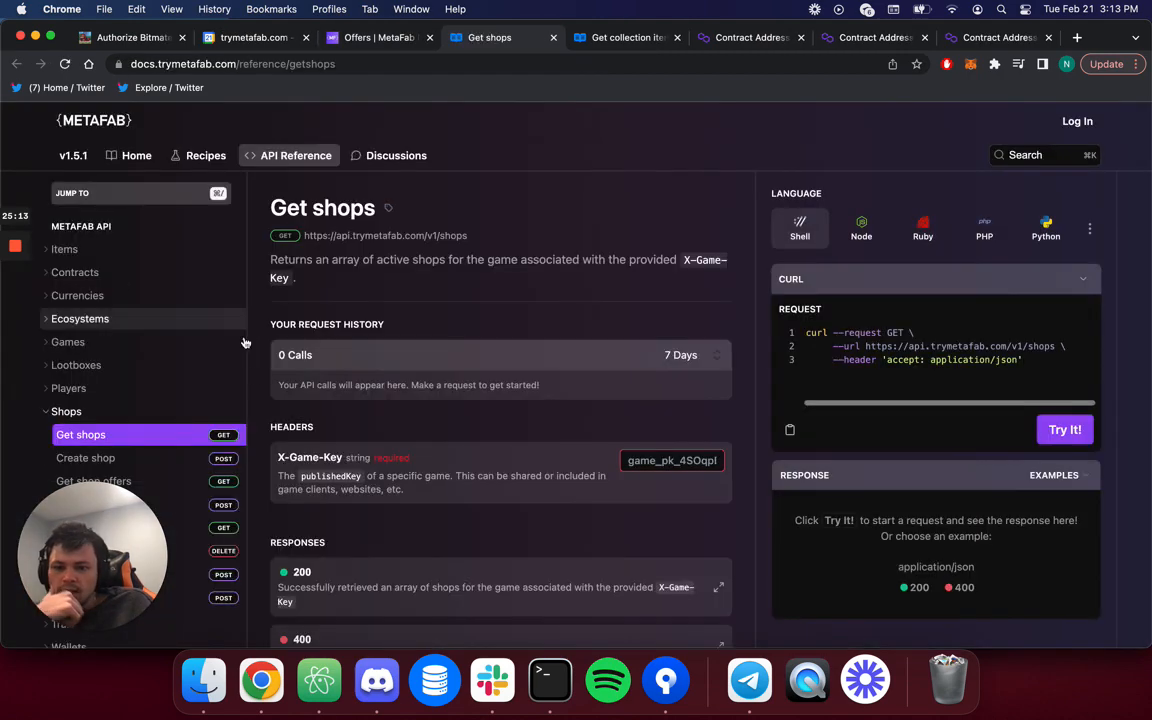
Read the Use shop offer API reference, then return to the dashboard's Offers tab.
{"action": "scroll", "coordinate": [120, 470], "scroll_direction": "down", "scroll_amount": 3}
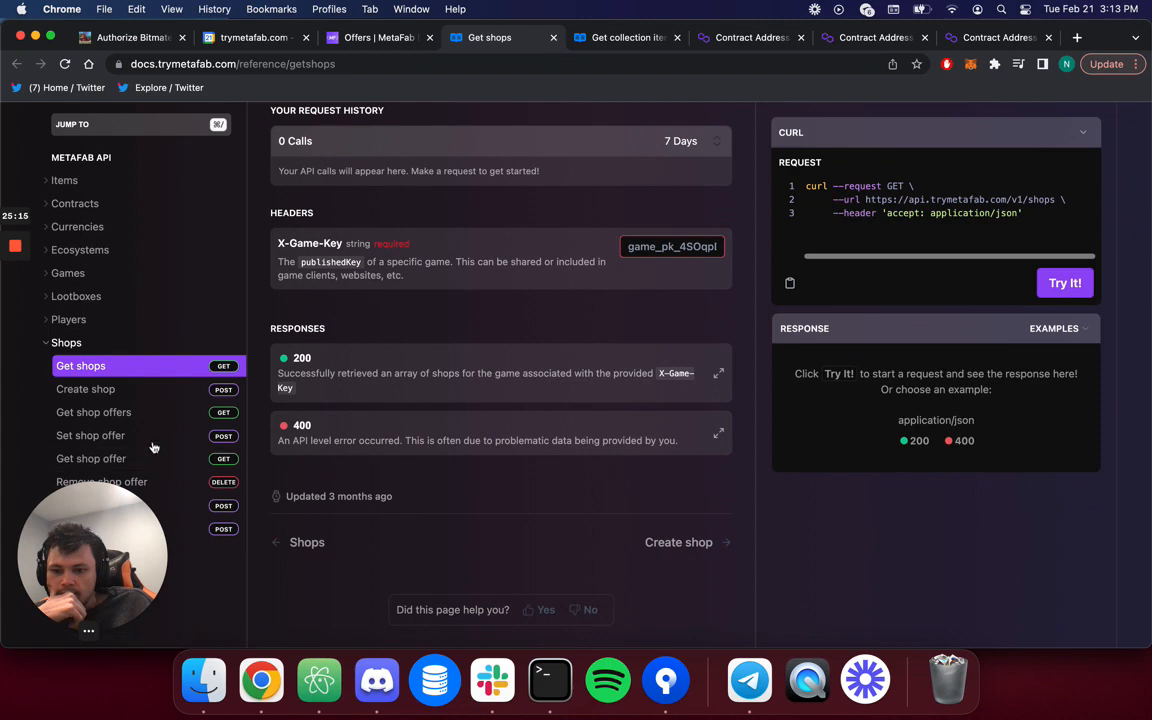
{"action": "left_click", "coordinate": [178, 526]}
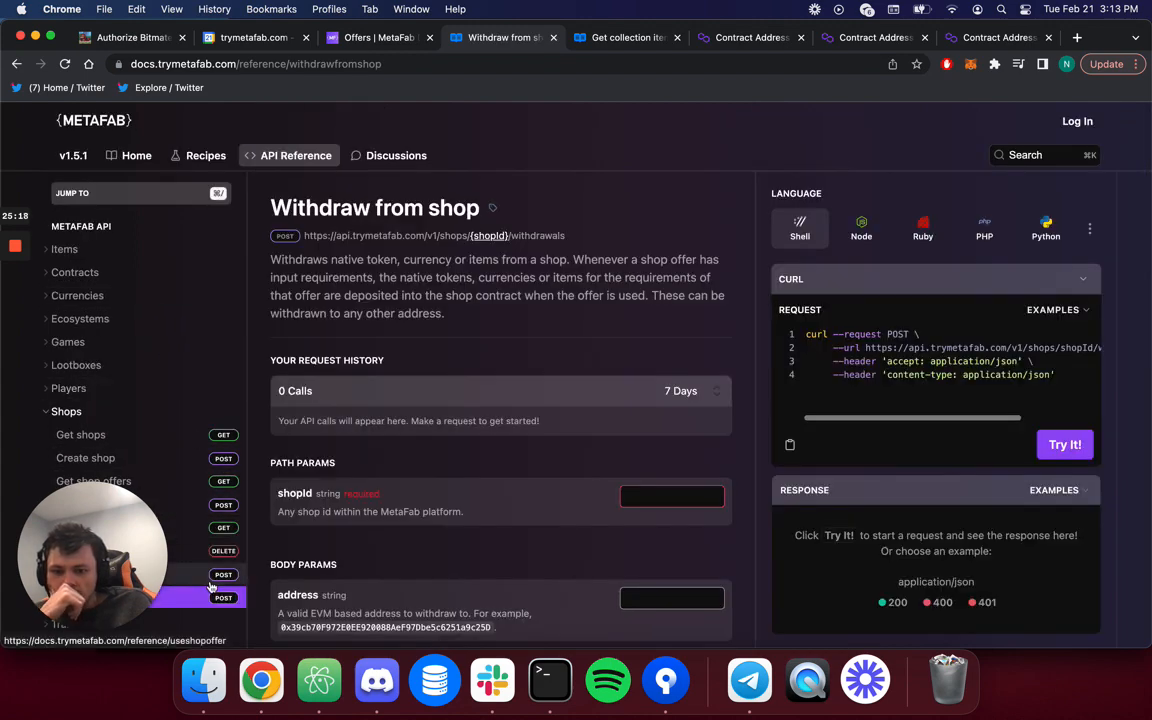
{"action": "left_click", "coordinate": [211, 587]}
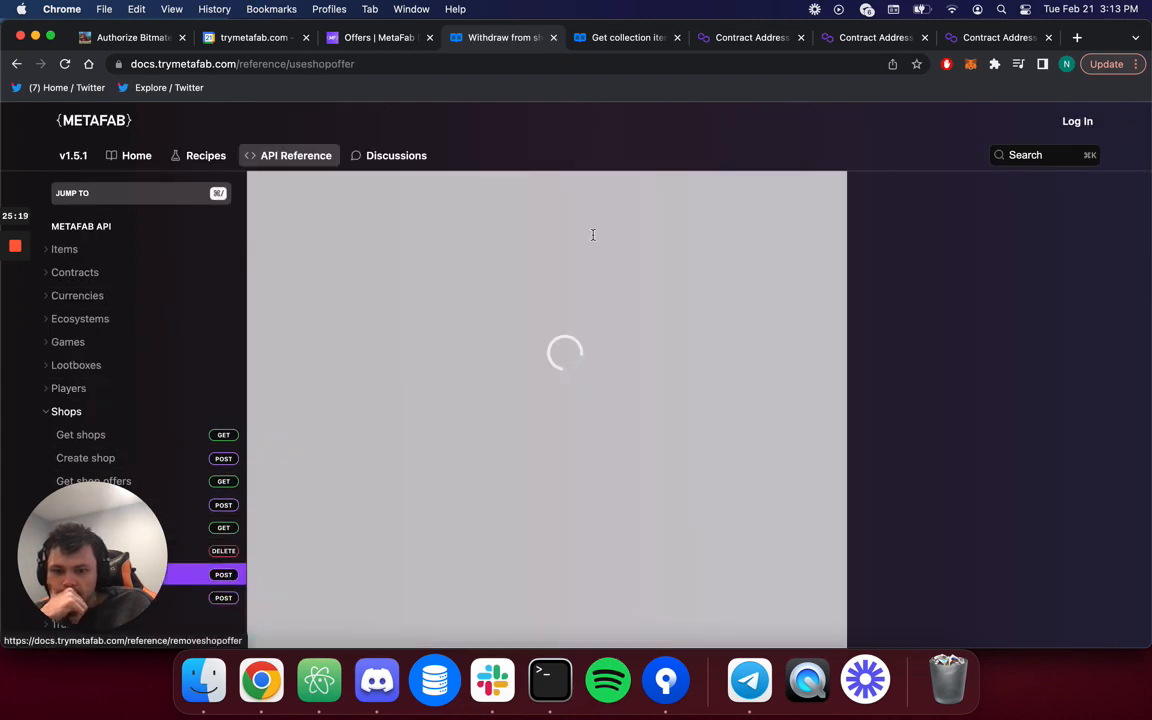
{"action": "scroll", "coordinate": [460, 373], "scroll_direction": "down", "scroll_amount": 5}
{"action": "scroll", "coordinate": [460, 373], "scroll_direction": "down", "scroll_amount": 2}
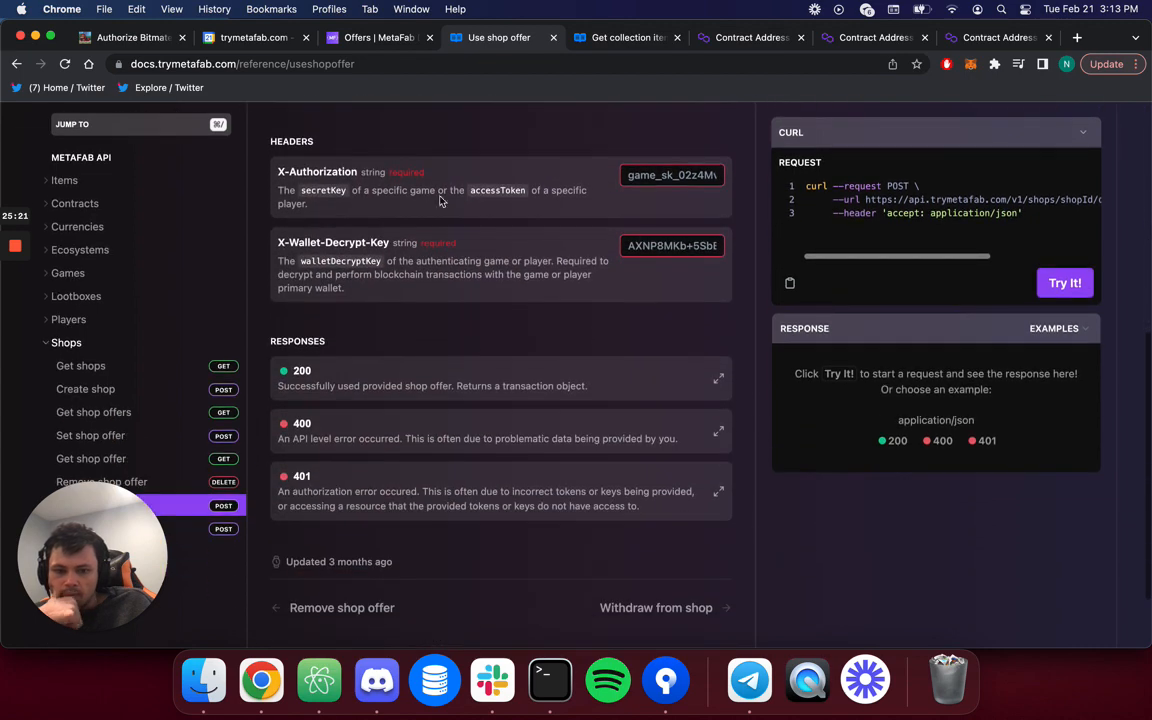
{"action": "scroll", "coordinate": [460, 400], "scroll_direction": "up", "scroll_amount": 6}
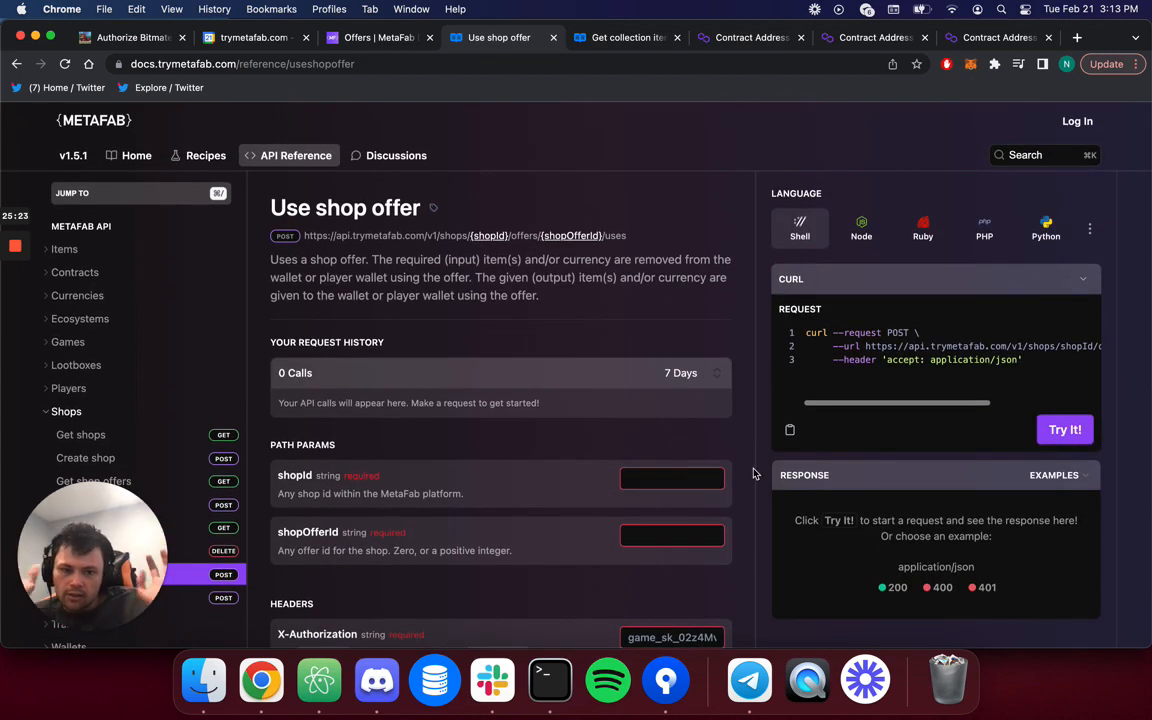
{"action": "left_click", "coordinate": [393, 38]}
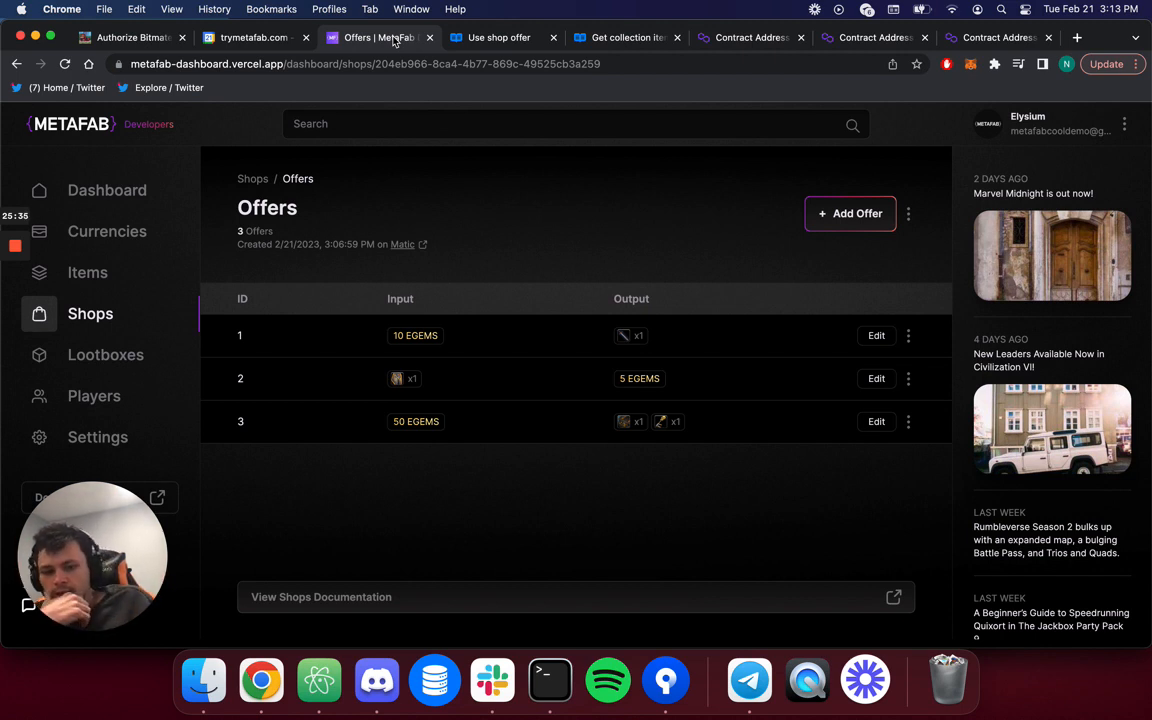
Open and dismiss offer 3's options menu, then go to the Lootboxes page.
{"action": "left_click", "coordinate": [909, 422]}
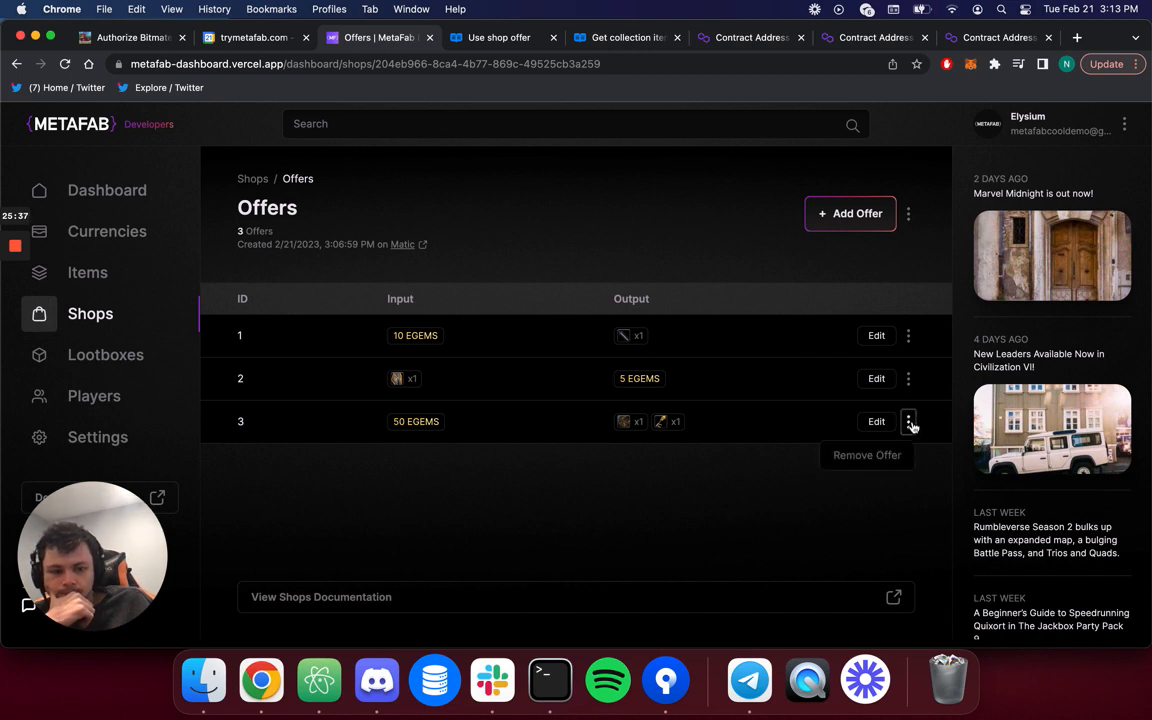
{"action": "left_click", "coordinate": [753, 437]}
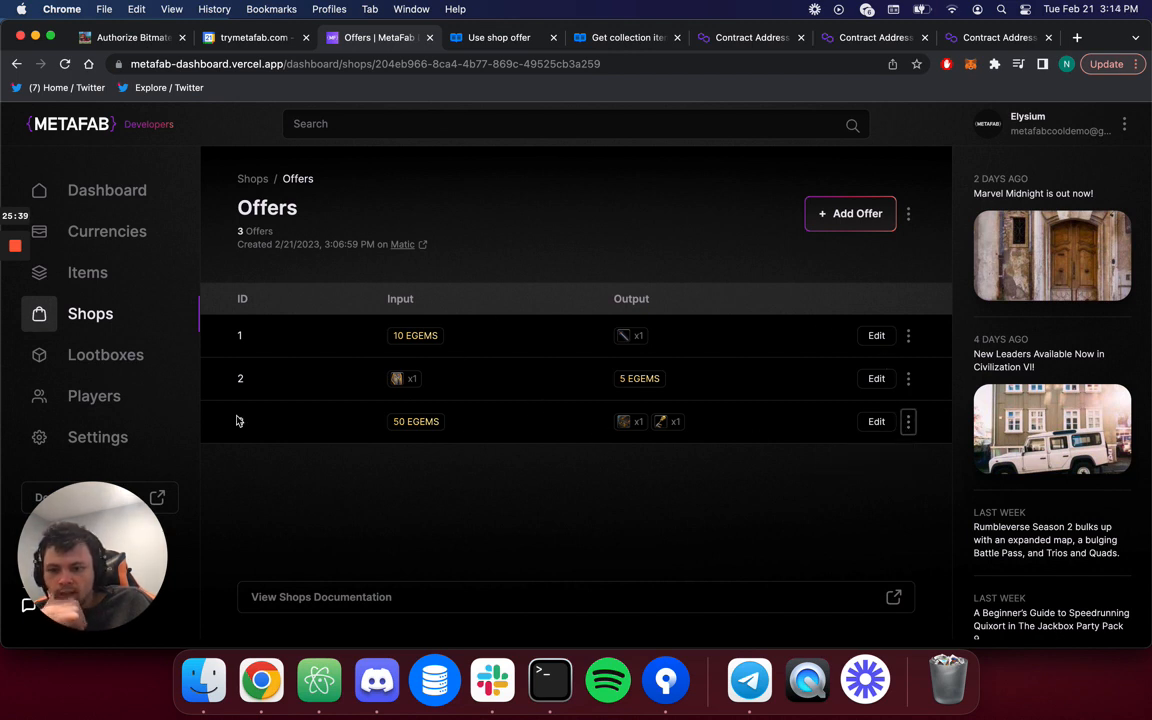
{"action": "left_click", "coordinate": [130, 357]}
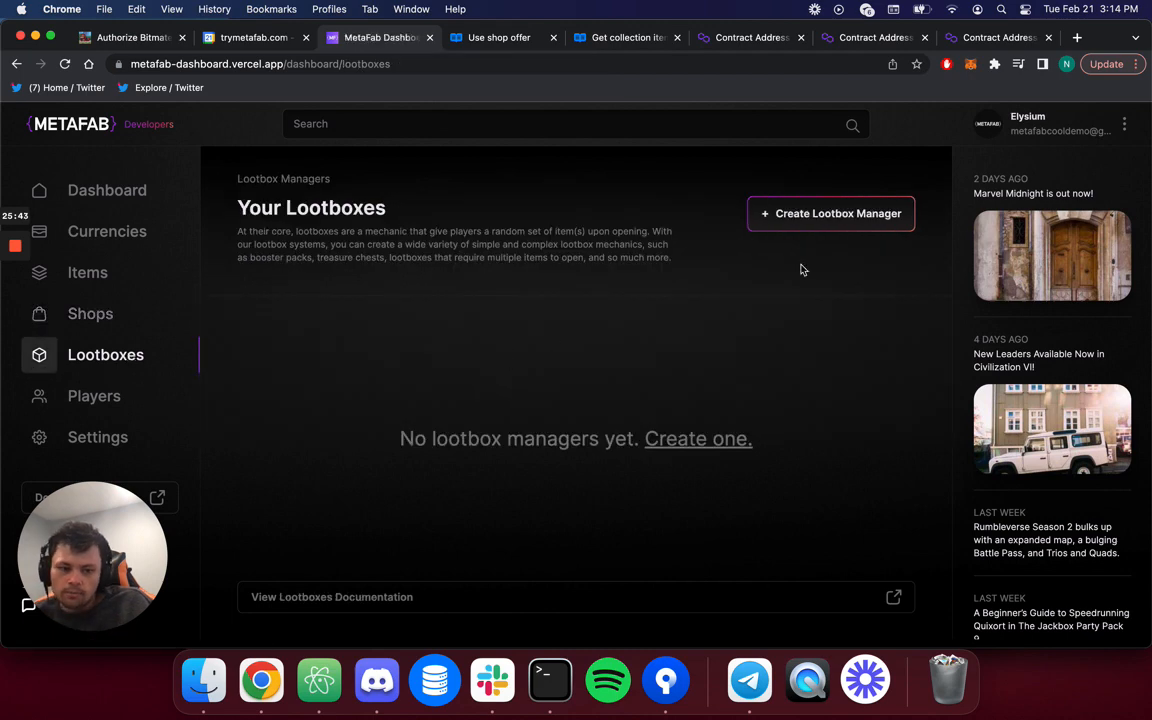
Create the Elysium Boxes lootbox manager on Matic and open it.
{"action": "left_click", "coordinate": [825, 214]}
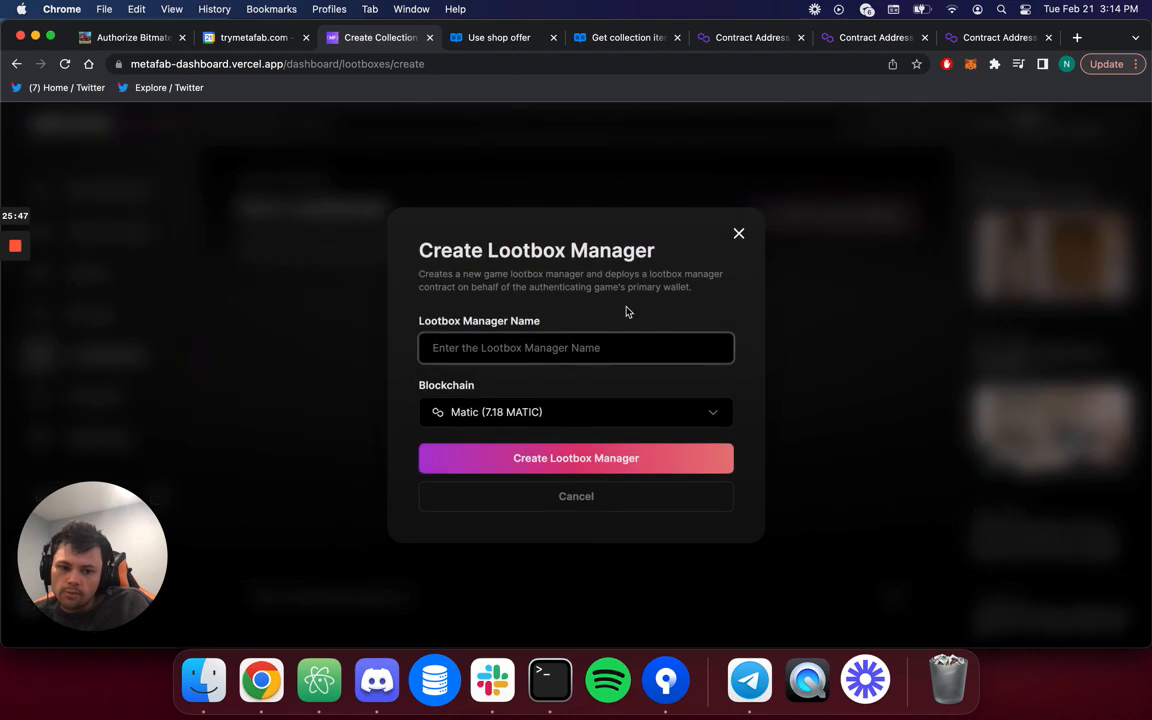
{"action": "type", "text": "Elysium Boxes"}
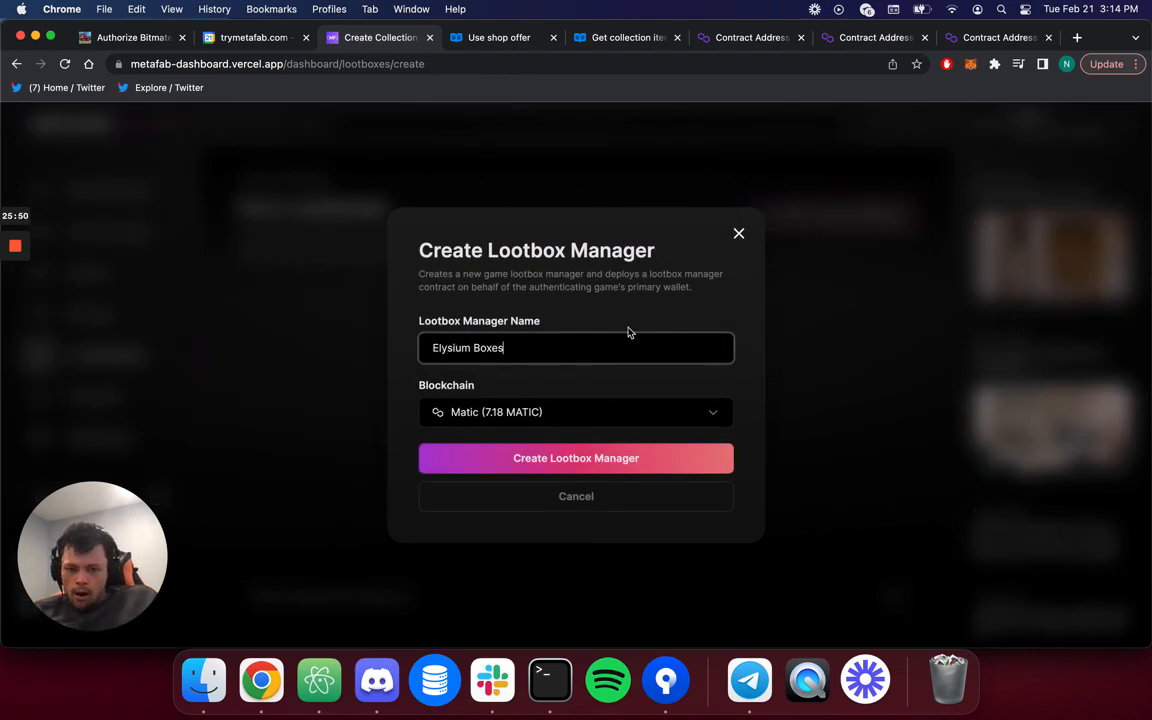
{"action": "left_click", "coordinate": [590, 458]}
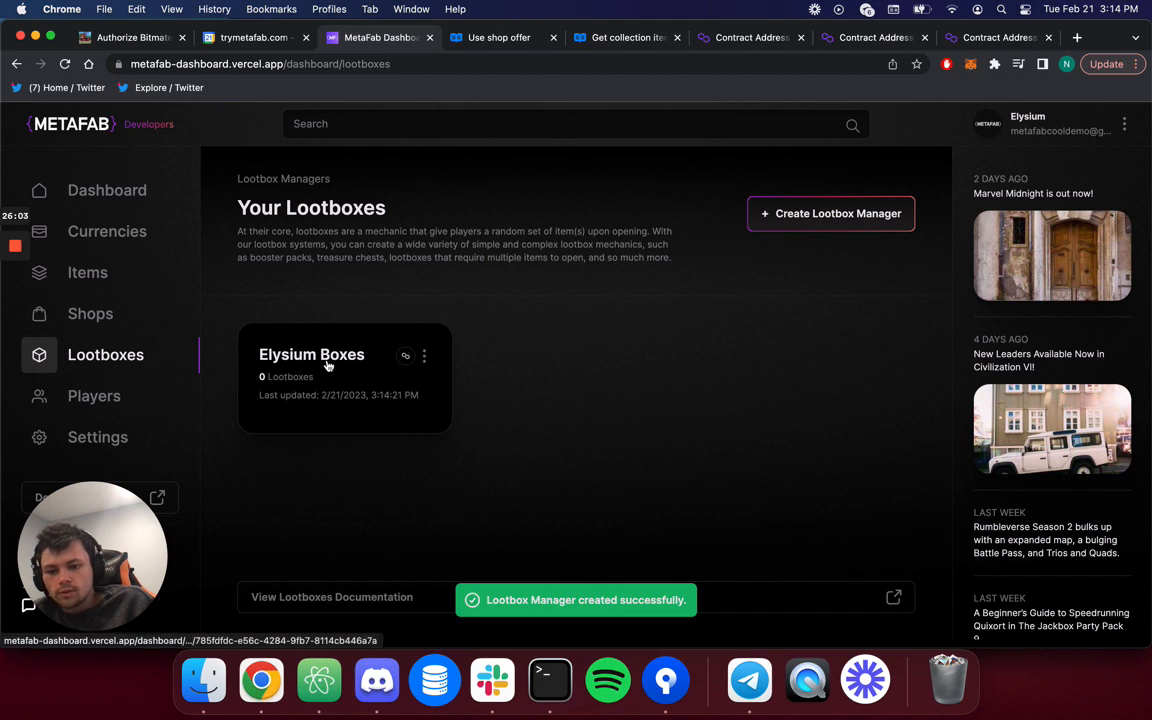
{"action": "left_click", "coordinate": [328, 366]}
Start a new lootbox with ID 1 using Elysium Artifacts as the input collection.
{"action": "left_click", "coordinate": [857, 214]}
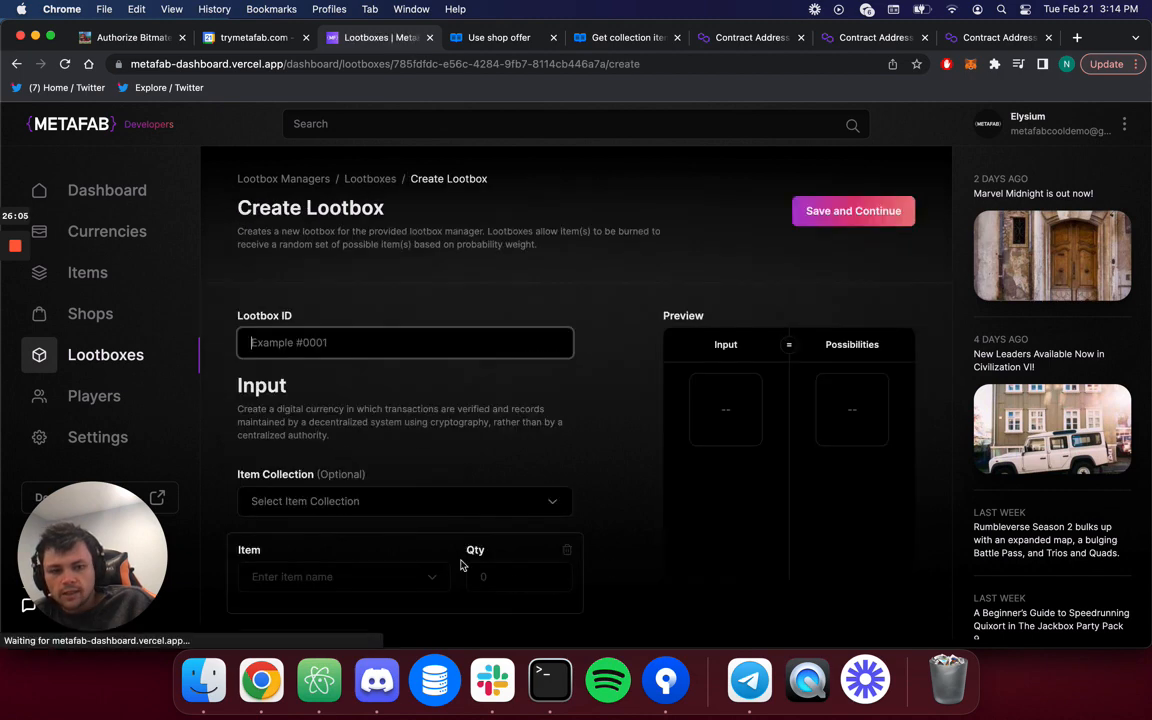
{"action": "left_click", "coordinate": [440, 334]}
{"action": "type", "text": "1"}
{"action": "scroll", "coordinate": [386, 392], "scroll_direction": "down", "scroll_amount": 3}
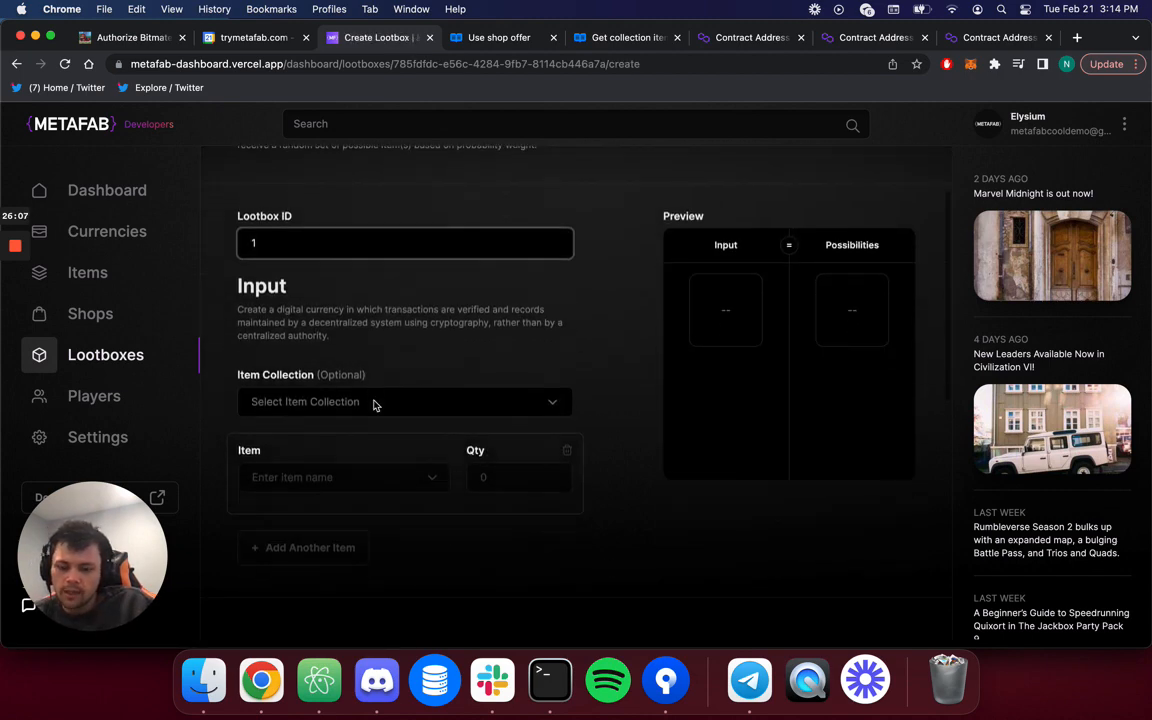
{"action": "left_click", "coordinate": [366, 336]}
{"action": "left_click", "coordinate": [340, 455]}
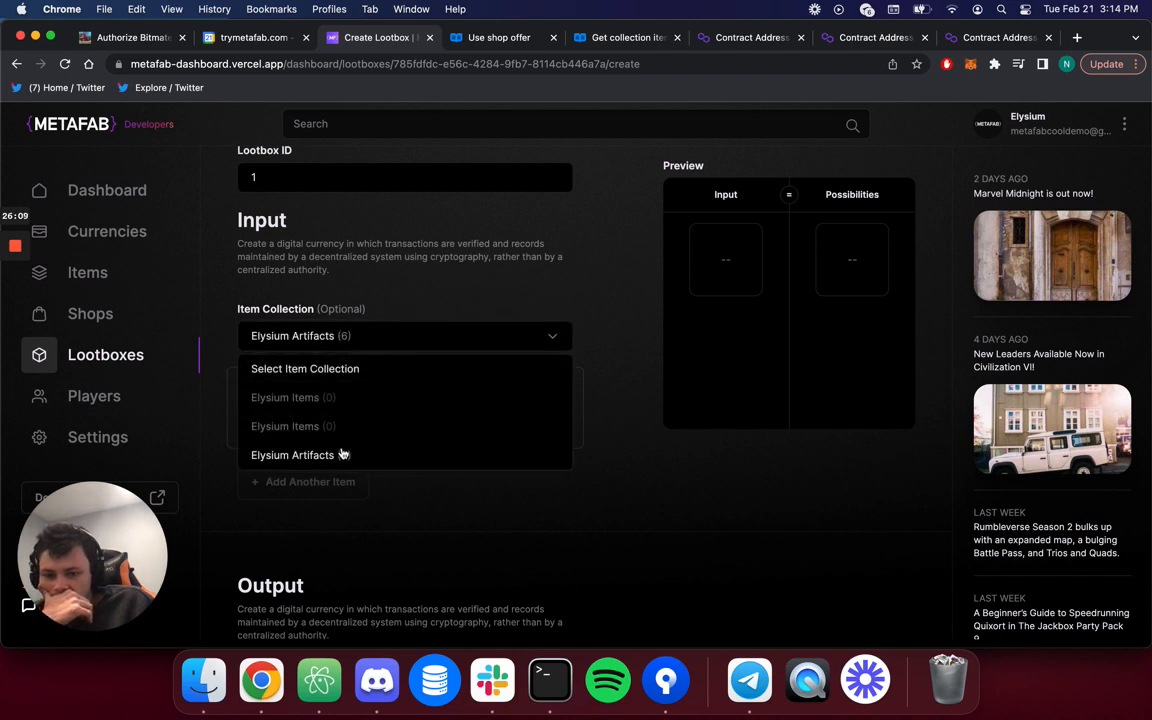
{"action": "left_click", "coordinate": [430, 414]}
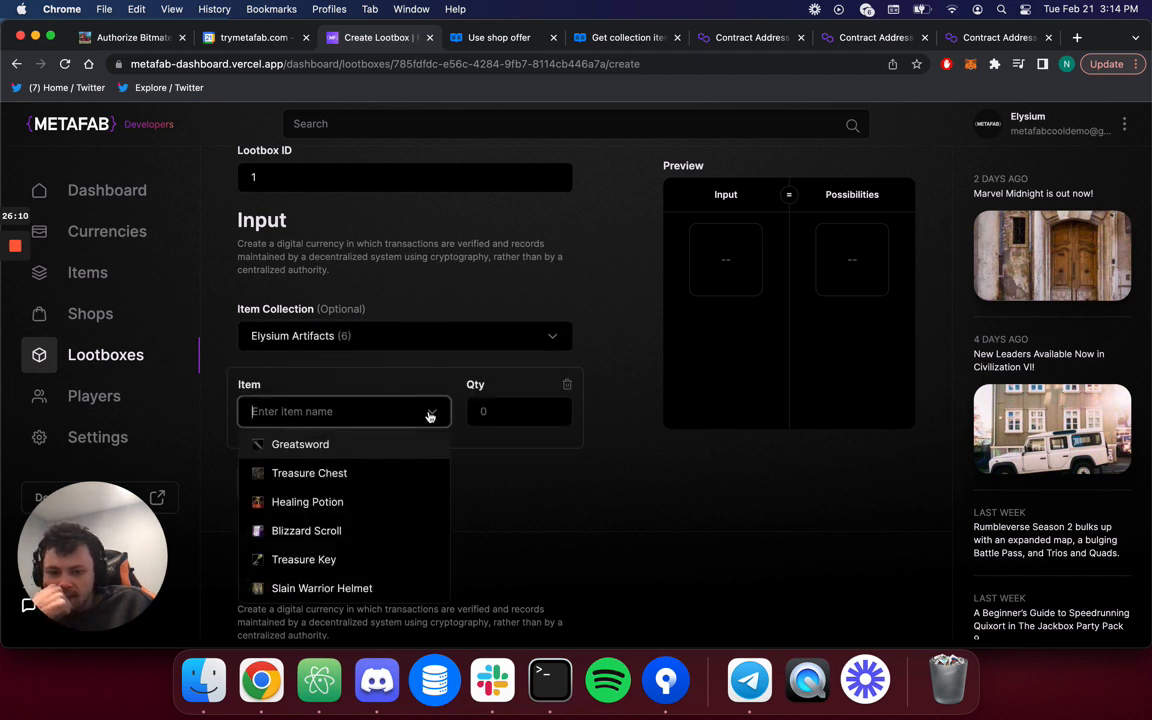
{"action": "left_click", "coordinate": [578, 475]}
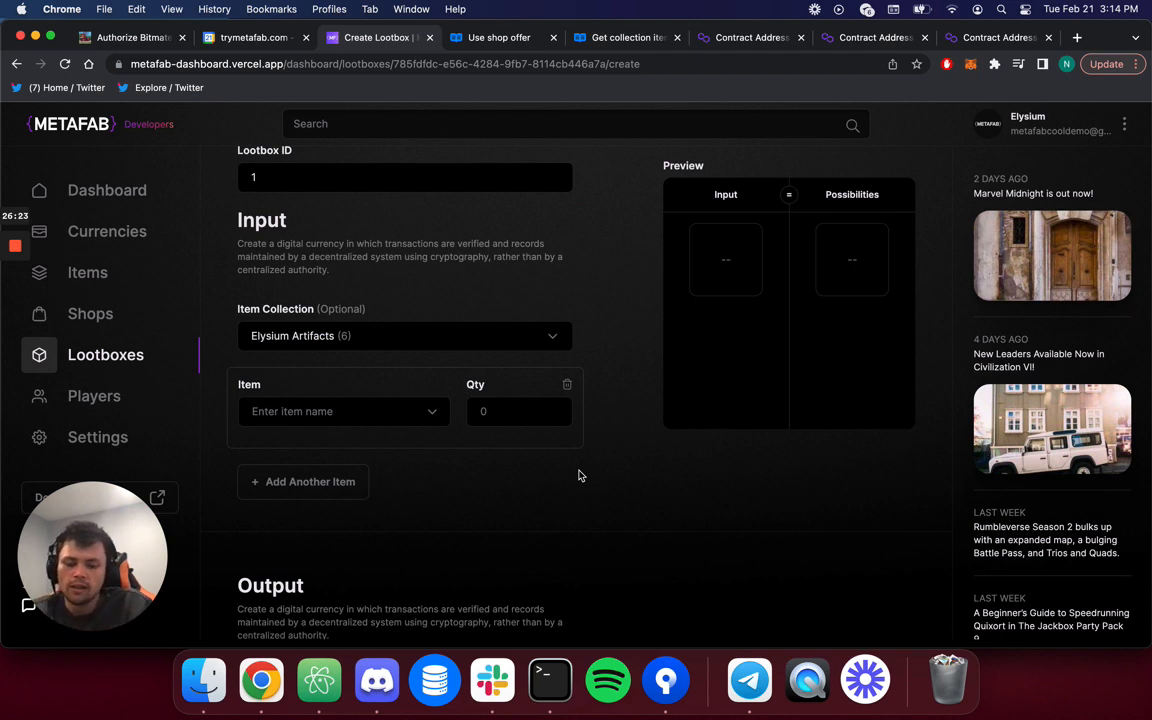
Require one Treasure Chest and one Treasure Key as the lootbox inputs.
{"action": "left_click", "coordinate": [430, 411]}
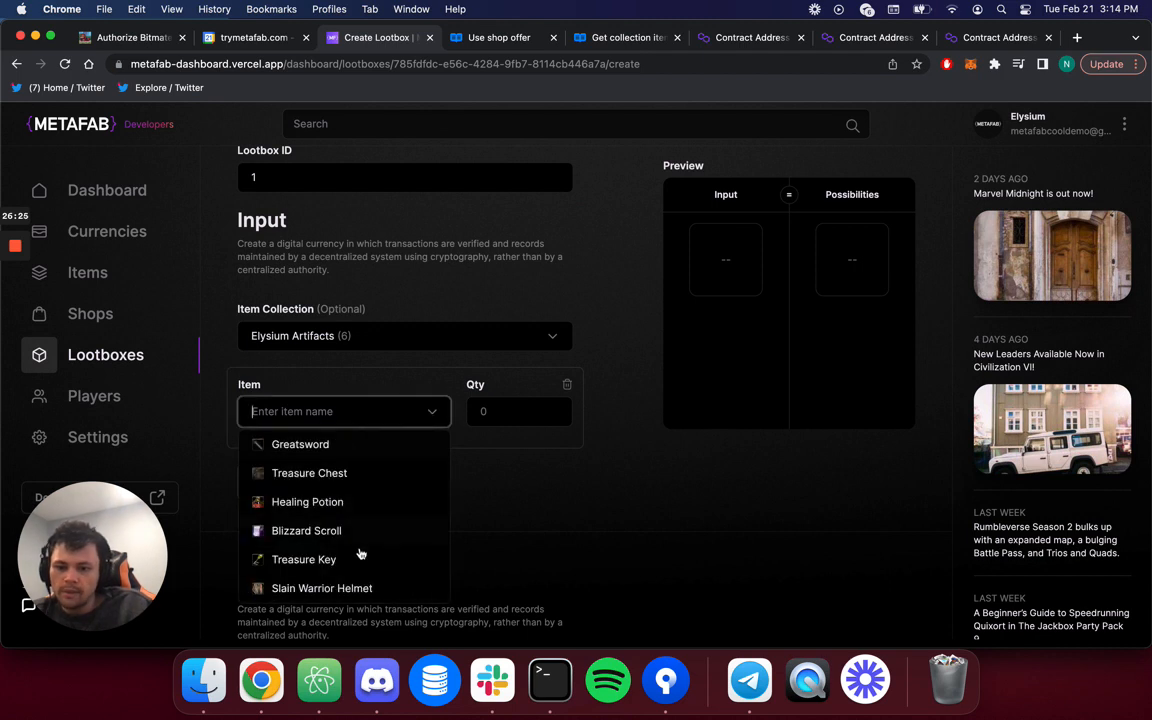
{"action": "scroll", "coordinate": [360, 553], "scroll_direction": "down", "scroll_amount": 1}
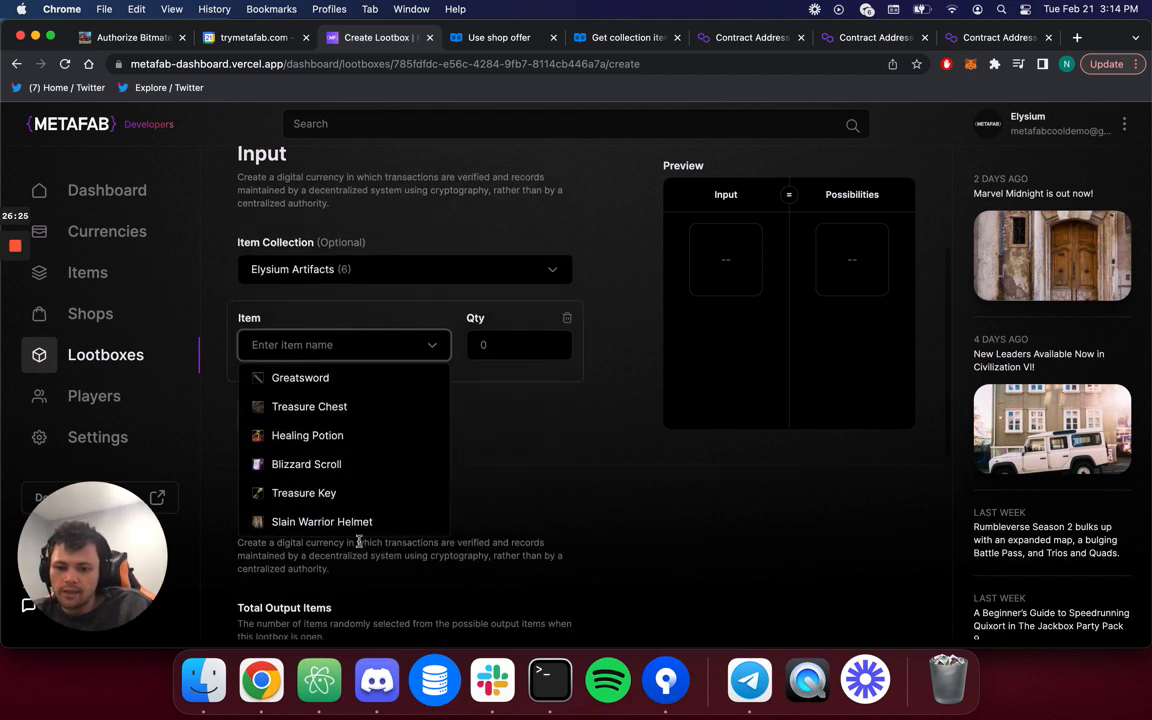
{"action": "left_click", "coordinate": [373, 410]}
{"action": "left_click", "coordinate": [327, 414]}
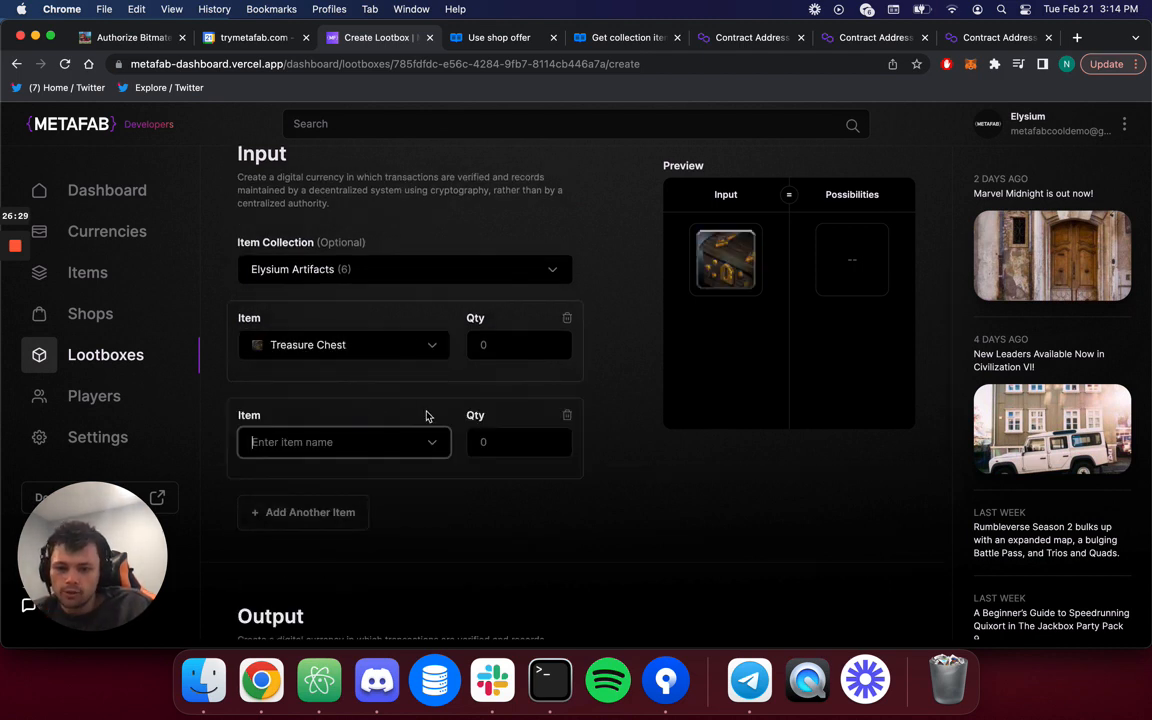
{"action": "left_click", "coordinate": [430, 442]}
{"action": "left_click", "coordinate": [305, 591]}
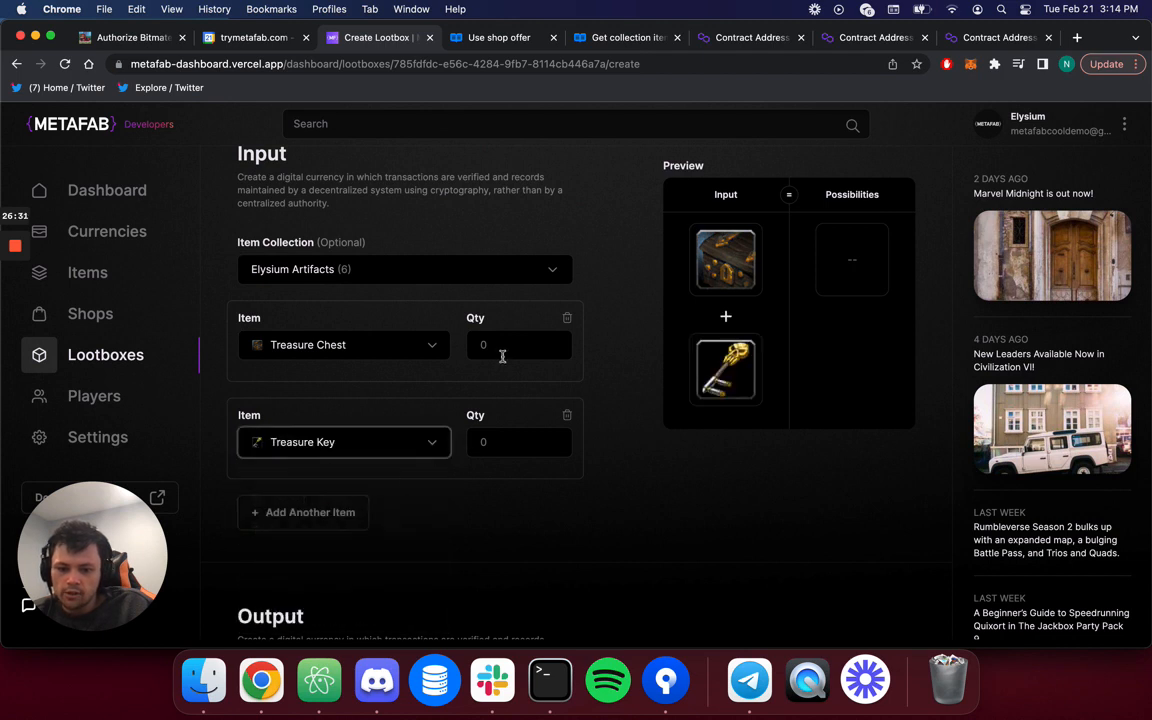
{"action": "left_click", "coordinate": [501, 347]}
{"action": "type", "text": "1"}
{"action": "left_click", "coordinate": [492, 445]}
{"action": "type", "text": "1"}
{"action": "scroll", "coordinate": [466, 517], "scroll_direction": "down", "scroll_amount": 5}
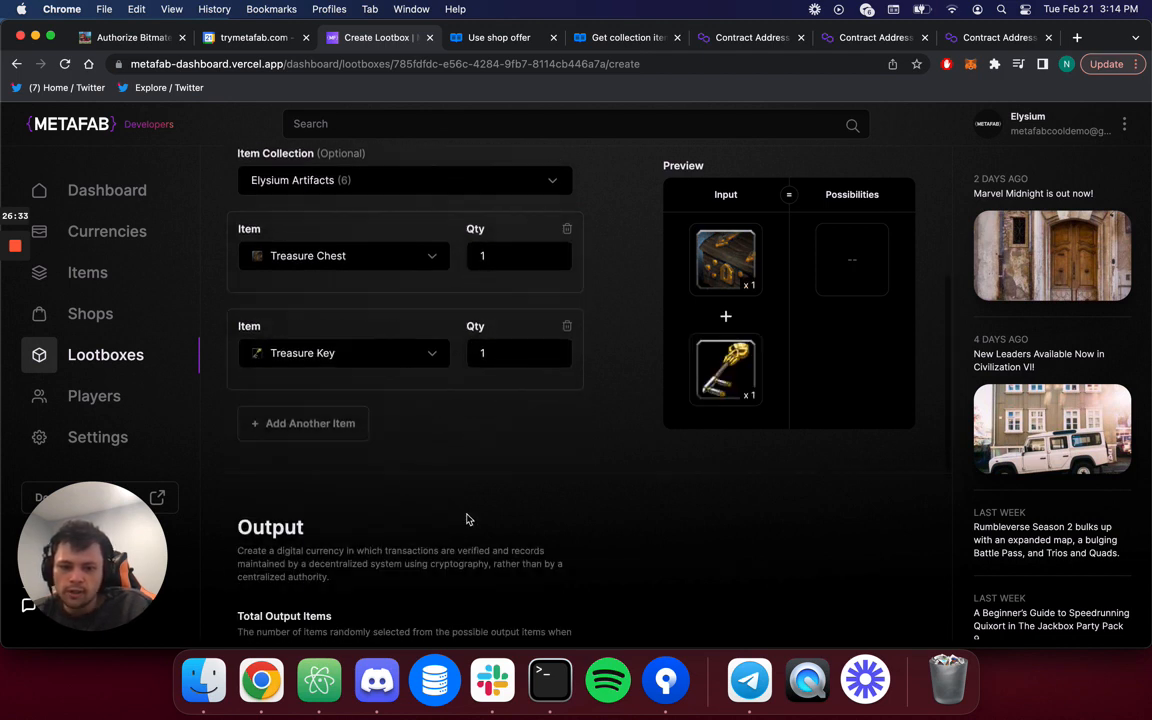
{"action": "scroll", "coordinate": [410, 360], "scroll_direction": "down", "scroll_amount": 3}
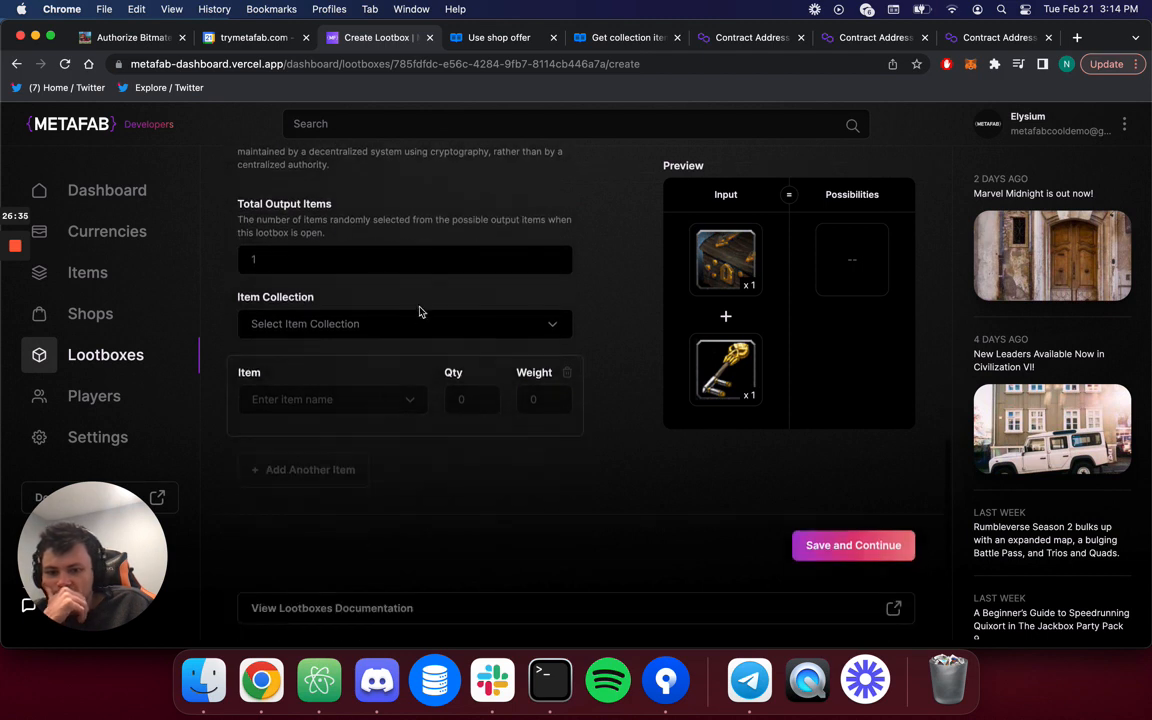
Add Greatsword and Blizzard Scroll from Elysium Artifacts as possible outputs.
{"action": "left_click", "coordinate": [431, 326]}
{"action": "left_click", "coordinate": [381, 443]}
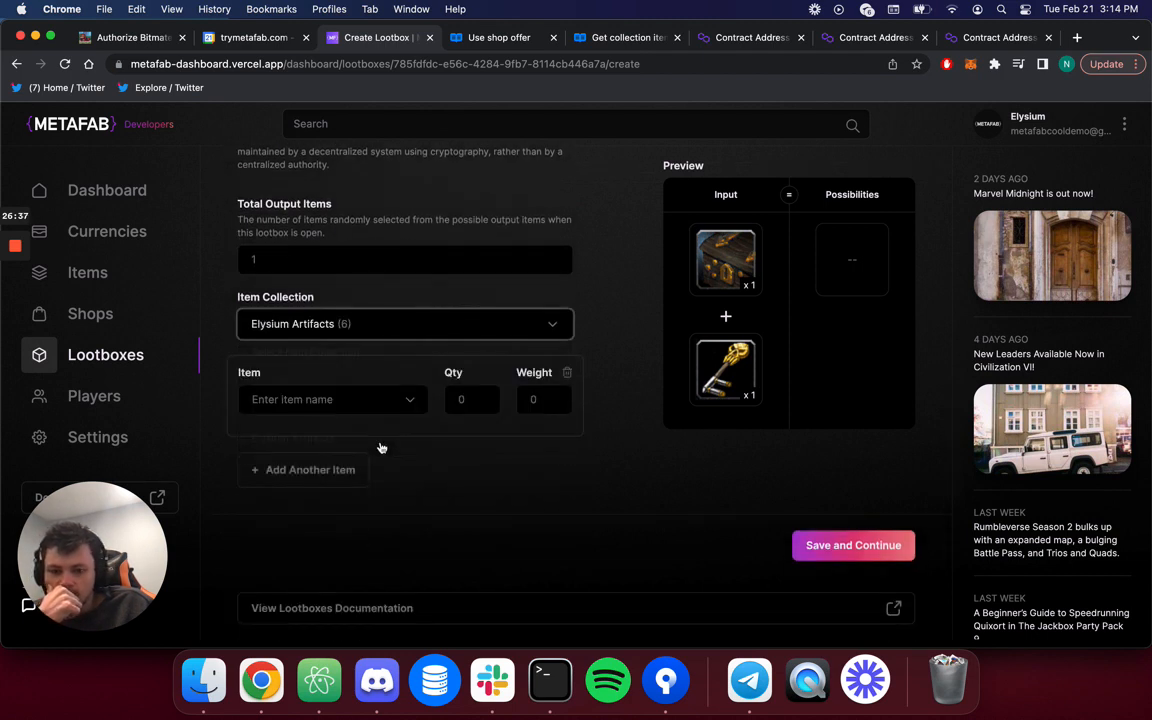
{"action": "left_click", "coordinate": [386, 404]}
{"action": "left_click", "coordinate": [386, 434]}
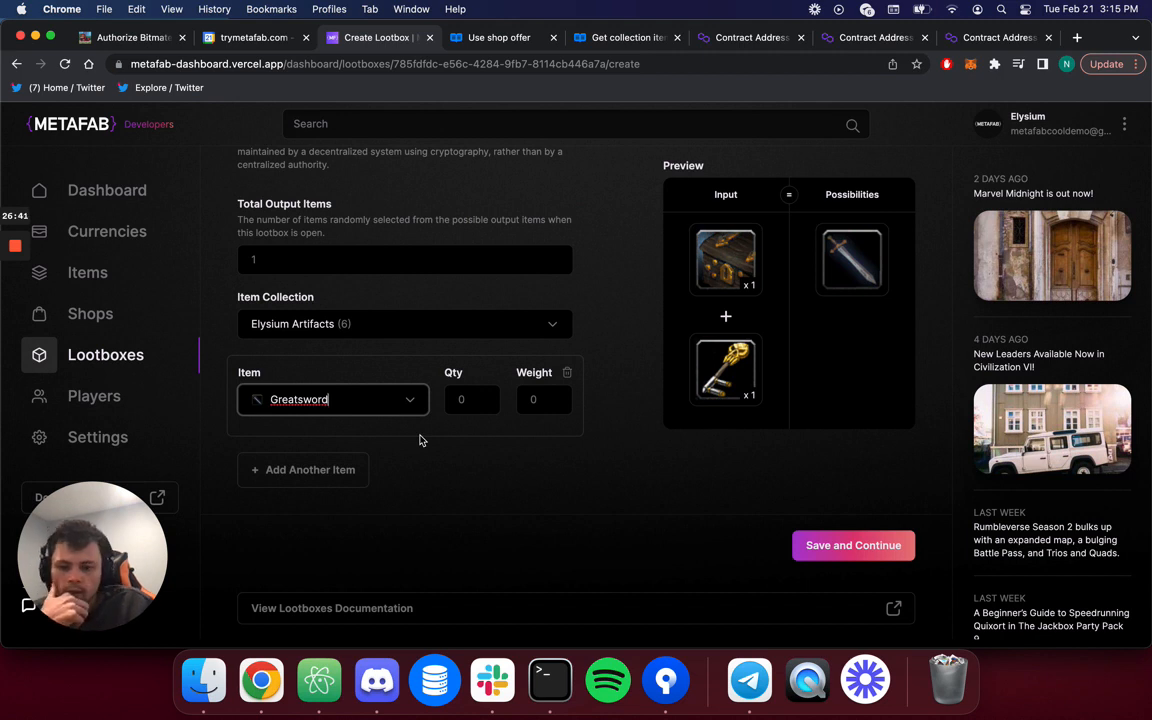
{"action": "left_click", "coordinate": [350, 469]}
{"action": "left_click", "coordinate": [397, 501]}
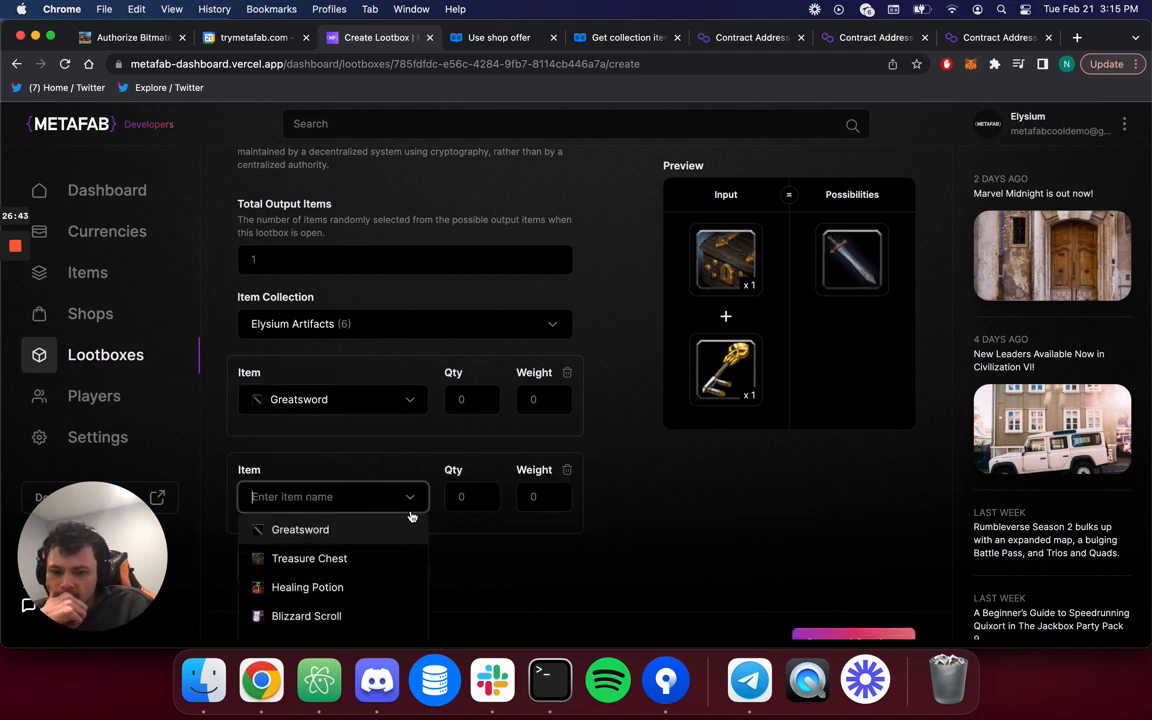
{"action": "scroll", "coordinate": [357, 586], "scroll_direction": "down", "scroll_amount": 2}
{"action": "left_click", "coordinate": [358, 517]}
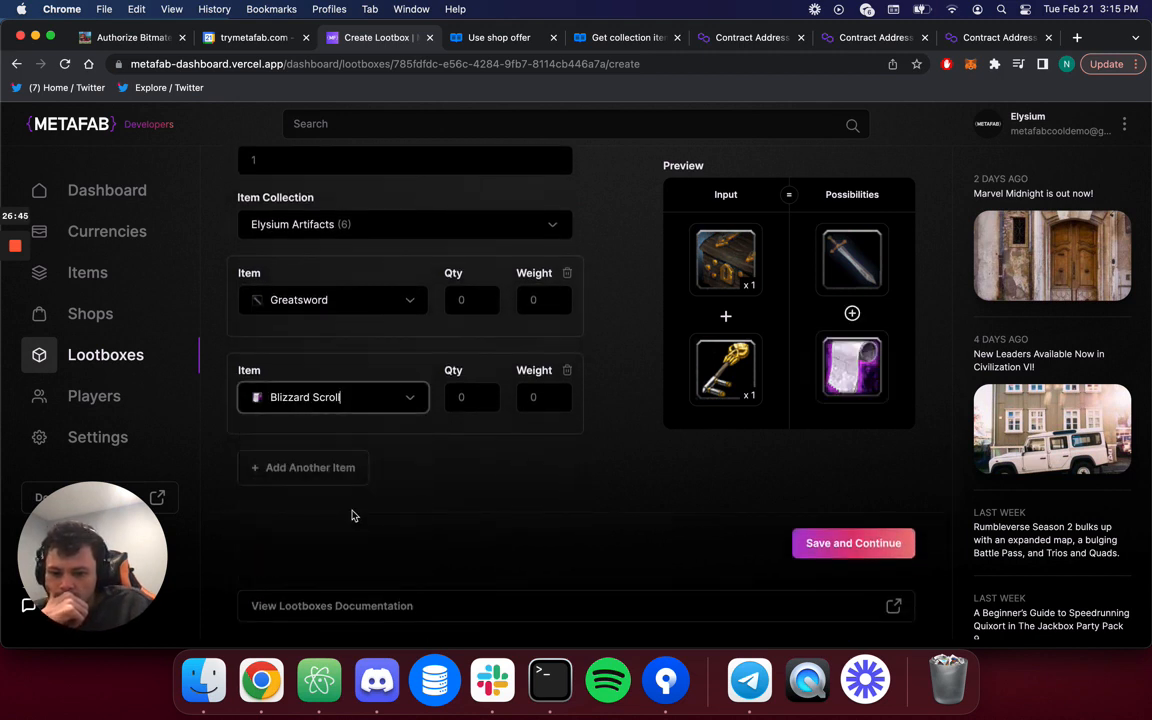
Add Slain Warrior Helmet and Healing Potion as further possible outputs.
{"action": "left_click", "coordinate": [303, 468]}
{"action": "left_click", "coordinate": [398, 492]}
{"action": "scroll", "coordinate": [397, 516], "scroll_direction": "down", "scroll_amount": 2}
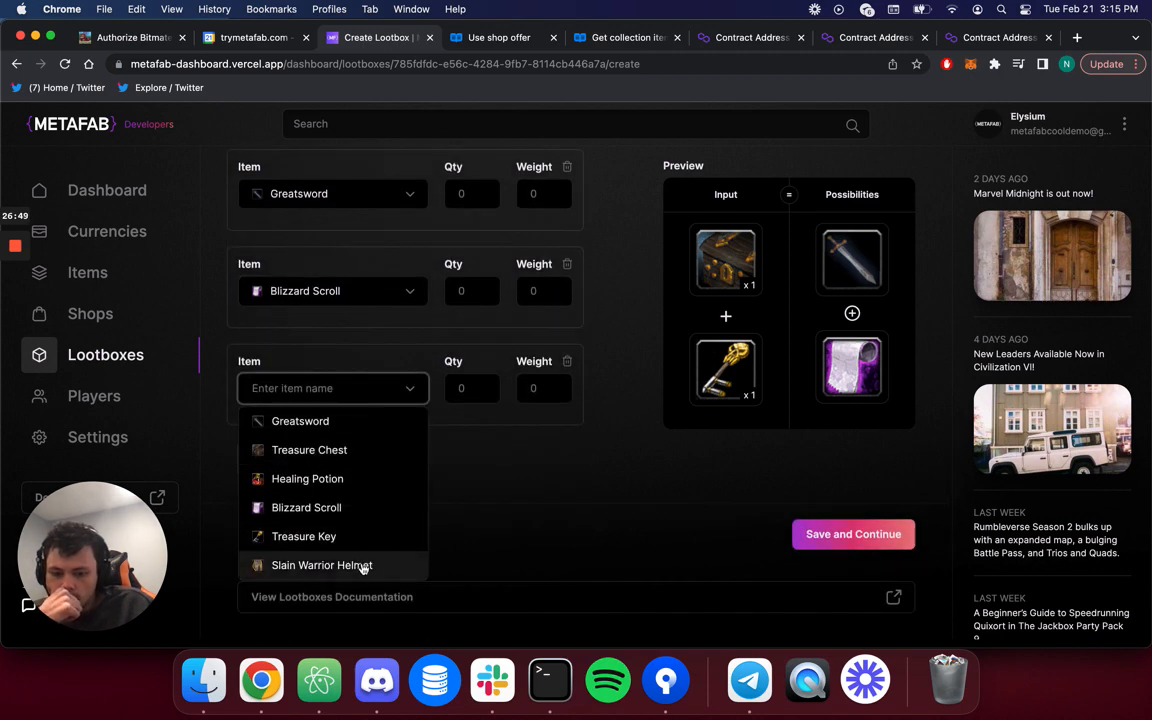
{"action": "left_click", "coordinate": [347, 458]}
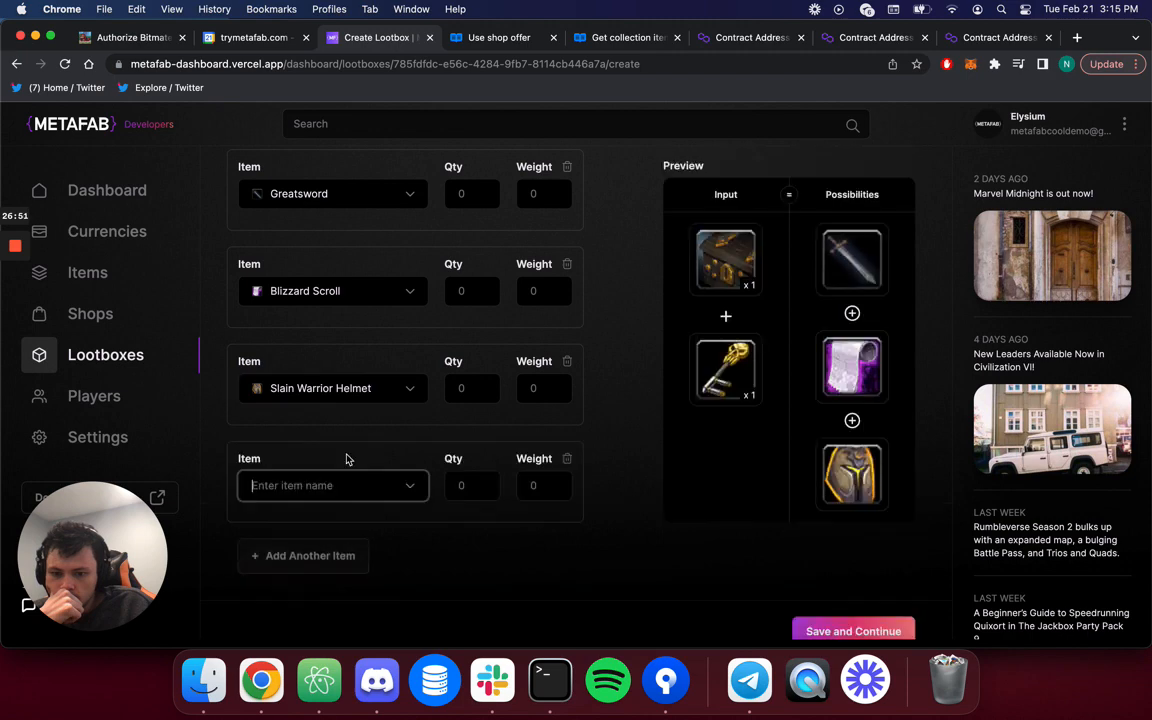
{"action": "left_click", "coordinate": [411, 484]}
{"action": "scroll", "coordinate": [381, 537], "scroll_direction": "down", "scroll_amount": 2}
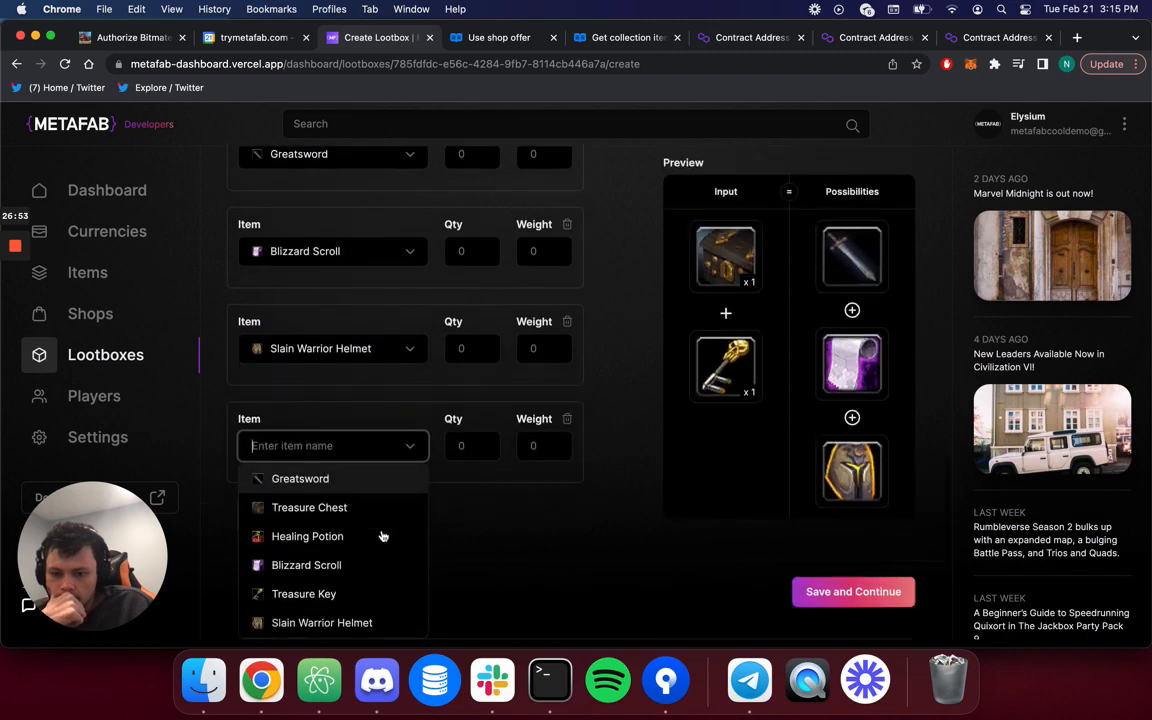
{"action": "left_click", "coordinate": [368, 532]}
{"action": "scroll", "coordinate": [421, 533], "scroll_direction": "up", "scroll_amount": 3}
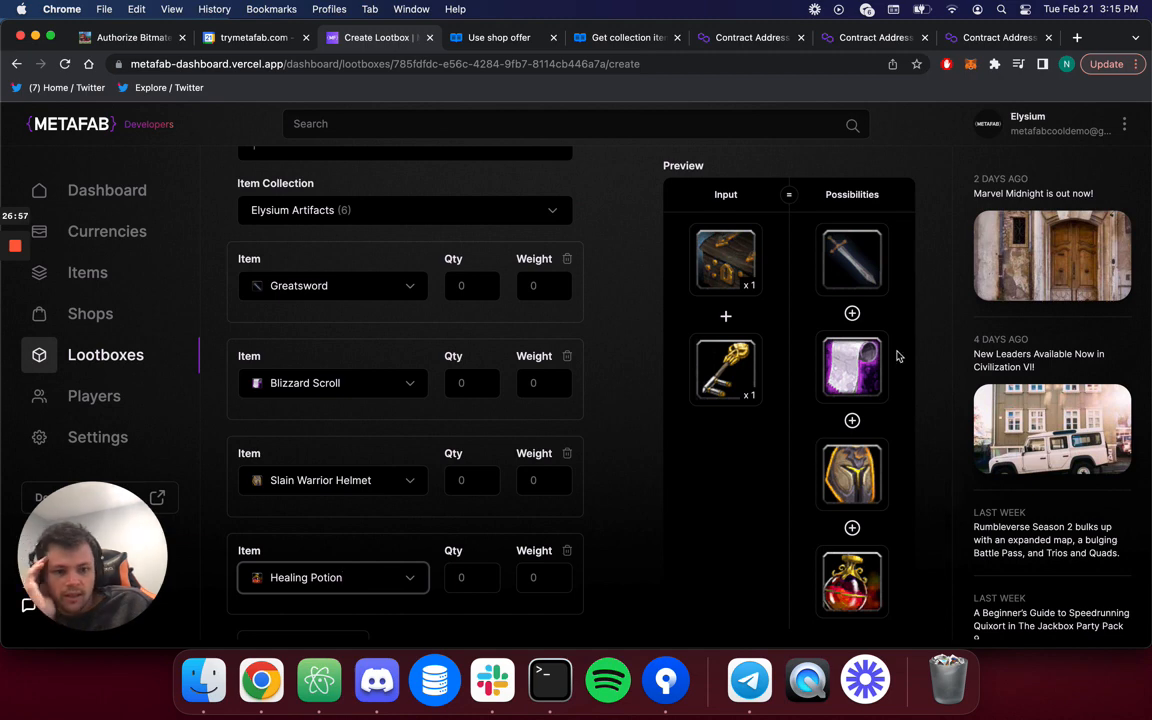
Enter output quantities: Greatsword 1, Blizzard Scroll 5, Slain Warrior Helmet 10, Healing Potion 2.
{"action": "left_click", "coordinate": [471, 284]}
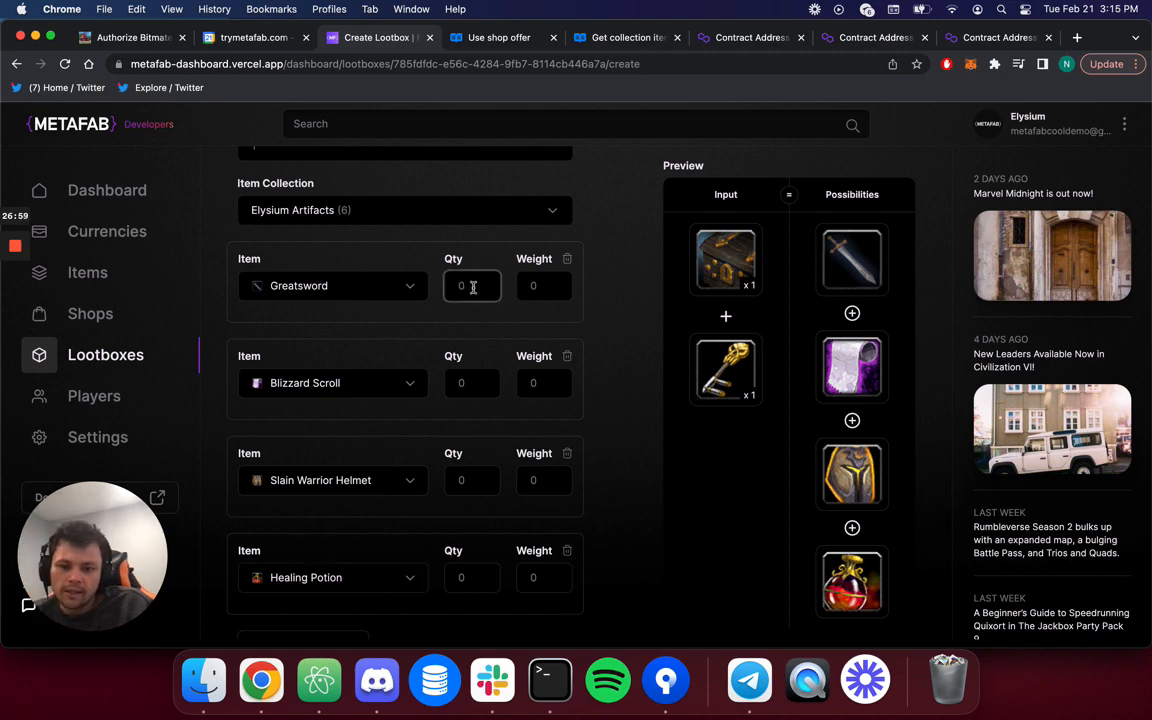
{"action": "type", "text": "1"}
{"action": "left_click", "coordinate": [470, 386]}
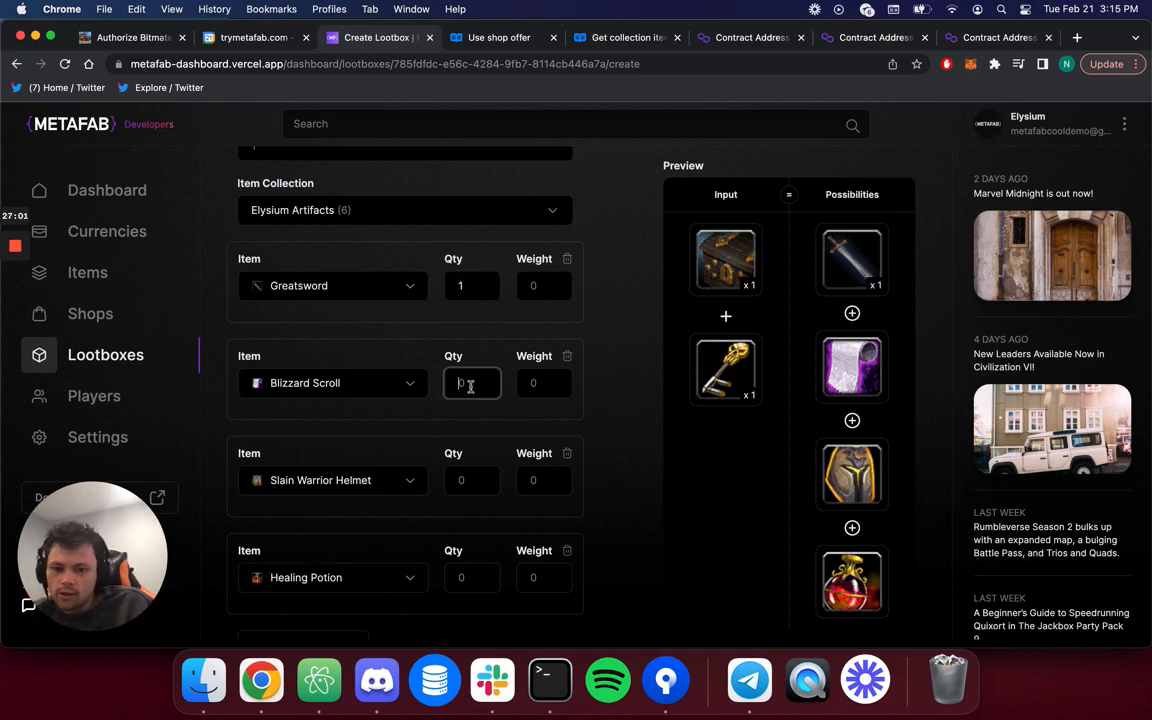
{"action": "type", "text": "5"}
{"action": "left_click", "coordinate": [475, 481]}
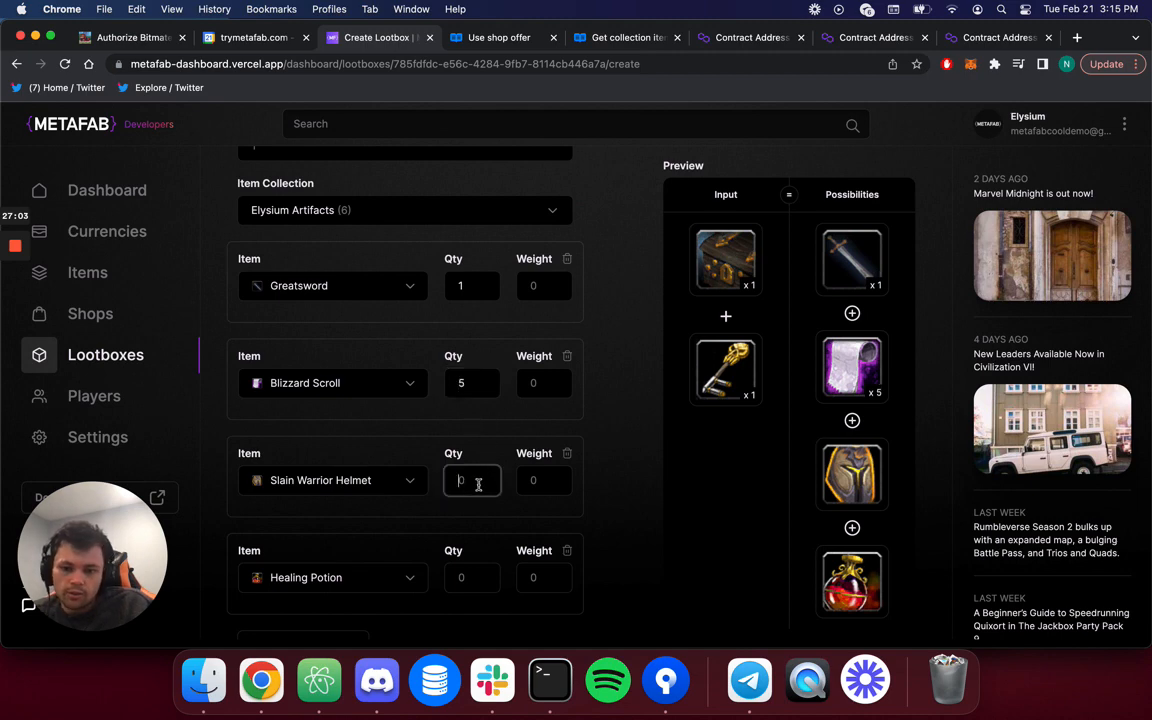
{"action": "type", "text": "10"}
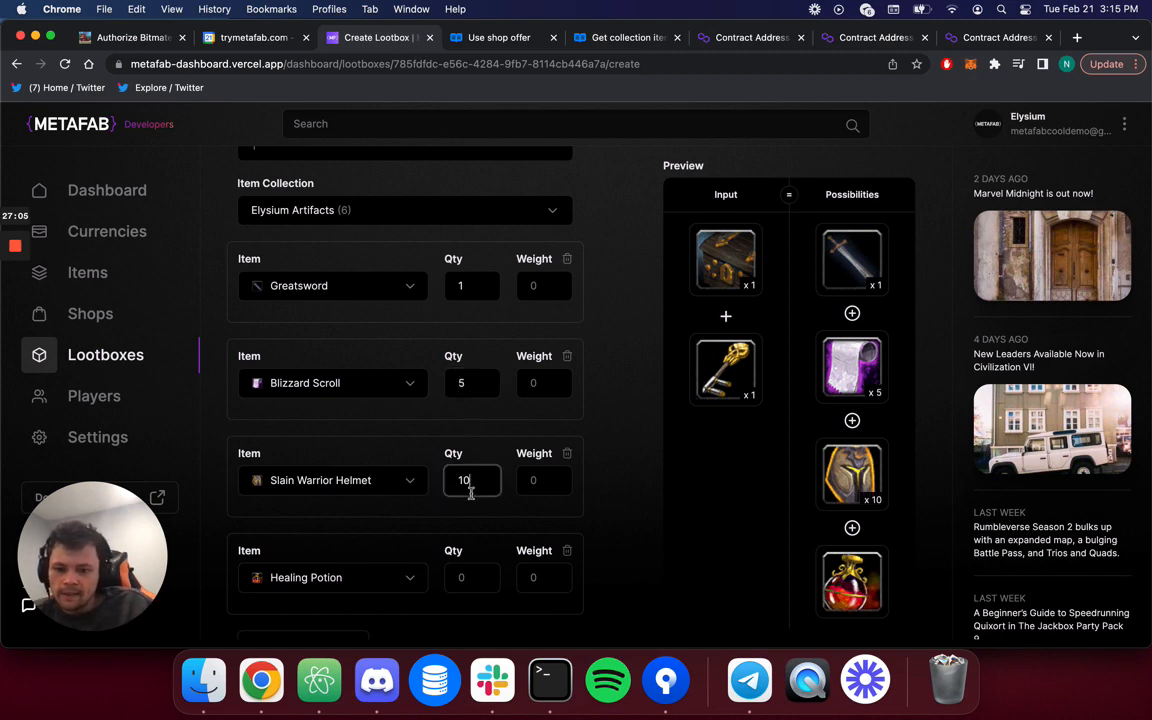
{"action": "left_click", "coordinate": [465, 577]}
{"action": "type", "text": "2"}
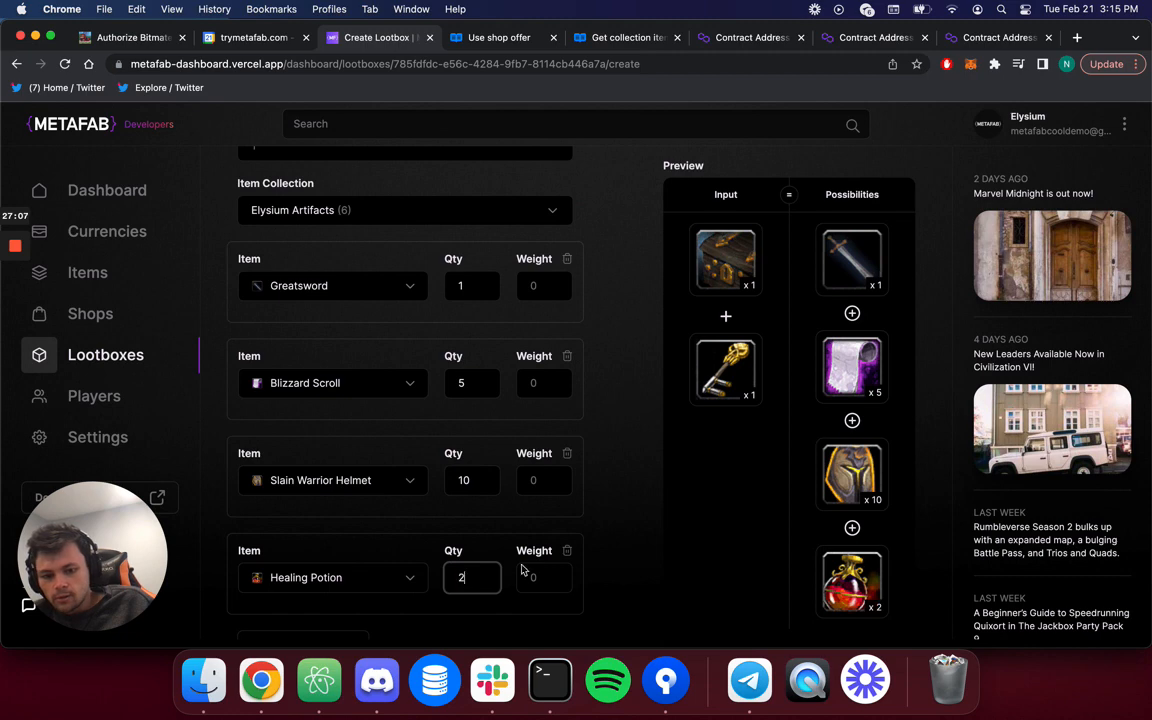
{"action": "left_click", "coordinate": [606, 536]}
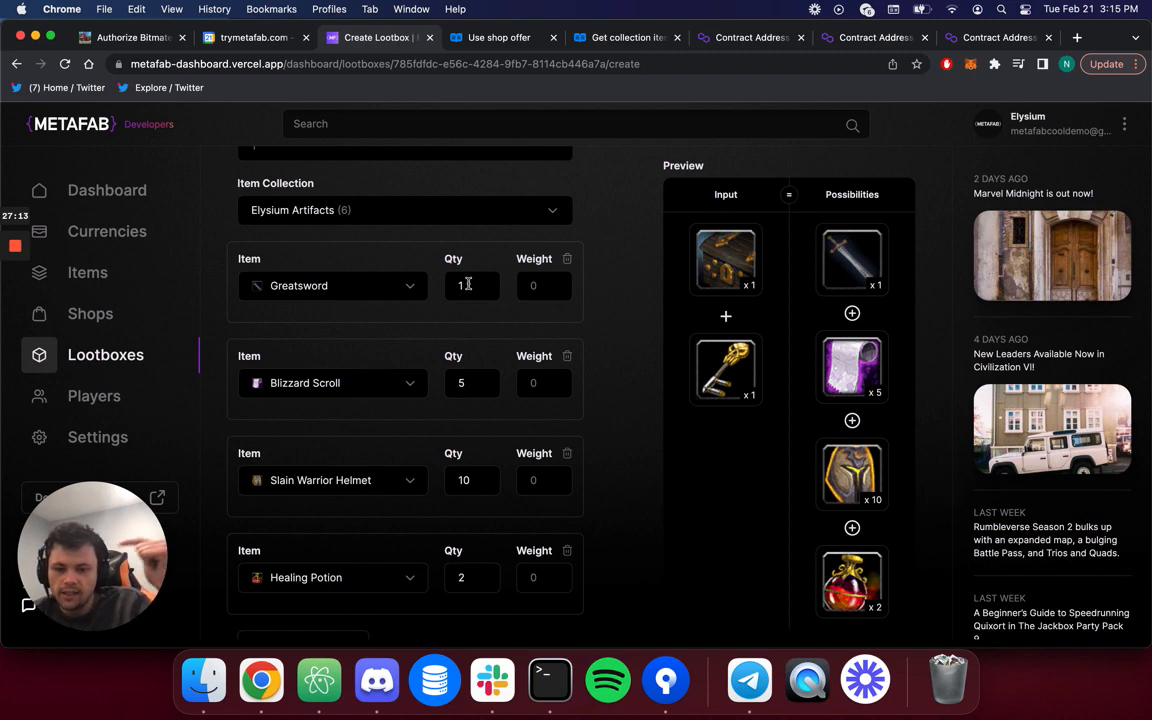
Select the total output items field and review the lootbox form.
{"action": "scroll", "coordinate": [470, 263], "scroll_direction": "up", "scroll_amount": 4}
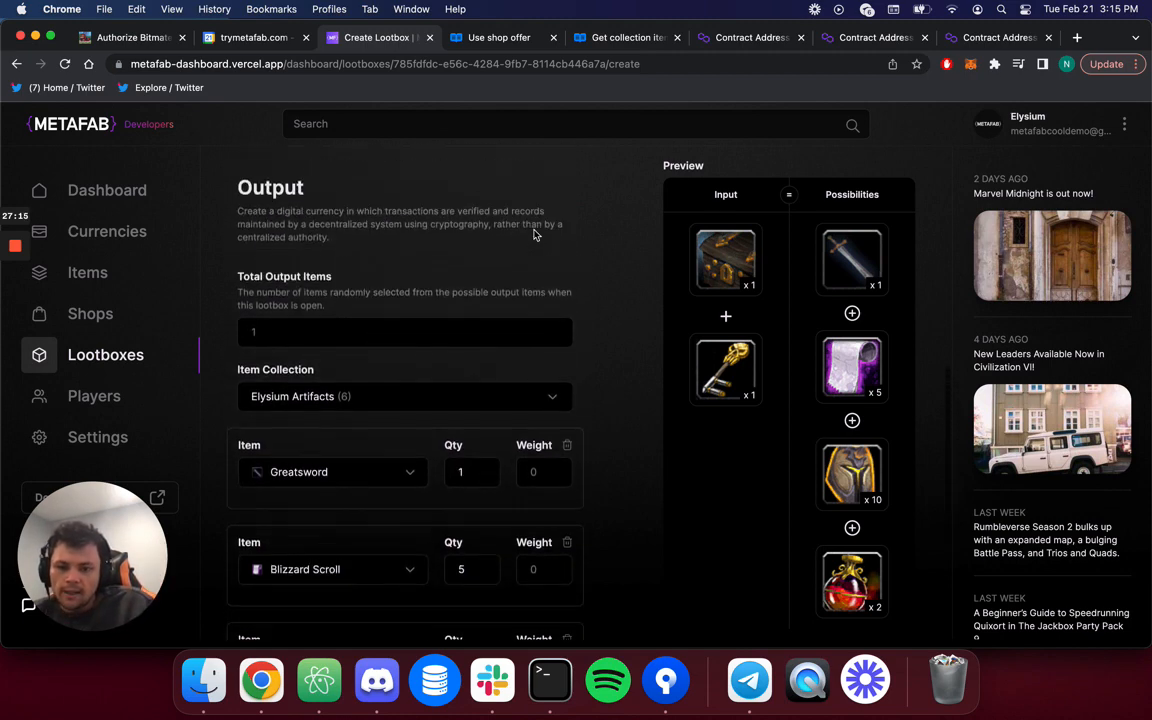
{"action": "left_click", "coordinate": [404, 344]}
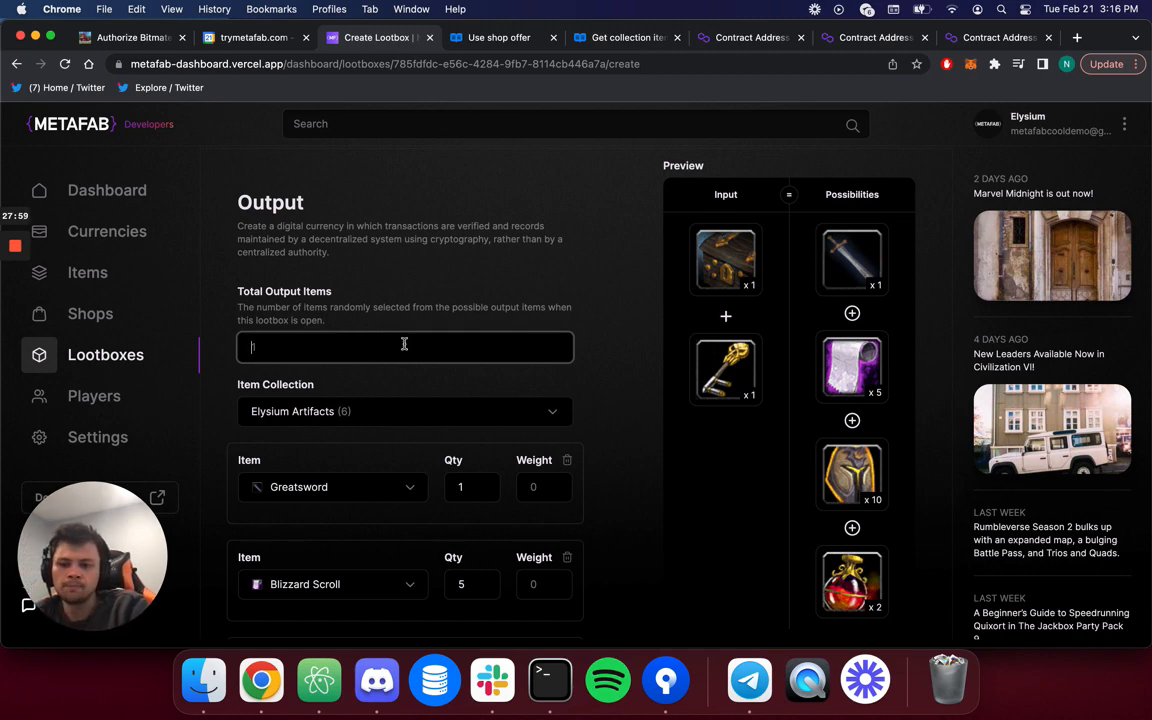
{"action": "scroll", "coordinate": [560, 449], "scroll_direction": "down", "scroll_amount": 3}
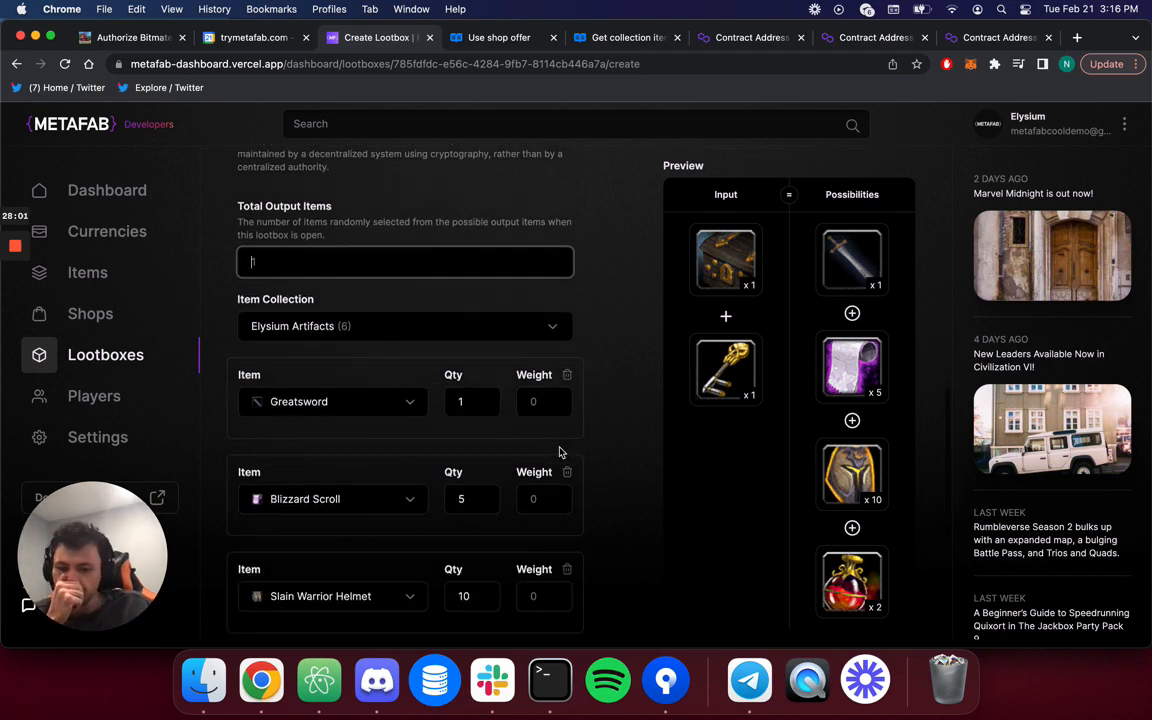
{"action": "scroll", "coordinate": [560, 449], "scroll_direction": "down", "scroll_amount": 2}
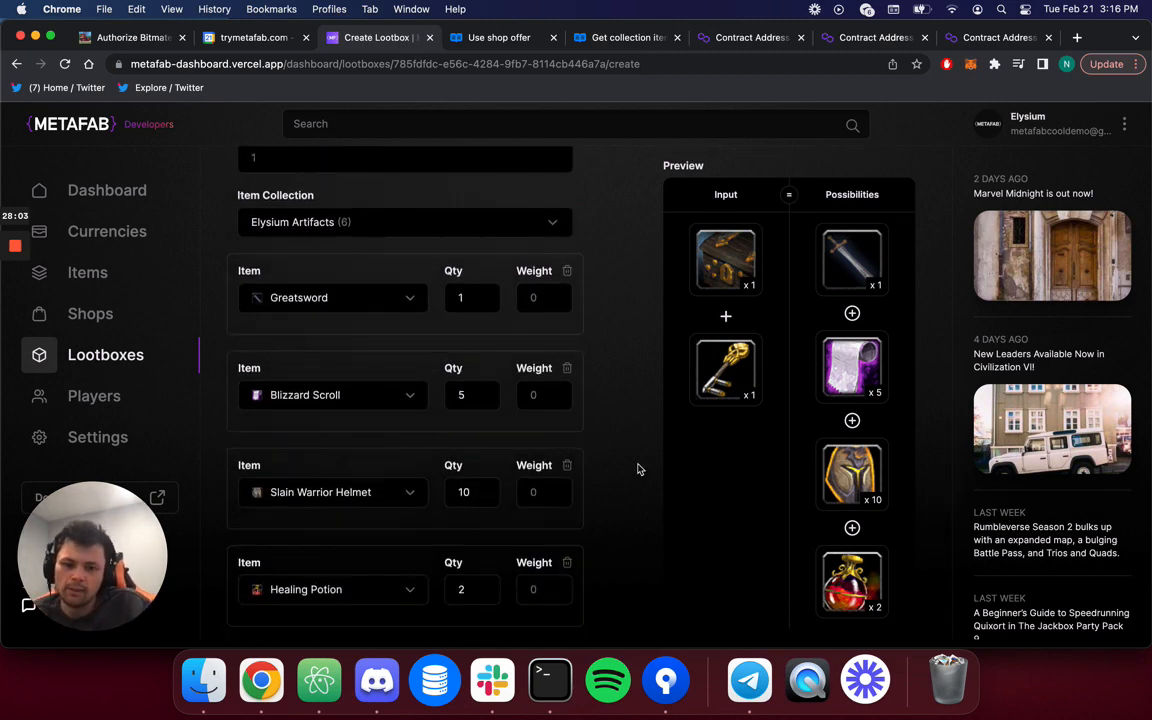
{"action": "scroll", "coordinate": [638, 469], "scroll_direction": "down", "scroll_amount": 1}
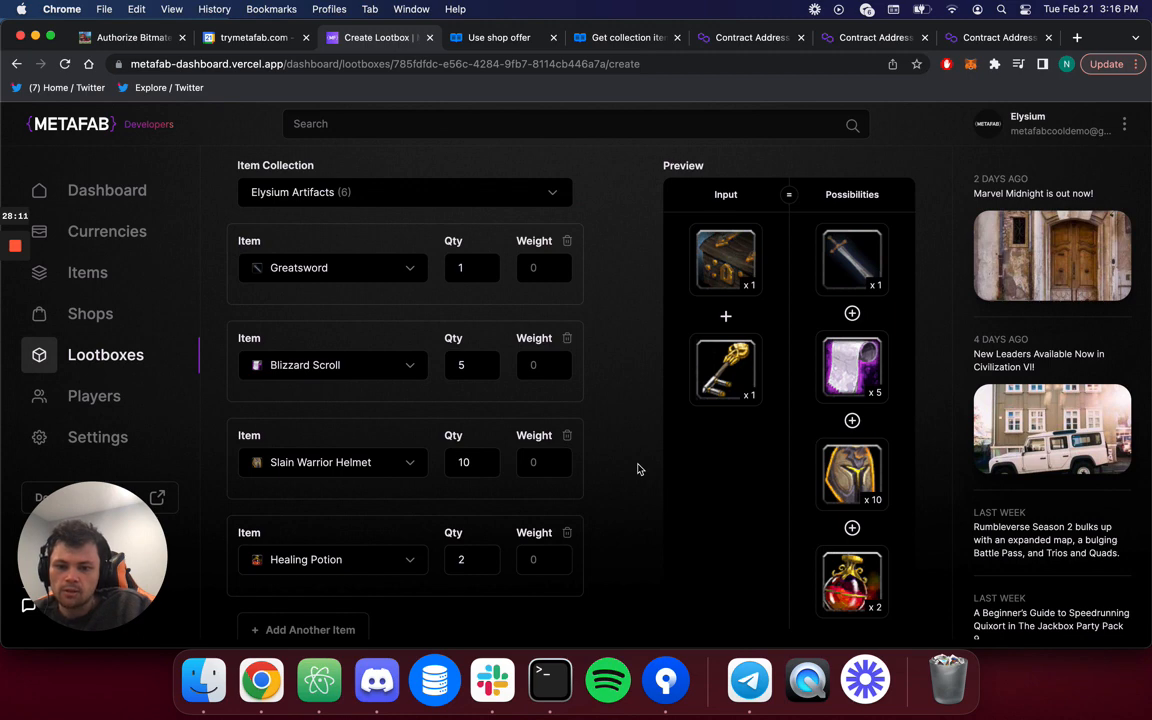
Enter output weights 1, 5, 10 and 20 for Greatsword, Blizzard Scroll, Slain Warrior Helmet and Healing Potion.
{"action": "left_click", "coordinate": [533, 267]}
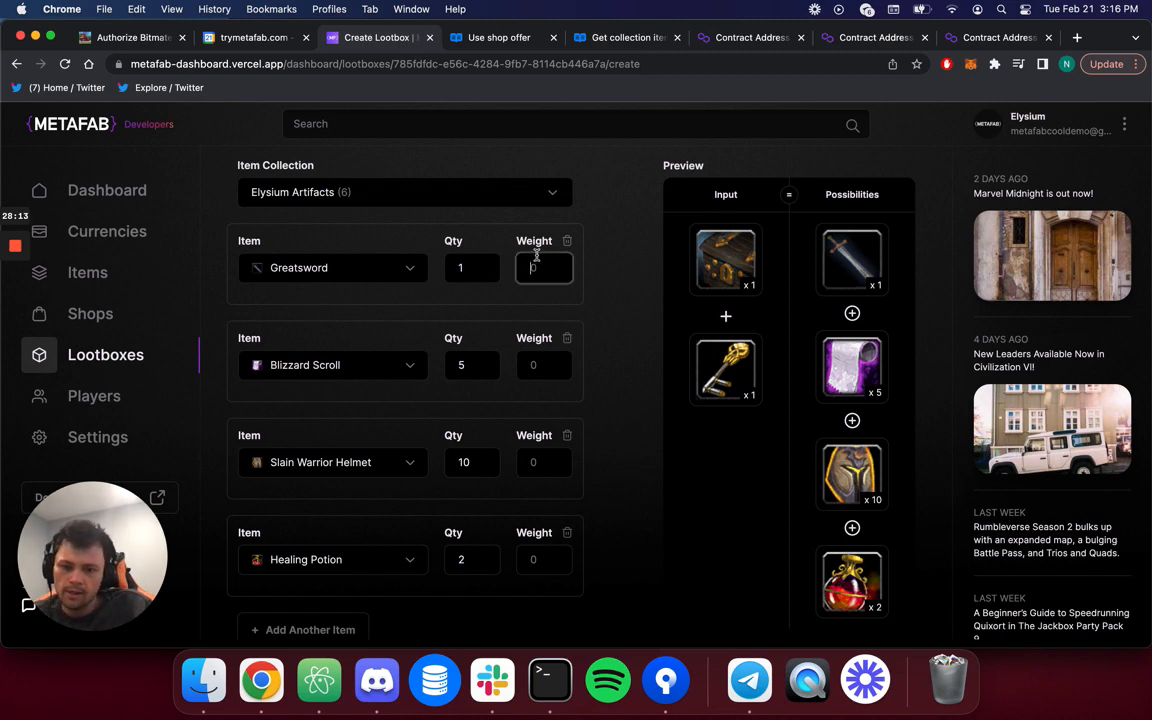
{"action": "type", "text": "1"}
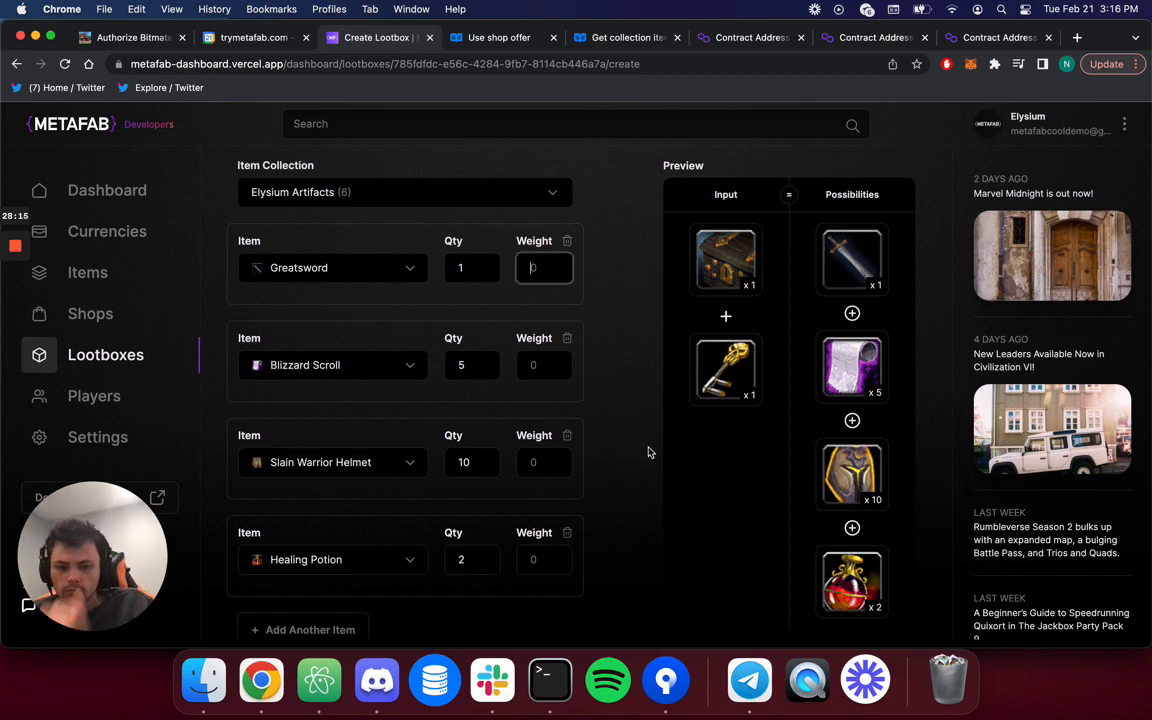
{"action": "left_click", "coordinate": [528, 362]}
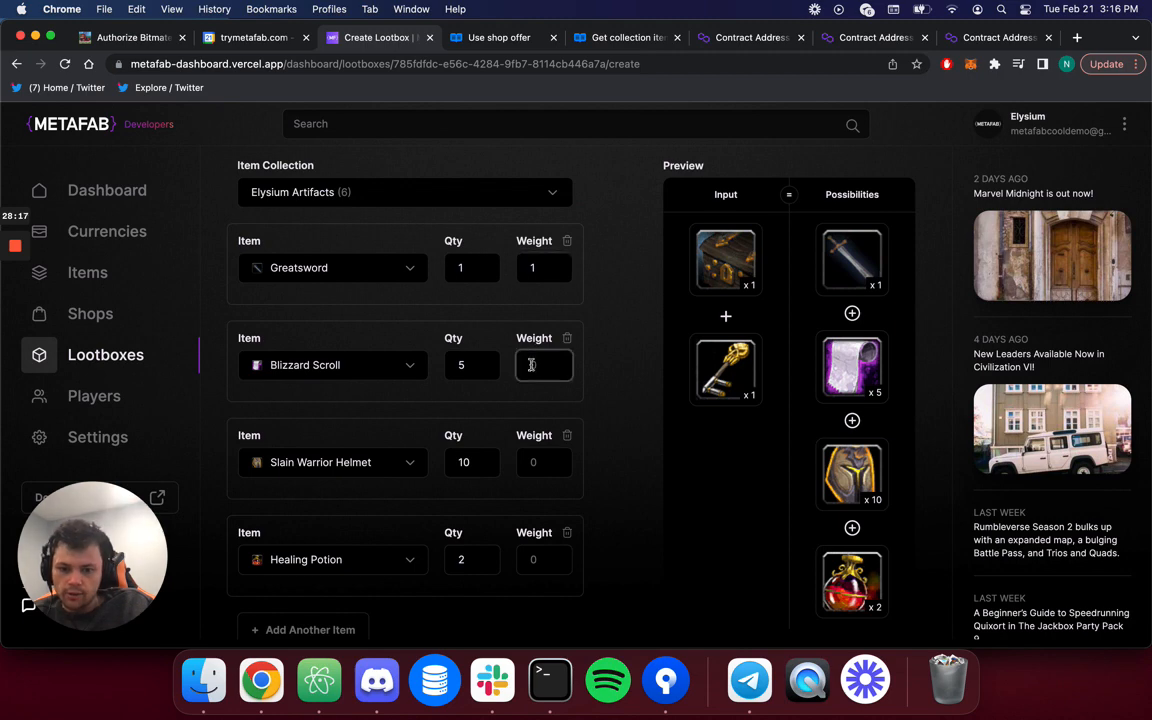
{"action": "type", "text": "5"}
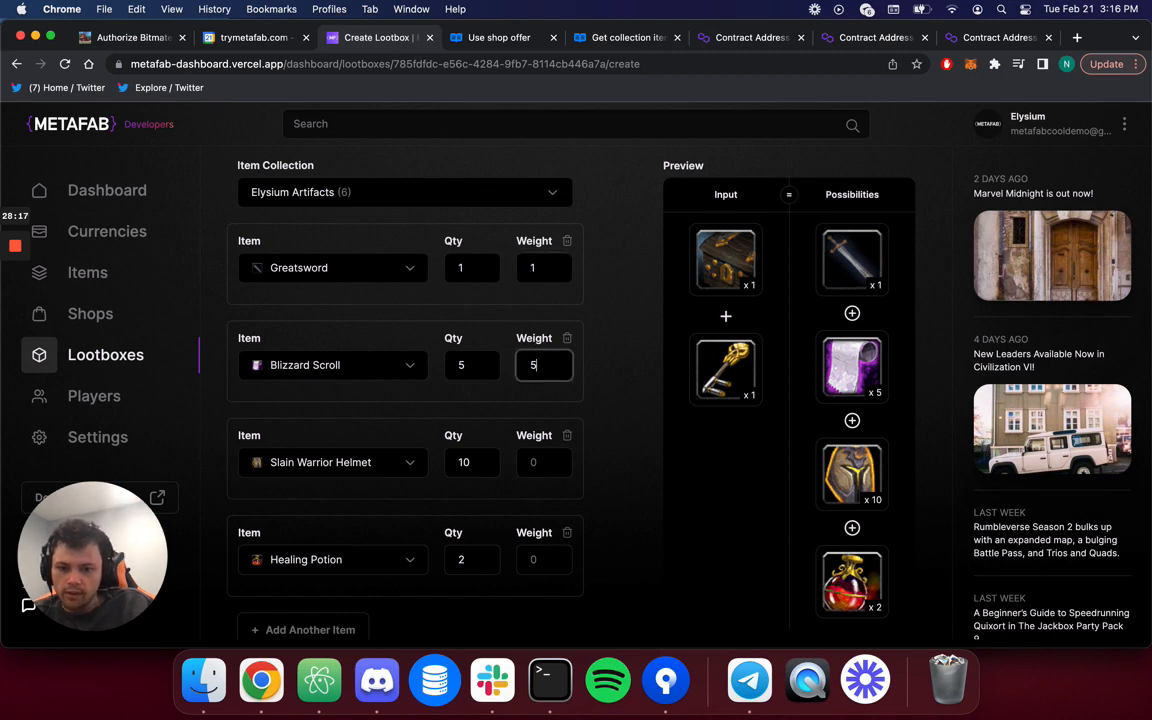
{"action": "left_click", "coordinate": [542, 467]}
{"action": "type", "text": "10"}
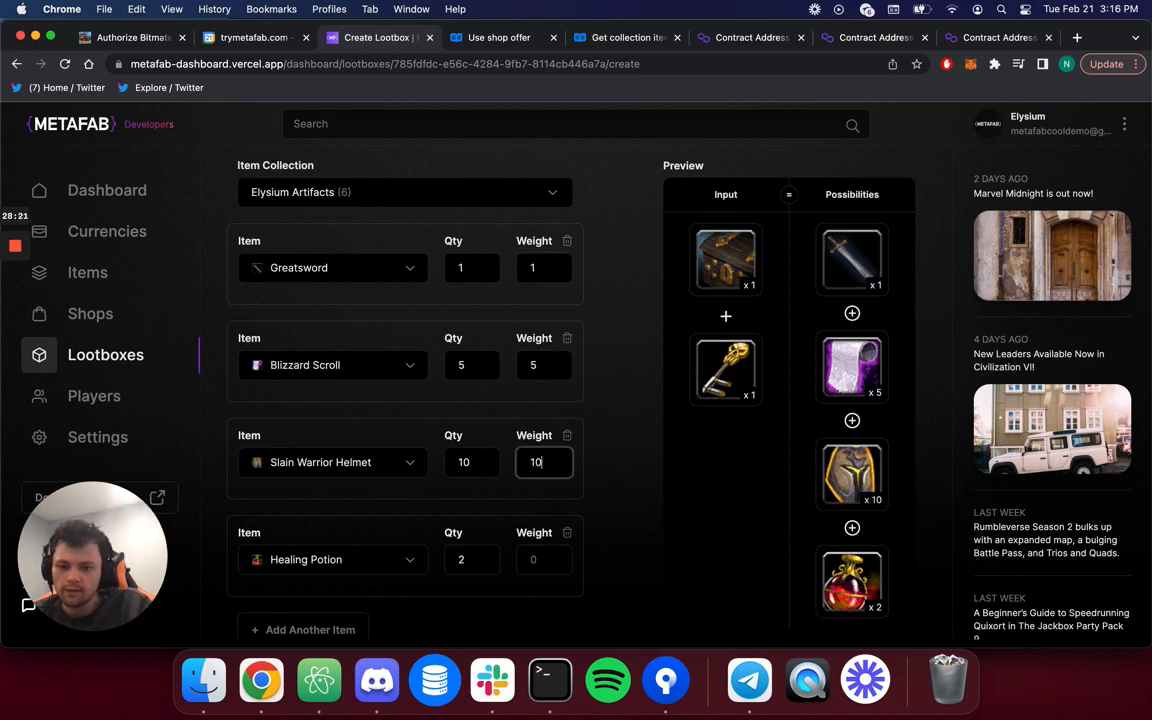
{"action": "left_click", "coordinate": [550, 565]}
{"action": "type", "text": "20"}
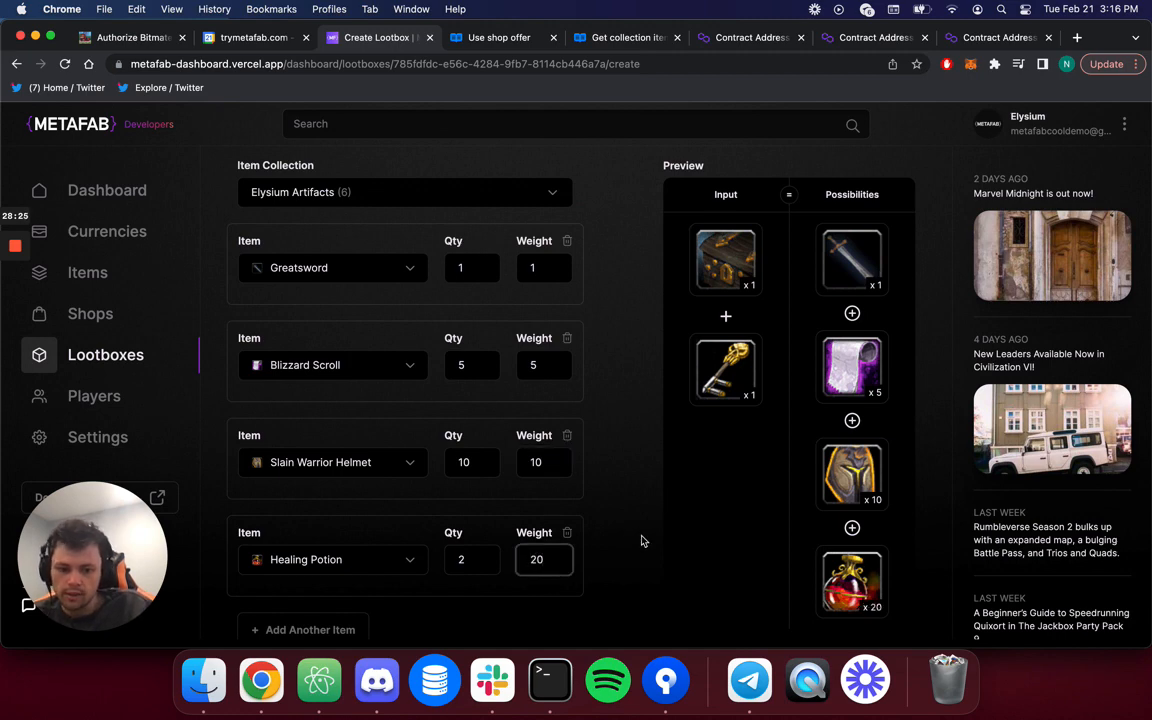
{"action": "key", "text": "BackSpace"}
{"action": "type", "text": "0"}
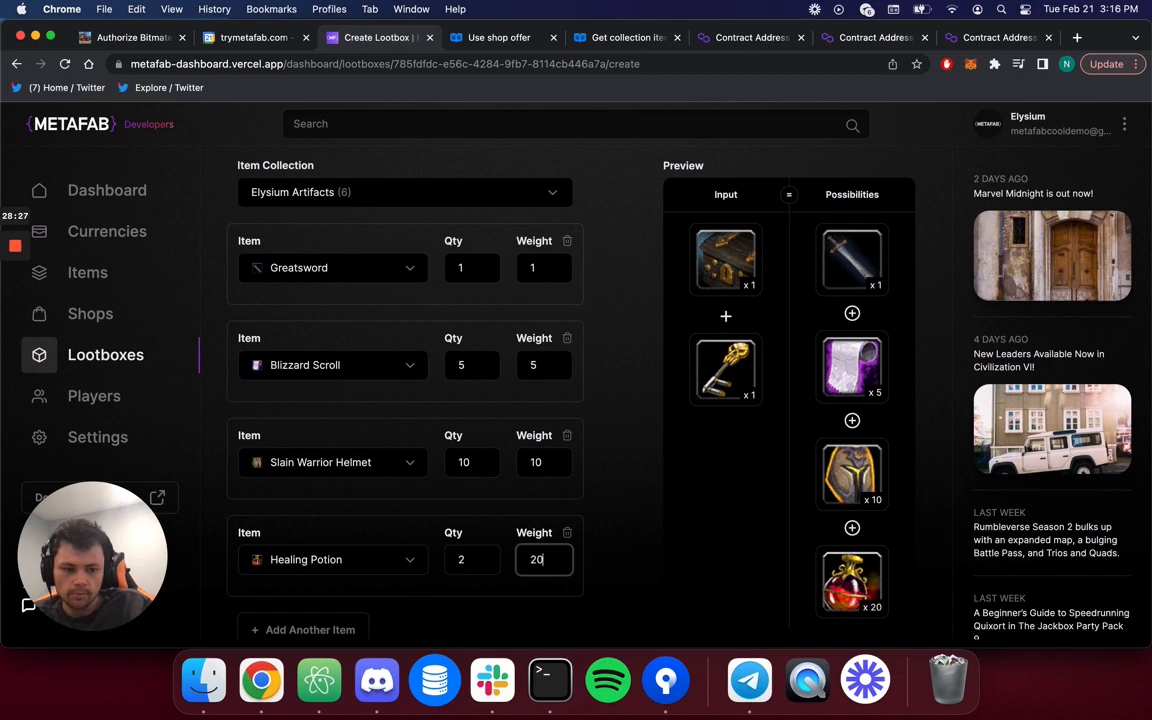
{"action": "key", "text": "BackSpace"}
{"action": "key", "text": "BackSpace"}
{"action": "type", "text": "20"}
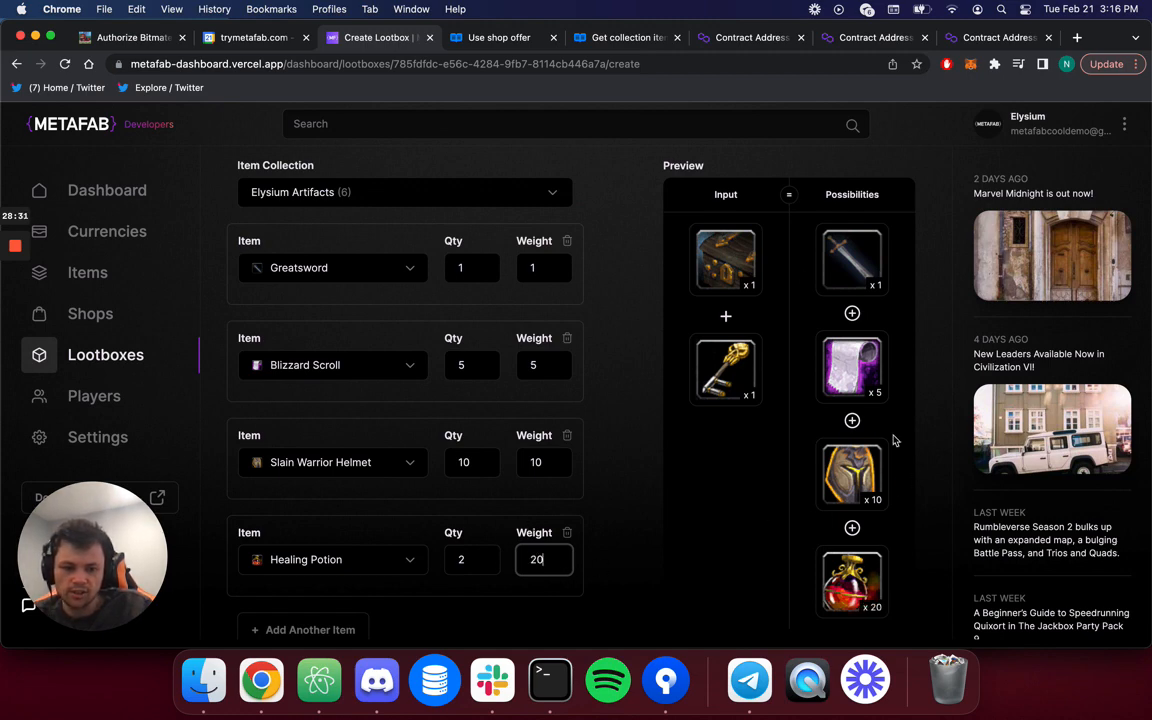
{"action": "left_click", "coordinate": [629, 433]}
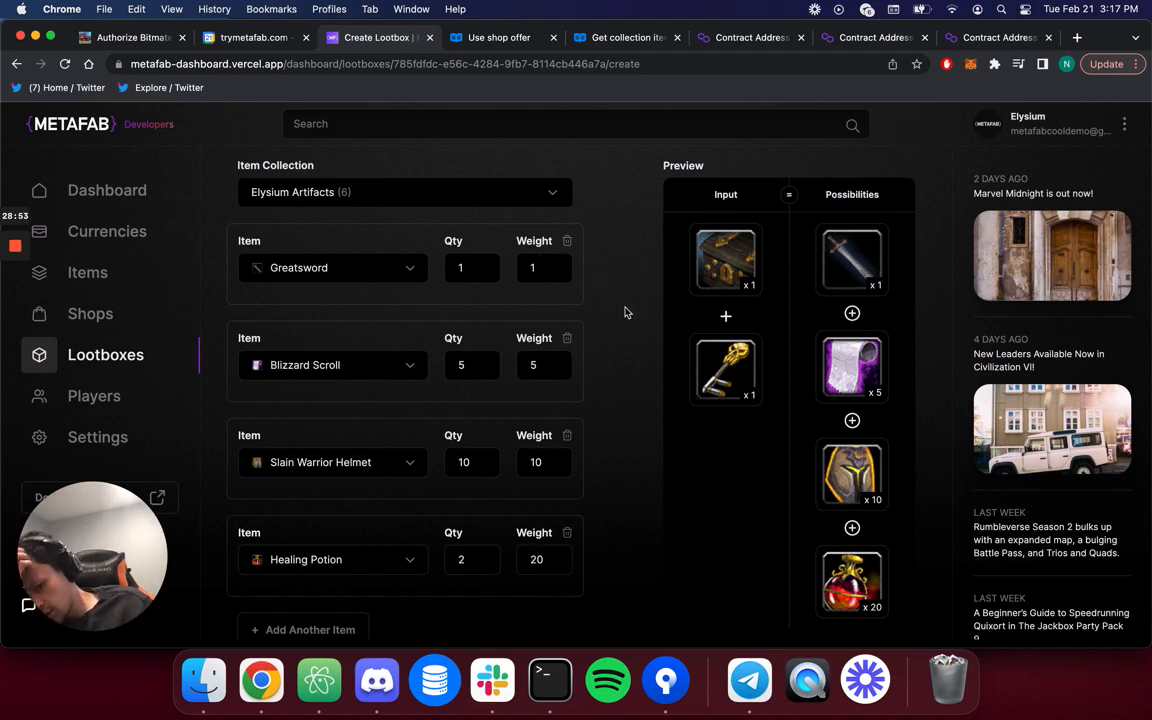
Check each Weight field to confirm the values 1, 5, 10 and 20.
{"action": "left_click", "coordinate": [545, 264]}
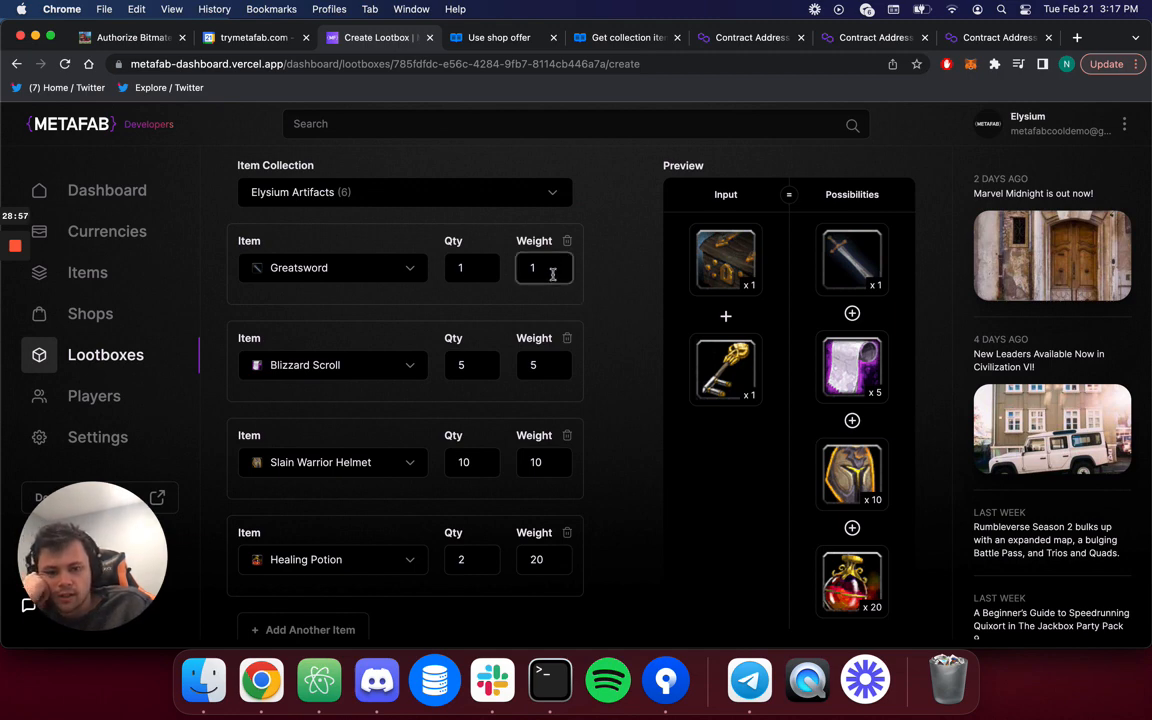
{"action": "left_click", "coordinate": [541, 364]}
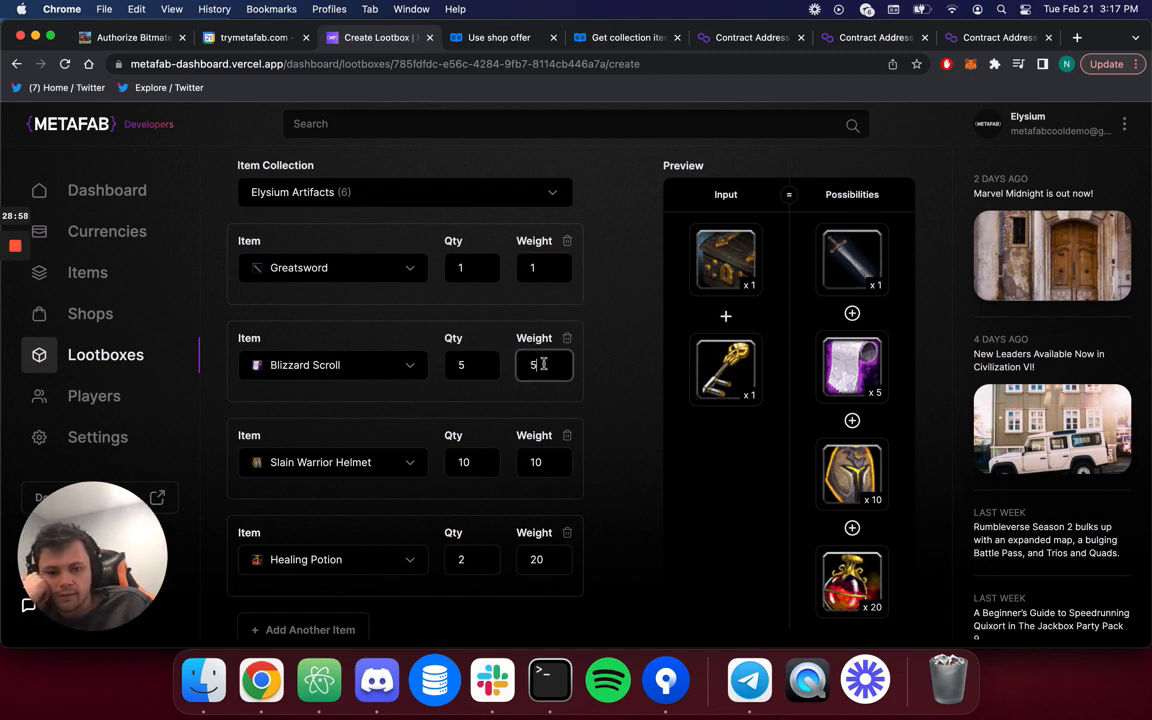
{"action": "left_click", "coordinate": [545, 465]}
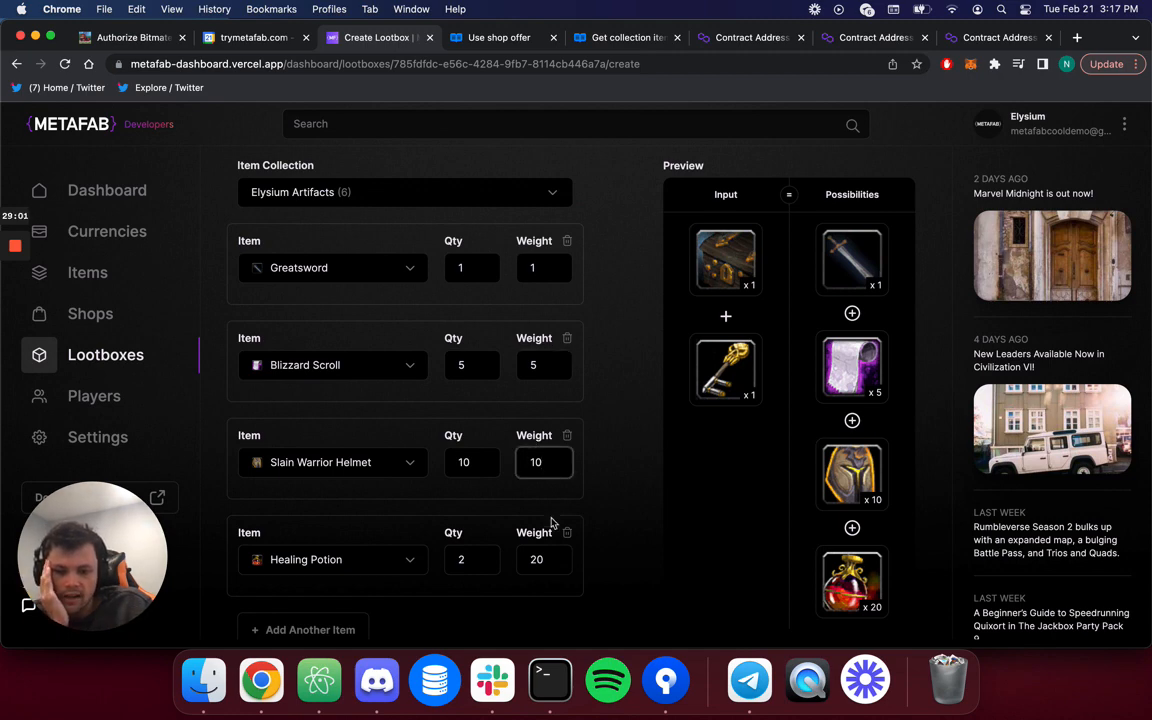
{"action": "left_click", "coordinate": [553, 562]}
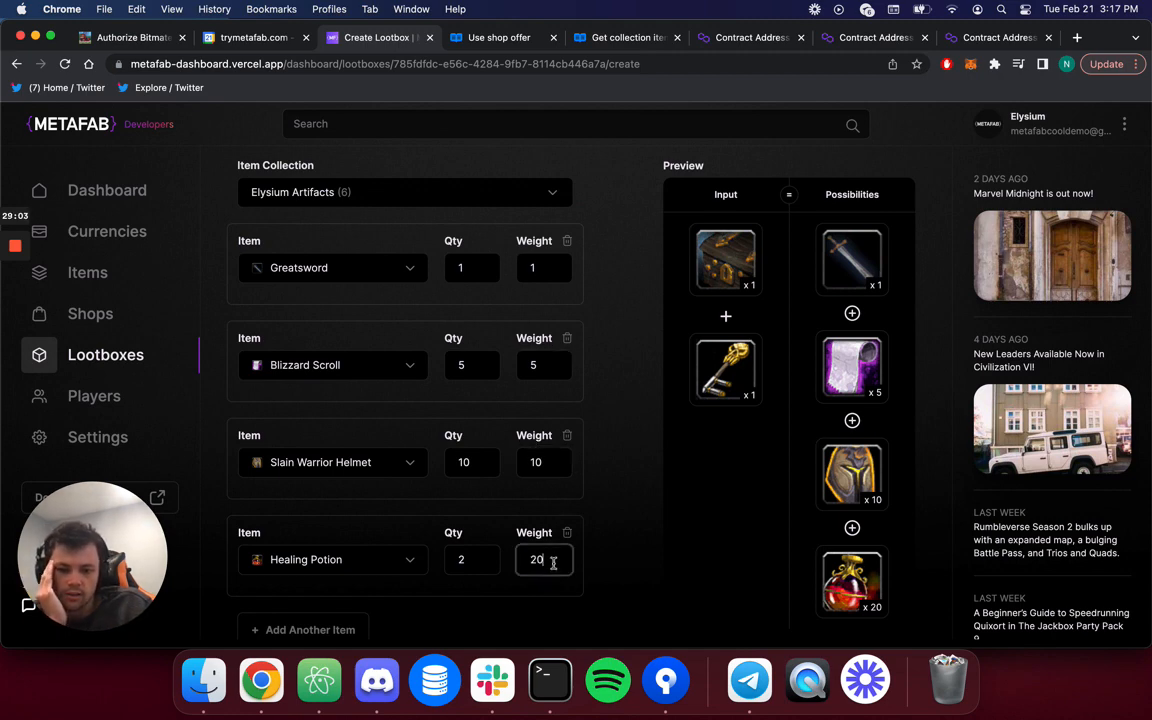
{"action": "scroll", "coordinate": [640, 518], "scroll_direction": "down", "scroll_amount": 2}
{"action": "scroll", "coordinate": [634, 520], "scroll_direction": "down", "scroll_amount": 2}
{"action": "scroll", "coordinate": [634, 520], "scroll_direction": "up", "scroll_amount": 10}
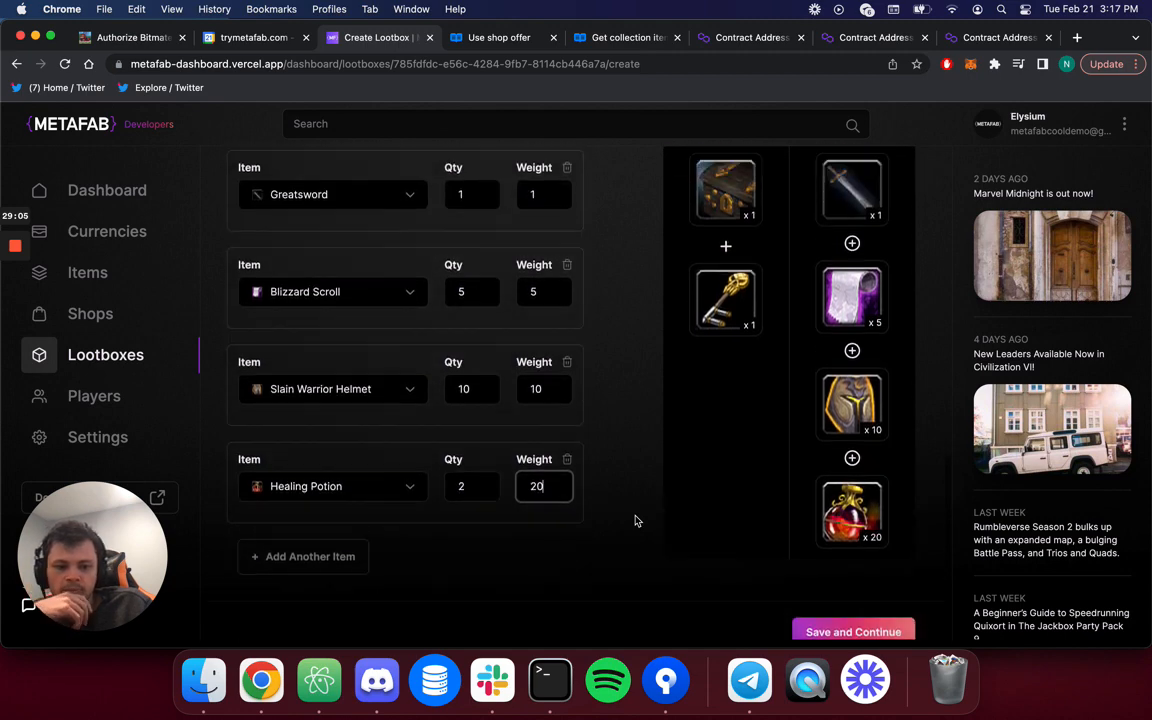
{"action": "scroll", "coordinate": [634, 520], "scroll_direction": "up", "scroll_amount": 5}
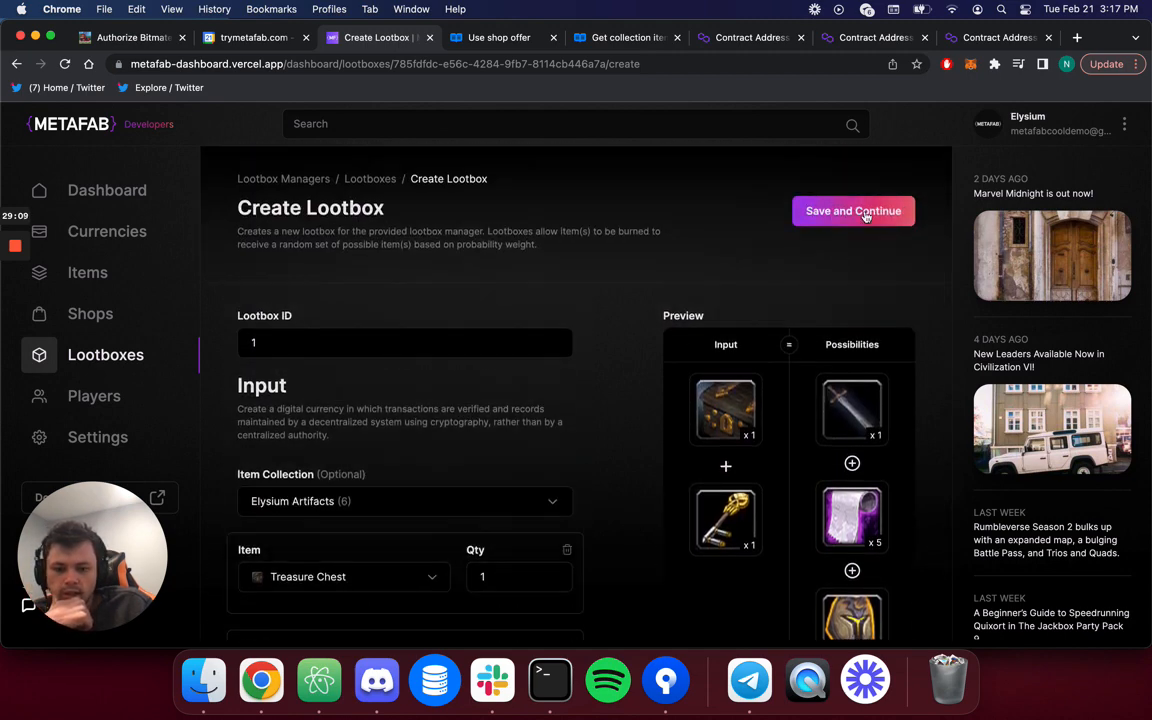
Submit the new lootbox with 1 as Total Output Items to create lootbox 1.
{"action": "left_click", "coordinate": [866, 214]}
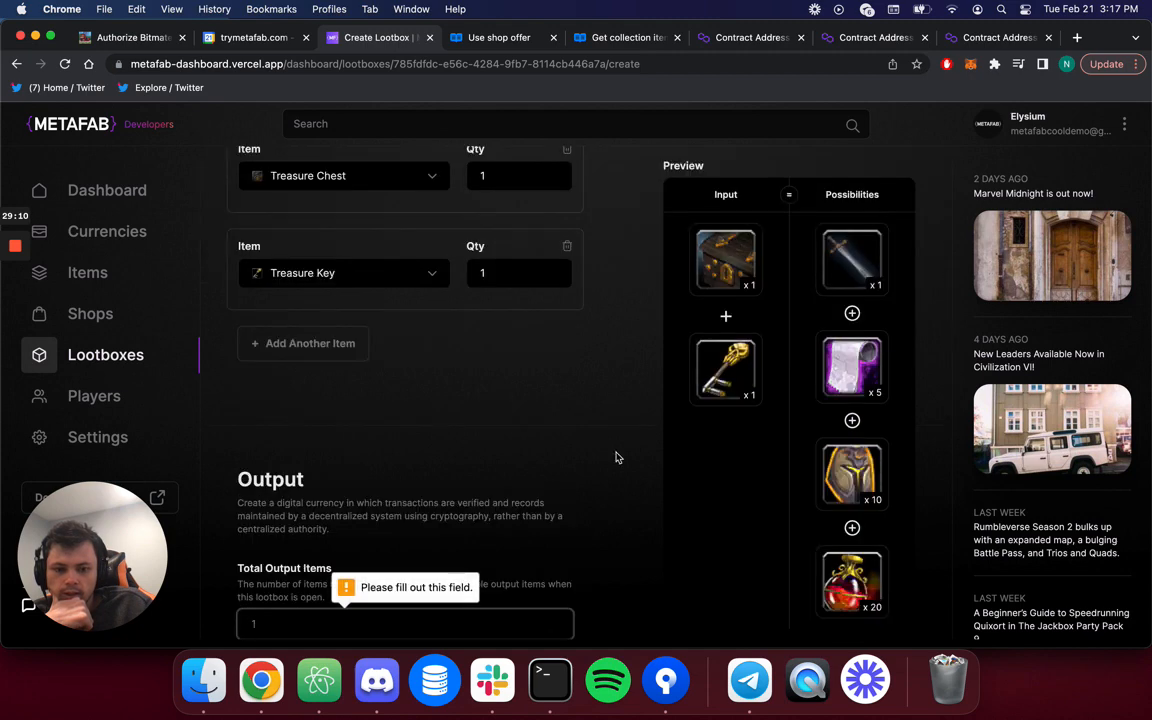
{"action": "scroll", "coordinate": [614, 458], "scroll_direction": "down", "scroll_amount": 3}
{"action": "type", "text": "1"}
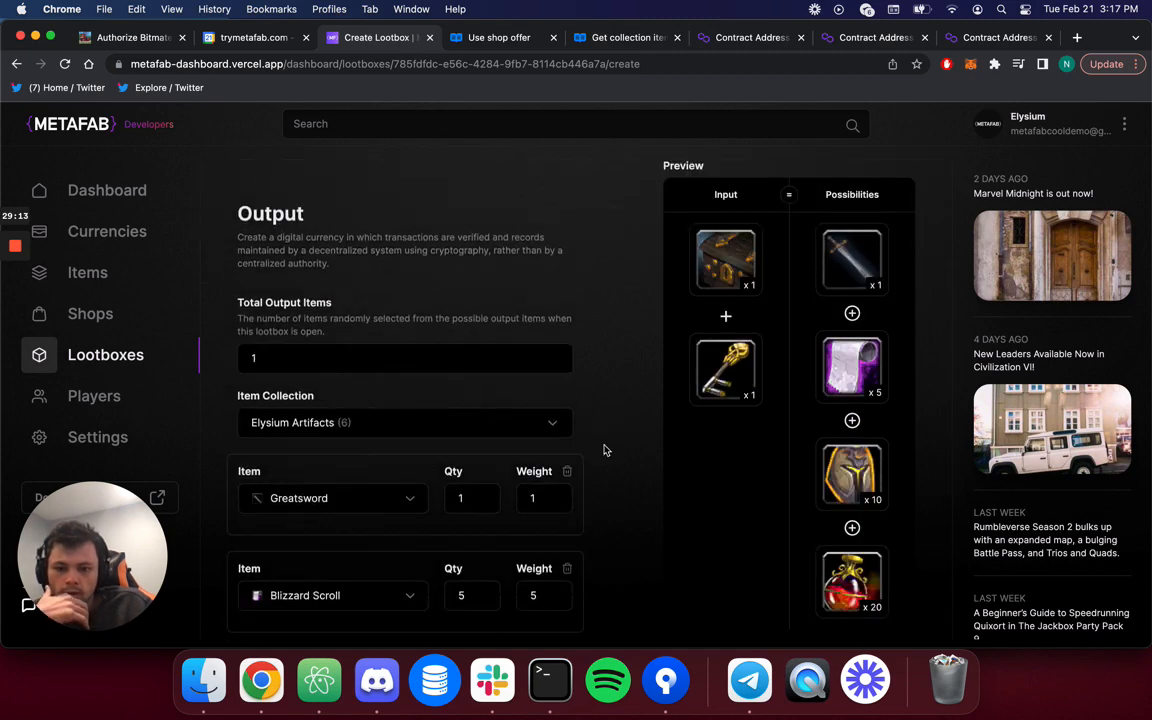
{"action": "scroll", "coordinate": [606, 450], "scroll_direction": "down", "scroll_amount": 4}
{"action": "left_click", "coordinate": [830, 535]}
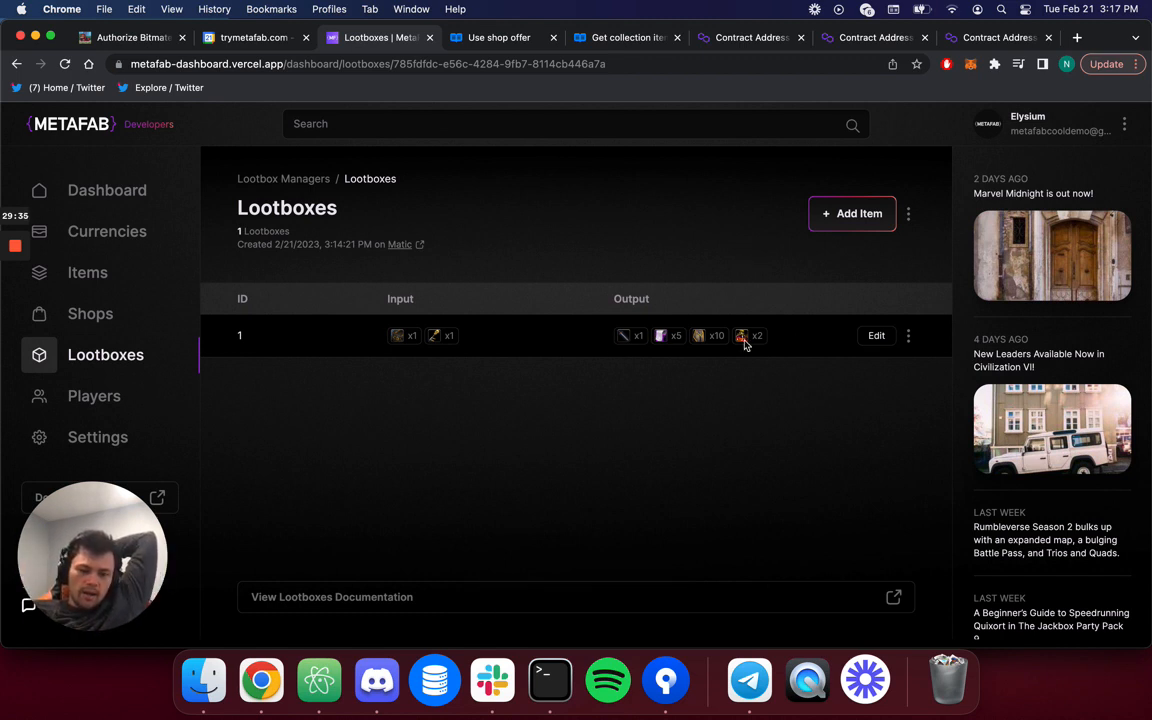
Review lootbox 1's edit form, then return to Lootboxes and open the lootboxes documentation.
{"action": "left_click", "coordinate": [878, 338]}
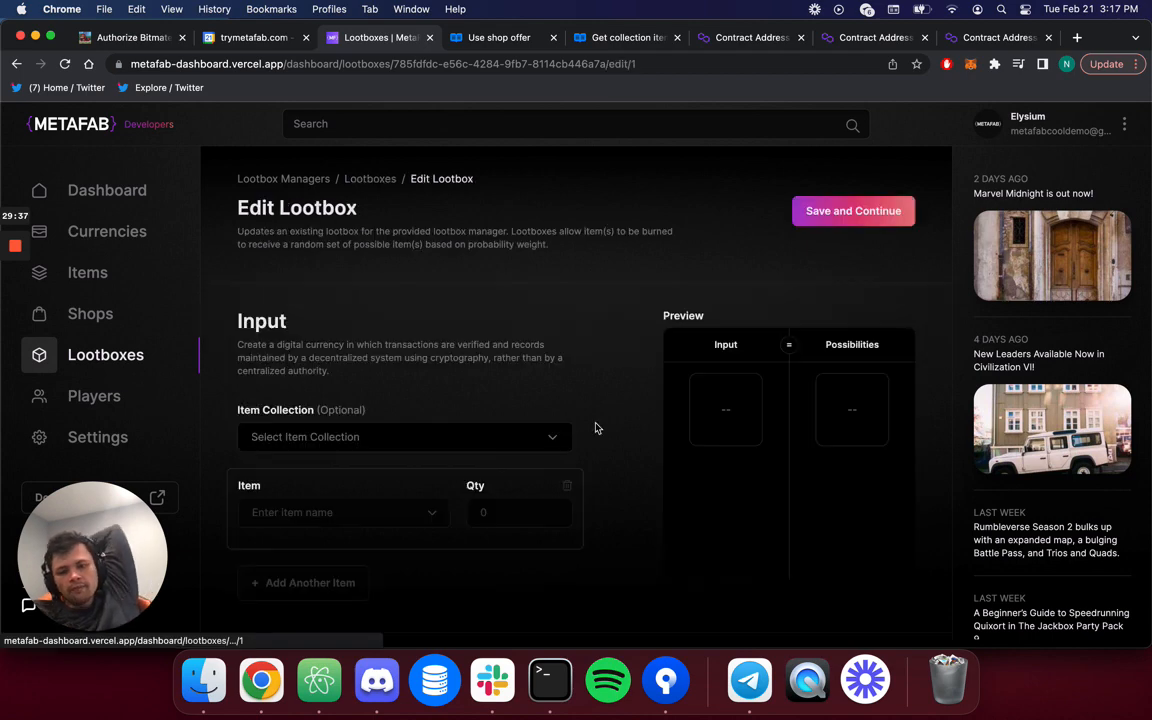
{"action": "scroll", "coordinate": [590, 420], "scroll_direction": "down", "scroll_amount": 8}
{"action": "scroll", "coordinate": [586, 399], "scroll_direction": "down", "scroll_amount": 4}
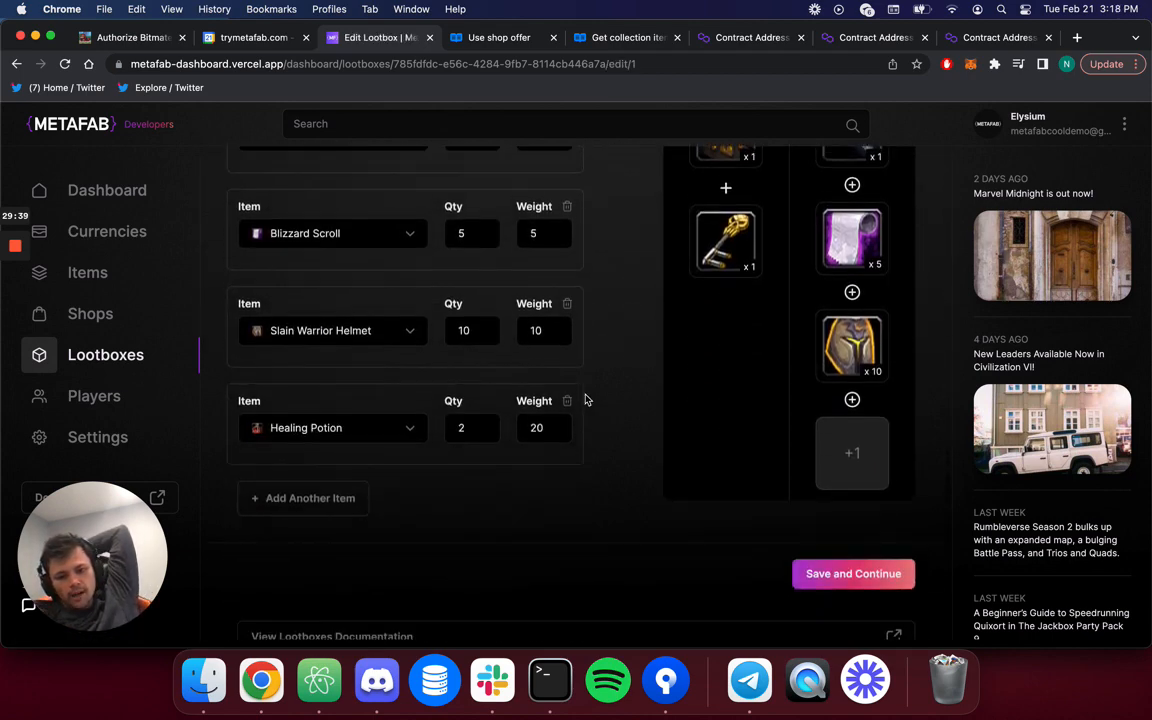
{"action": "scroll", "coordinate": [586, 399], "scroll_direction": "up", "scroll_amount": 2}
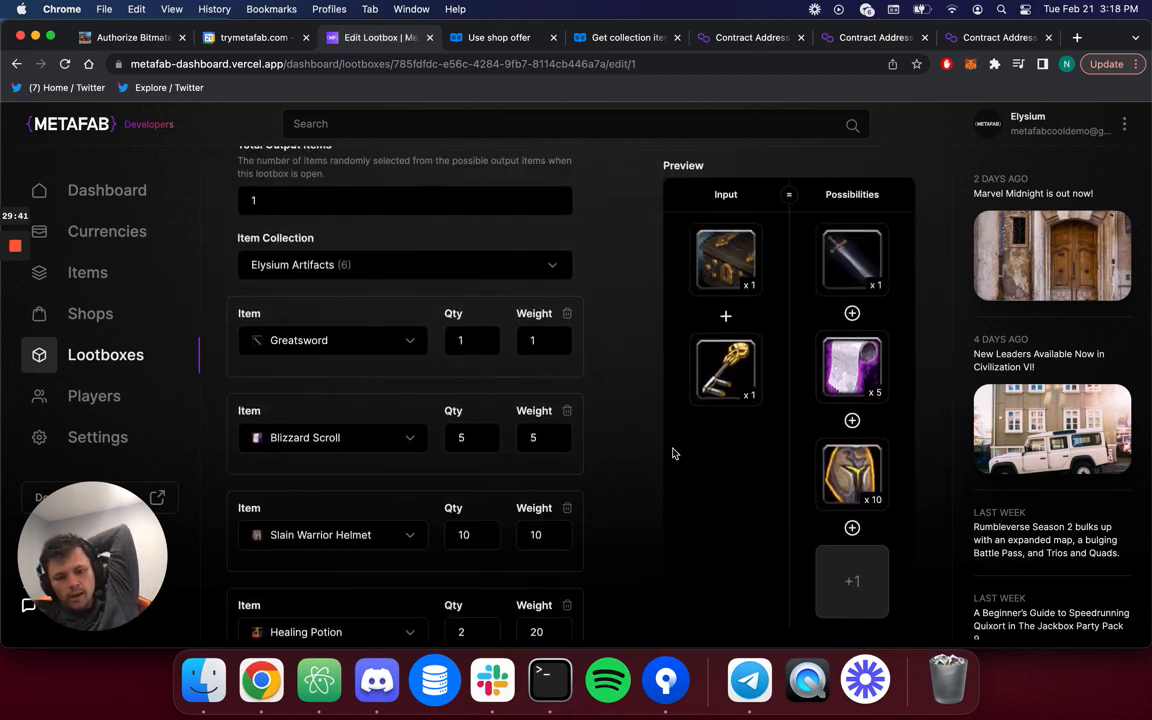
{"action": "scroll", "coordinate": [671, 452], "scroll_direction": "down", "scroll_amount": 3}
{"action": "scroll", "coordinate": [671, 452], "scroll_direction": "up", "scroll_amount": 12}
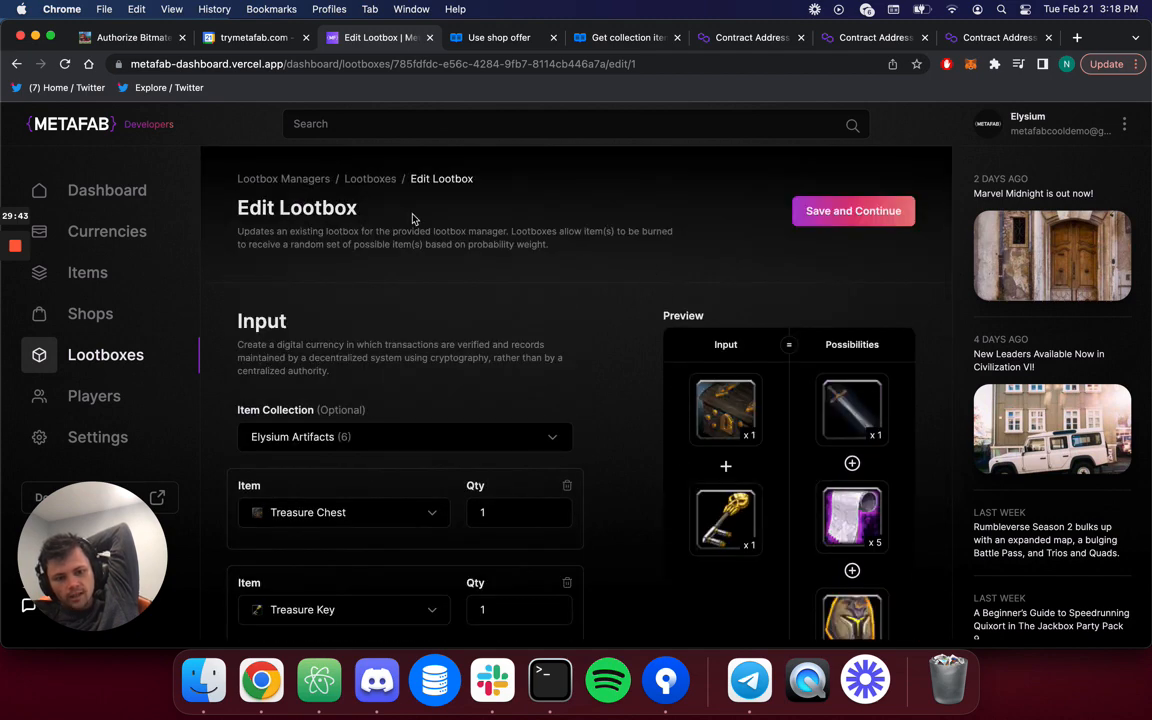
{"action": "left_click", "coordinate": [370, 179]}
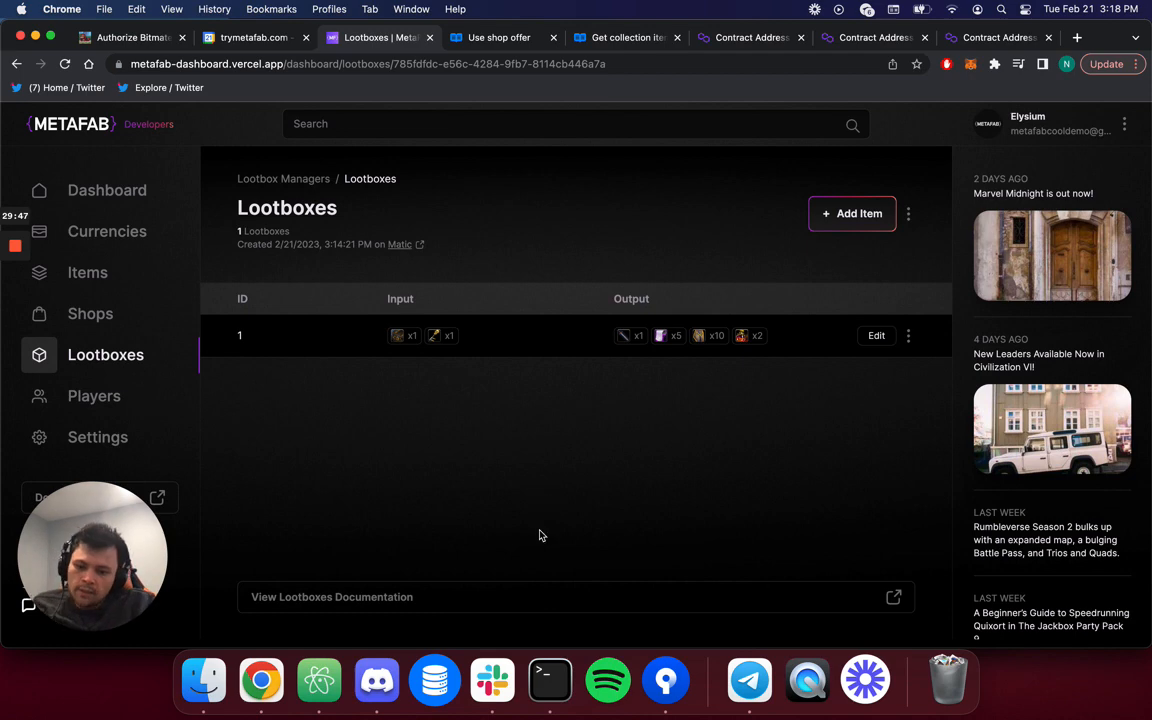
{"action": "left_click", "coordinate": [507, 604]}
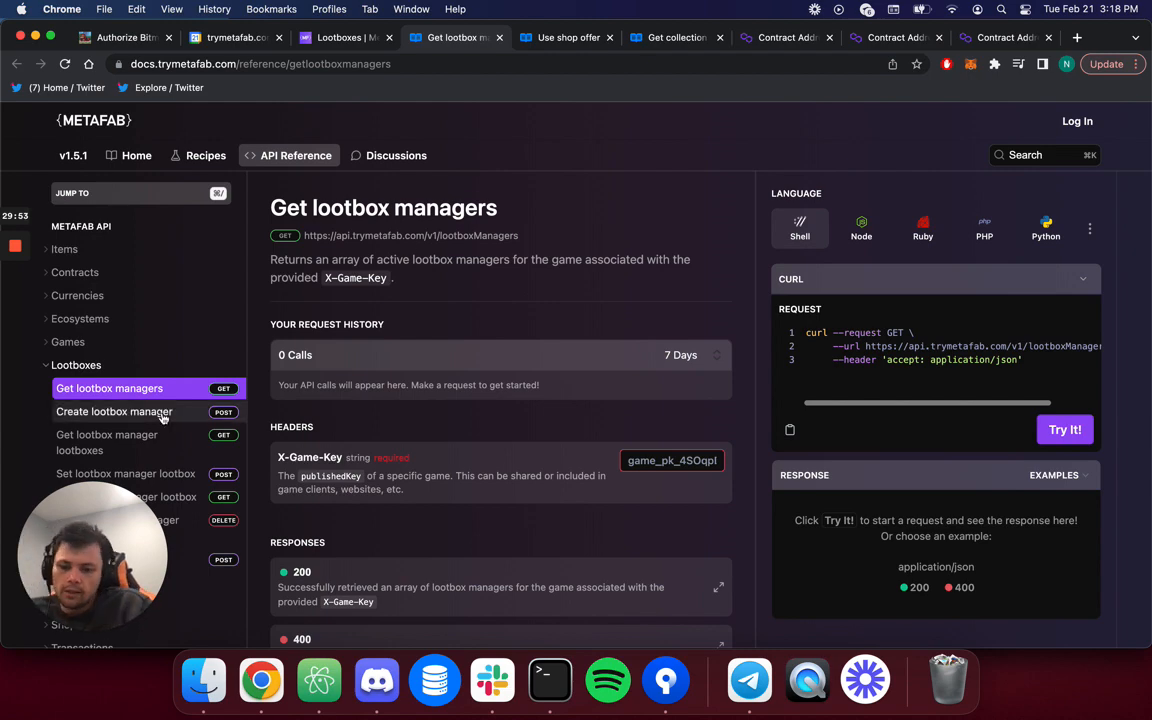
View the Remove lootbox manager lootbox reference, then open the Unity SDK page's C# repository.
{"action": "scroll", "coordinate": [160, 430], "scroll_direction": "down", "scroll_amount": 4}
{"action": "left_click", "coordinate": [160, 465]}
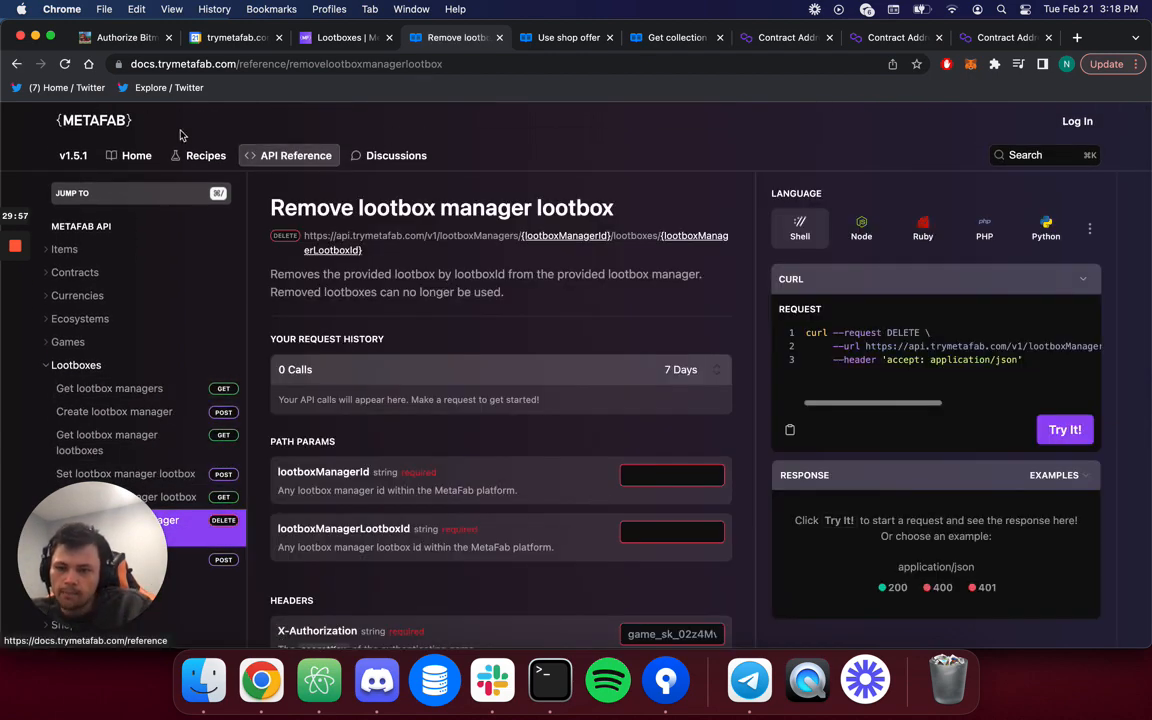
{"action": "left_click", "coordinate": [135, 155]}
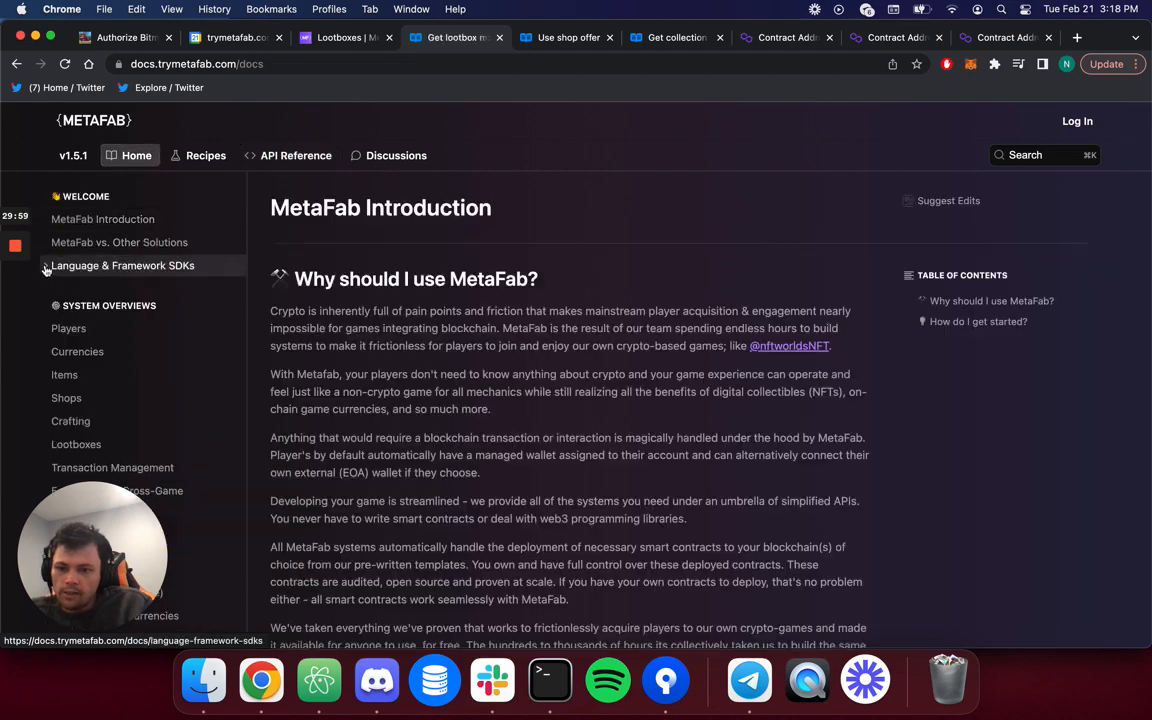
{"action": "left_click", "coordinate": [97, 266]}
{"action": "left_click", "coordinate": [80, 288]}
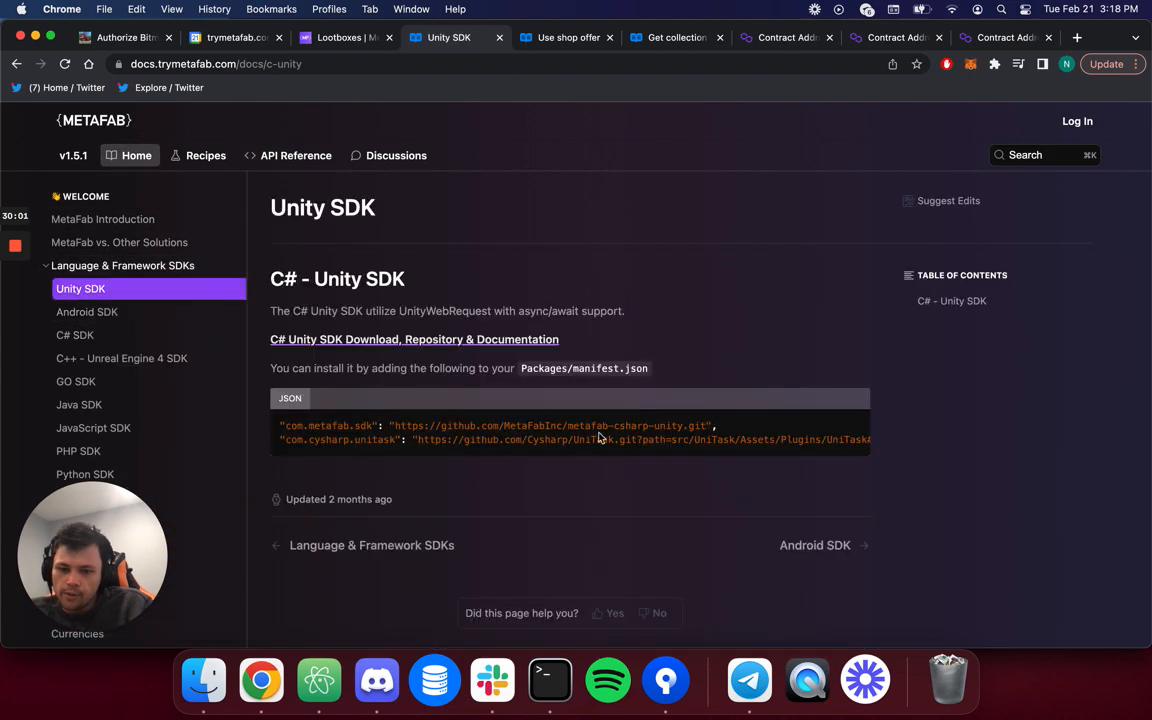
{"action": "left_click", "coordinate": [364, 347]}
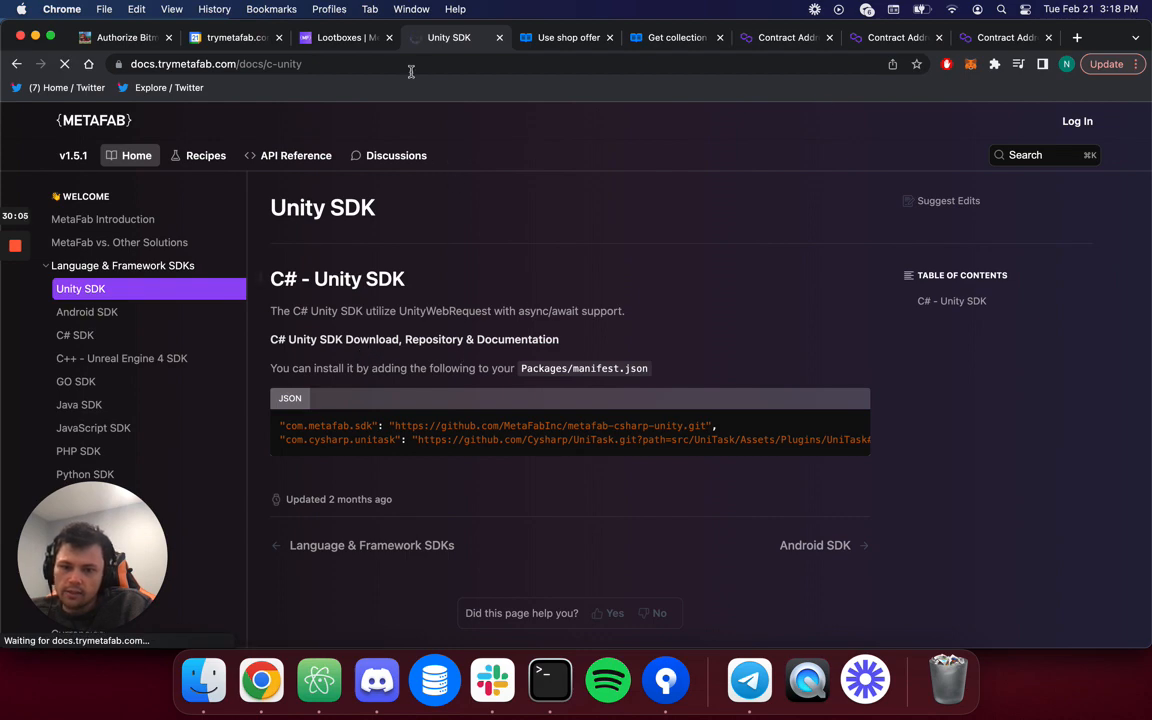
Skim the metafab-csharp-unity README on GitHub, then close that tab.
{"action": "left_click", "coordinate": [365, 37]}
{"action": "left_click", "coordinate": [455, 38]}
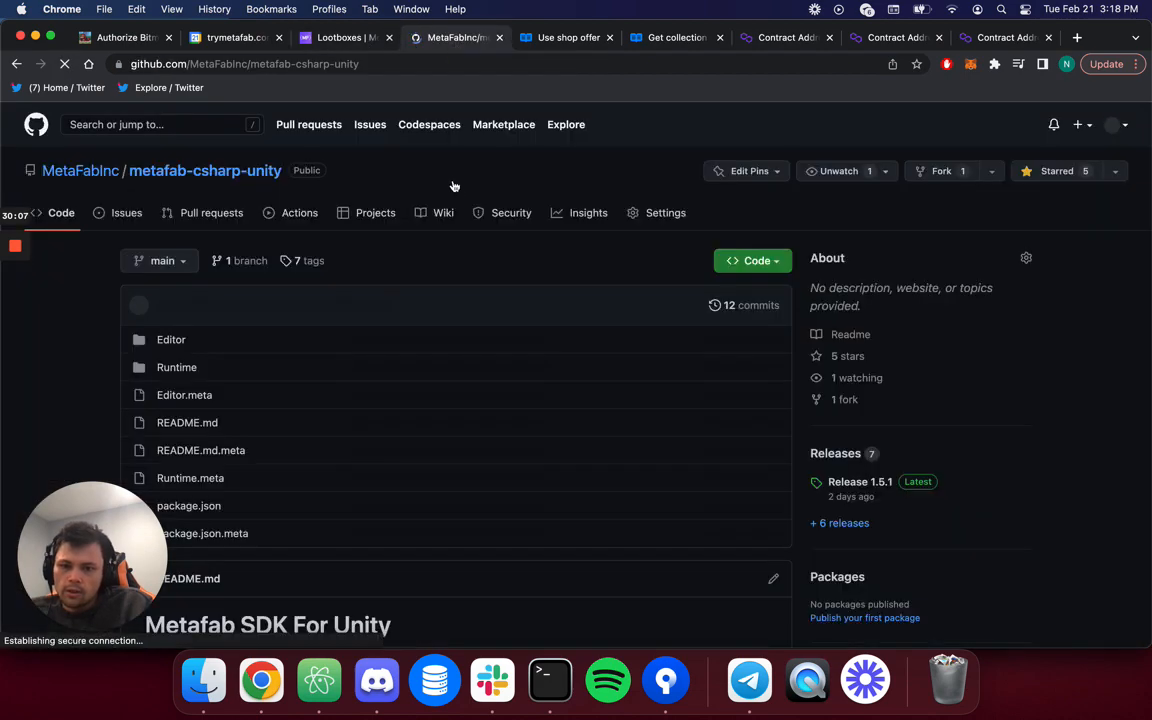
{"action": "scroll", "coordinate": [370, 480], "scroll_direction": "down", "scroll_amount": 20}
{"action": "scroll", "coordinate": [360, 478], "scroll_direction": "down", "scroll_amount": 15}
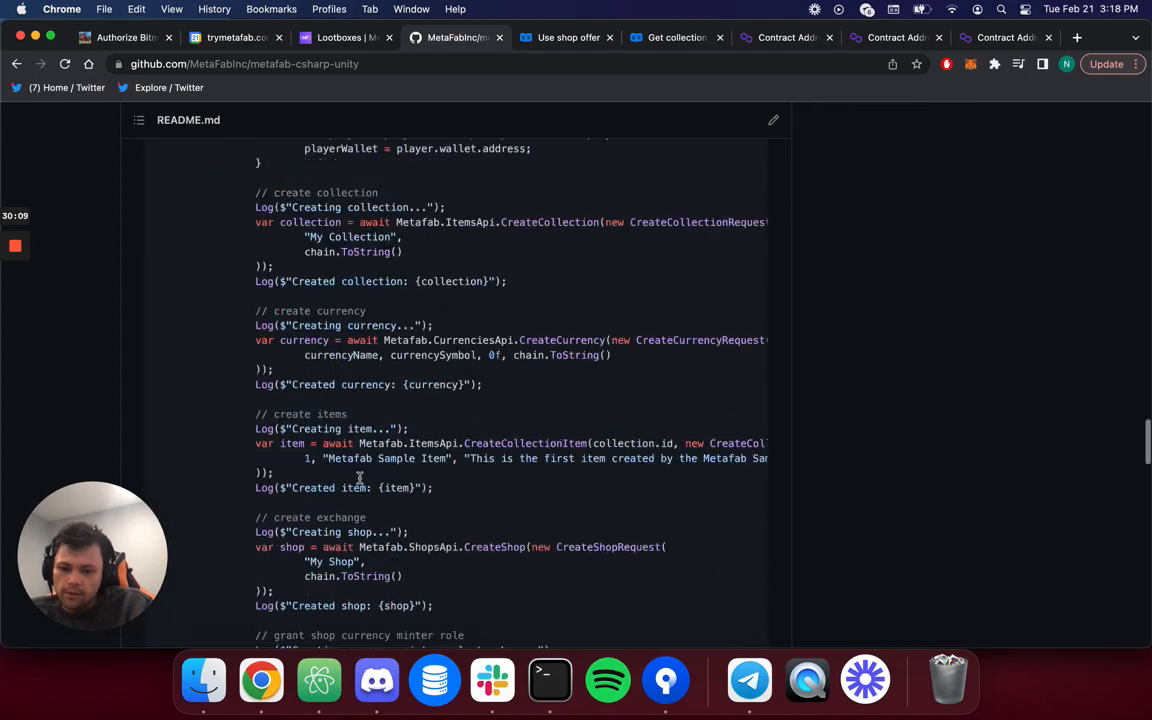
{"action": "left_click", "coordinate": [499, 37]}
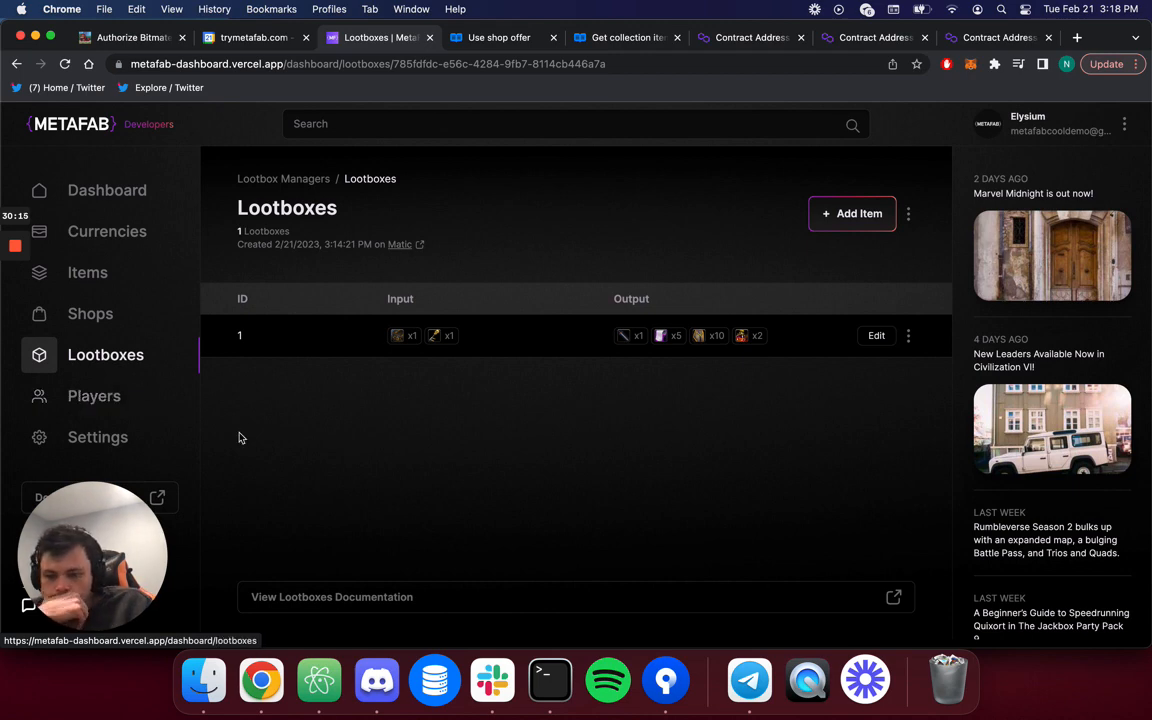
Start a new player named arkdevtest and enter and confirm its password.
{"action": "left_click", "coordinate": [122, 399]}
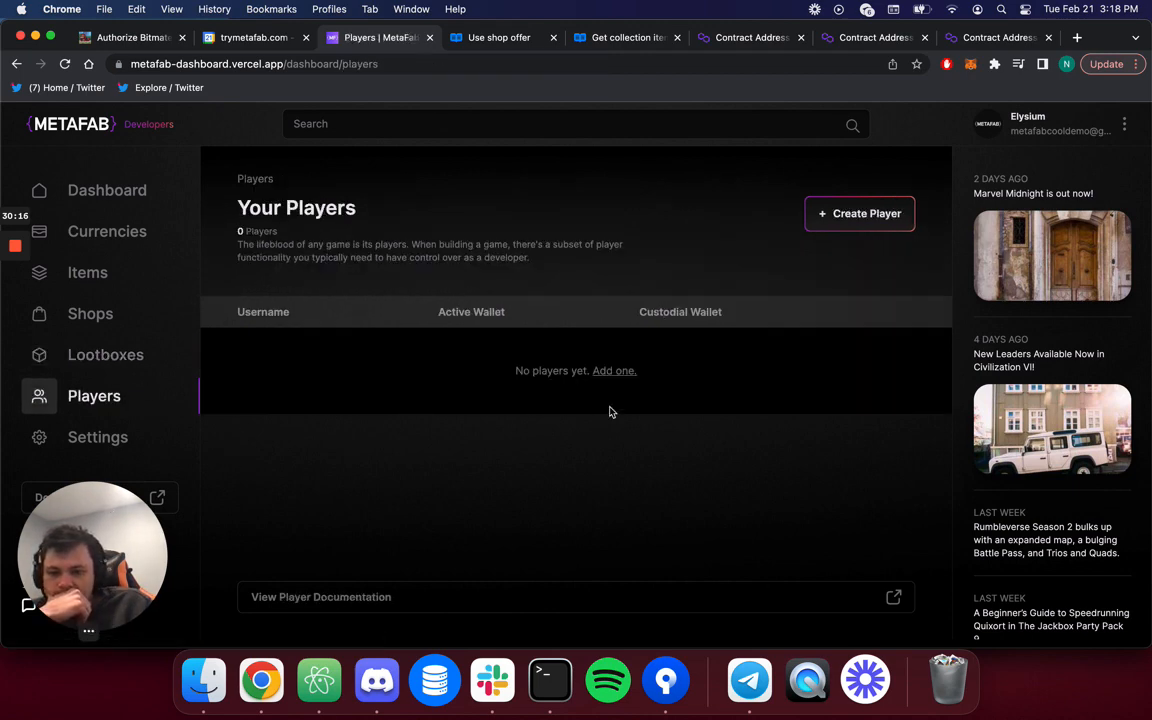
{"action": "left_click", "coordinate": [828, 214]}
{"action": "type", "text": "arkdev"}
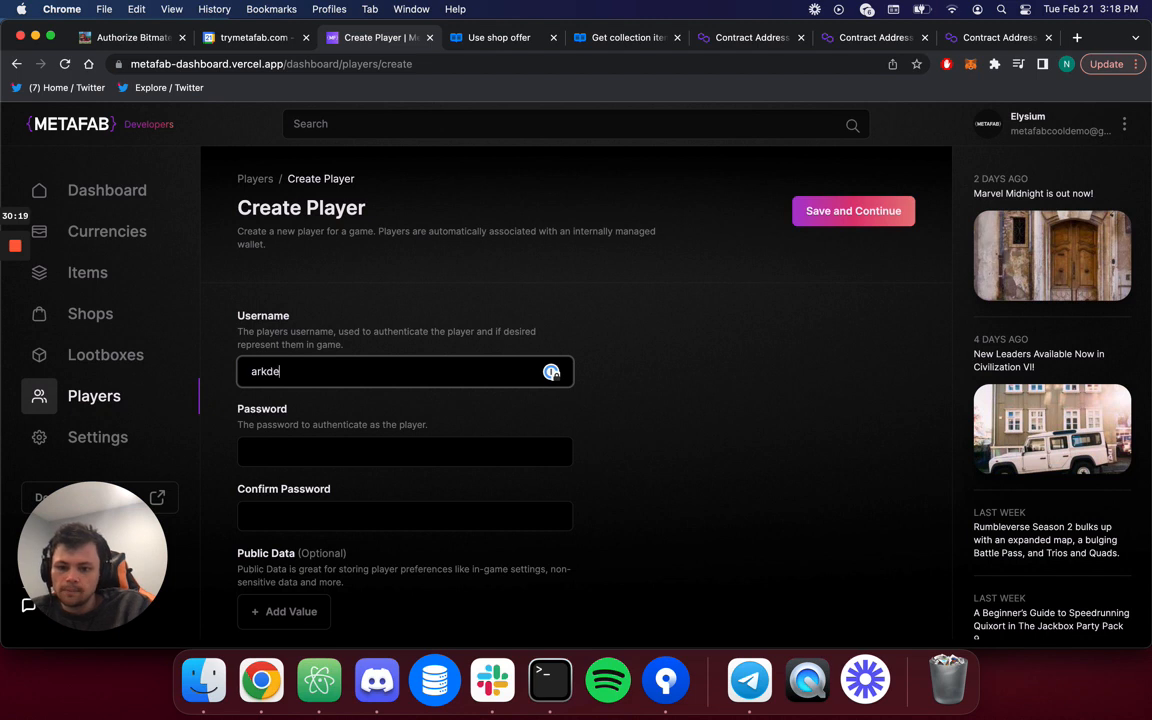
{"action": "key", "text": "Tab"}
{"action": "scroll", "coordinate": [576, 400], "scroll_direction": "down", "scroll_amount": 2}
{"action": "type", "text": "•••••••"}
{"action": "key", "text": "Tab"}
{"action": "type", "text": "•••••••"}
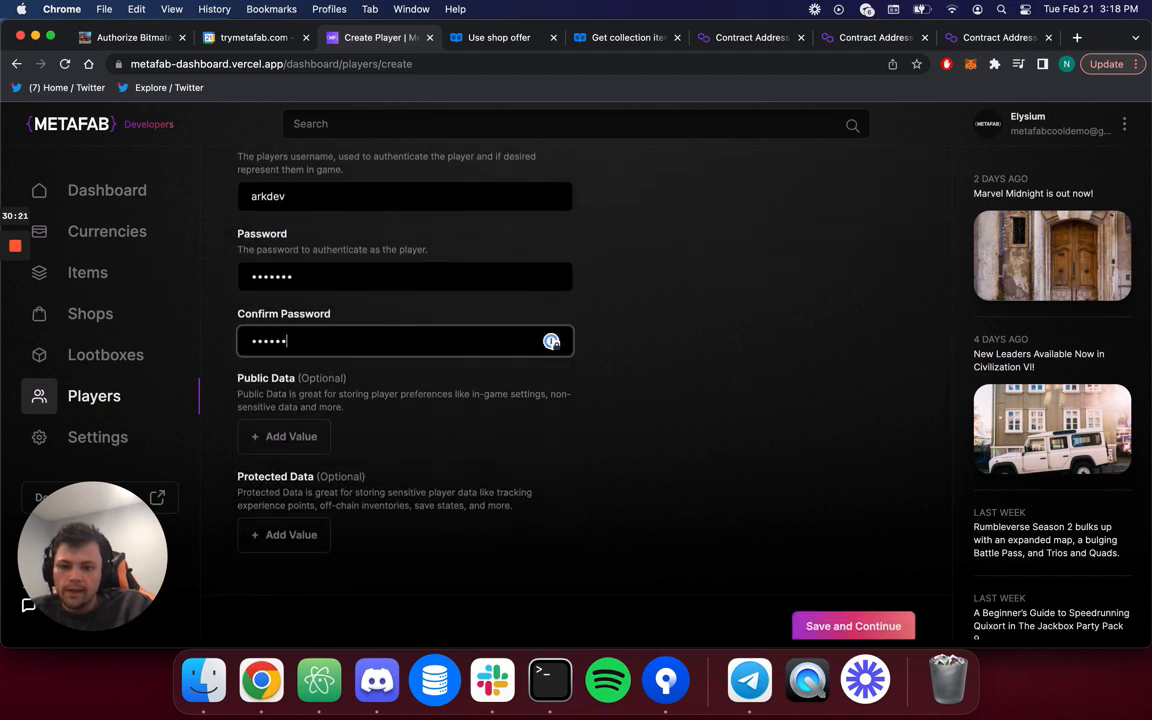
{"action": "left_click", "coordinate": [674, 517]}
{"action": "scroll", "coordinate": [674, 517], "scroll_direction": "up", "scroll_amount": 3}
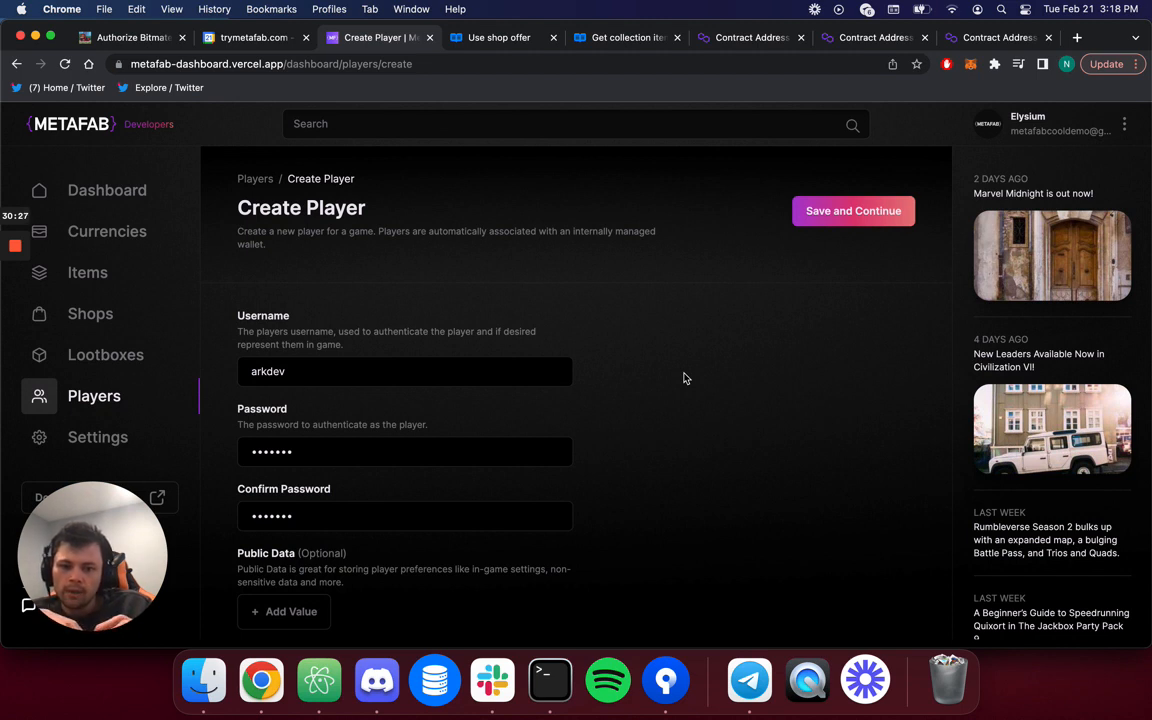
{"action": "left_click", "coordinate": [562, 376]}
{"action": "type", "text": "test"}
Add then remove empty Public and Protected Data entries, and save the player.
{"action": "scroll", "coordinate": [701, 426], "scroll_direction": "down", "scroll_amount": 1}
{"action": "scroll", "coordinate": [701, 426], "scroll_direction": "down", "scroll_amount": 5}
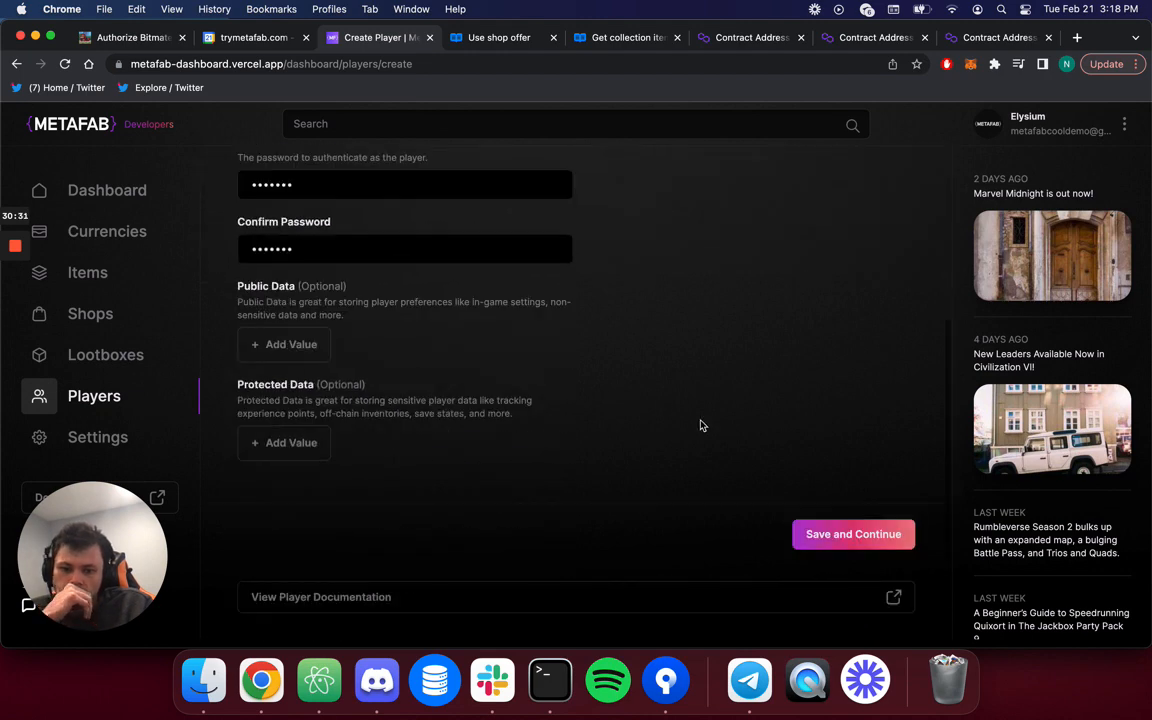
{"action": "scroll", "coordinate": [370, 221], "scroll_direction": "up", "scroll_amount": 3}
{"action": "scroll", "coordinate": [379, 405], "scroll_direction": "down", "scroll_amount": 3}
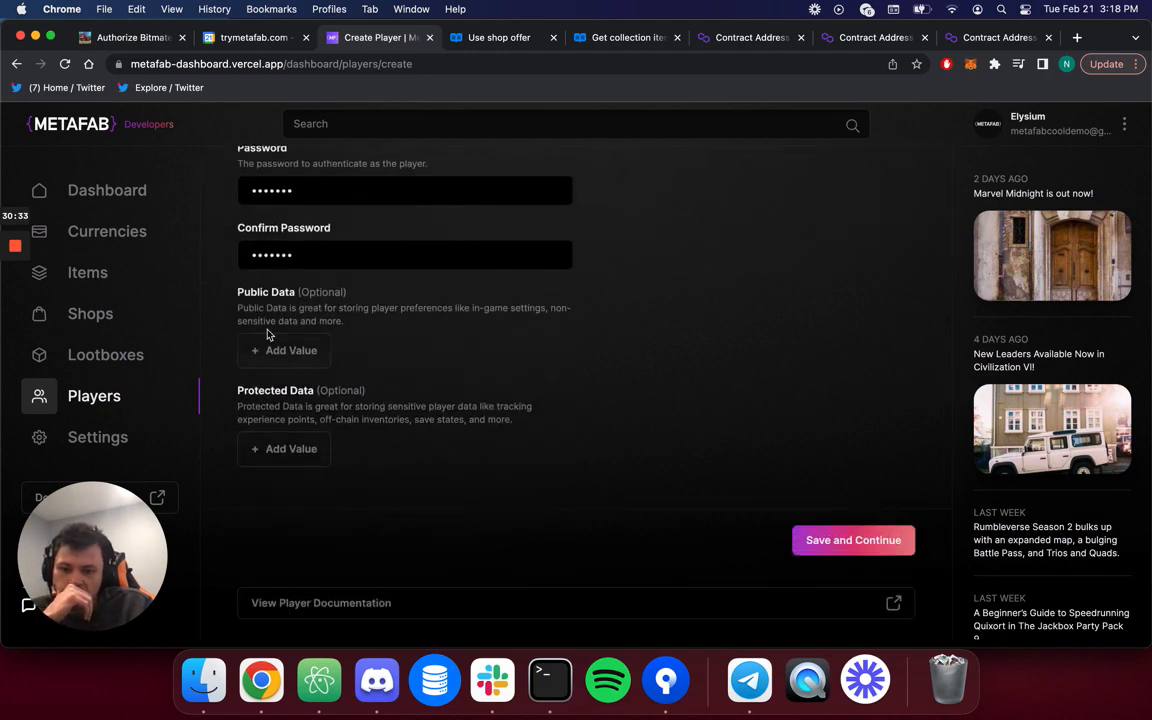
{"action": "left_click_drag", "start_coordinate": [255, 311], "coordinate": [319, 323]}
{"action": "left_click", "coordinate": [288, 353]}
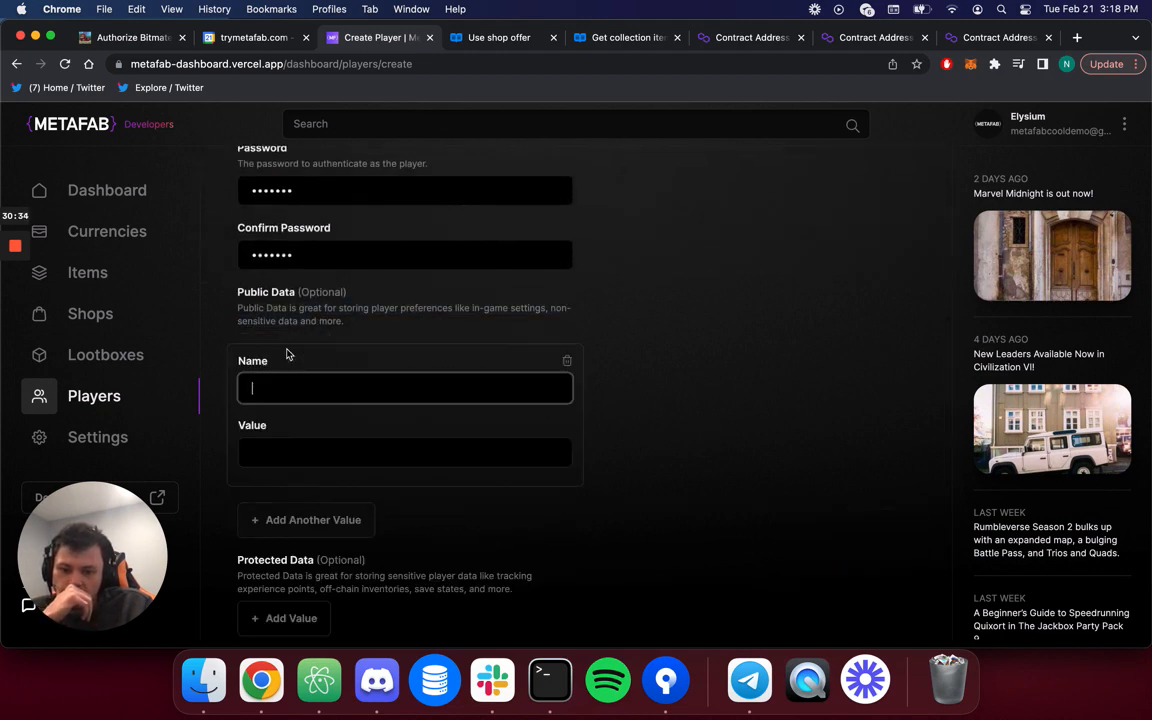
{"action": "left_click", "coordinate": [567, 361]}
{"action": "left_click", "coordinate": [262, 450]}
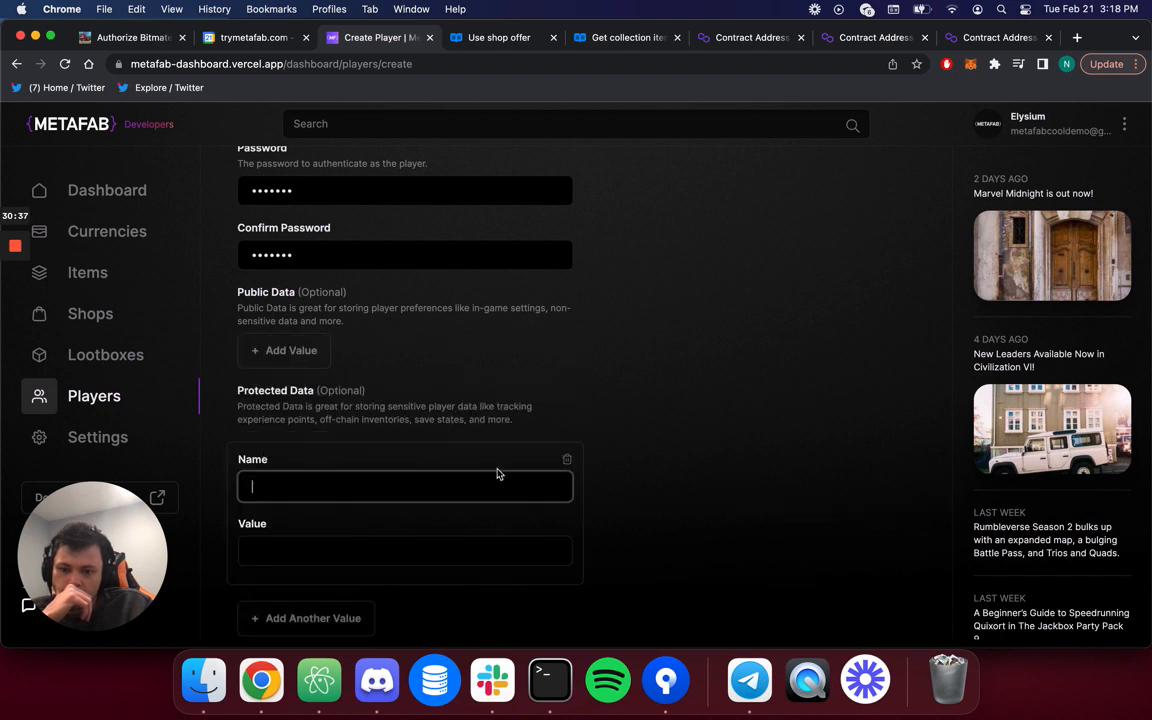
{"action": "left_click", "coordinate": [565, 457]}
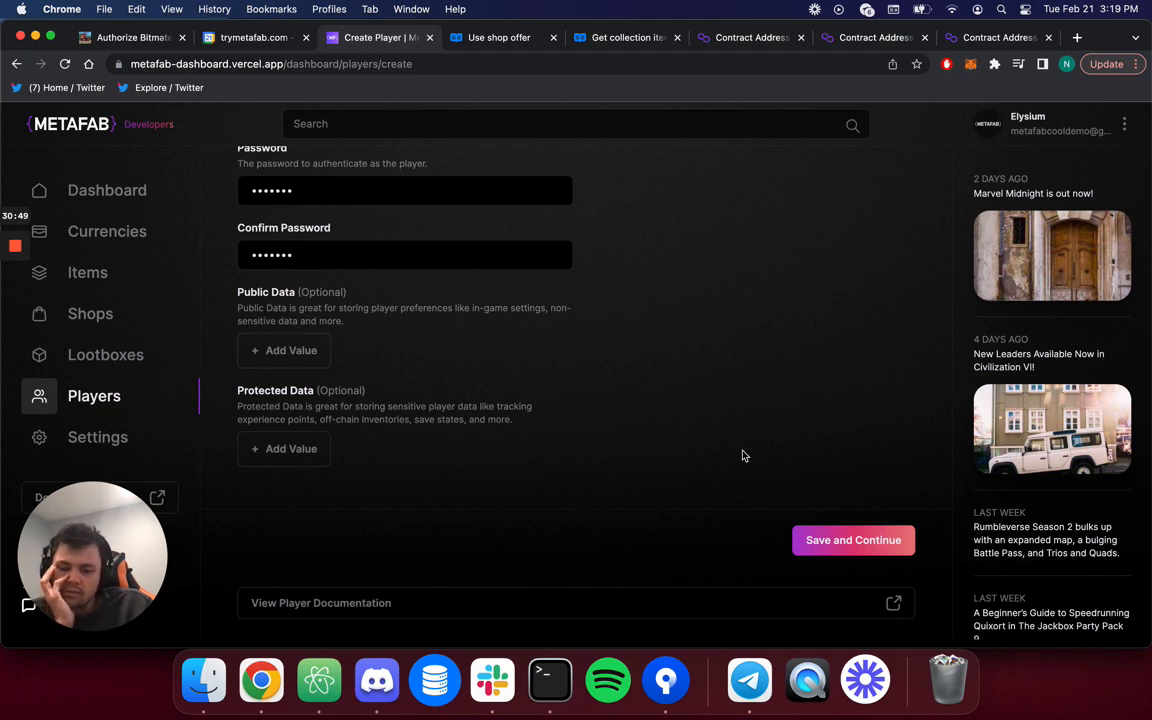
{"action": "left_click", "coordinate": [803, 541]}
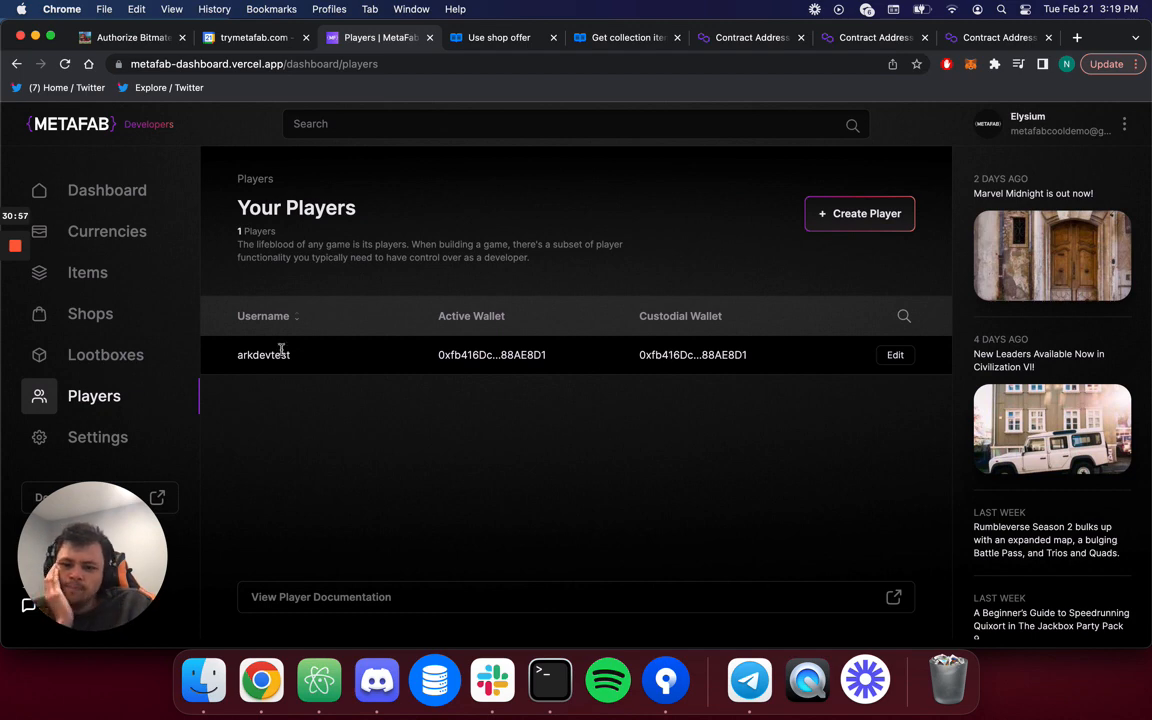
{"action": "left_click", "coordinate": [895, 355]}
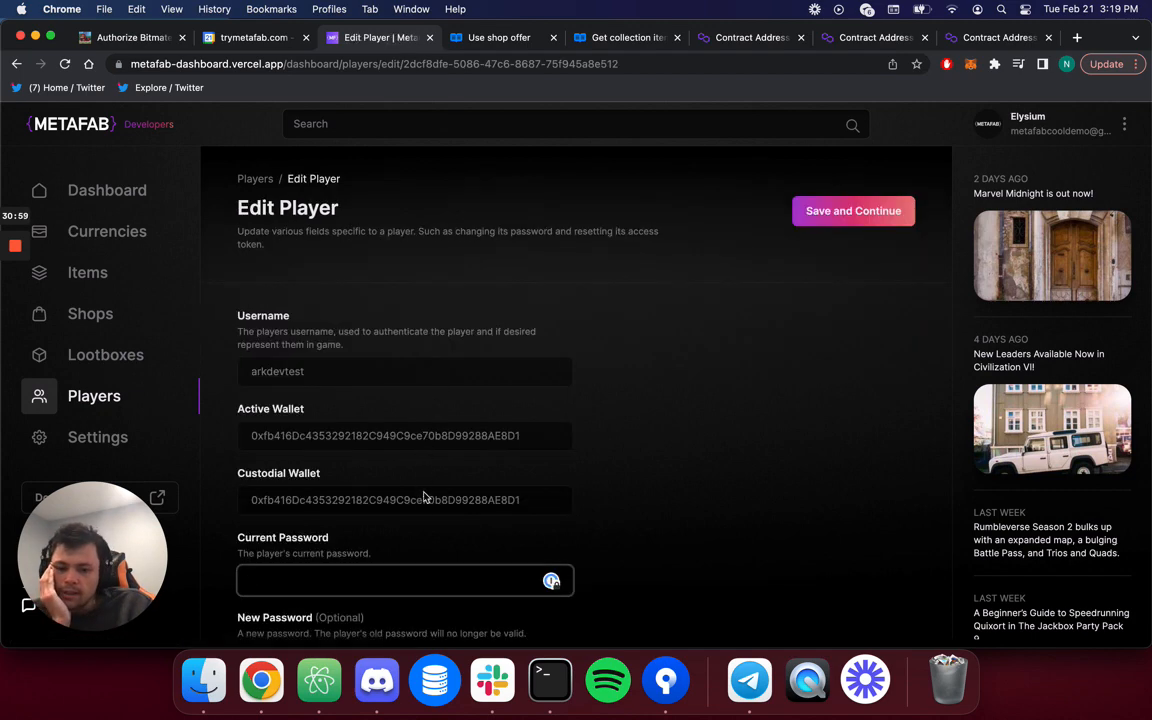
{"action": "scroll", "coordinate": [415, 470], "scroll_direction": "down", "scroll_amount": 3}
{"action": "left_click", "coordinate": [407, 358]}
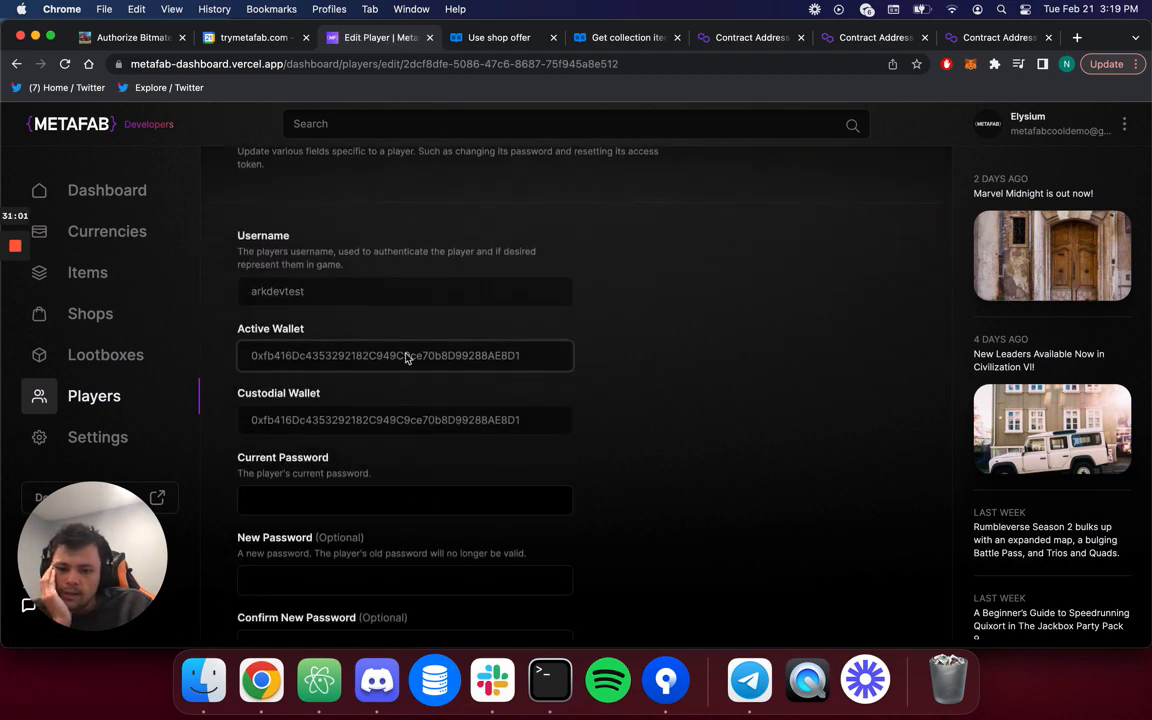
{"action": "left_click", "coordinate": [319, 420]}
{"action": "scroll", "coordinate": [317, 410], "scroll_direction": "down", "scroll_amount": 4}
{"action": "scroll", "coordinate": [320, 430], "scroll_direction": "up", "scroll_amount": 2}
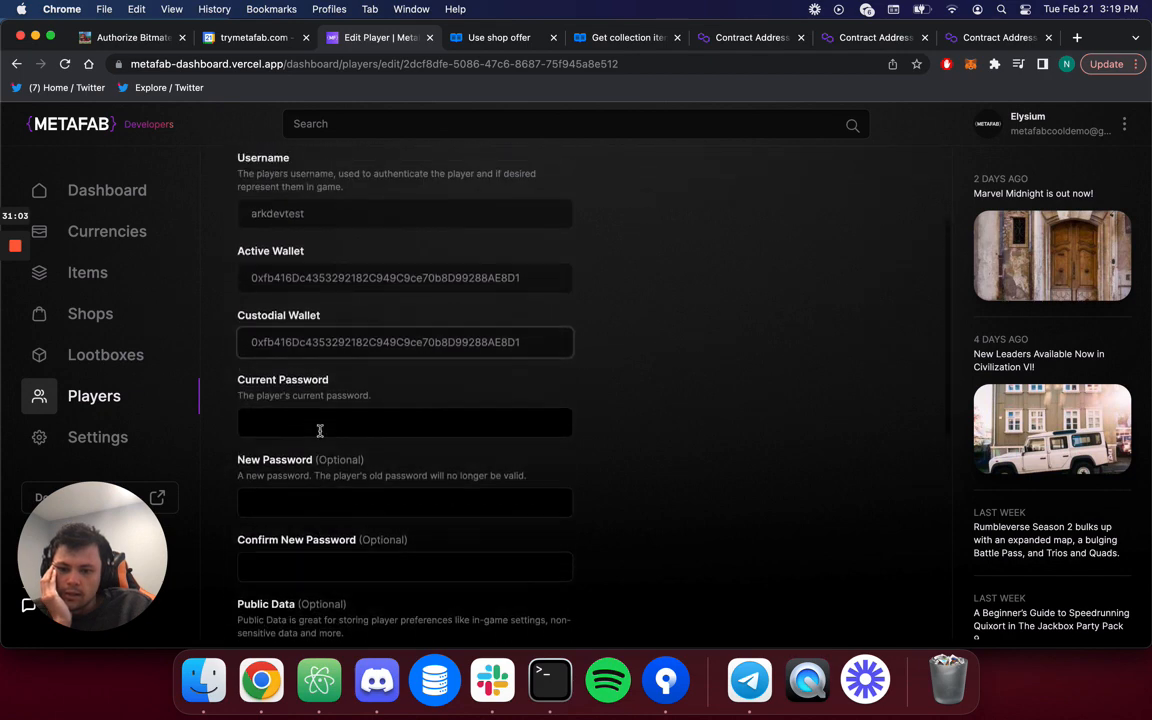
{"action": "left_click", "coordinate": [250, 282]}
{"action": "left_click", "coordinate": [290, 355]}
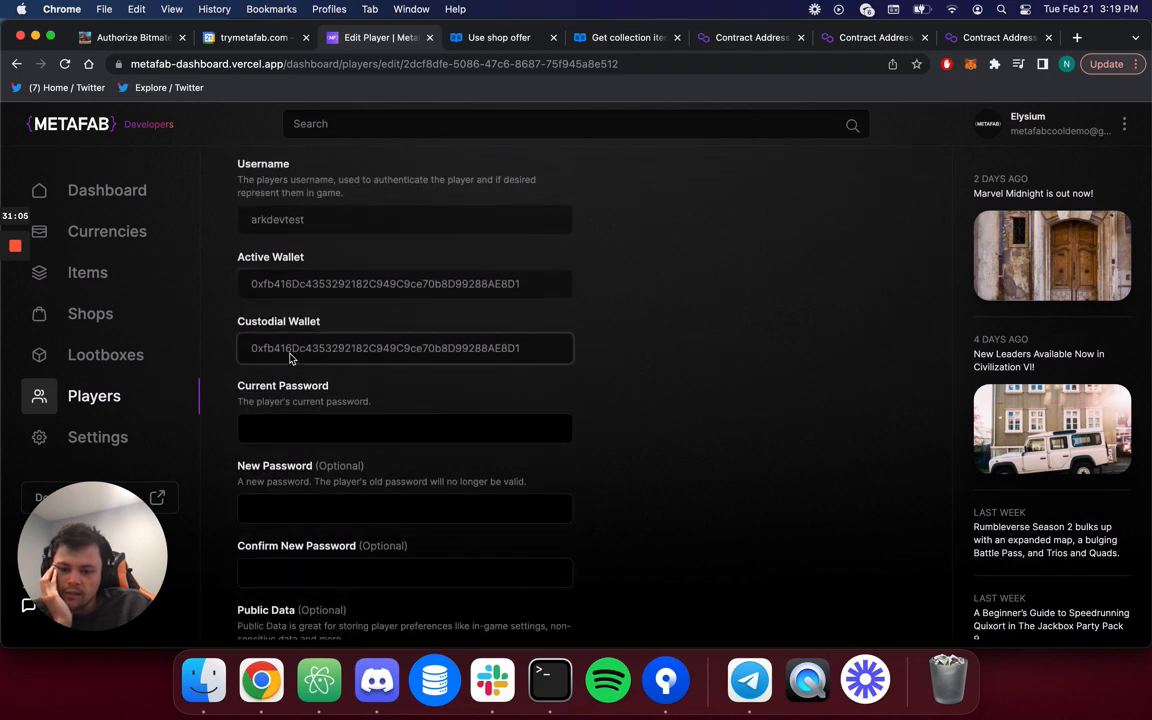
{"action": "left_click", "coordinate": [358, 288]}
{"action": "left_click", "coordinate": [352, 352]}
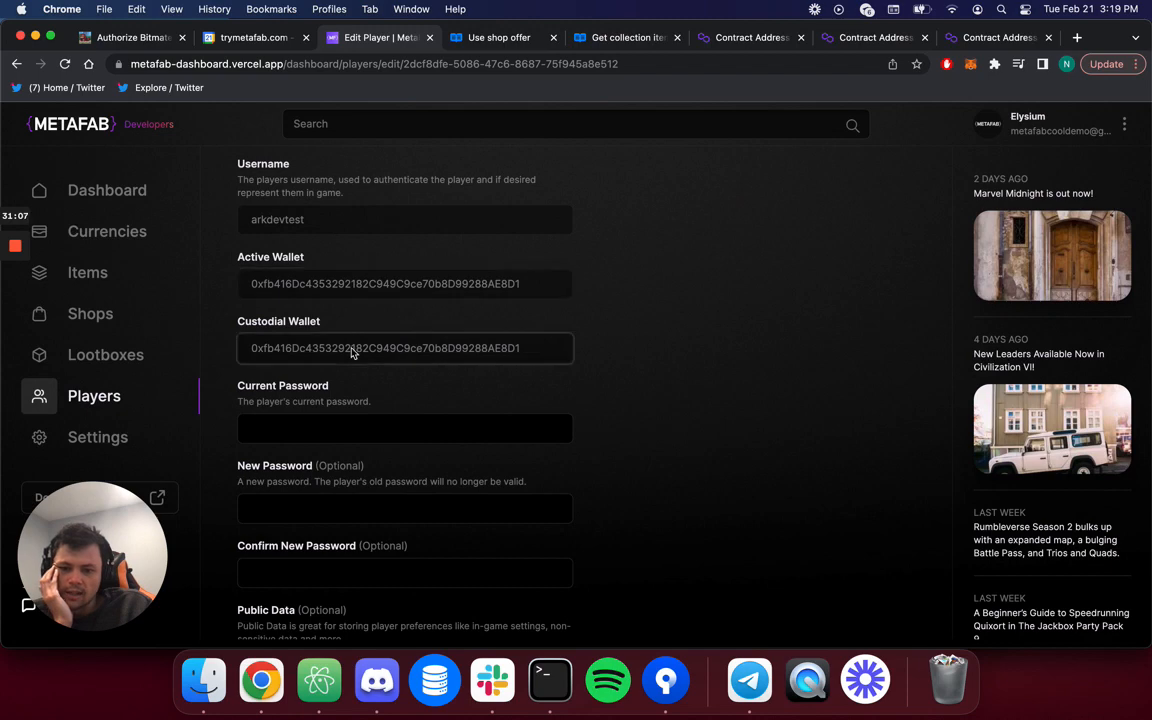
{"action": "scroll", "coordinate": [352, 345], "scroll_direction": "up", "scroll_amount": 3}
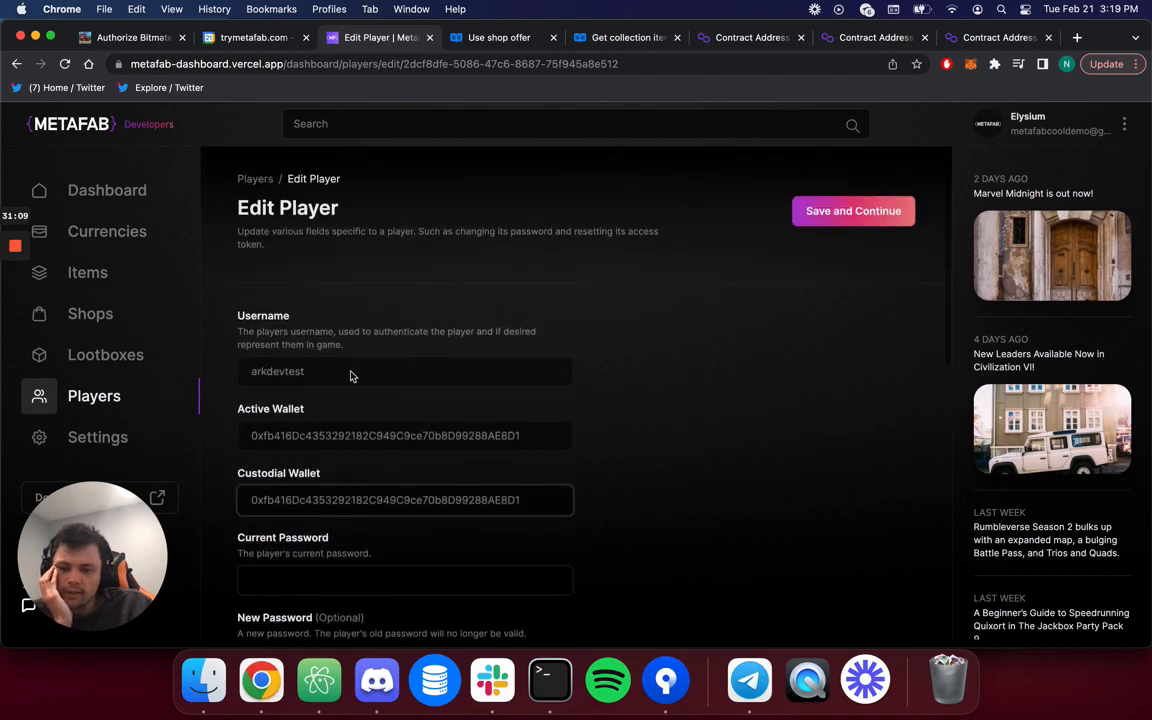
{"action": "left_click", "coordinate": [328, 438]}
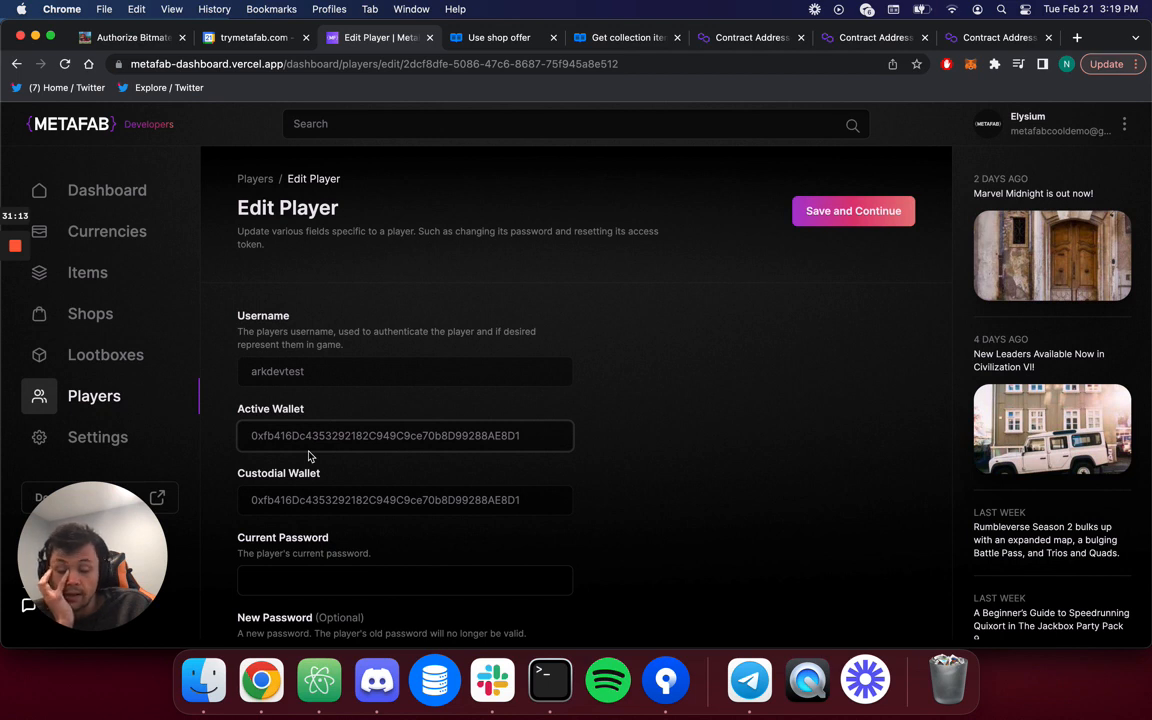
{"action": "left_click", "coordinate": [308, 456]}
{"action": "scroll", "coordinate": [308, 456], "scroll_direction": "down", "scroll_amount": 2}
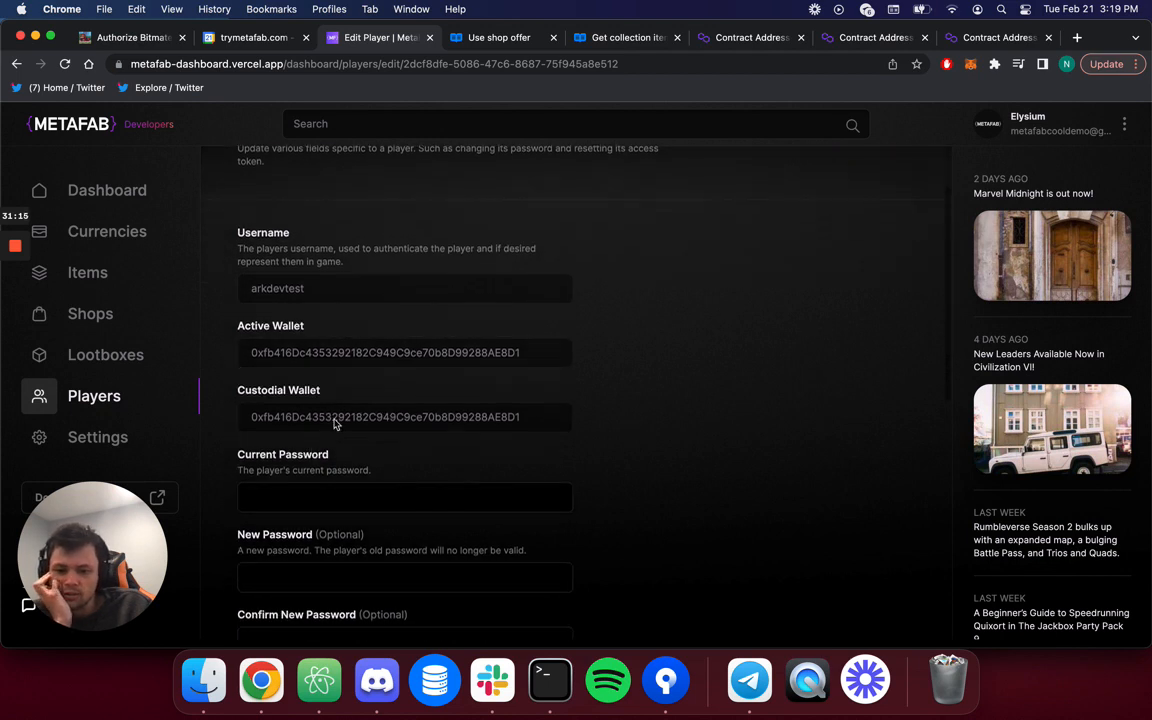
{"action": "scroll", "coordinate": [619, 477], "scroll_direction": "down", "scroll_amount": 8}
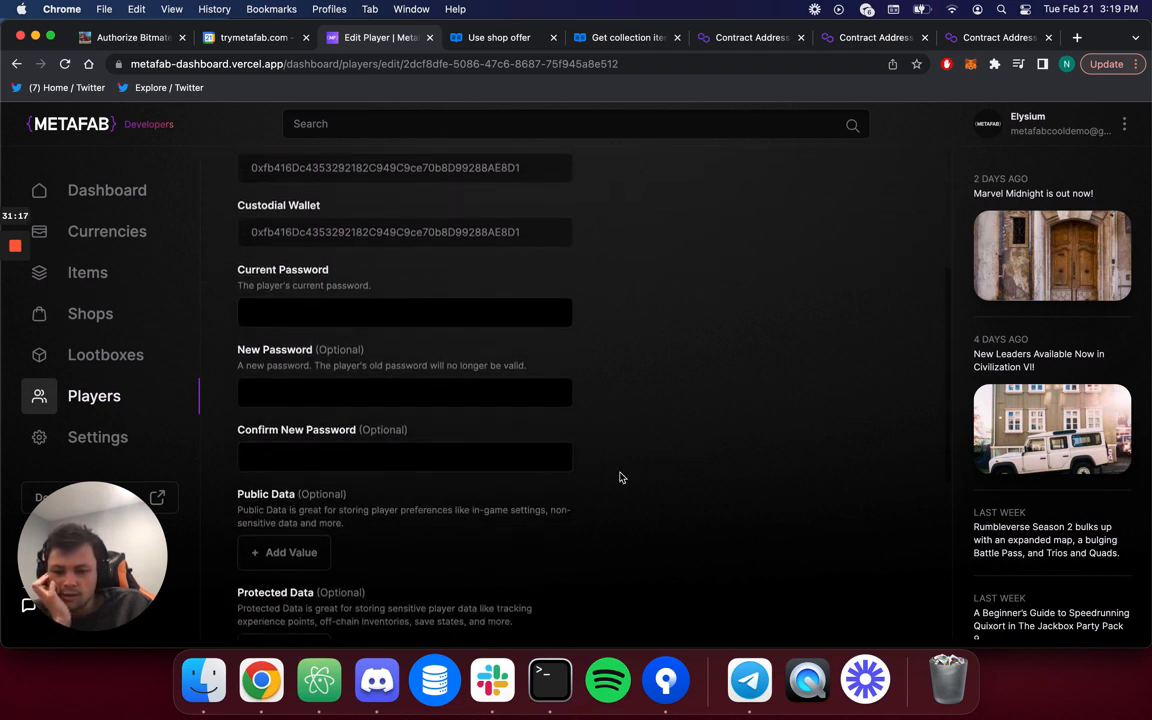
{"action": "scroll", "coordinate": [619, 474], "scroll_direction": "down", "scroll_amount": 3}
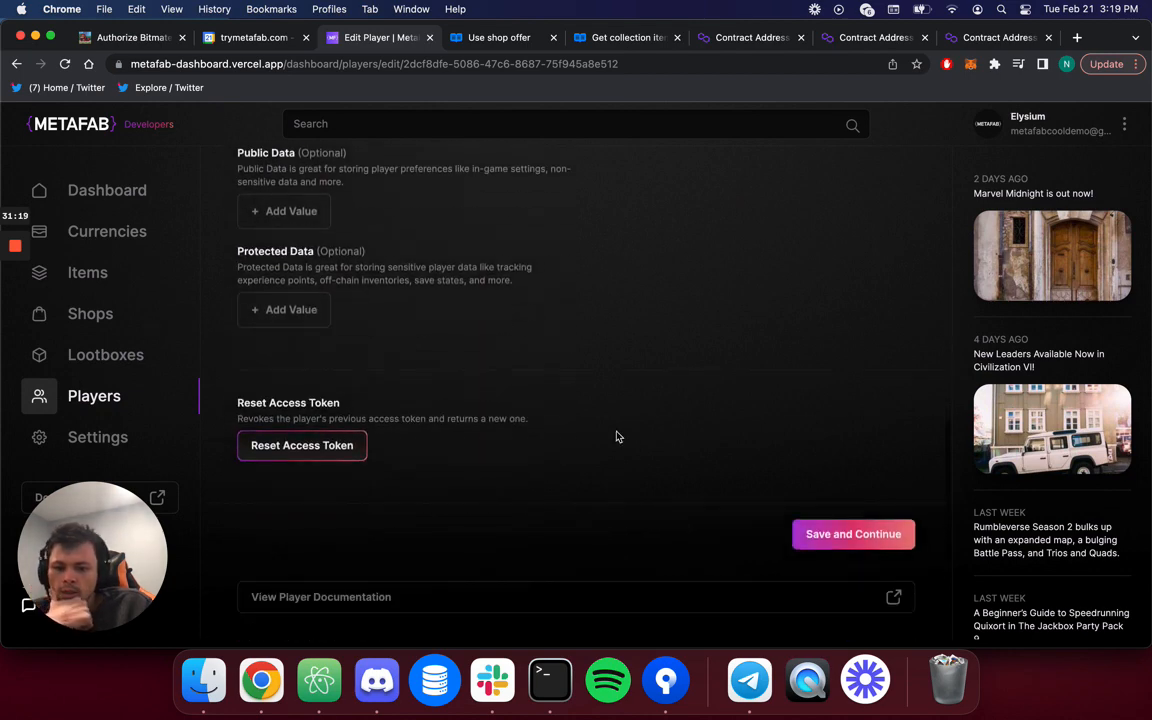
{"action": "scroll", "coordinate": [669, 460], "scroll_direction": "up", "scroll_amount": 15}
{"action": "scroll", "coordinate": [512, 476], "scroll_direction": "down", "scroll_amount": 5}
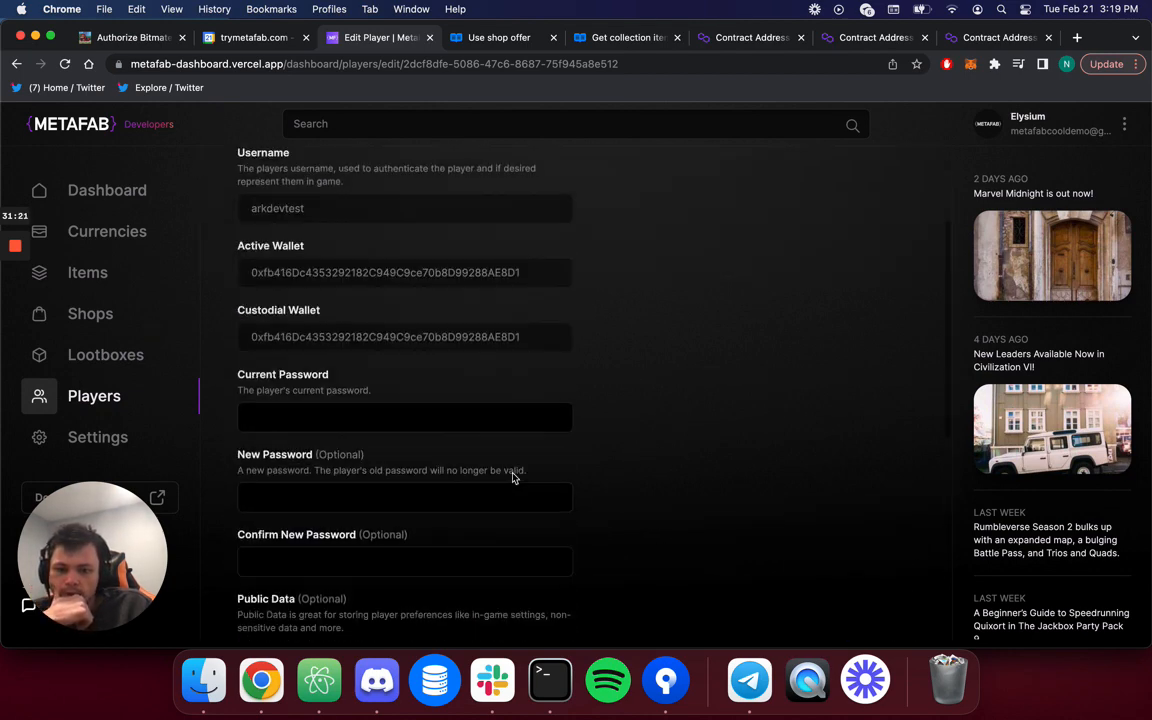
{"action": "scroll", "coordinate": [621, 213], "scroll_direction": "up", "scroll_amount": 2}
{"action": "scroll", "coordinate": [622, 214], "scroll_direction": "up", "scroll_amount": 3}
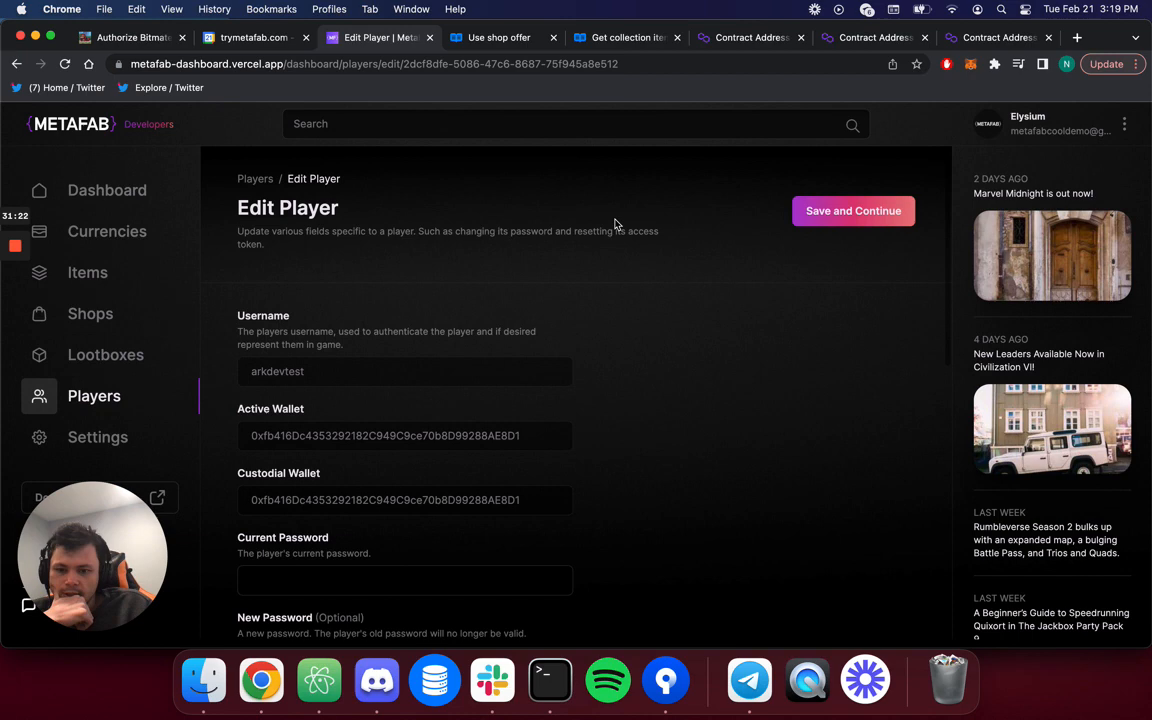
{"action": "left_click", "coordinate": [246, 181]}
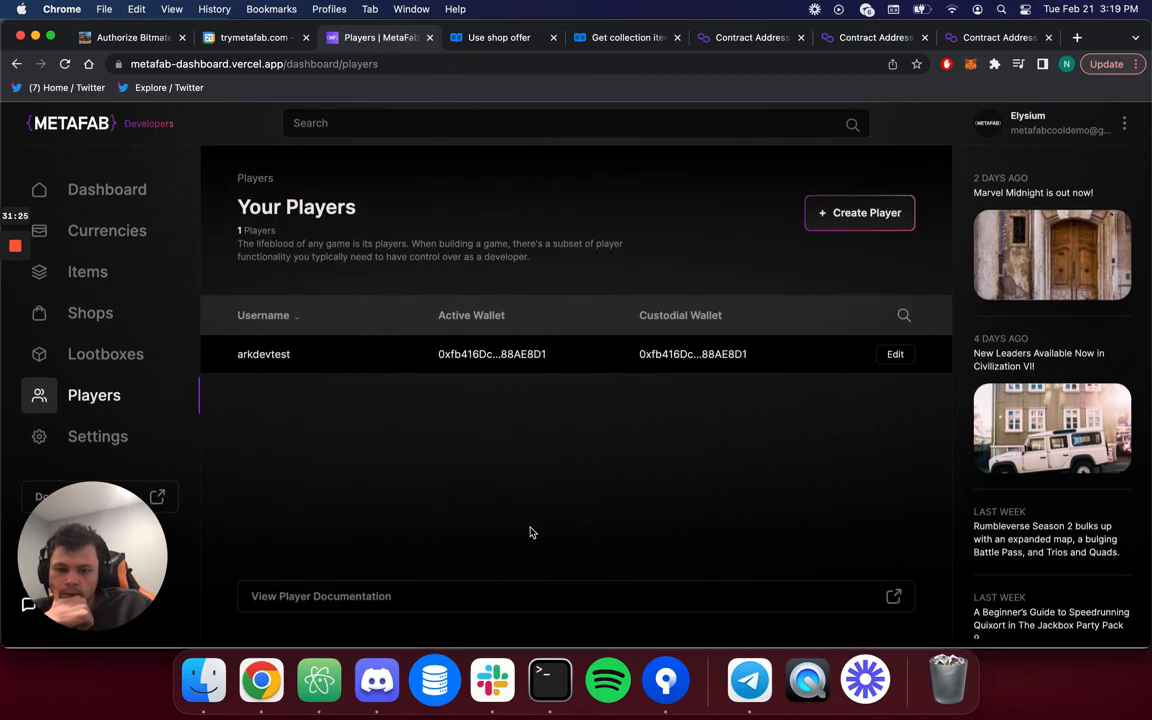
Open the Authenticate player documentation in a new tab, then return to the Players dashboard.
{"action": "left_click", "coordinate": [381, 598]}
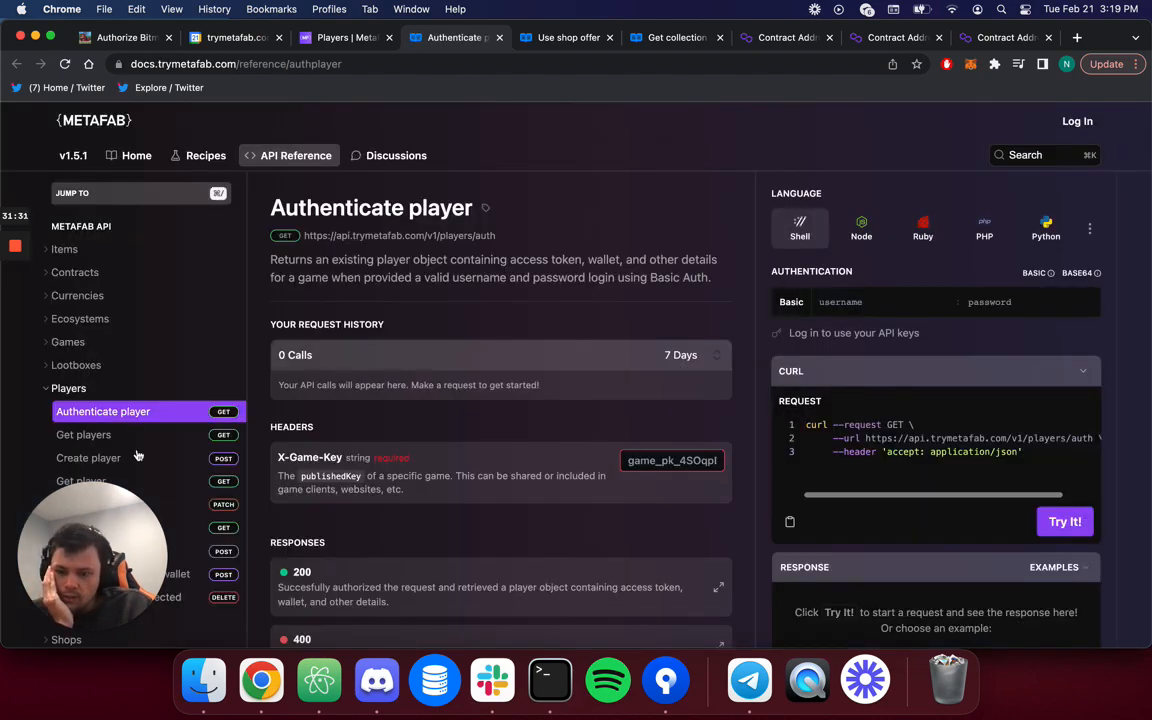
{"action": "scroll", "coordinate": [144, 450], "scroll_direction": "down", "scroll_amount": 3}
{"action": "left_click", "coordinate": [331, 40]}
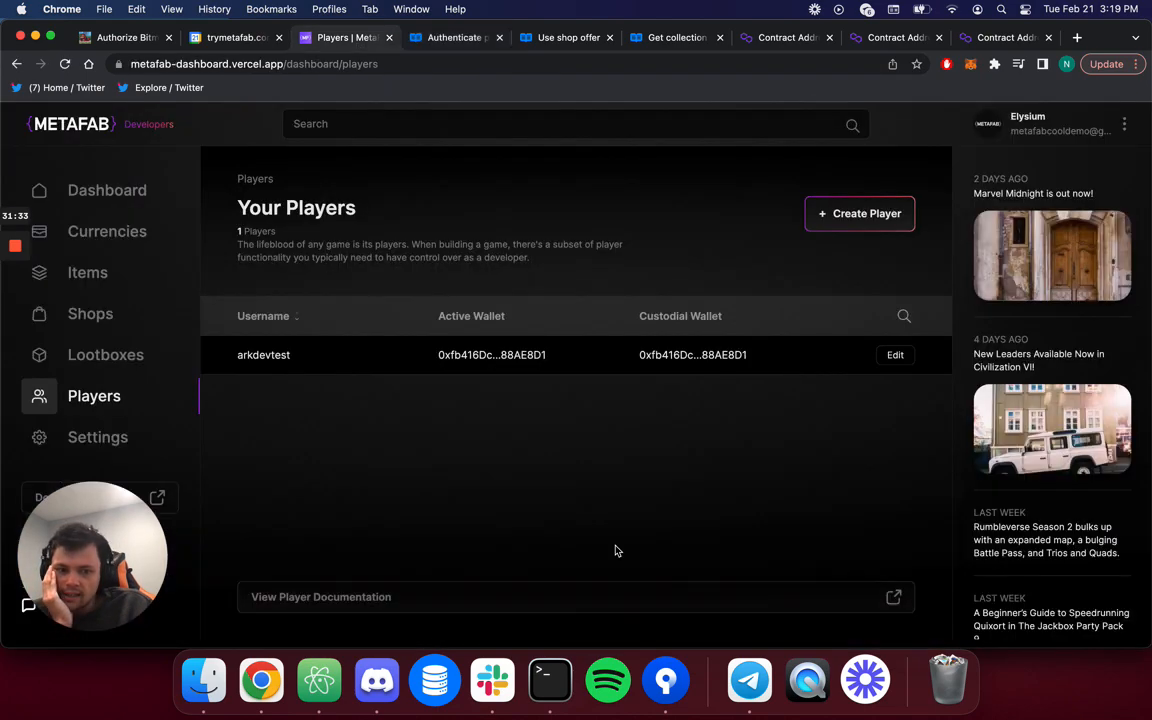
Open Elysium's Settings page and look over its name, email, password fields and news panel.
{"action": "left_click", "coordinate": [148, 444]}
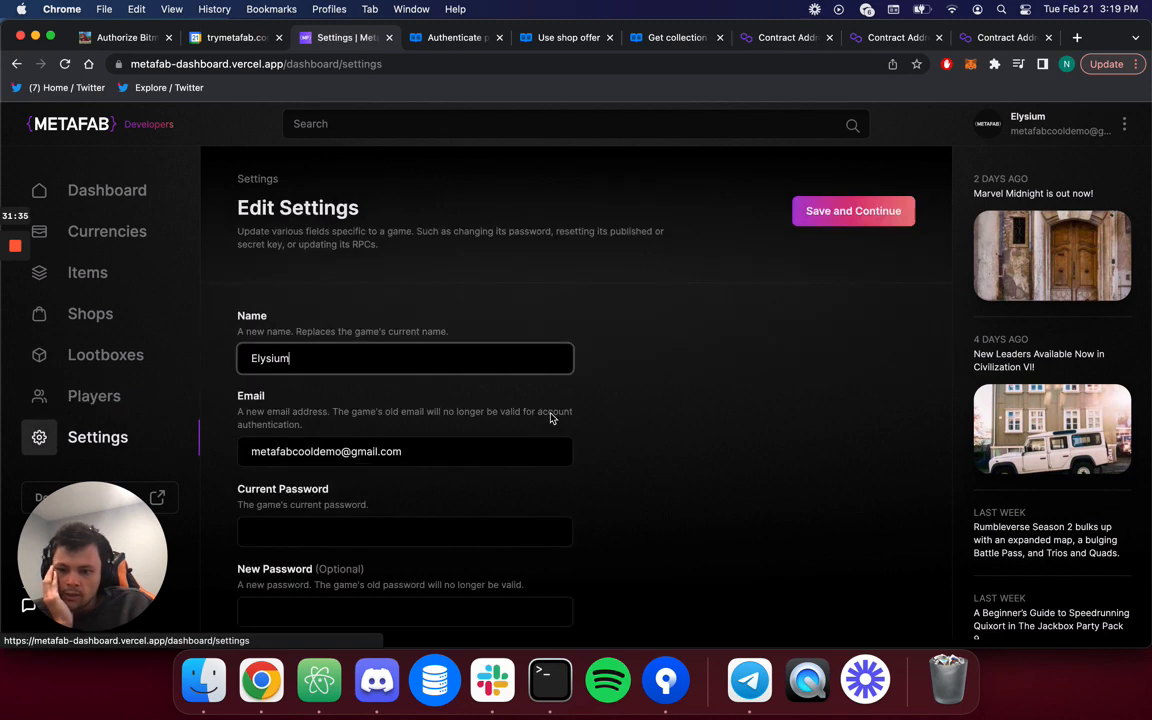
{"action": "scroll", "coordinate": [581, 468], "scroll_direction": "down", "scroll_amount": 10}
{"action": "scroll", "coordinate": [581, 468], "scroll_direction": "up", "scroll_amount": 15}
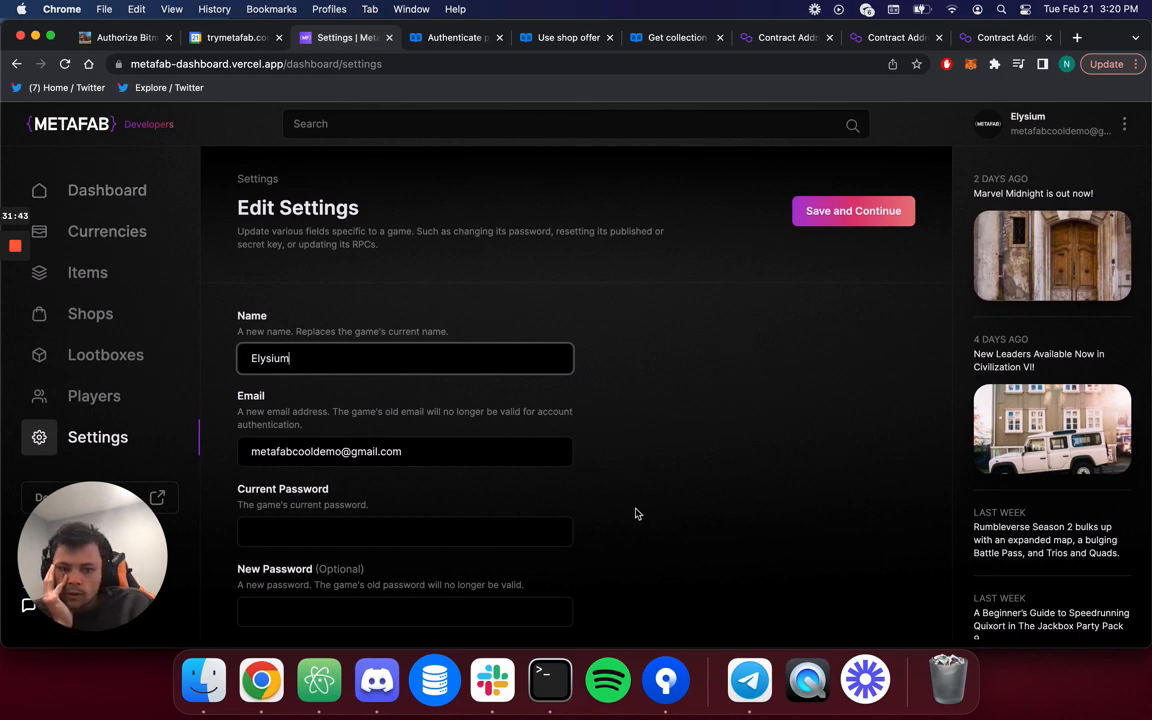
{"action": "left_click", "coordinate": [598, 124]}
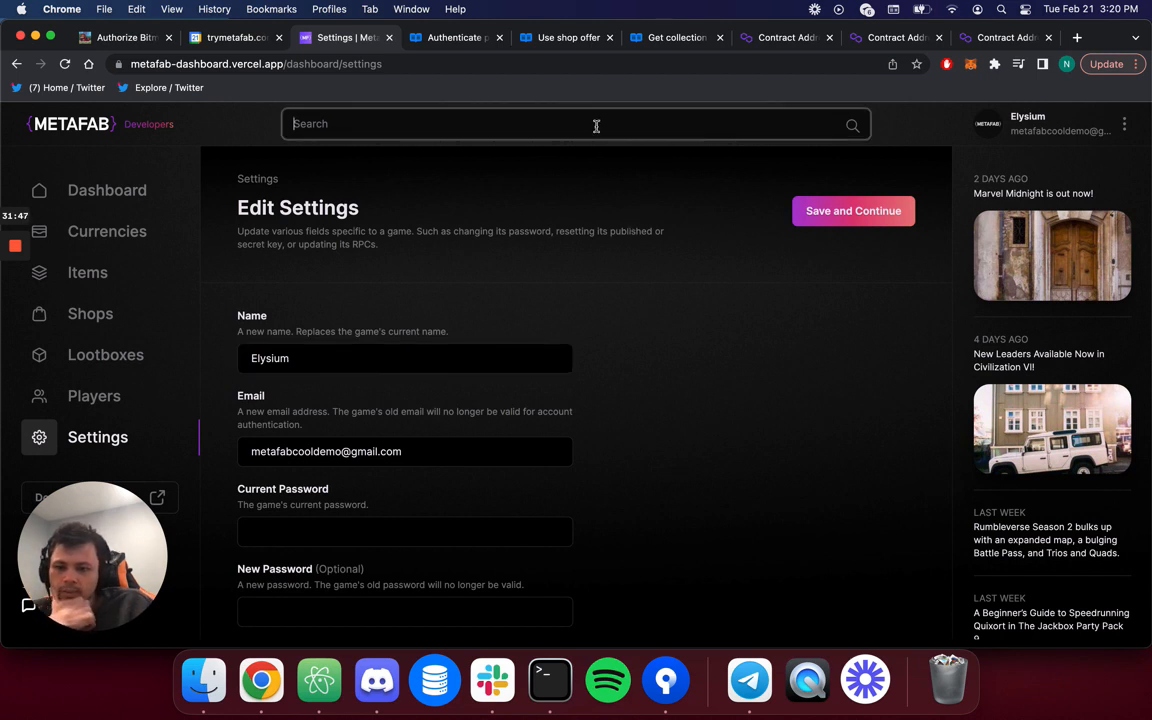
{"action": "left_click", "coordinate": [722, 434]}
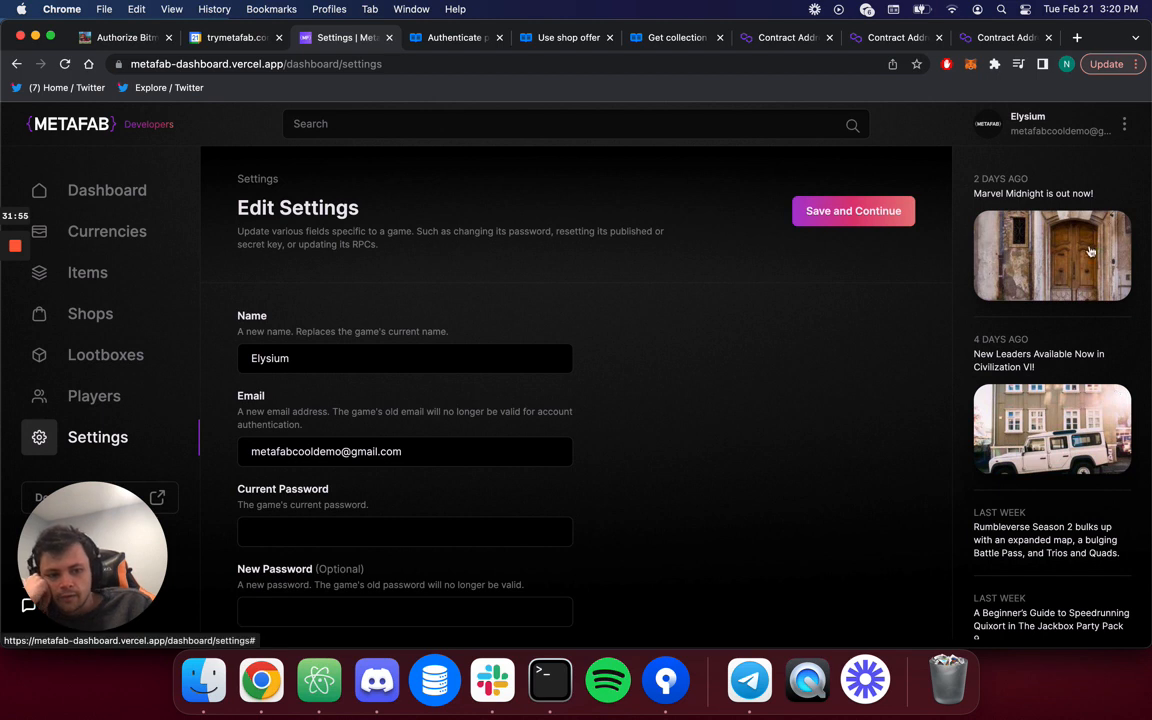
{"action": "scroll", "coordinate": [1048, 390], "scroll_direction": "down", "scroll_amount": 2}
{"action": "scroll", "coordinate": [1048, 390], "scroll_direction": "up", "scroll_amount": 2}
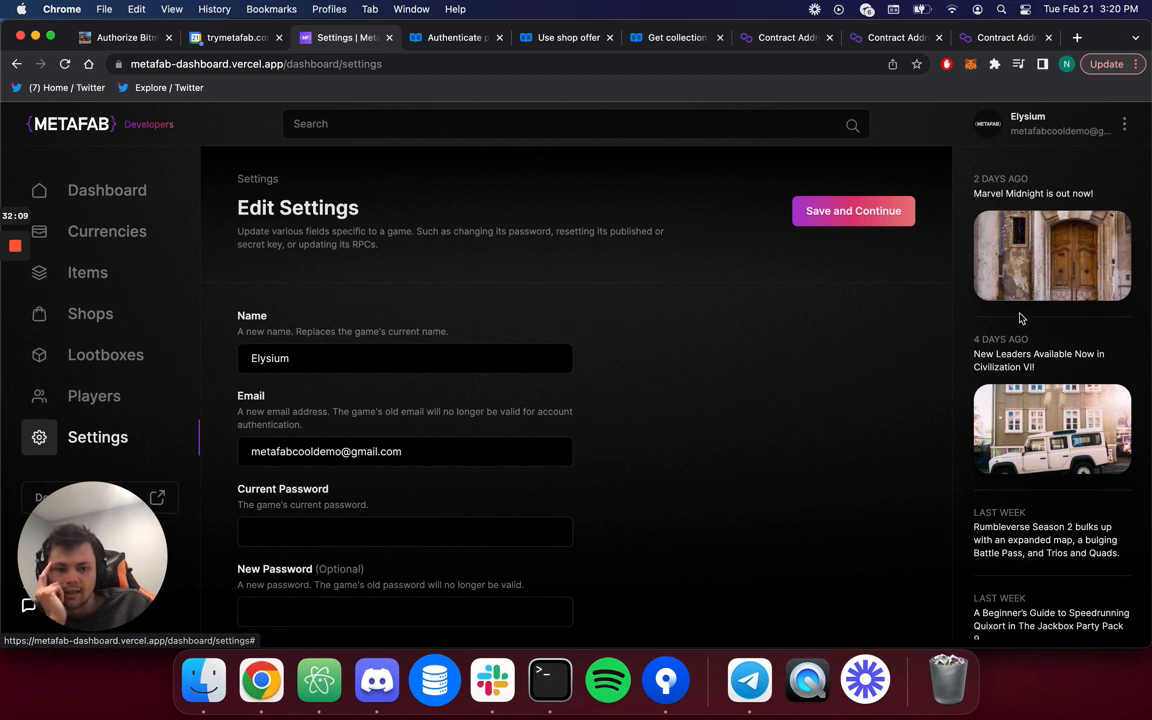
{"action": "scroll", "coordinate": [1021, 318], "scroll_direction": "down", "scroll_amount": 3}
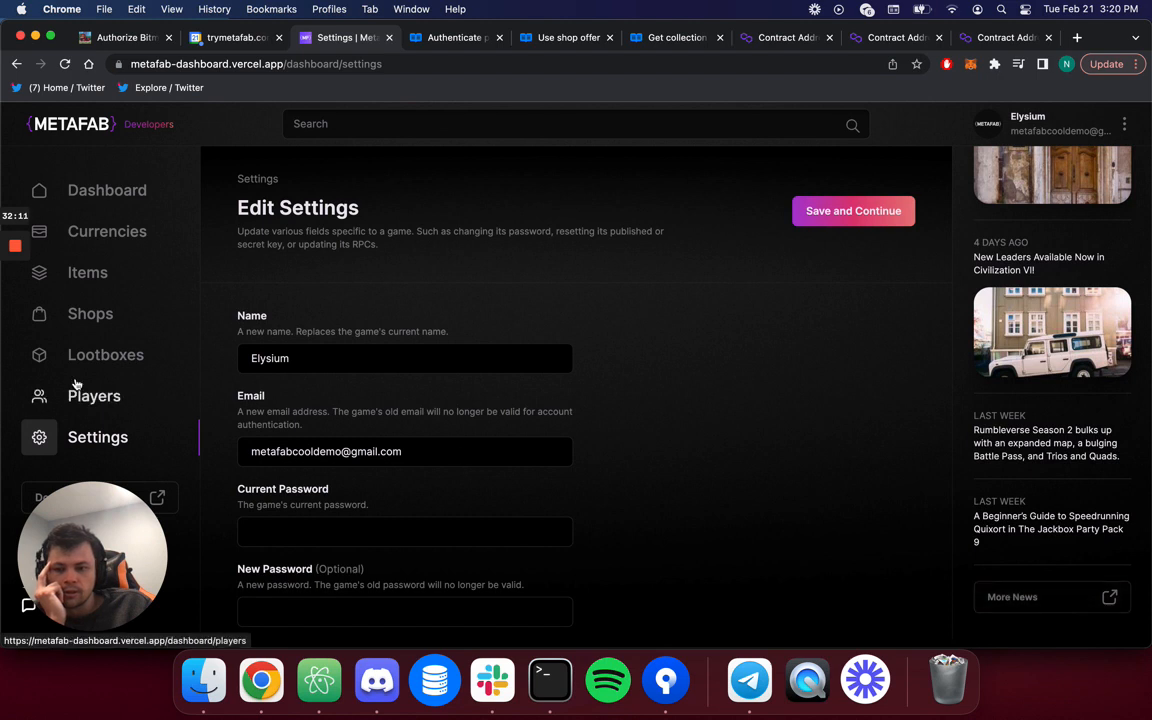
{"action": "left_click_drag", "start_coordinate": [102, 540], "coordinate": [322, 535]}
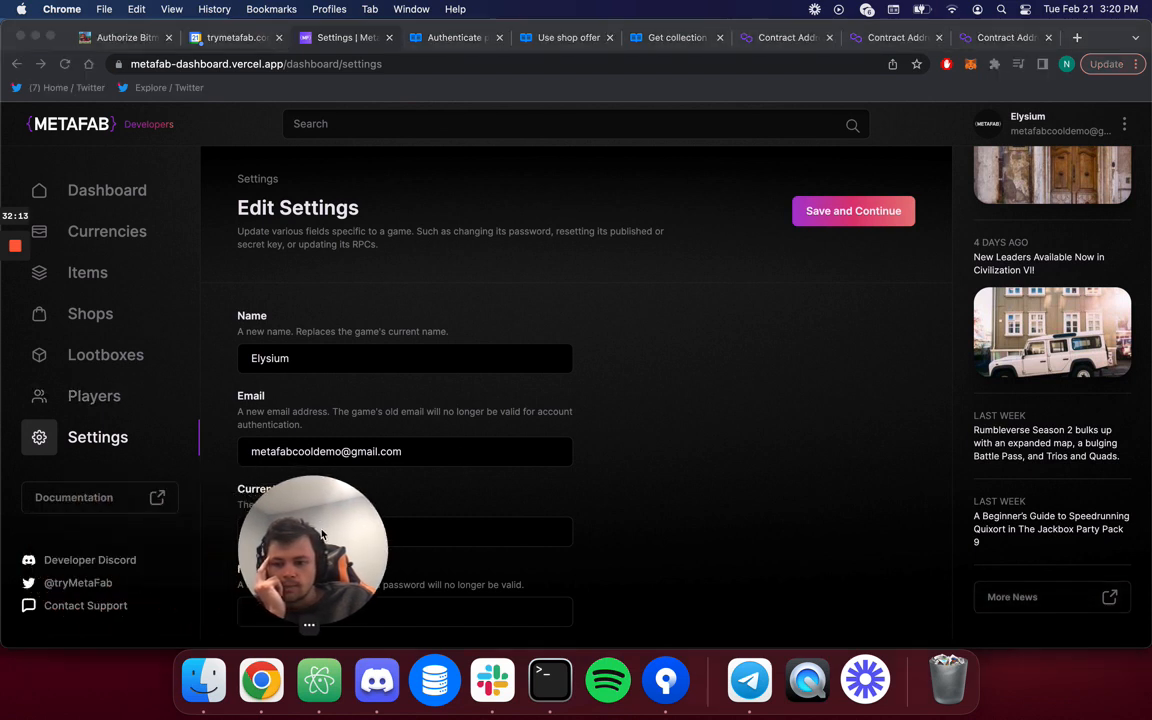
{"action": "left_click", "coordinate": [99, 597]}
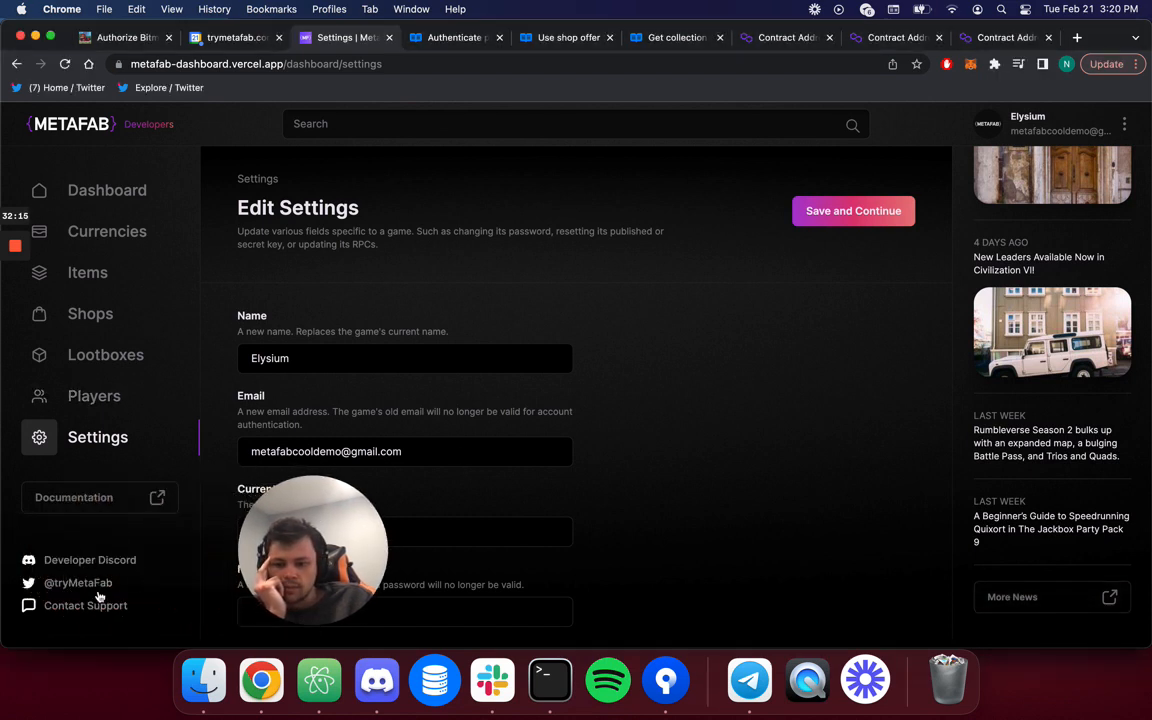